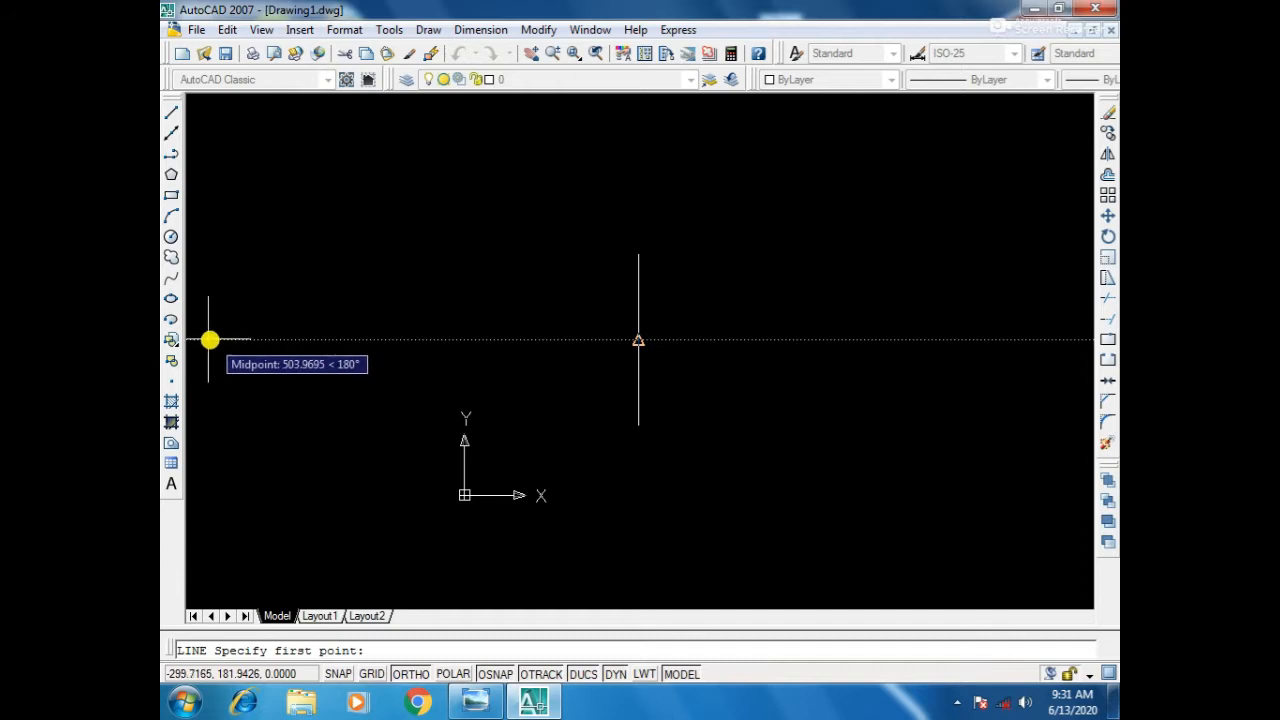
Draw a horizontal centre line about 1000 units long through the midpoint of the vertical line.
click(206, 340)
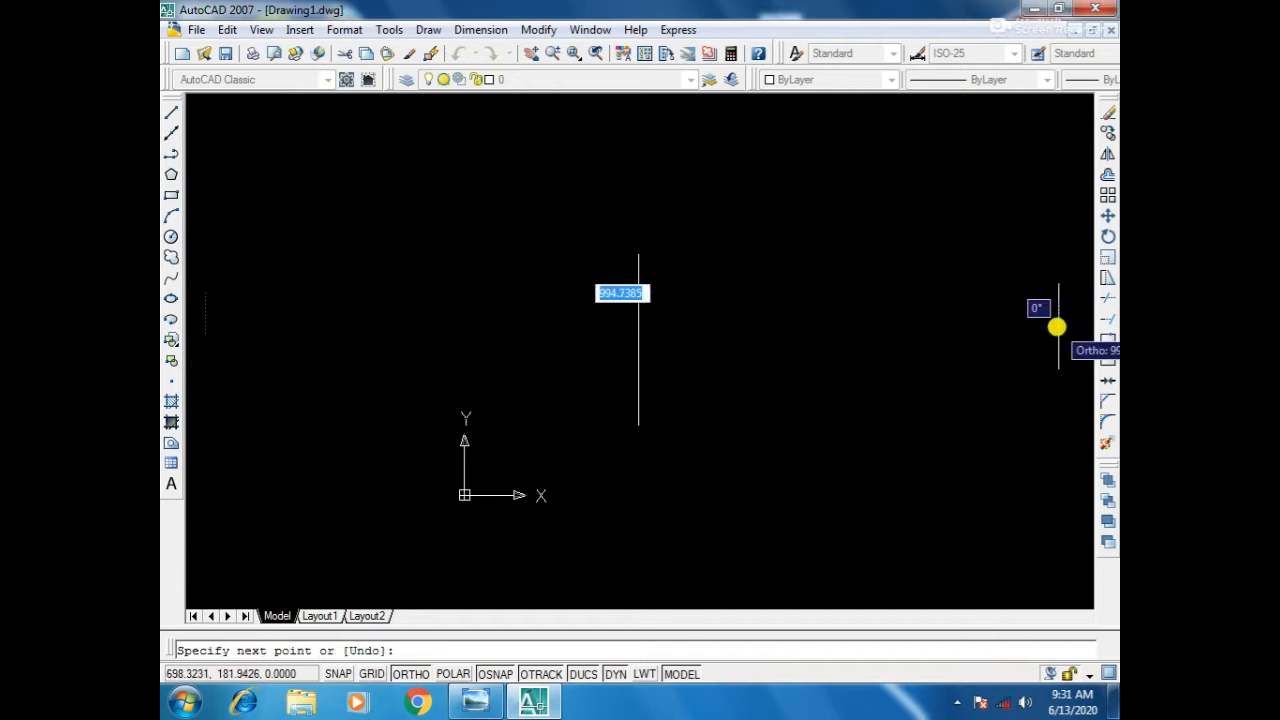
click(1076, 339)
key(Return)
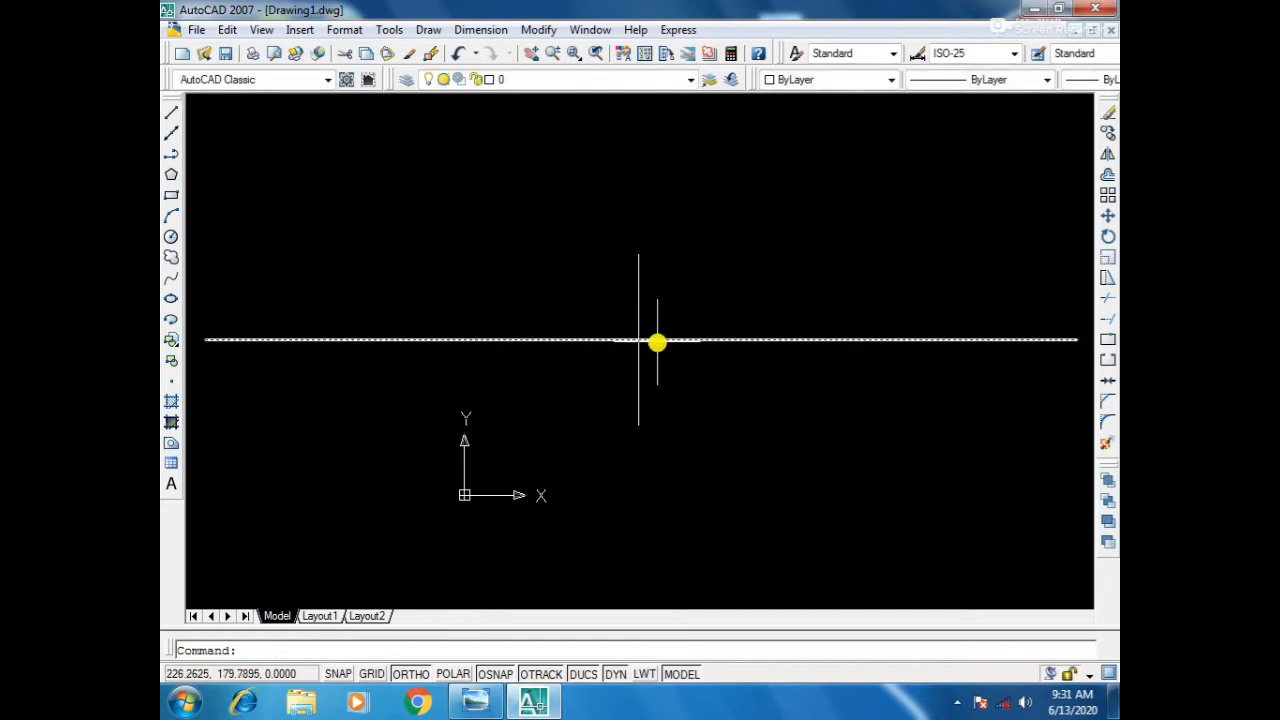
text(l)
key(Return)
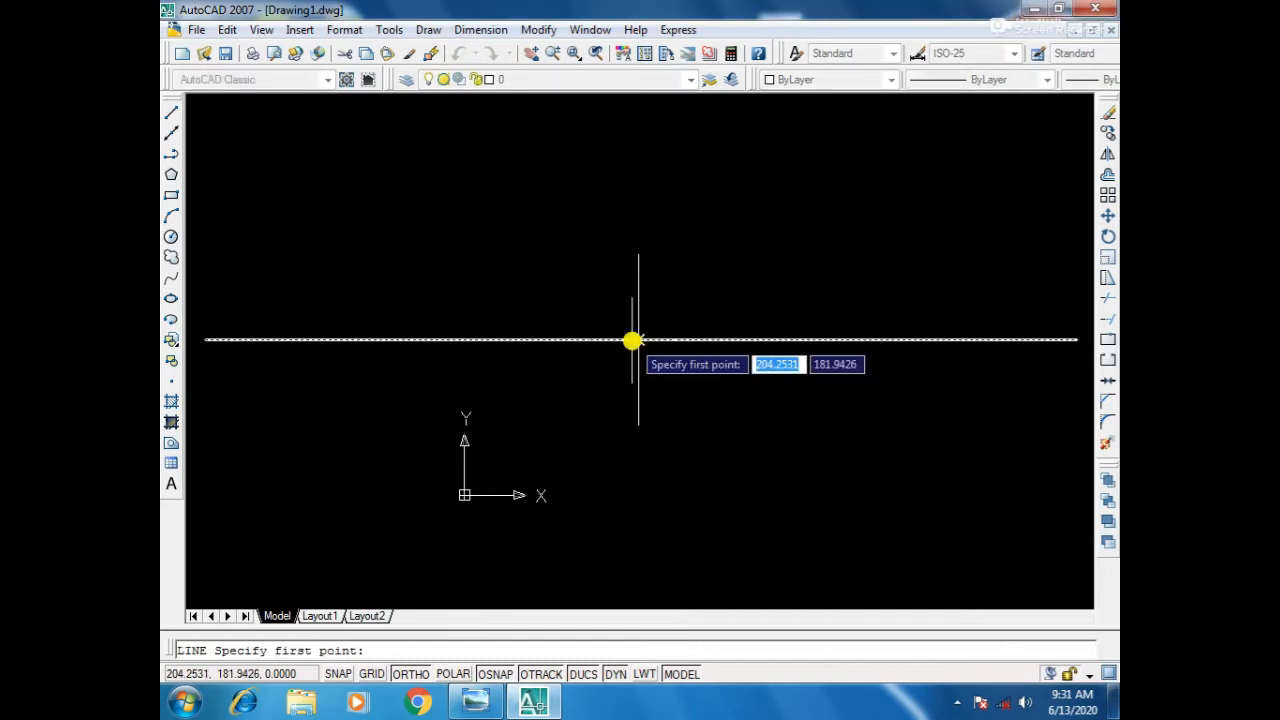
scroll(631, 341, up, 3)
scroll(641, 341, up, 4)
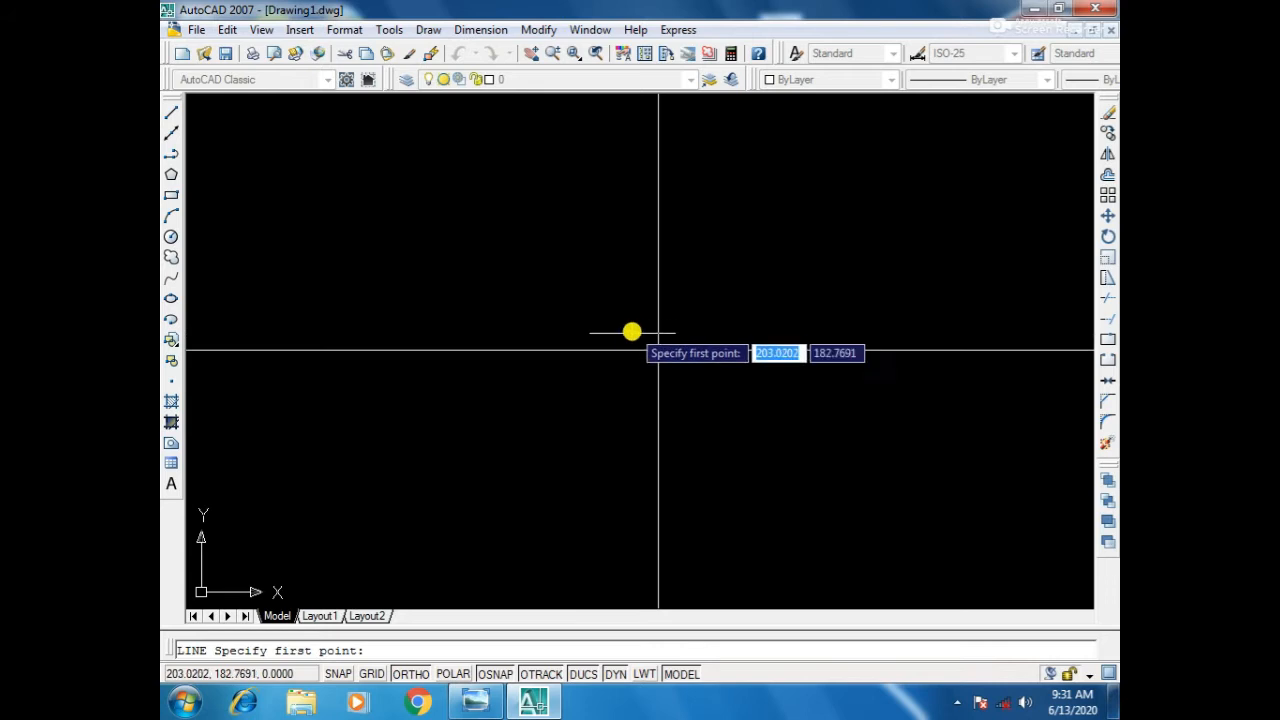
scroll(659, 351, up, 5)
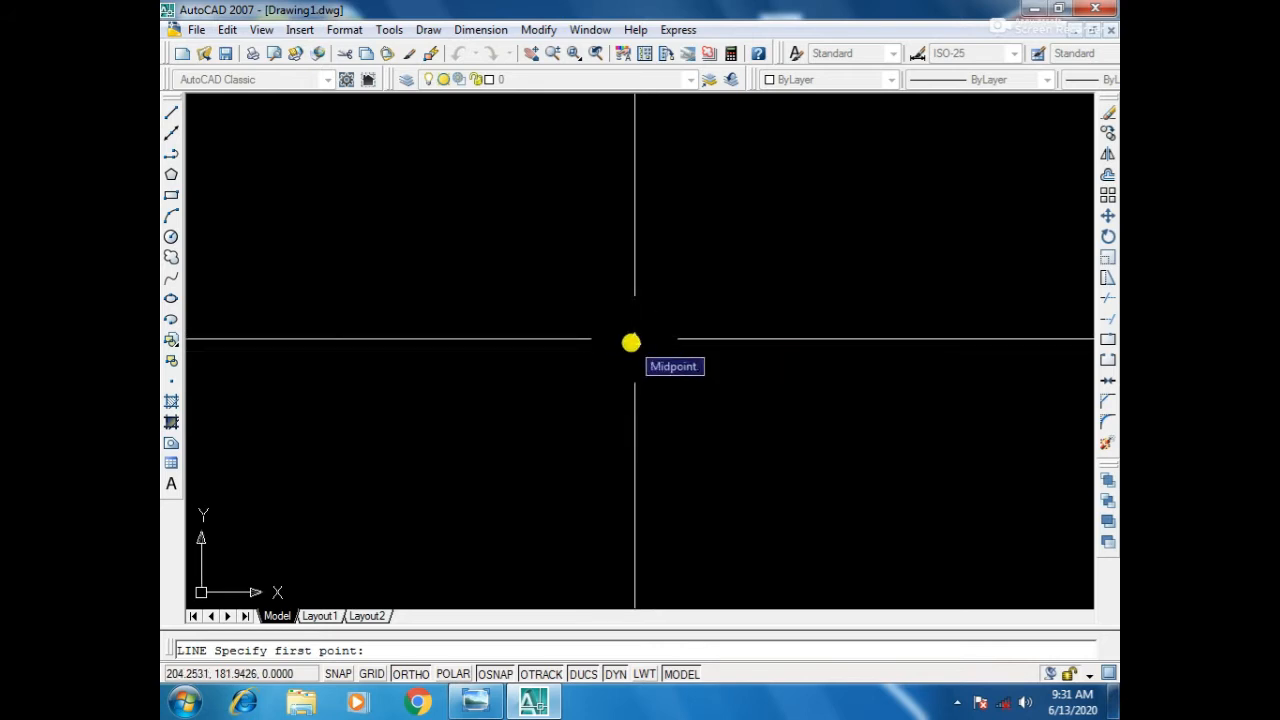
scroll(631, 343, down, 6)
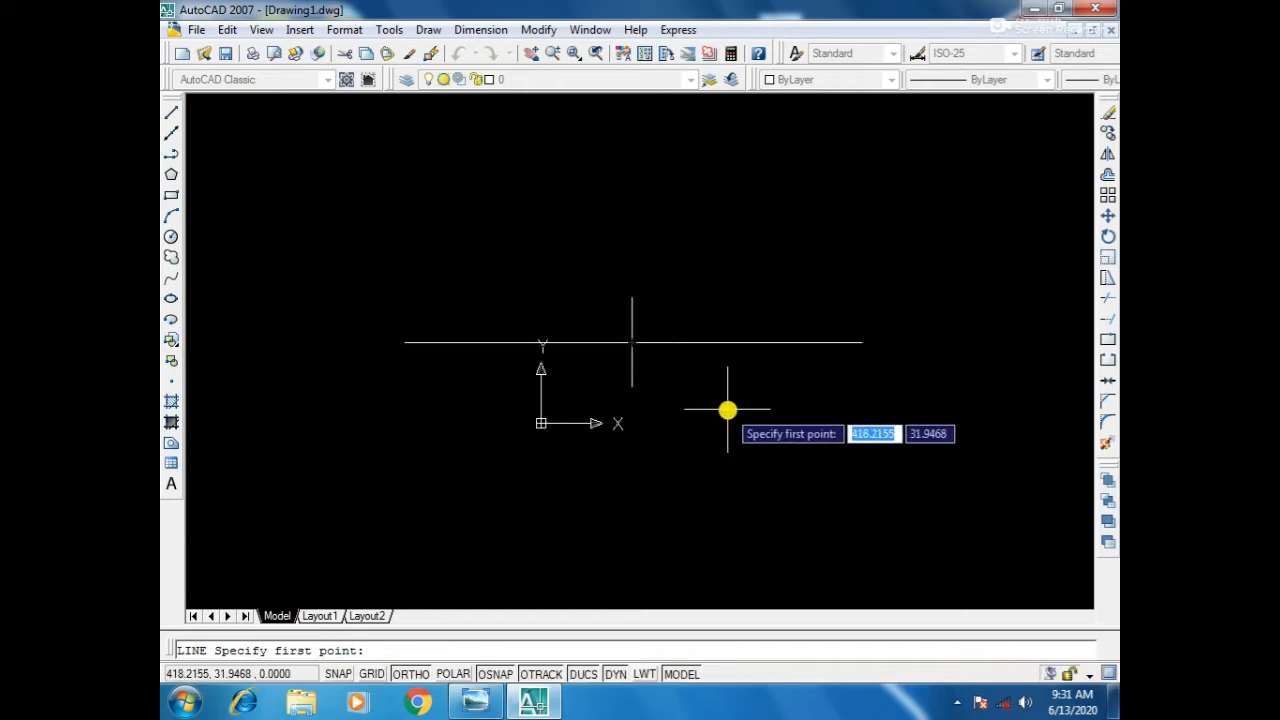
scroll(727, 410, up, 7)
scroll(745, 420, down, 2)
text(l)
key(Return)
key(Return)
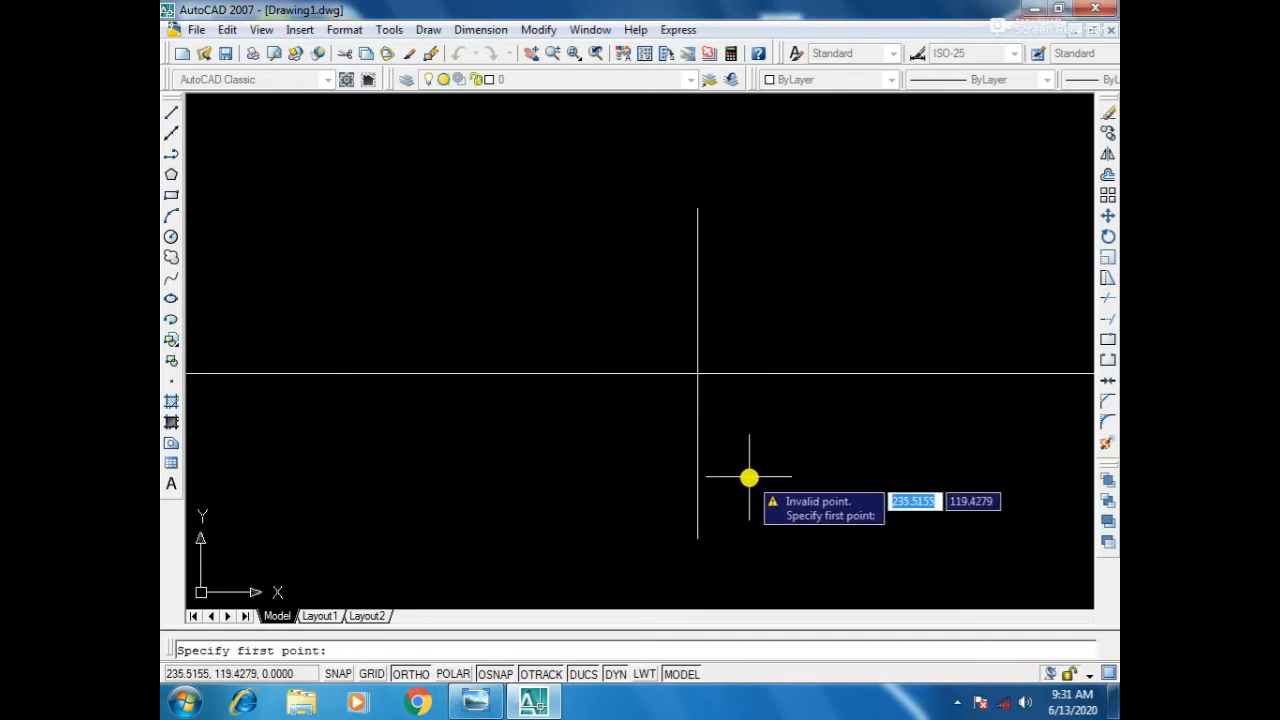
key(Escape)
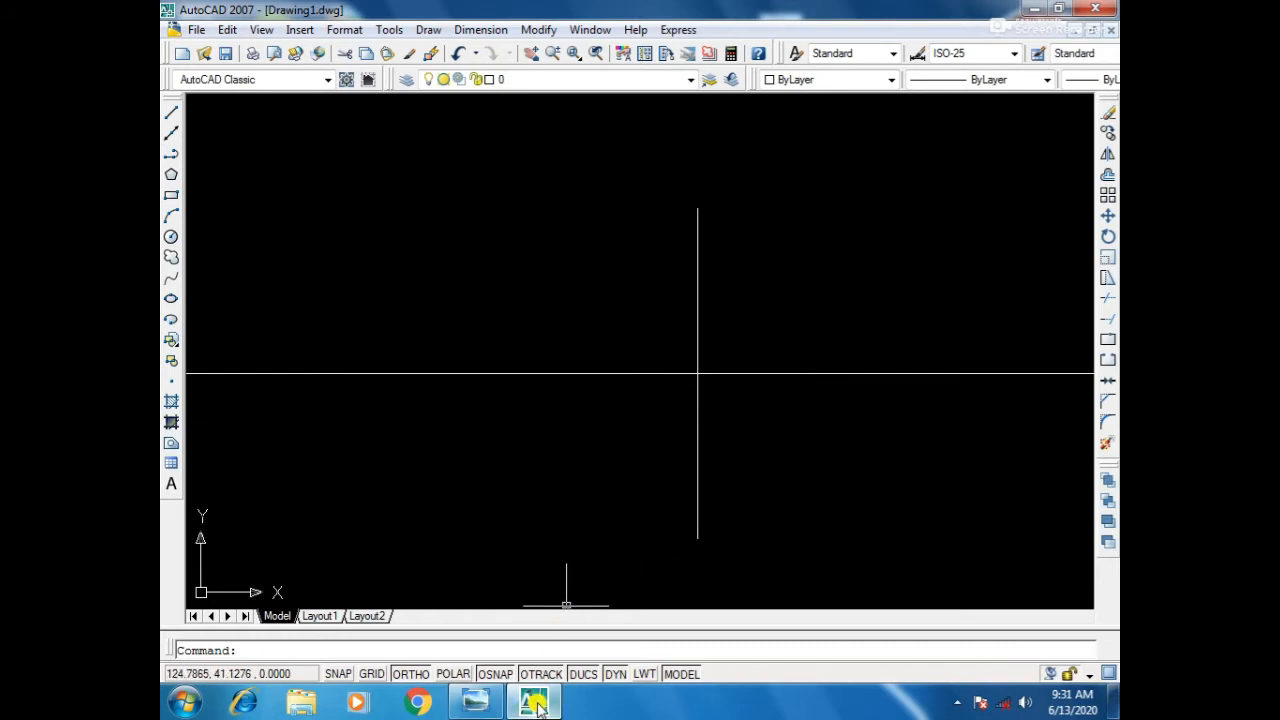
Consult the faucet reference in Windows Photo Viewer, and in AutoCAD offset the vertical centre line 150 units to its right.
click(475, 703)
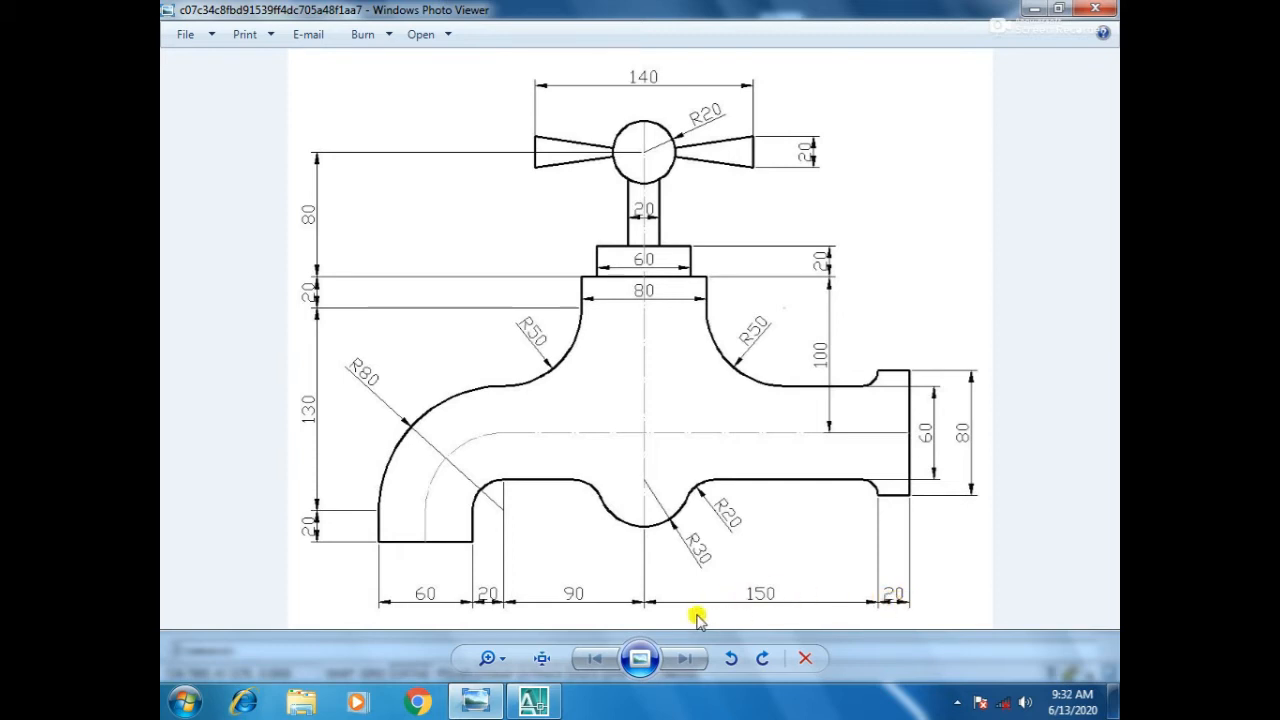
click(524, 703)
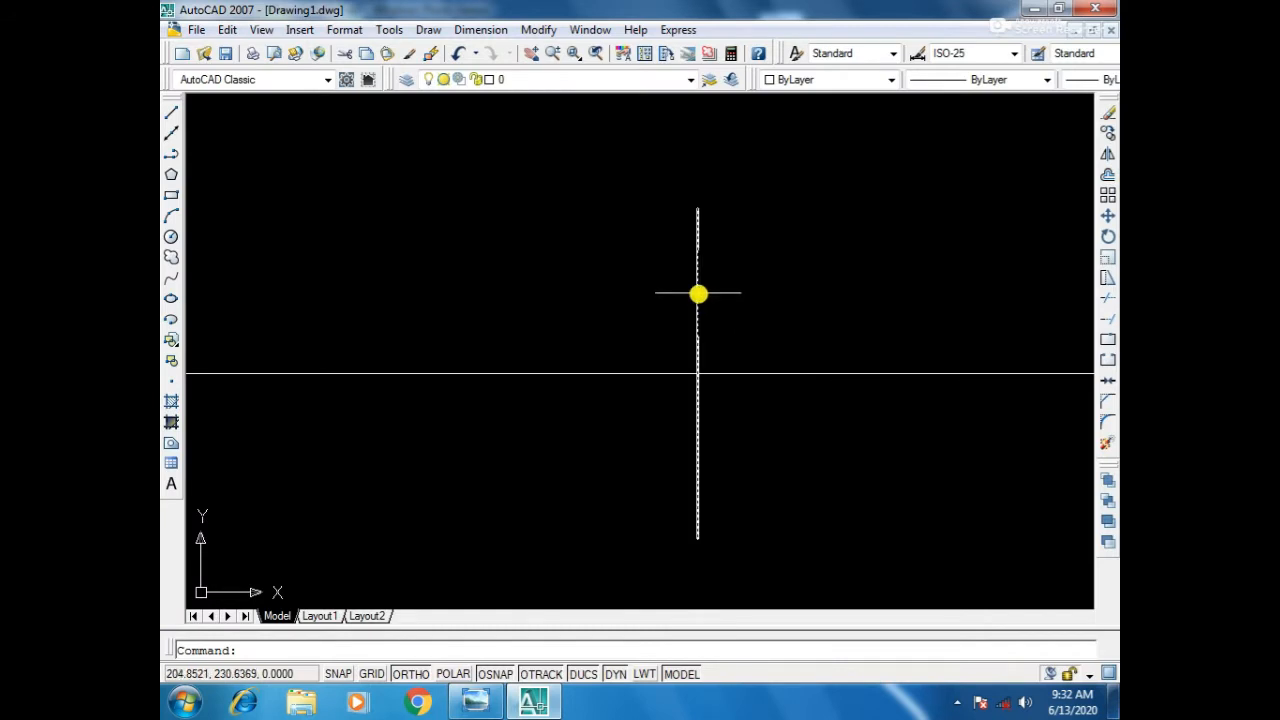
text(o)
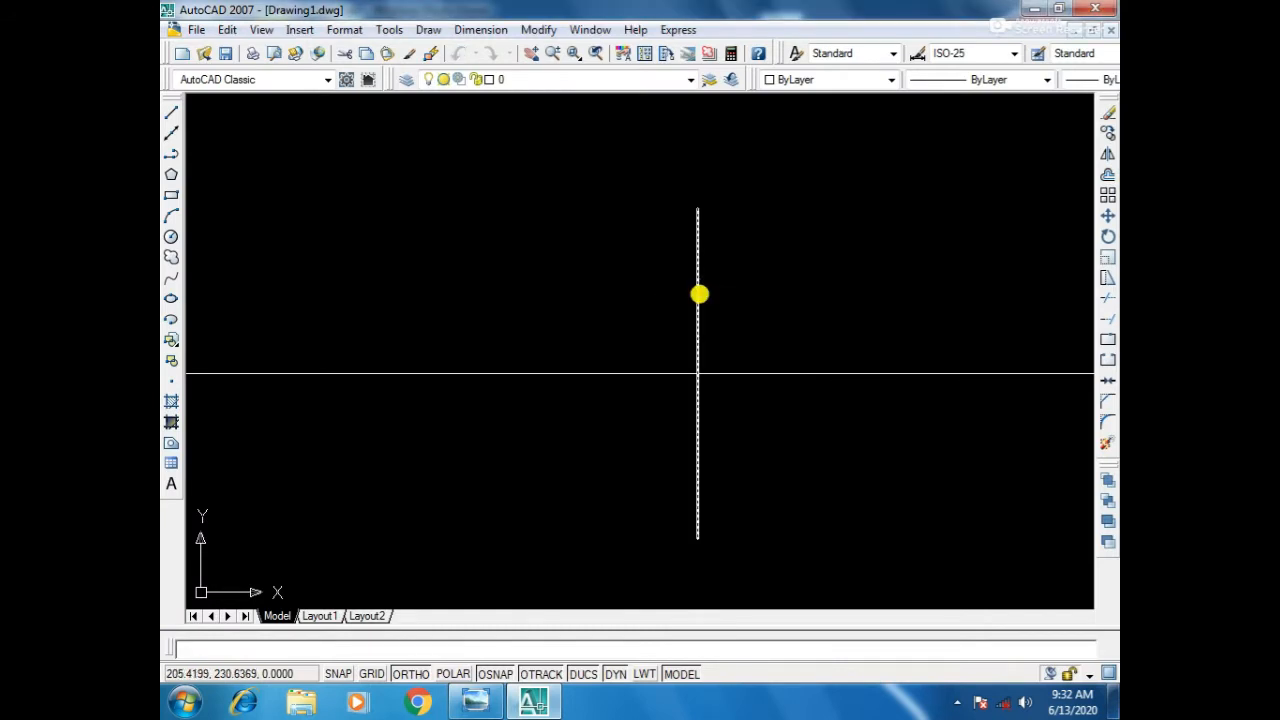
key(Return)
text(15)
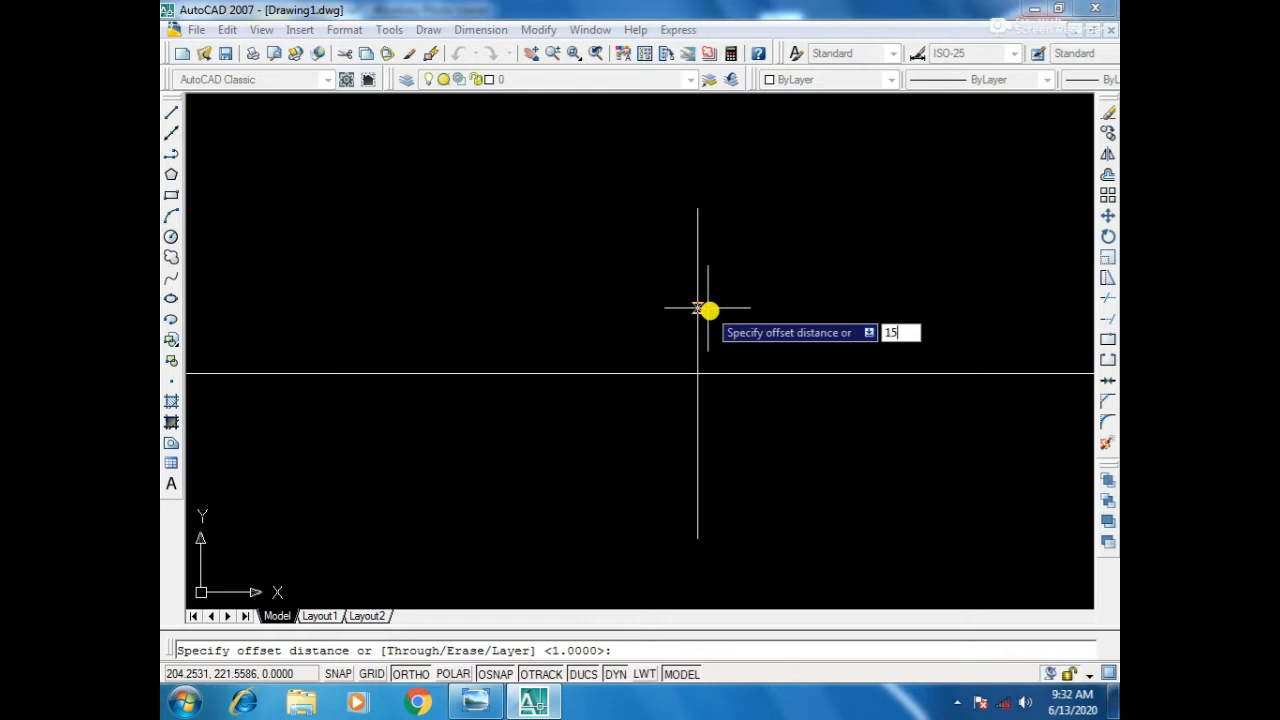
text(0)
key(Return)
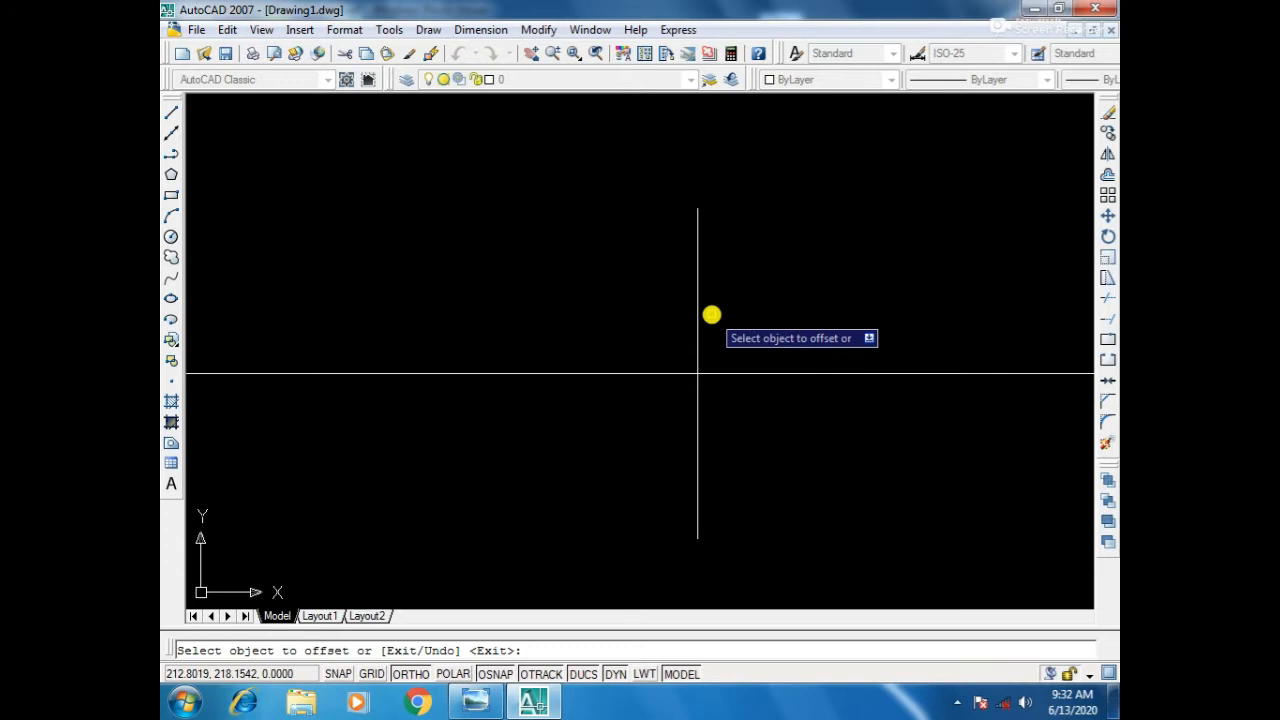
click(697, 313)
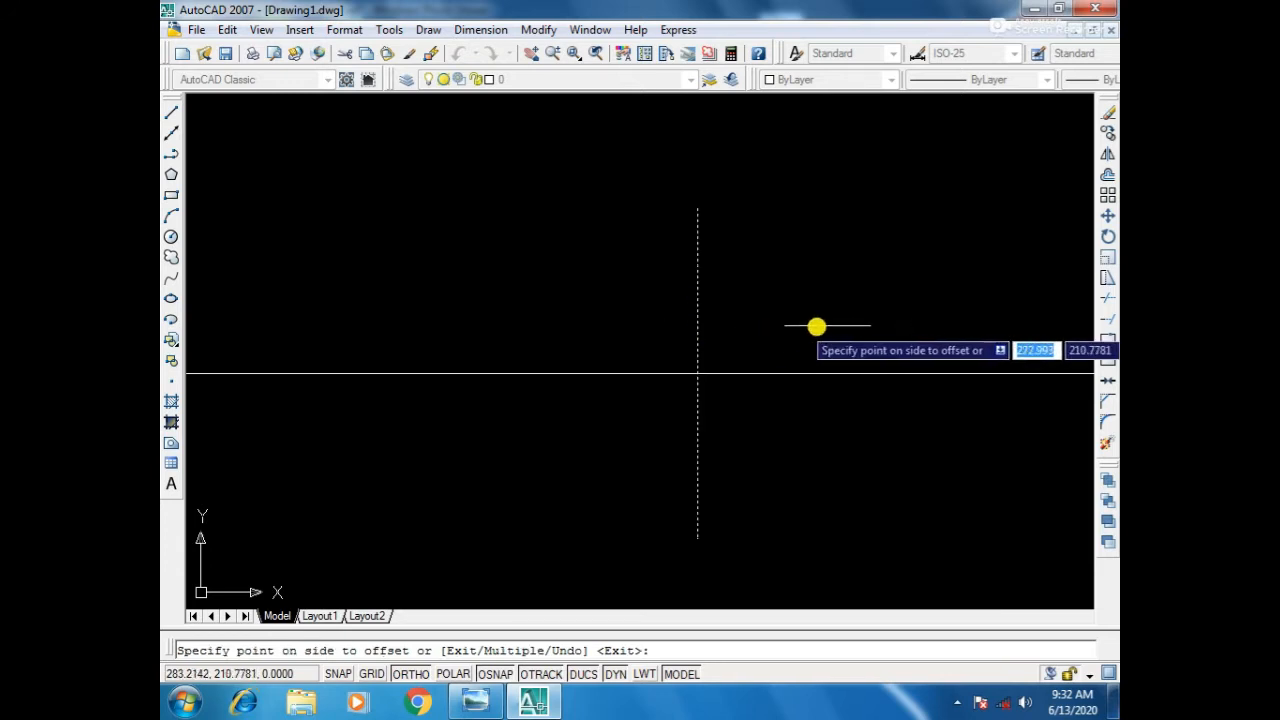
click(975, 325)
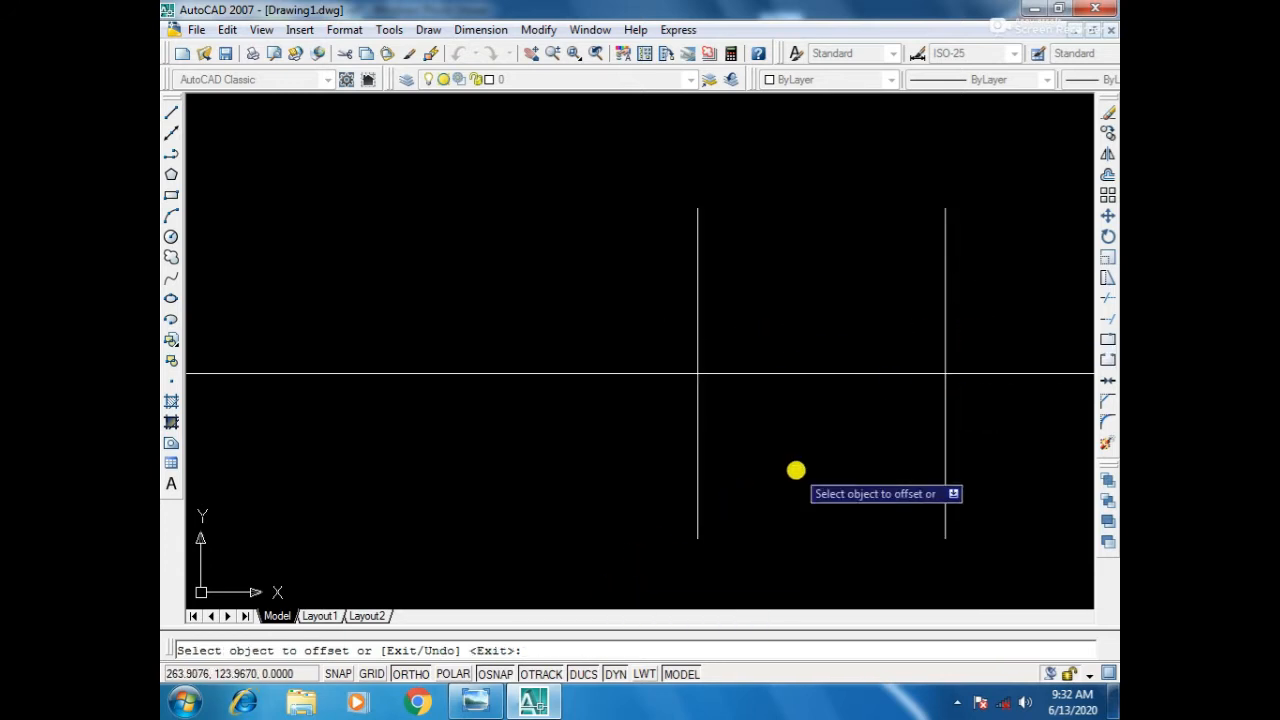
middle_drag(797, 450, 602, 417)
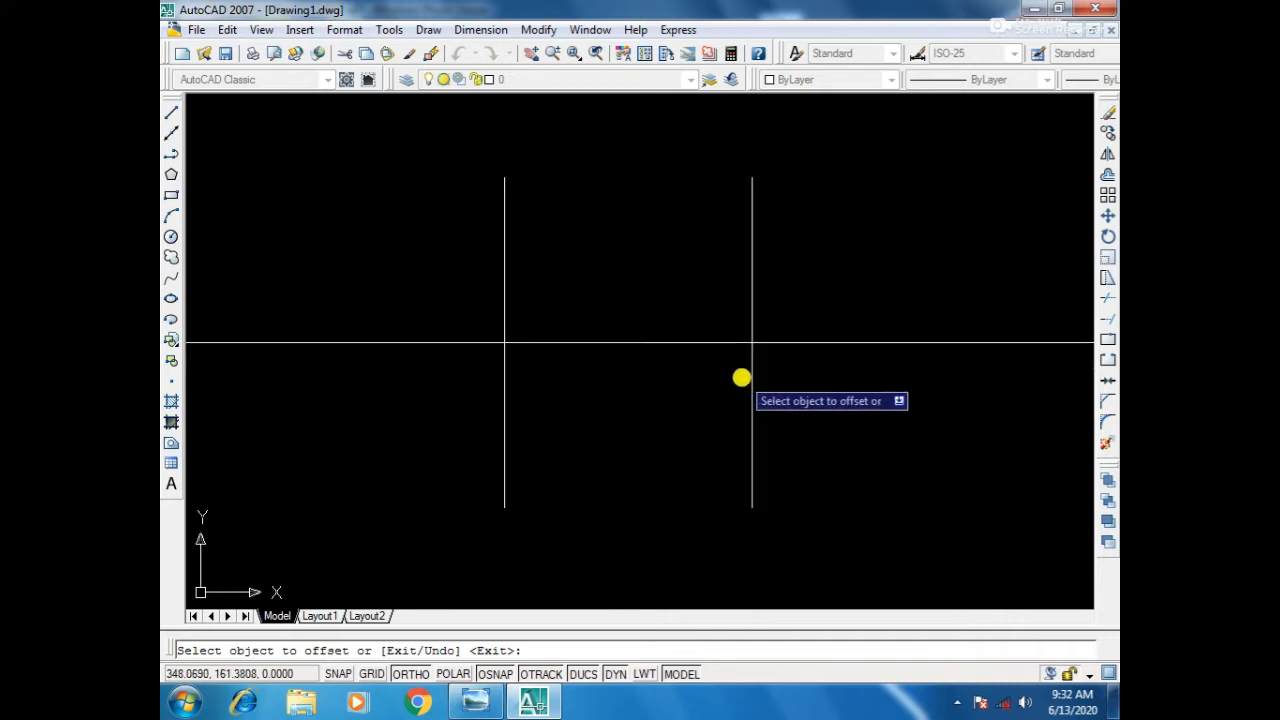
key(Return)
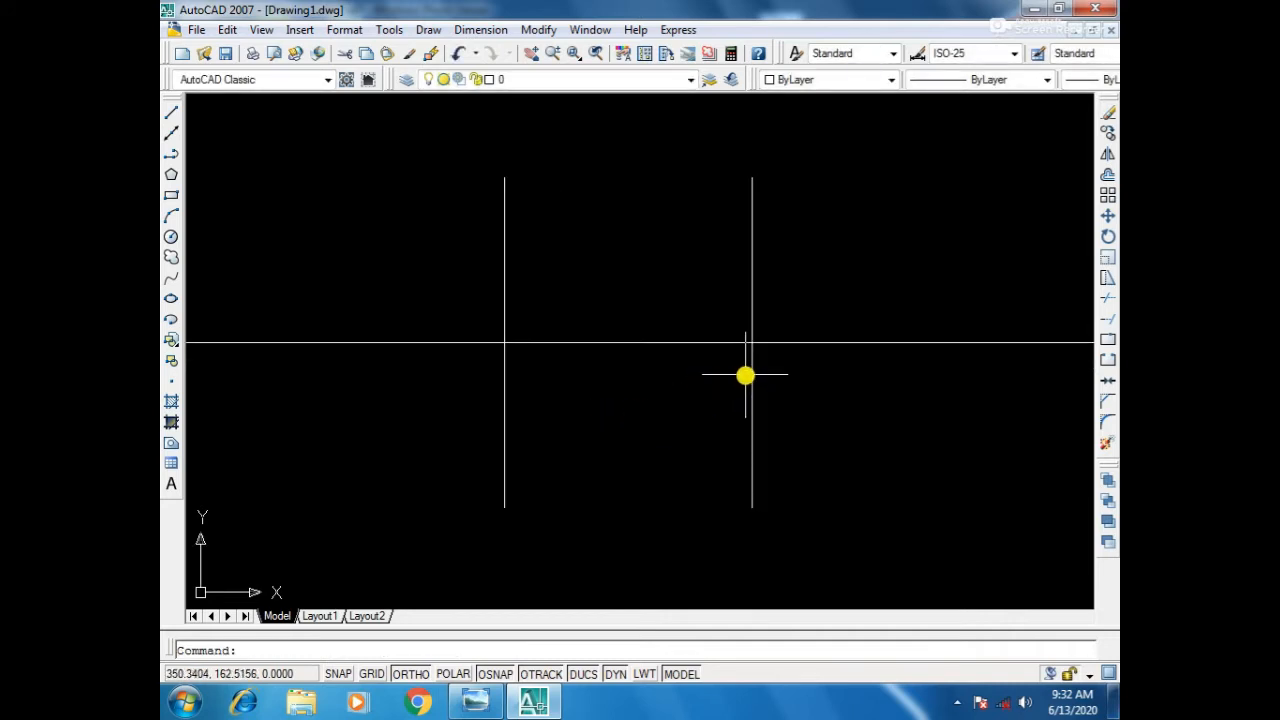
Offset the rightmost vertical line 20 units further to the right for the flange thickness.
text(o)
key(Return)
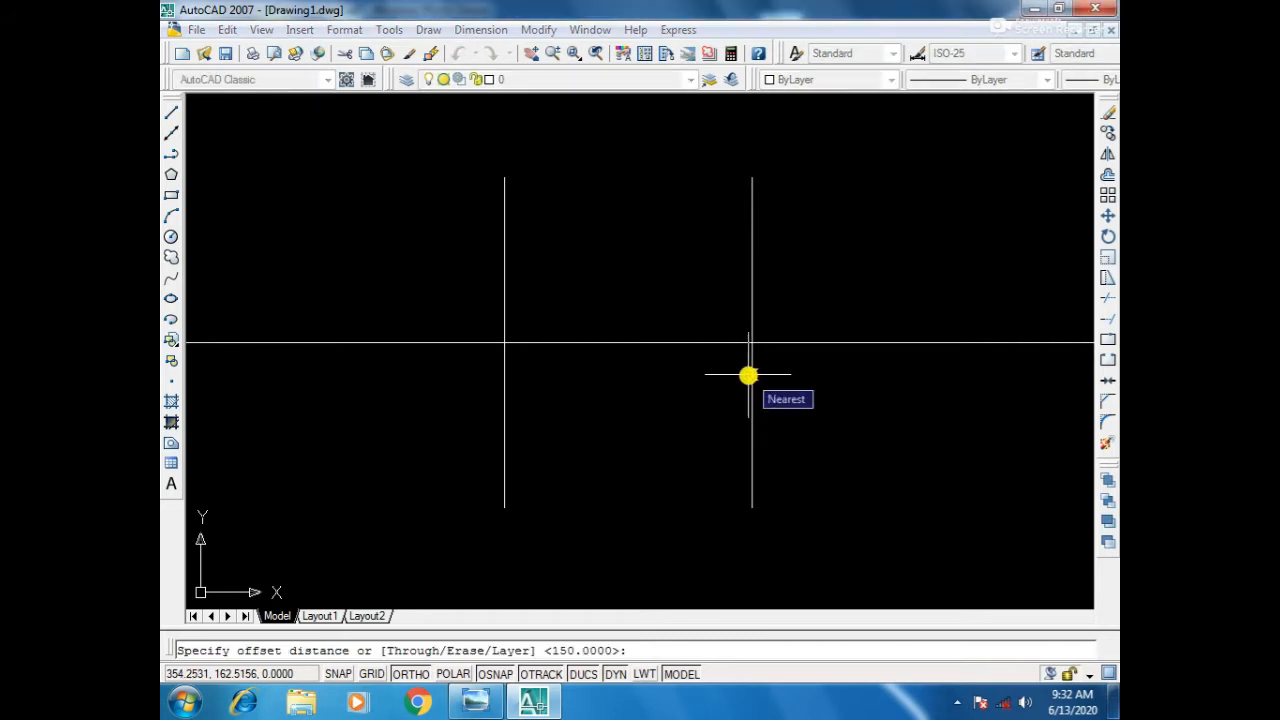
text(20)
key(Return)
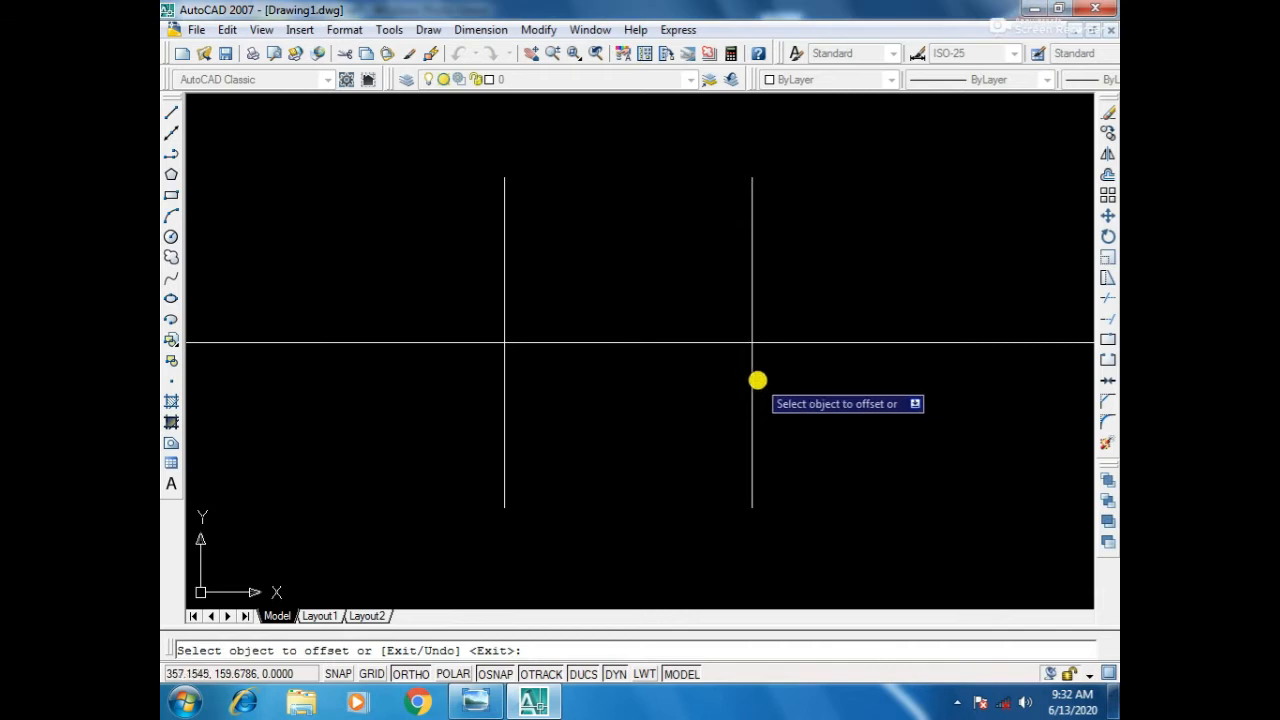
click(752, 381)
click(805, 389)
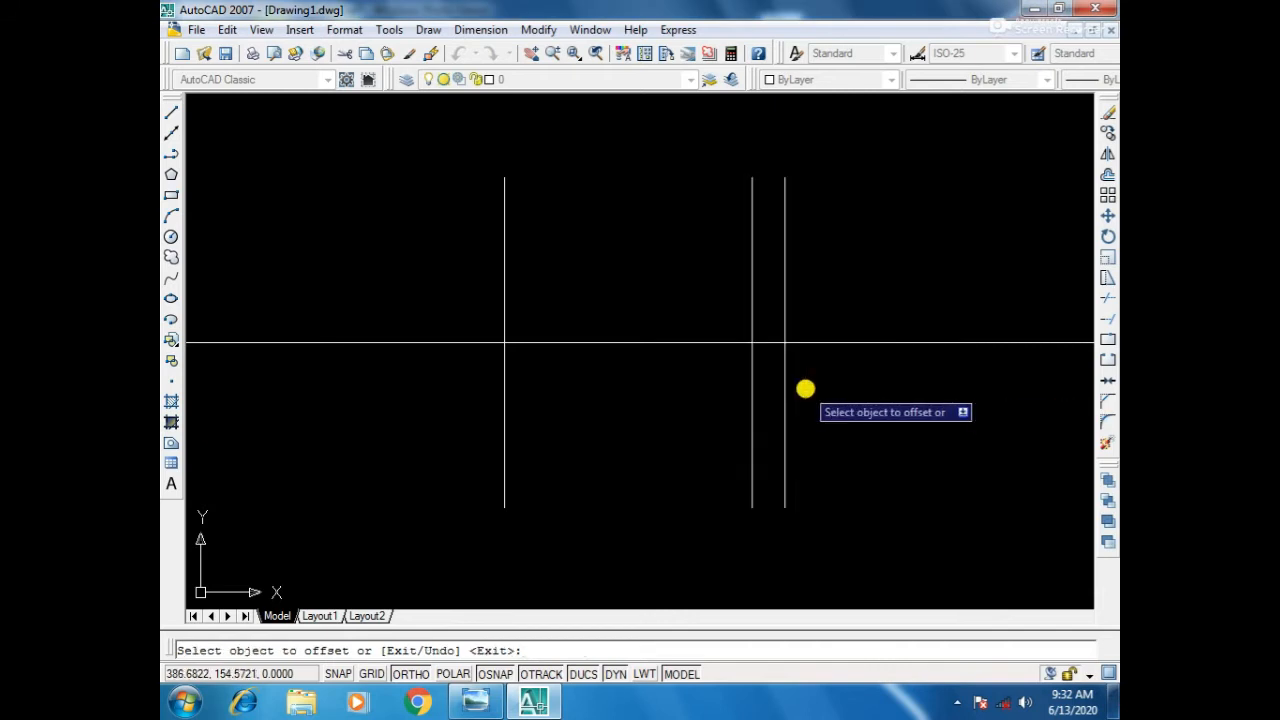
key(Return)
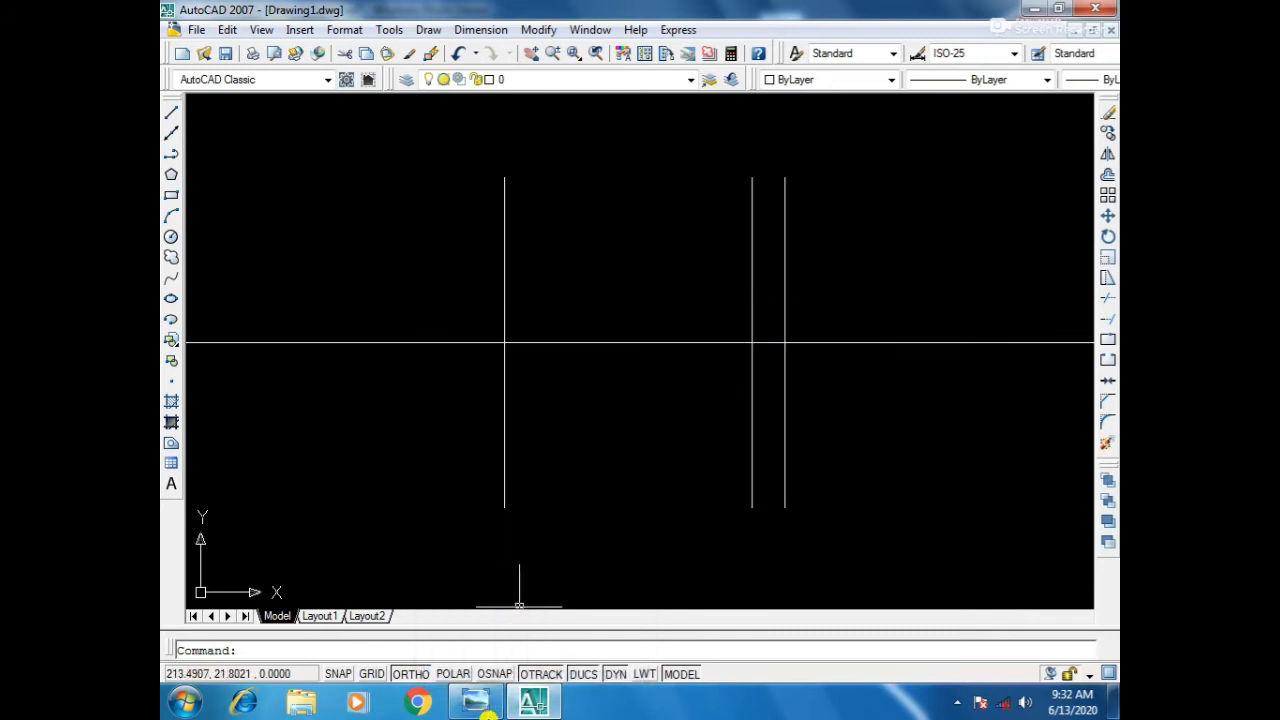
Consult the reference drawing in Windows Photo Viewer, and in AutoCAD offset the horizontal centre line 30 units above and below.
click(478, 704)
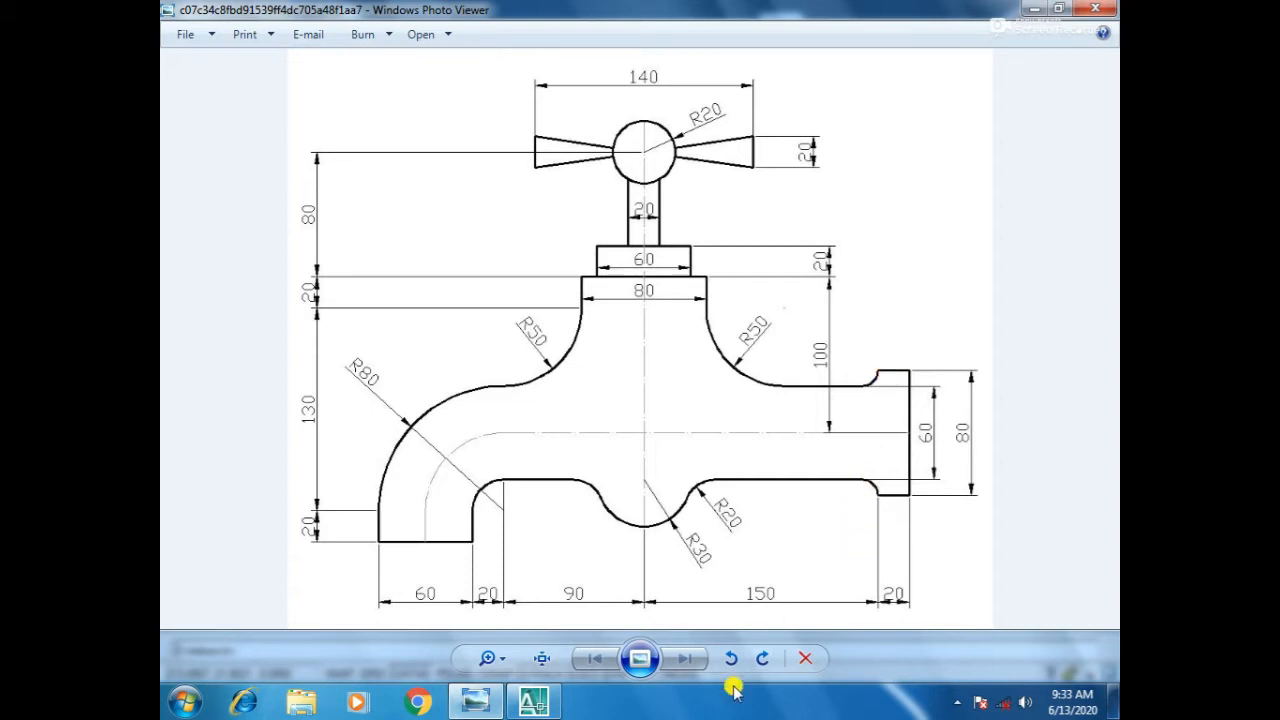
click(537, 697)
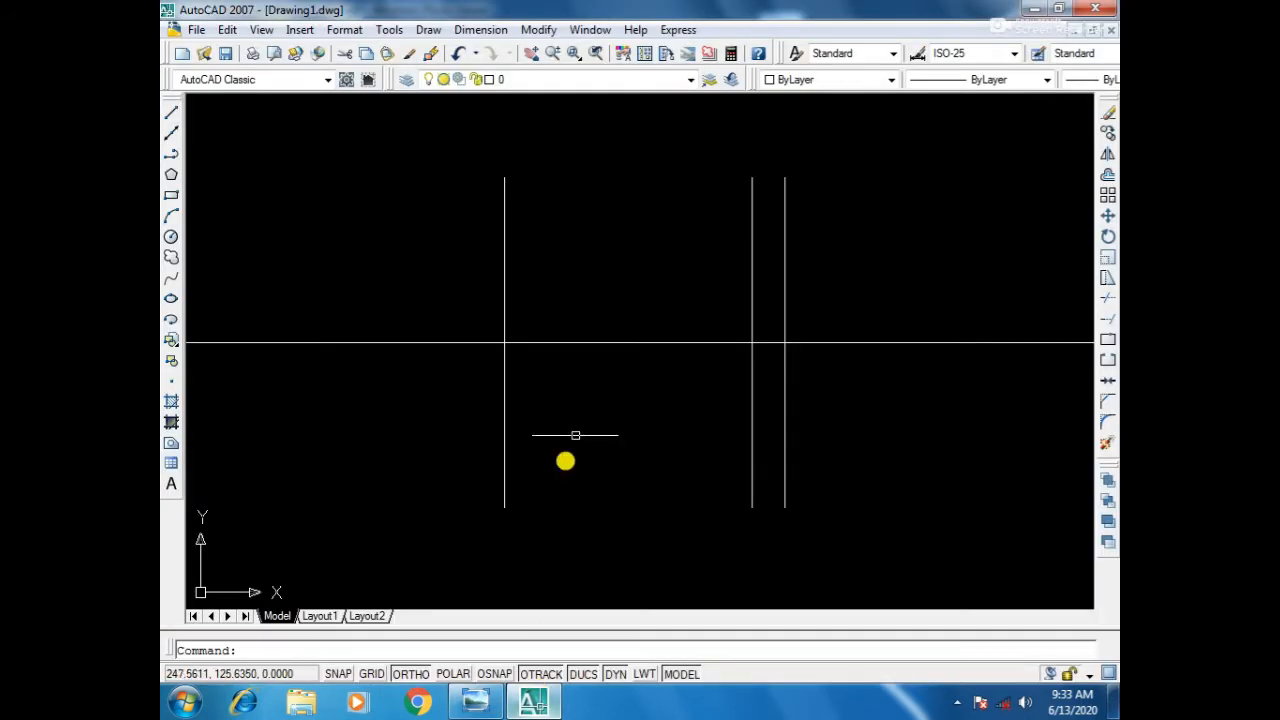
text(o)
key(Return)
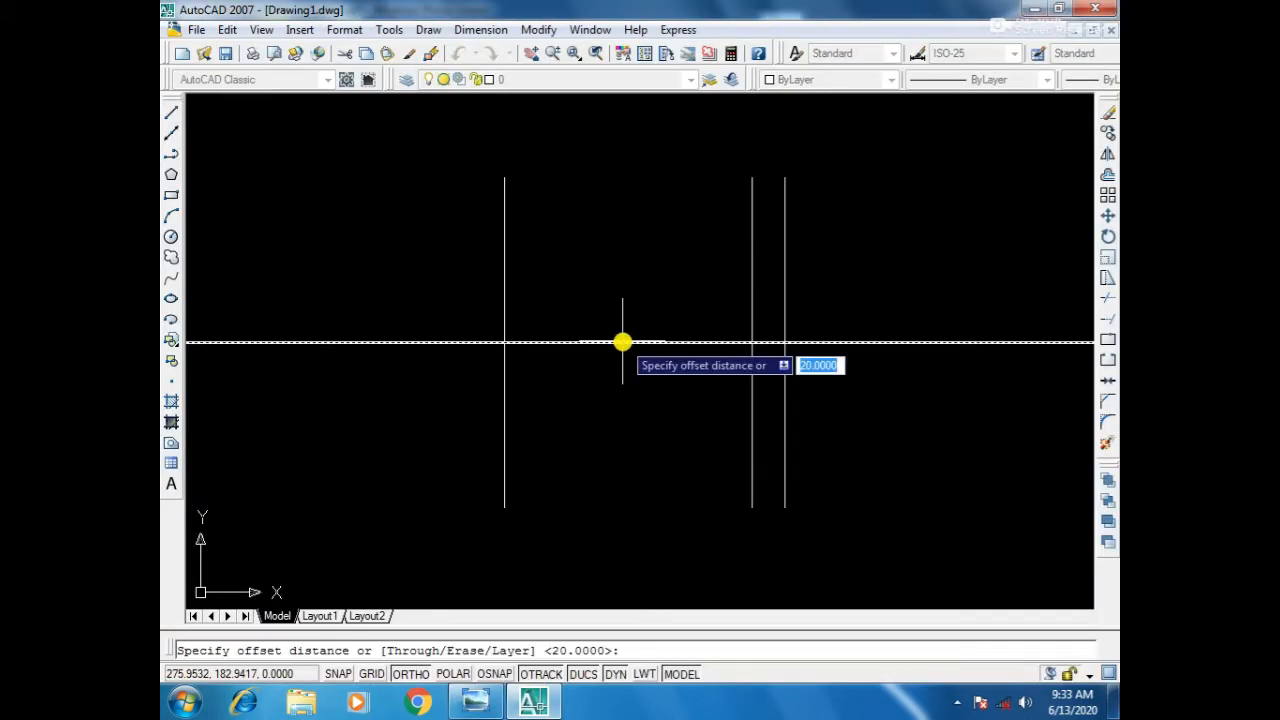
text(30)
key(Return)
click(614, 342)
click(631, 265)
click(626, 342)
click(612, 432)
key(Escape)
Offset the horizontal centre line equally above and below, outside the pipe lines, to lay out the flange's 80-unit overall height.
text(o)
key(Return)
text(2)
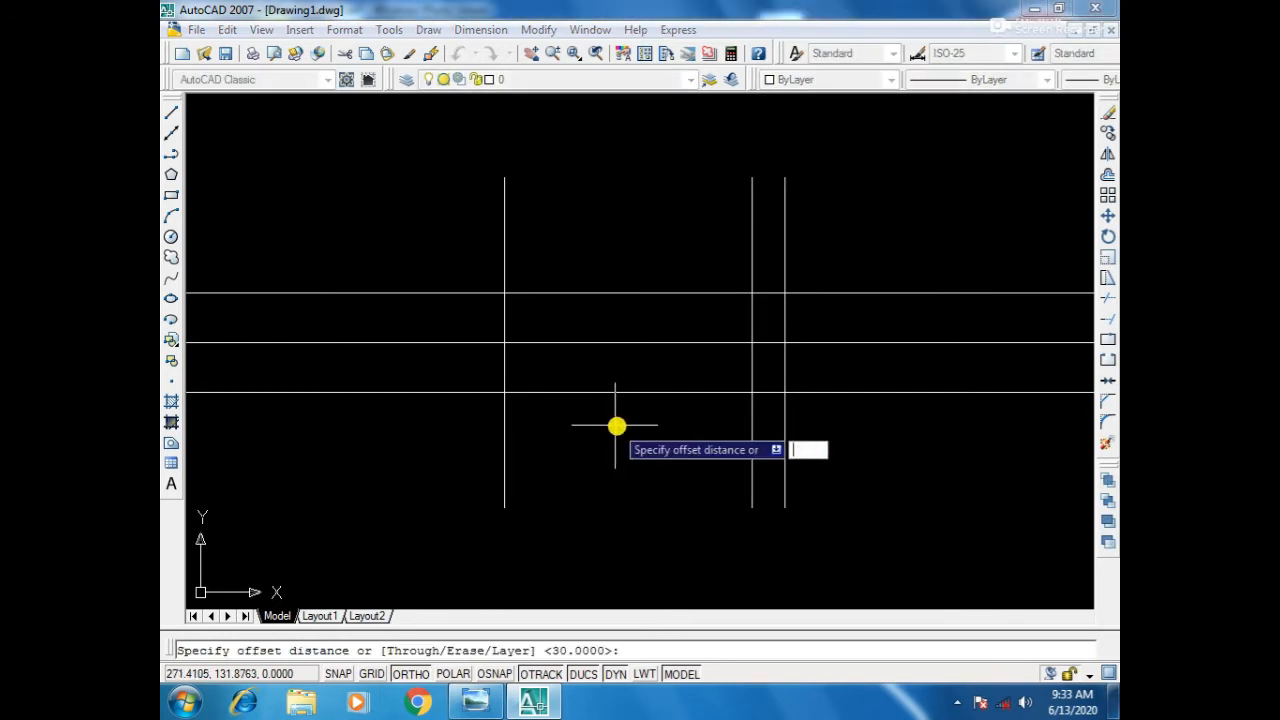
key(Return)
click(626, 292)
click(629, 266)
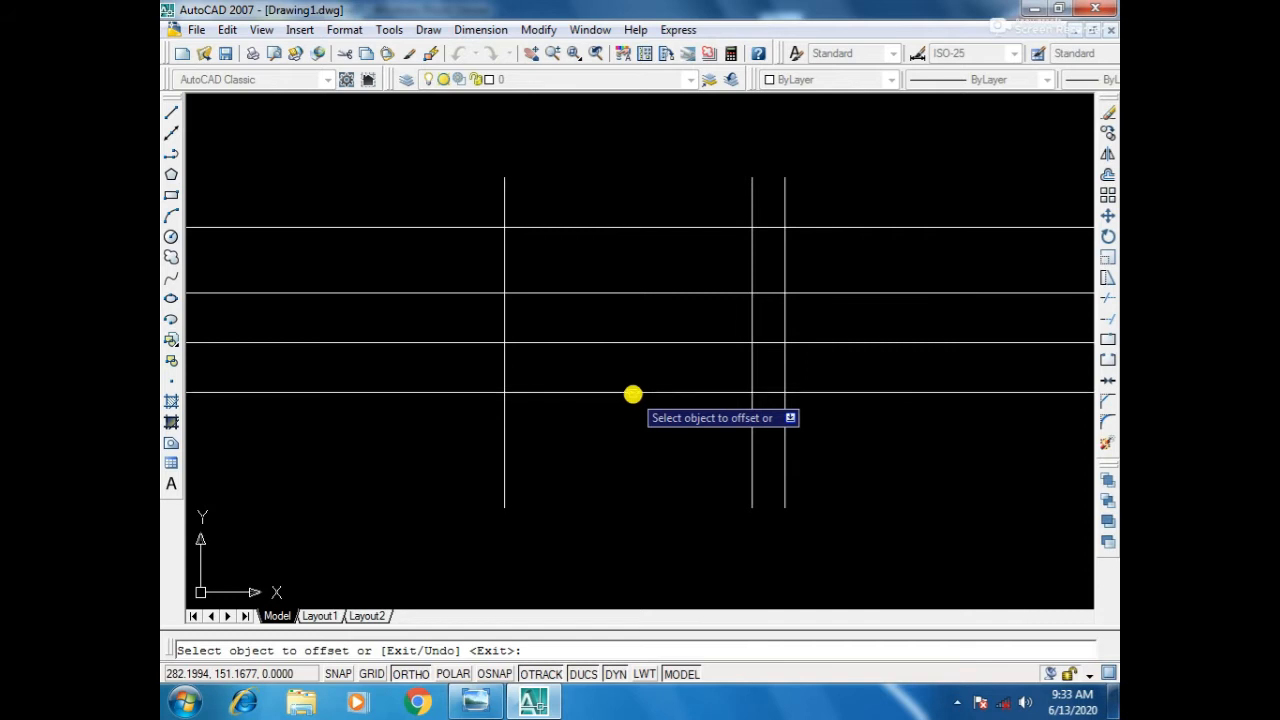
key(ctrl+z)
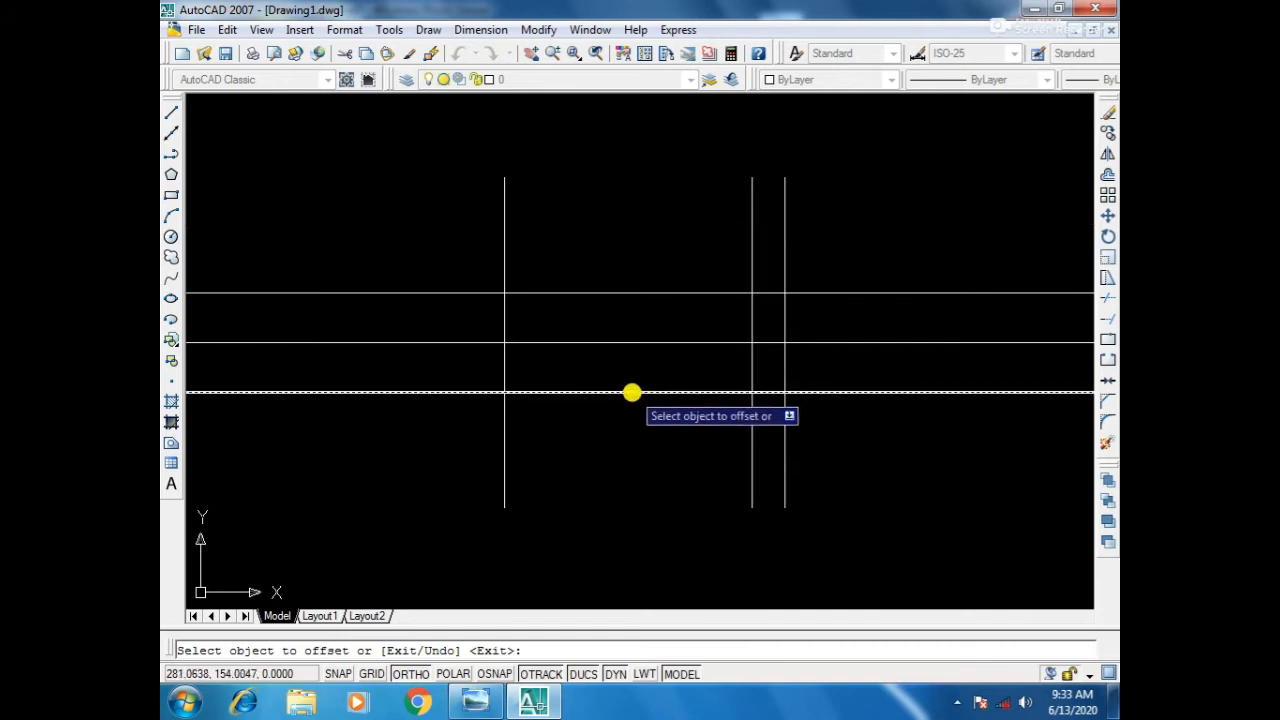
click(629, 343)
click(640, 261)
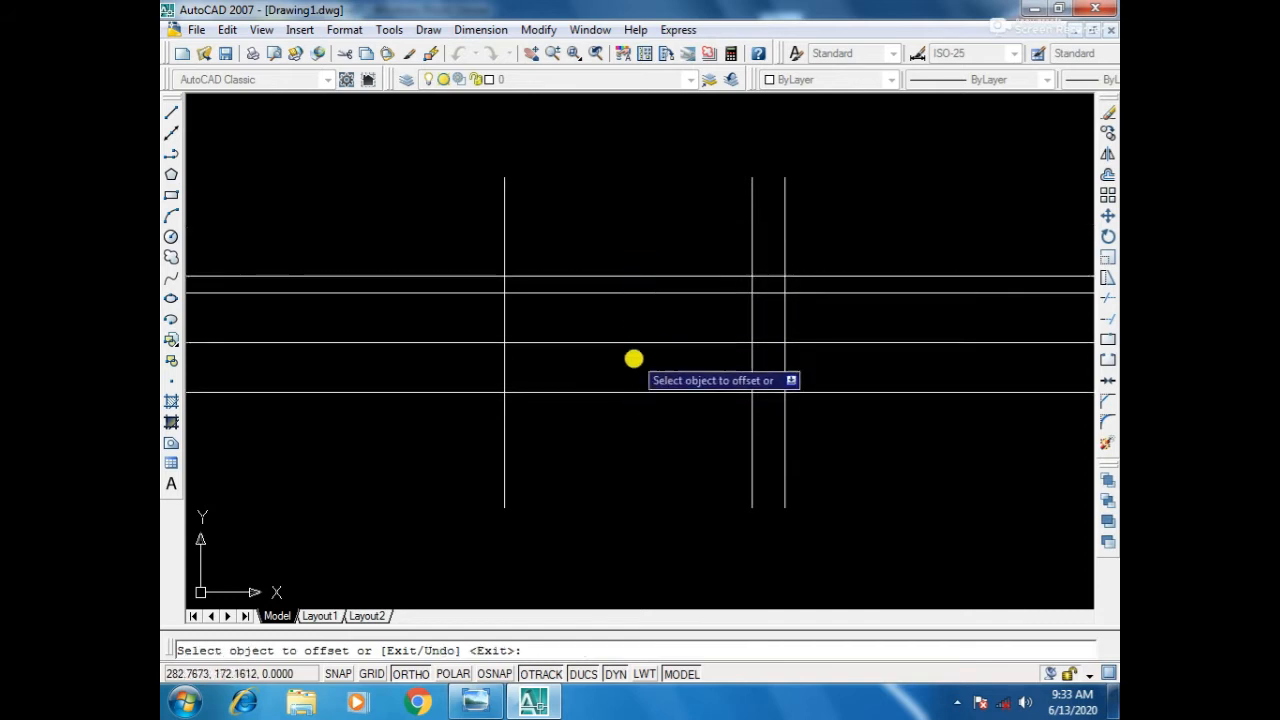
click(640, 342)
click(628, 440)
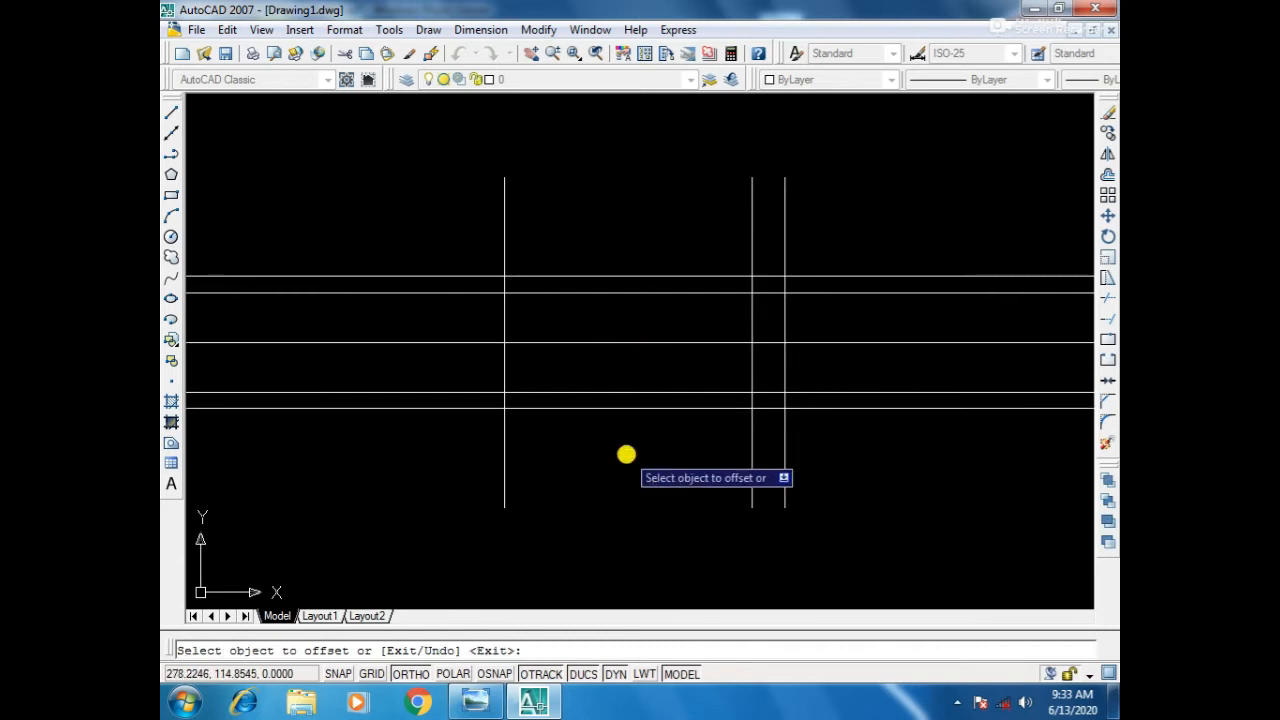
key(Escape)
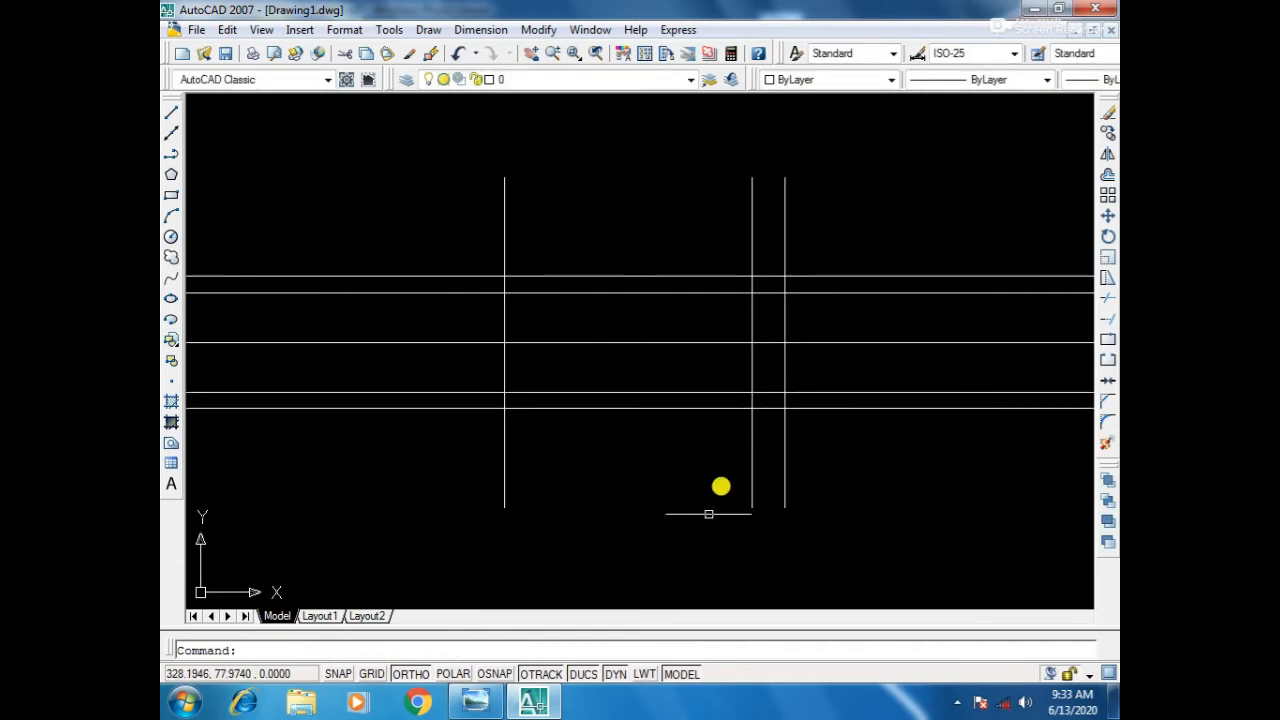
Consult the faucet reference in Windows Photo Viewer, and in AutoCAD offset the vertical centre line 10 units to each side.
click(477, 705)
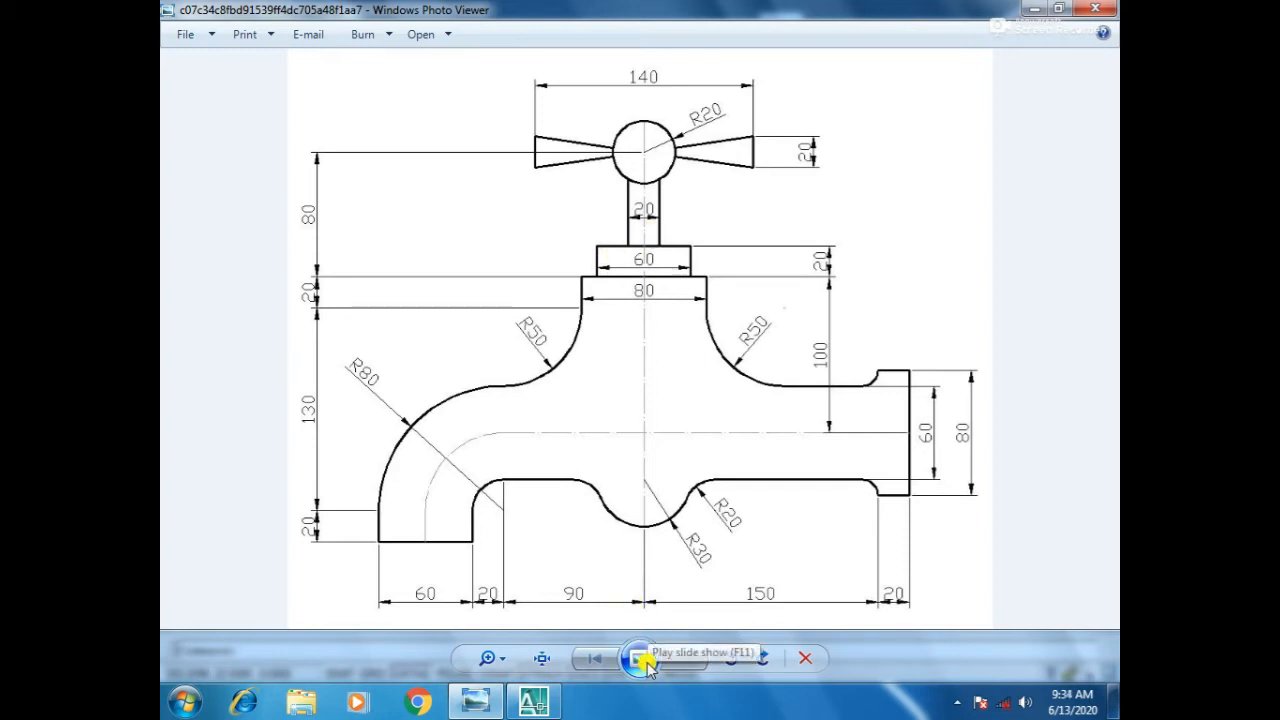
mouse_move(528, 704)
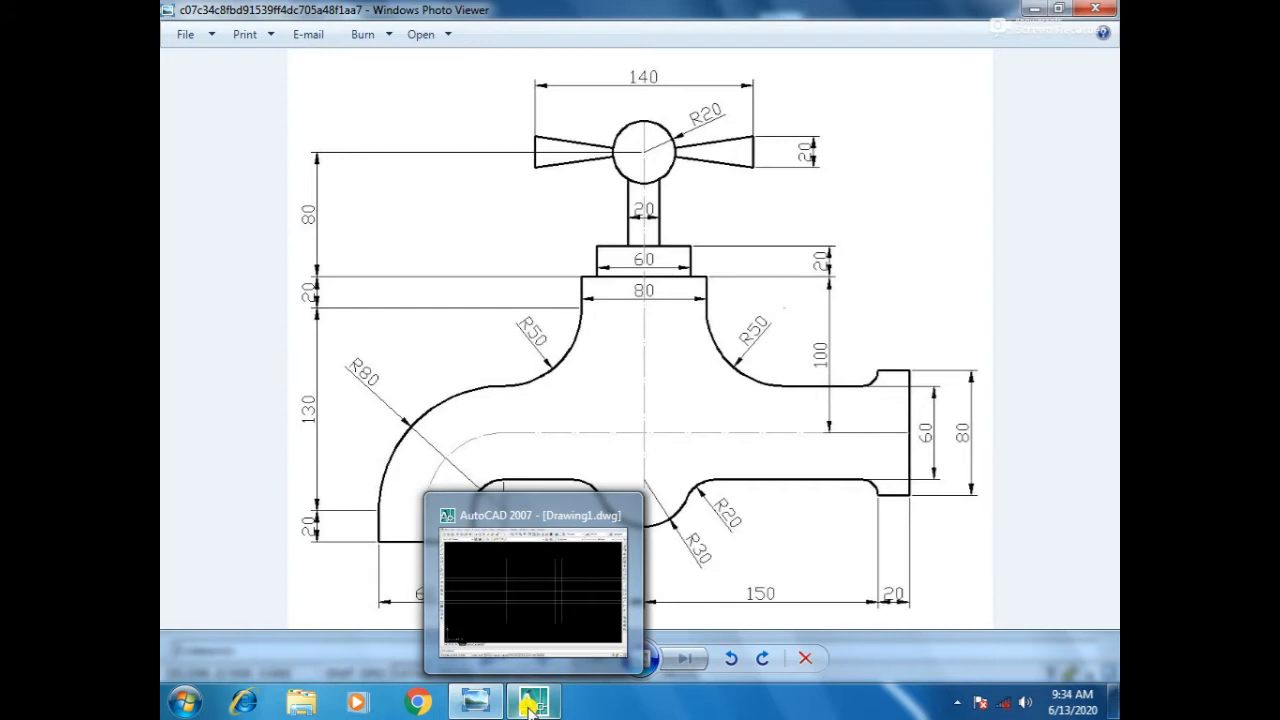
click(530, 703)
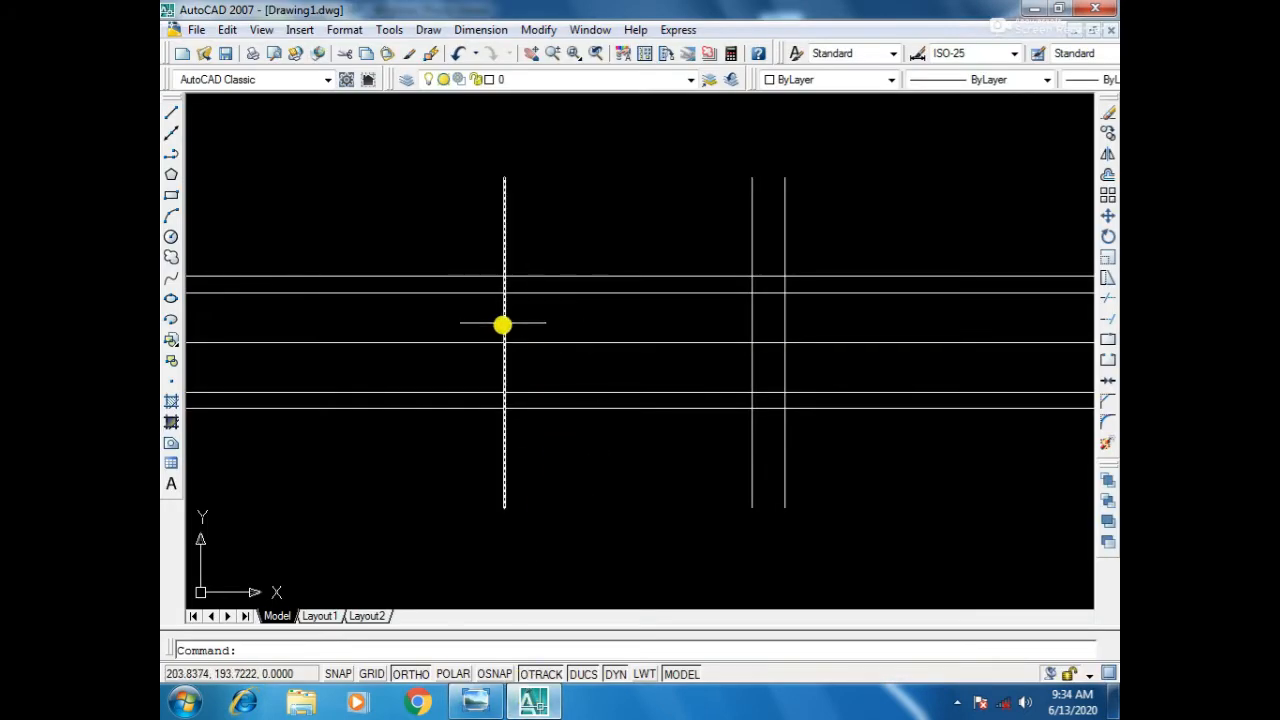
click(576, 342)
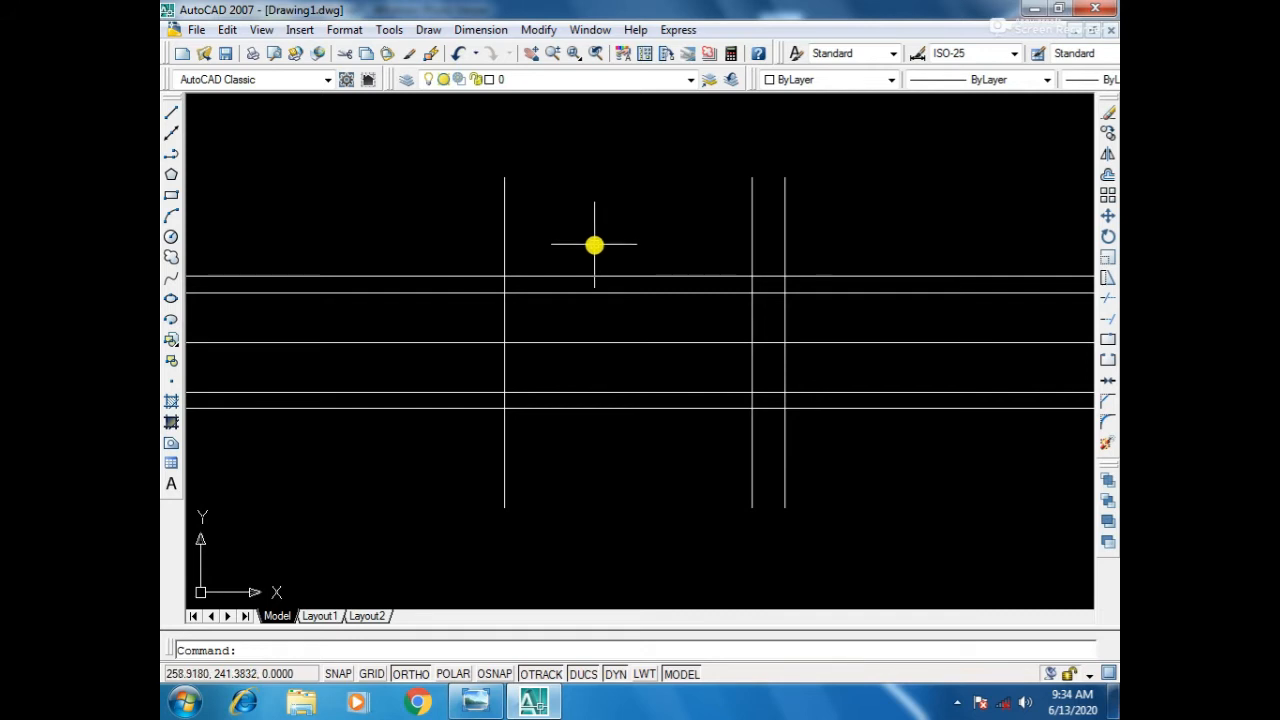
click(474, 704)
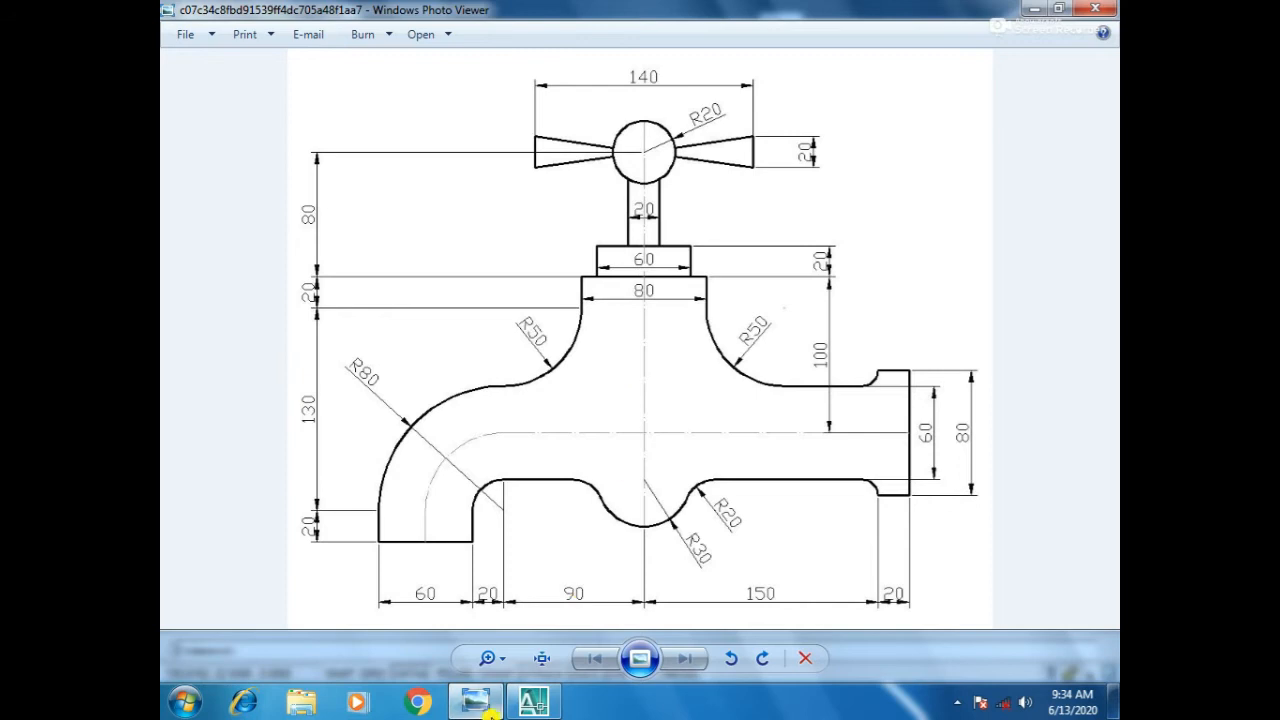
click(533, 704)
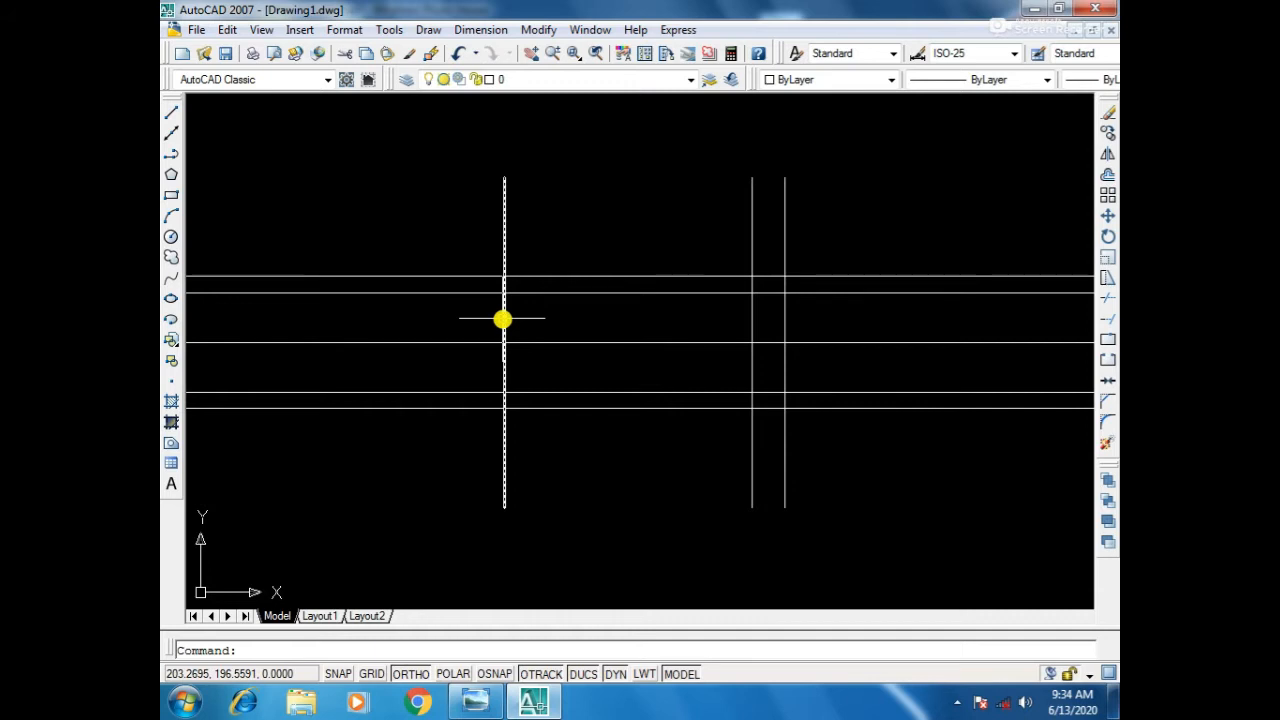
text(o)
key(Return)
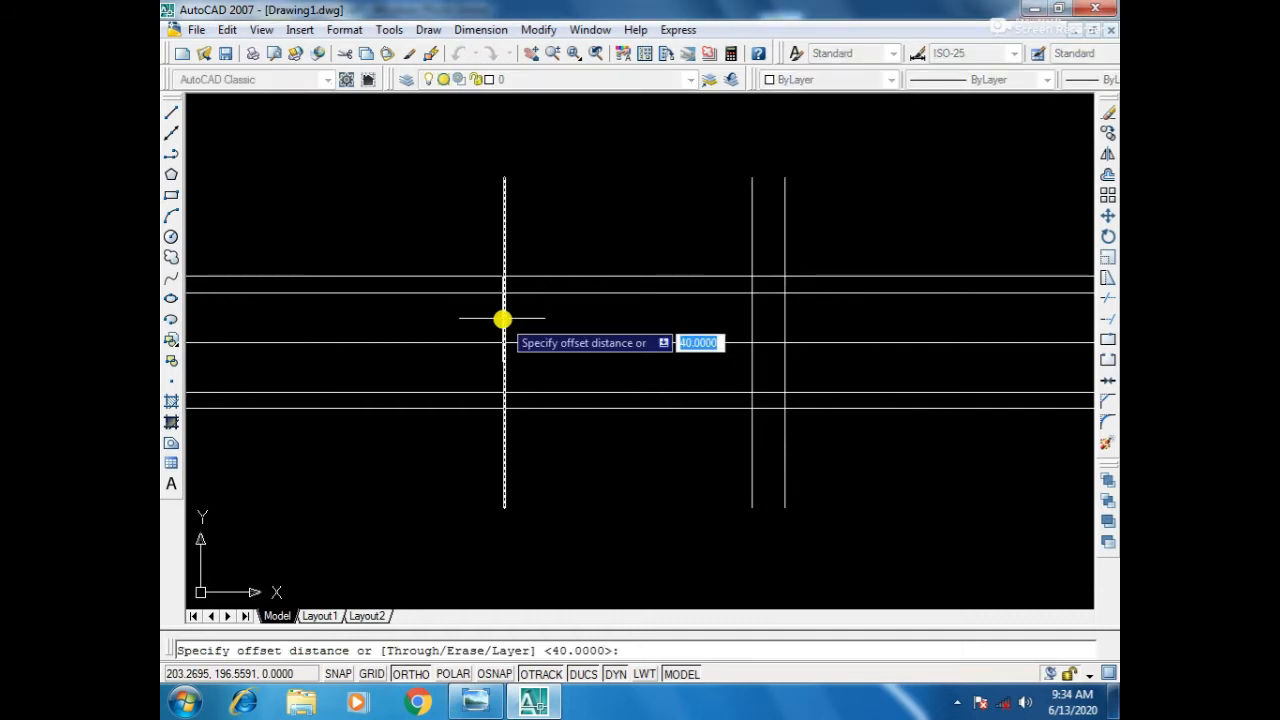
text(1)
key(Return)
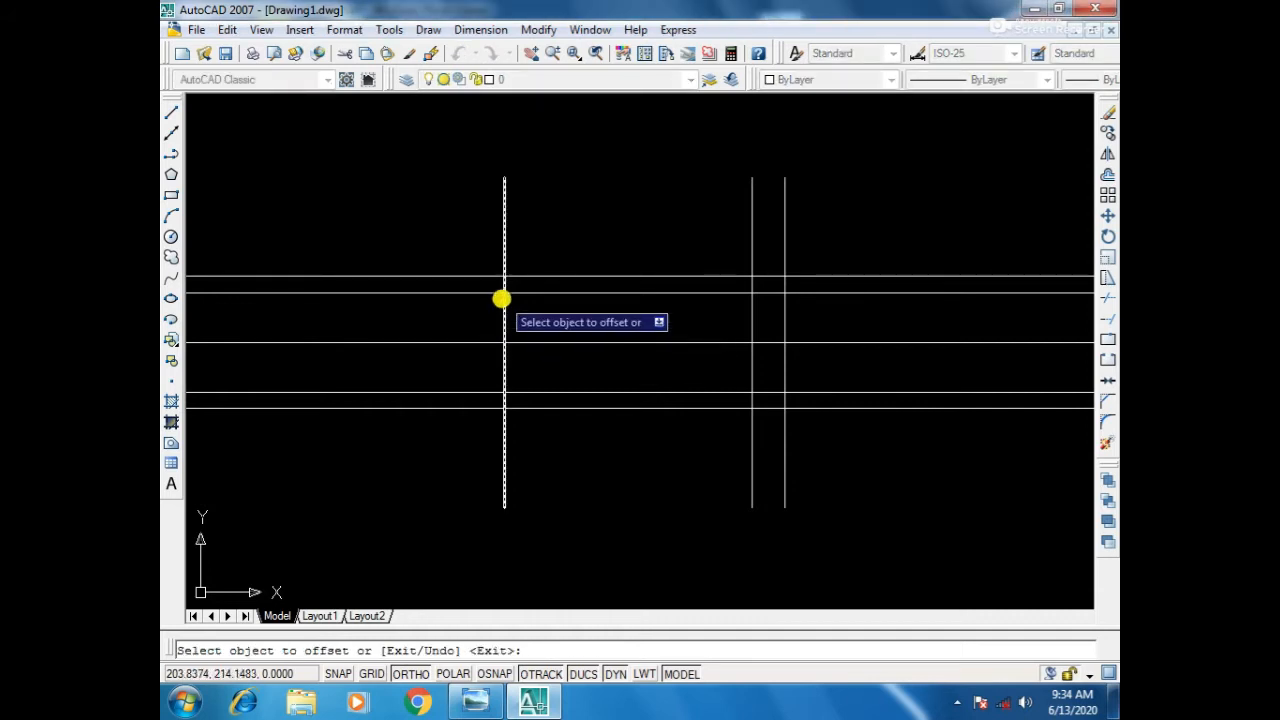
click(504, 246)
click(603, 240)
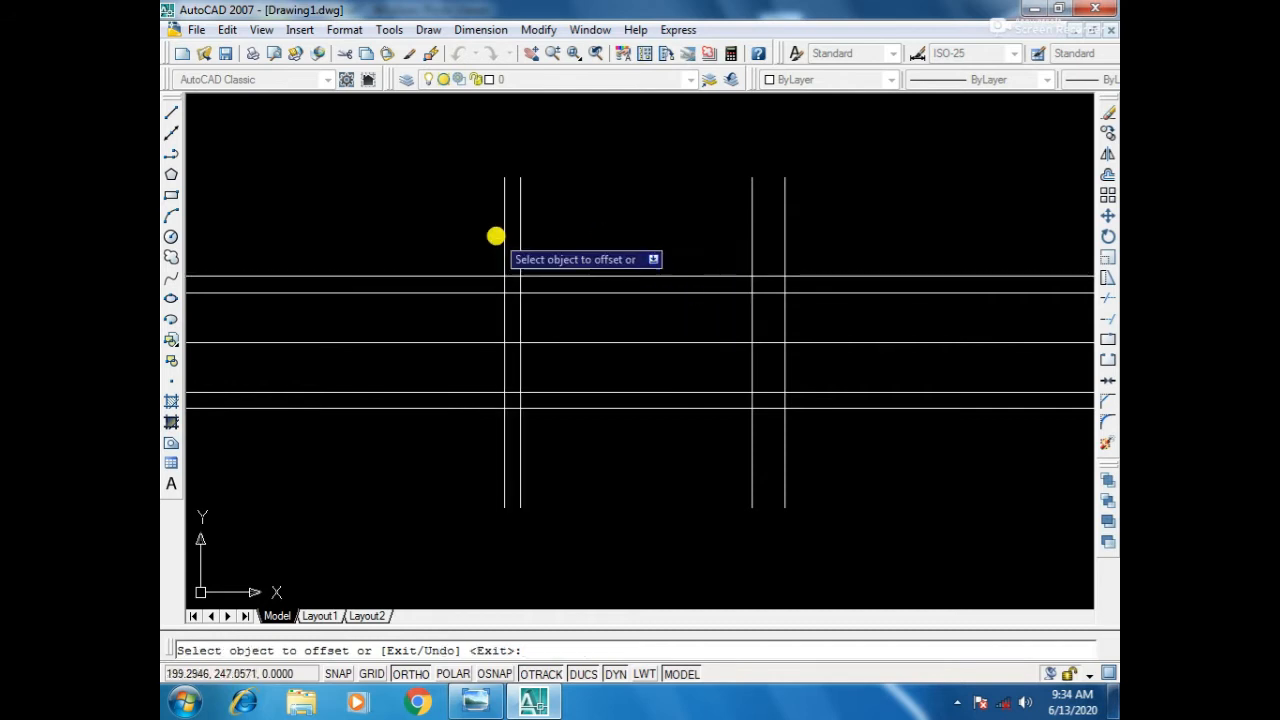
click(505, 242)
click(483, 233)
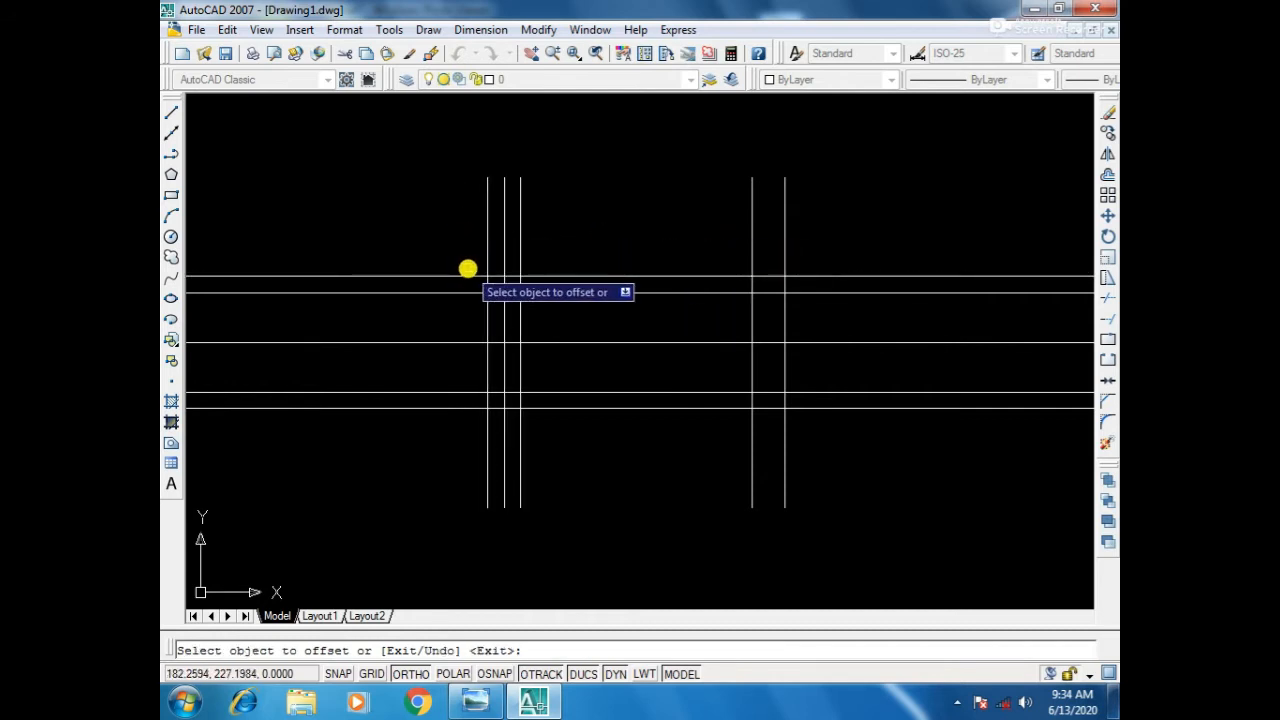
key(Return)
text(c)
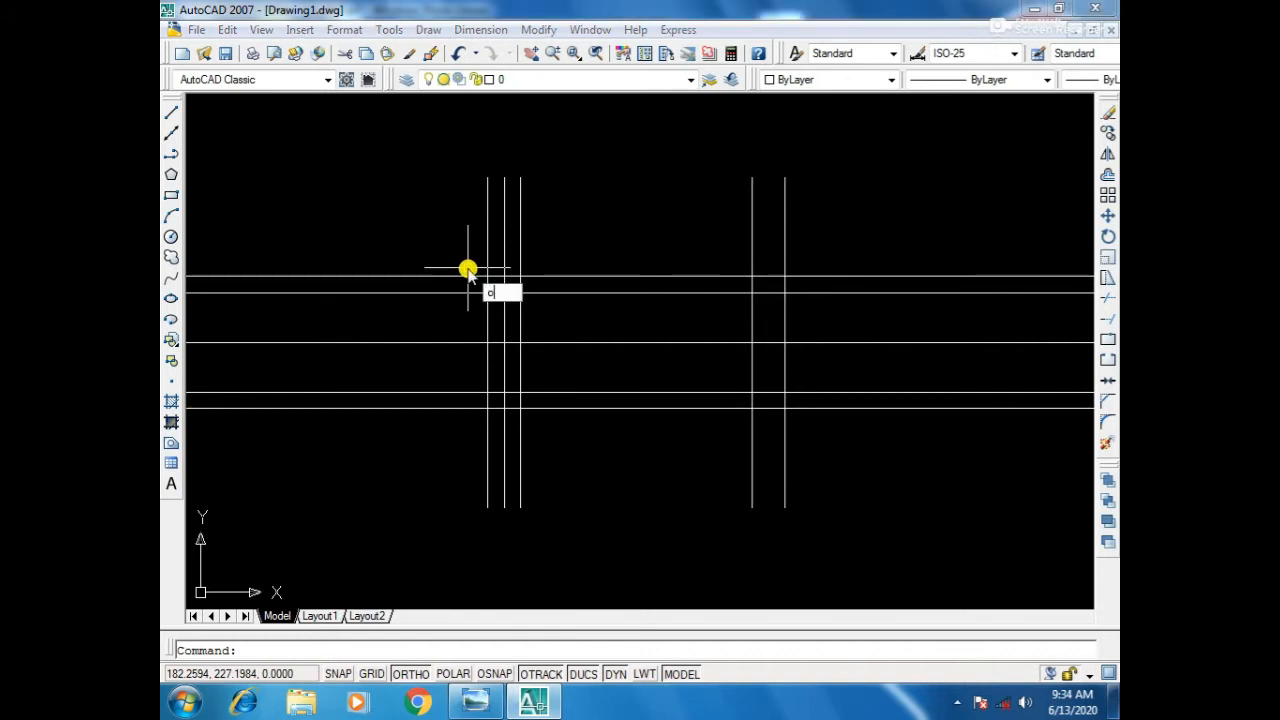
key(Escape)
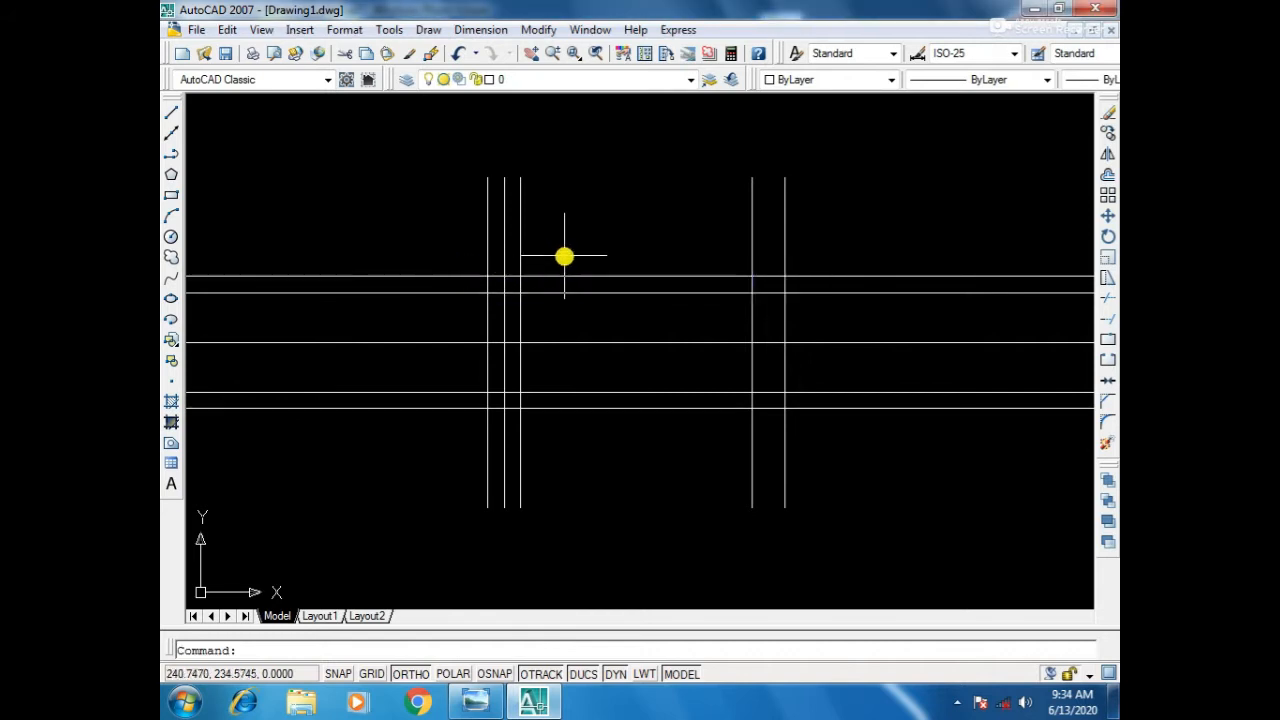
Offset the vertical centre line 30 units to each side for the 60-unit-wide collar.
text(o)
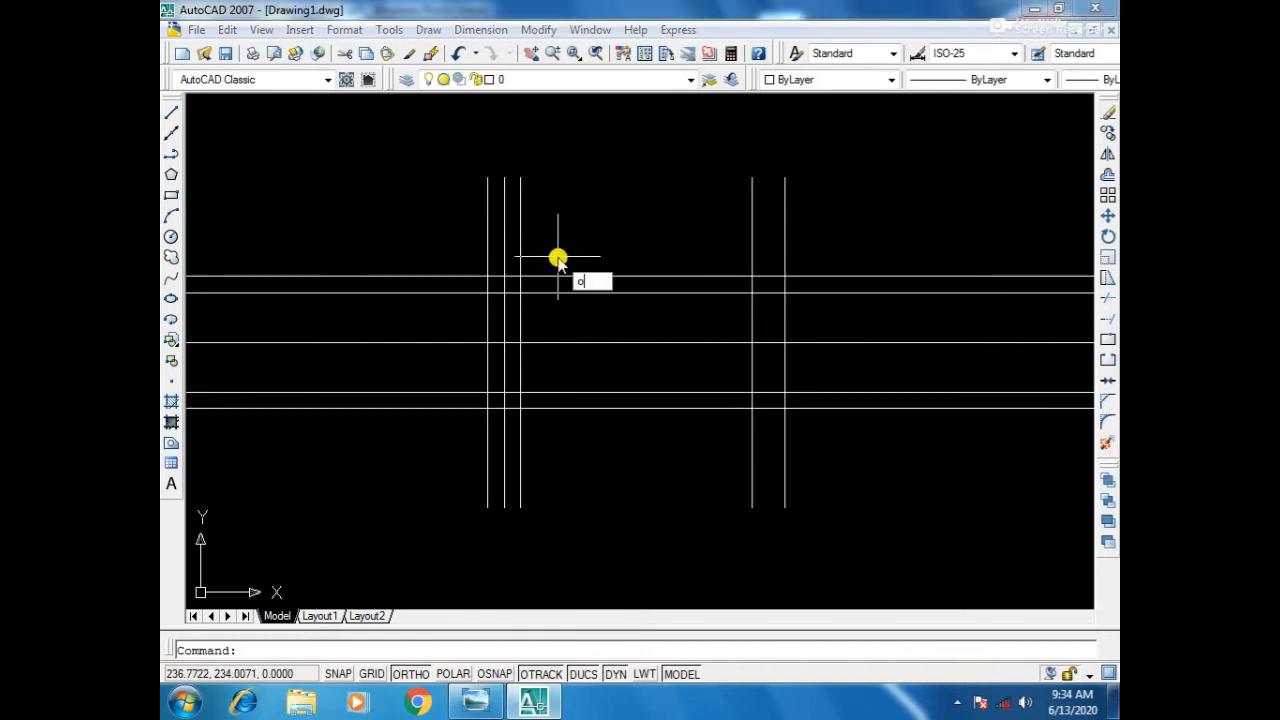
key(Return)
text(30)
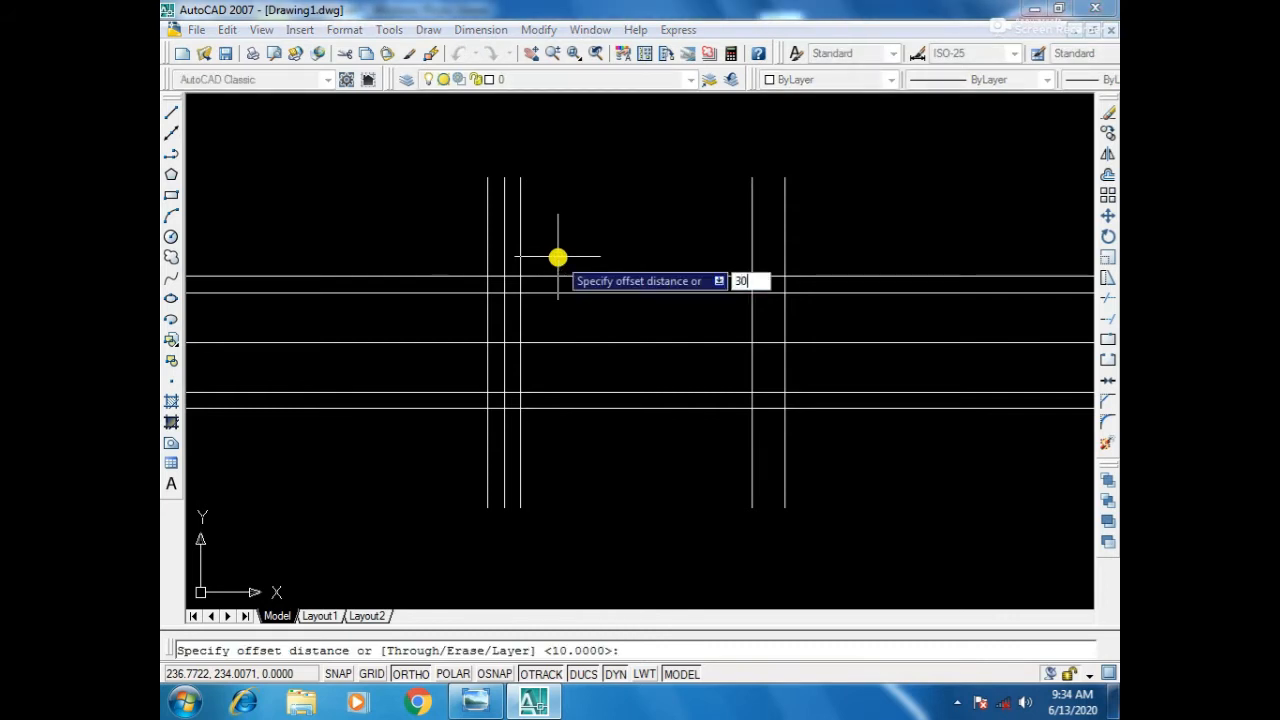
key(Return)
click(505, 232)
click(529, 241)
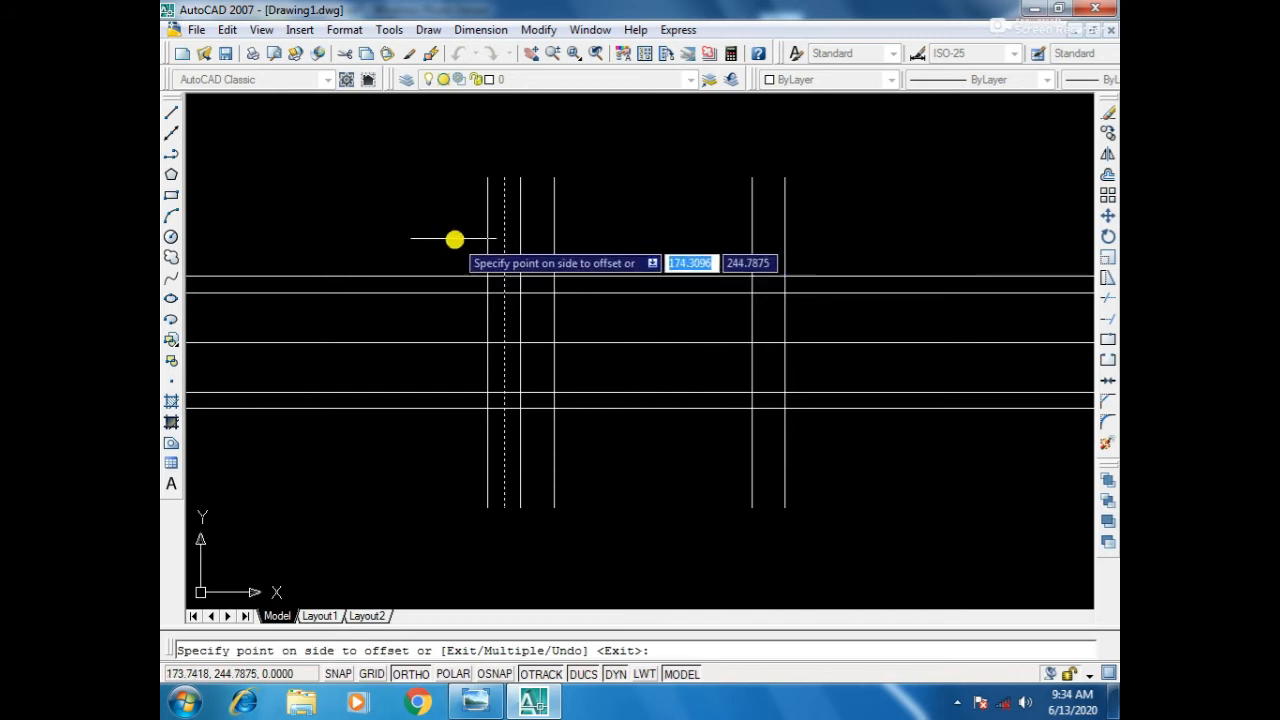
click(452, 238)
key(Return)
Offset the vertical centre line 40 units to each side for the 80-unit-wide neck.
key(Return)
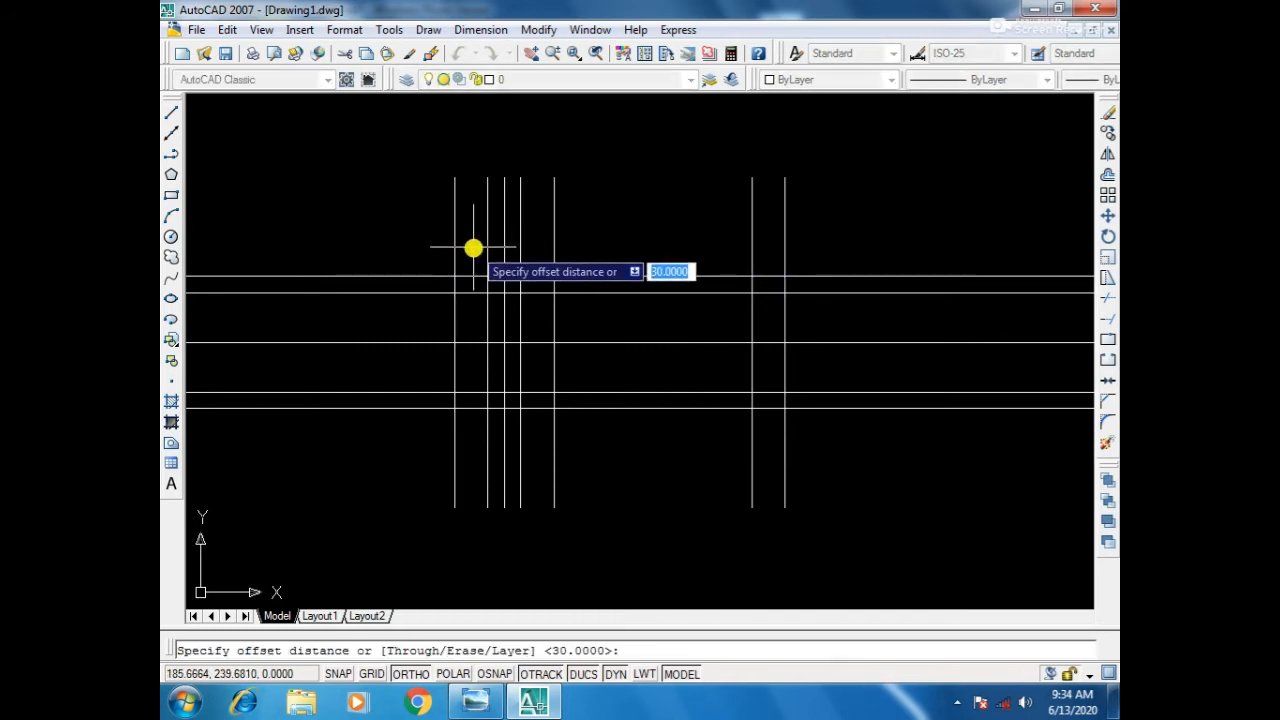
text(40)
key(Return)
click(504, 249)
click(583, 248)
click(503, 249)
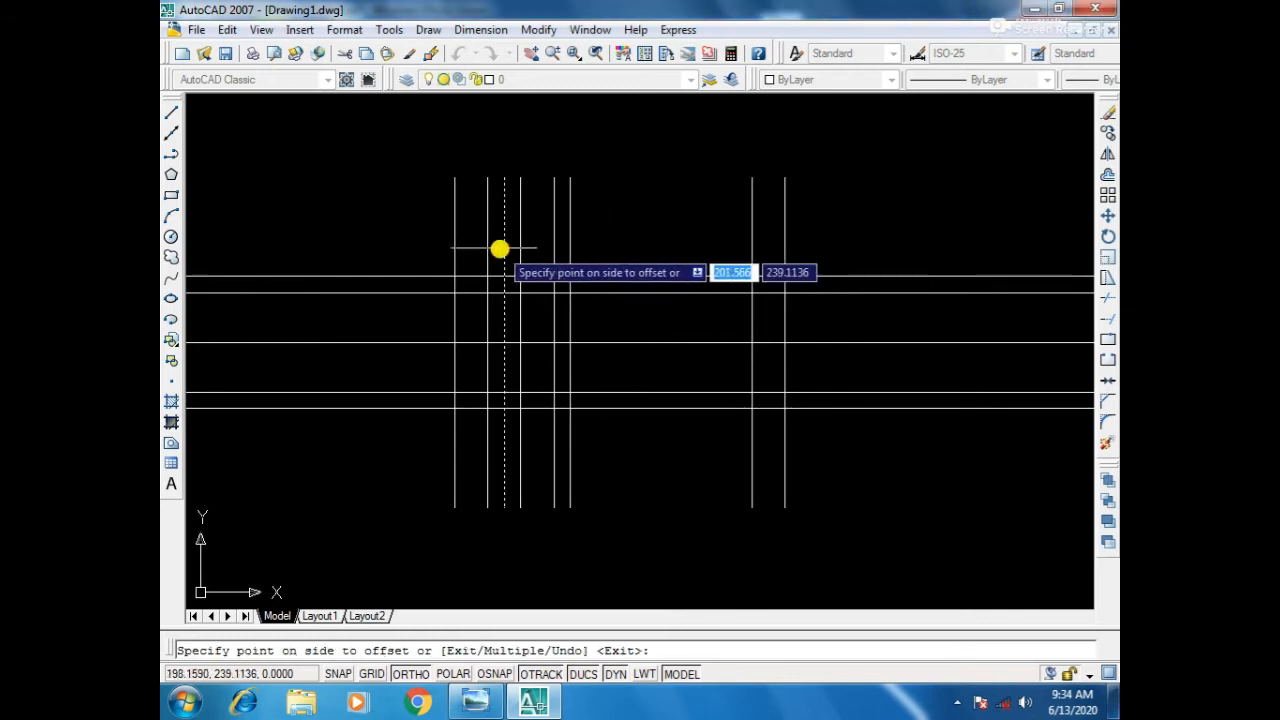
click(426, 246)
key(Escape)
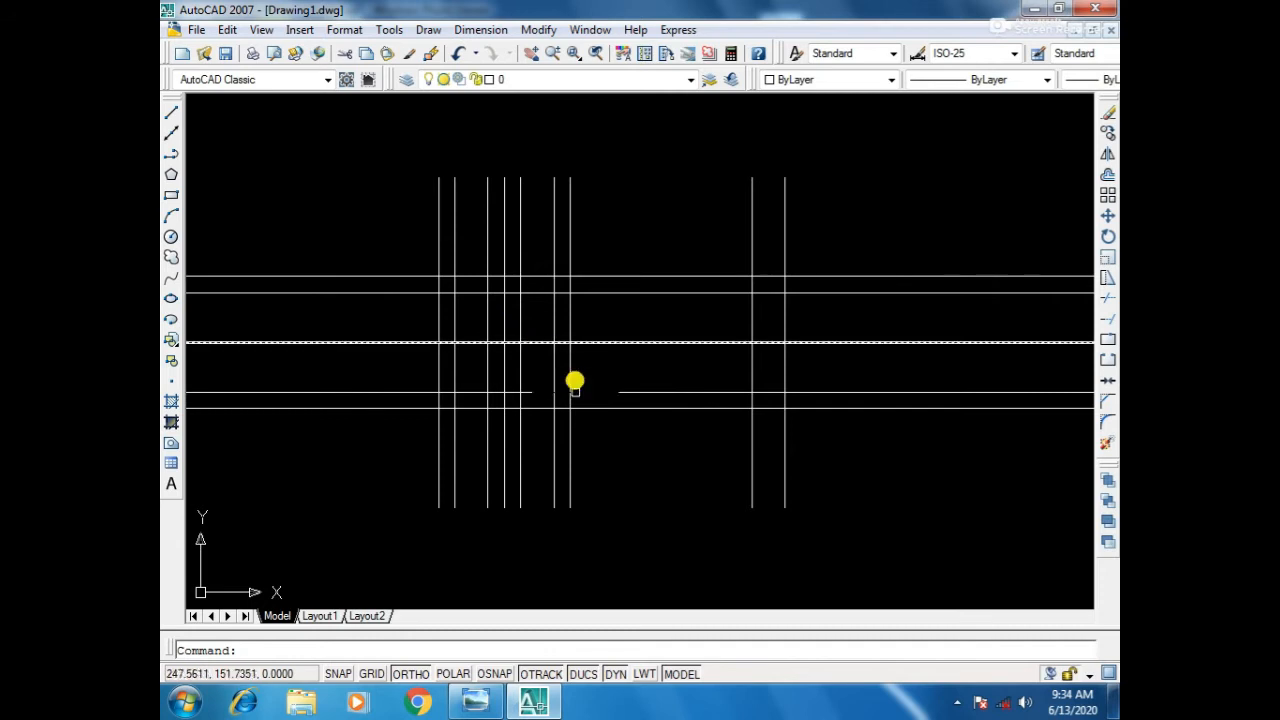
Check the reference in Windows Photo Viewer, and in AutoCAD offset the horizontal centre line 100 units upward.
click(530, 704)
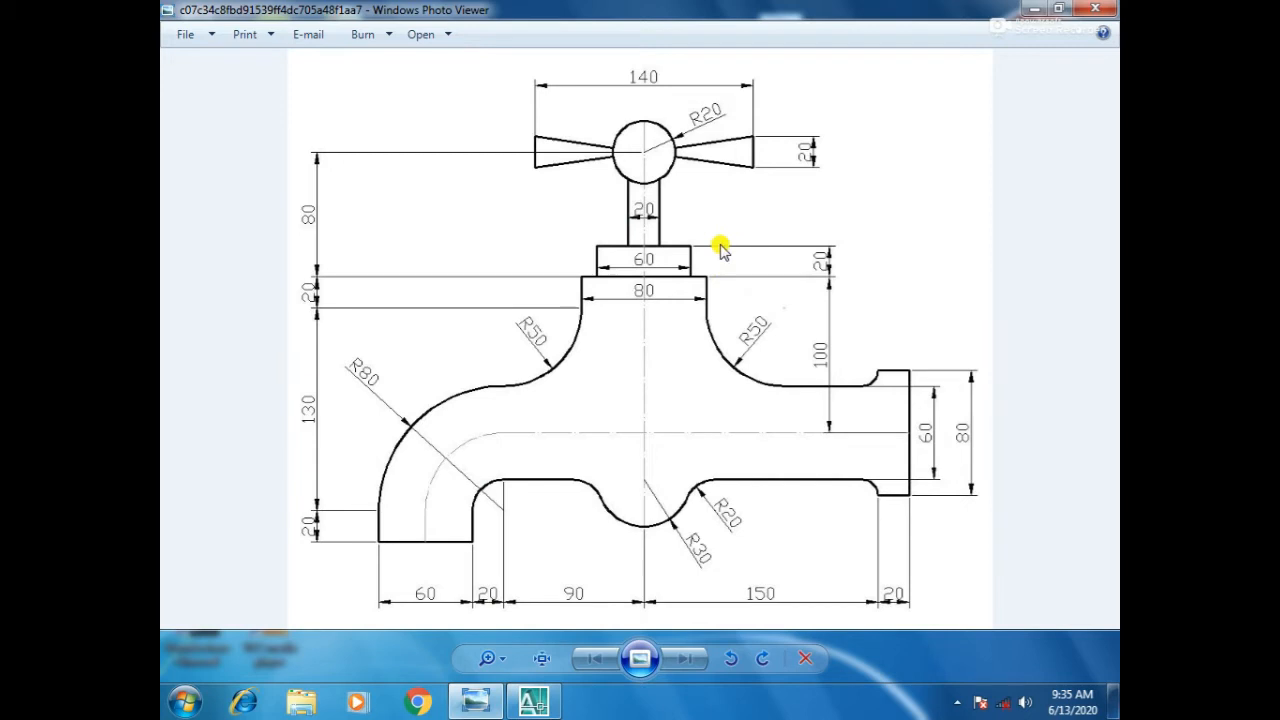
click(530, 704)
click(518, 360)
text(o)
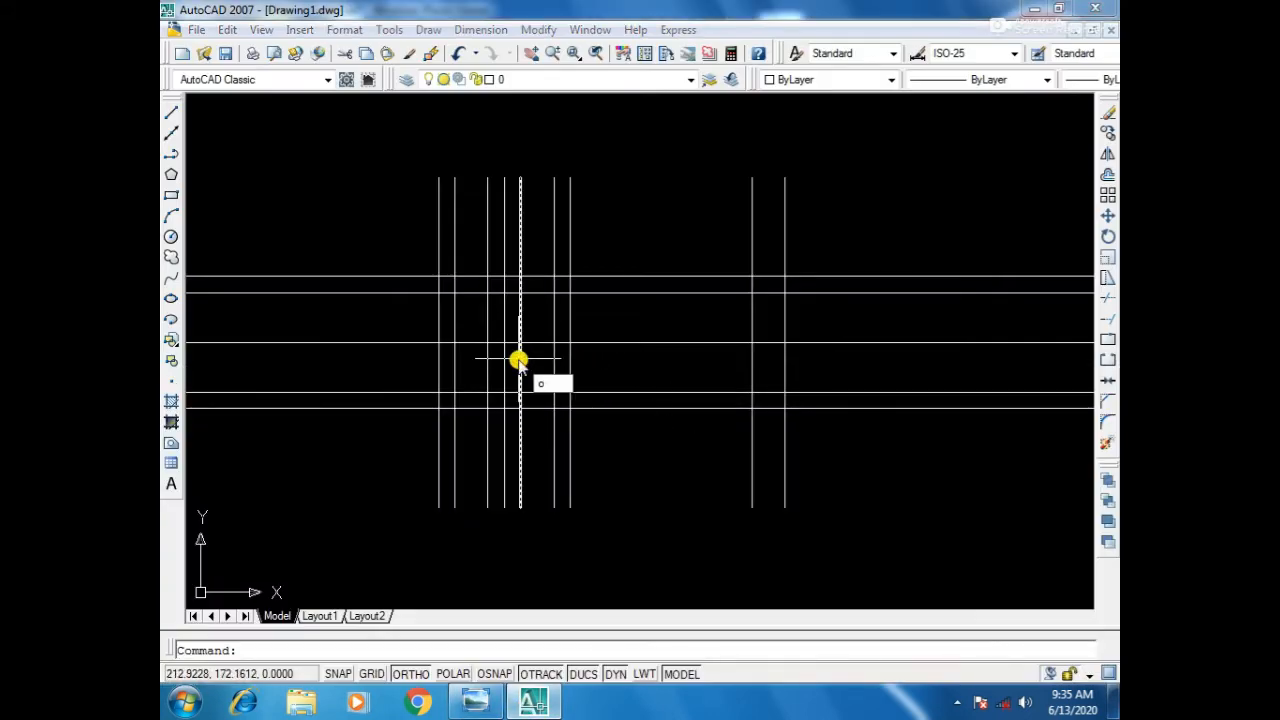
key(Return)
text(1)
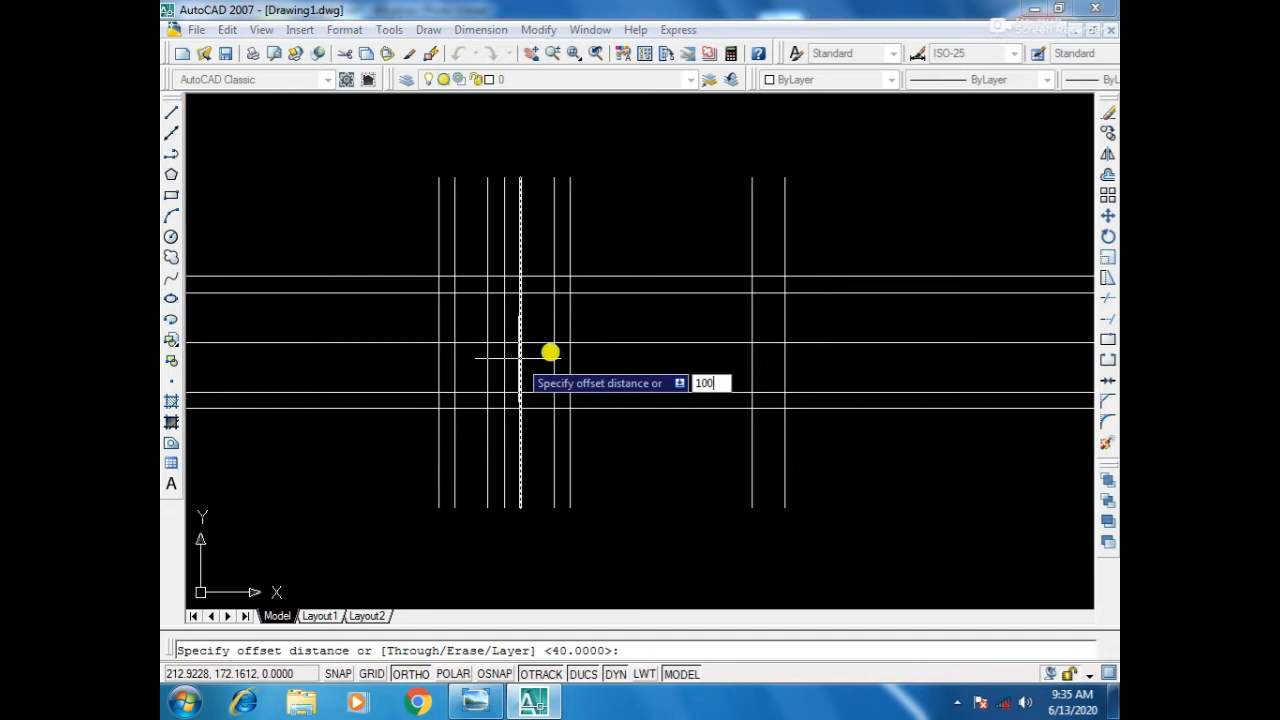
text(00)
key(Return)
click(600, 342)
click(597, 237)
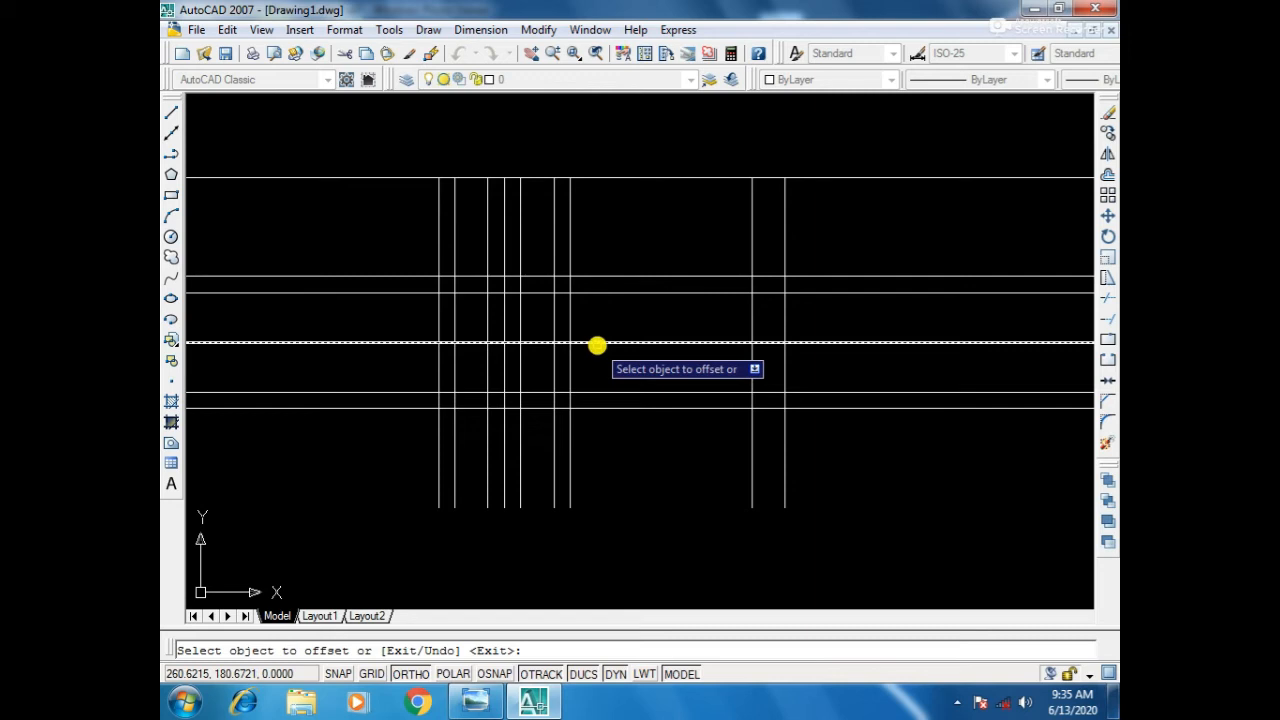
key(Return)
Offset the horizontal centre line 120 units upward to mark the top of the collar.
text(o)
key(Return)
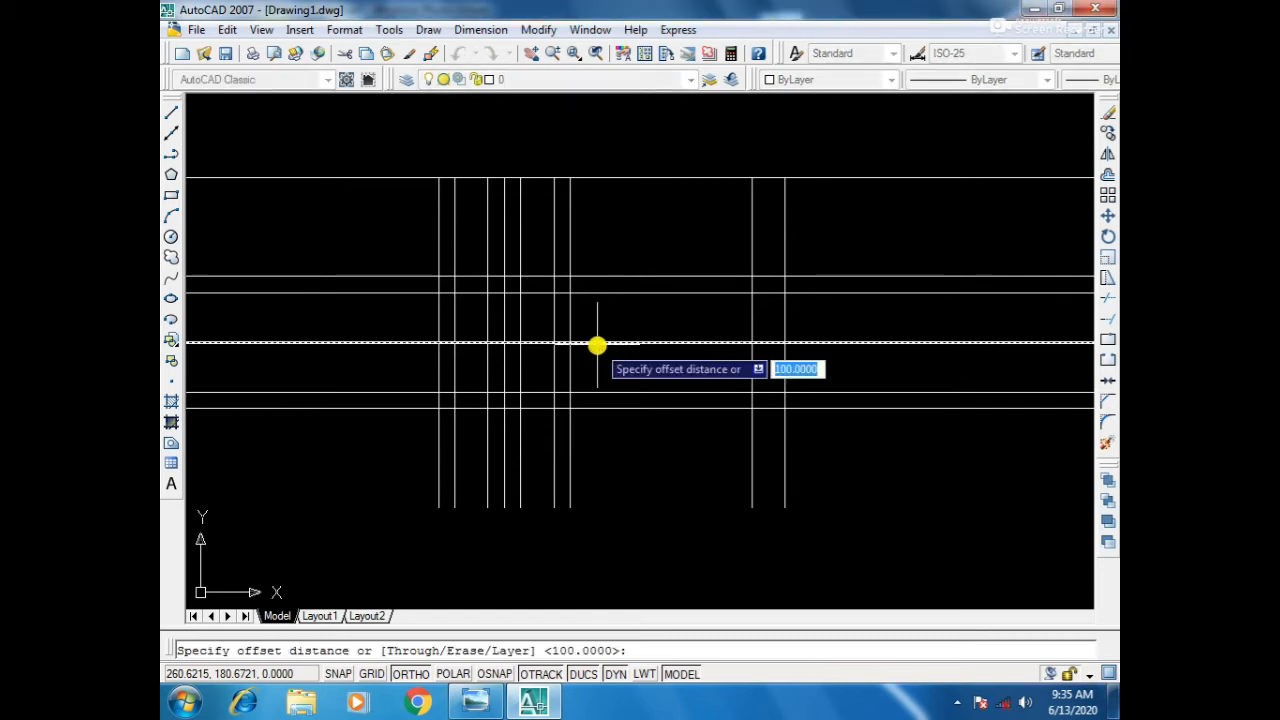
text(120)
key(Return)
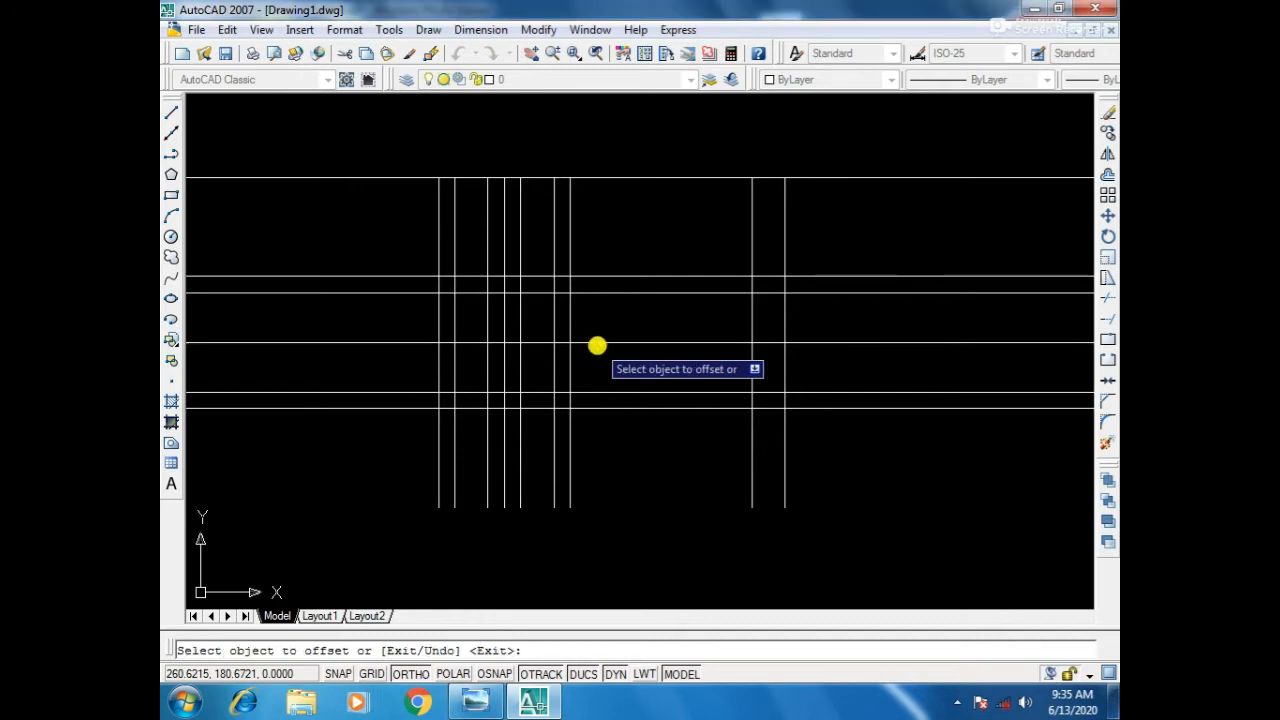
click(597, 343)
click(605, 156)
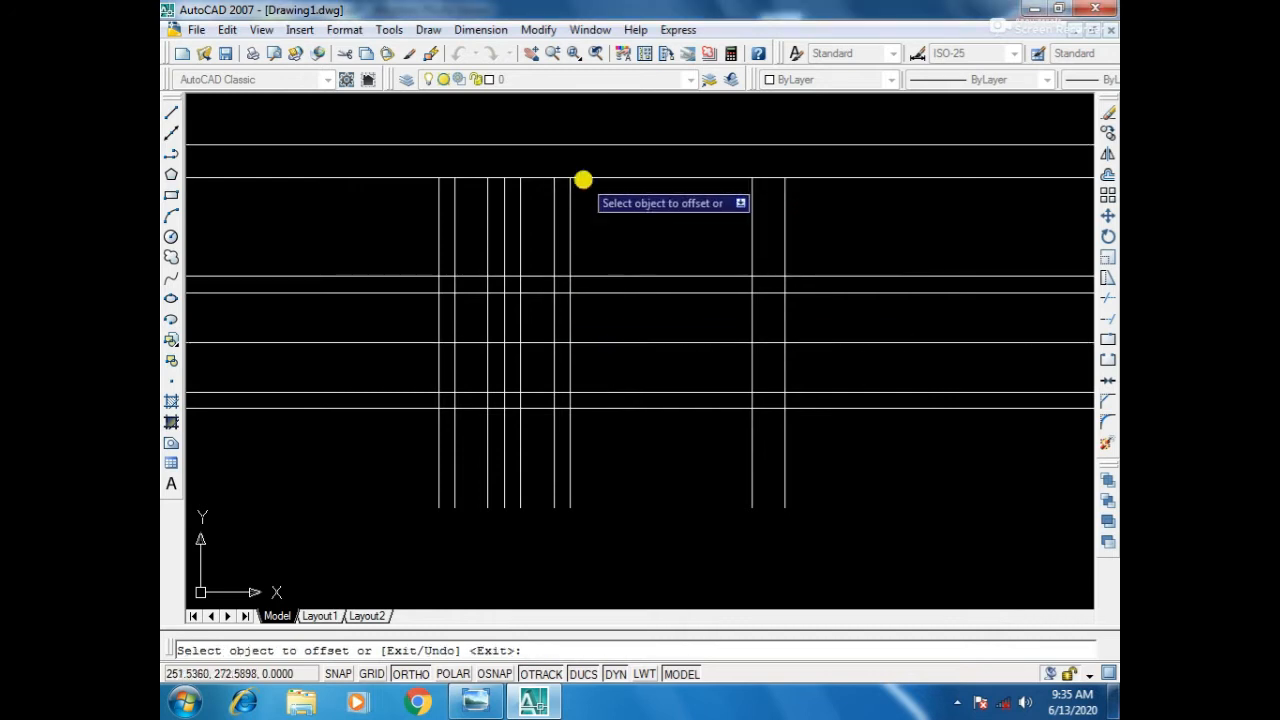
scroll(600, 215, down, 3)
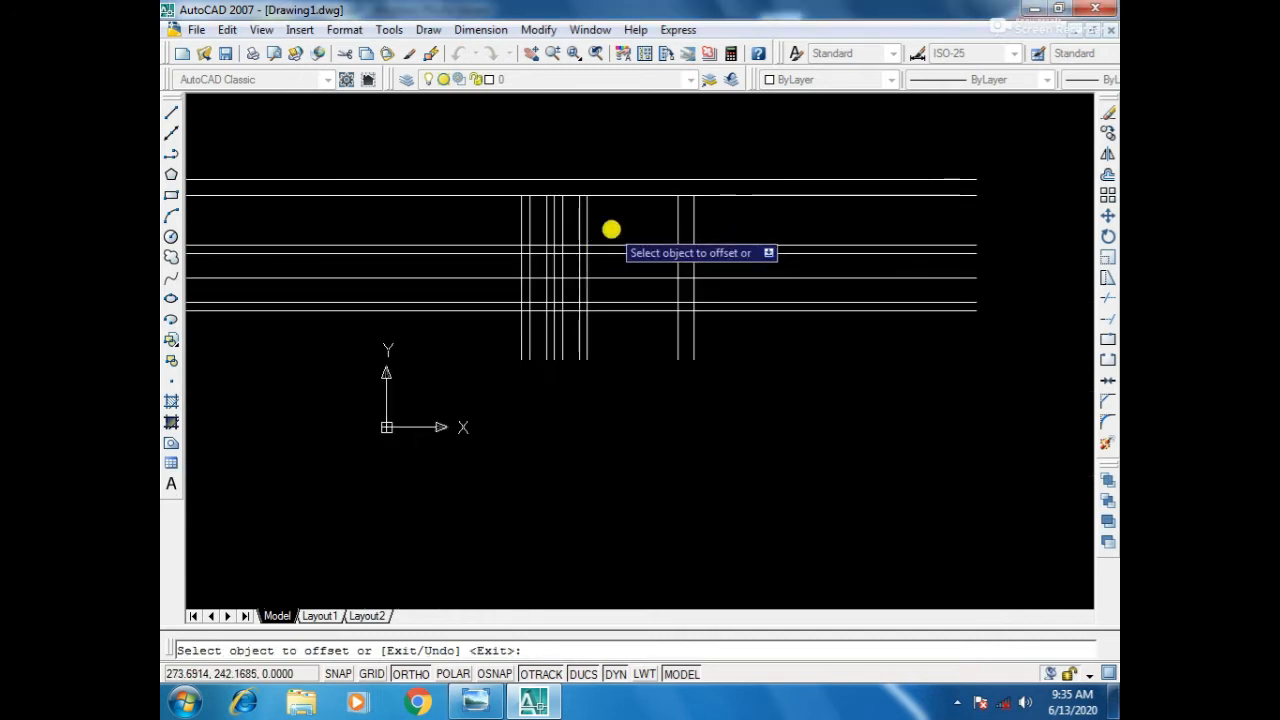
middle_drag(609, 226, 597, 291)
scroll(590, 287, up, 4)
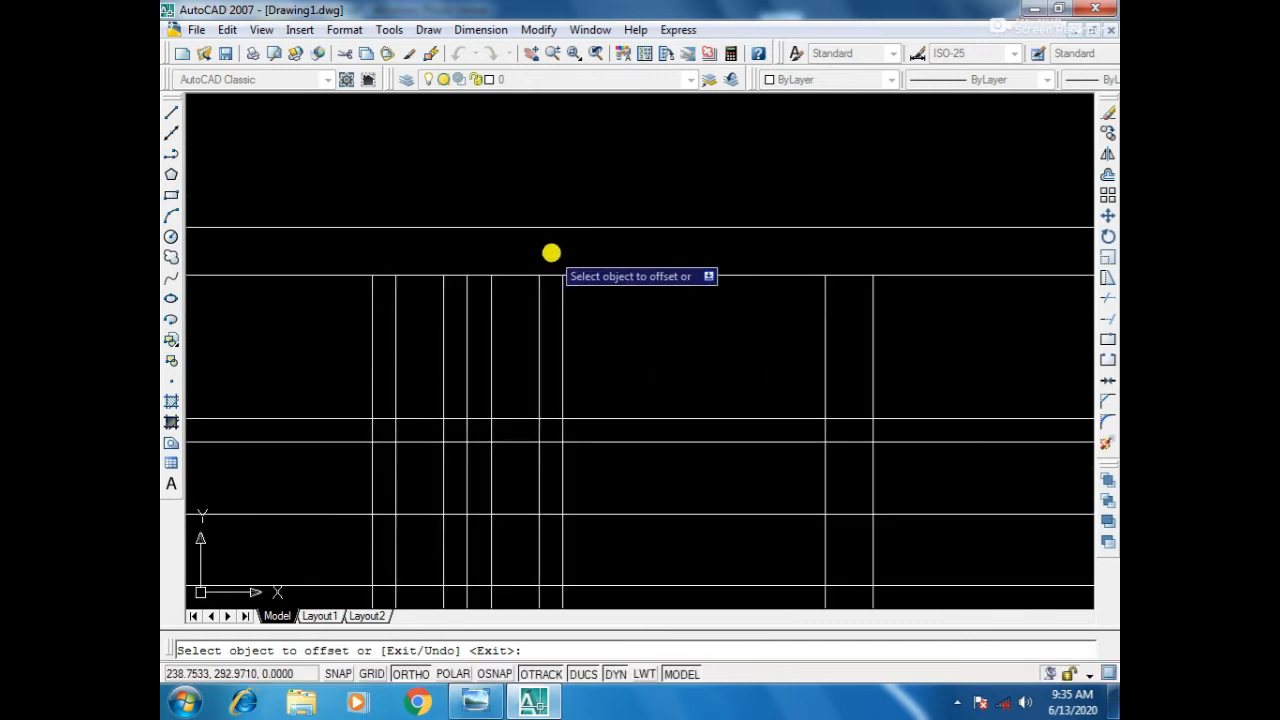
key(Return)
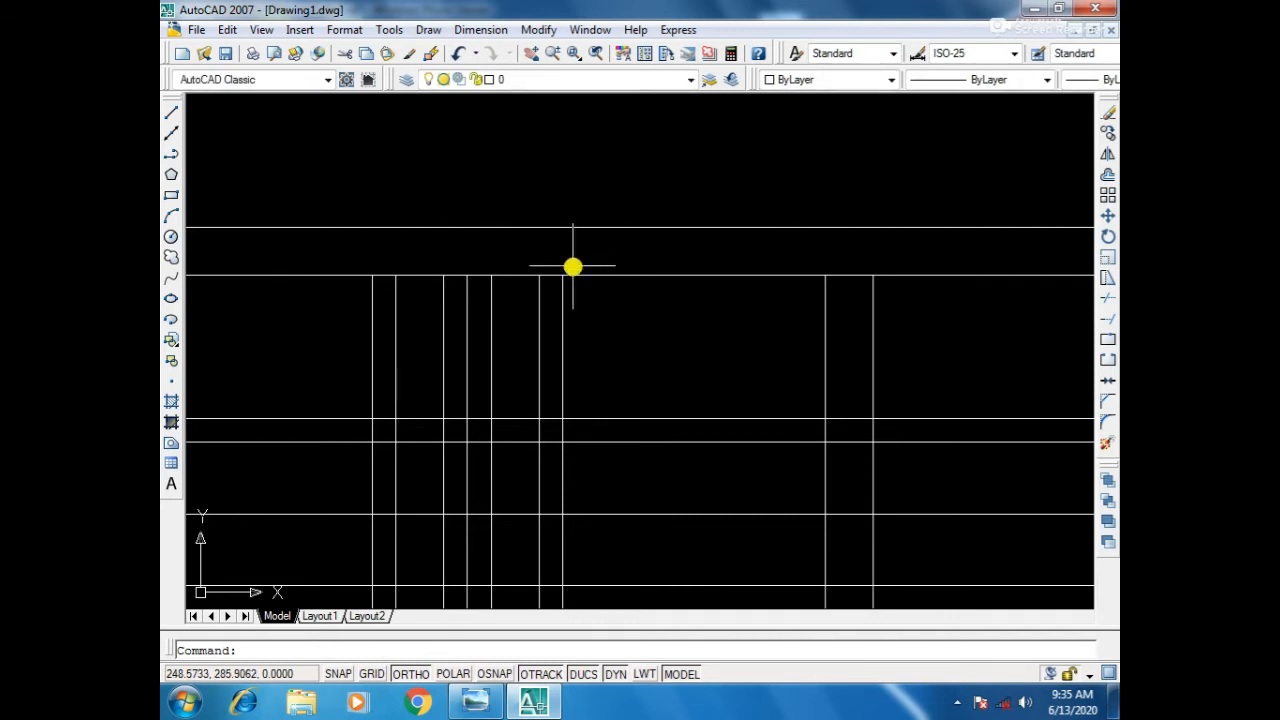
Extend the vertical centre line and its six neck, collar and stem offset lines up to the topmost horizontal line.
text(tr)
key(Return)
key(Return)
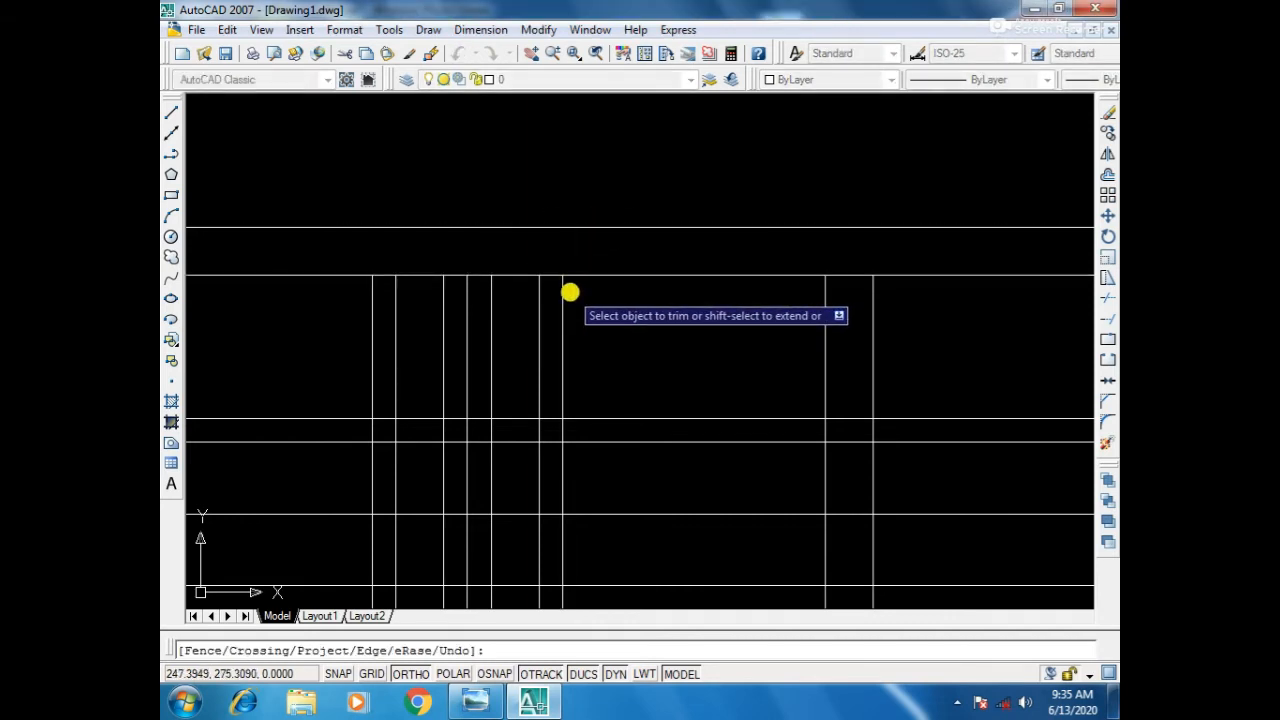
shift+click(562, 290)
shift+click(539, 294)
shift+click(489, 295)
shift+click(467, 294)
shift+click(443, 304)
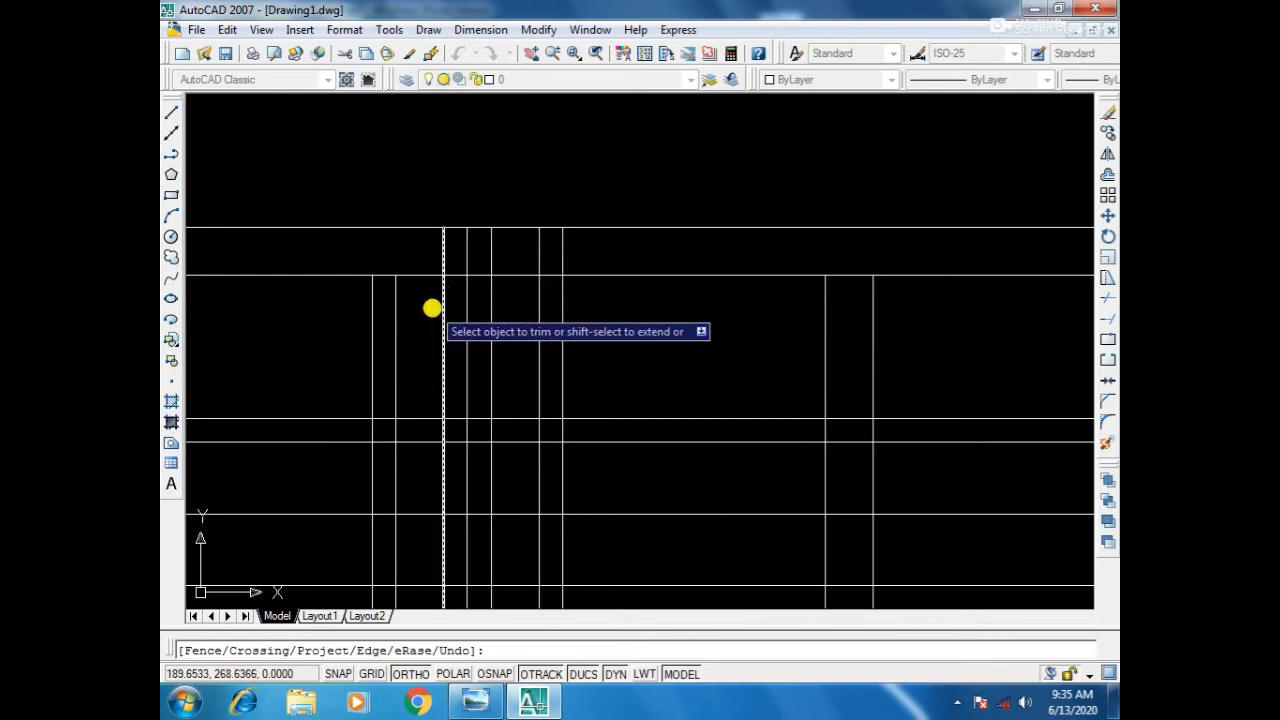
shift+click(393, 300)
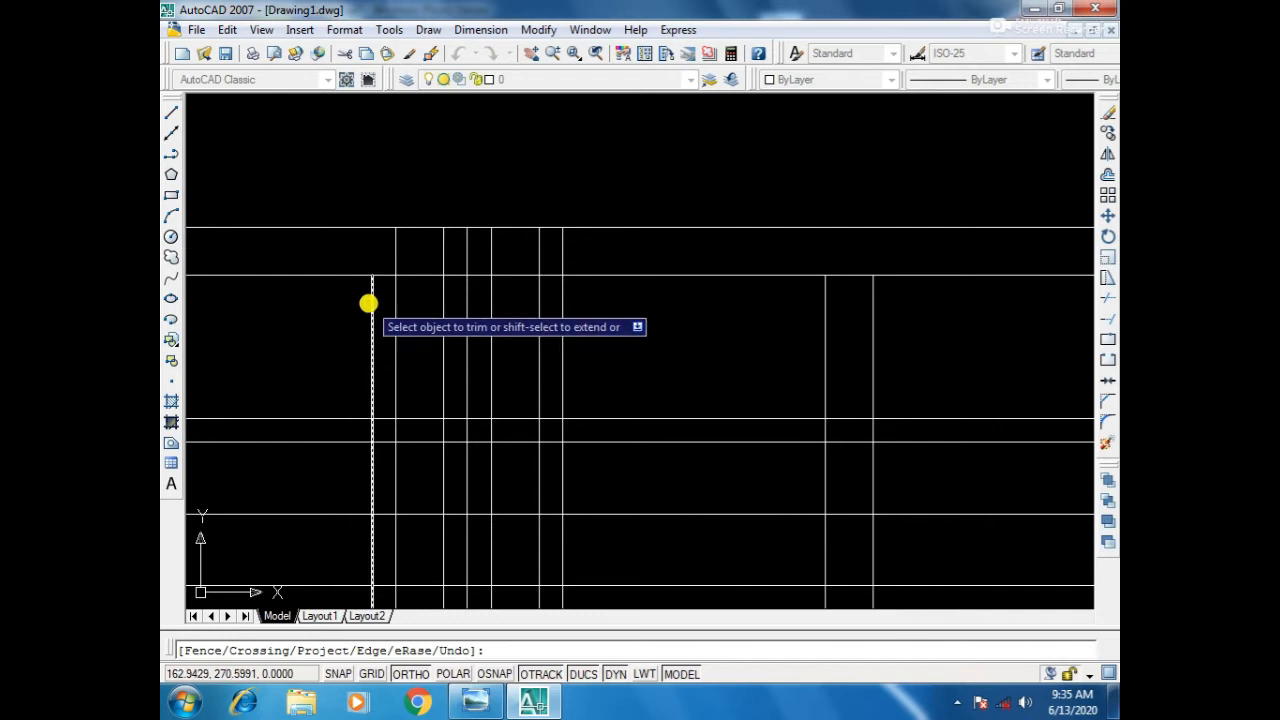
scroll(568, 303, down, 2)
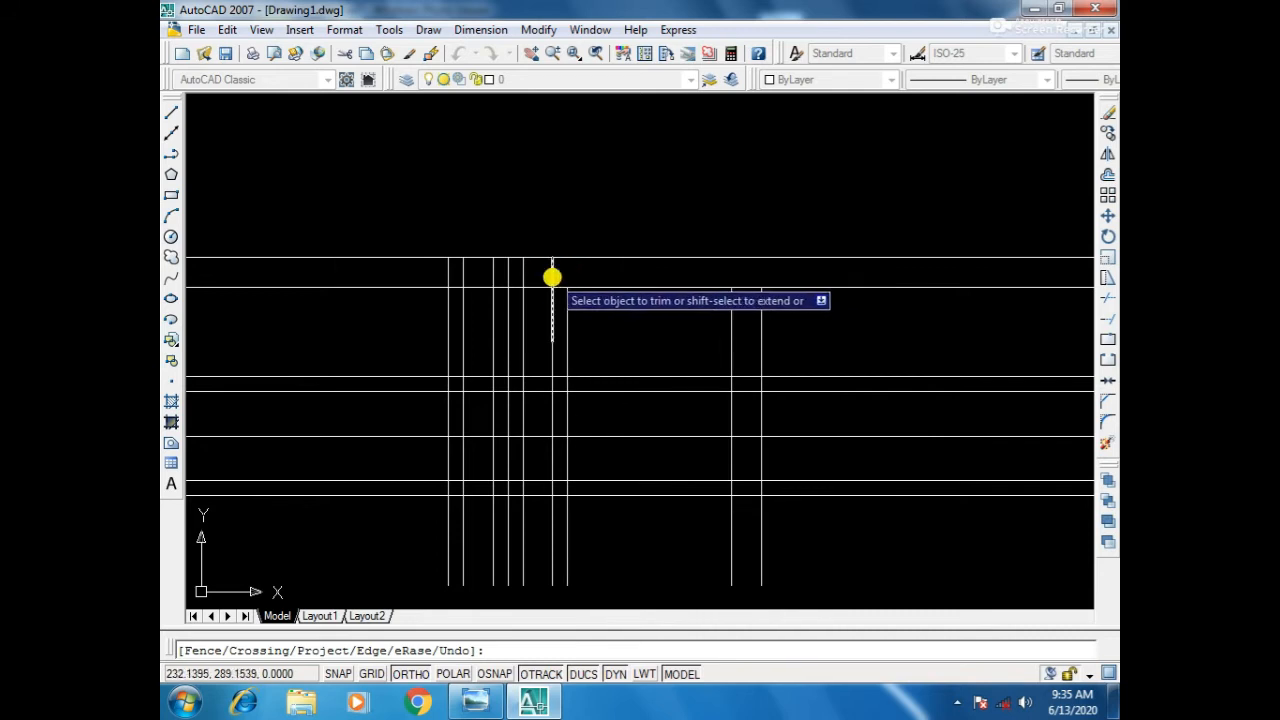
click(567, 273)
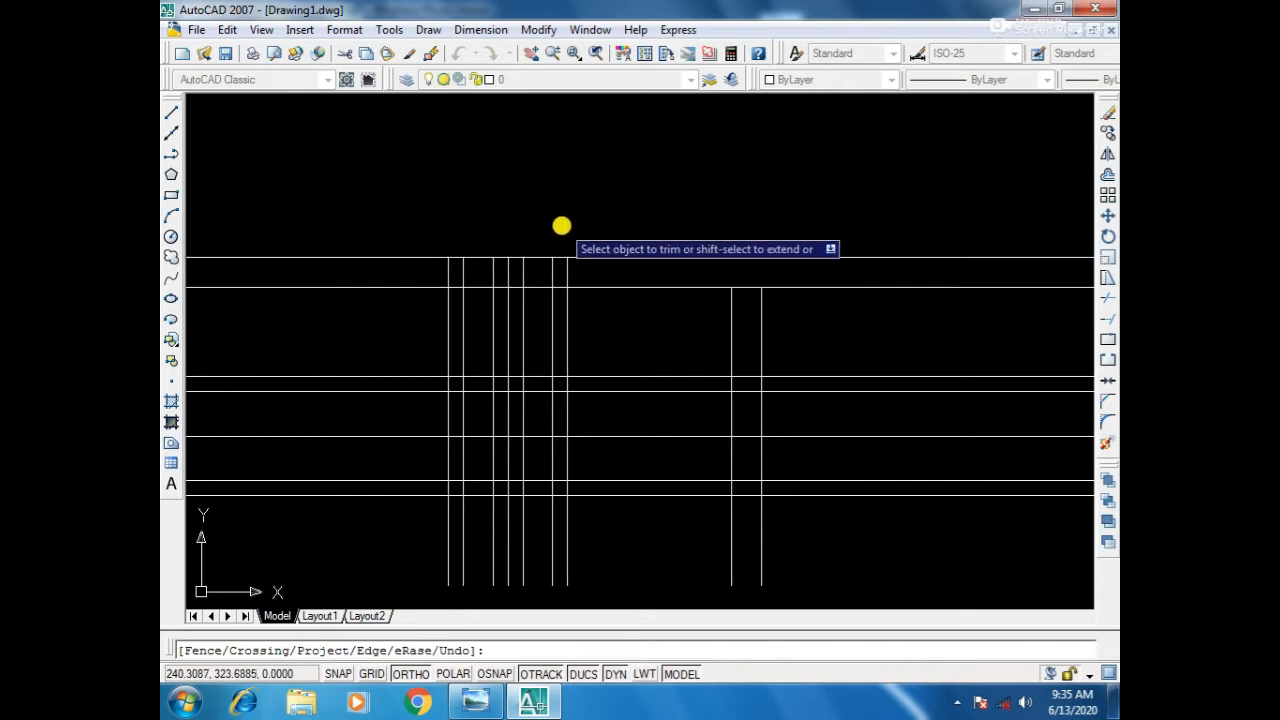
Trim the five body and flange horizontal lines where they extend beyond the outer vertical line of the flange.
scroll(690, 295, down, 2)
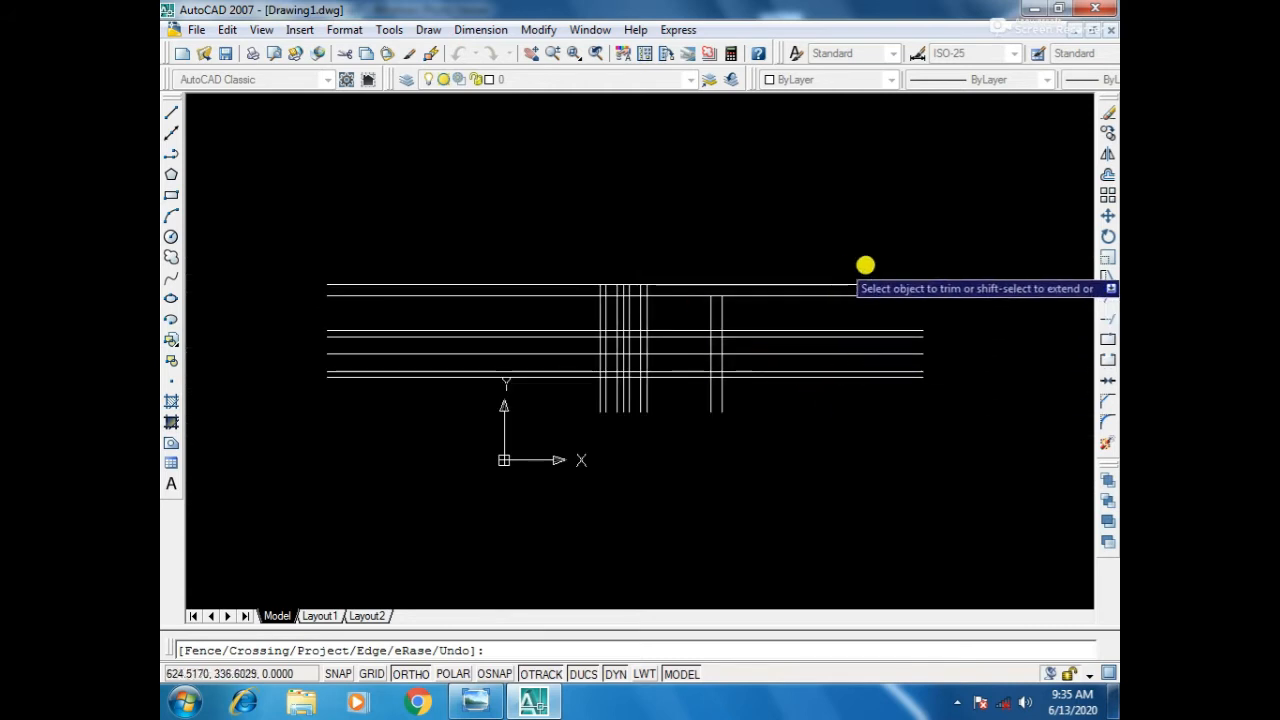
click(891, 264)
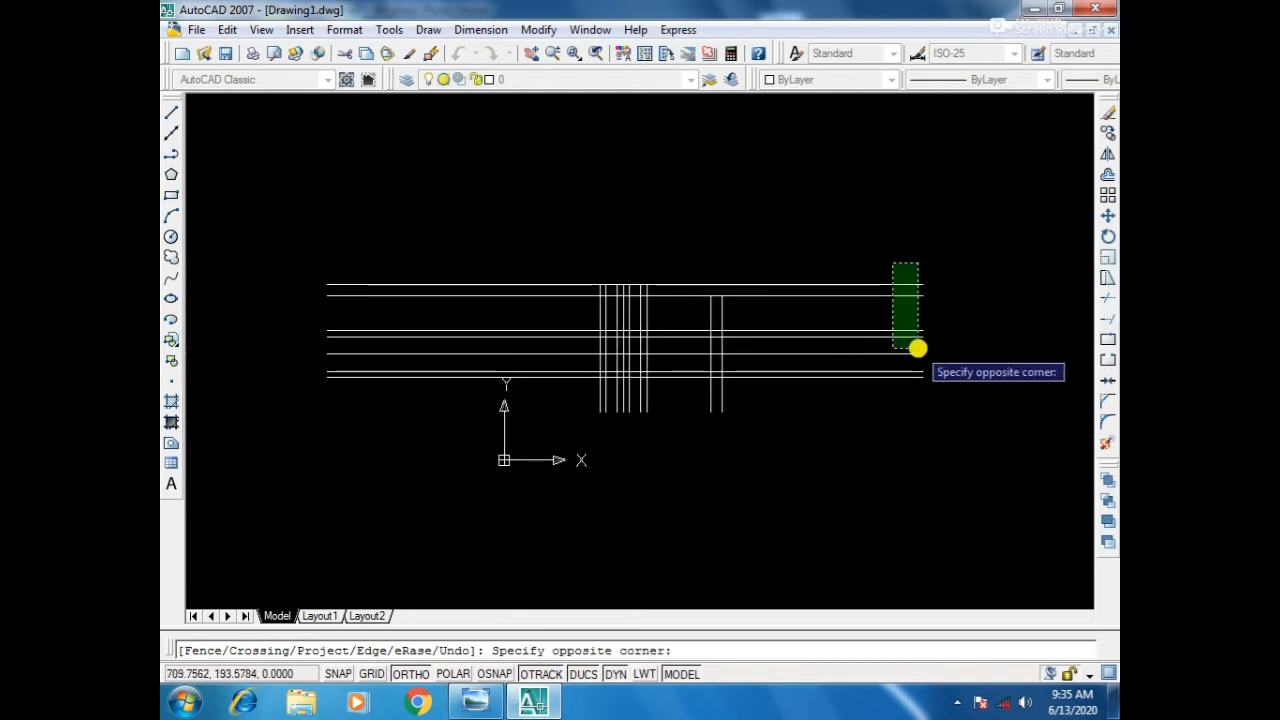
click(910, 212)
click(946, 311)
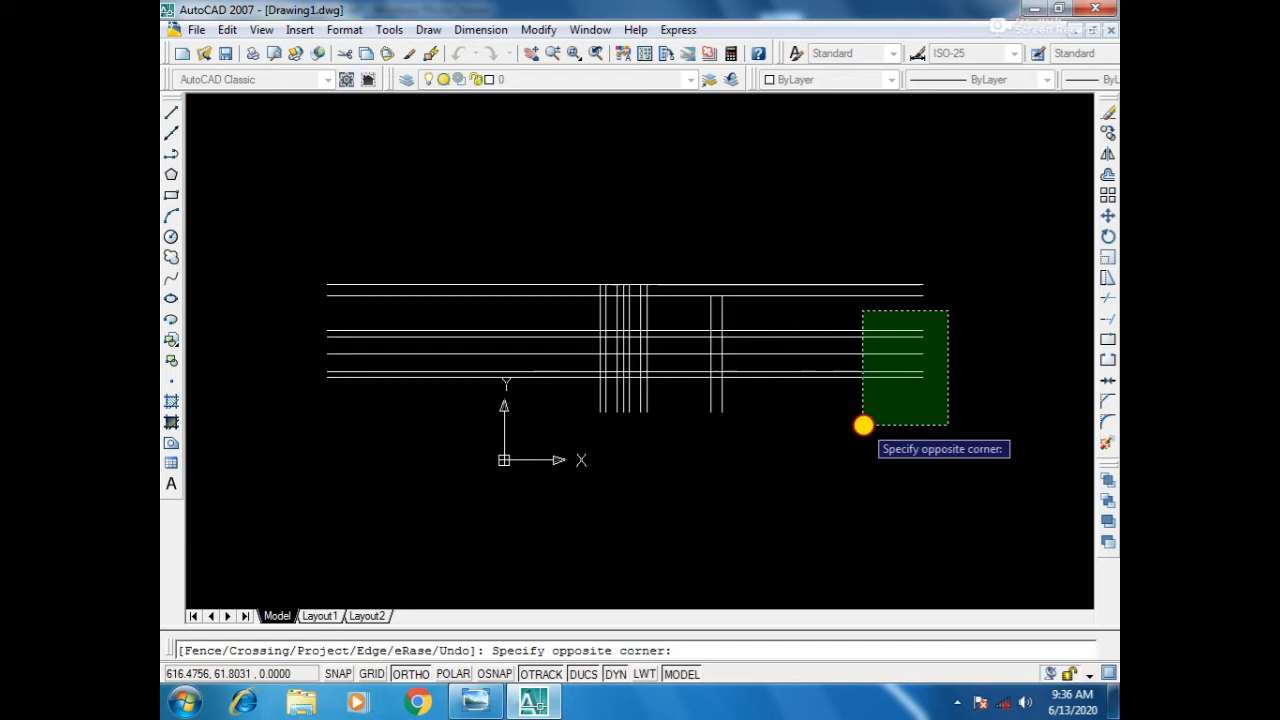
click(861, 426)
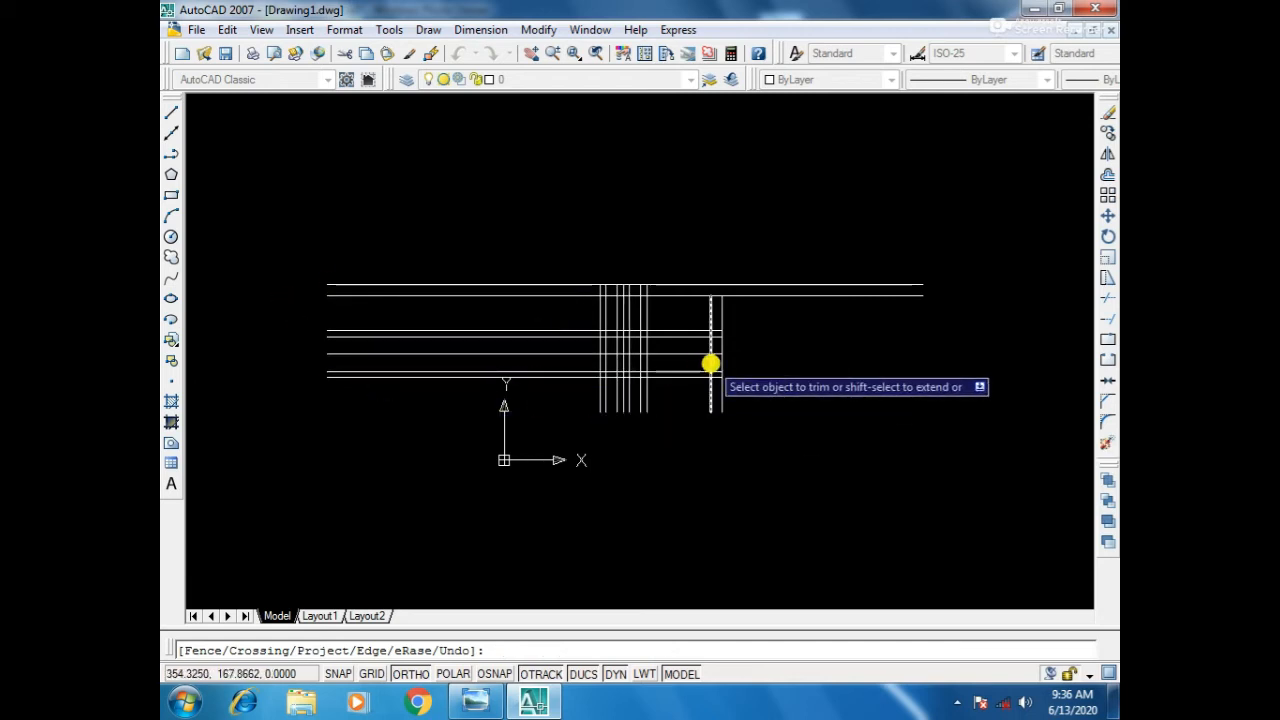
Trim the two topmost horizontal lines on both sides of the 80-unit neck, including the stretch between neck and flange.
click(332, 265)
click(357, 305)
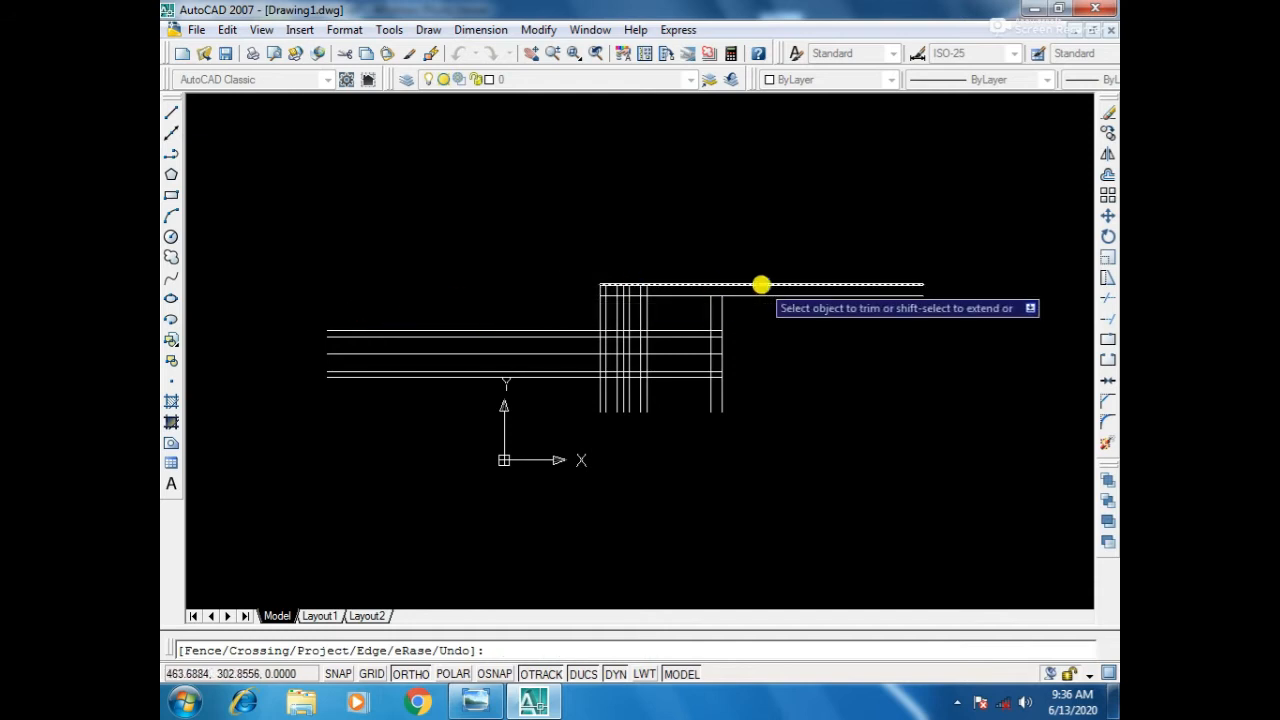
click(811, 271)
click(783, 316)
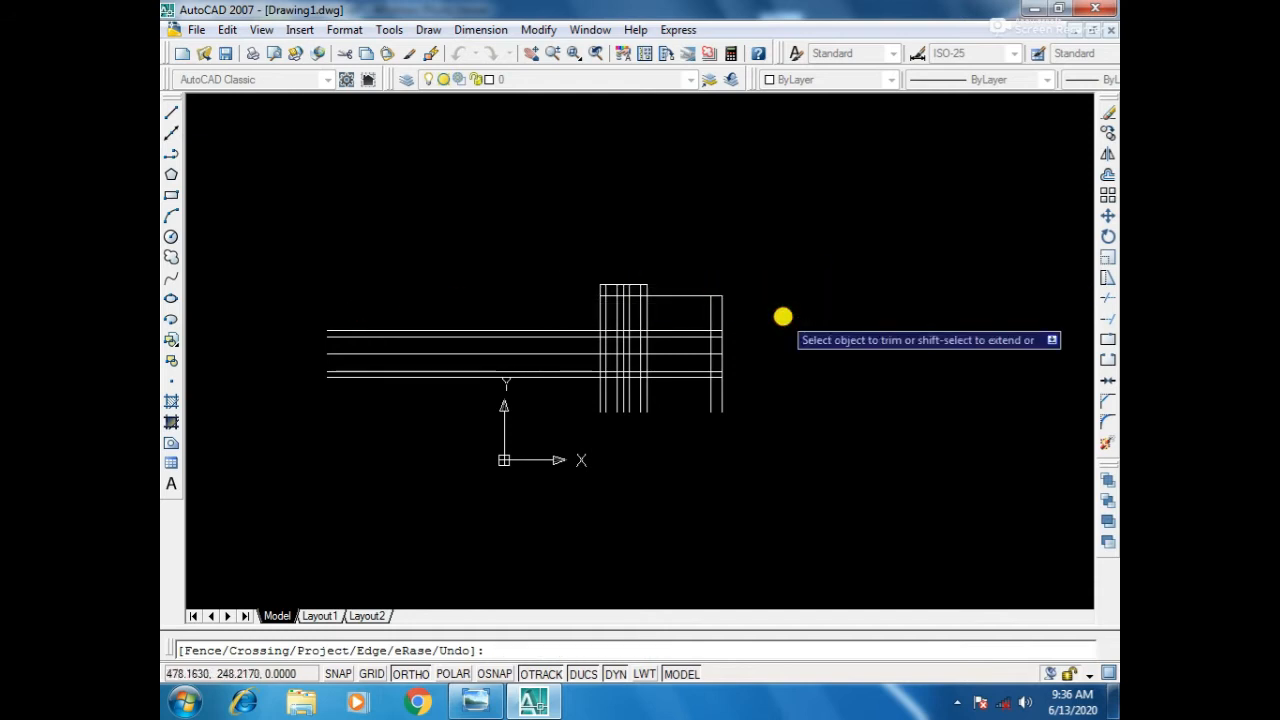
click(695, 296)
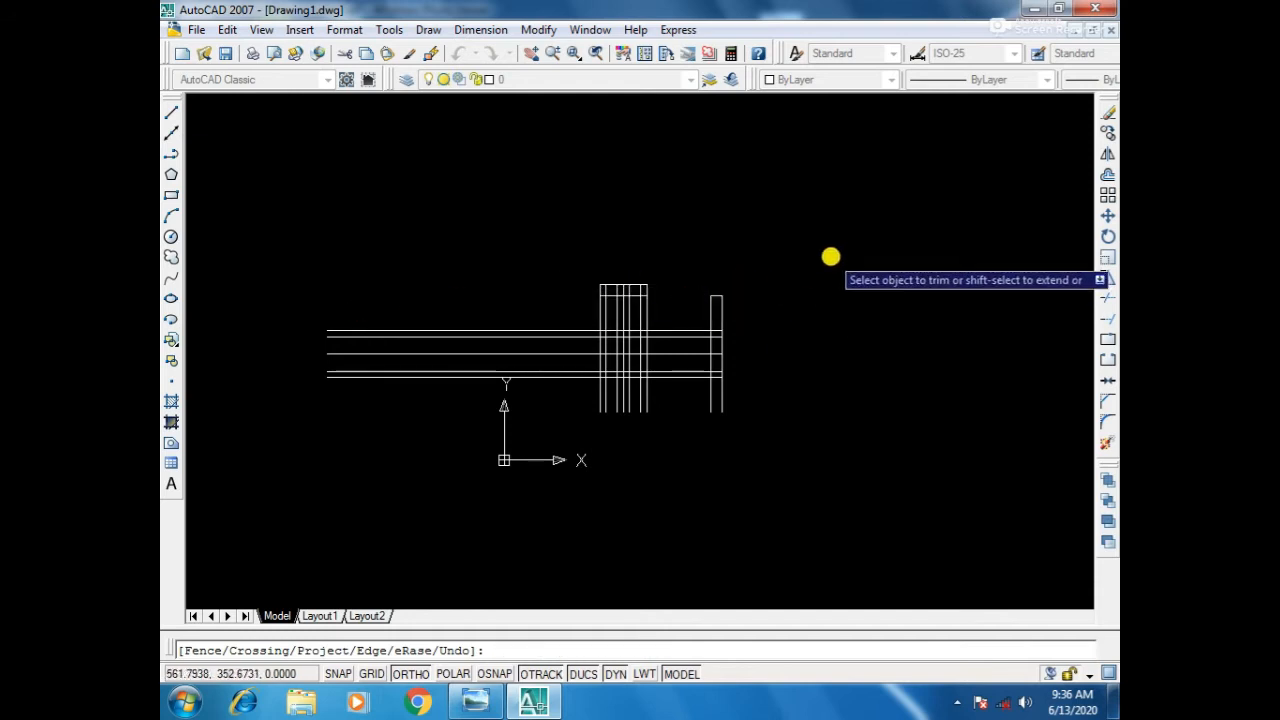
scroll(830, 257, down, 1)
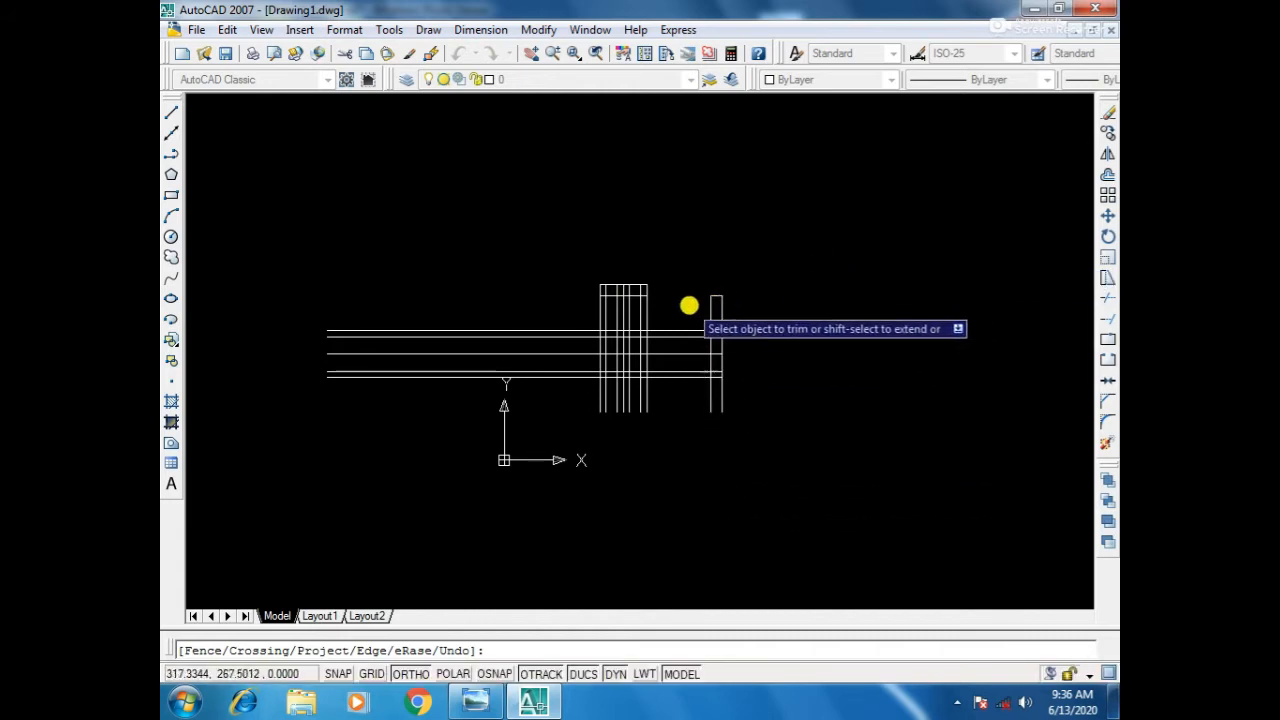
Trim the two vertical flange lines above and below the 80-unit flange height, and remove the leftover segment above it.
click(743, 314)
click(705, 307)
click(745, 414)
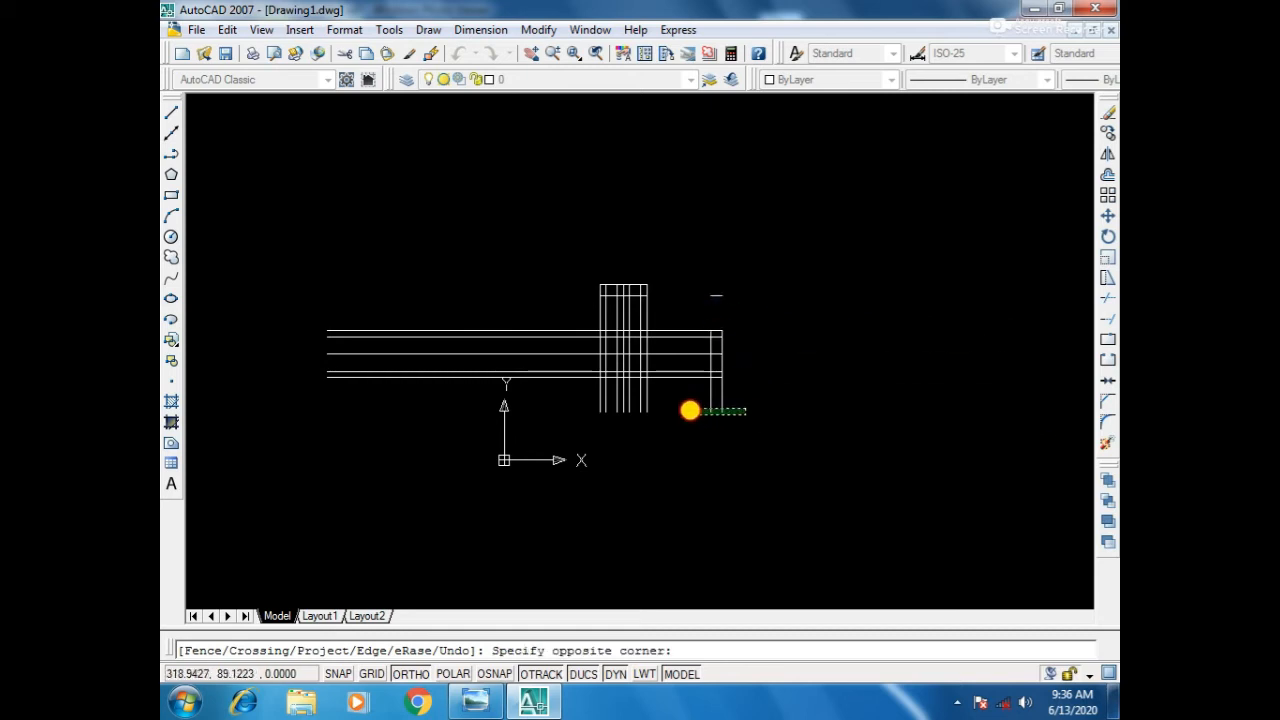
click(688, 400)
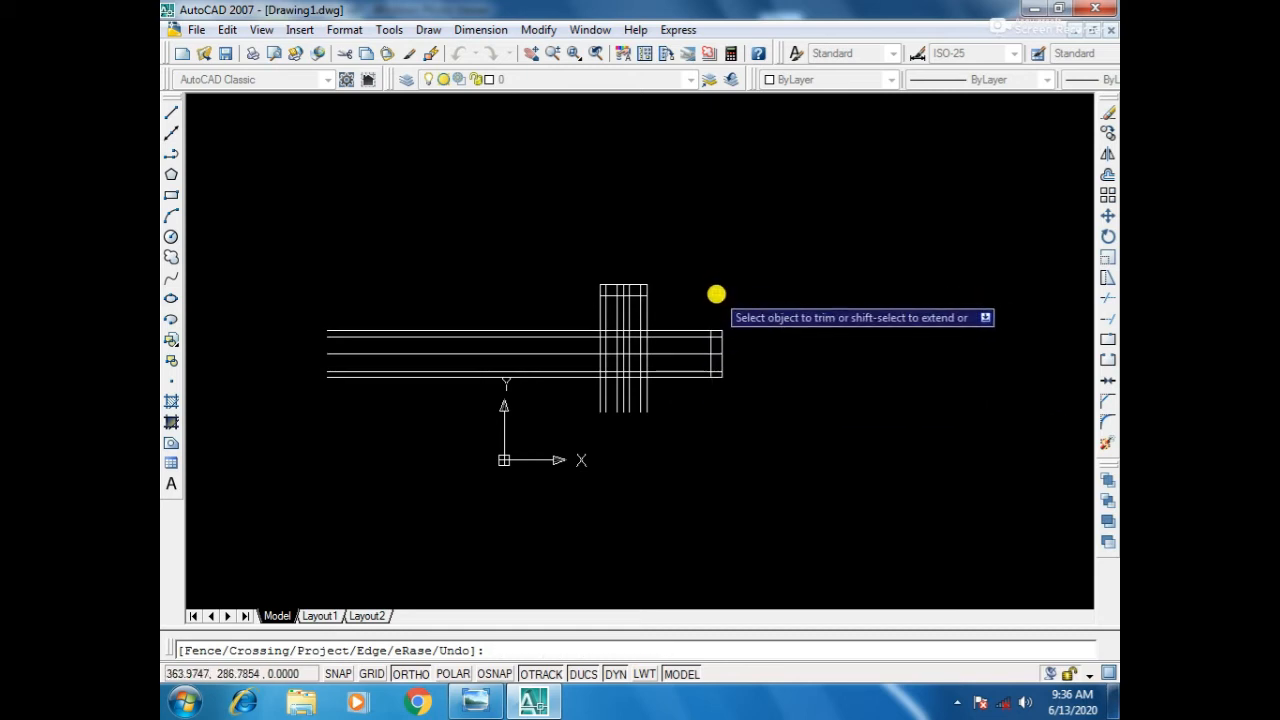
key(Return)
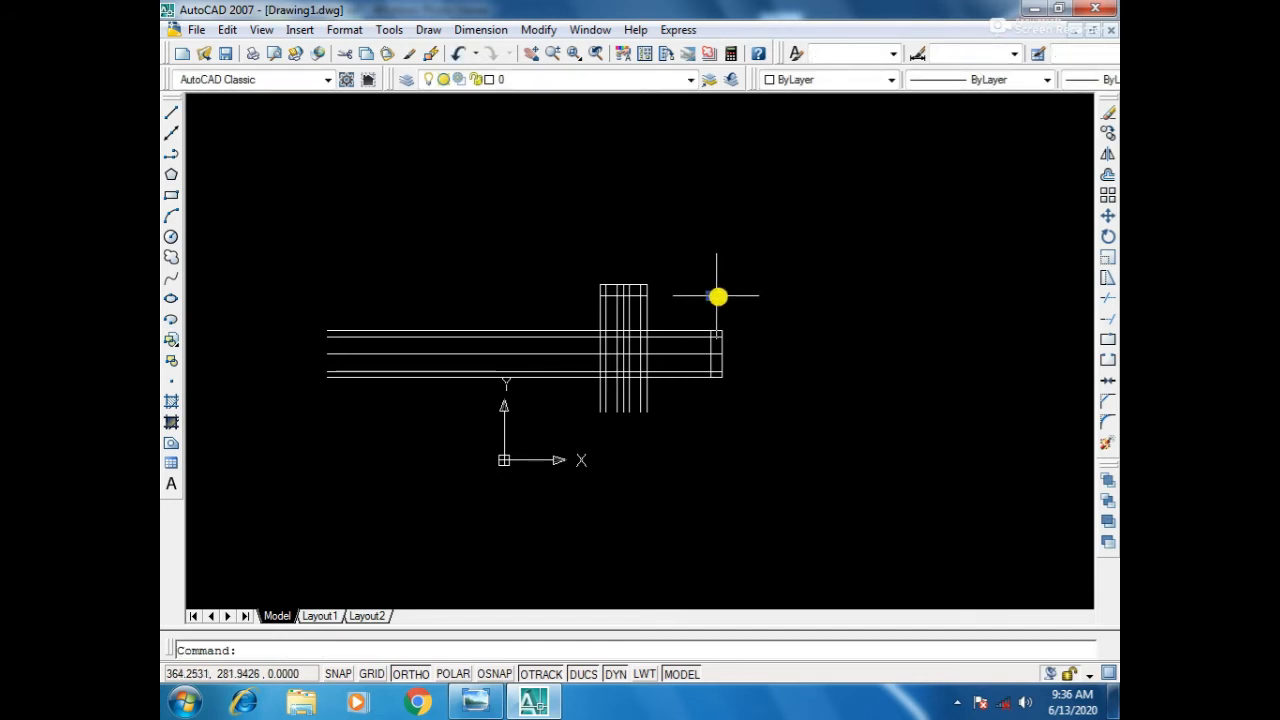
scroll(669, 460, down, 2)
scroll(683, 377, up, 5)
mouse_move(683, 377)
middle_down()
mouse_move(691, 473)
mouse_move(719, 499)
middle_up()
scroll(681, 418, down, 1)
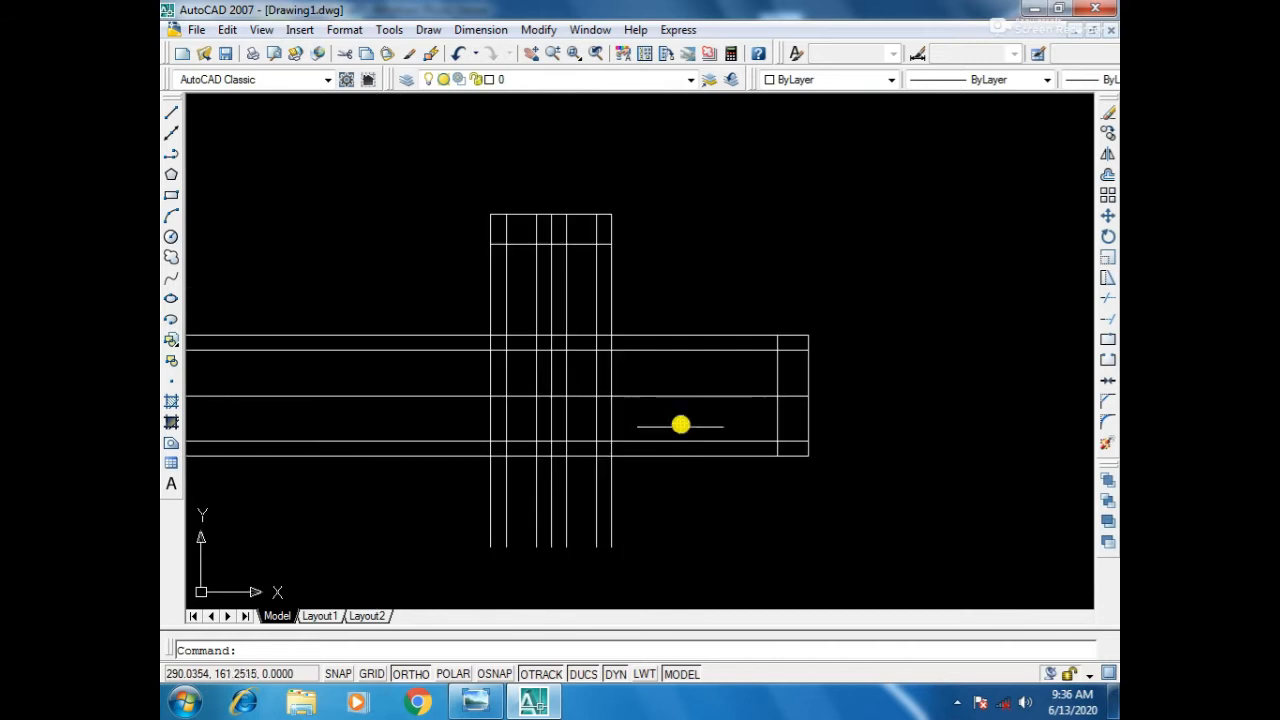
middle_drag(678, 418, 759, 426)
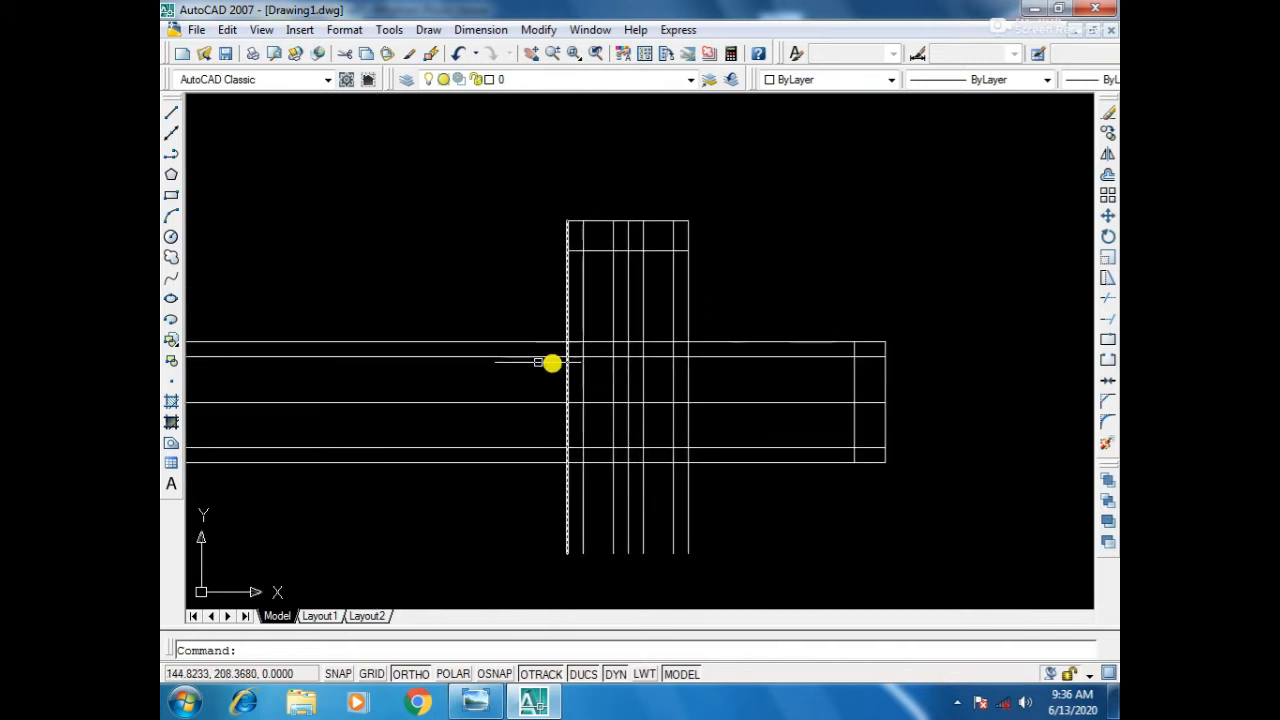
click(417, 380)
click(451, 363)
middle_drag(493, 410, 531, 384)
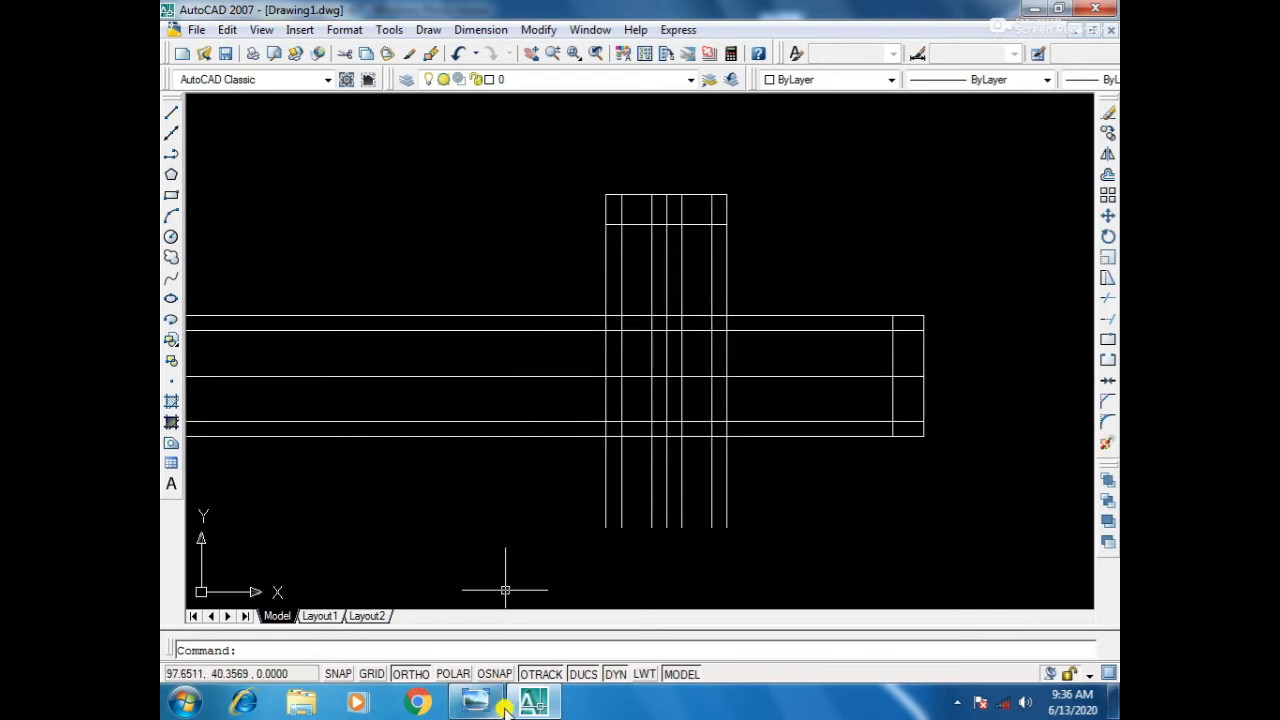
Check the reference in Windows Photo Viewer, and in AutoCAD trim the body and flange lines to leave a 20 by 80 flange.
click(474, 704)
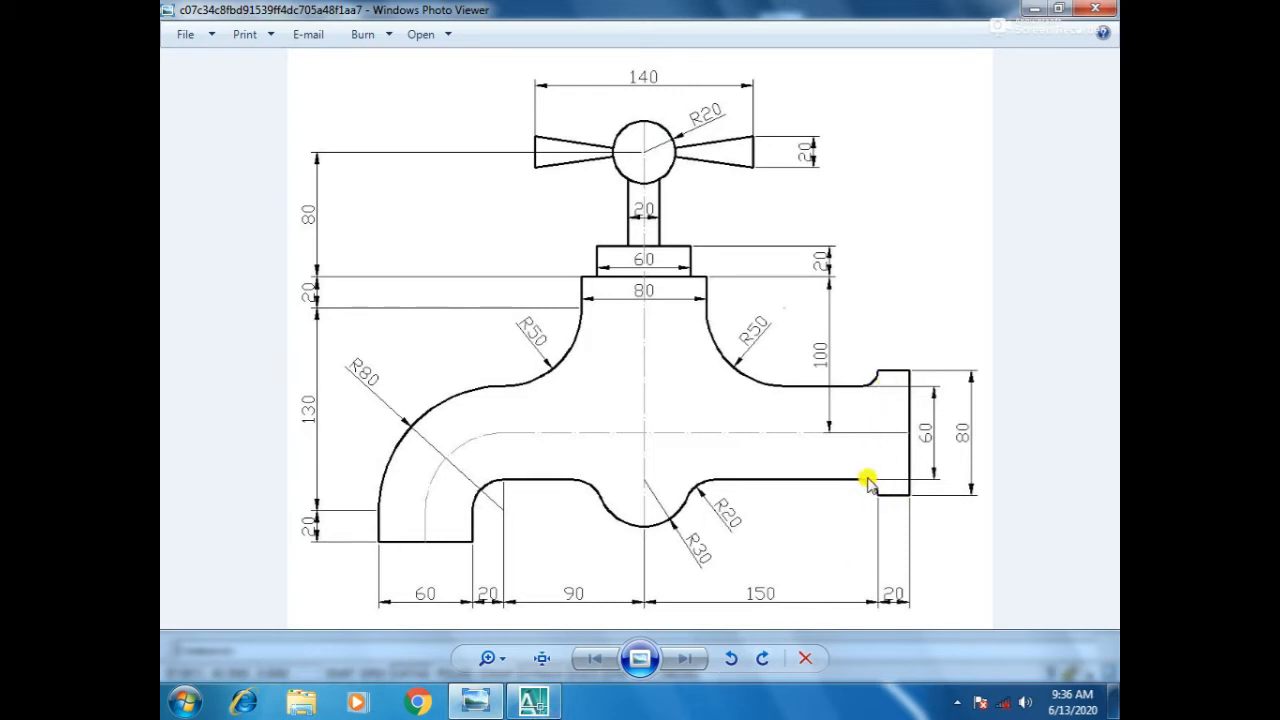
click(533, 700)
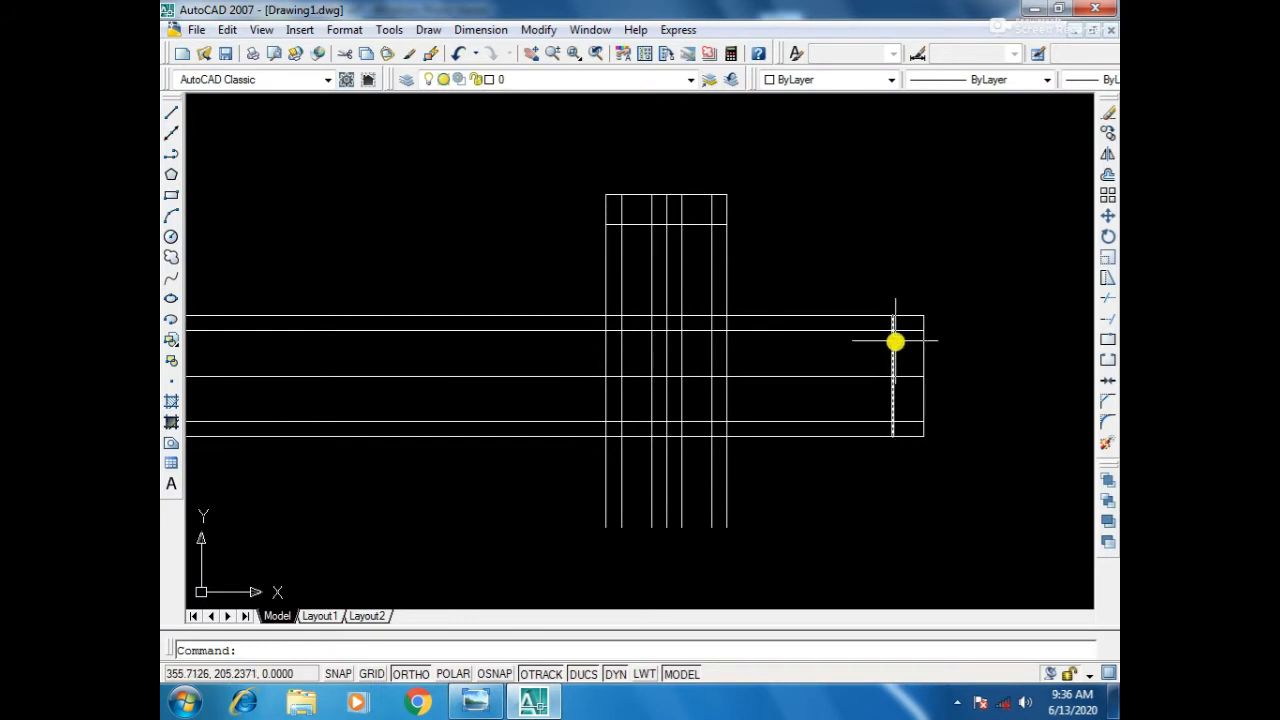
click(522, 705)
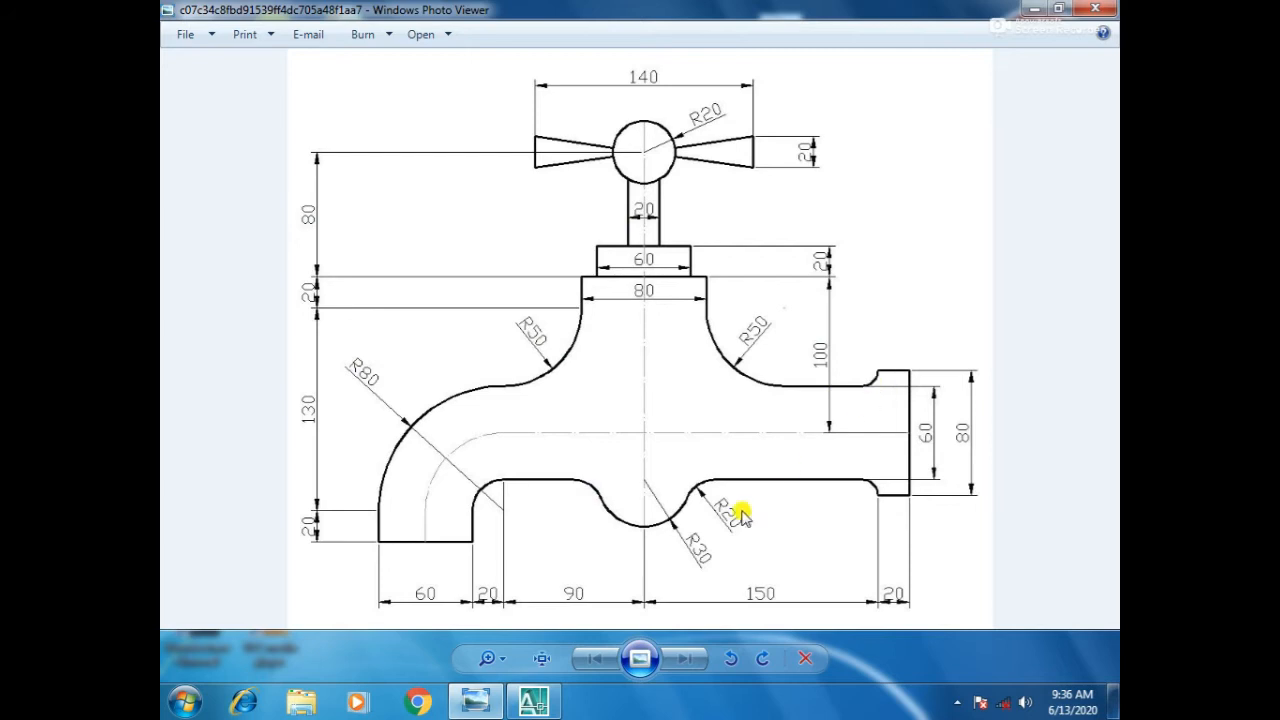
click(553, 704)
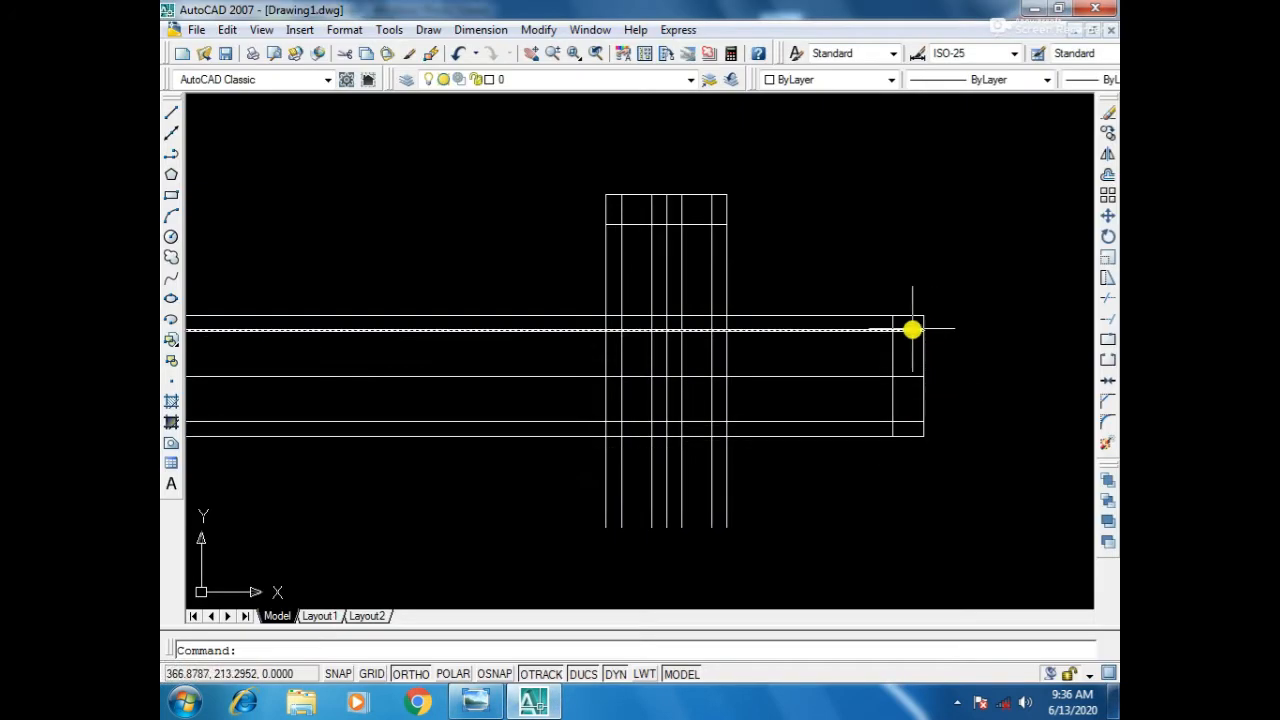
text(tr)
key(Return)
key(Return)
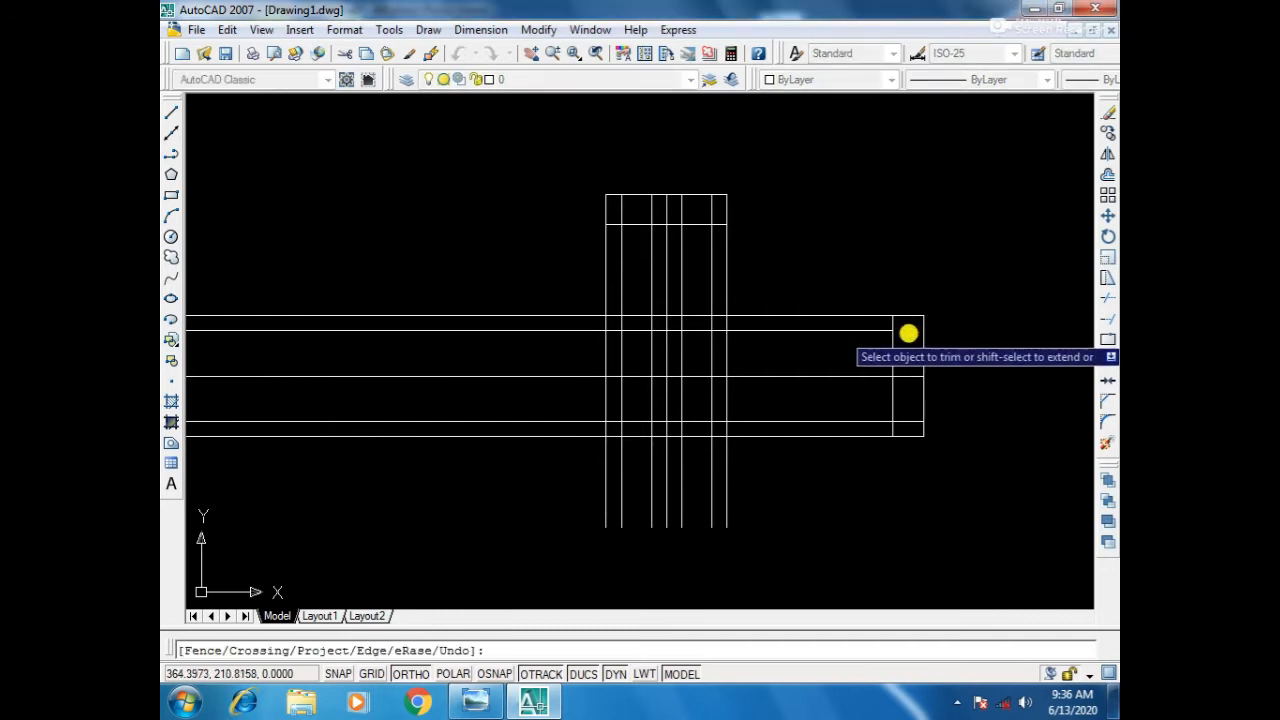
click(851, 316)
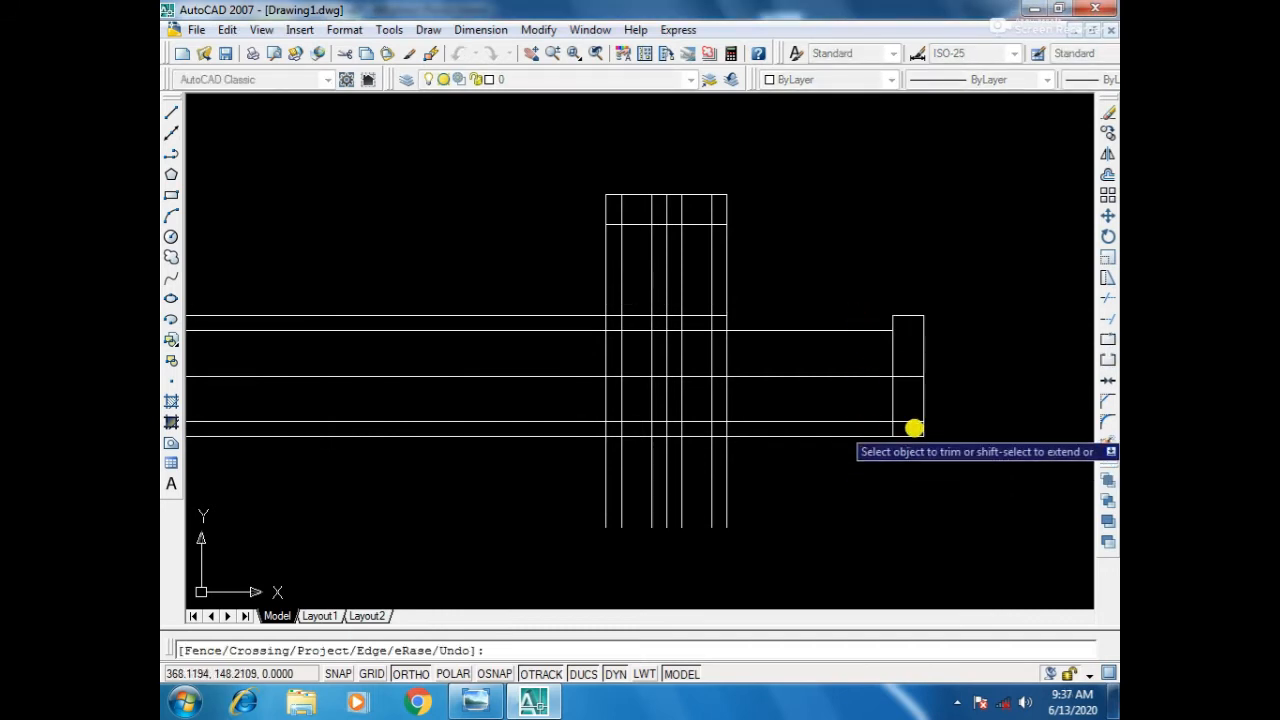
click(911, 423)
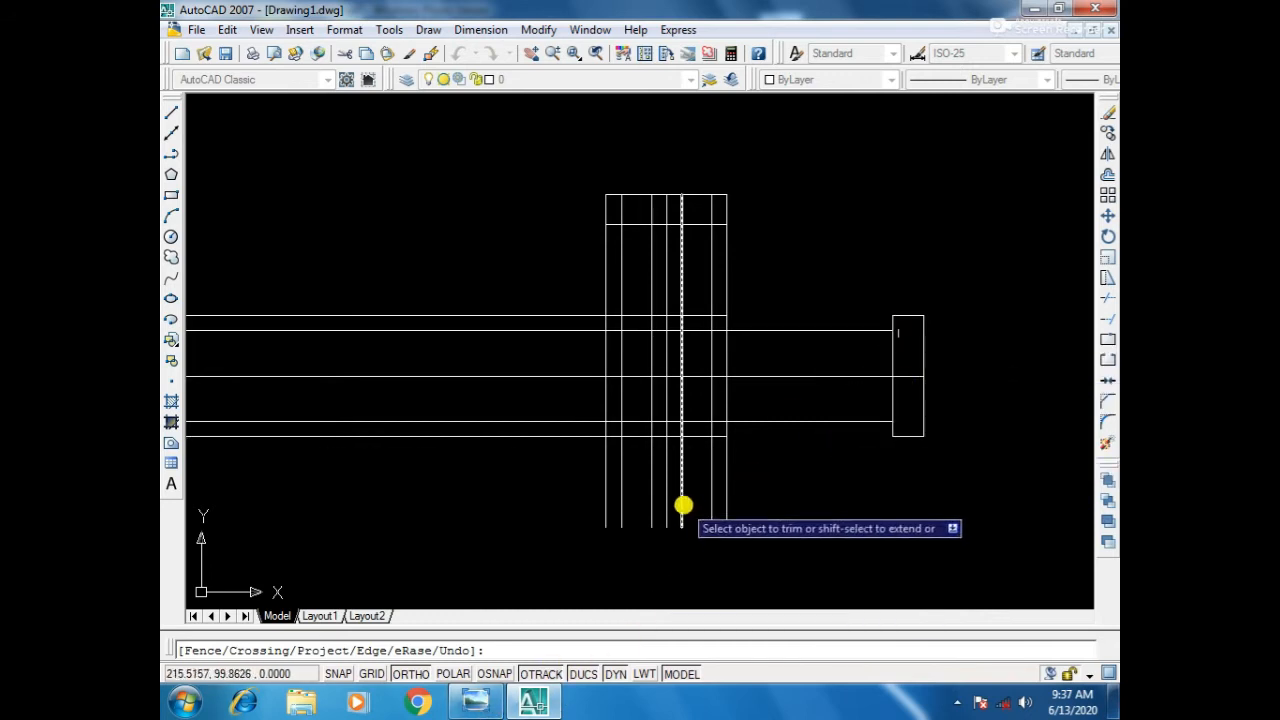
Check the neck in Windows Photo Viewer, and in AutoCAD try trimming the two 20-unit stem lines below the neck's top line.
click(490, 702)
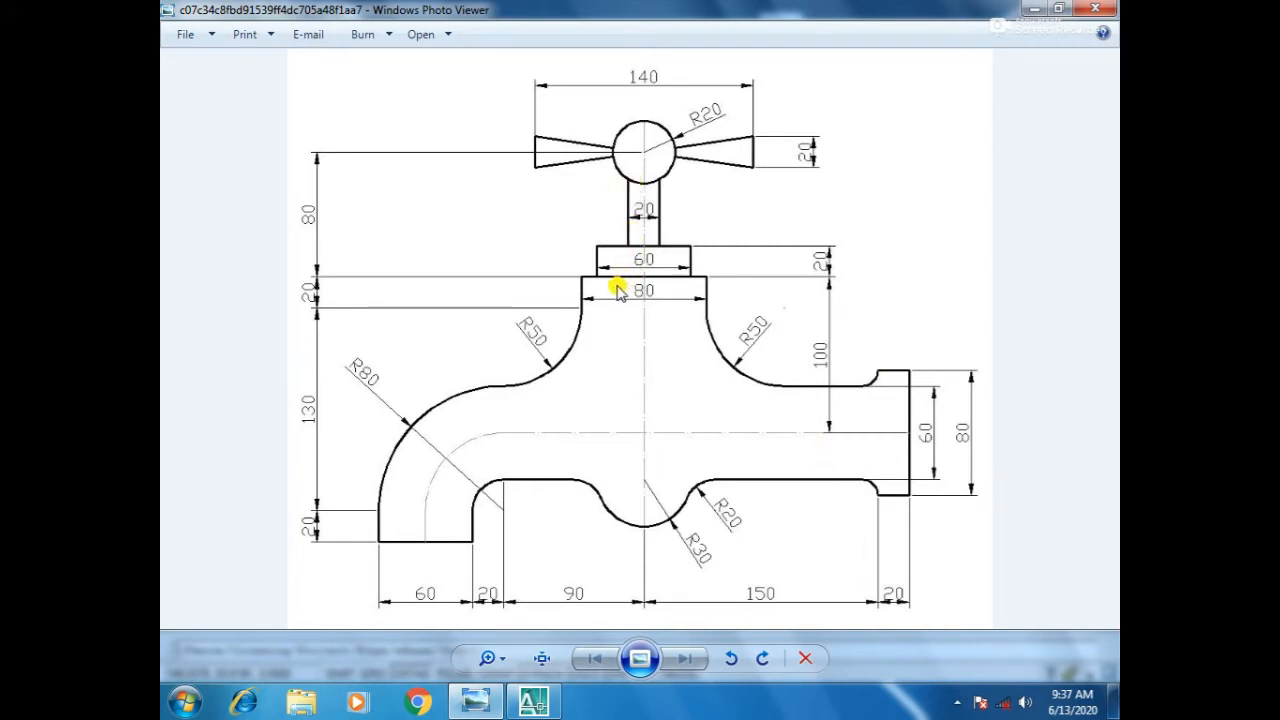
click(520, 705)
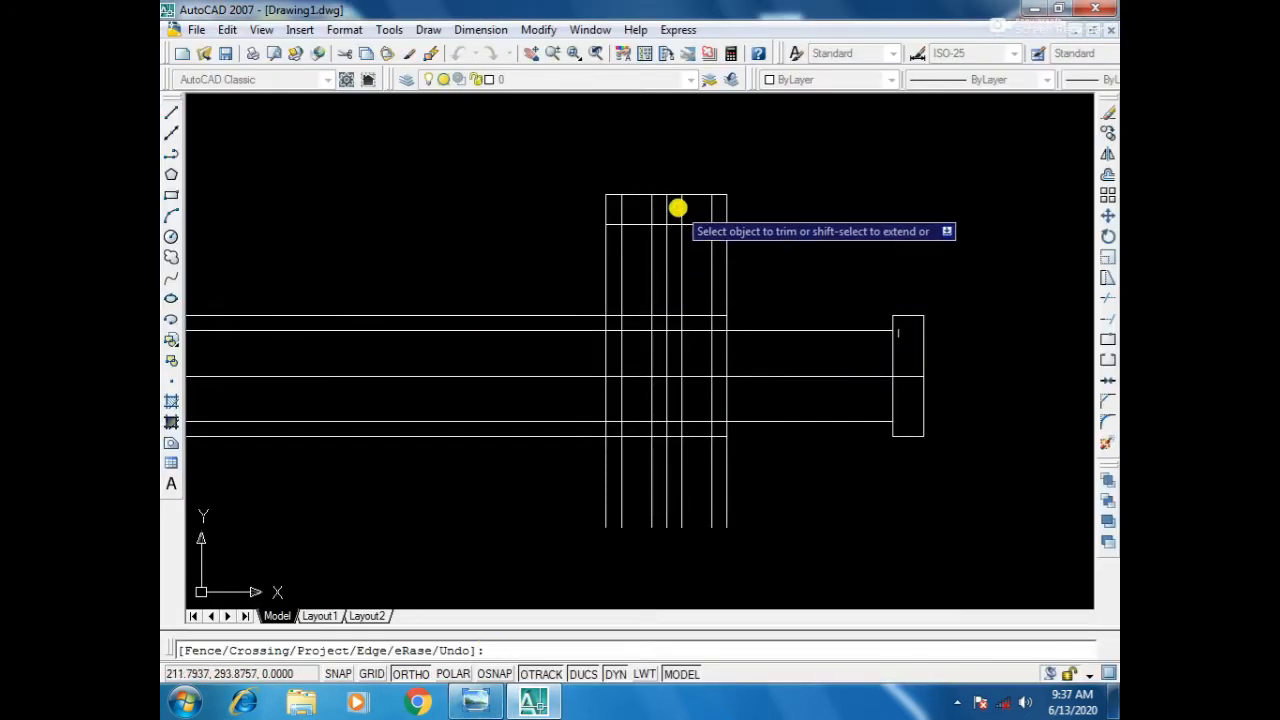
click(680, 246)
click(666, 248)
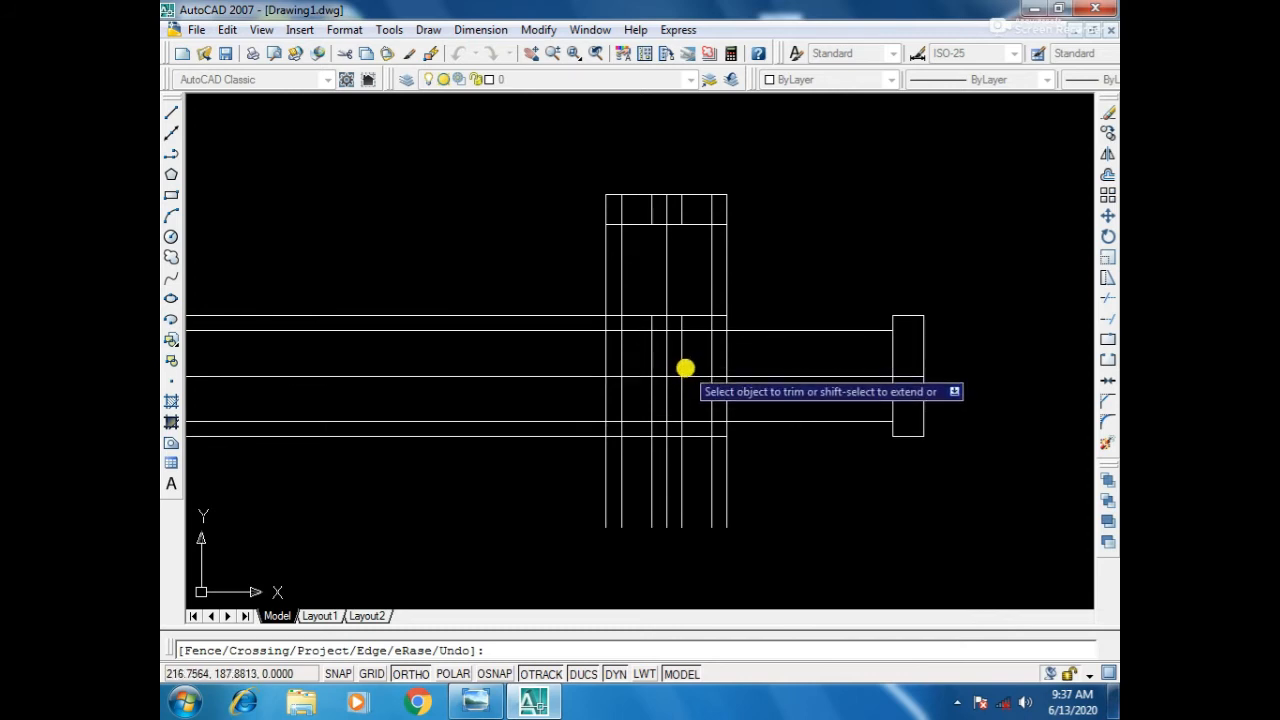
scroll(684, 372, down, 2)
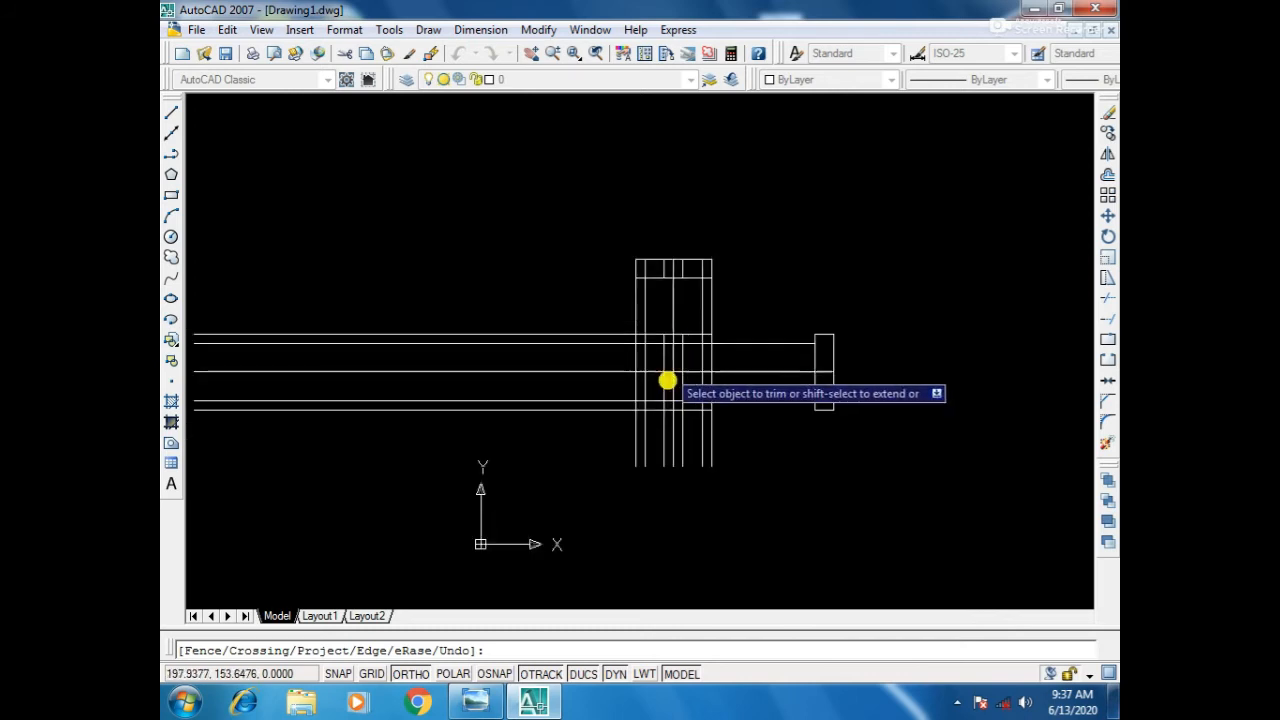
click(475, 702)
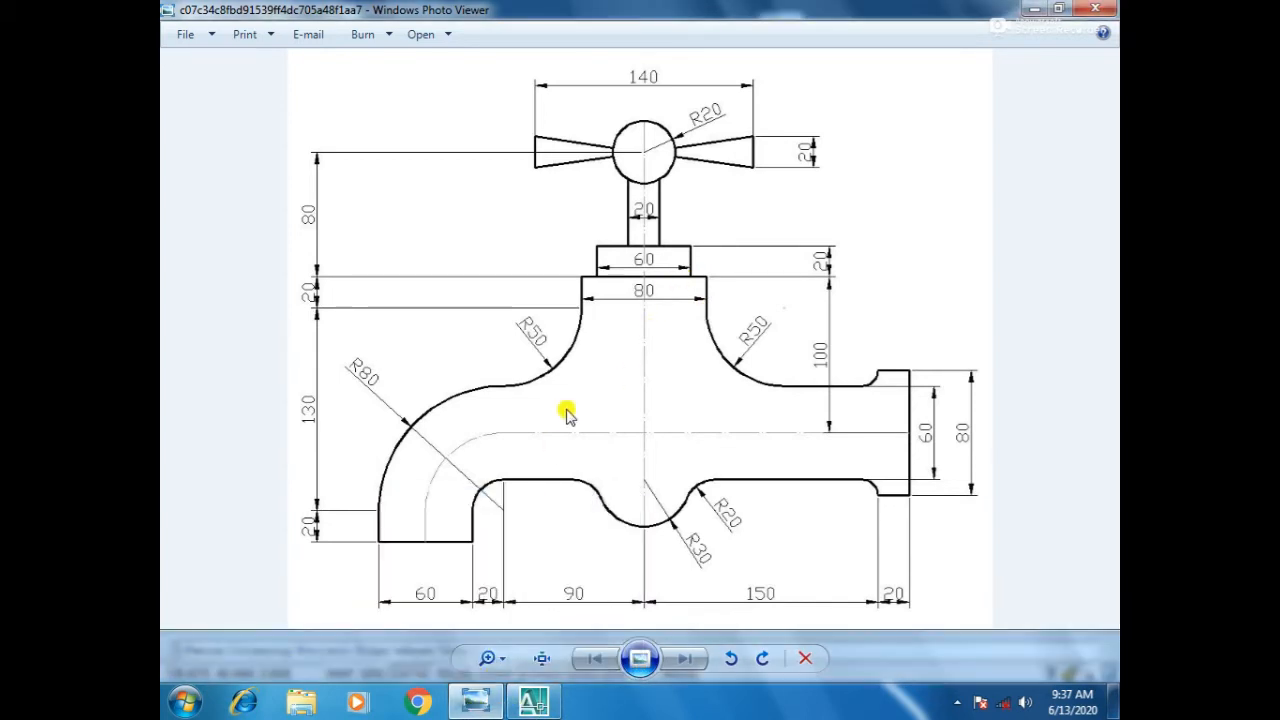
click(533, 701)
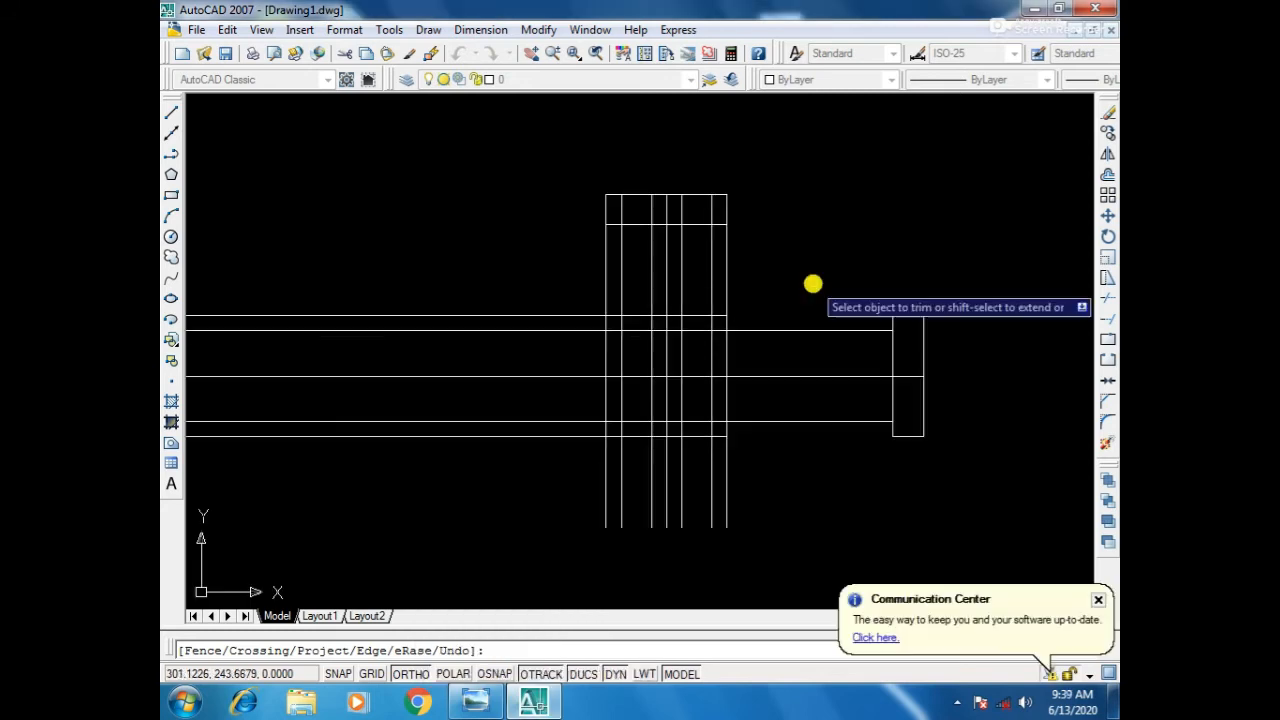
Trim the lower ends of the seven vertical lines below the lowest horizontal line.
click(757, 503)
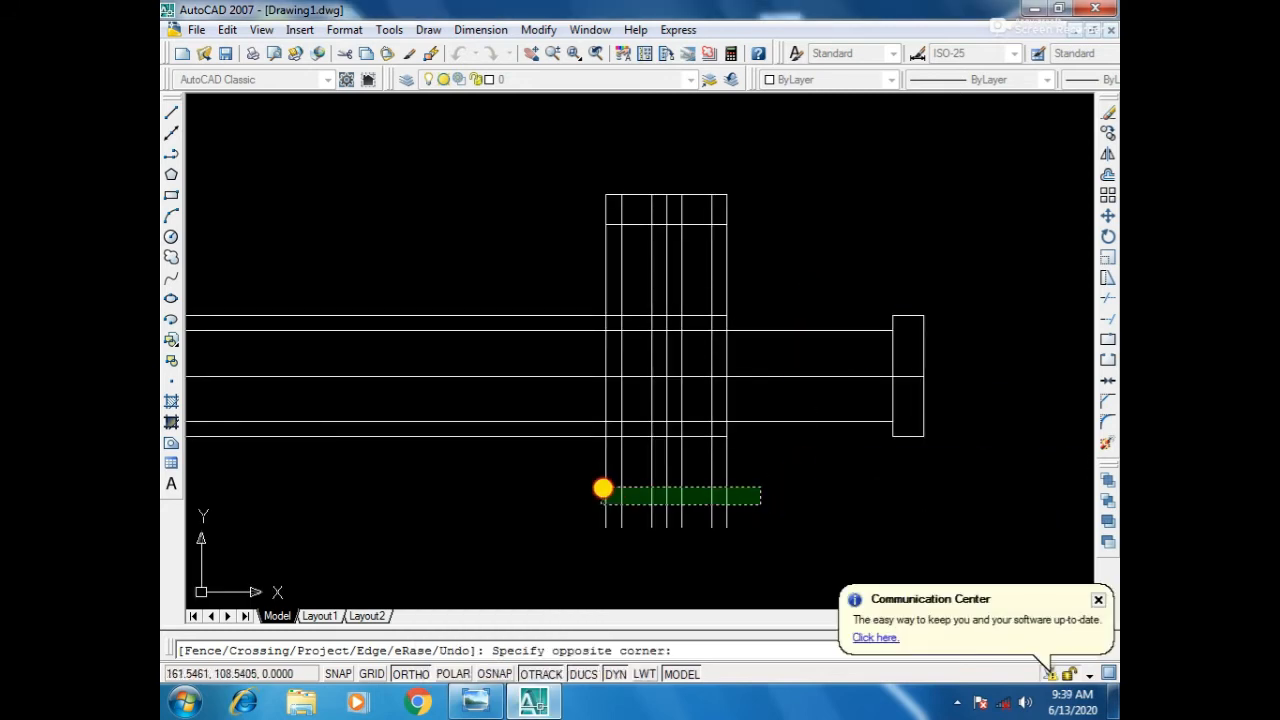
click(579, 480)
click(762, 354)
click(580, 352)
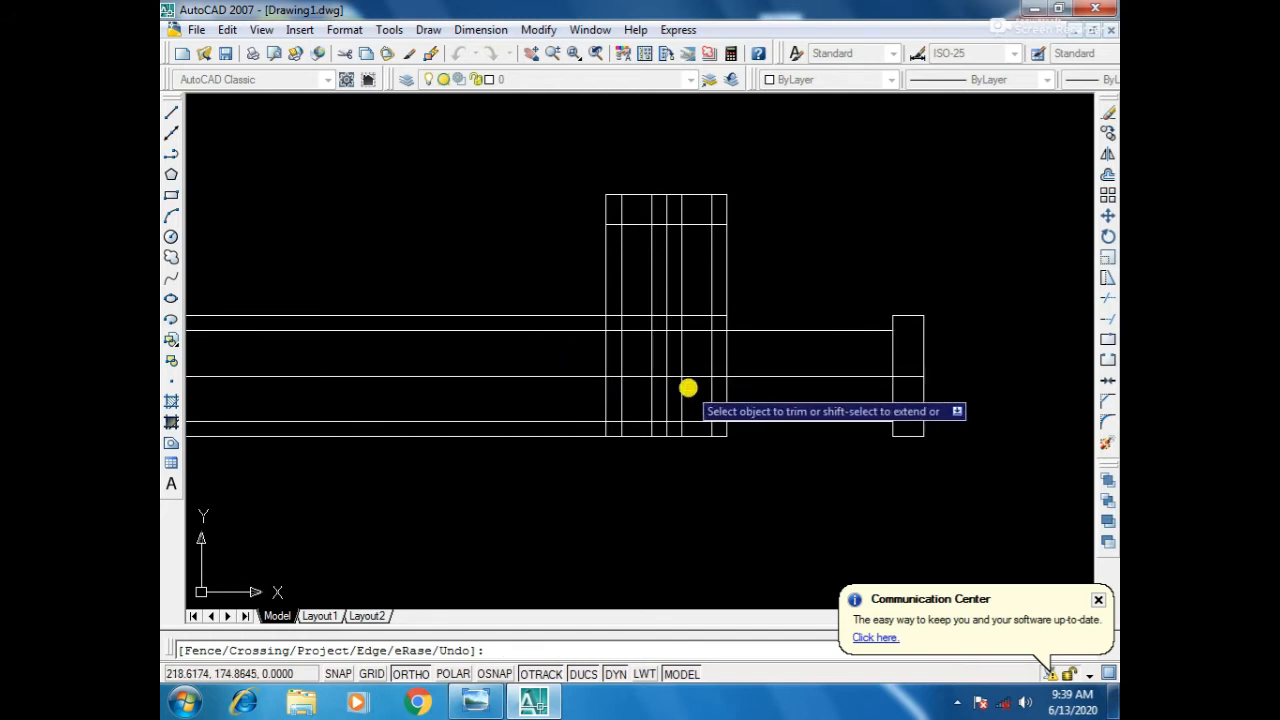
Trim the neck, collar and stem lines between the body's upper and lower 60-unit lines, keeping the vertical centre line.
click(741, 354)
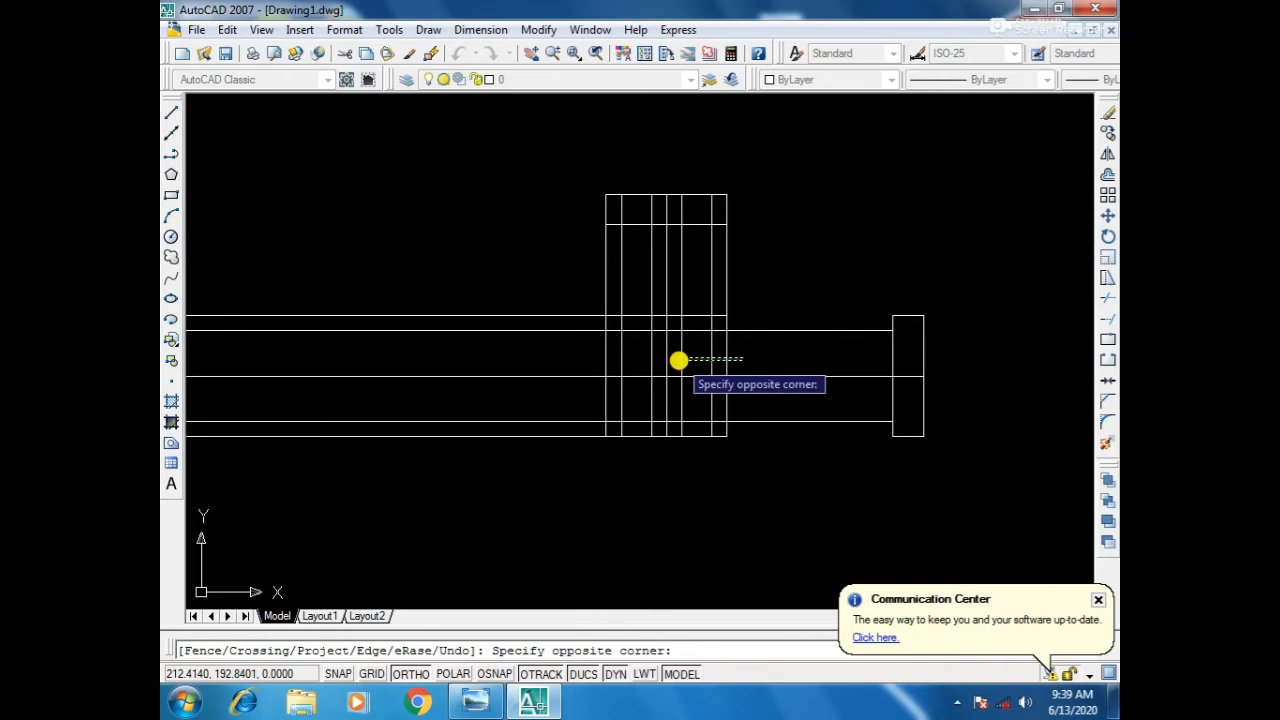
click(680, 362)
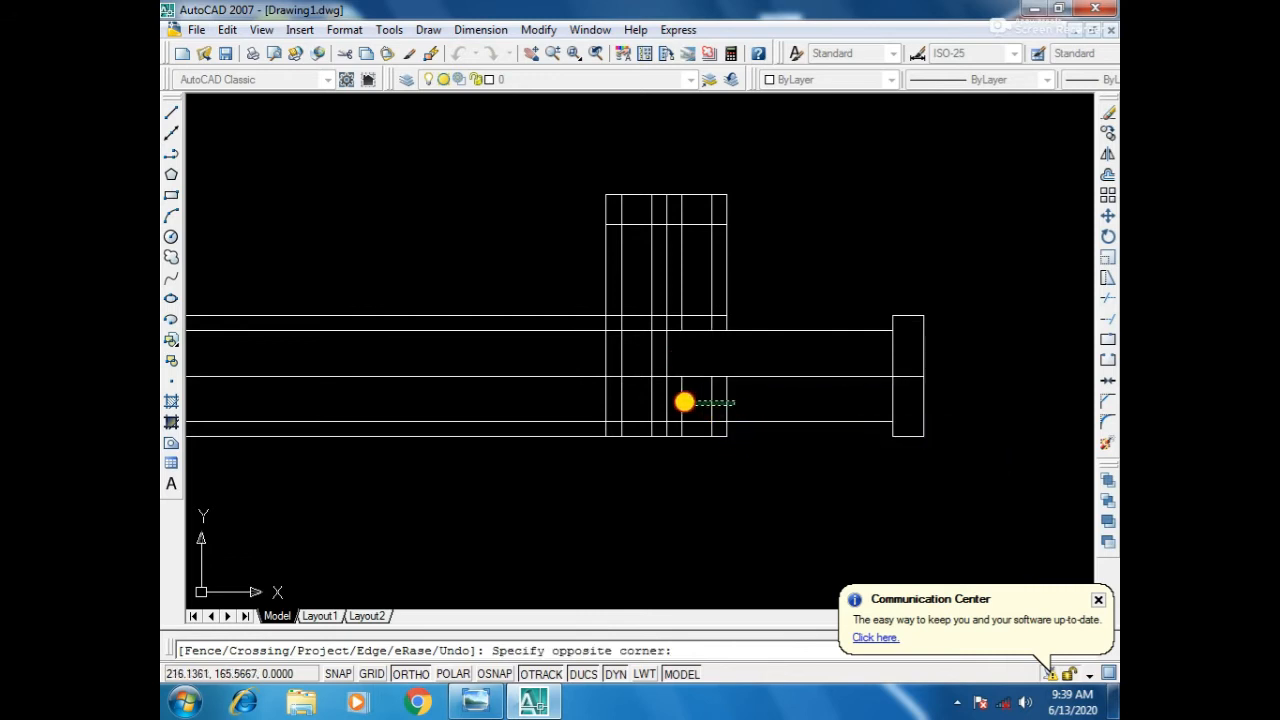
click(675, 400)
click(568, 395)
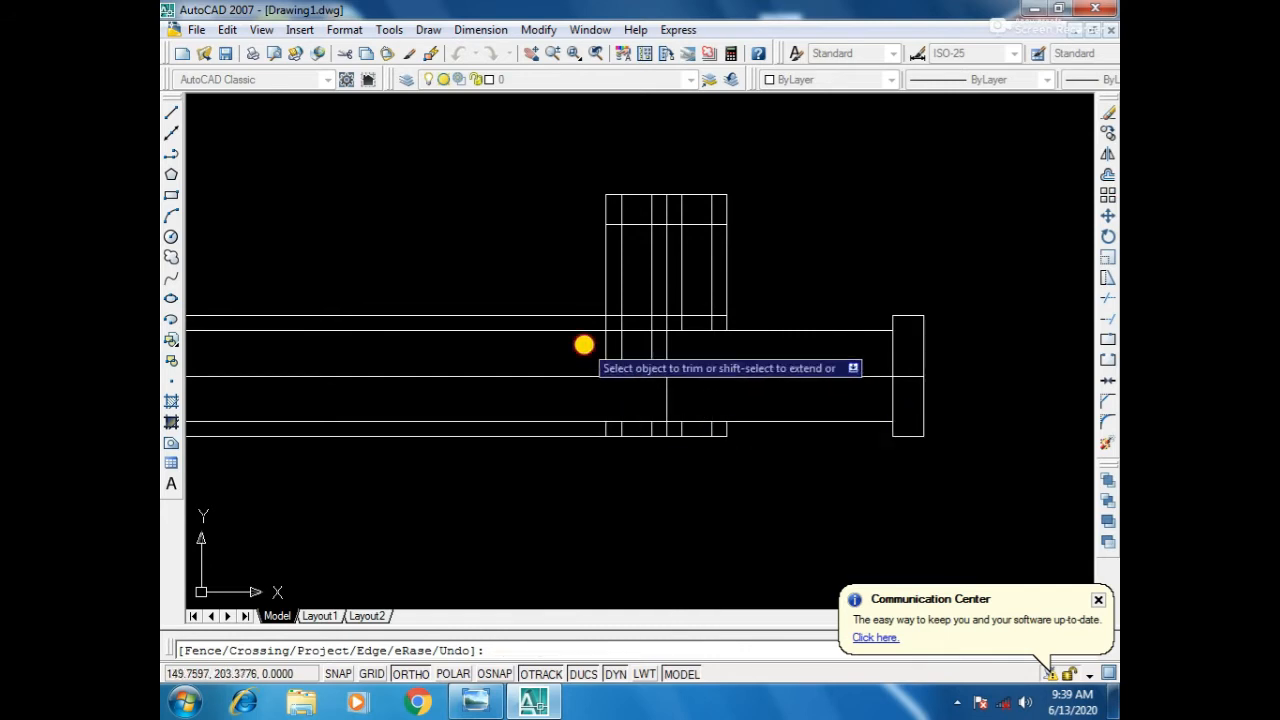
click(586, 344)
click(656, 370)
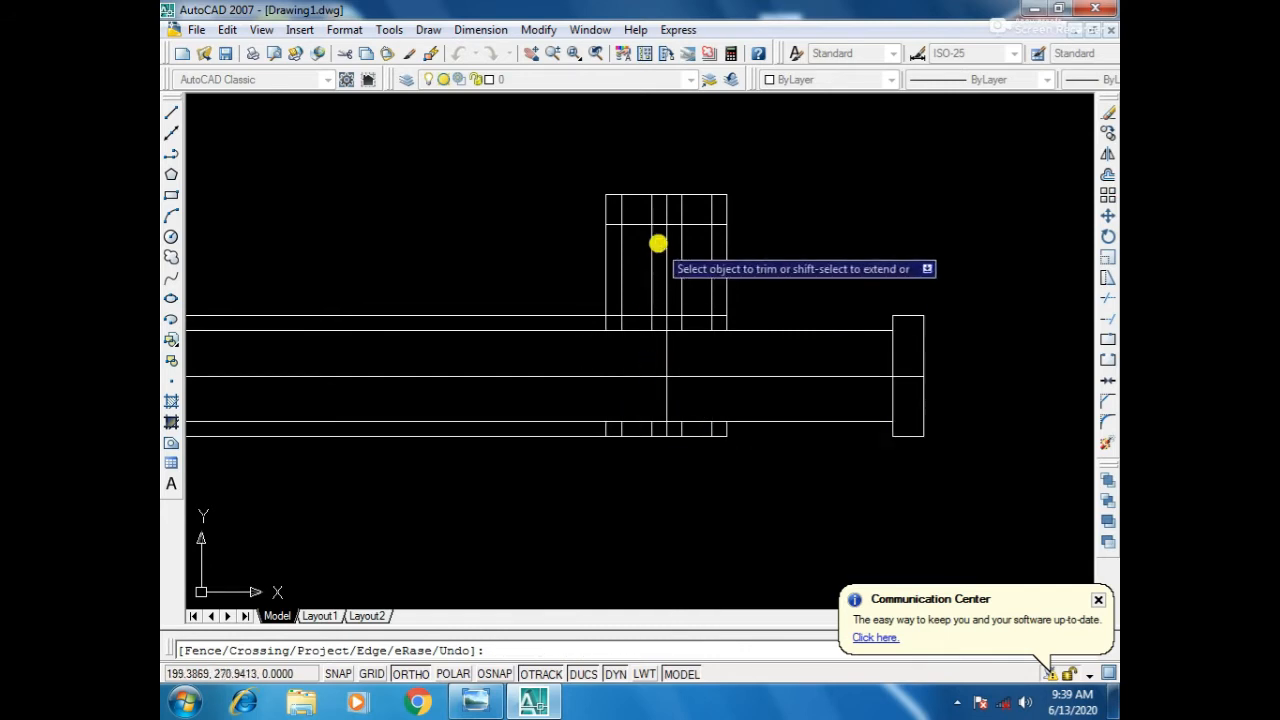
Trim the two stem lines between the neck's top line and the upper 80-unit horizontal line.
click(695, 259)
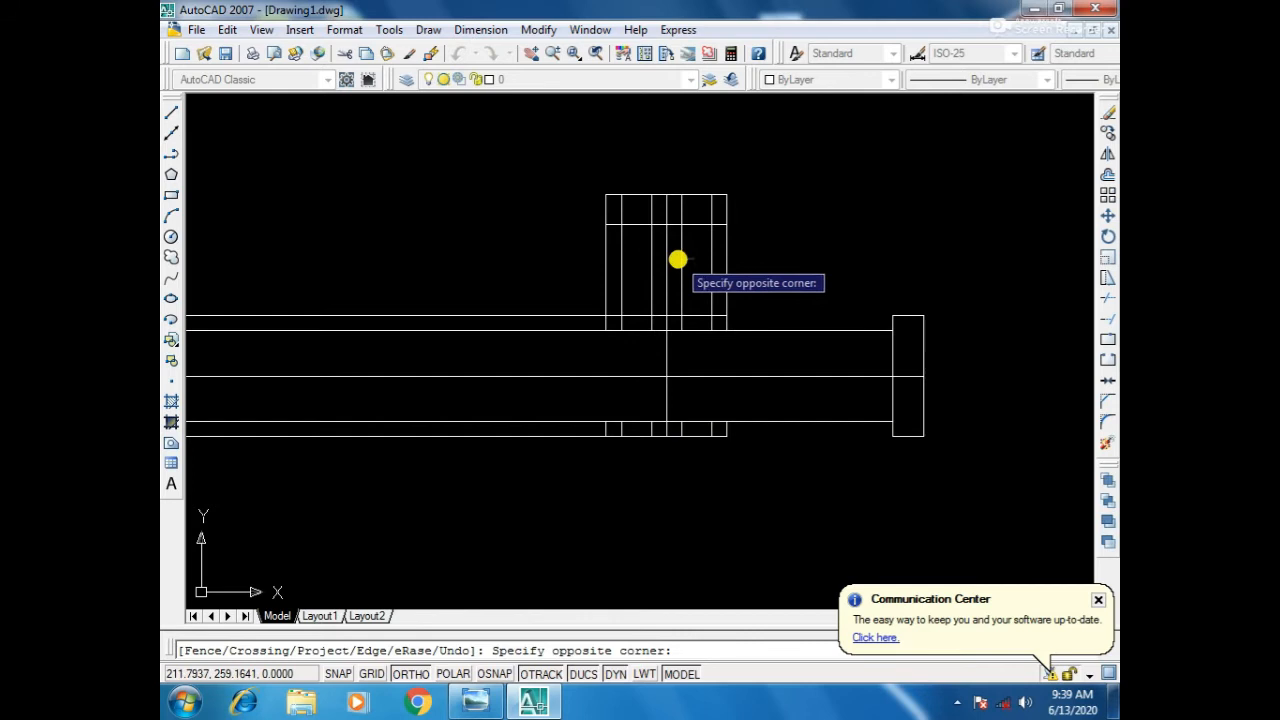
click(670, 261)
click(652, 264)
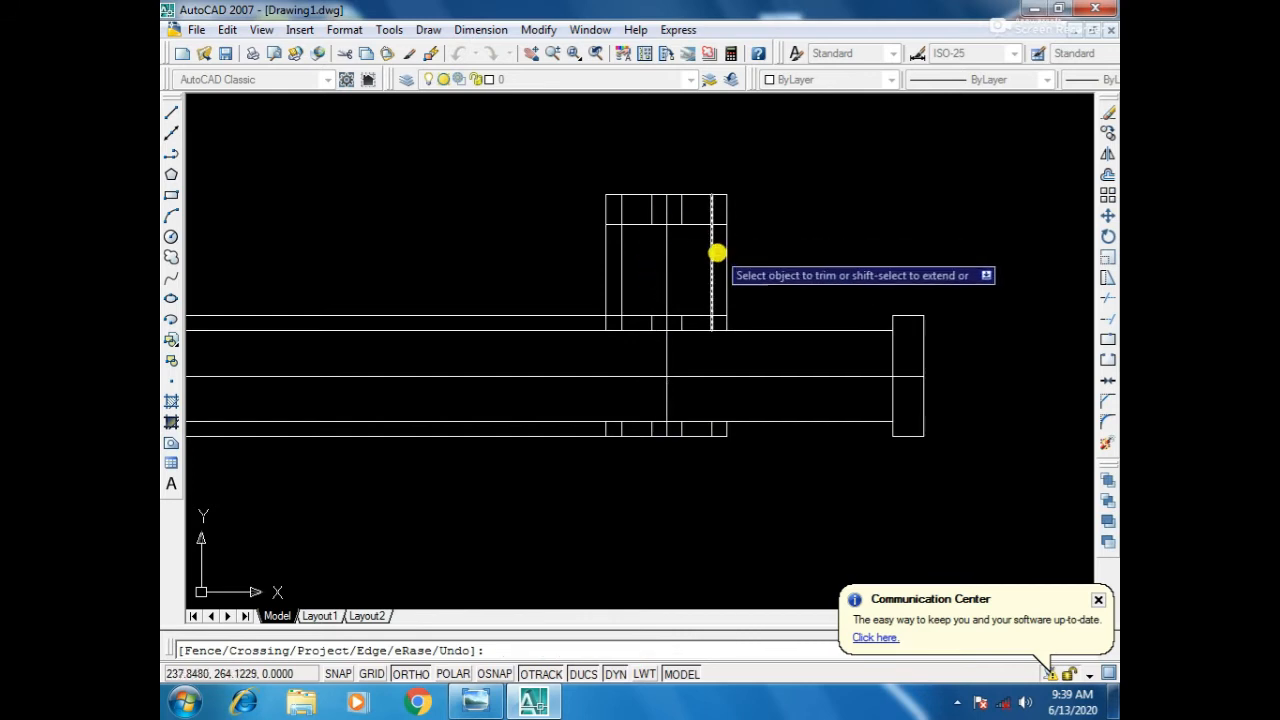
Trim the 60-unit collar lines inside the neck and the outer corners above the neck's top line to leave the collar outline.
click(711, 250)
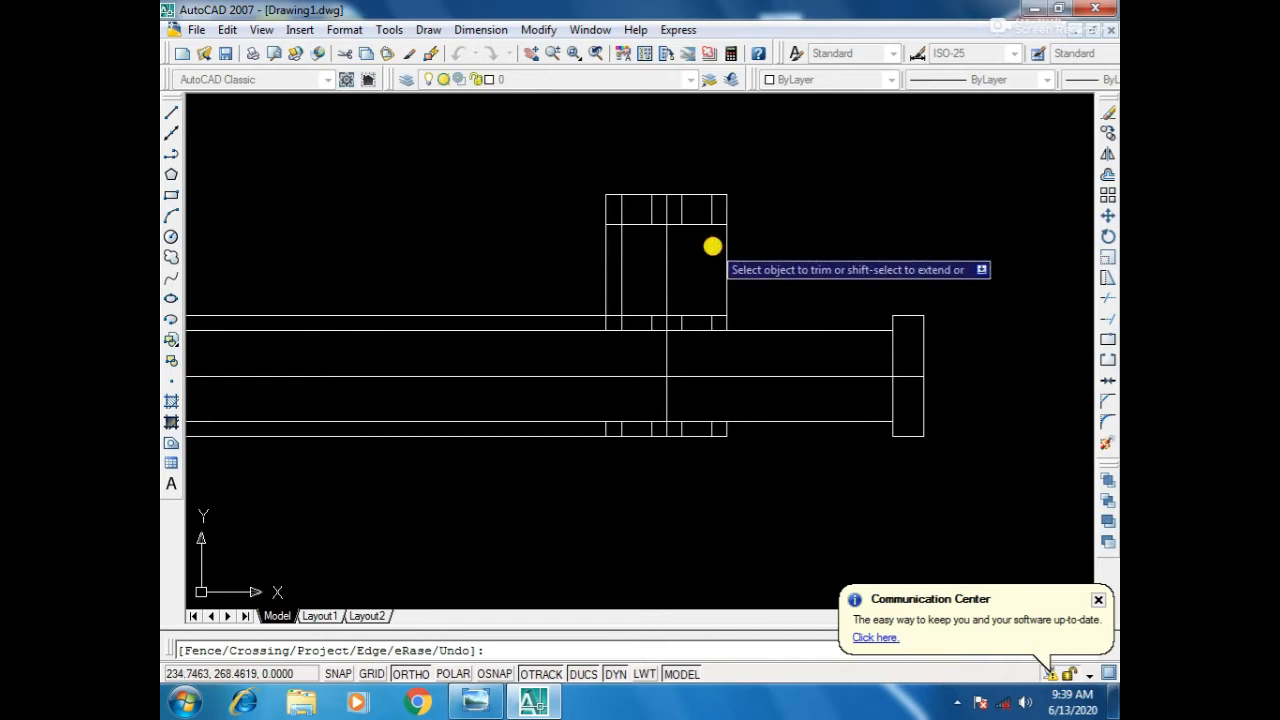
click(618, 262)
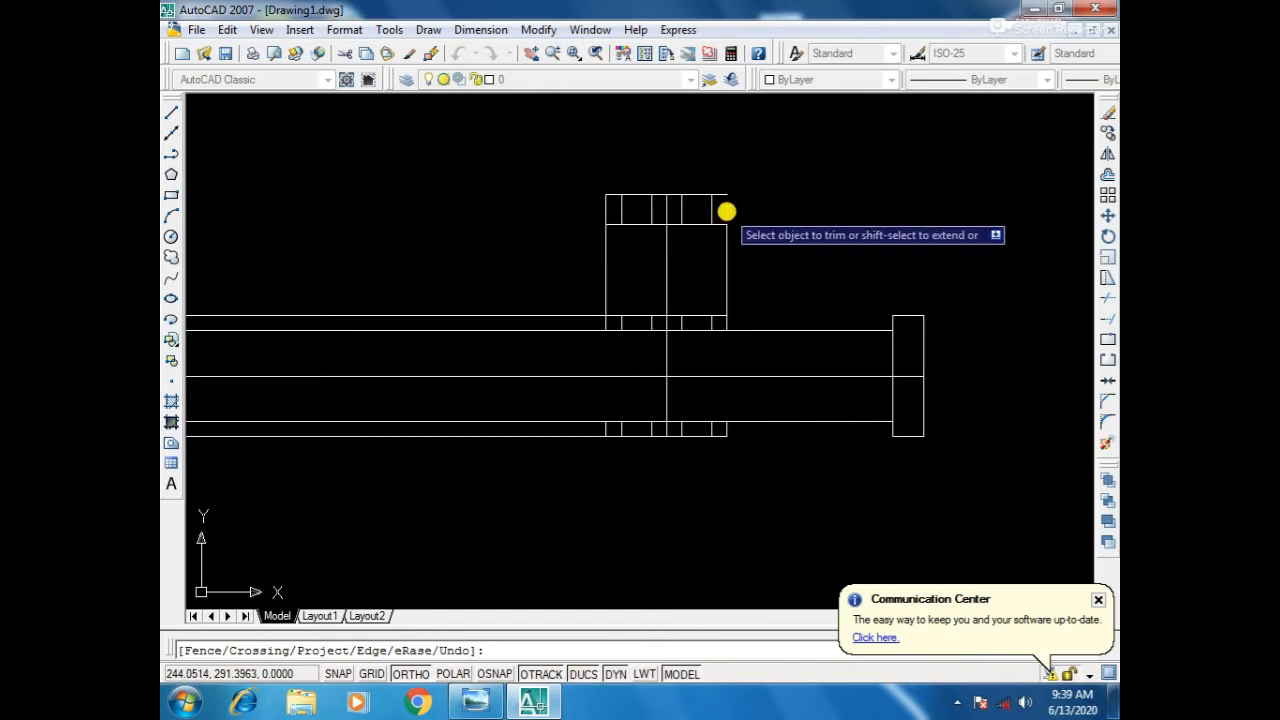
click(726, 211)
click(719, 196)
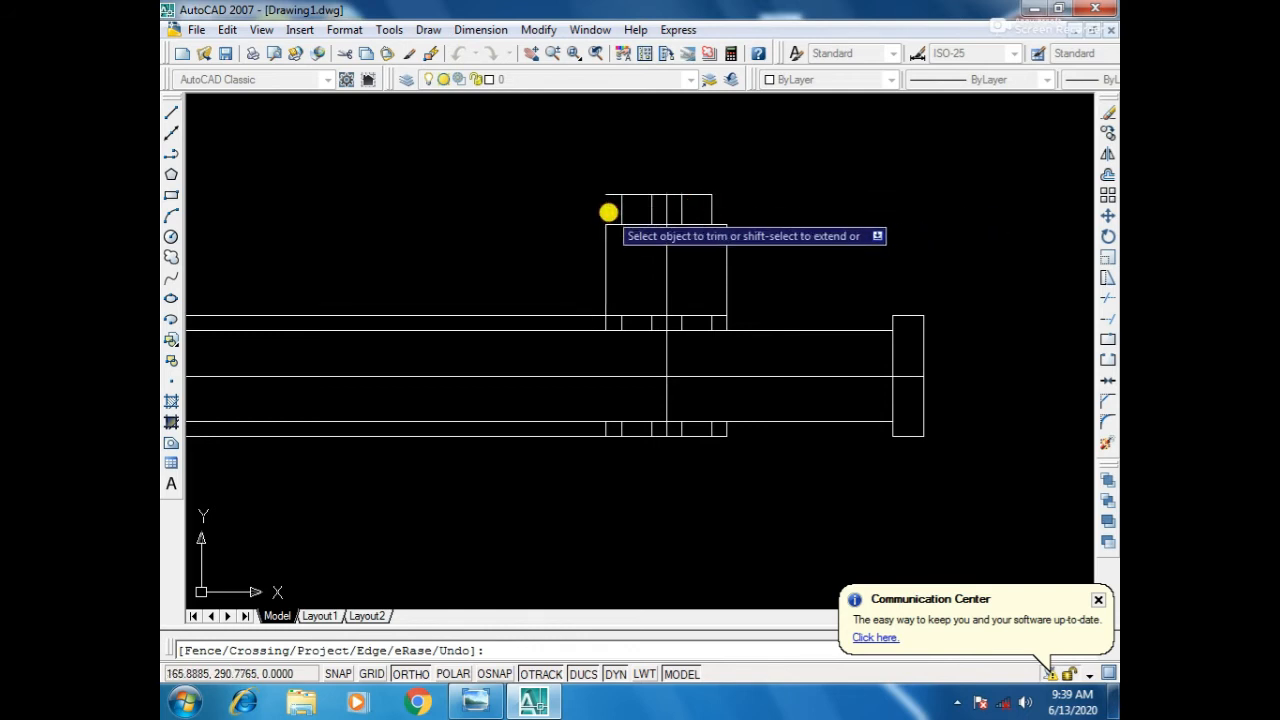
click(608, 212)
click(614, 196)
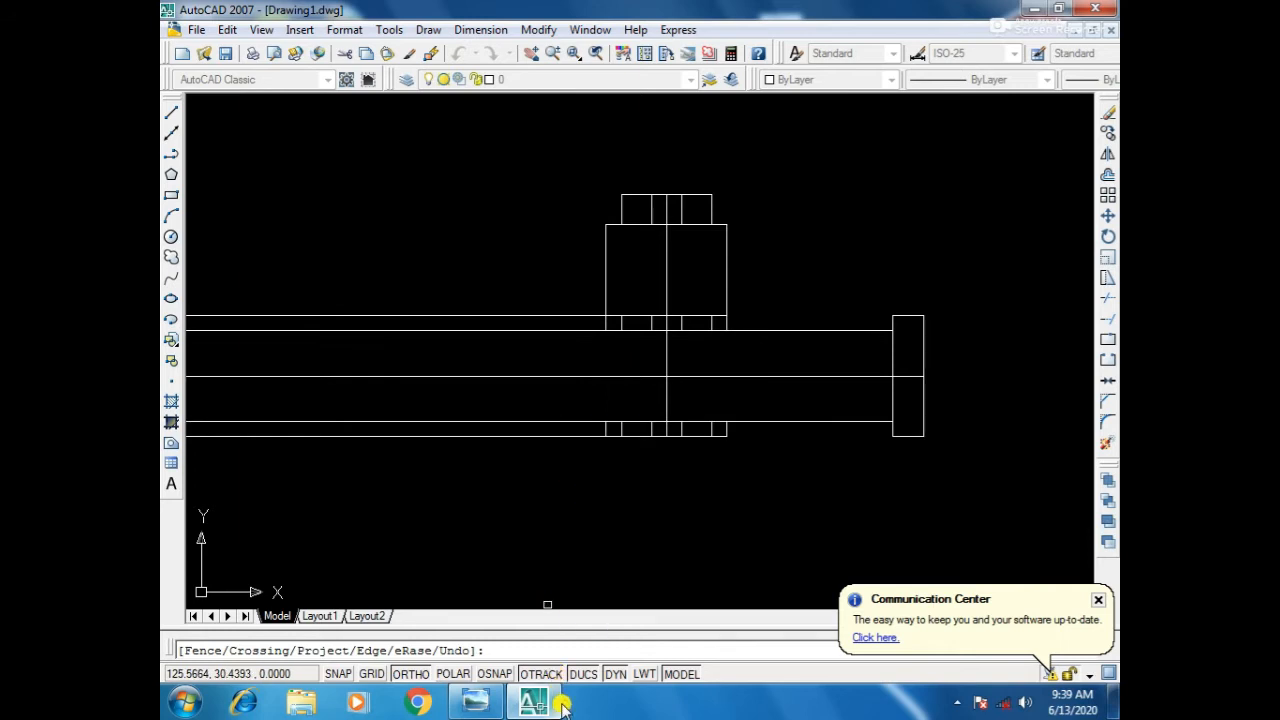
Examine the faucet reference in Windows Photo Viewer for the shape where the neck meets the body.
click(475, 703)
drag(718, 222, 1002, 195)
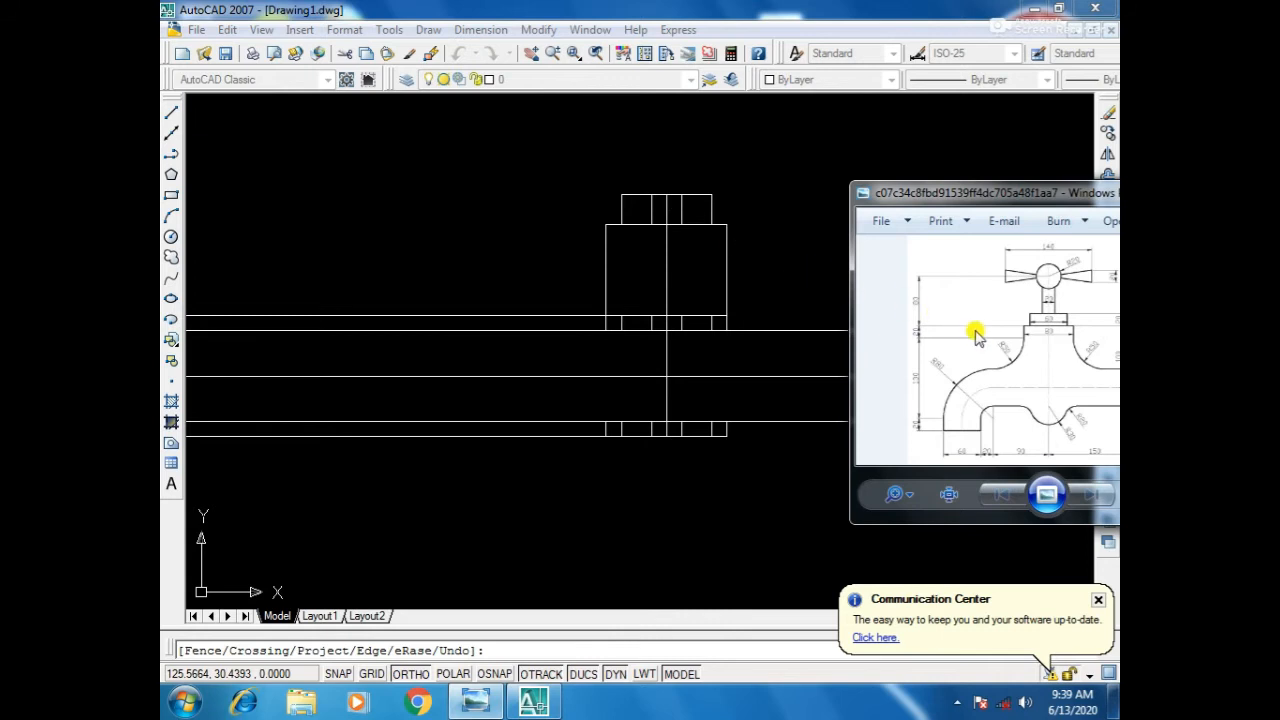
click(595, 207)
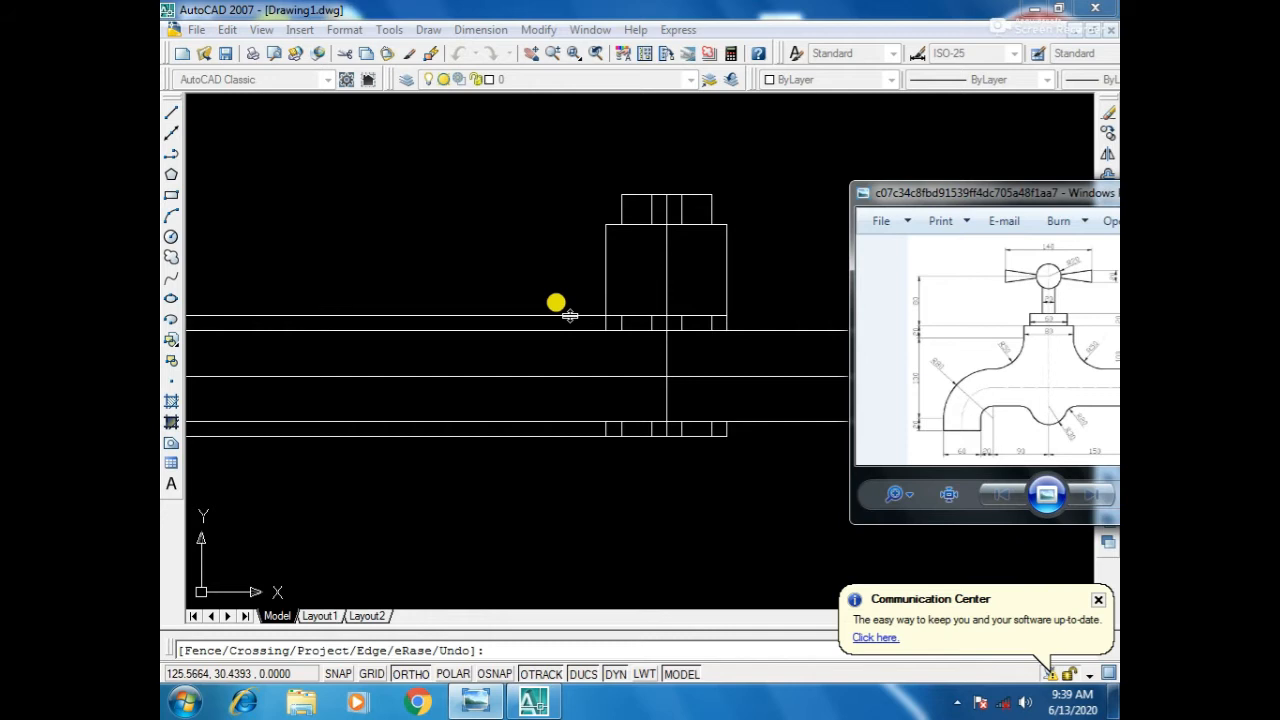
scroll(1029, 351, up, 3)
scroll(971, 338, up, 3)
scroll(976, 338, down, 6)
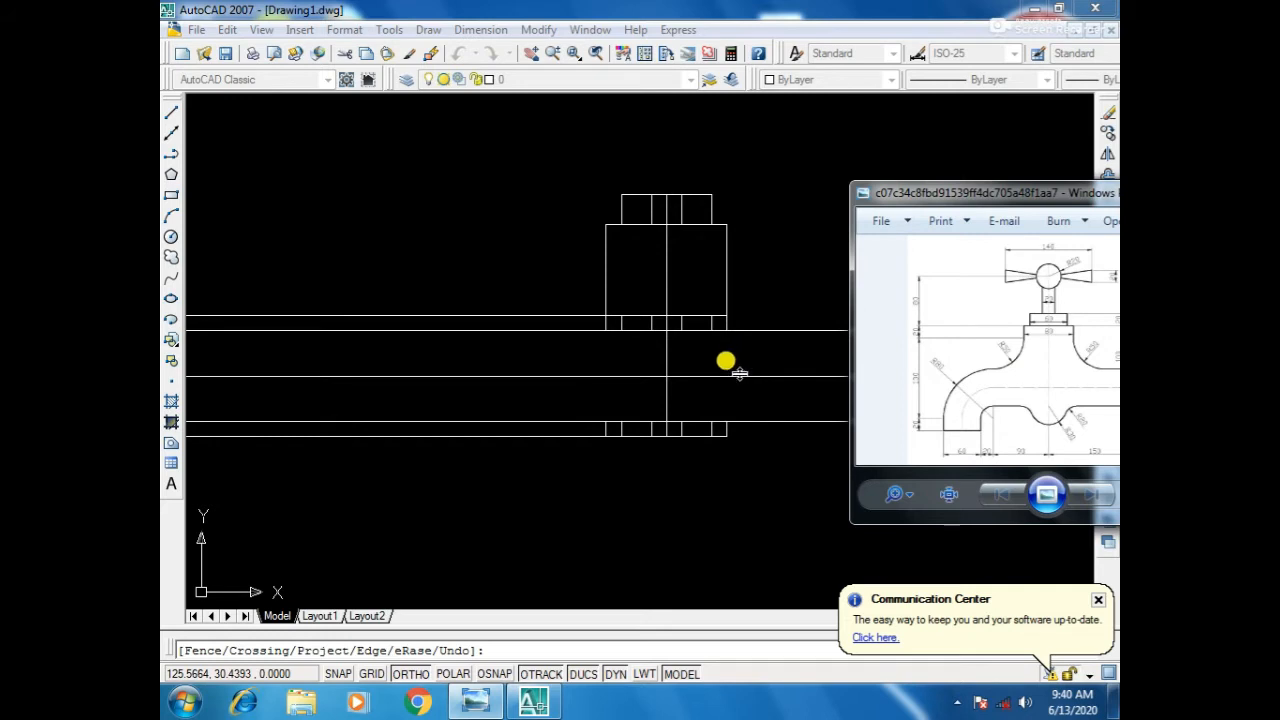
mouse_move(975, 195)
mouse_down()
mouse_move(885, 185)
mouse_move(1049, 180)
mouse_up()
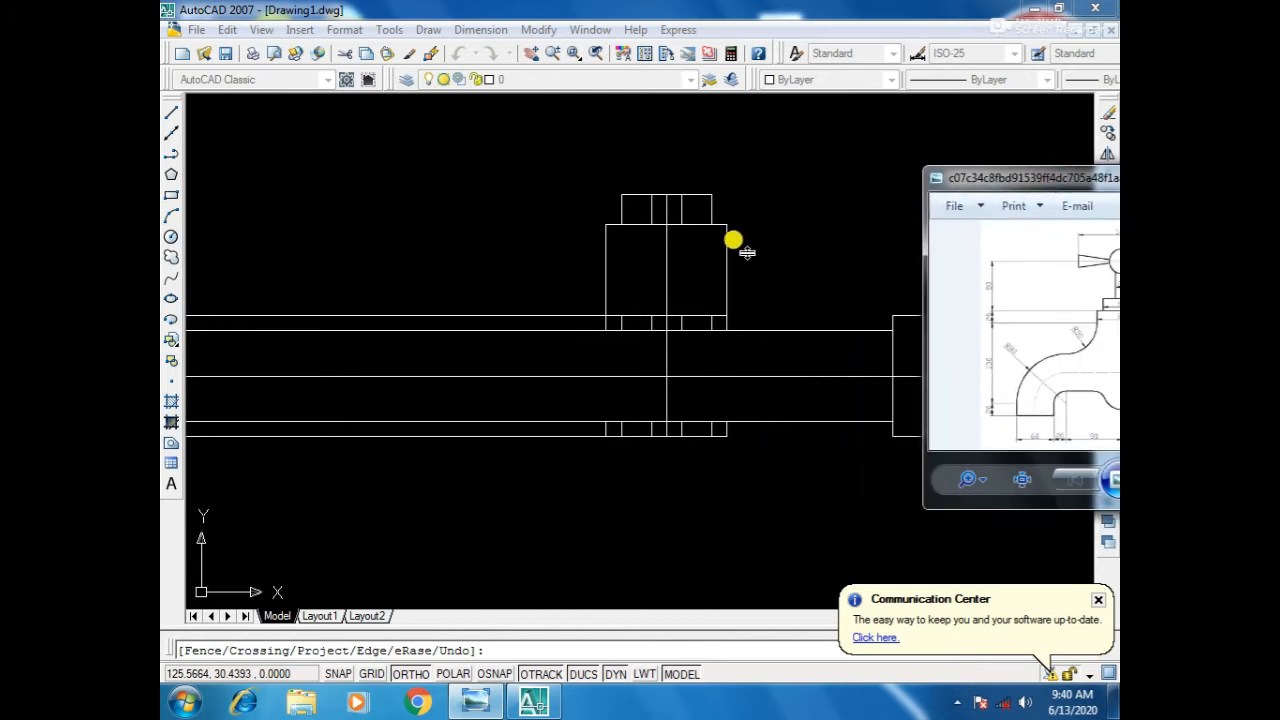
In AutoCAD, remove the upper 80-unit horizontal line outside the flange and the short vertical stubs beneath it.
click(707, 302)
click(708, 307)
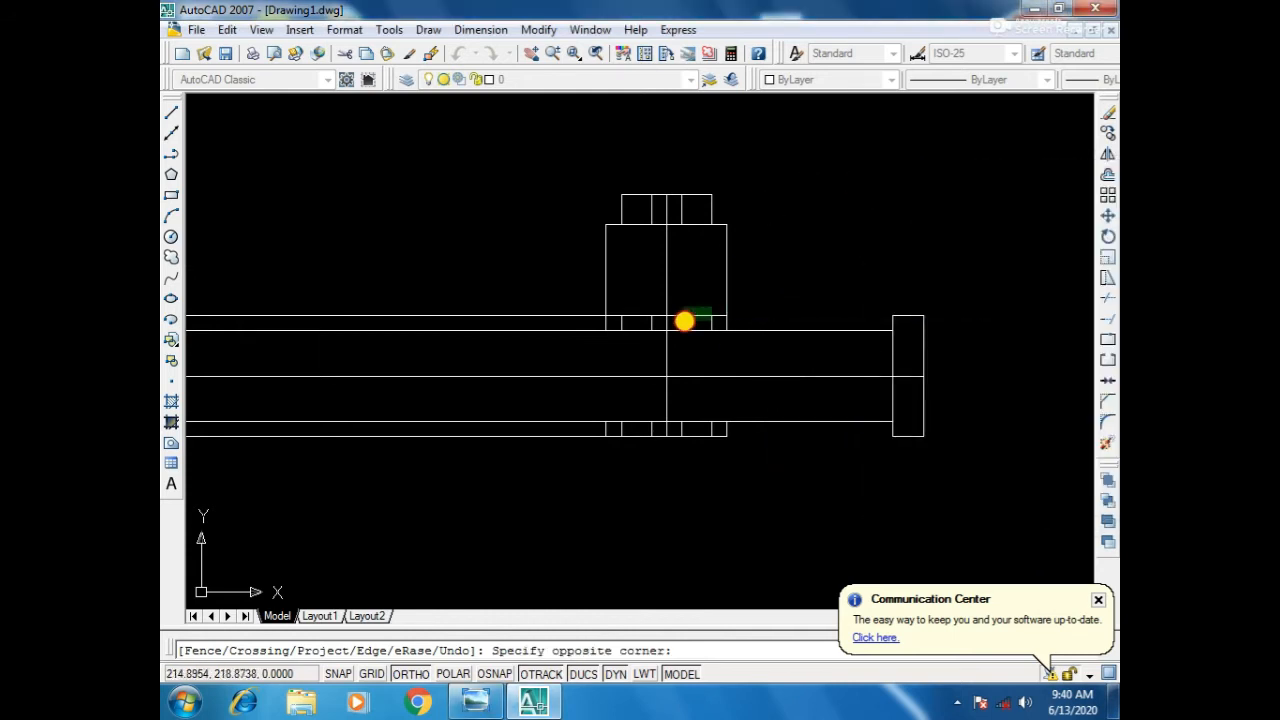
click(681, 324)
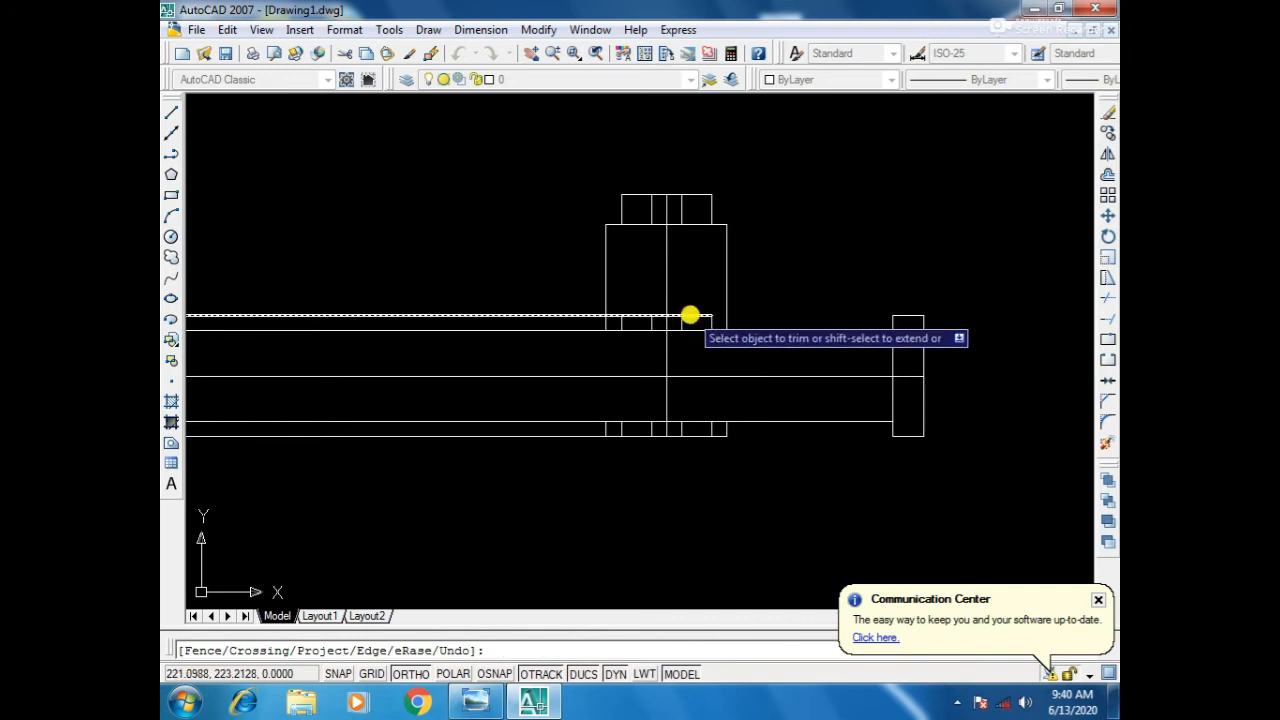
key(Escape)
click(712, 306)
click(687, 324)
click(679, 325)
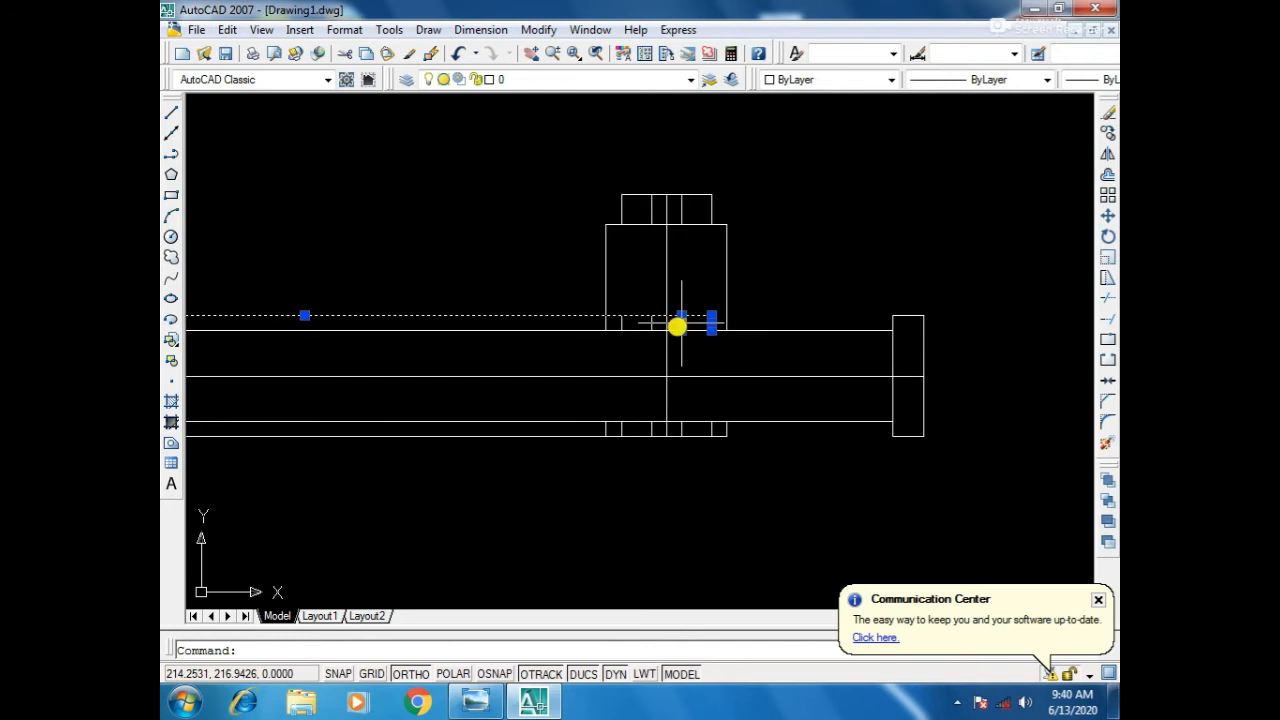
key(Delete)
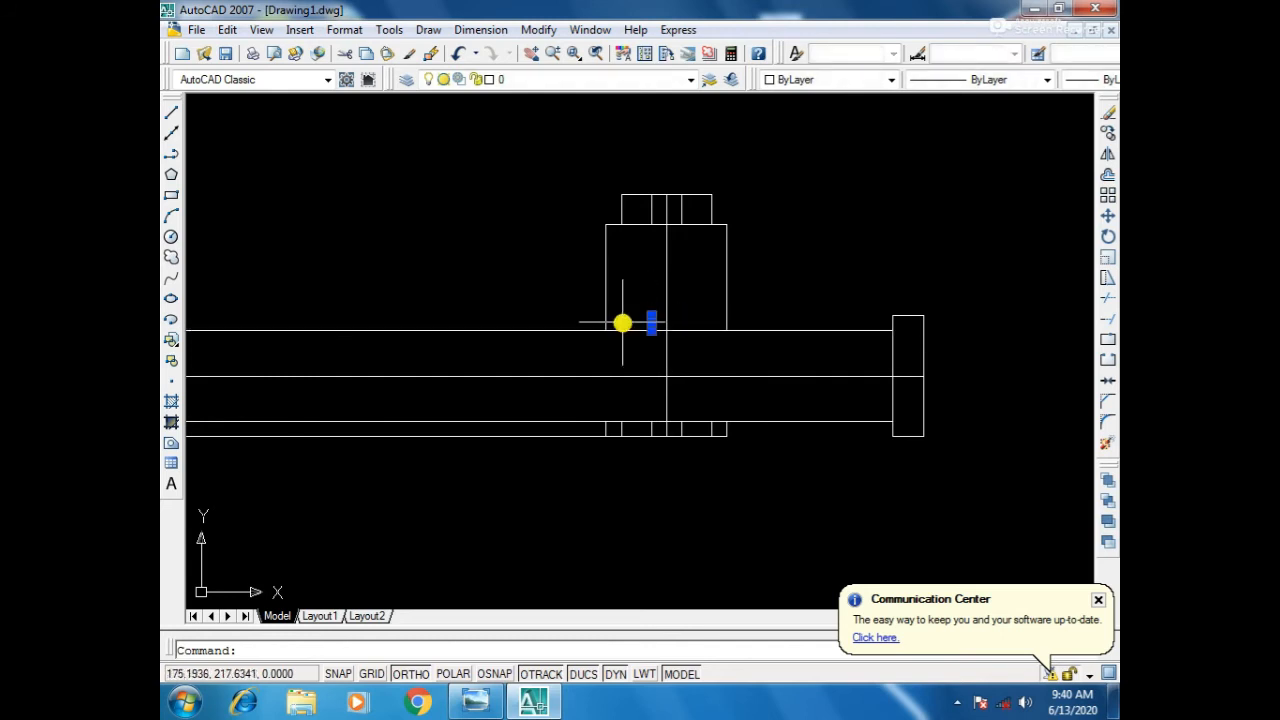
Check the reference image and draw a radius 50 circle tangent to the neck's left side and the body's upper line.
scroll(760, 336, down, 2)
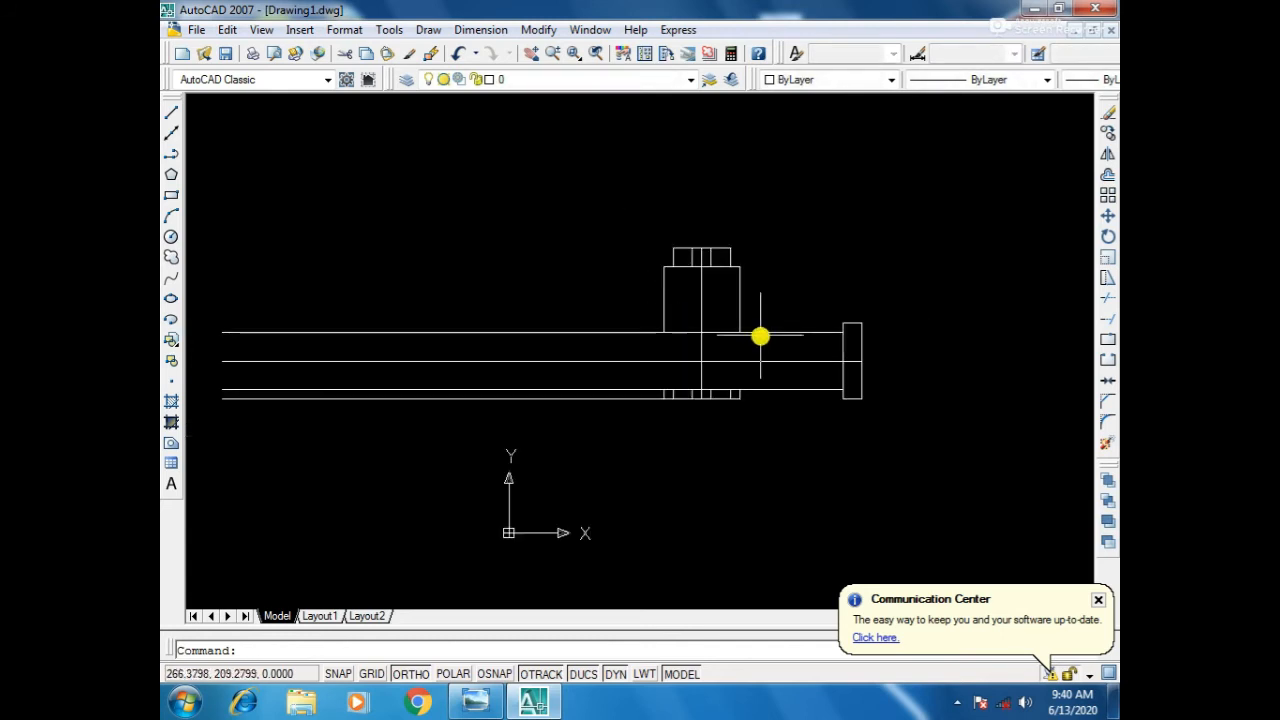
scroll(760, 350, up, 4)
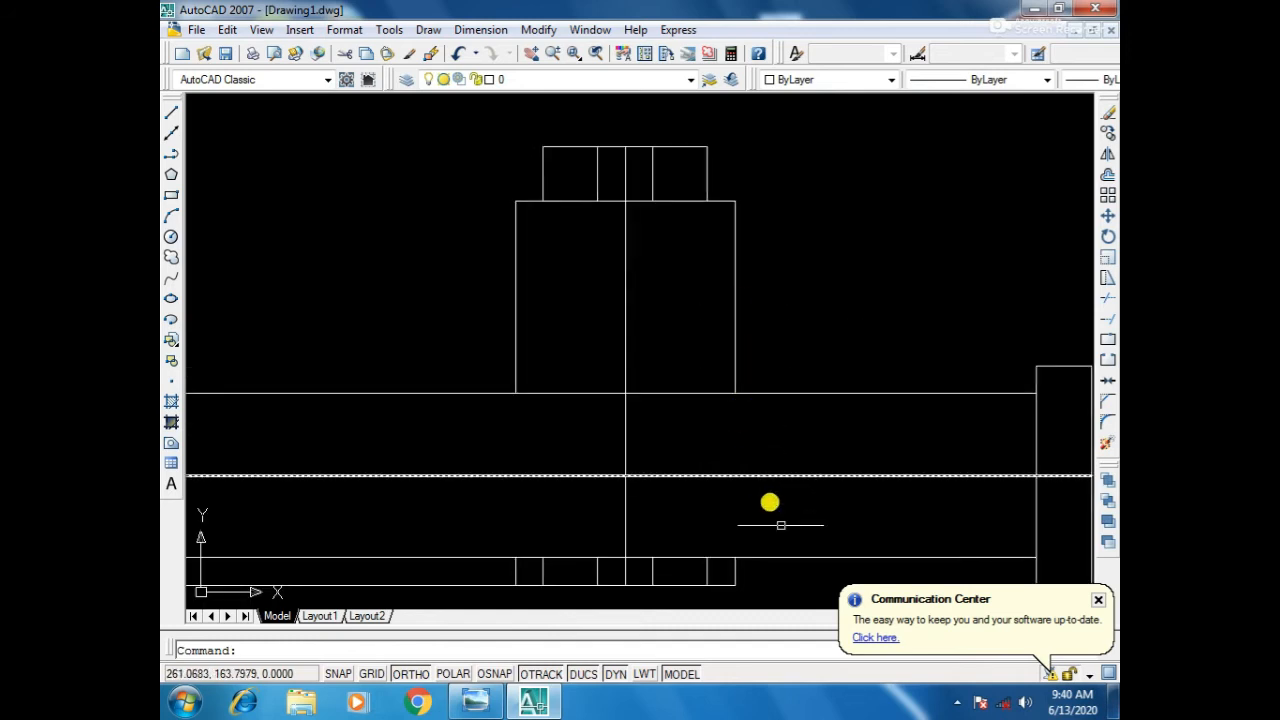
click(481, 702)
mouse_move(1020, 192)
mouse_down()
mouse_move(897, 210)
mouse_move(1042, 181)
mouse_up()
click(476, 702)
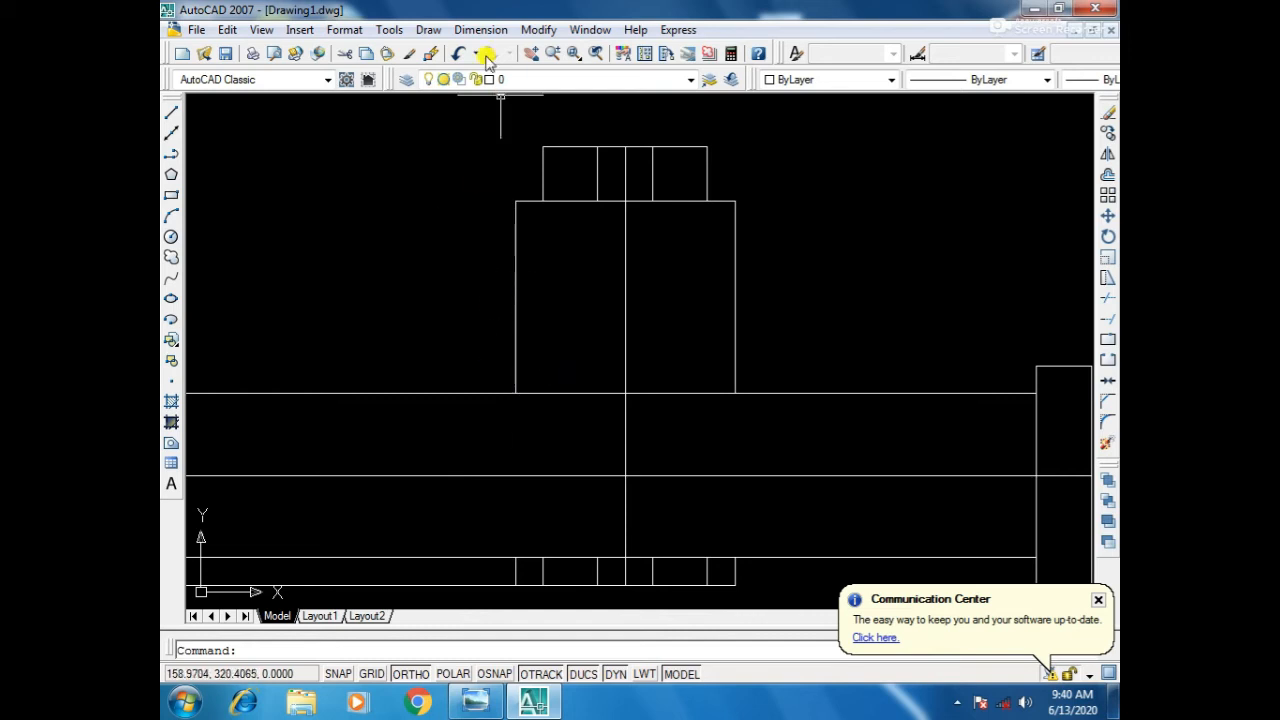
click(426, 31)
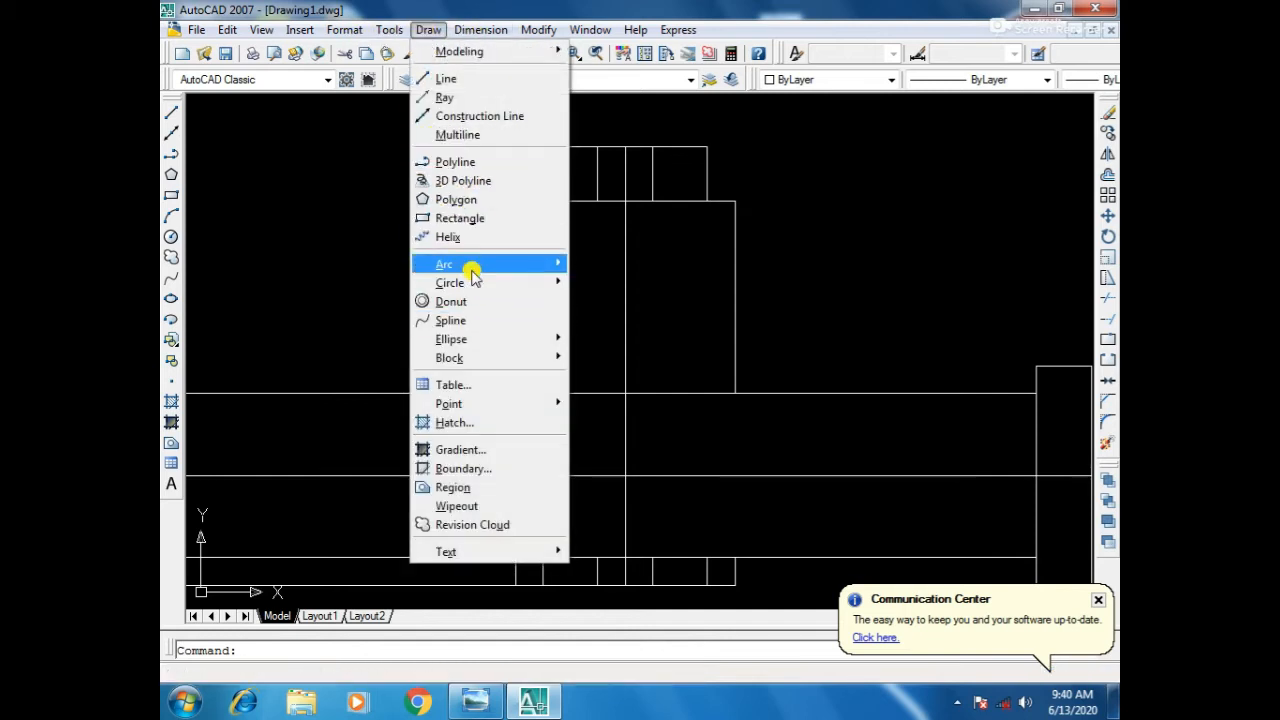
mouse_move(472, 283)
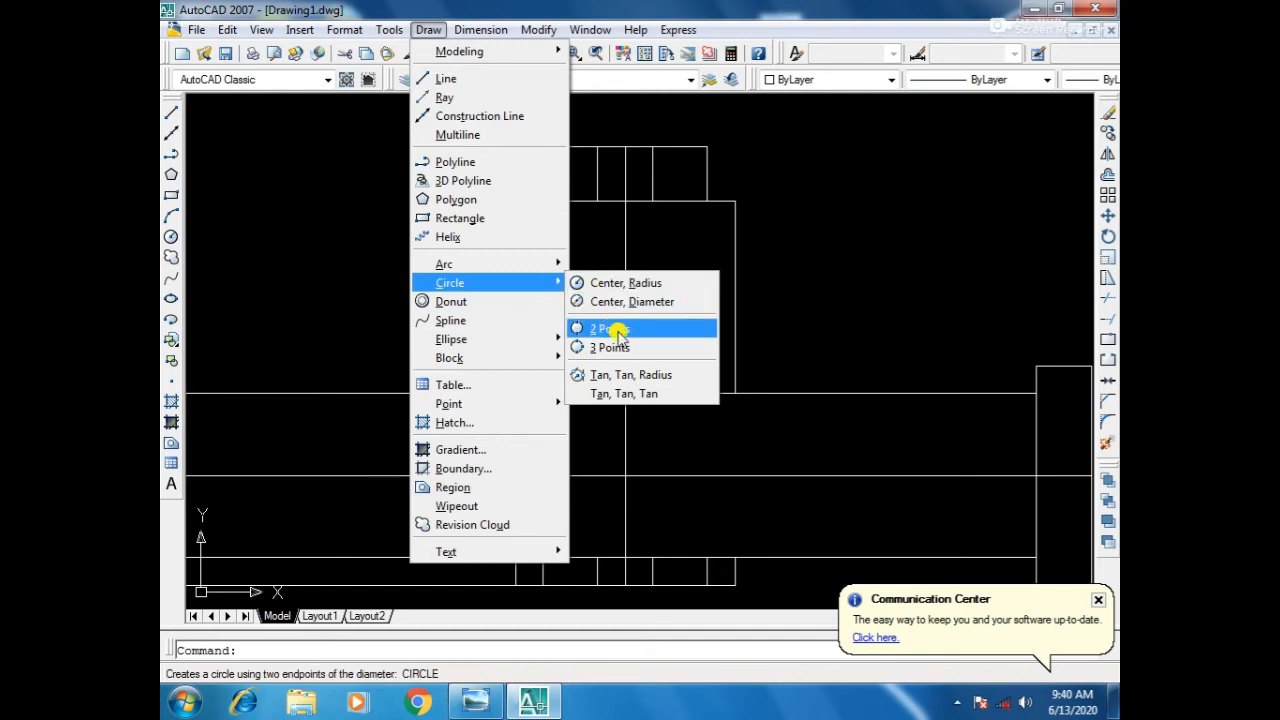
click(643, 376)
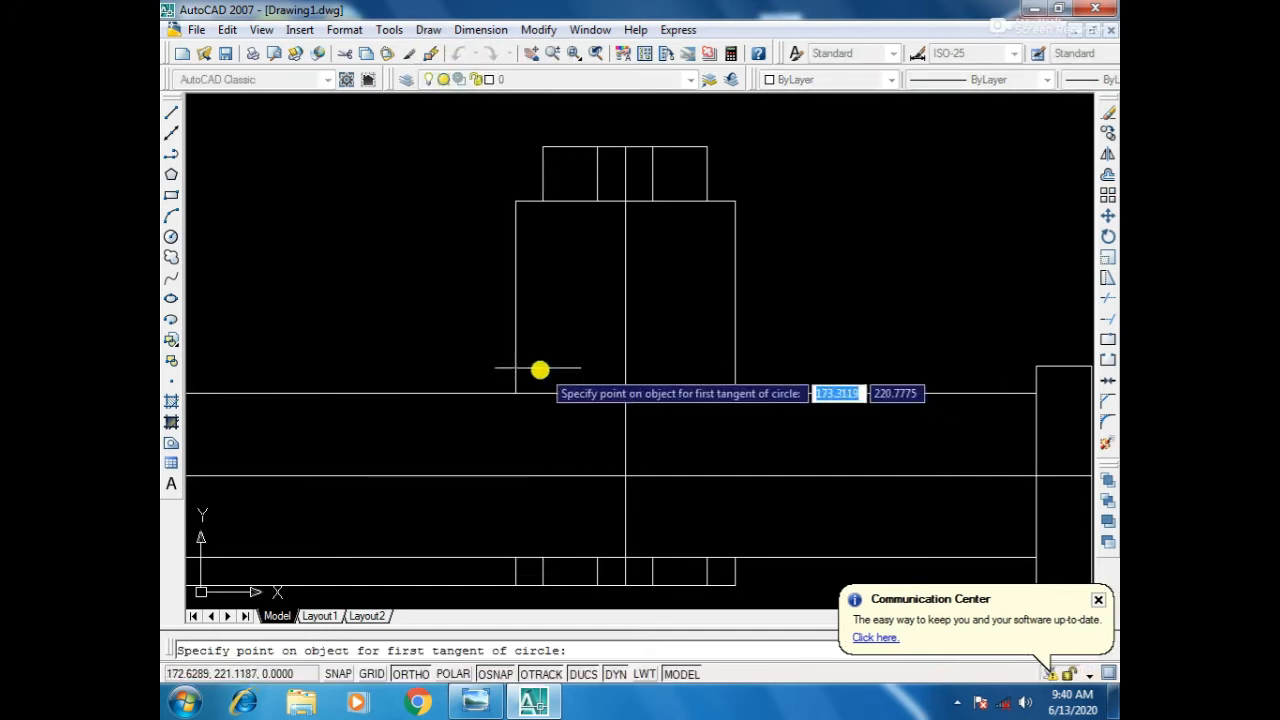
click(512, 313)
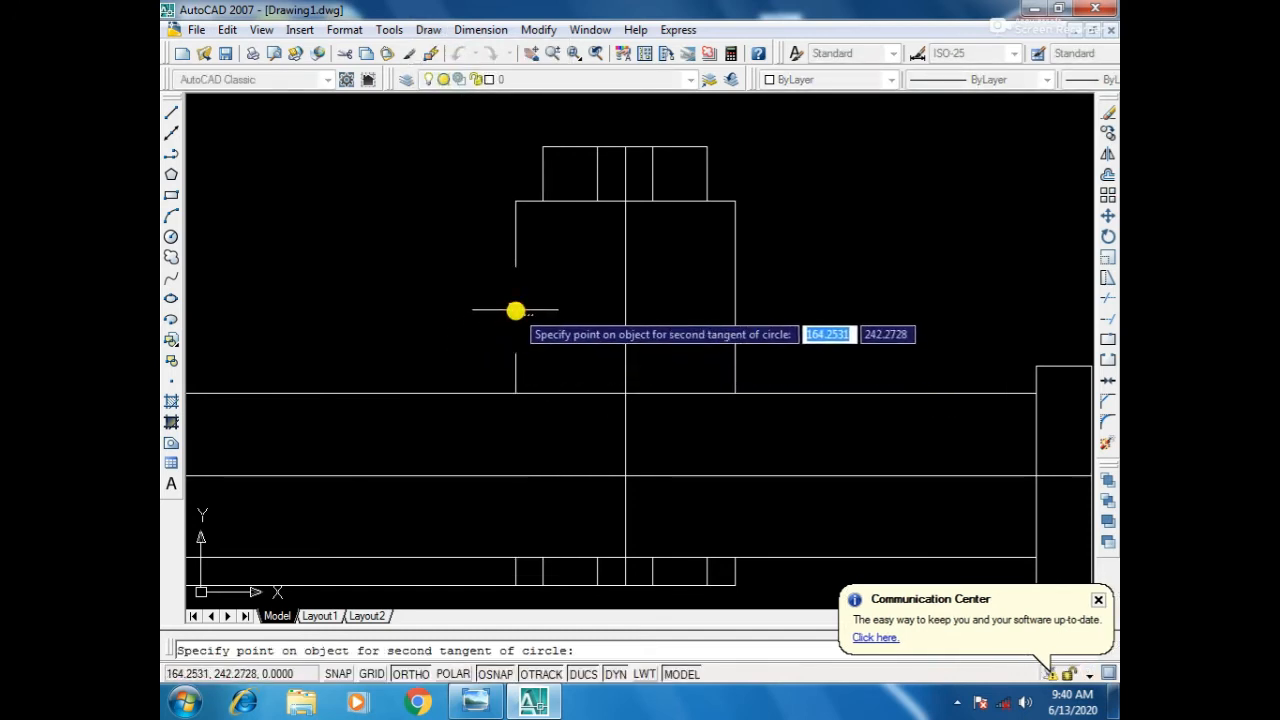
click(457, 392)
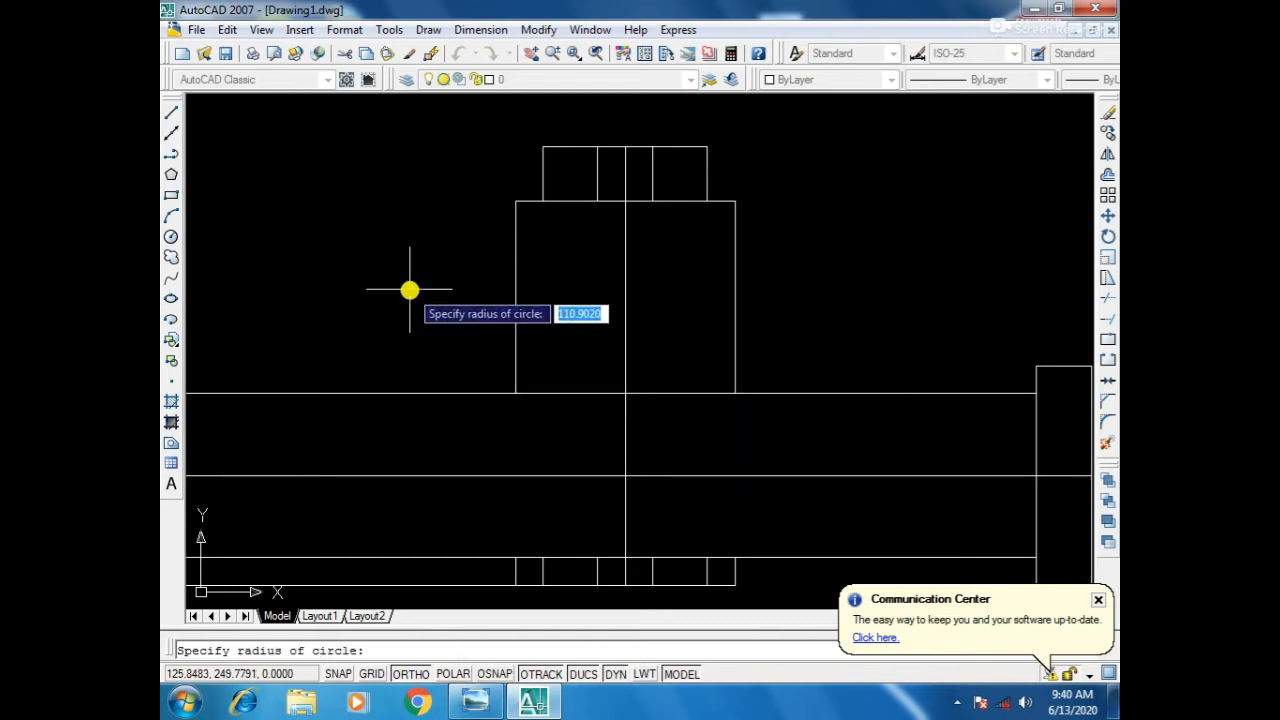
text(50)
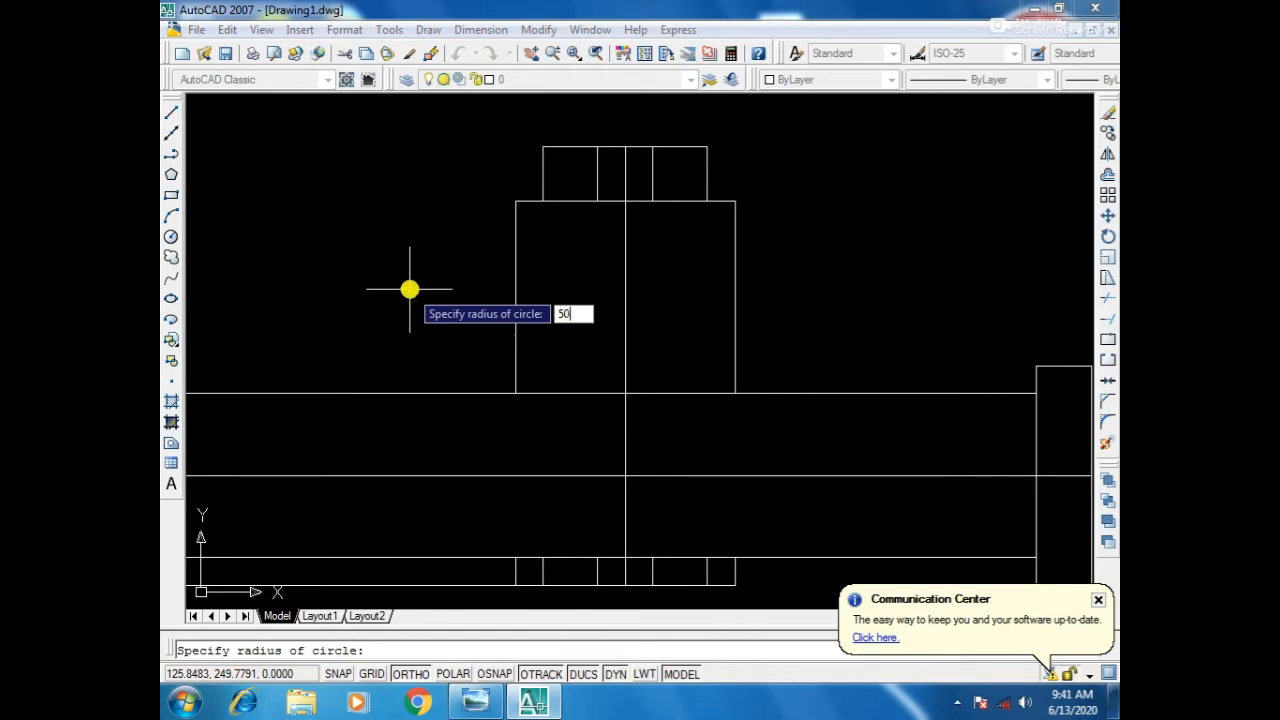
key(Return)
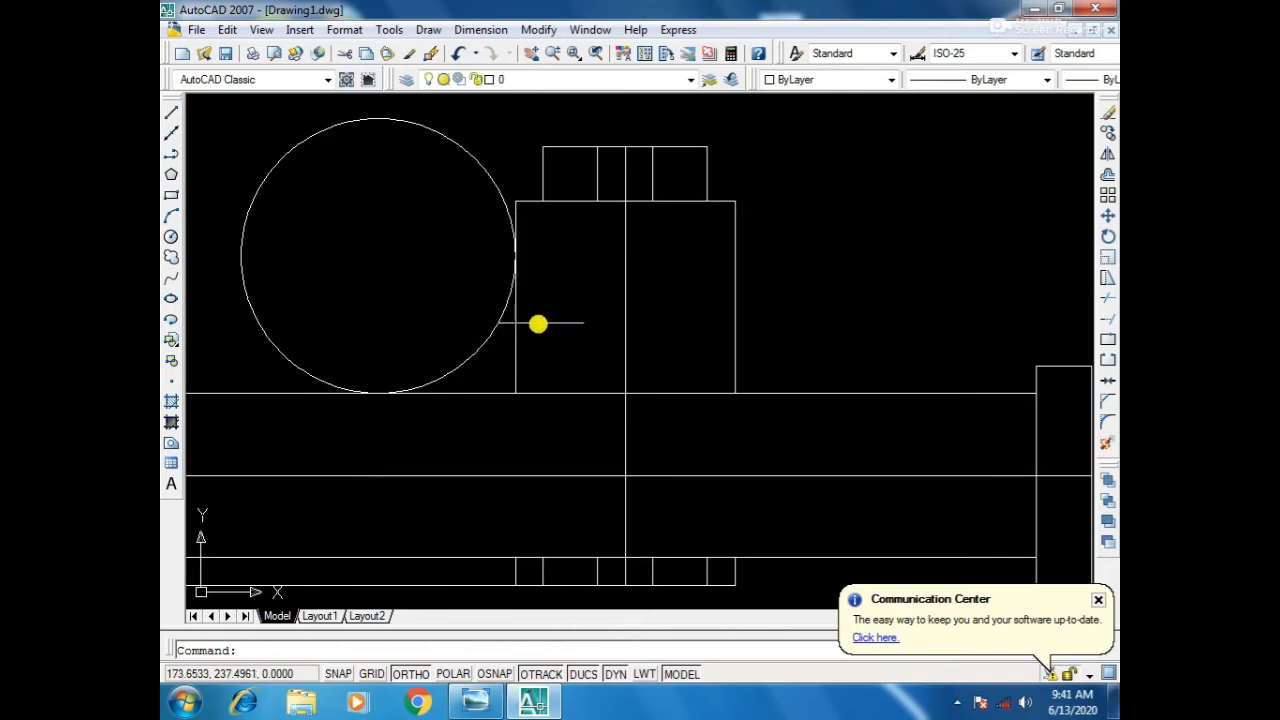
Mirror the circle about the vertical centre line, keeping the original.
click(461, 363)
text(mi)
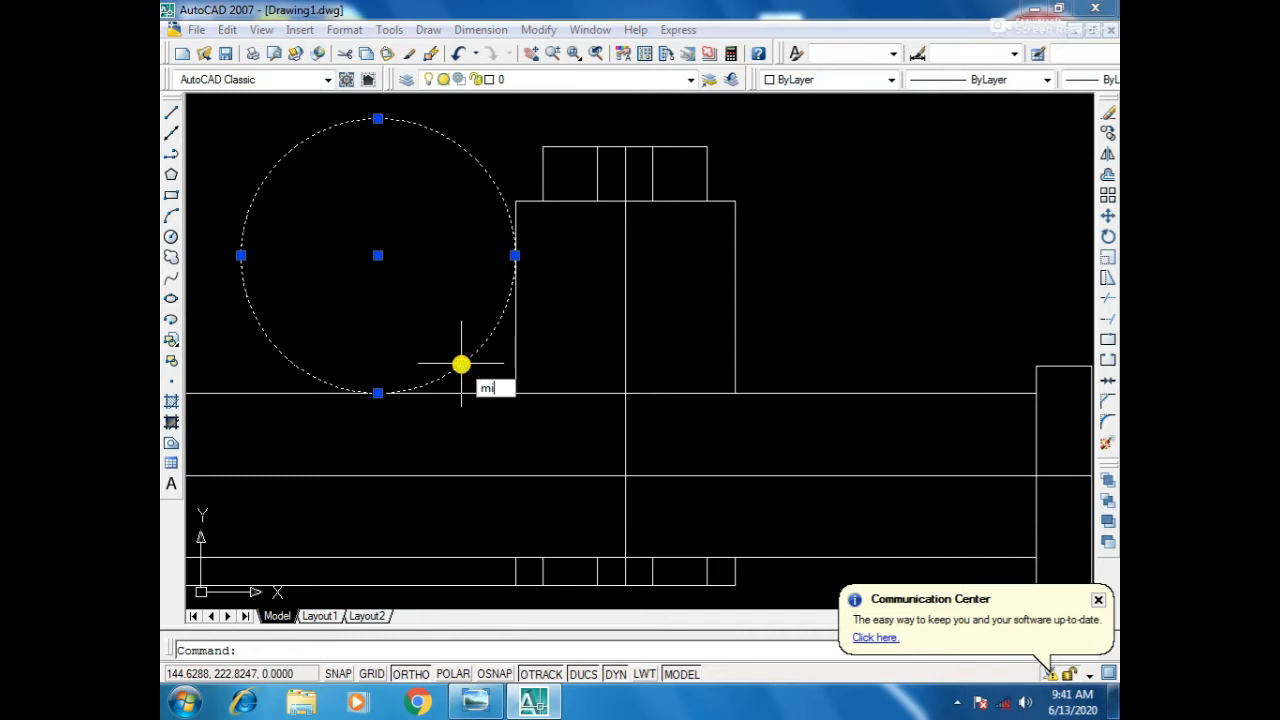
key(Return)
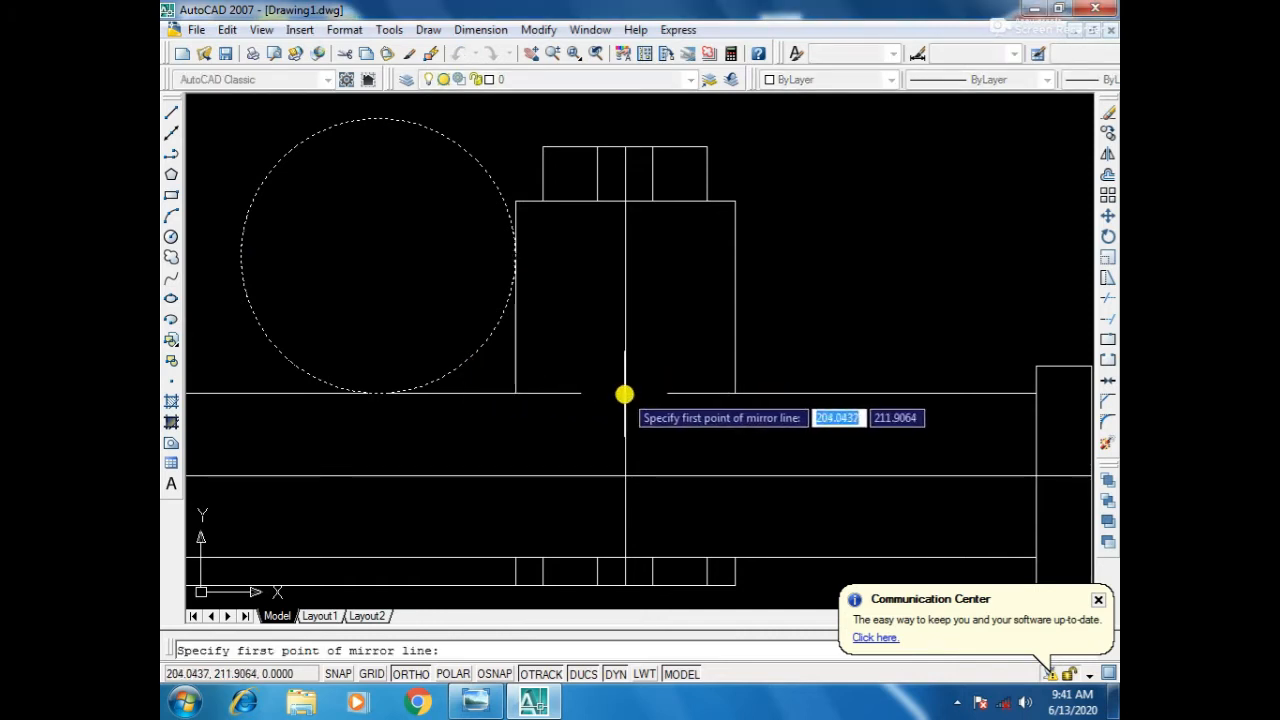
scroll(624, 394, up, 5)
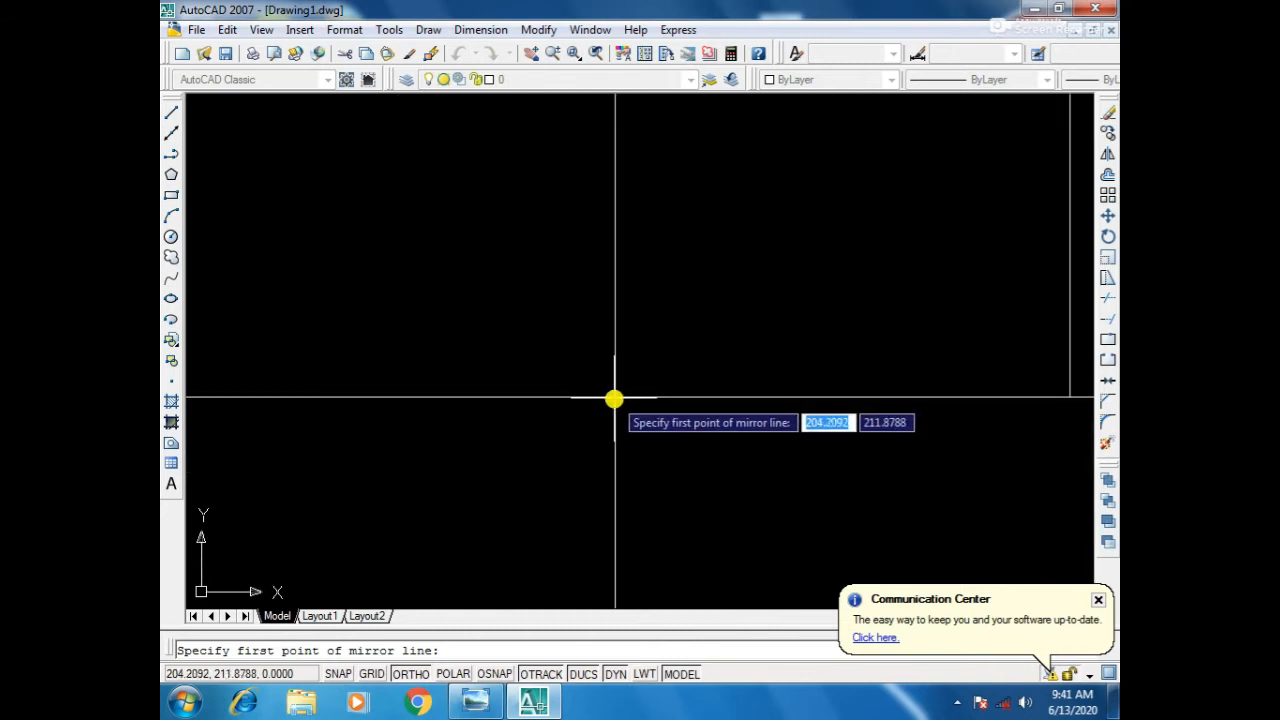
click(614, 399)
scroll(614, 399, down, 5)
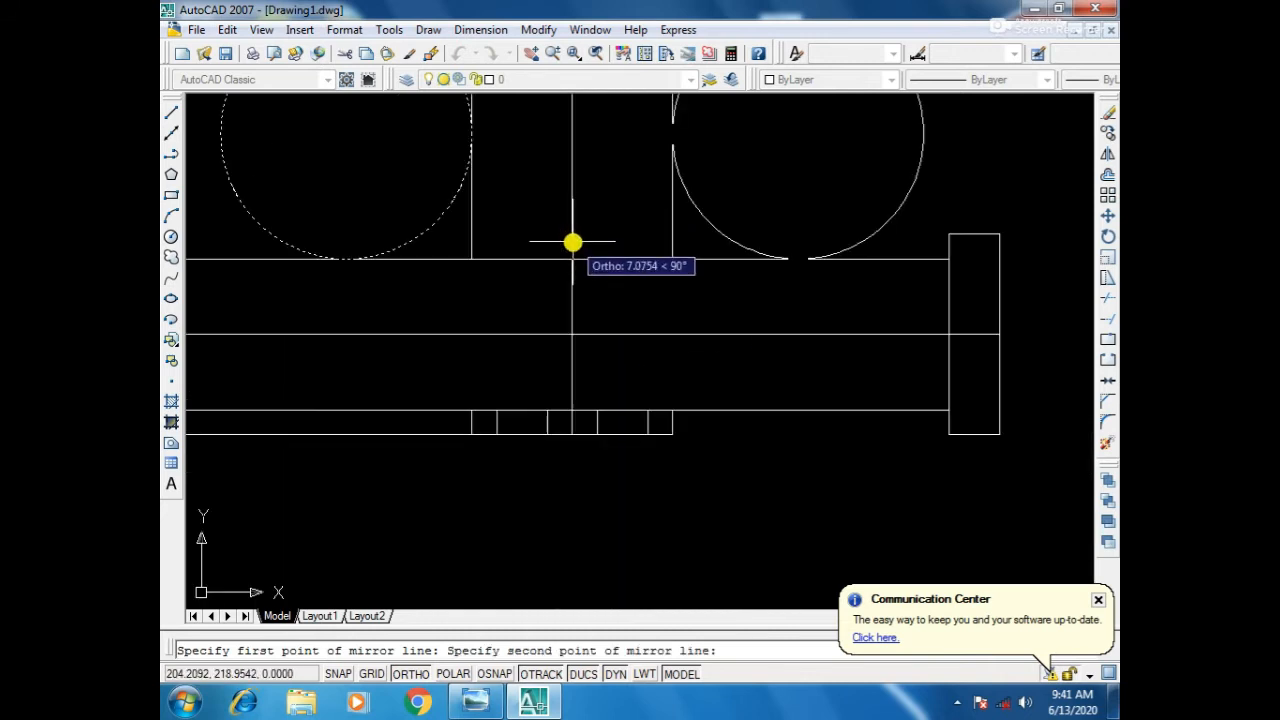
scroll(554, 172, down, 3)
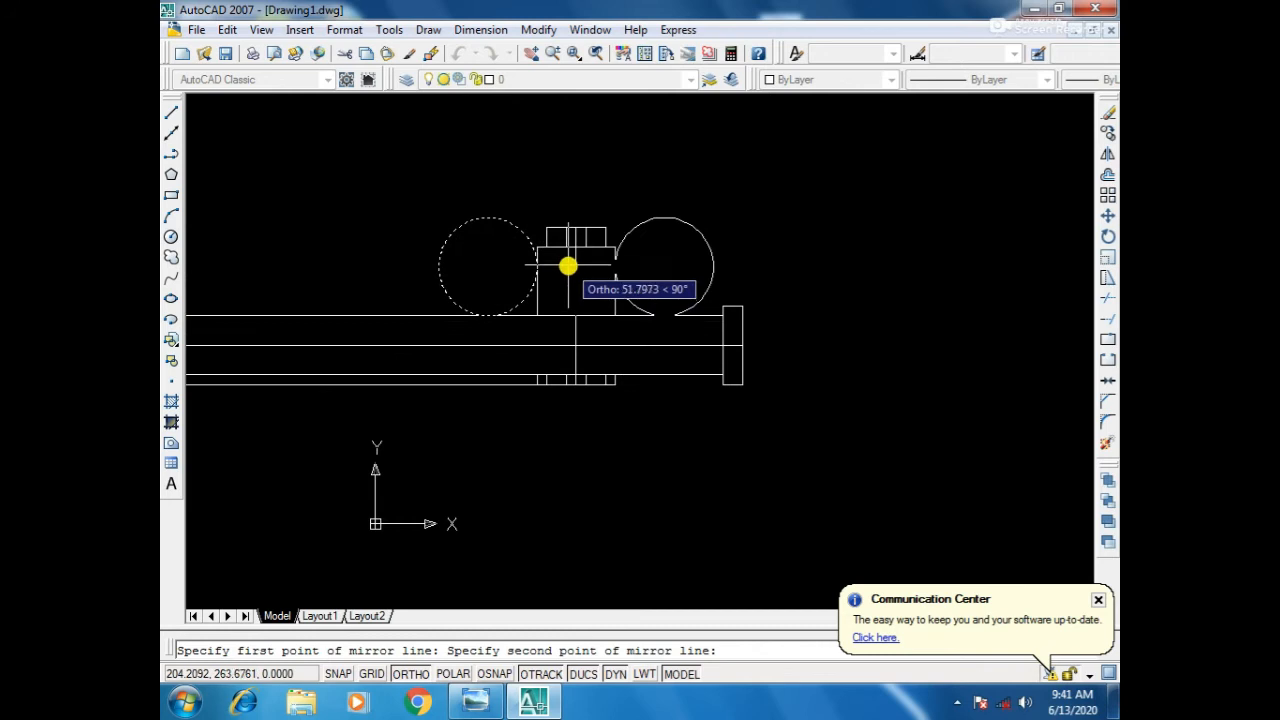
click(574, 248)
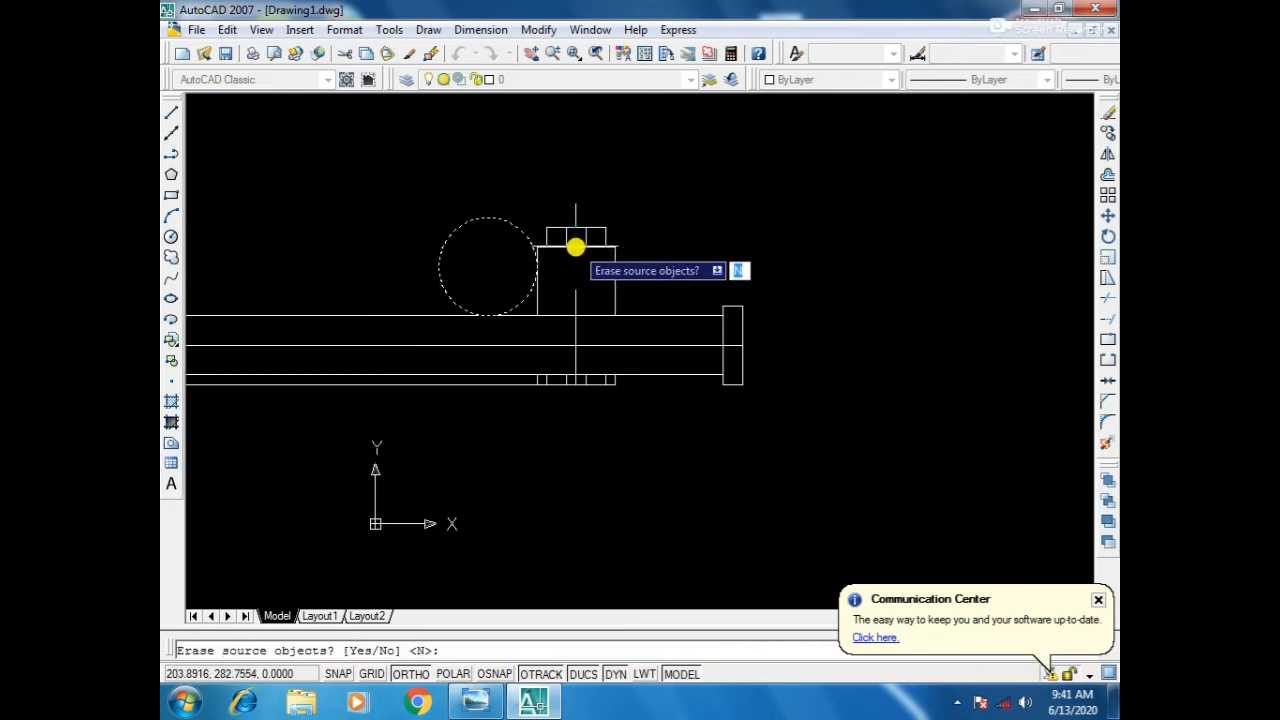
key(Return)
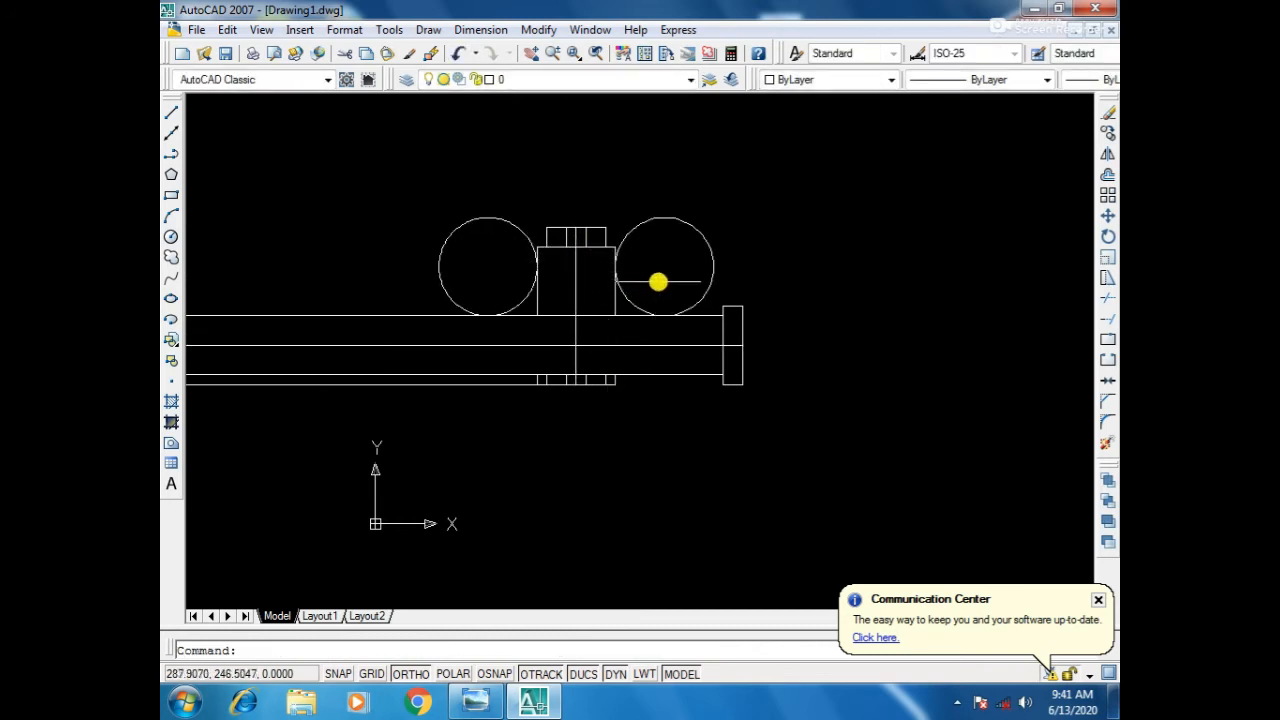
Trim both circles to the concave arcs joining the neck to the body.
text(t)
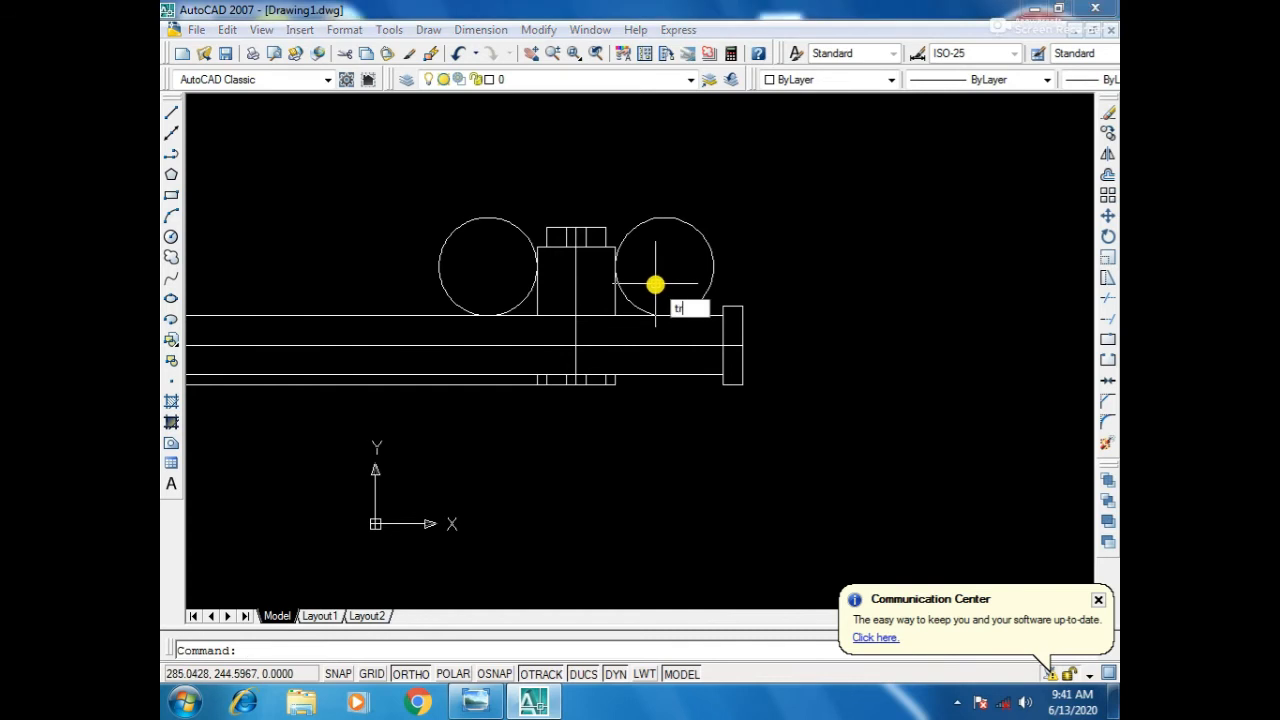
text(r)
key(Return)
key(Return)
click(686, 221)
click(458, 229)
Trim the body's upper line and the neck's side lines at the corners behind both arcs.
click(625, 317)
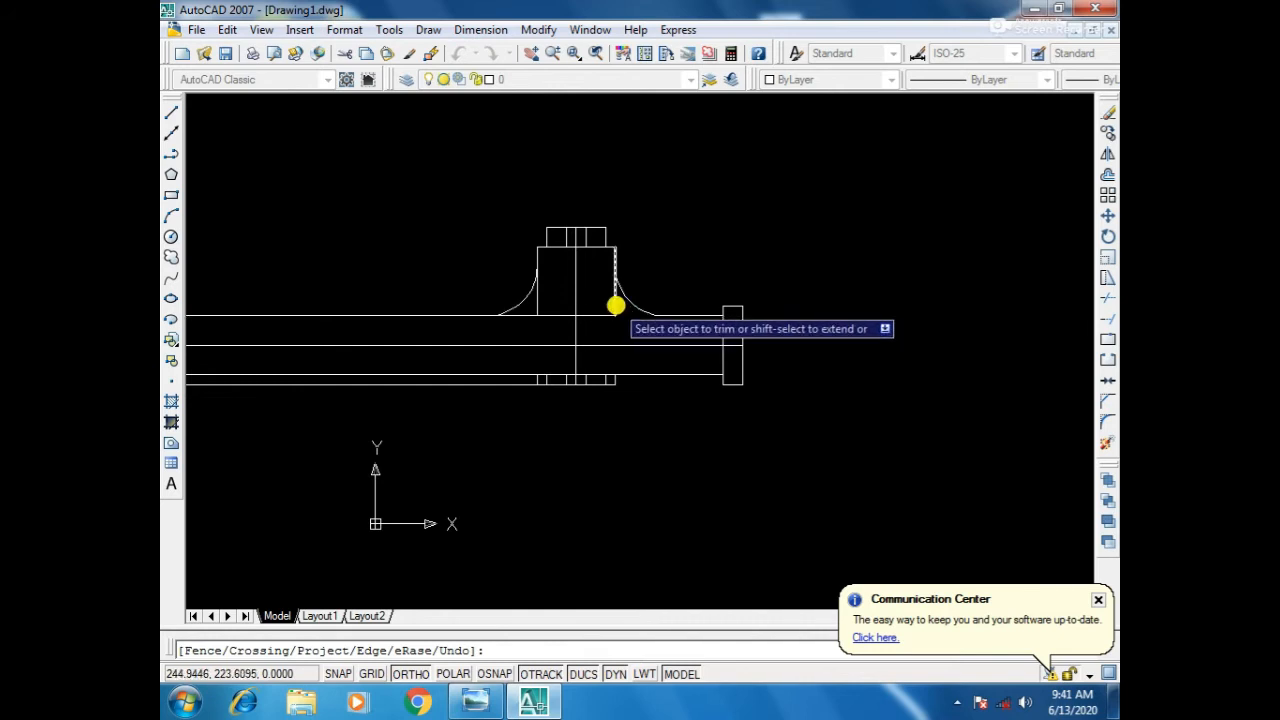
click(615, 305)
key(Return)
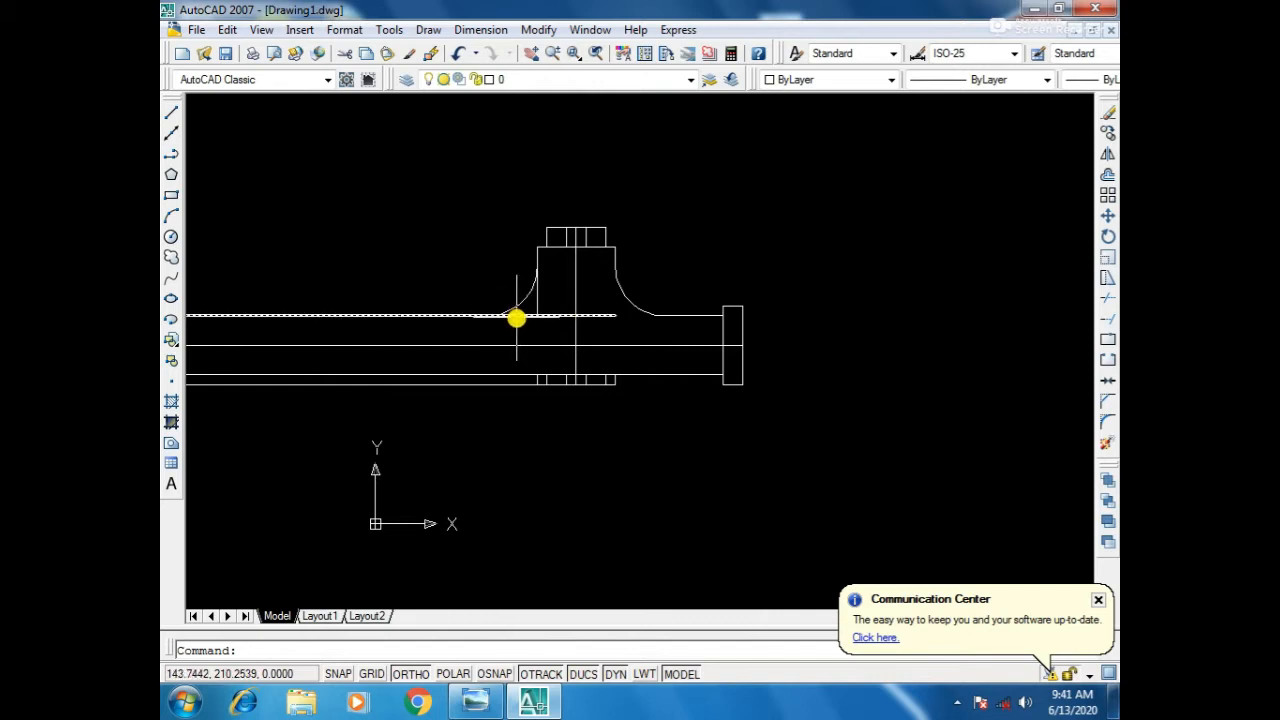
key(Return)
click(522, 315)
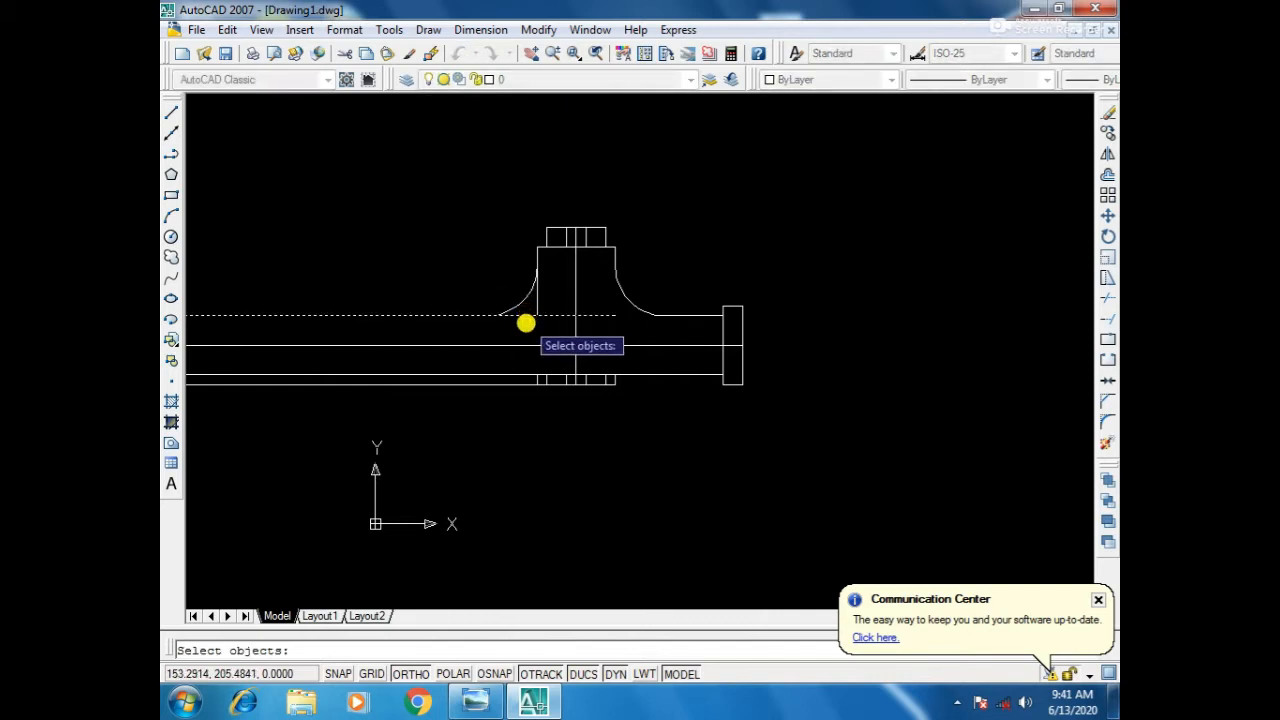
key(Return)
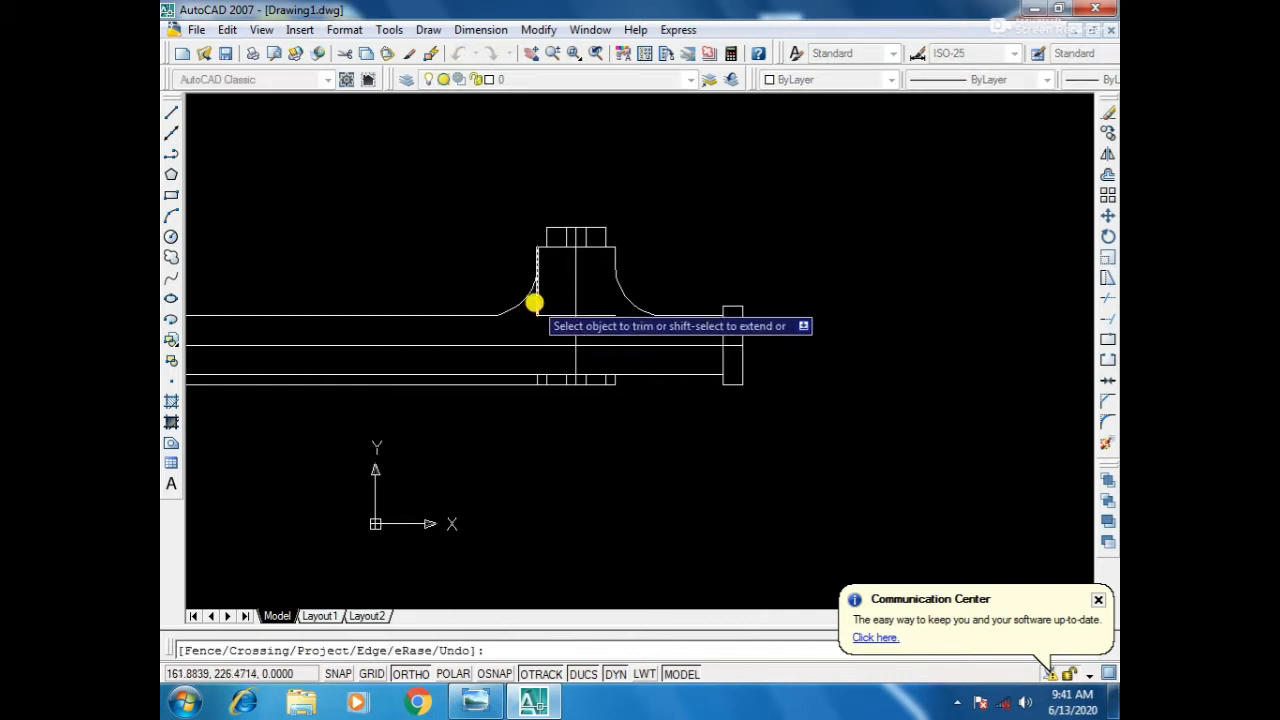
key(Return)
Delete the leftover horizontal line across the base of the neck.
click(546, 315)
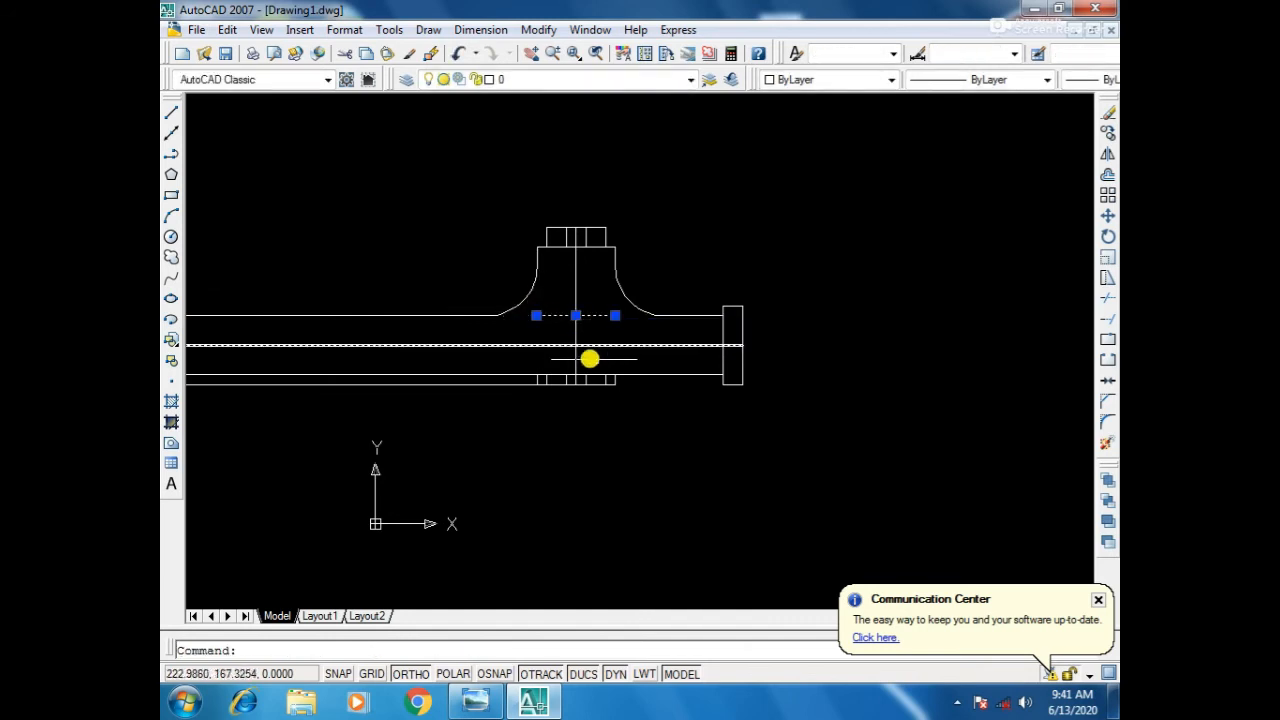
key(Delete)
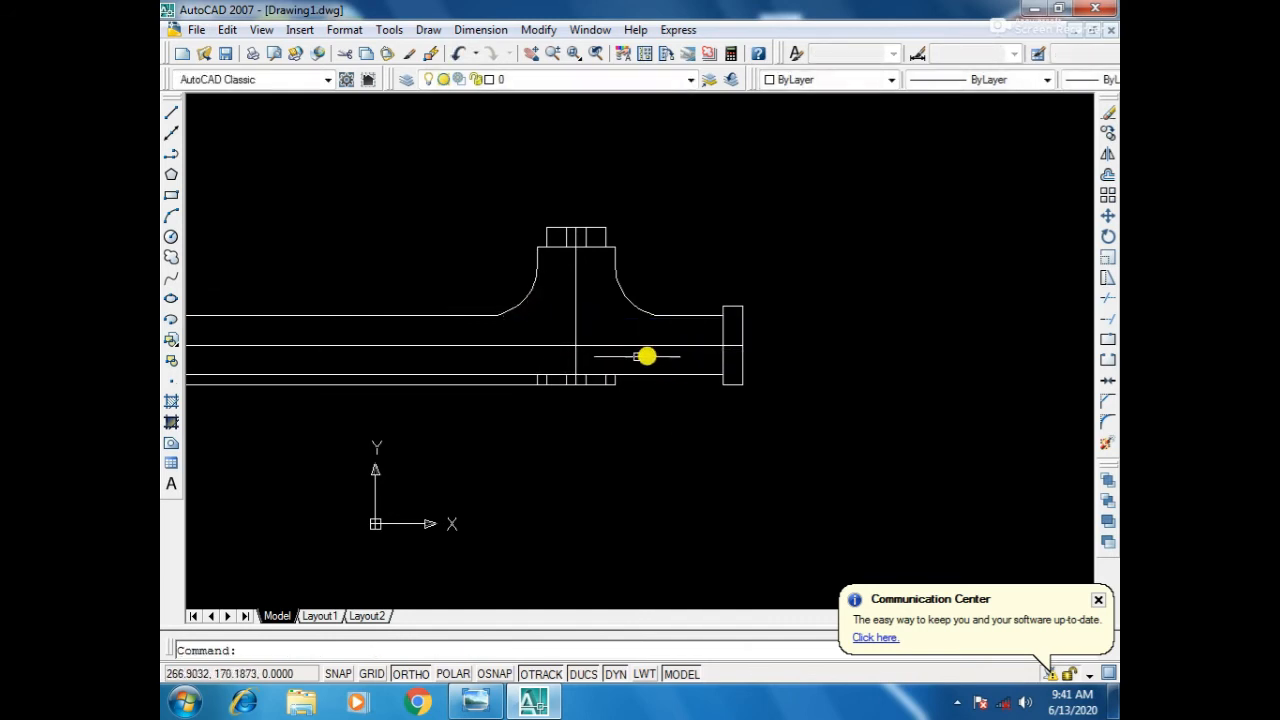
scroll(570, 358, down, 1)
scroll(649, 331, up, 2)
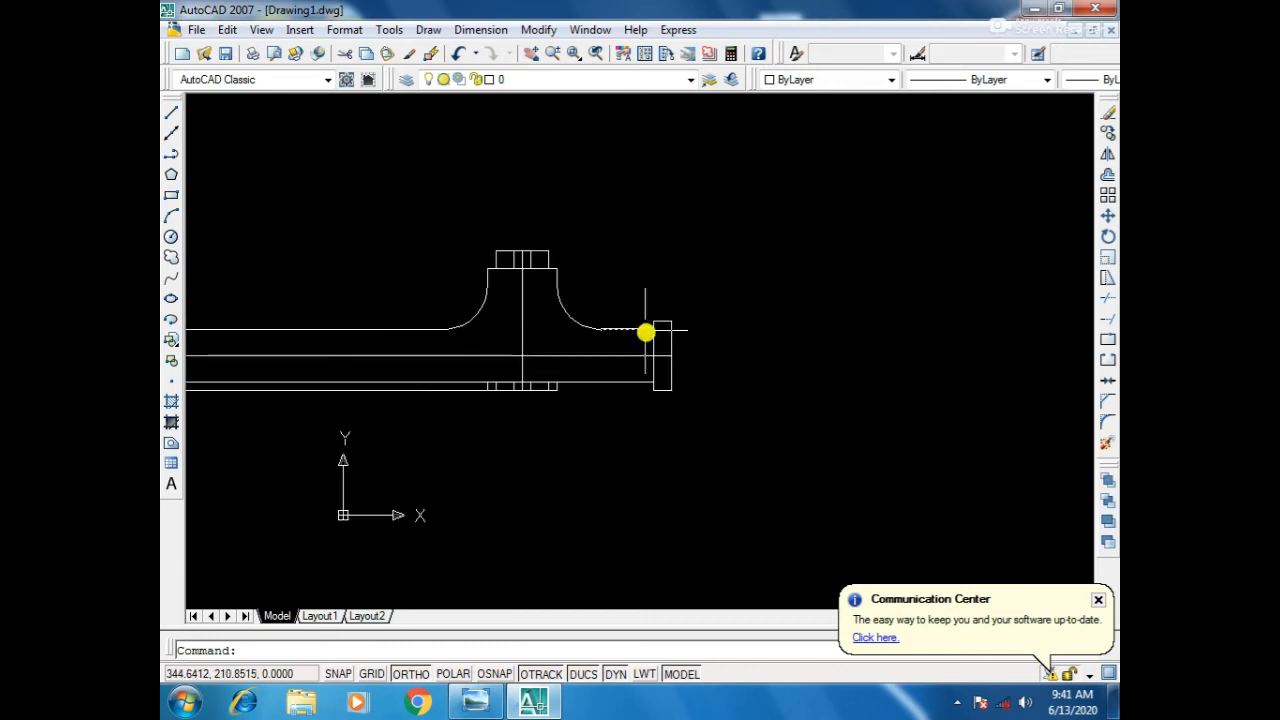
Examine the reference image for the radii and spacing of the lower boss, the spout and the end flange.
scroll(590, 340, up, 2)
middle_drag(512, 334, 578, 381)
scroll(698, 405, up, 5)
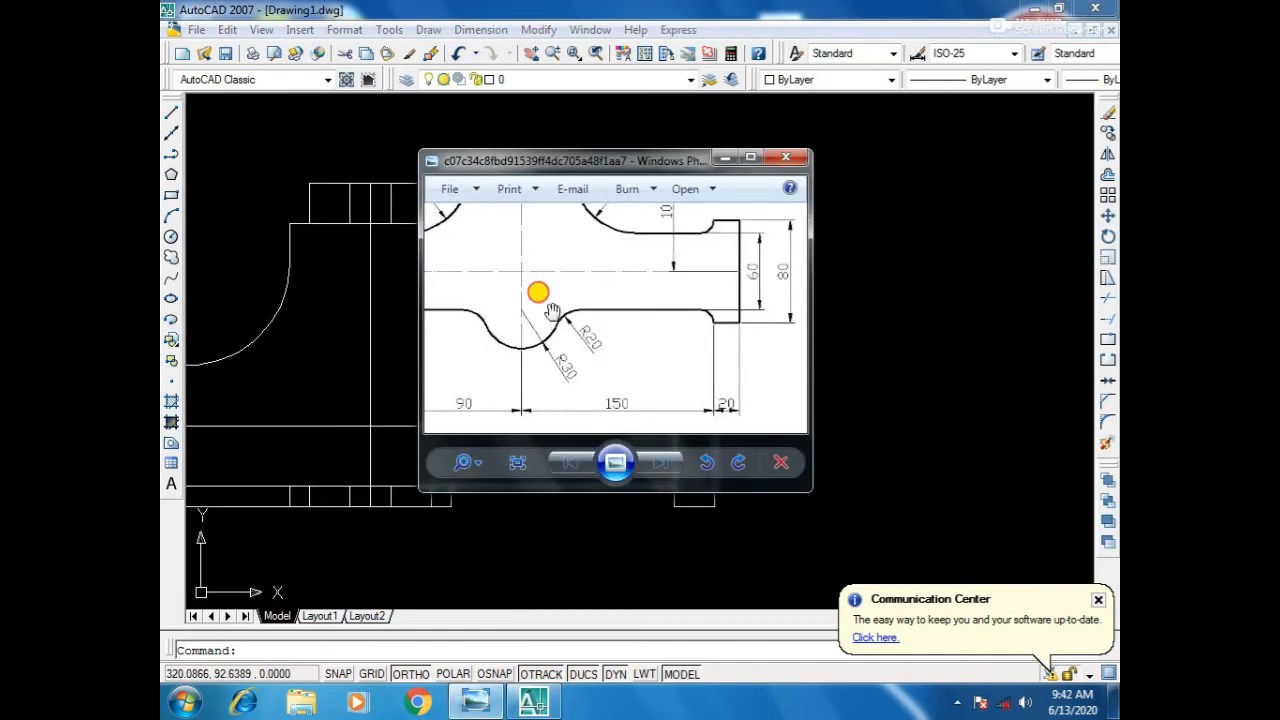
mouse_move(552, 312)
mouse_down()
mouse_move(651, 297)
mouse_move(683, 306)
mouse_move(680, 406)
mouse_move(678, 302)
mouse_up()
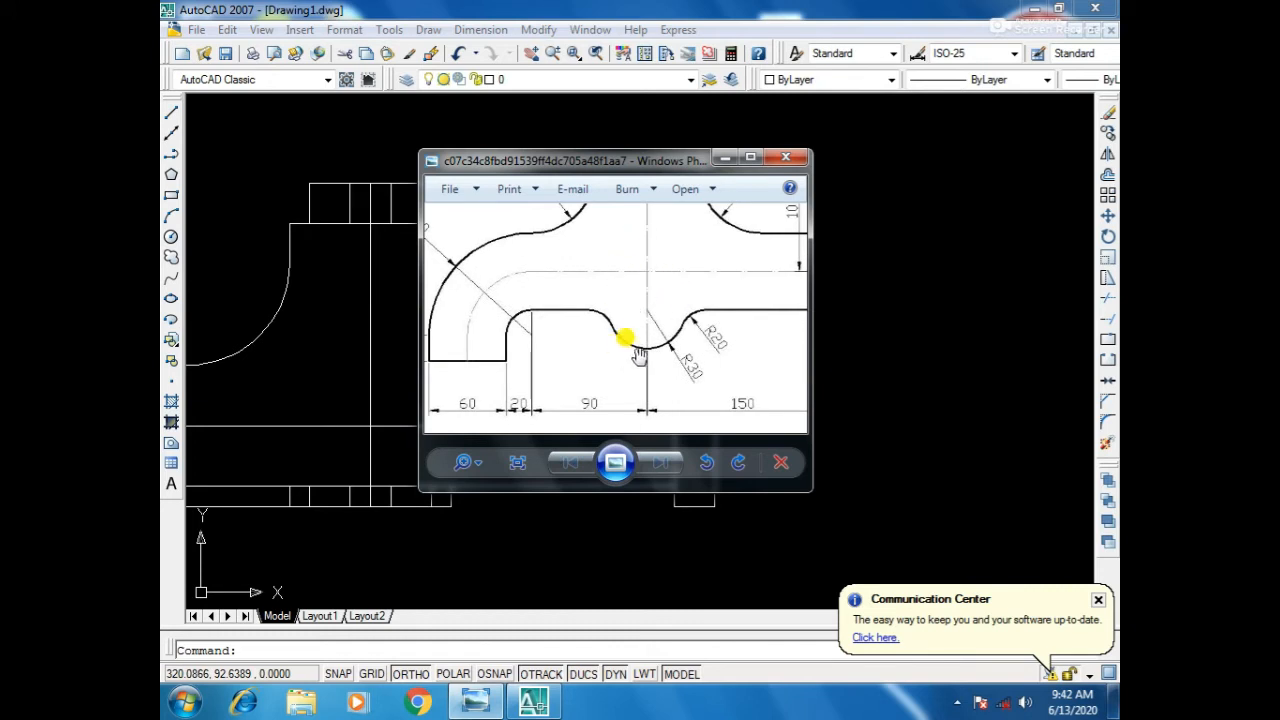
drag(740, 314, 707, 313)
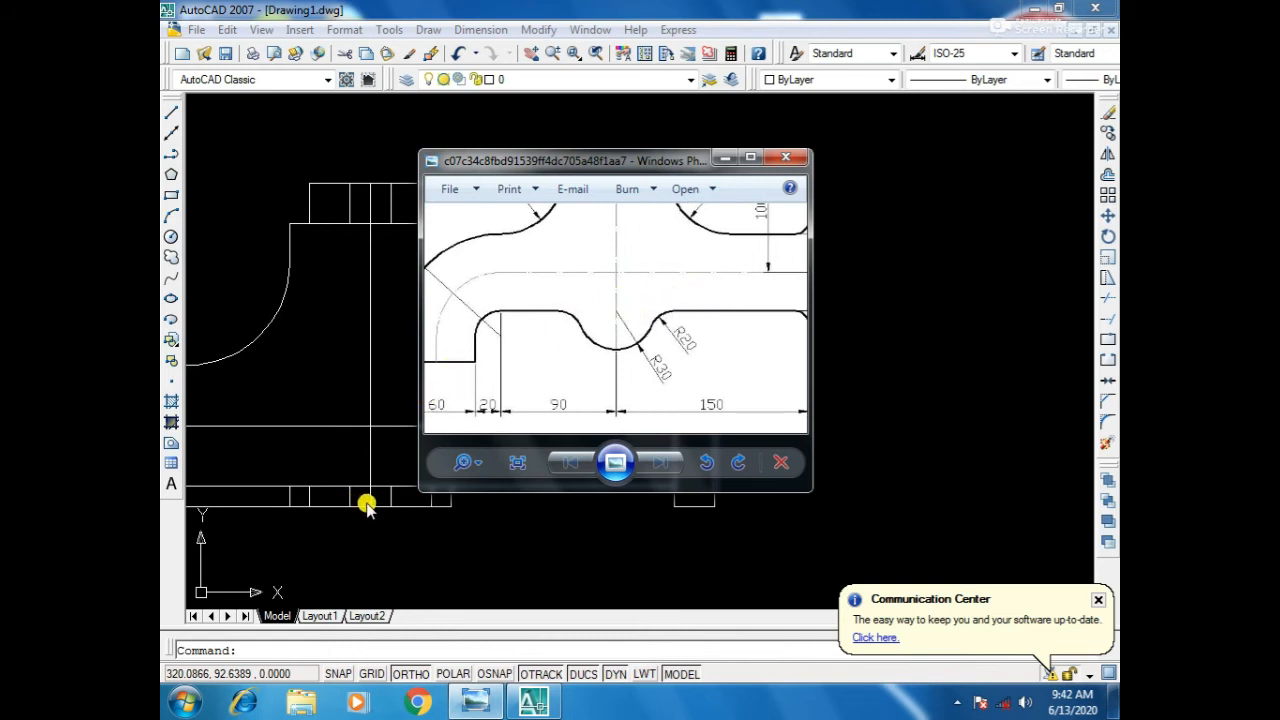
drag(658, 352, 443, 343)
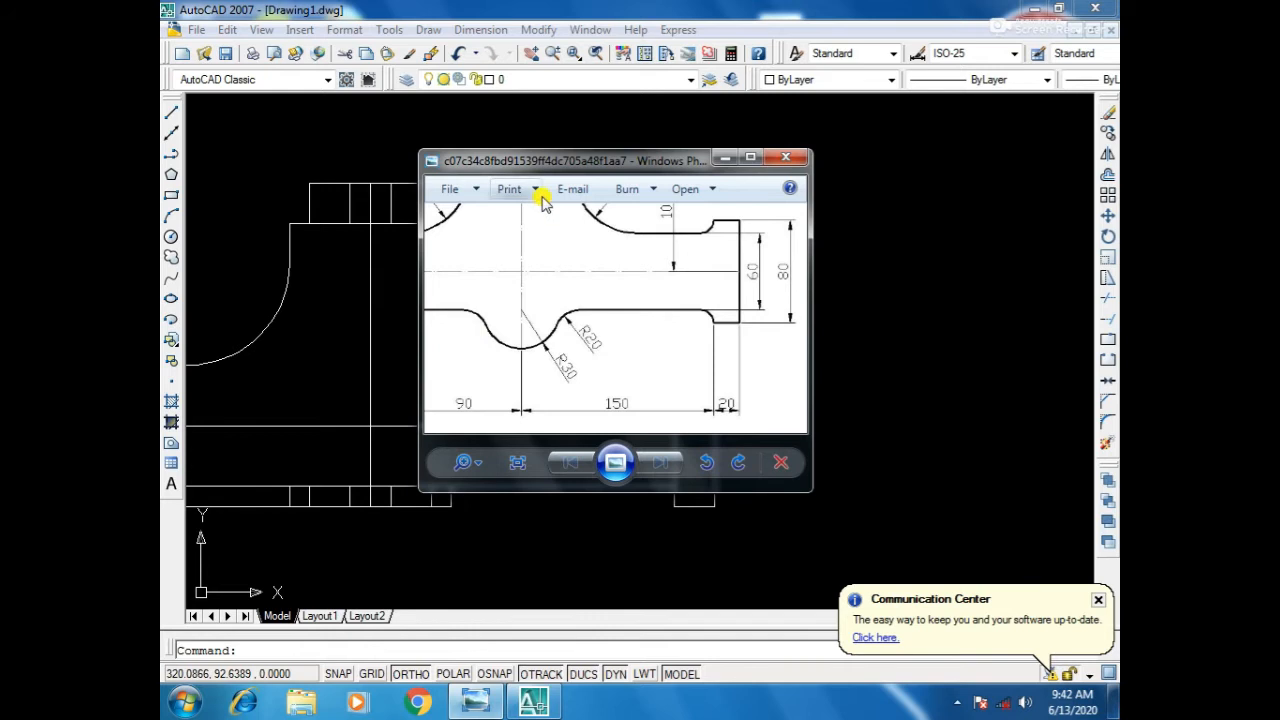
drag(560, 163, 864, 149)
click(415, 500)
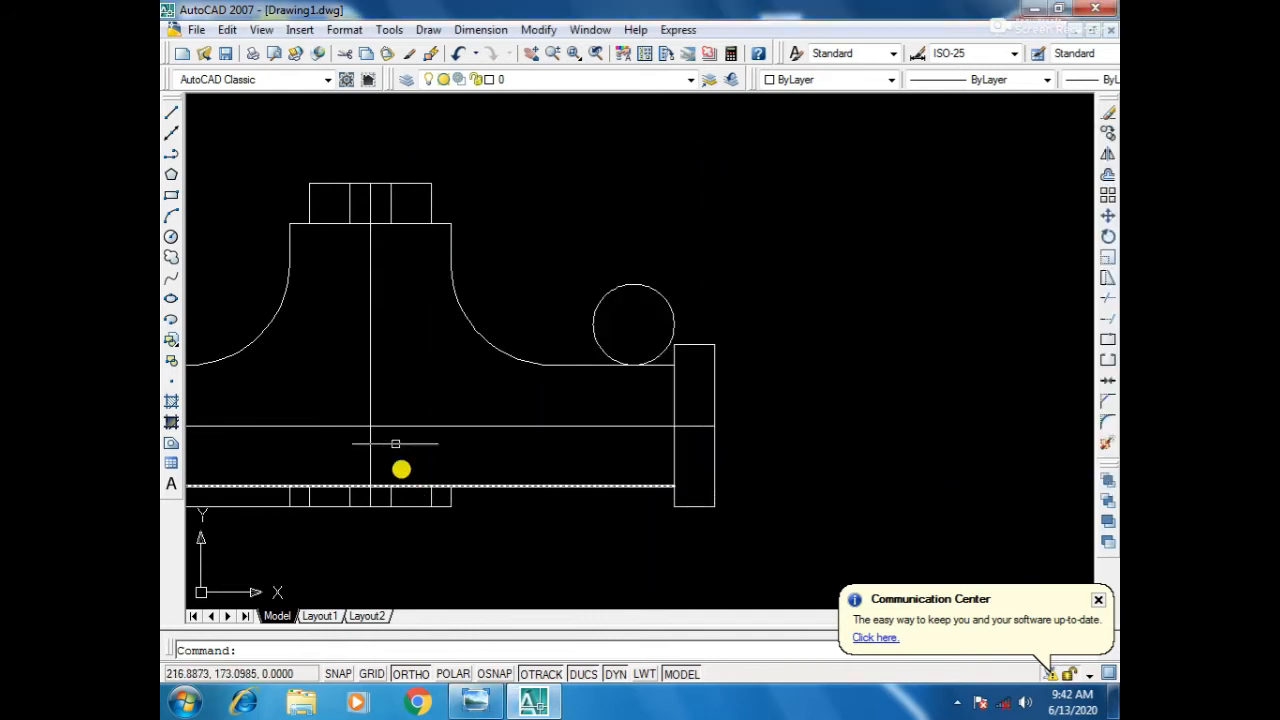
Delete the leftover short vertical lines and the horizontal line below the body's lower line under the neck.
middle_drag(385, 357, 625, 235)
click(752, 382)
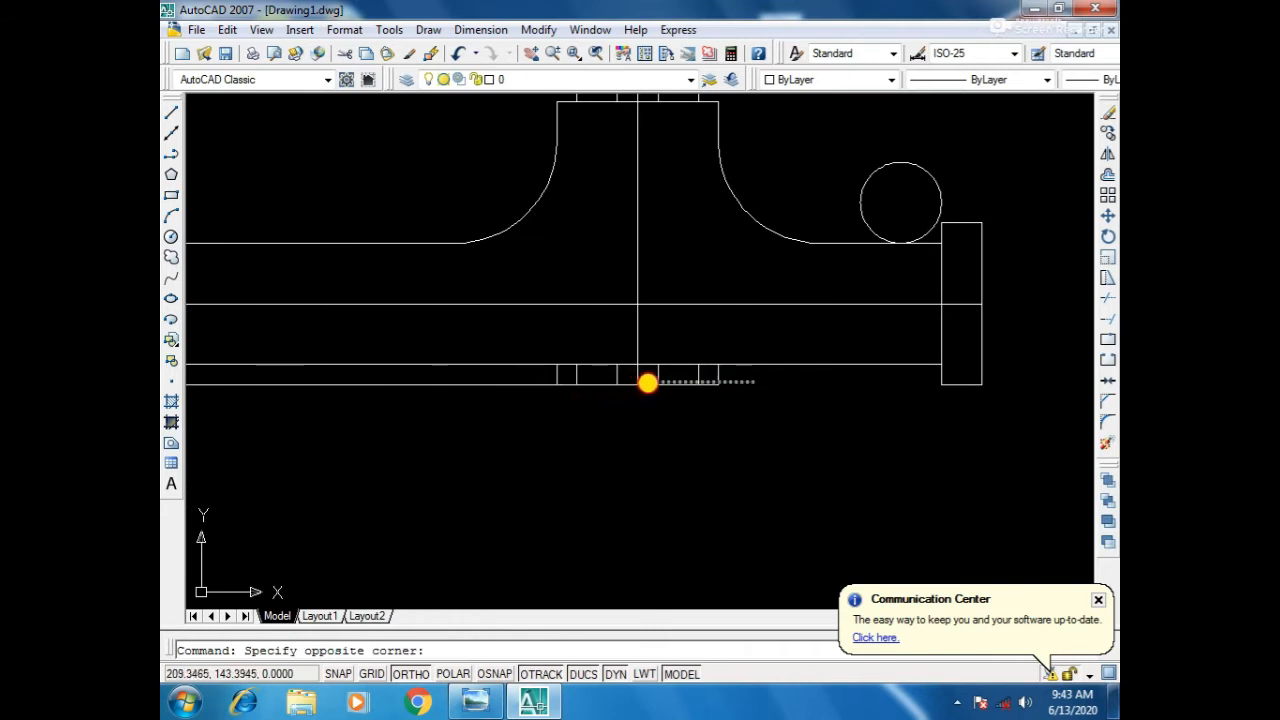
click(644, 389)
key(Delete)
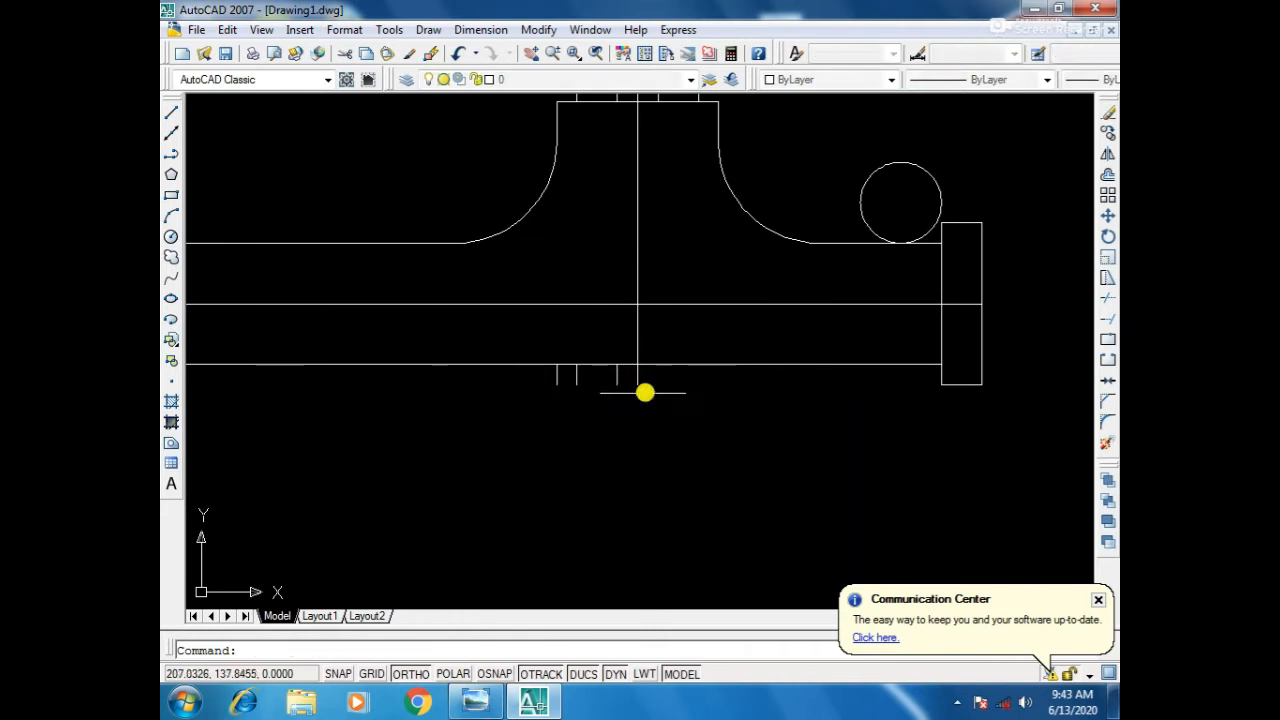
click(545, 386)
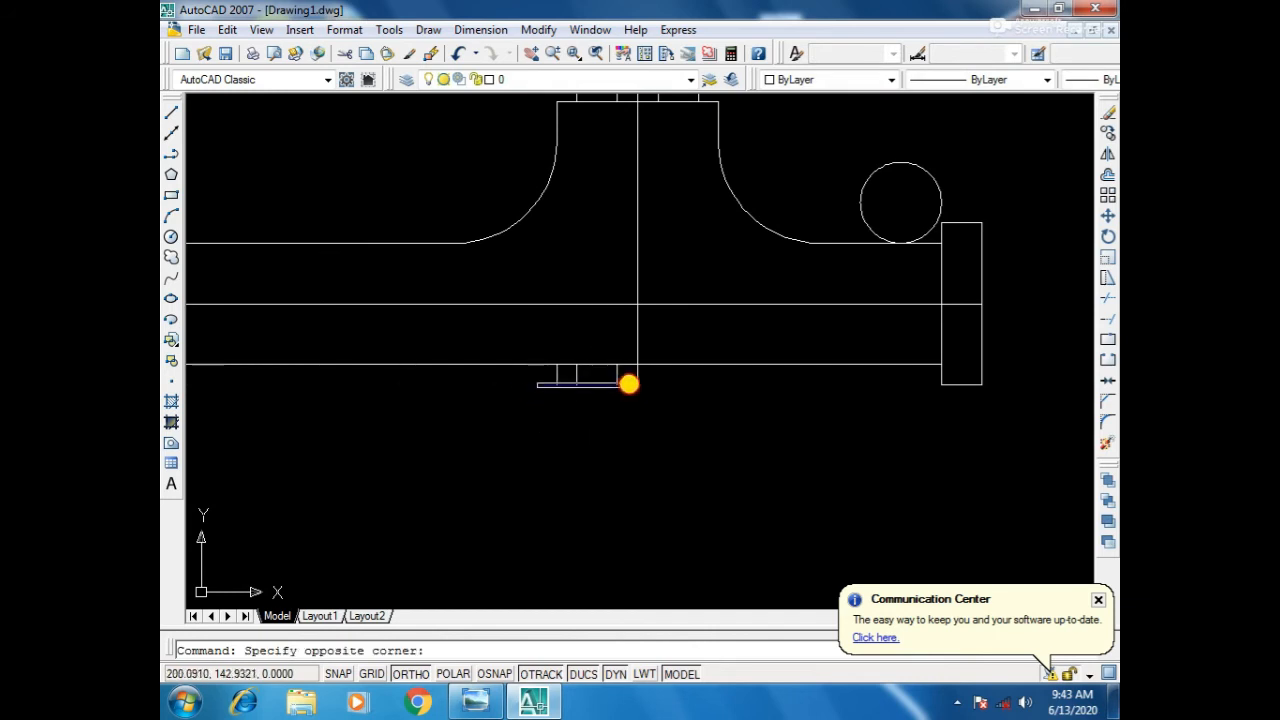
click(624, 376)
click(617, 378)
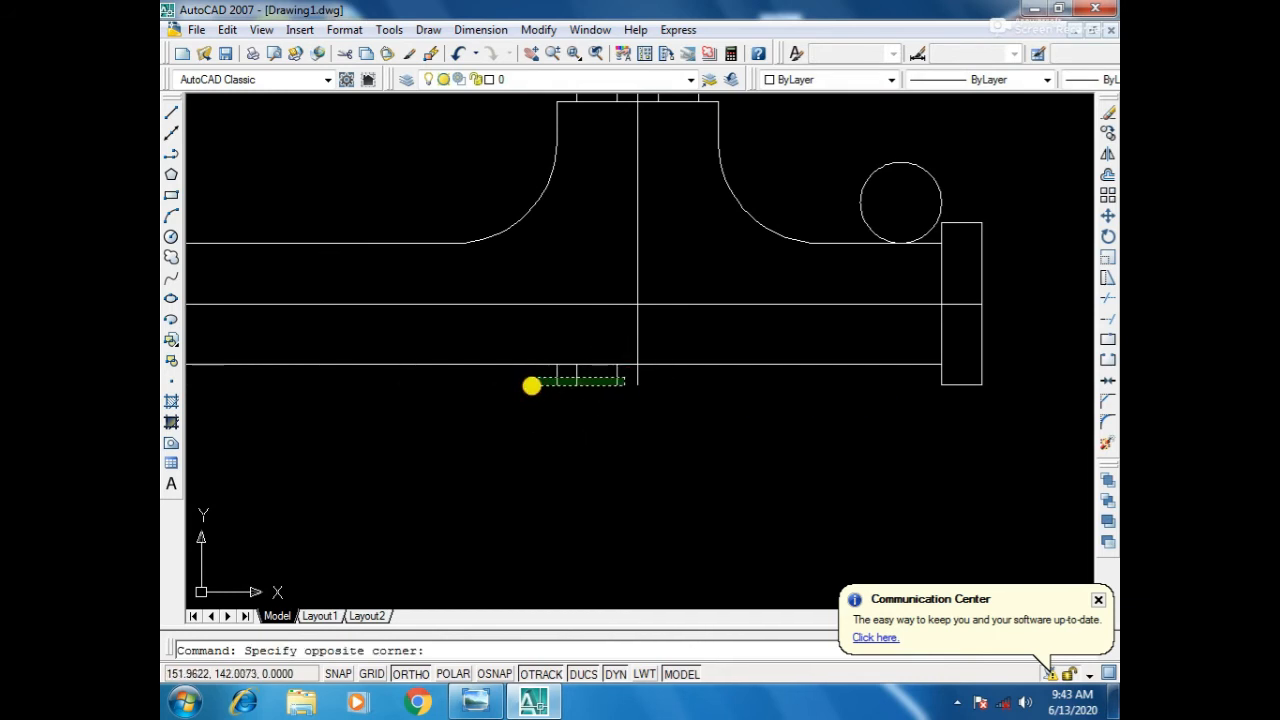
click(531, 392)
key(Delete)
scroll(651, 403, up, 3)
scroll(656, 415, down, 5)
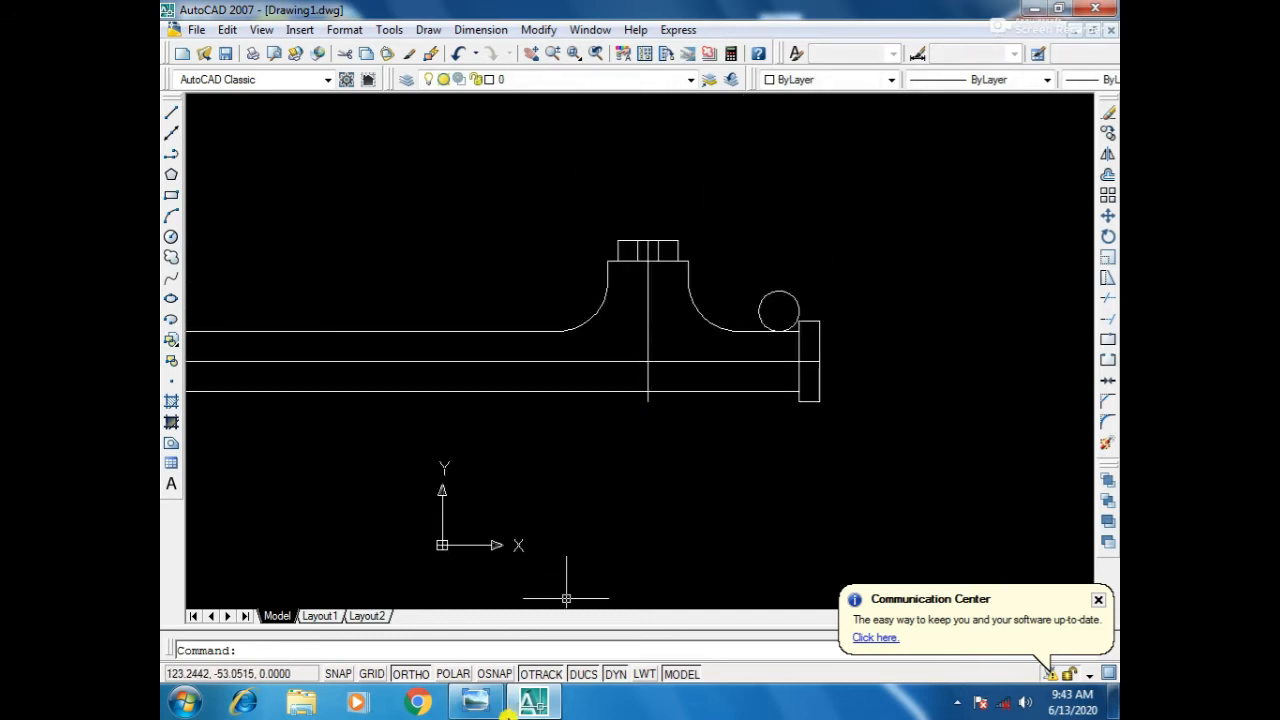
Check the reference image and draw a radius 20 circle centred where the vertical centre line meets the body's lower line.
click(464, 704)
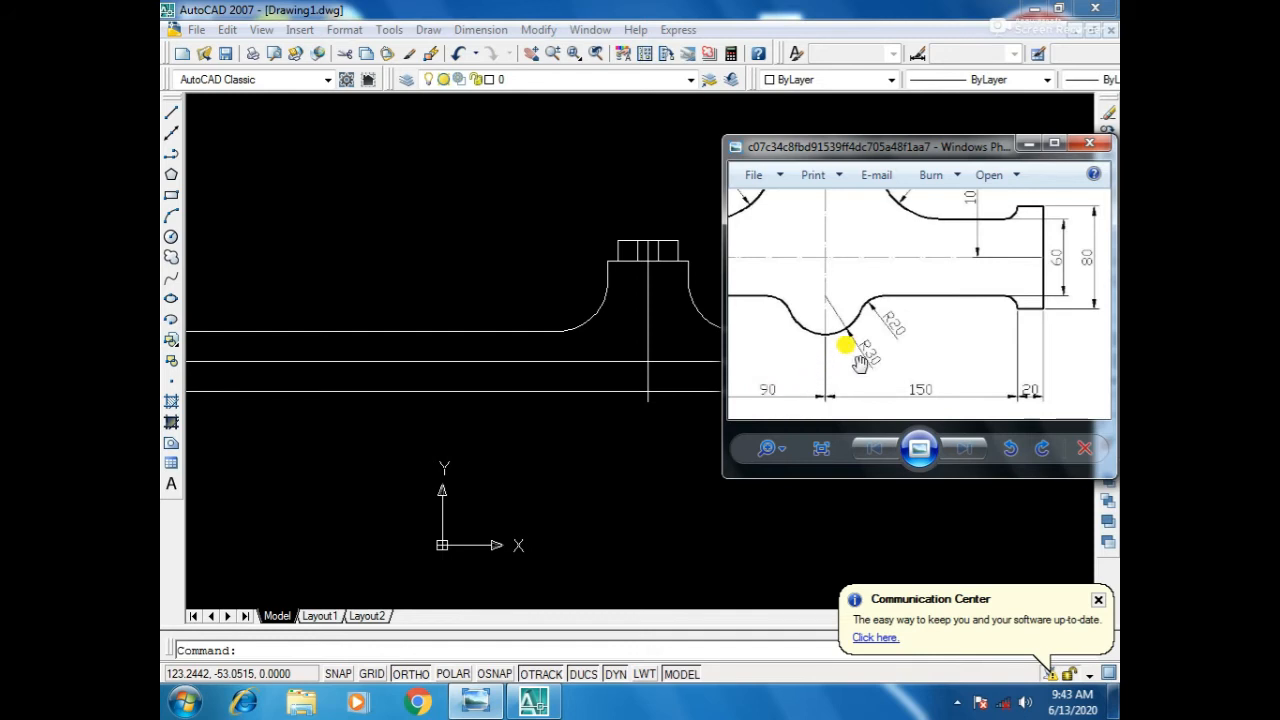
click(569, 497)
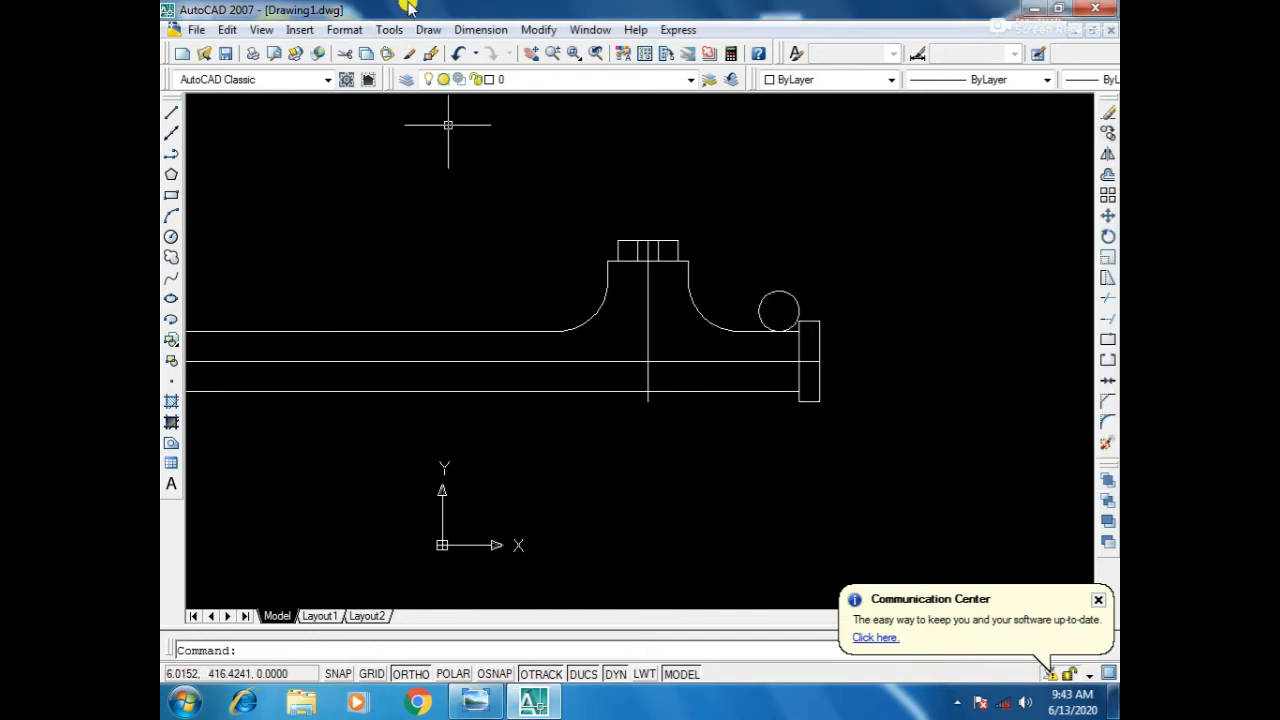
click(425, 31)
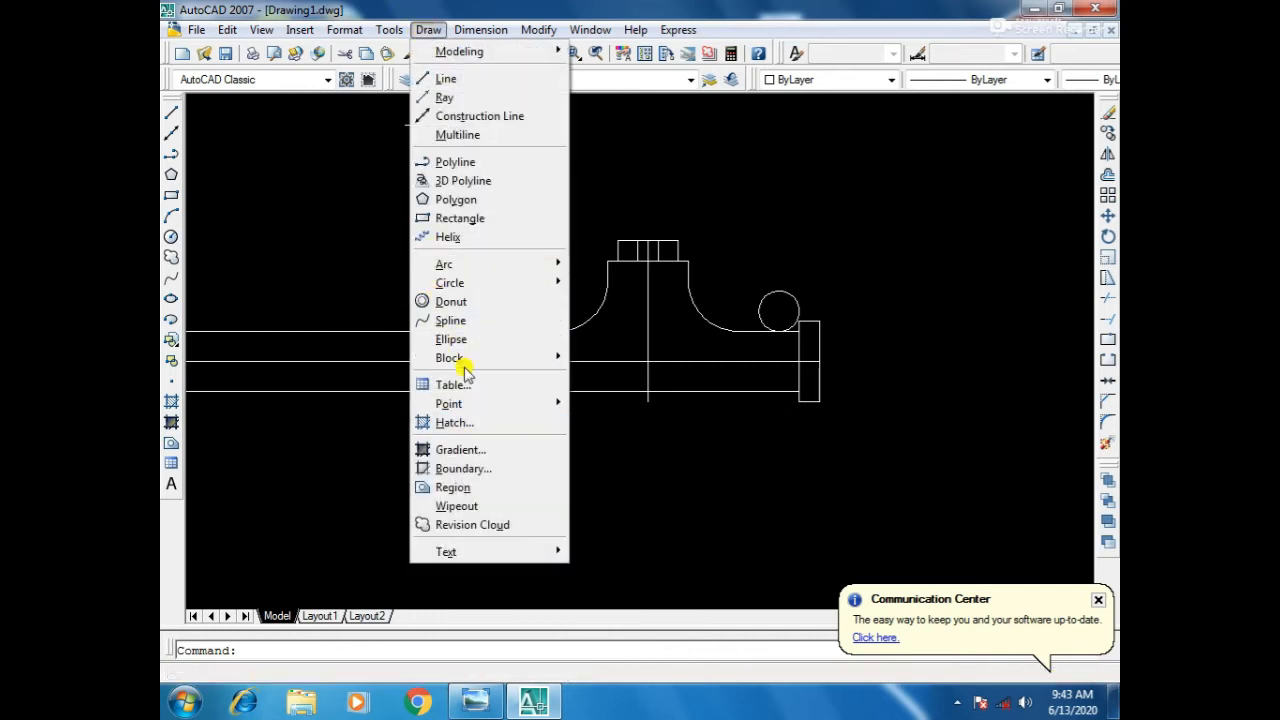
mouse_move(472, 285)
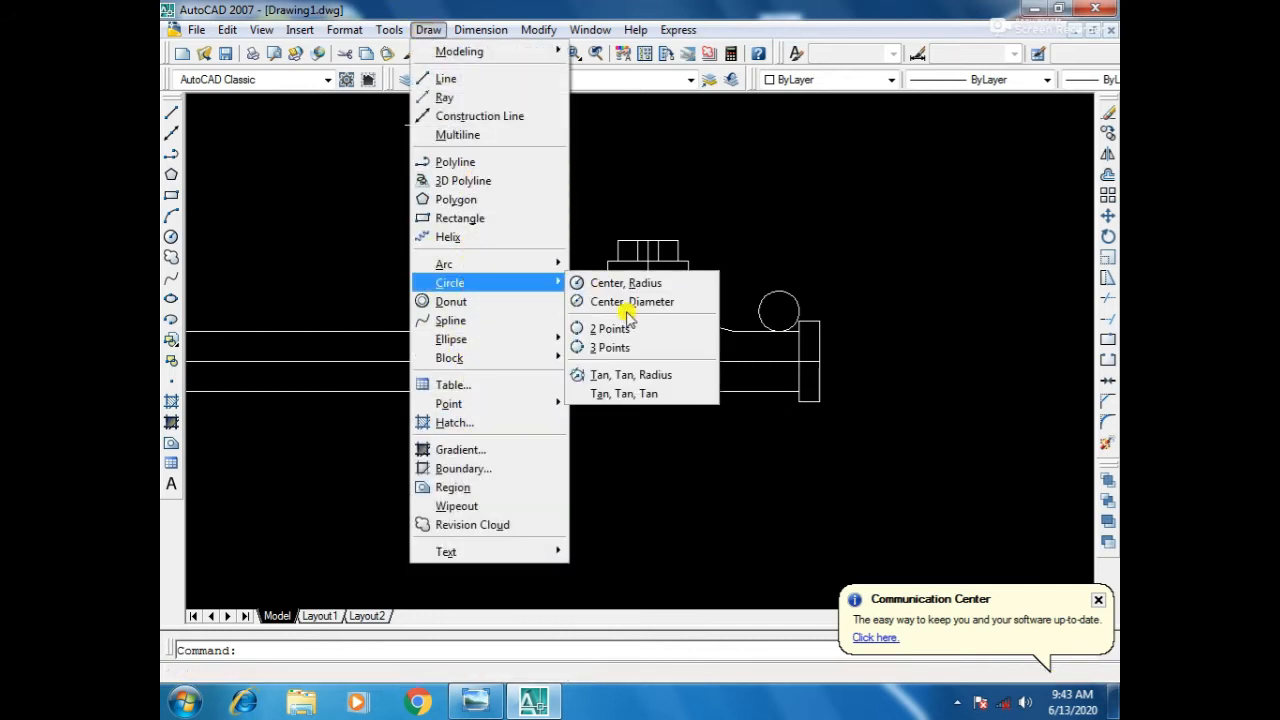
click(645, 284)
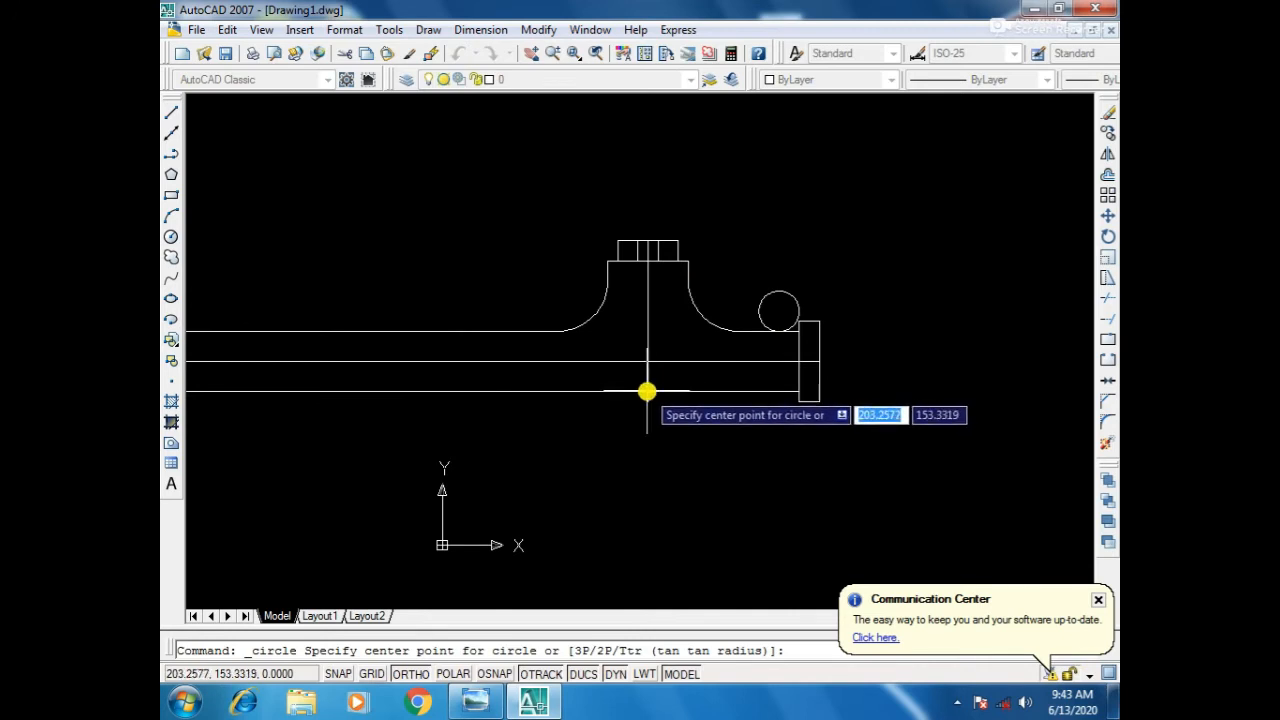
scroll(605, 440, up, 6)
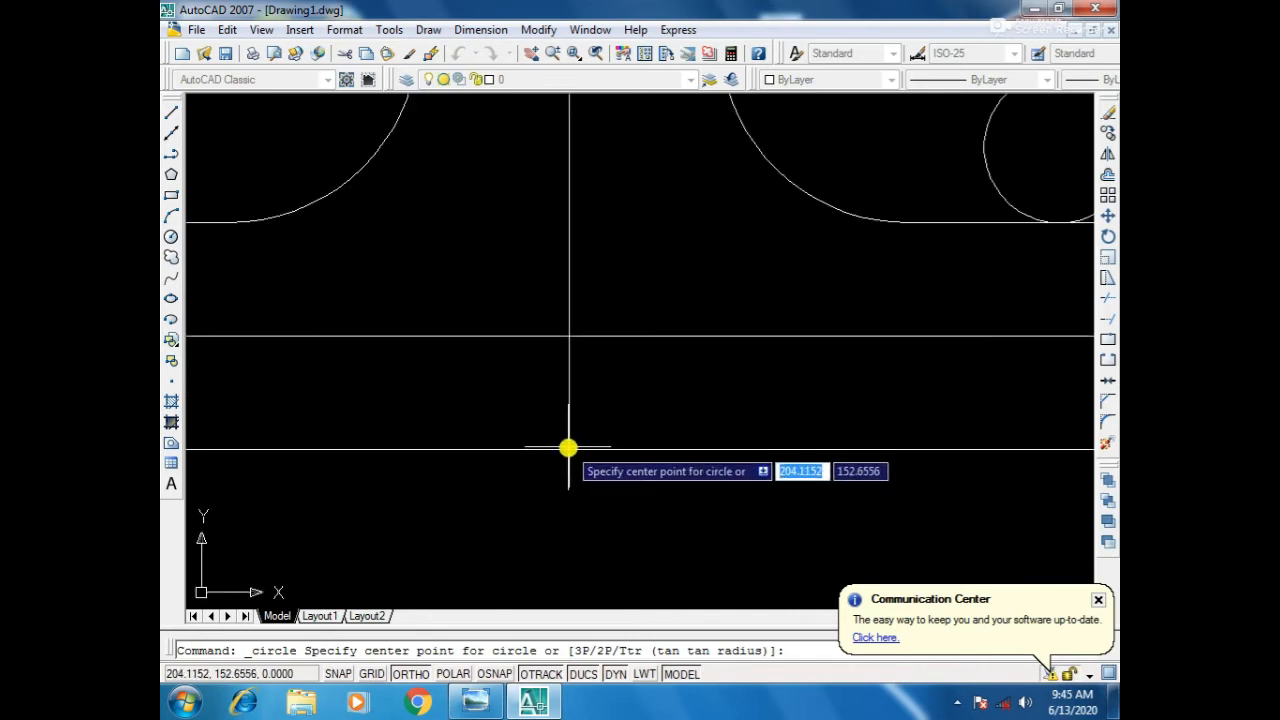
scroll(568, 451, up, 4)
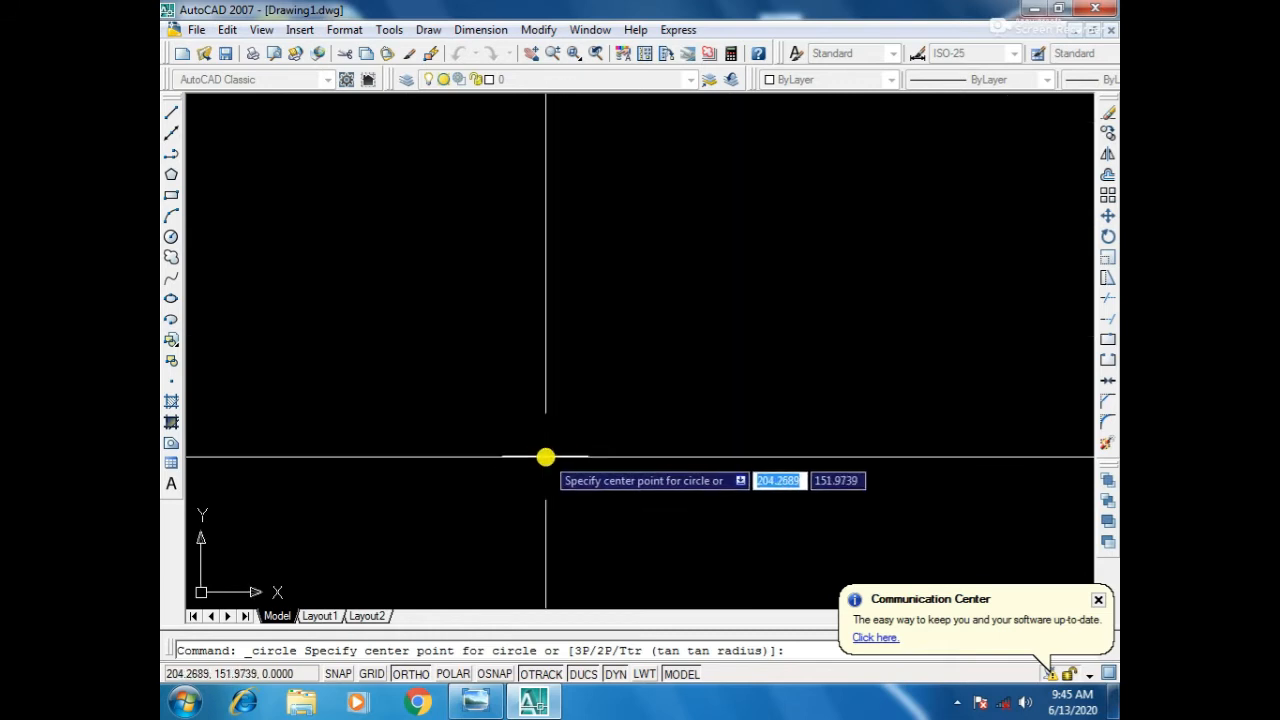
click(545, 457)
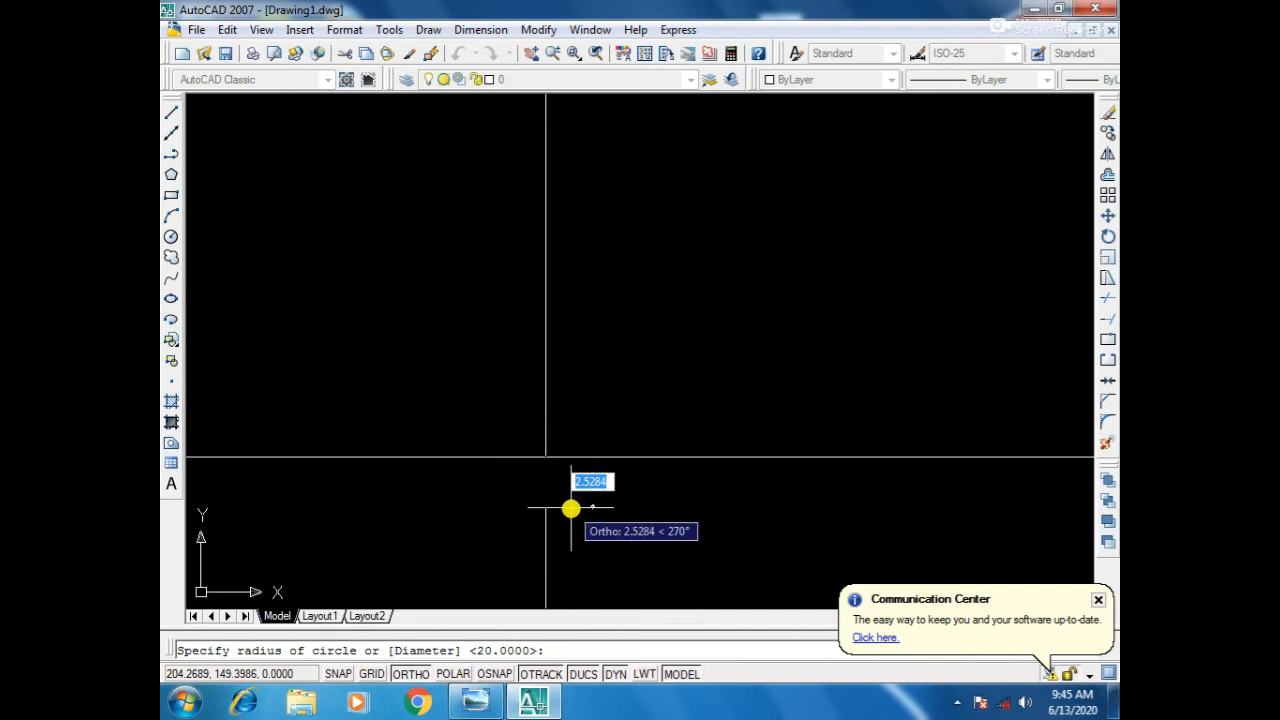
text(2)
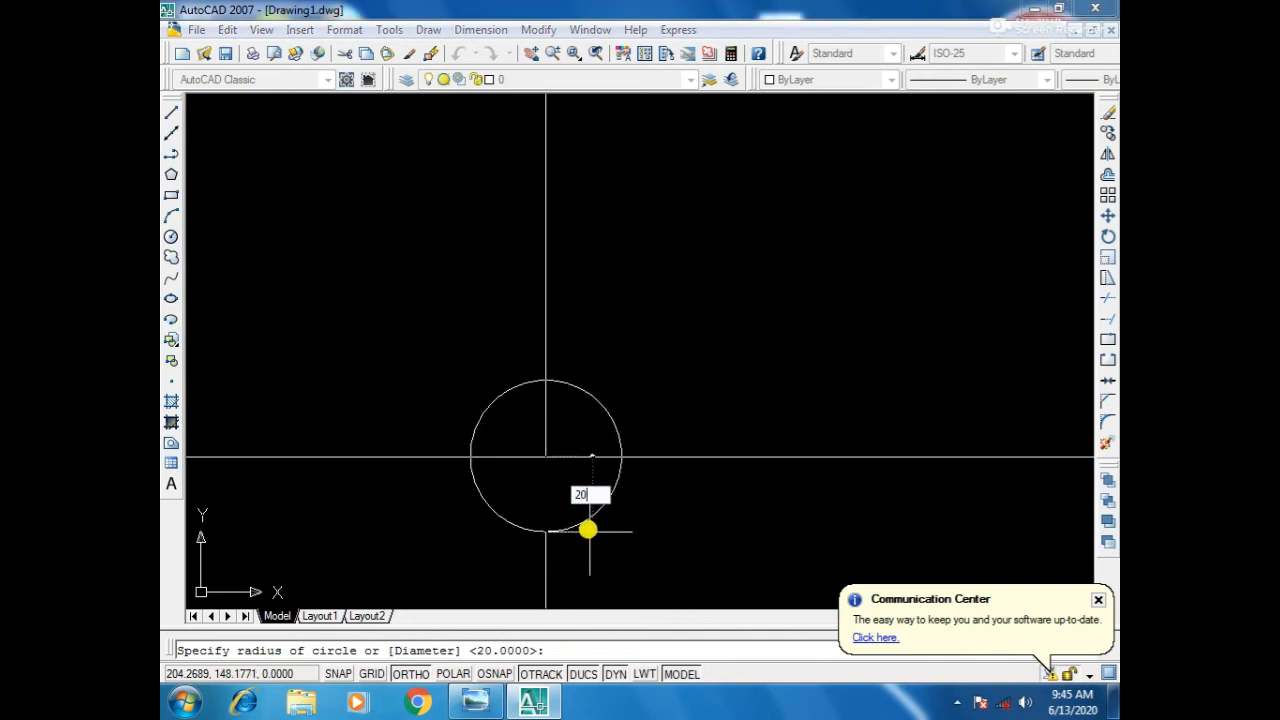
text(0)
key(Return)
scroll(605, 512, down, 10)
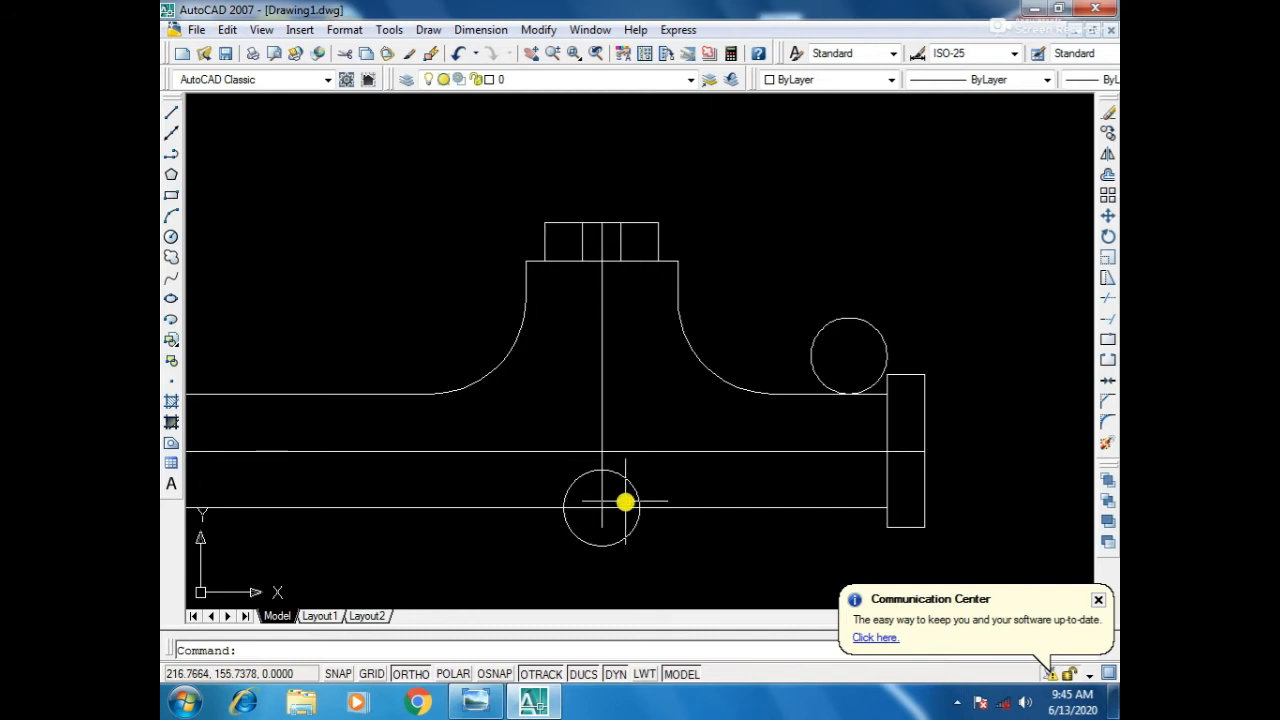
Trim the circle's upper half and the part of the body's lower line inside it to form the semicircular boss.
text(tr)
key(Return)
key(Return)
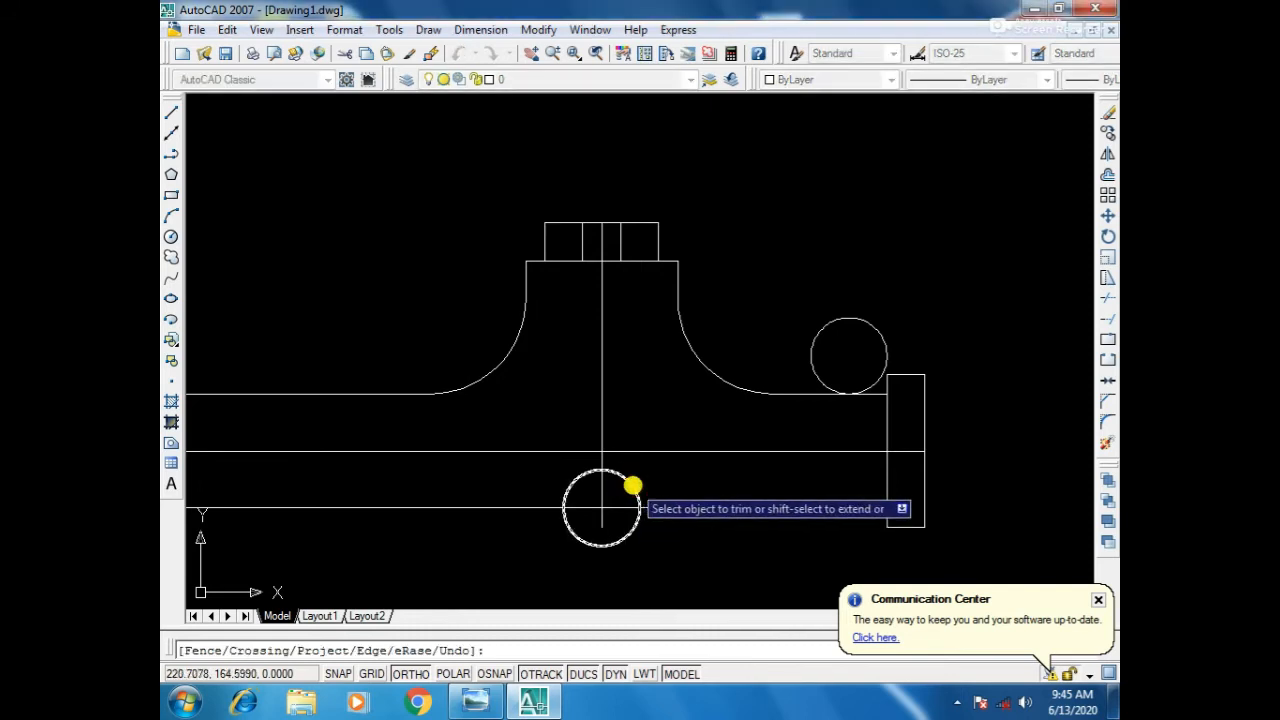
click(575, 485)
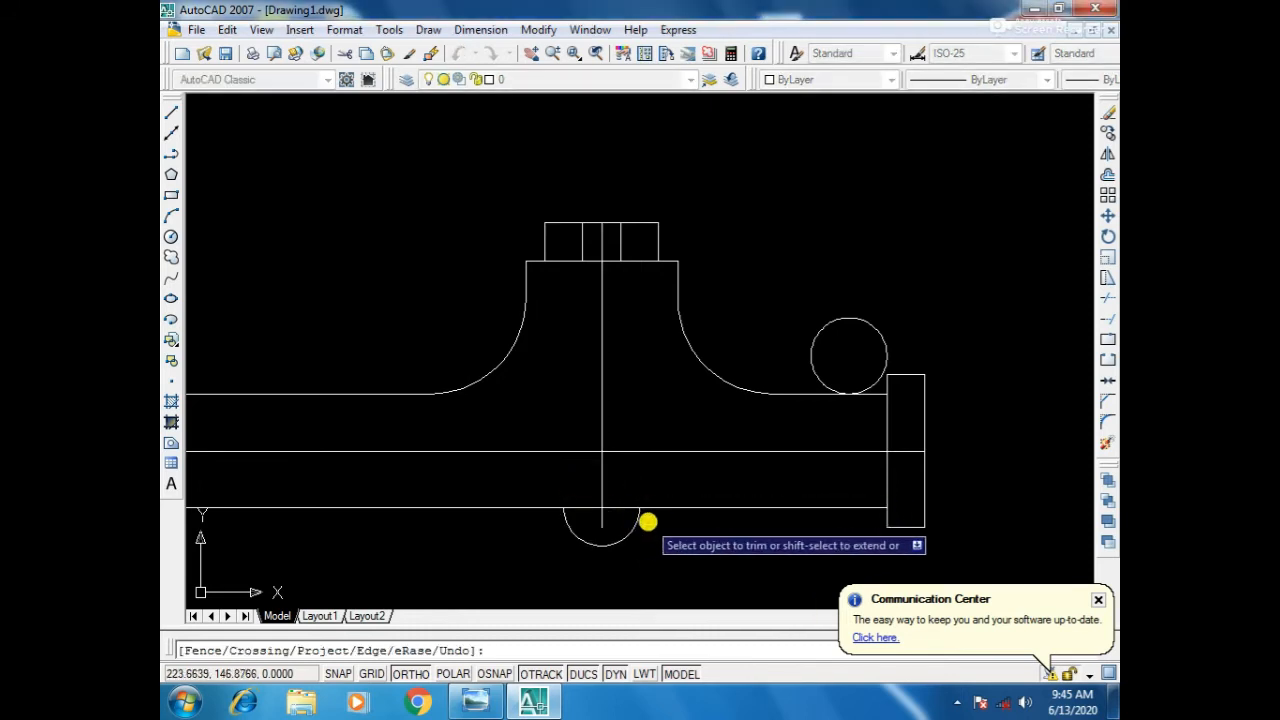
click(597, 516)
key(Return)
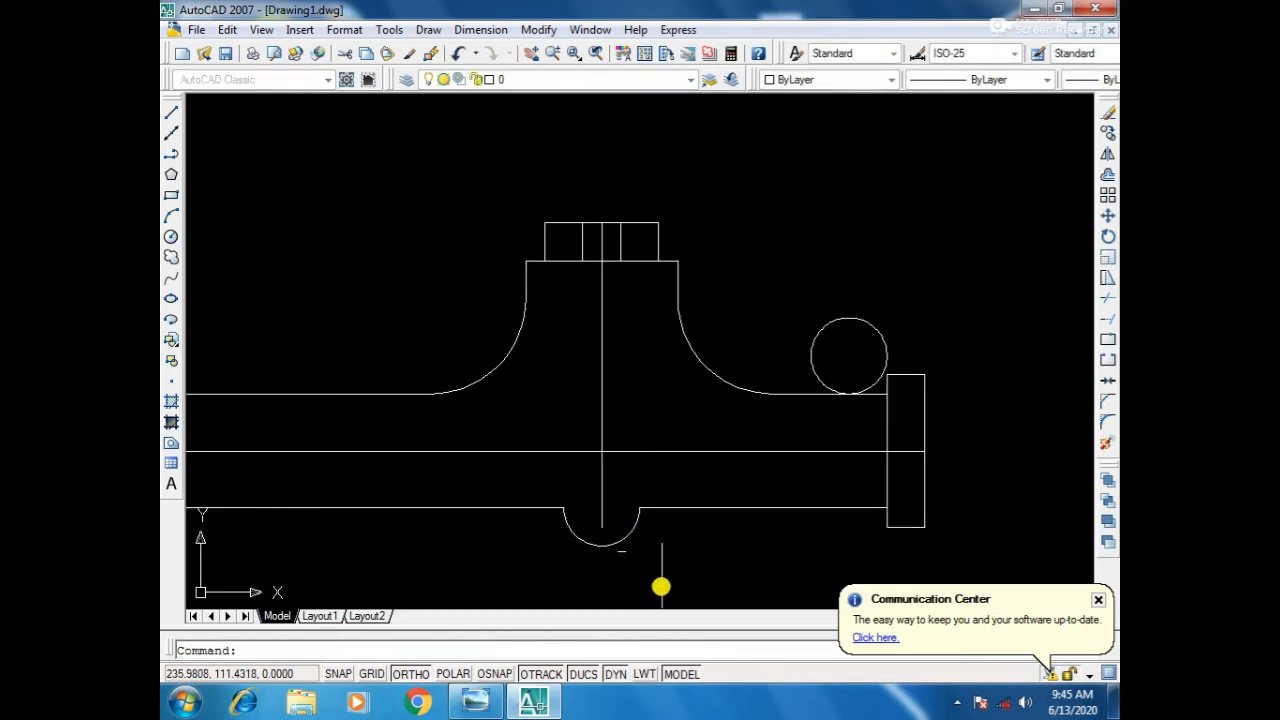
Check the reference image and draw a radius 20 circle tangent to the boss arc's right side and the body's lower line.
scroll(610, 527, up, 5)
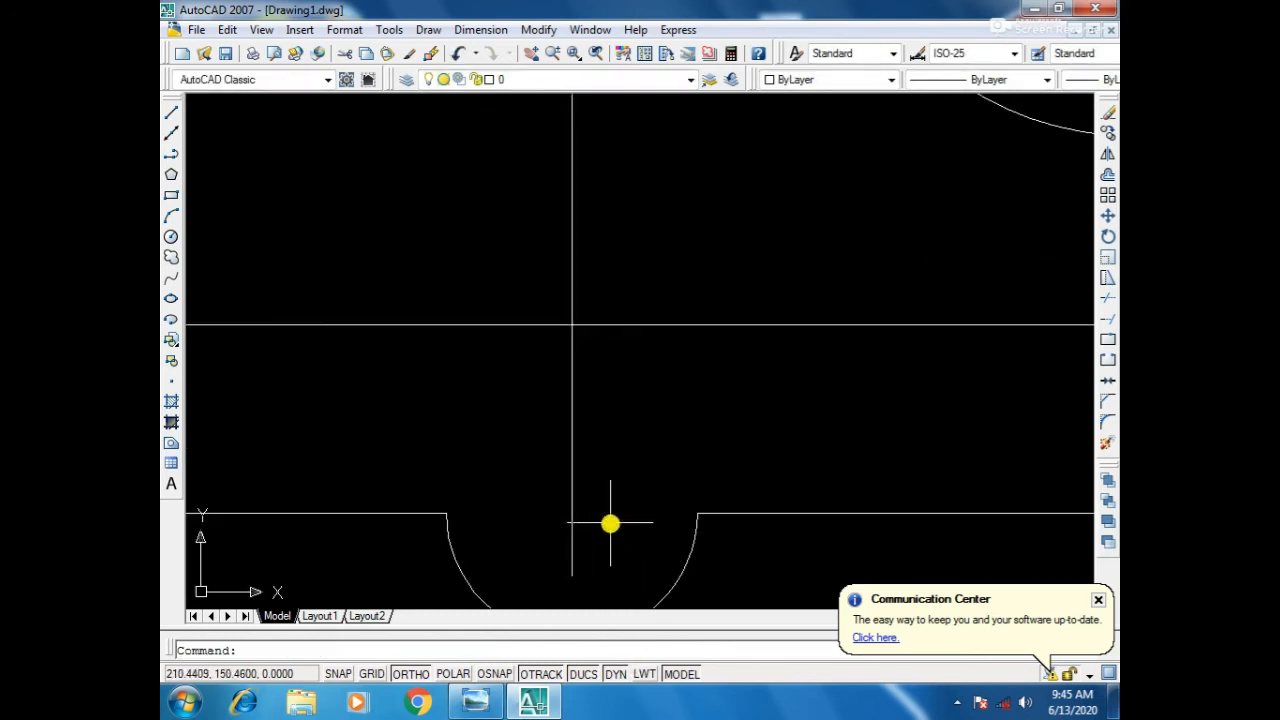
scroll(608, 520, down, 8)
scroll(610, 570, up, 6)
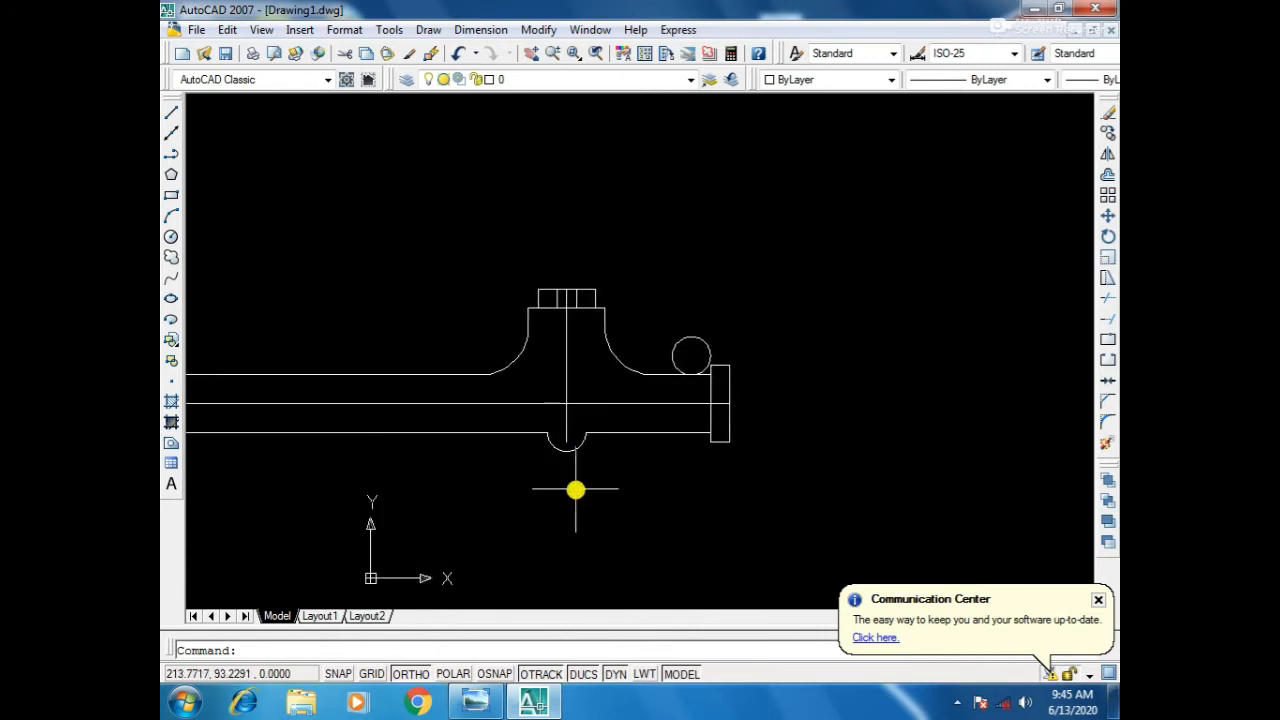
click(493, 705)
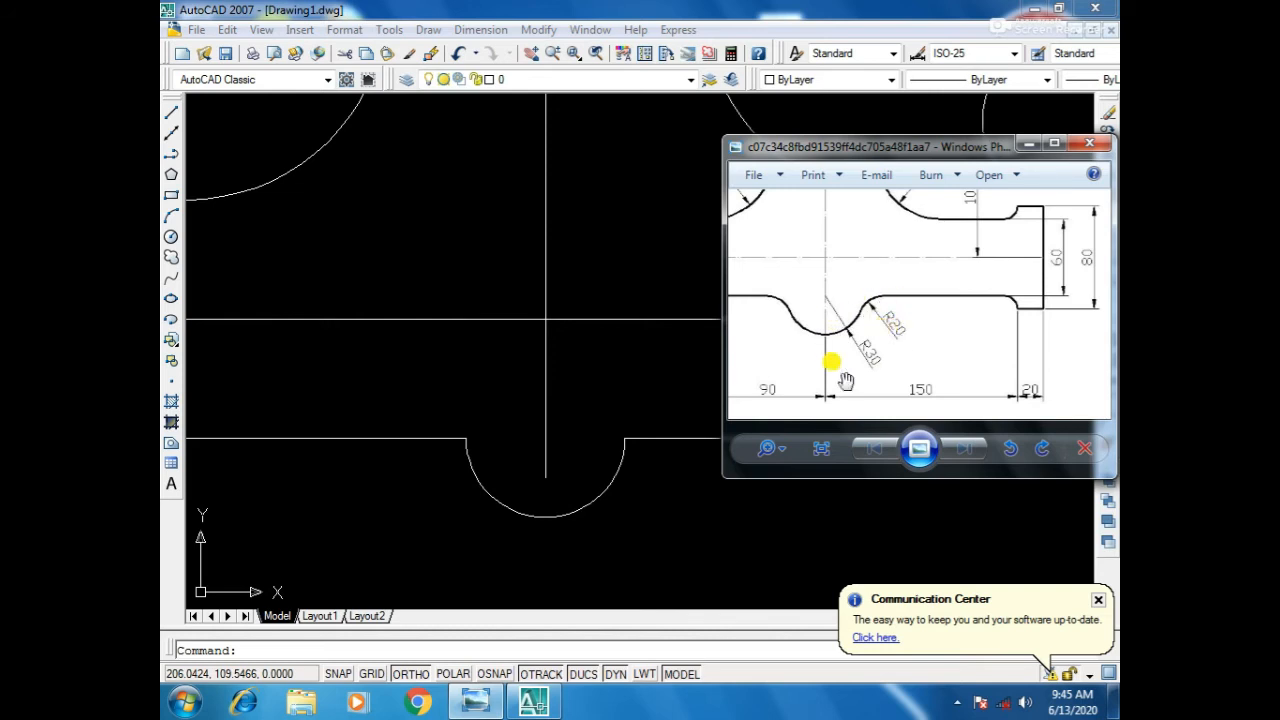
click(687, 517)
scroll(621, 516, down, 1)
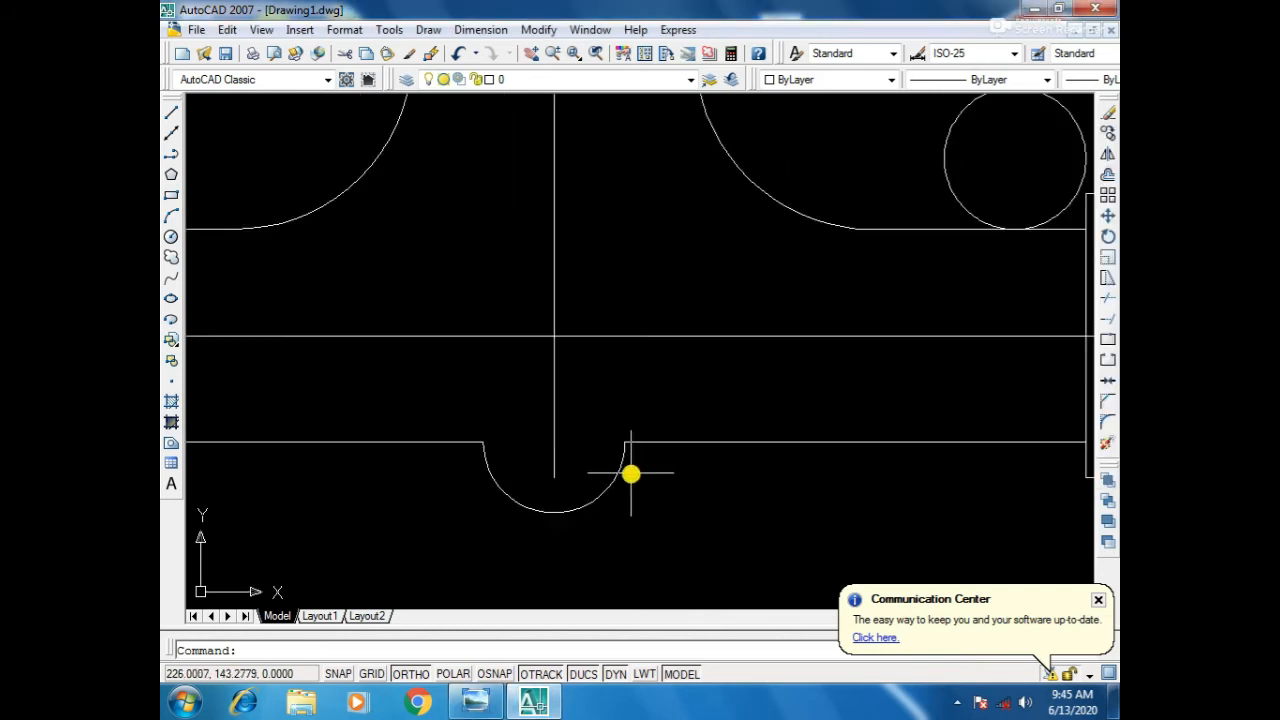
click(428, 29)
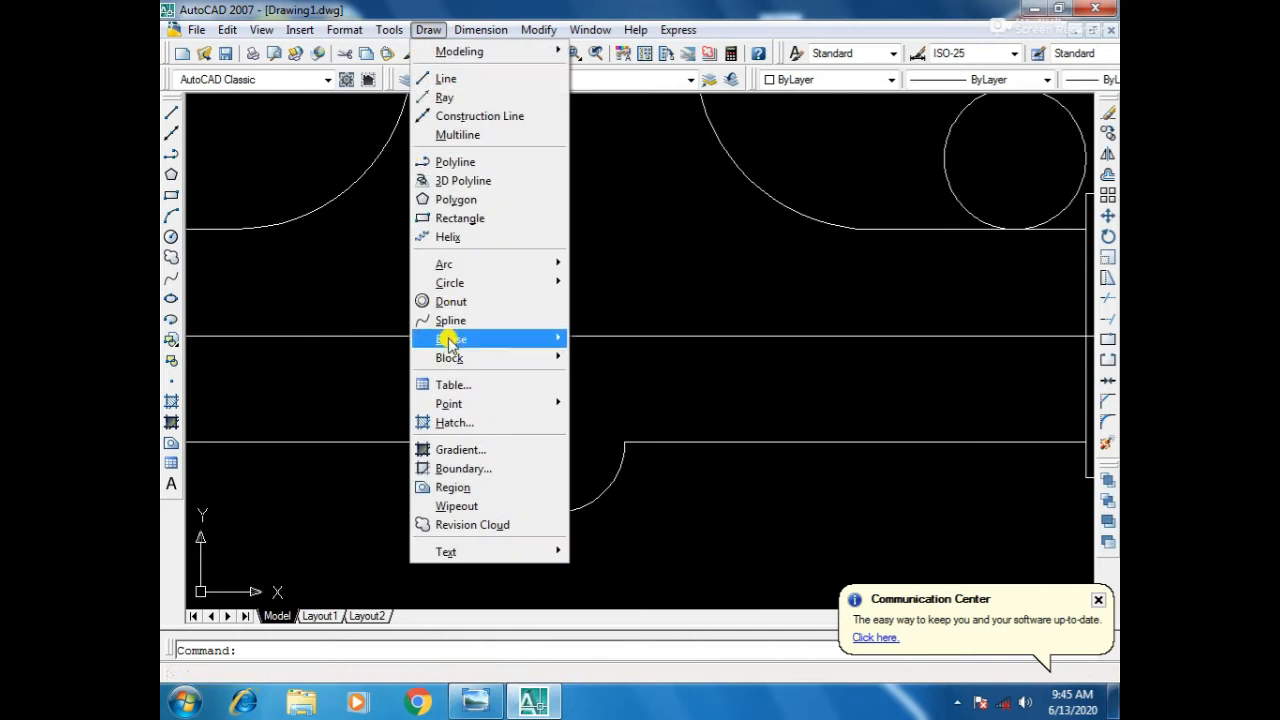
mouse_move(457, 282)
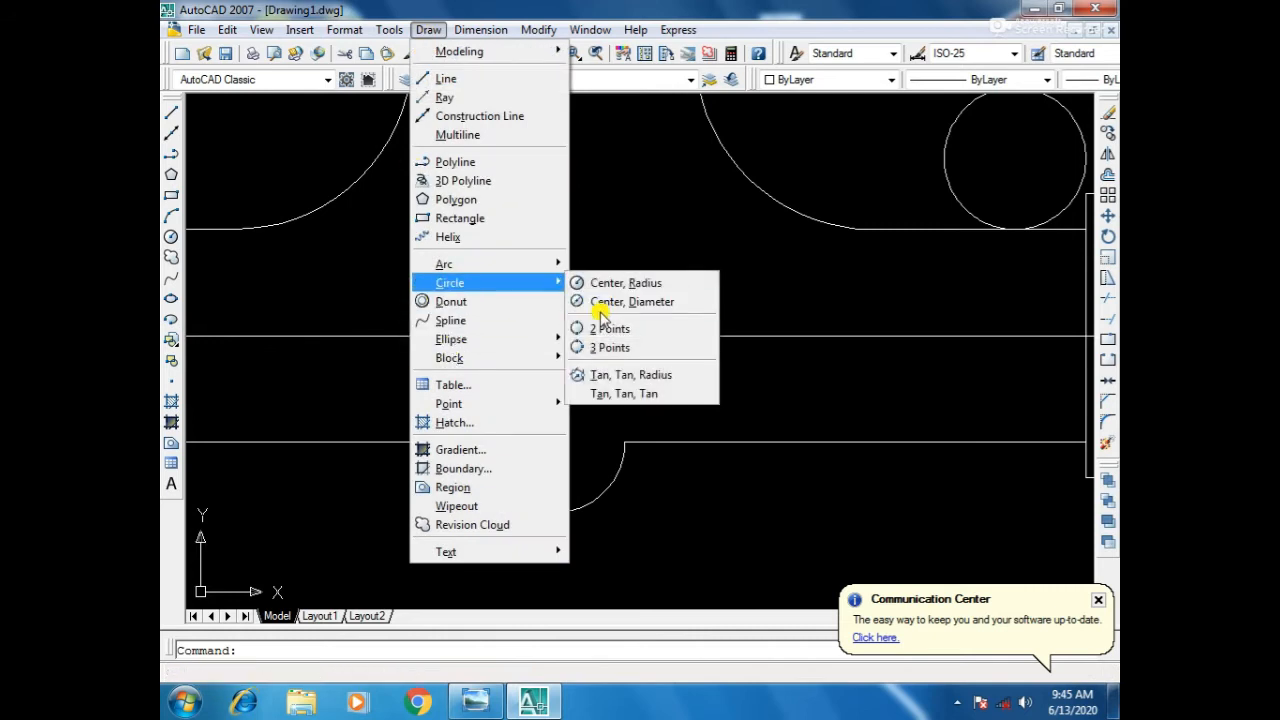
click(630, 374)
click(618, 482)
click(661, 443)
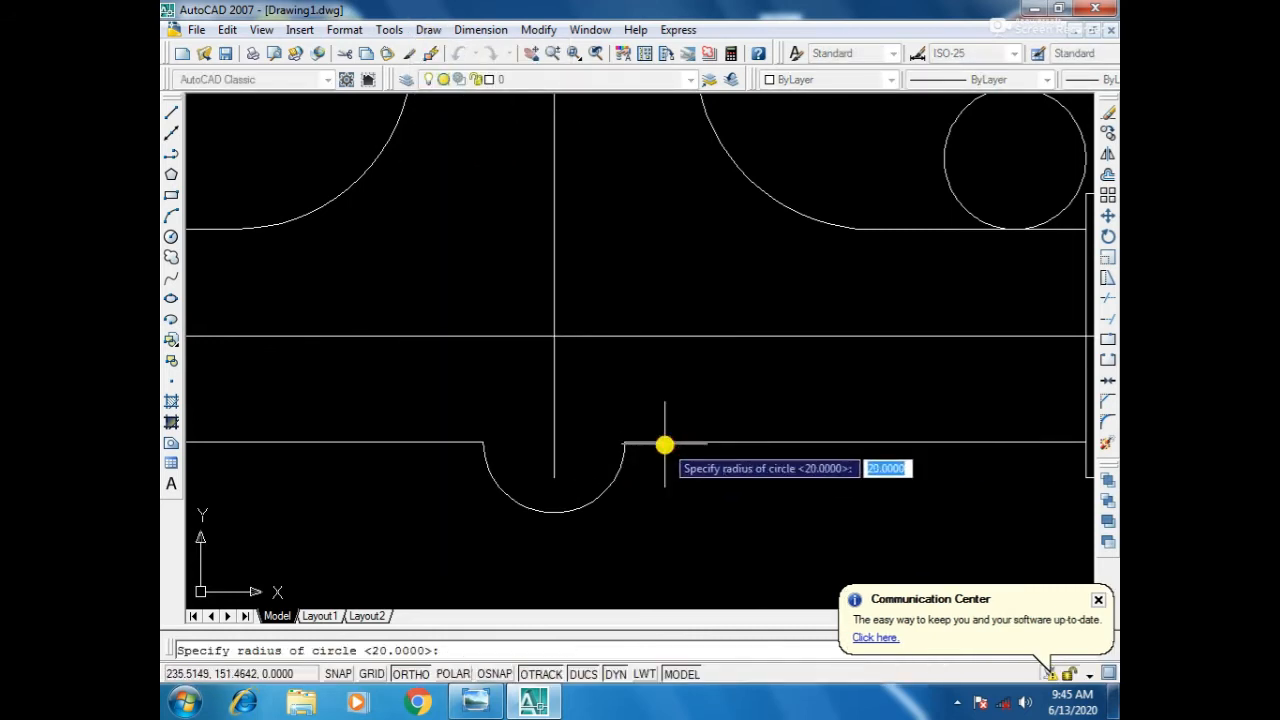
text(20)
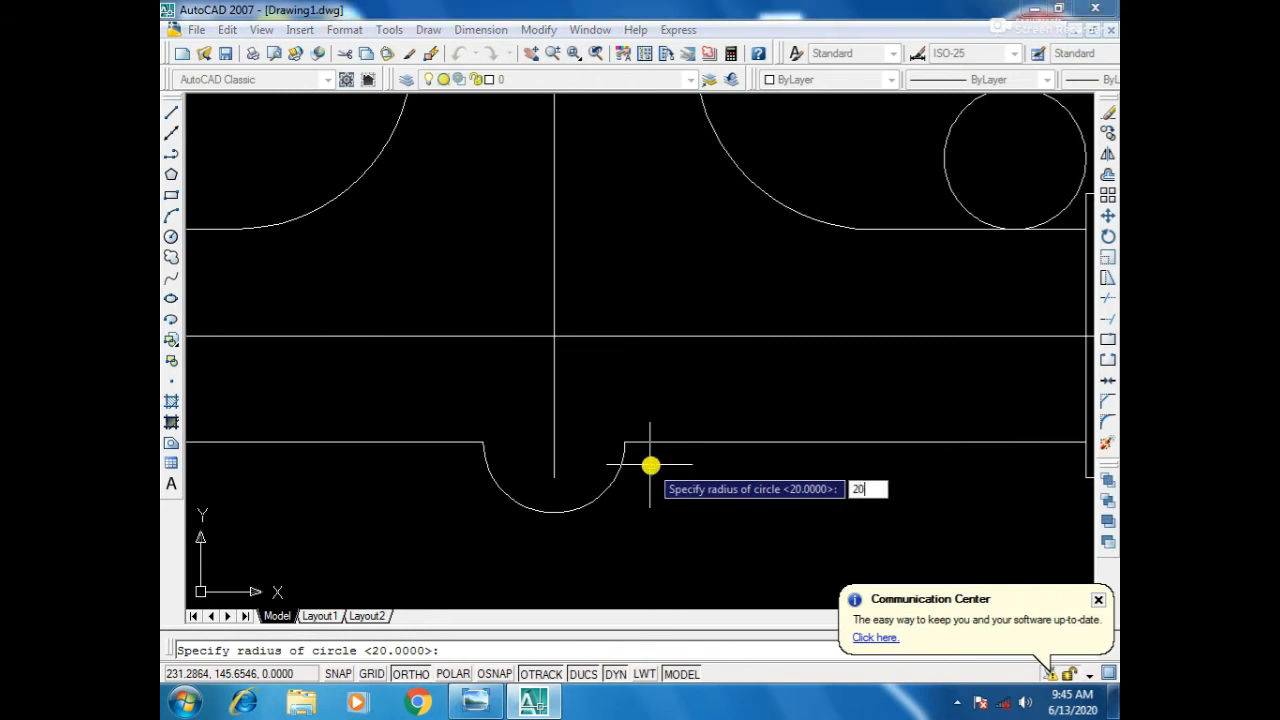
key(Return)
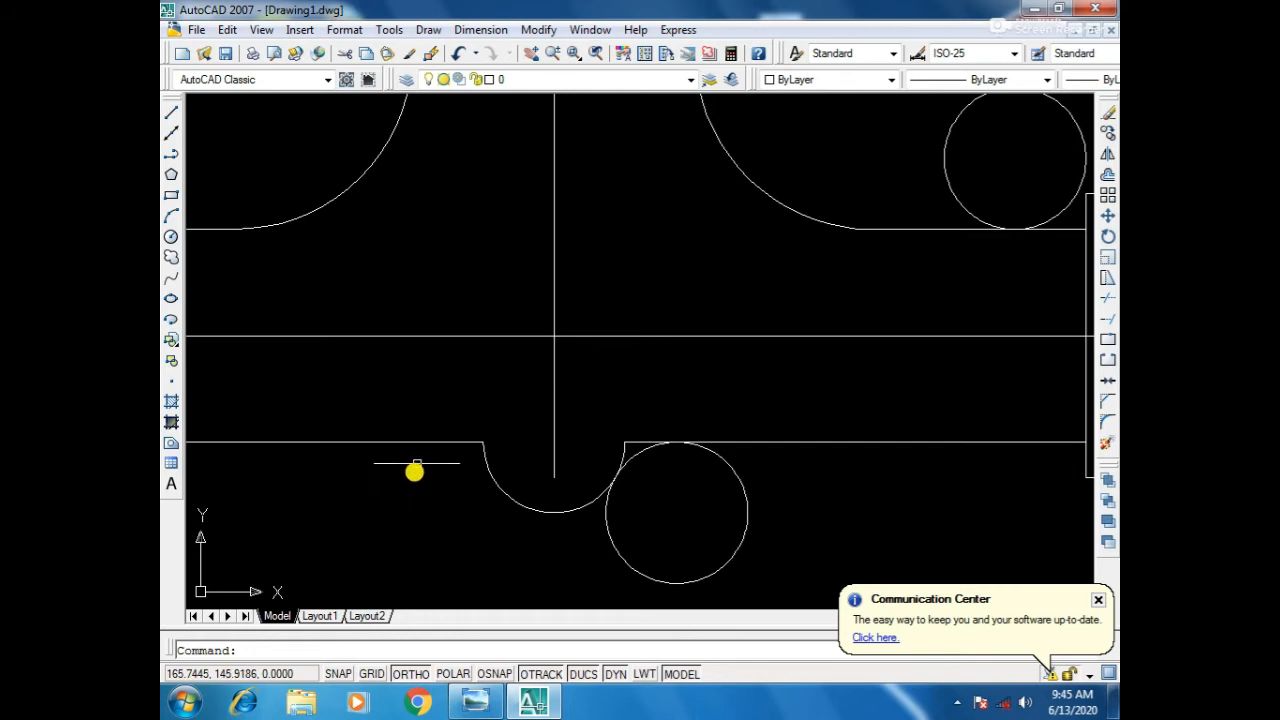
key(Return)
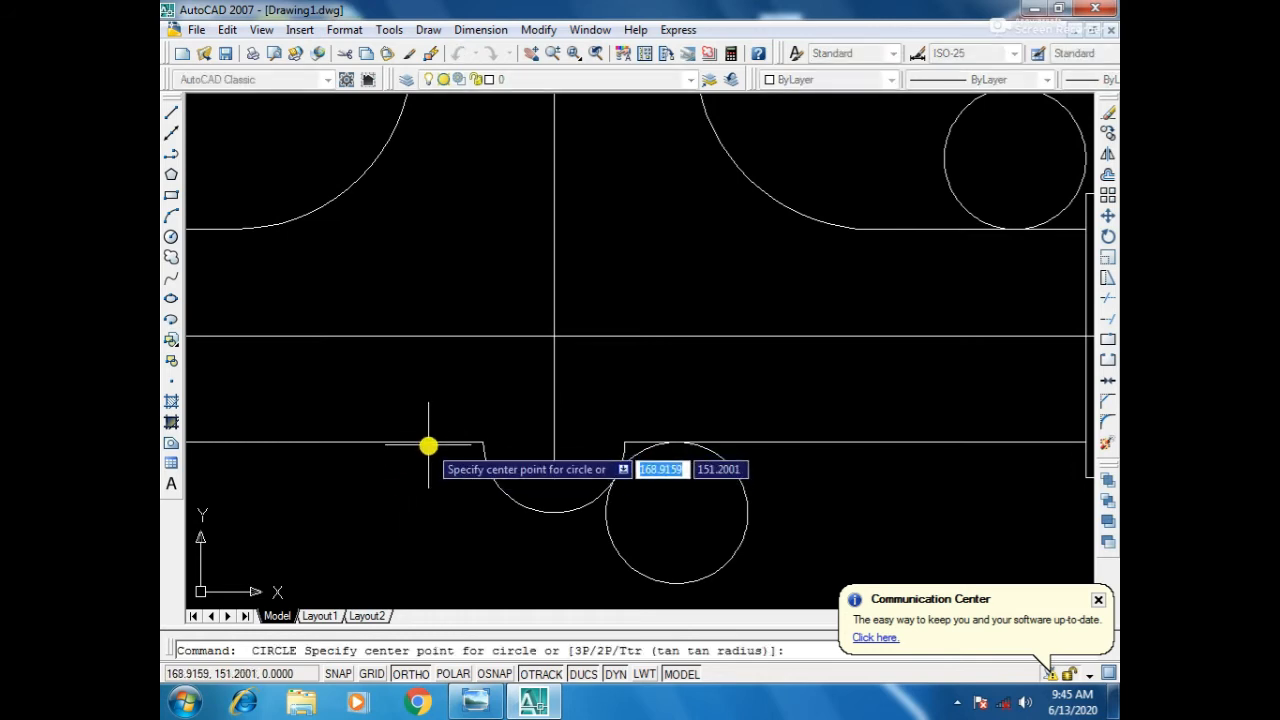
key(Return)
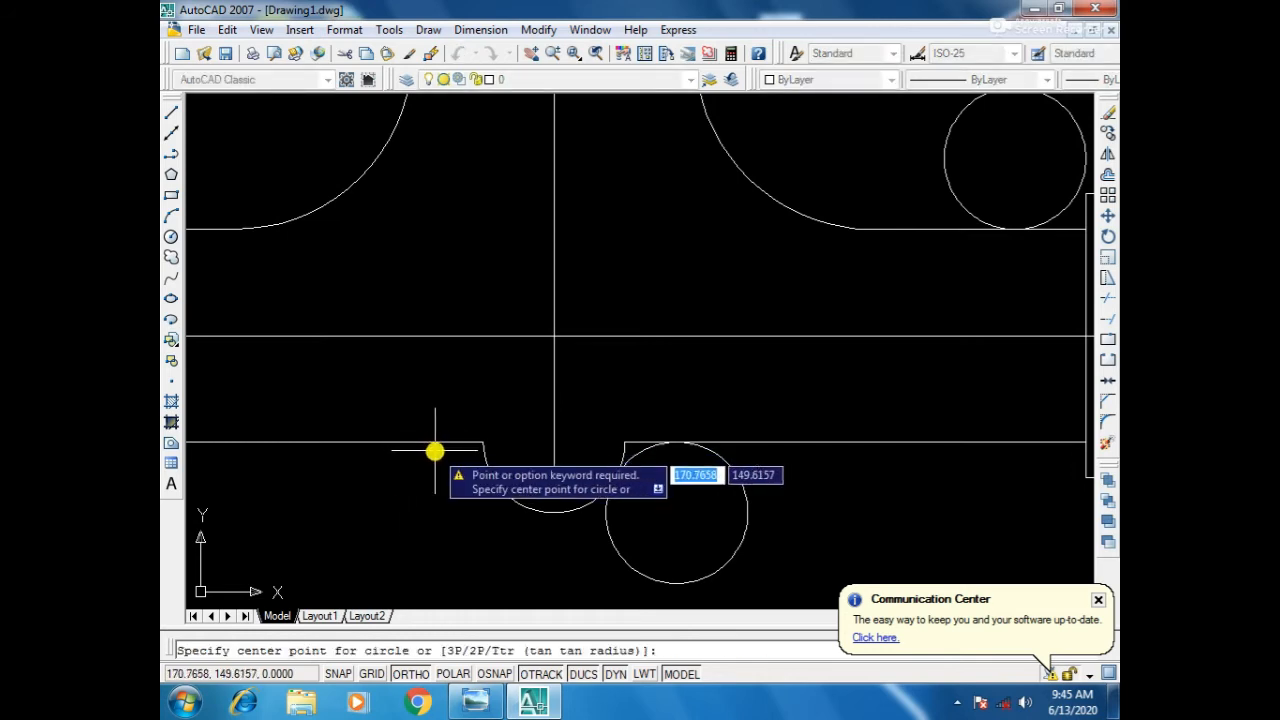
key(Escape)
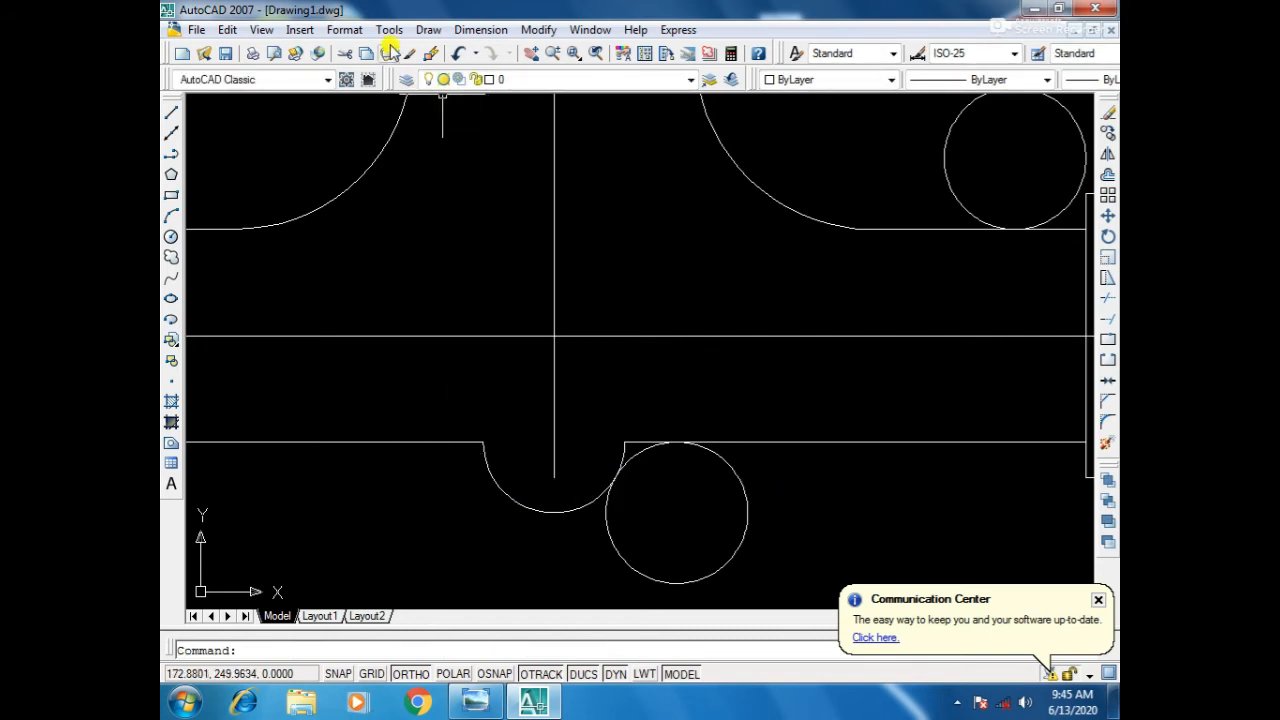
click(428, 29)
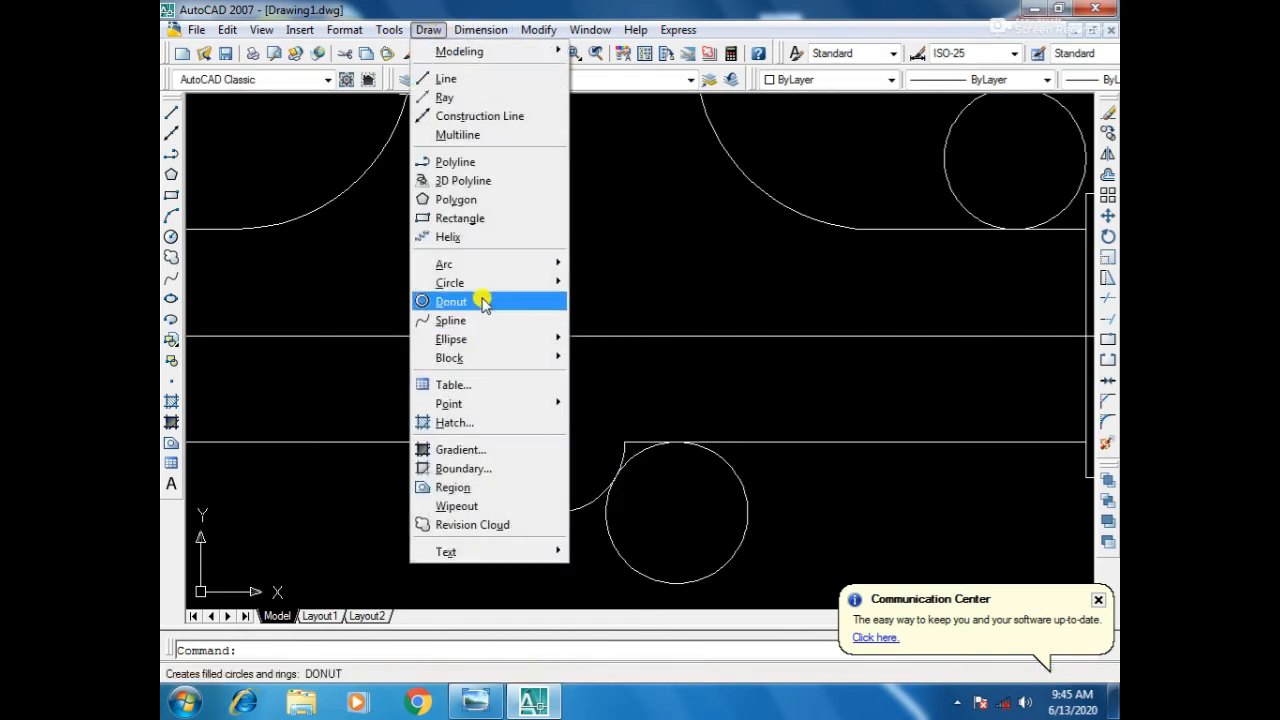
mouse_move(491, 285)
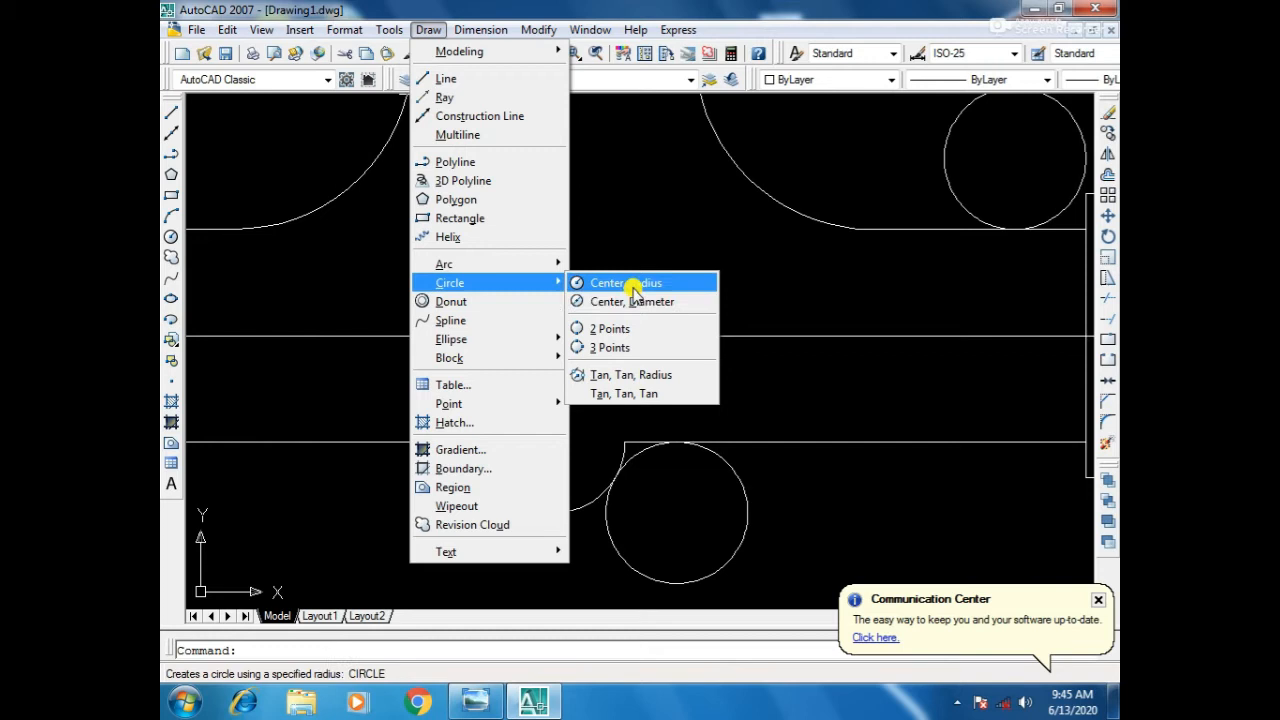
click(600, 283)
click(452, 443)
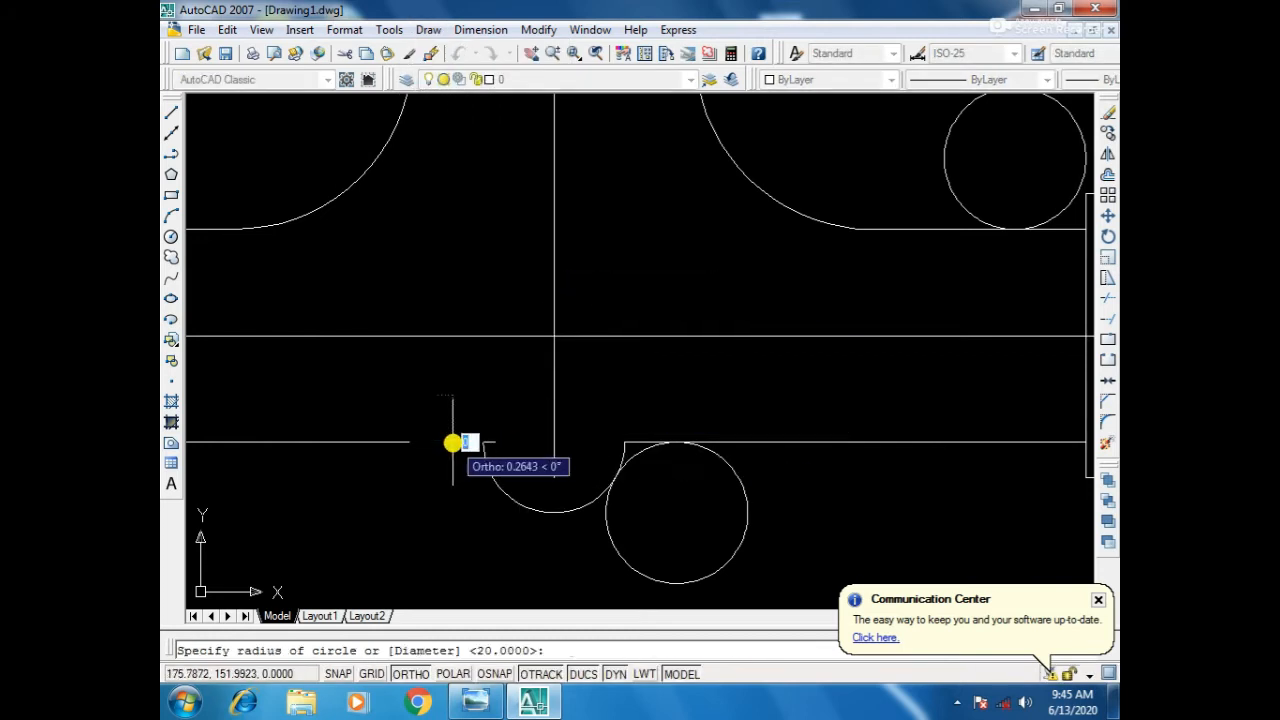
key(Escape)
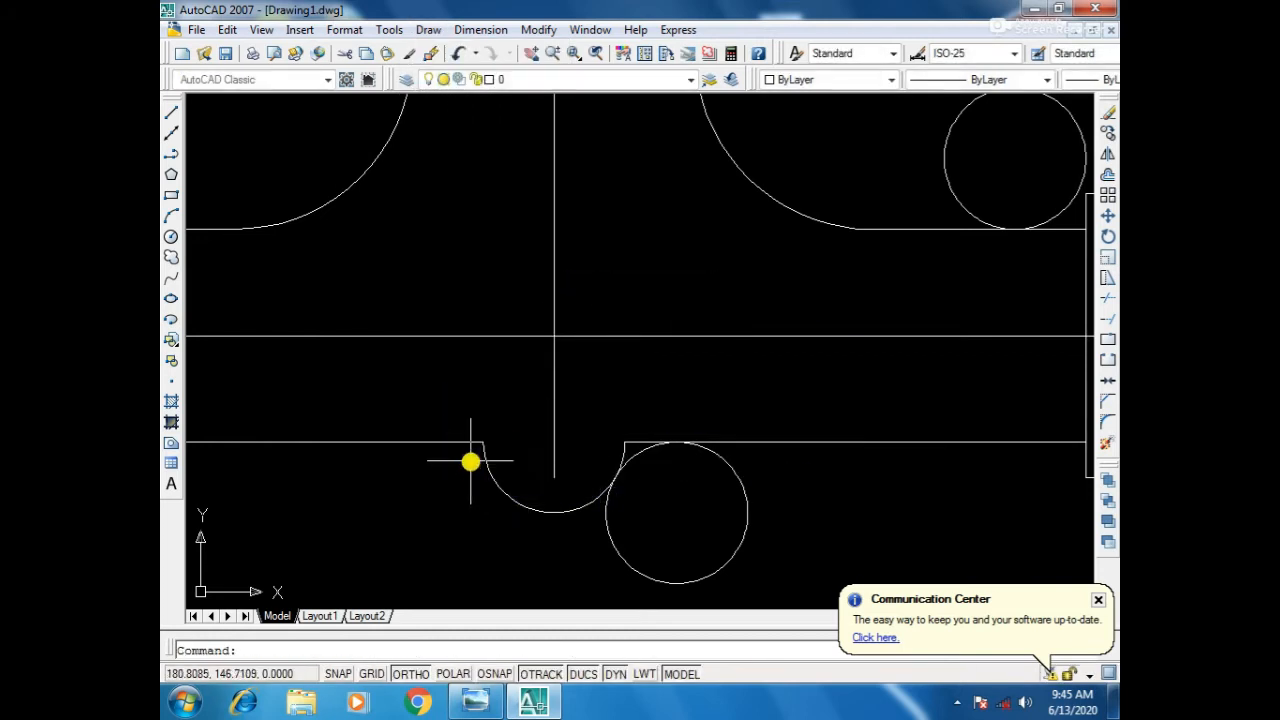
Draw a radius 20 circle tangent to the body's lower line and the boss arc's left side.
click(439, 30)
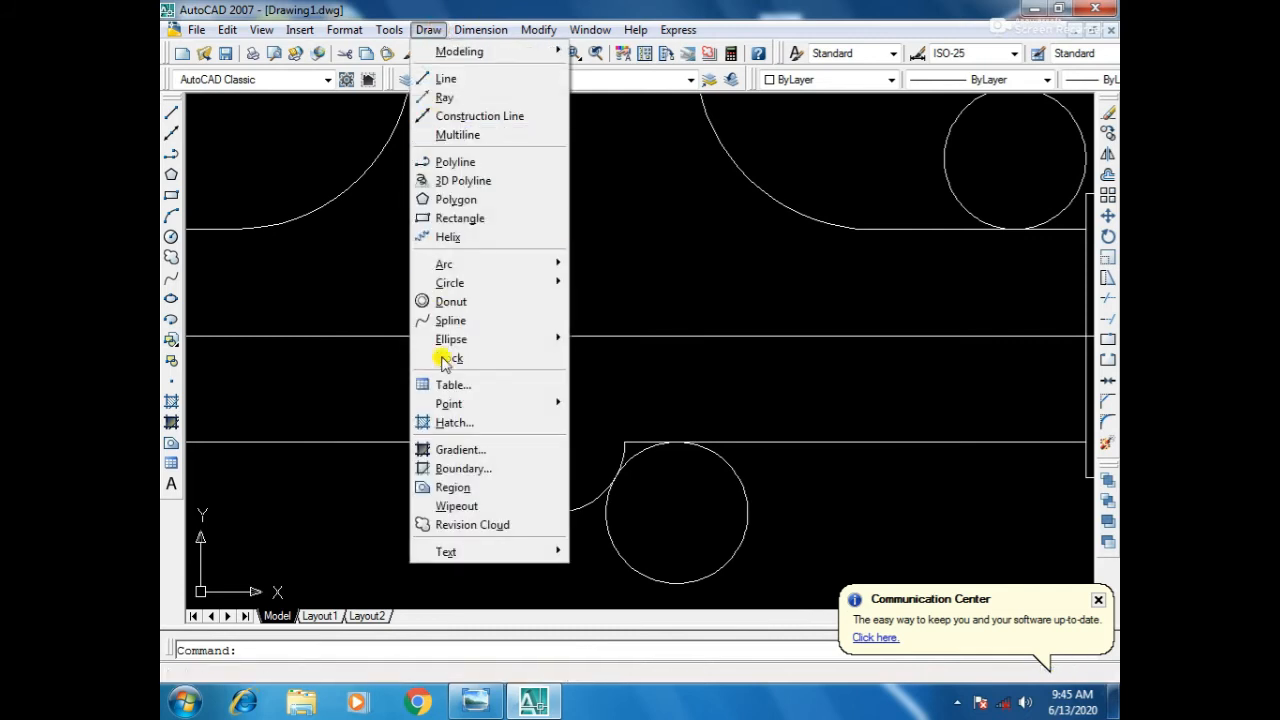
mouse_move(452, 287)
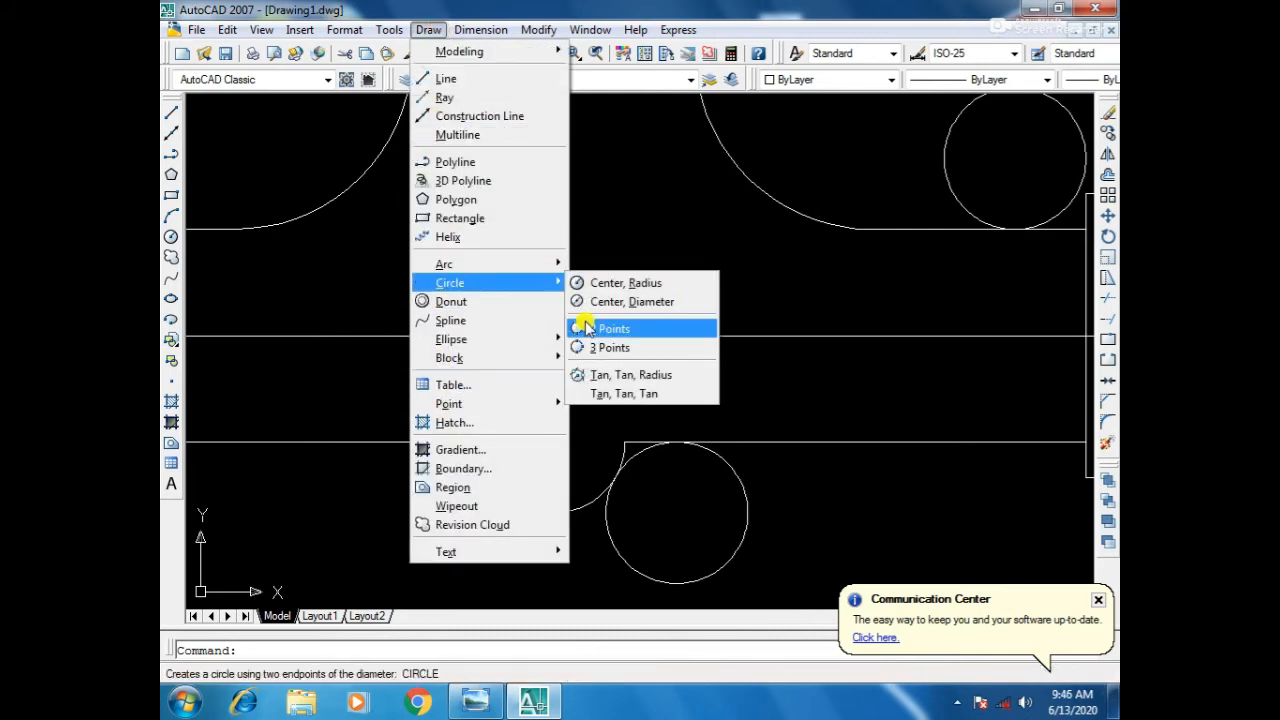
click(598, 374)
click(463, 444)
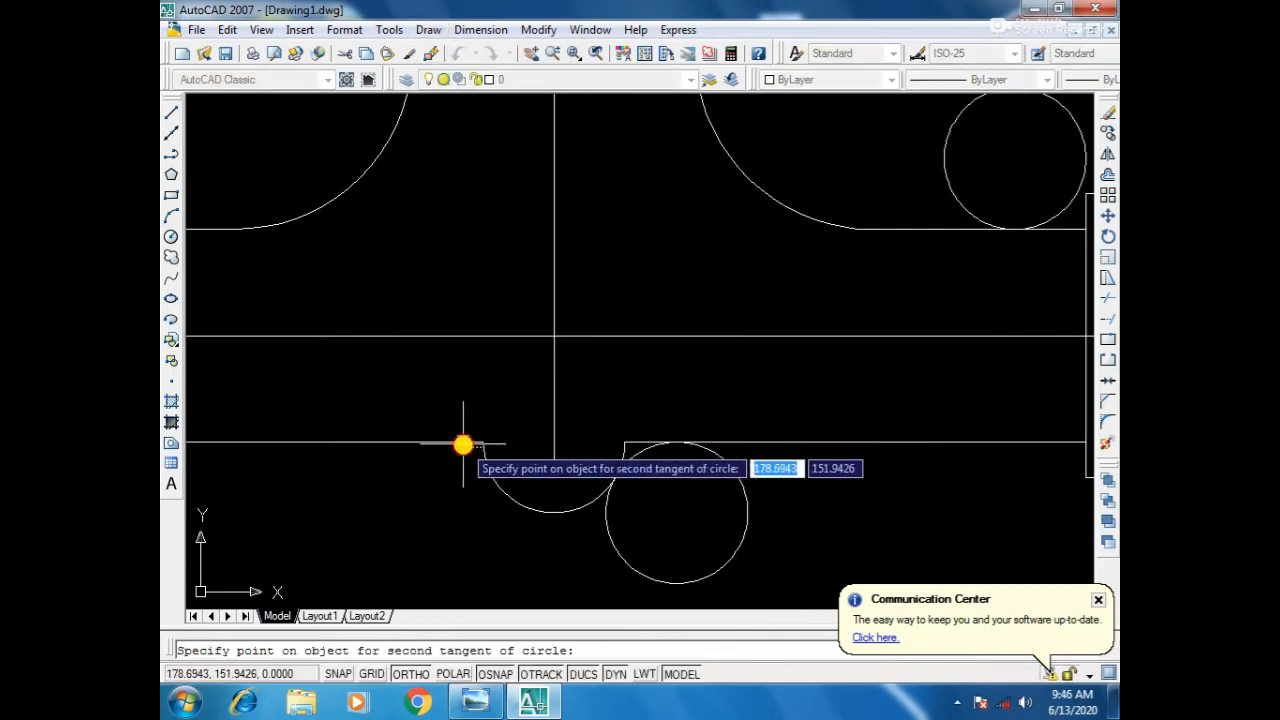
click(480, 468)
text(2)
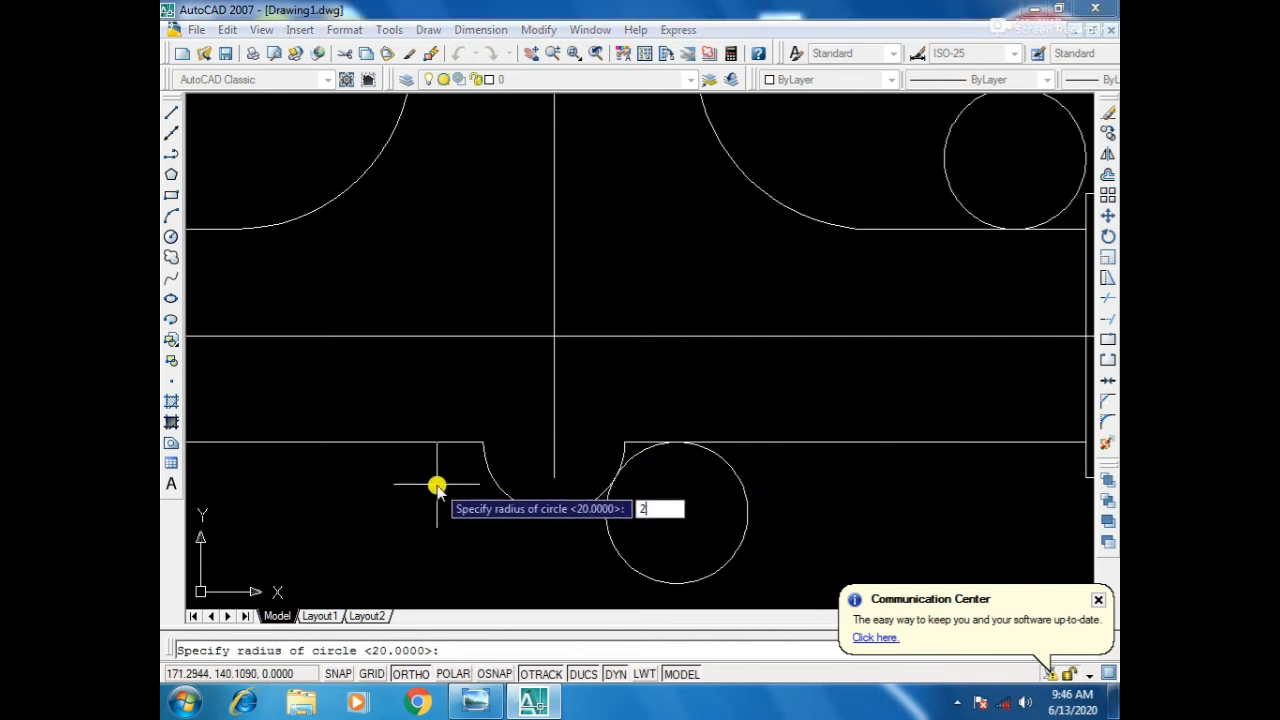
text(0)
key(Return)
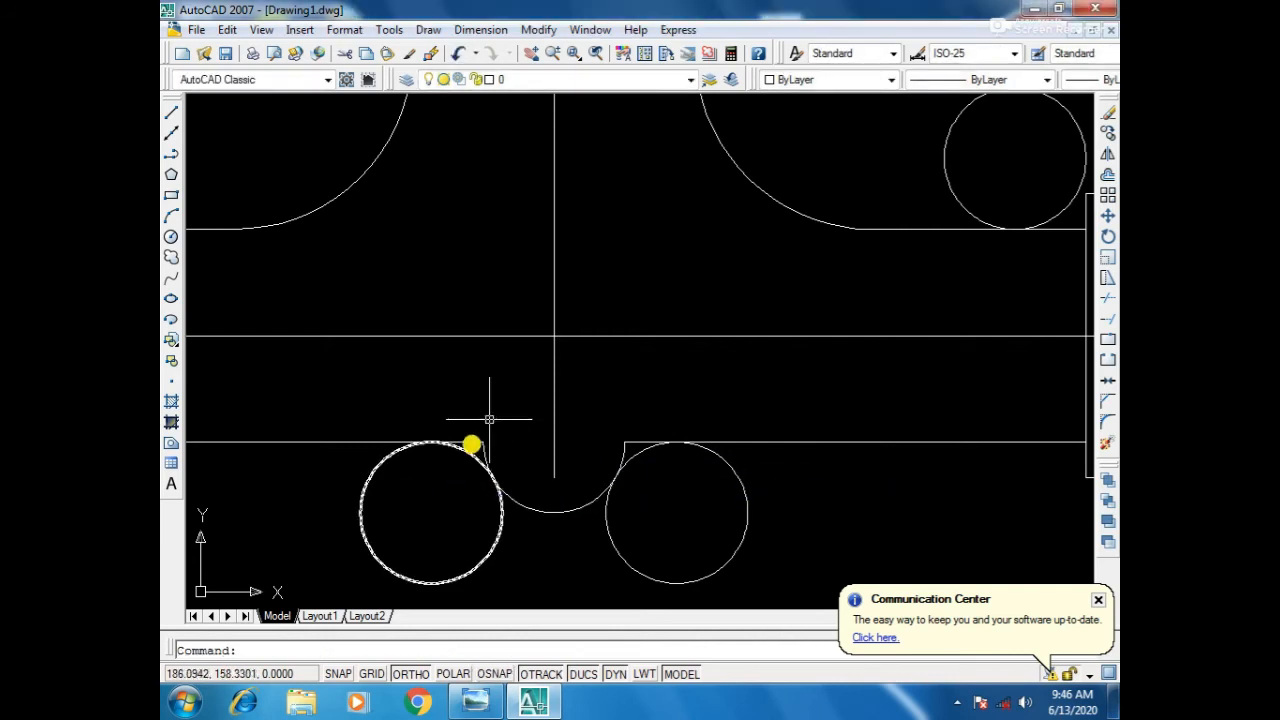
Trim both tangent circles and the leftover corner pieces of the boss arc and lower line, leaving smooth blend arcs on both sides.
text(t)
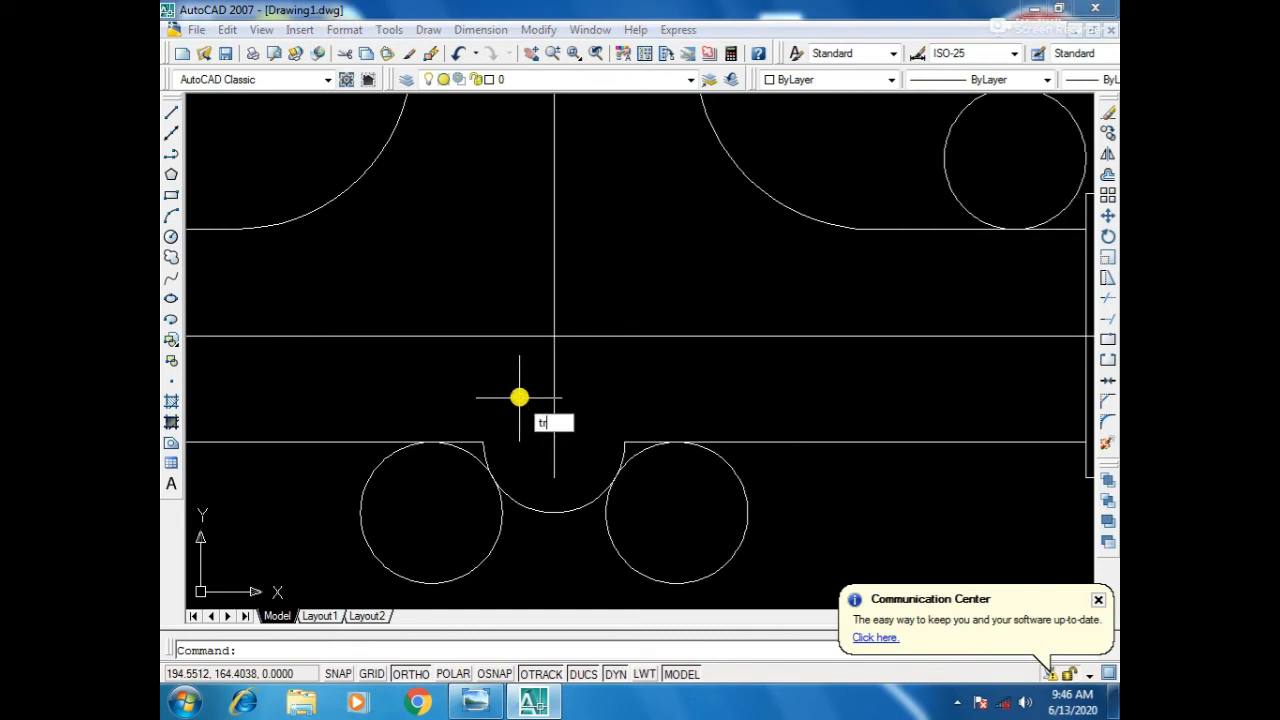
text(r)
key(Return)
key(Return)
click(366, 505)
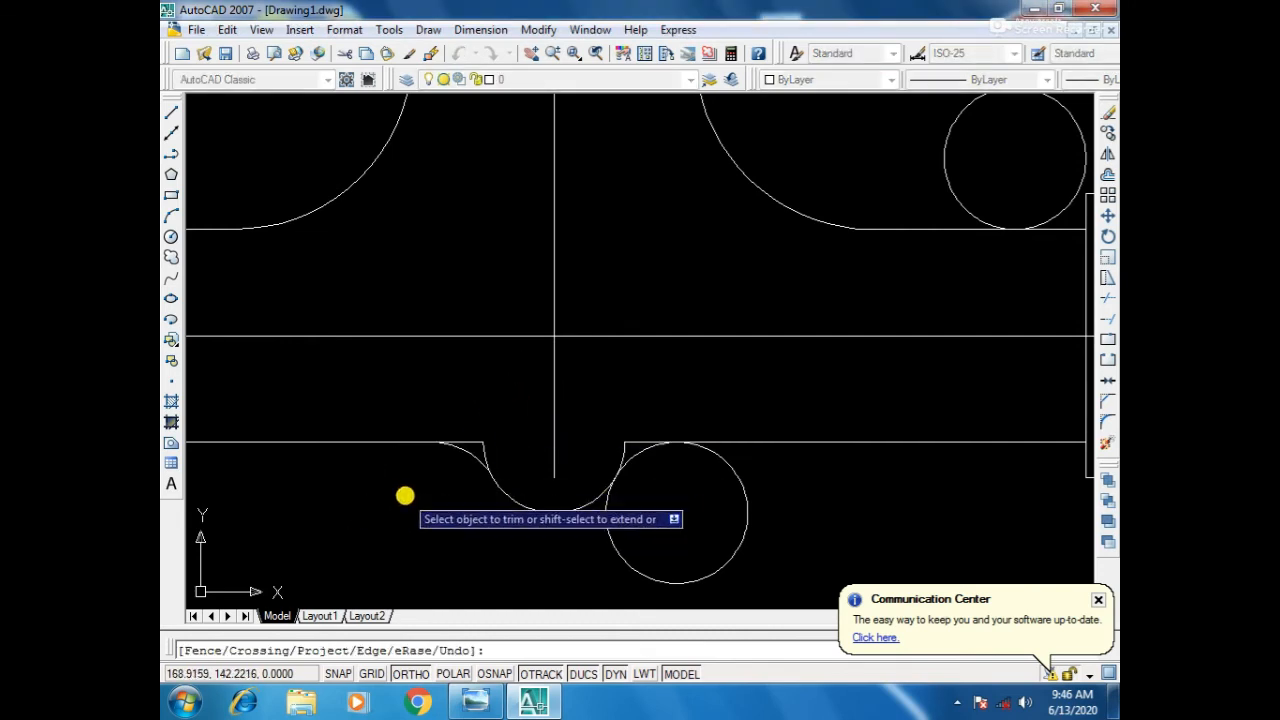
click(476, 444)
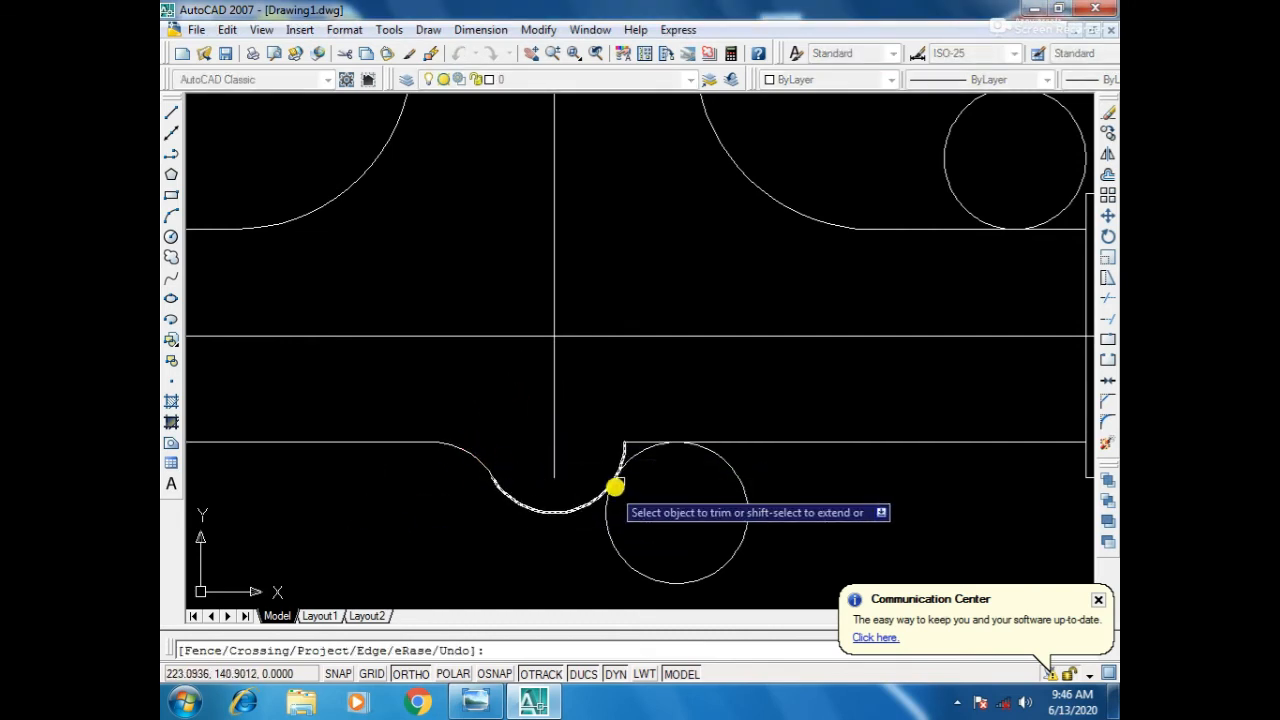
click(621, 456)
click(633, 442)
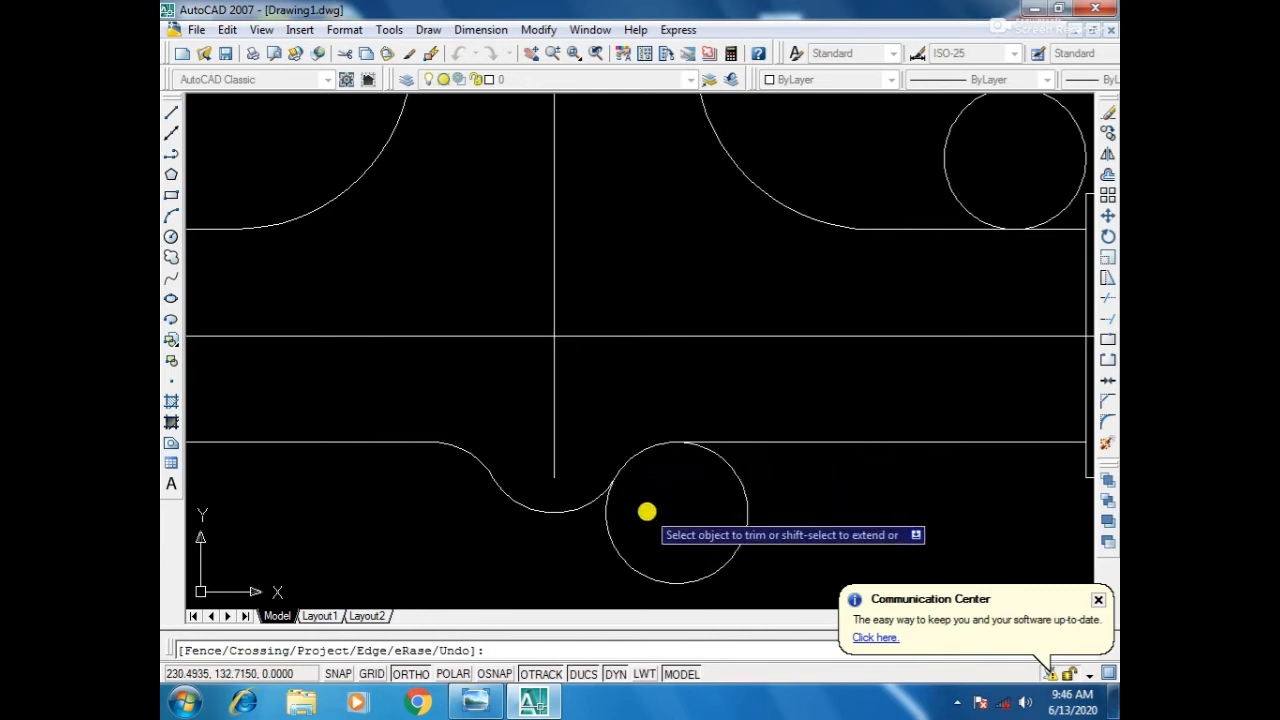
click(611, 537)
Examine the reference image for the boss dimensions and the small curves where the body meets the right end flange.
scroll(811, 480, down, 3)
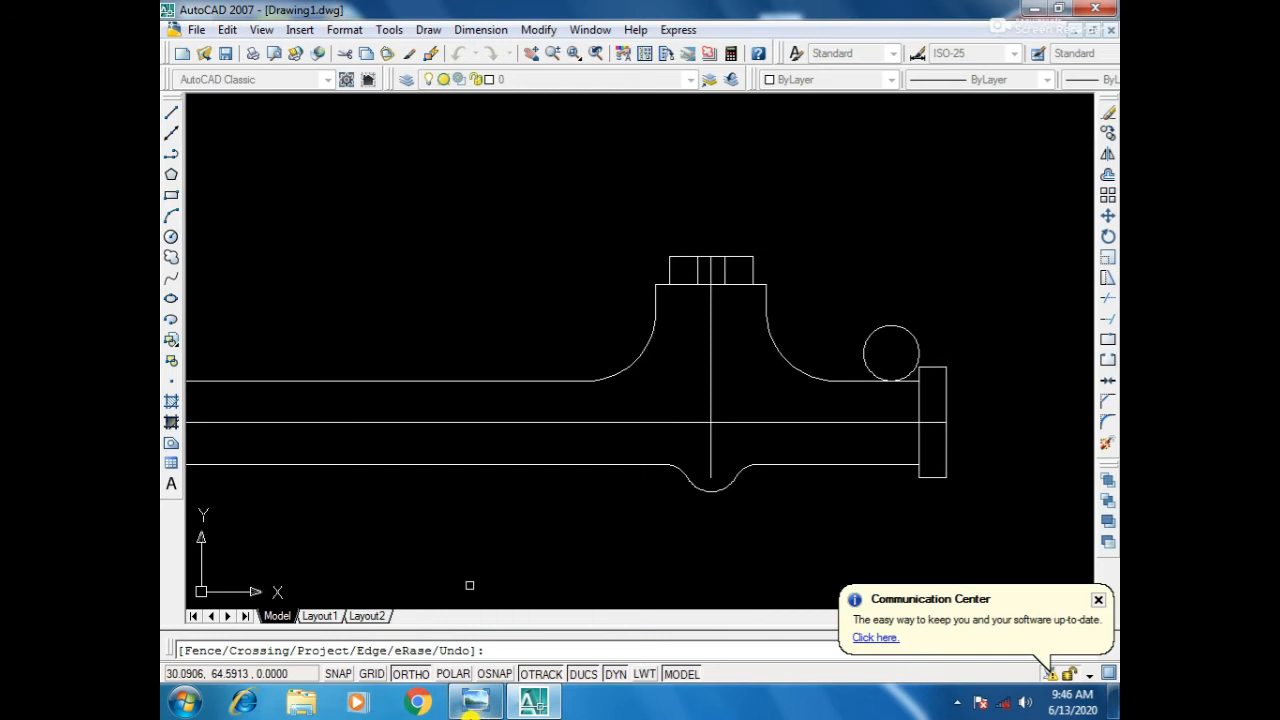
click(472, 704)
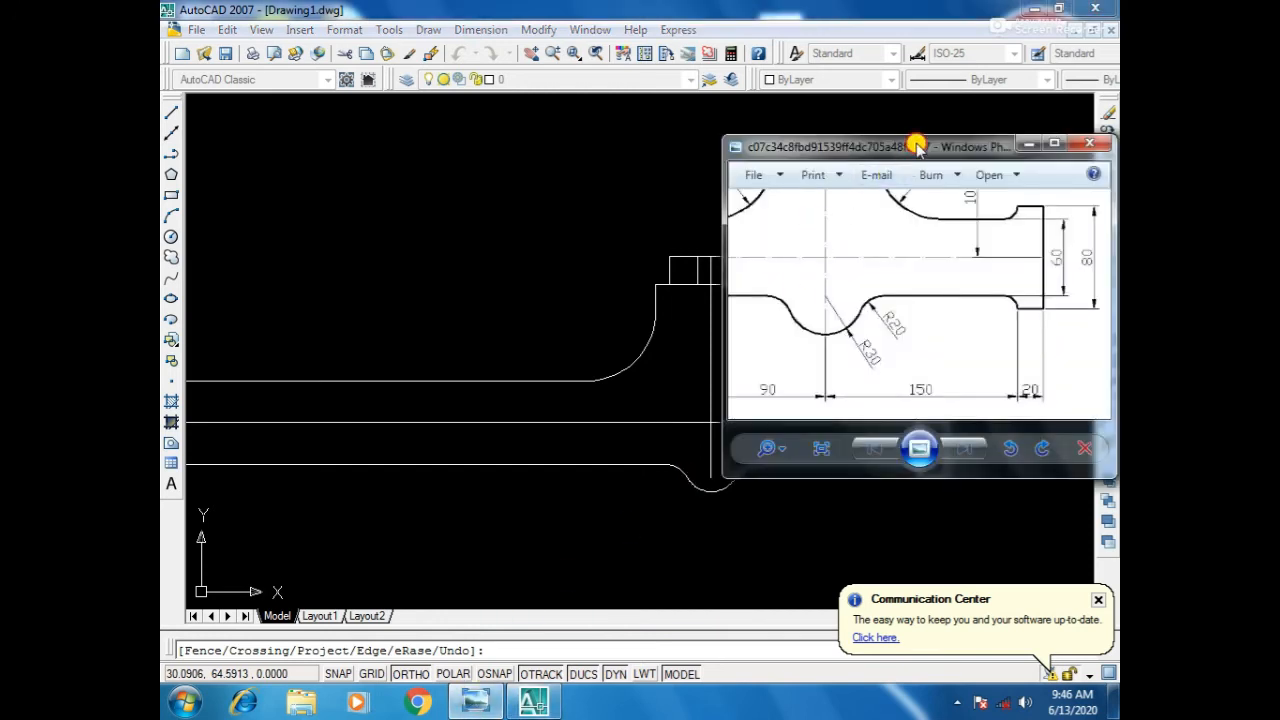
drag(916, 146, 1038, 133)
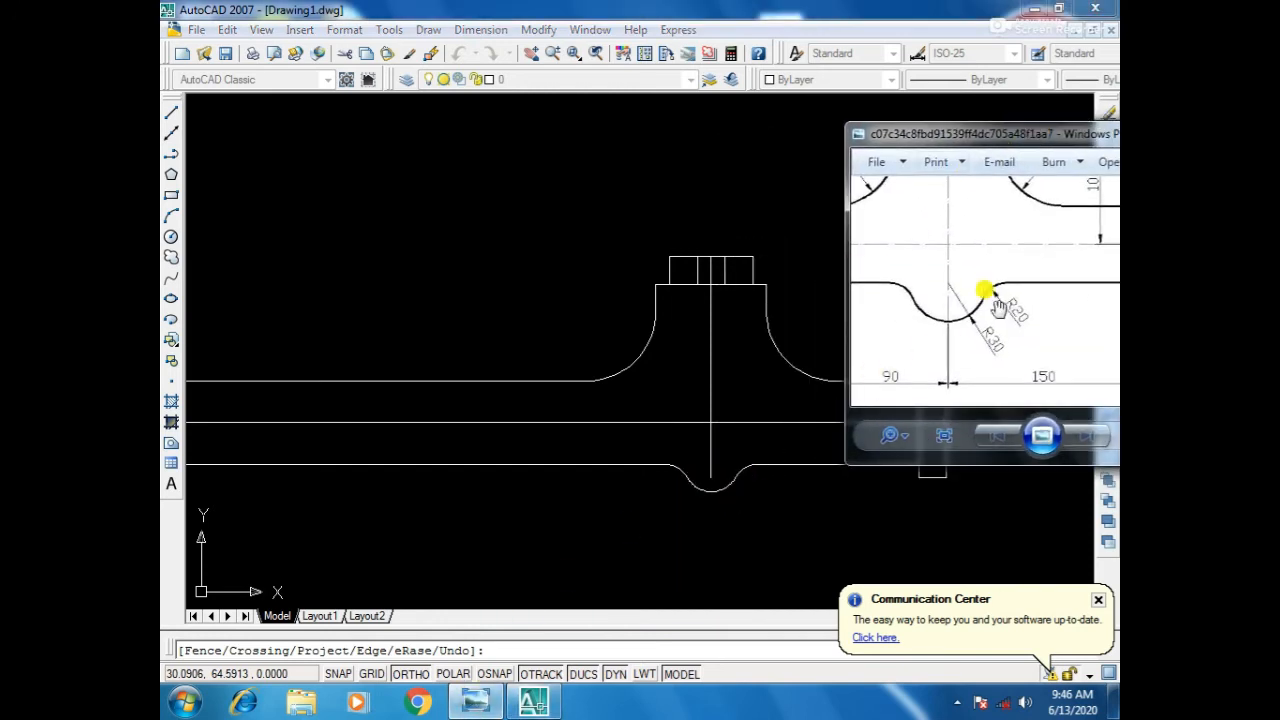
scroll(995, 297, down, 2)
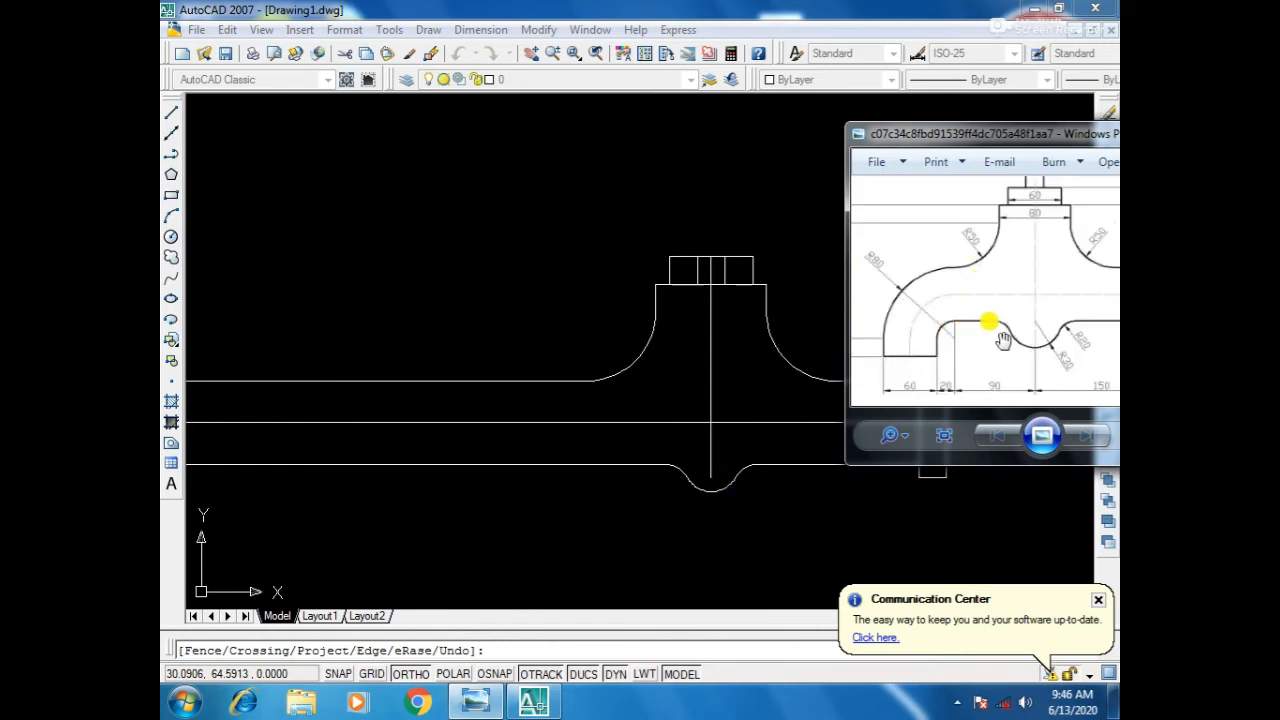
drag(1027, 135, 731, 157)
scroll(871, 286, up, 3)
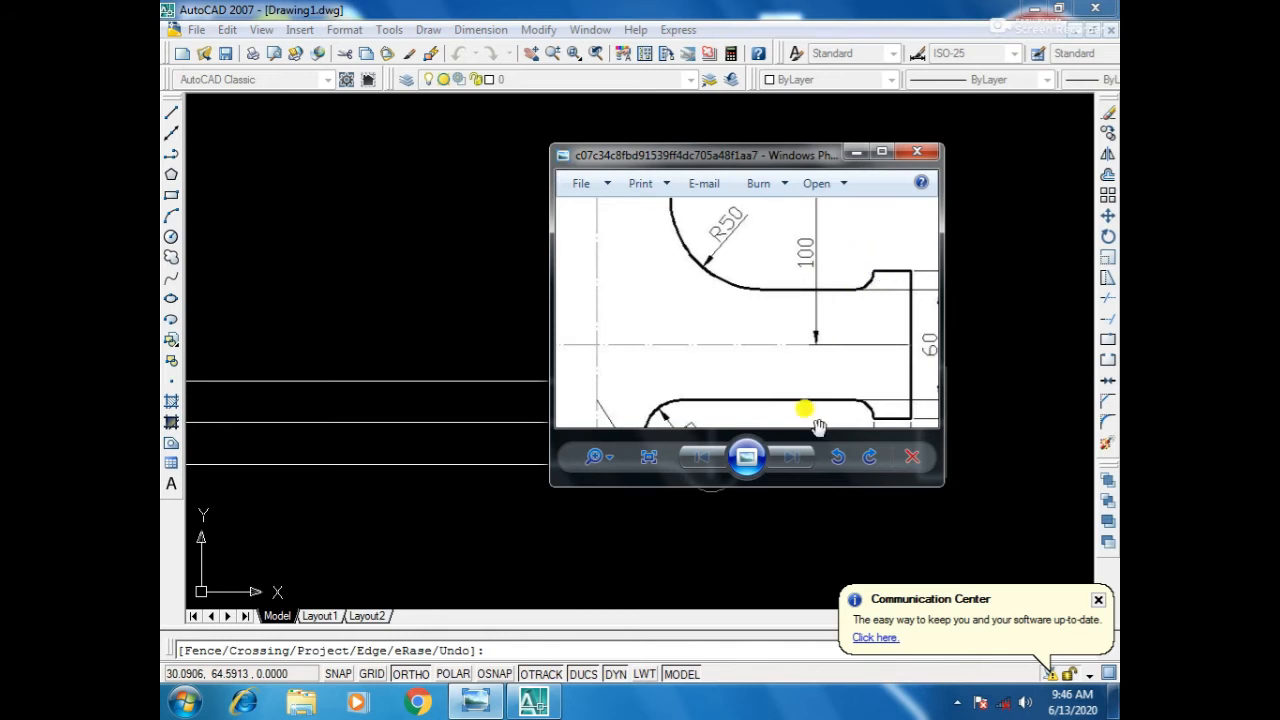
scroll(920, 349, down, 2)
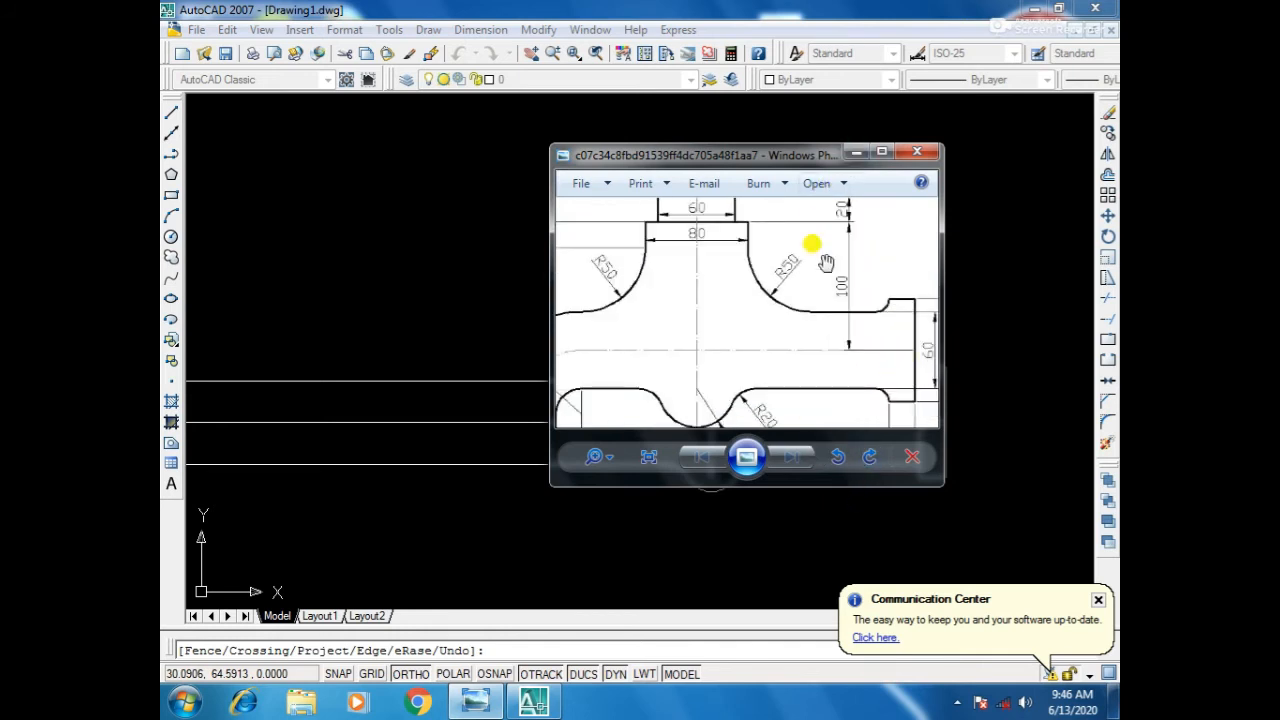
drag(786, 161, 843, 163)
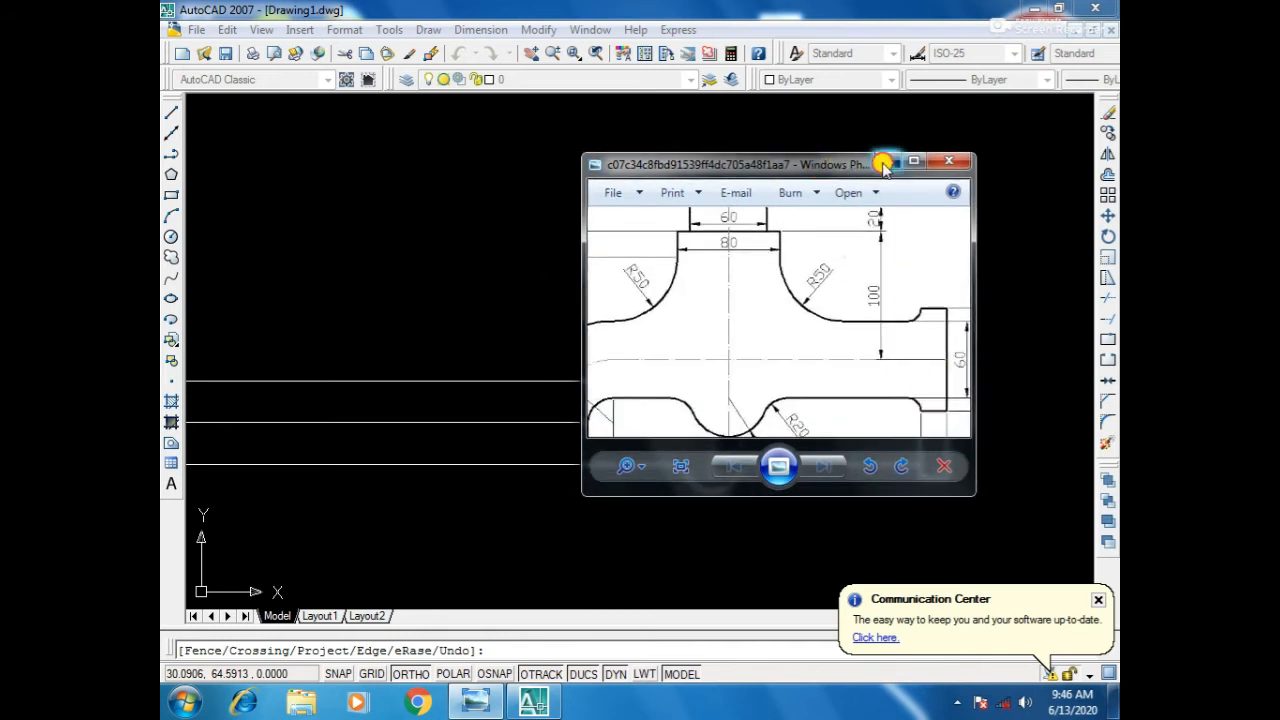
click(913, 161)
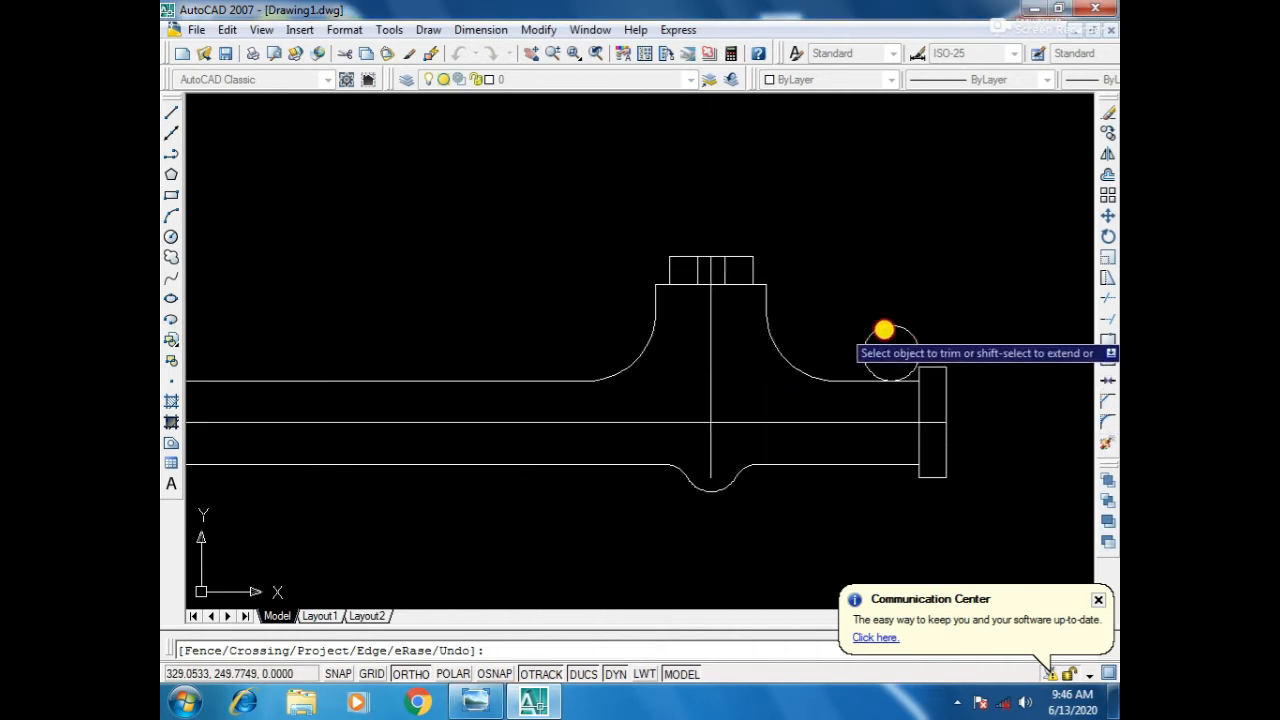
Leave the Trim command and delete the circle resting on the body's upper line beside the right end flange.
key(Escape)
click(884, 330)
key(Delete)
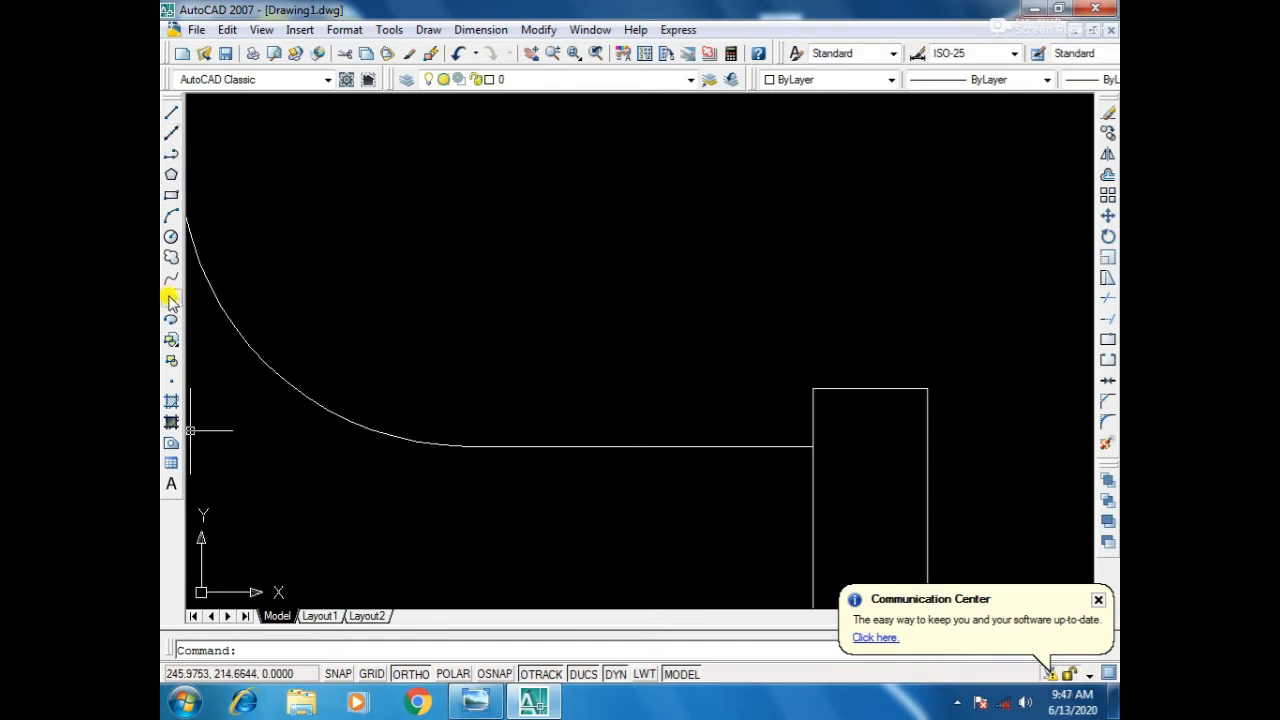
click(171, 220)
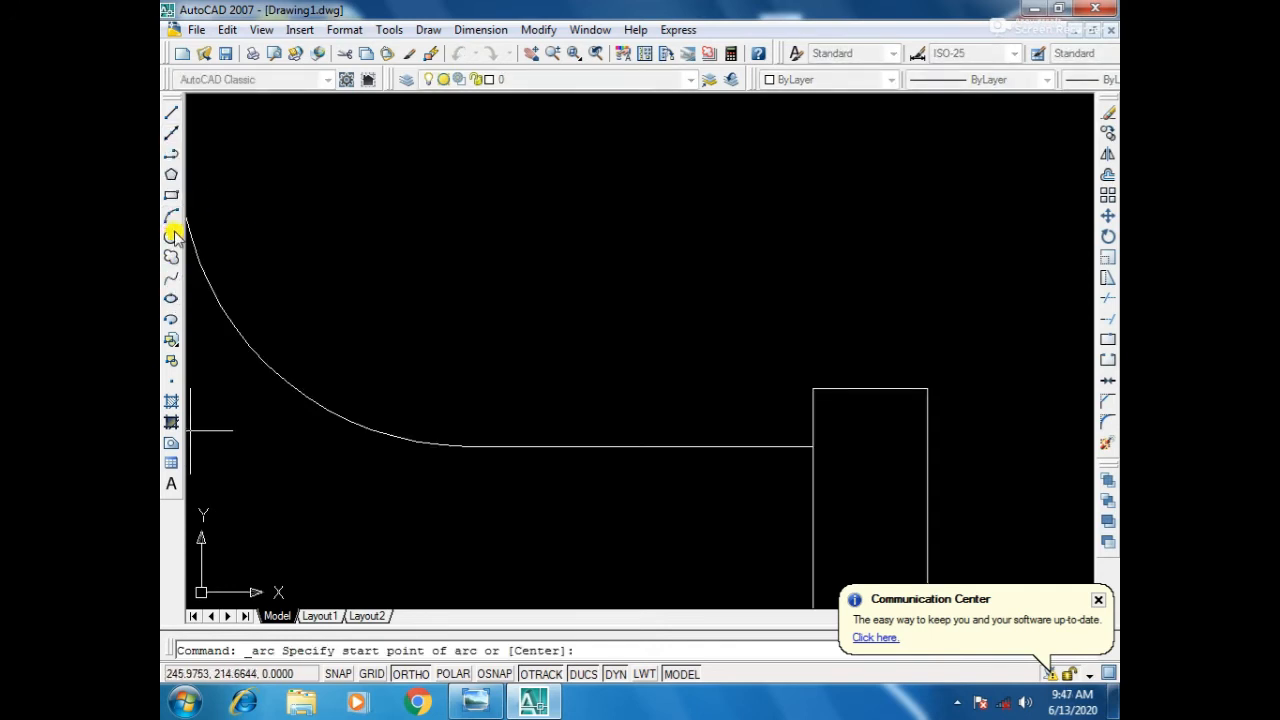
click(814, 388)
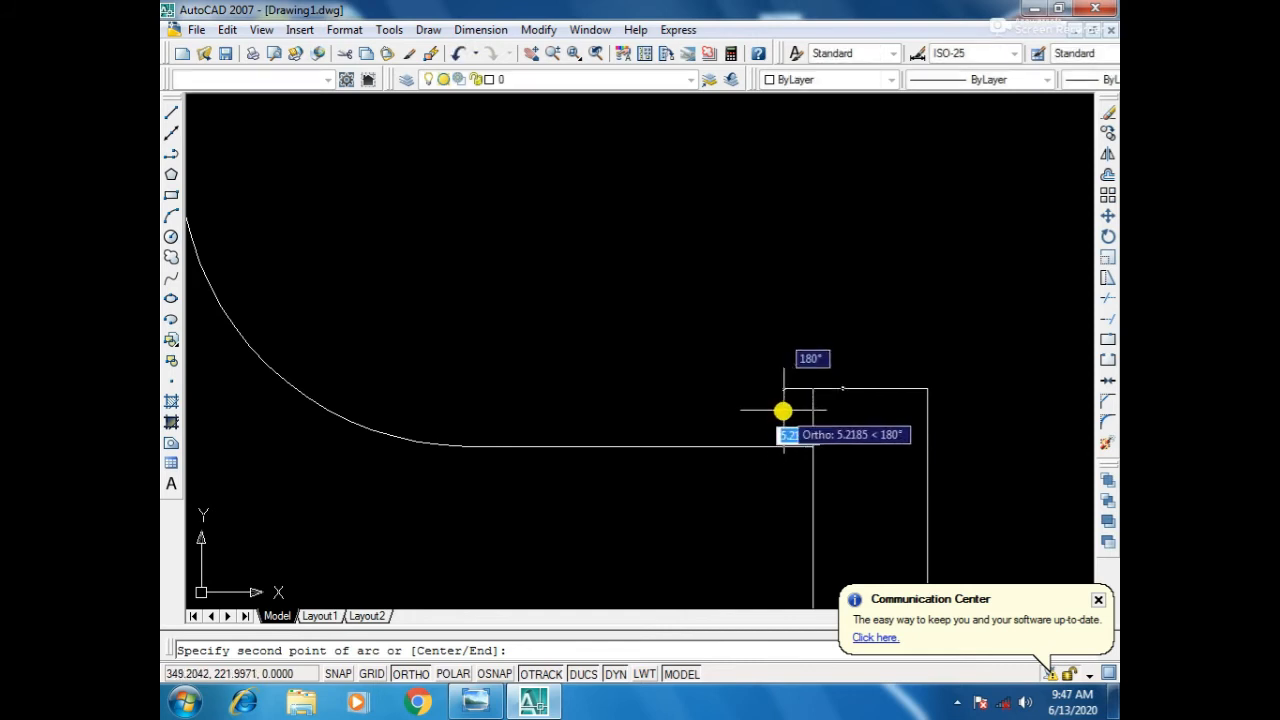
key(Escape)
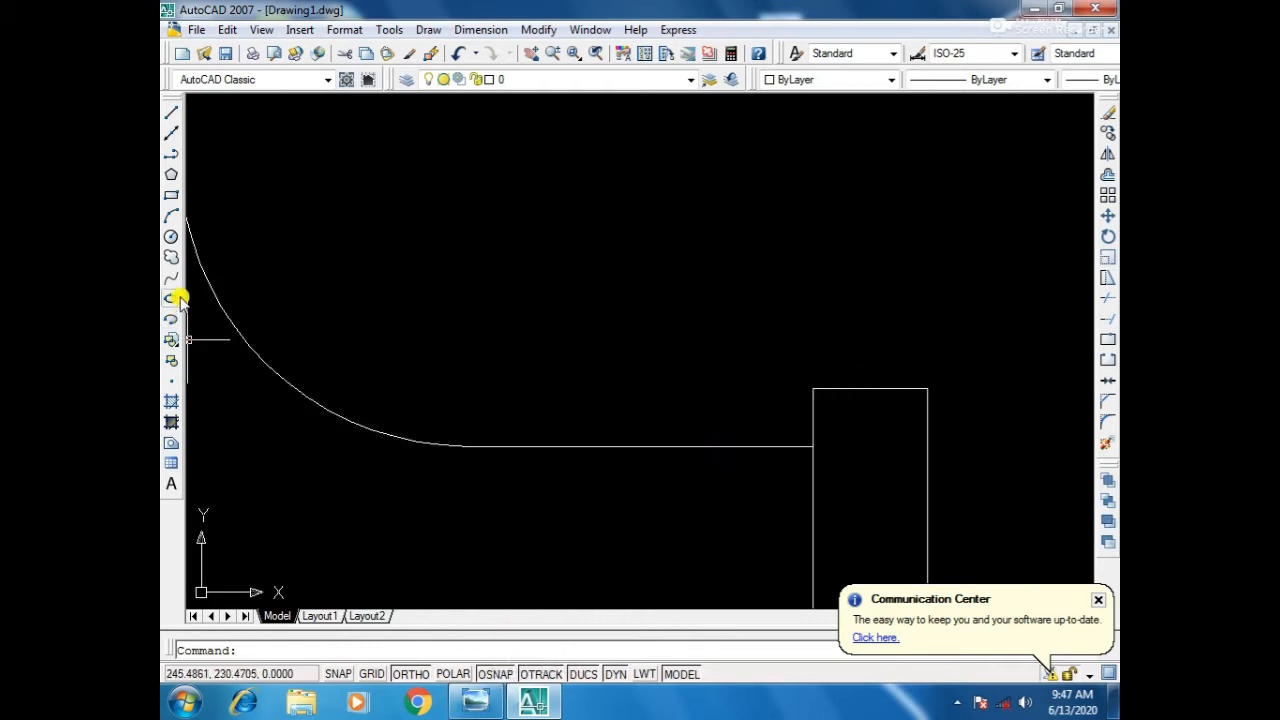
Draw a three-point arc from the end flange's upper-left corner to the body's upper line, about 11 units wide and 10 high.
click(171, 216)
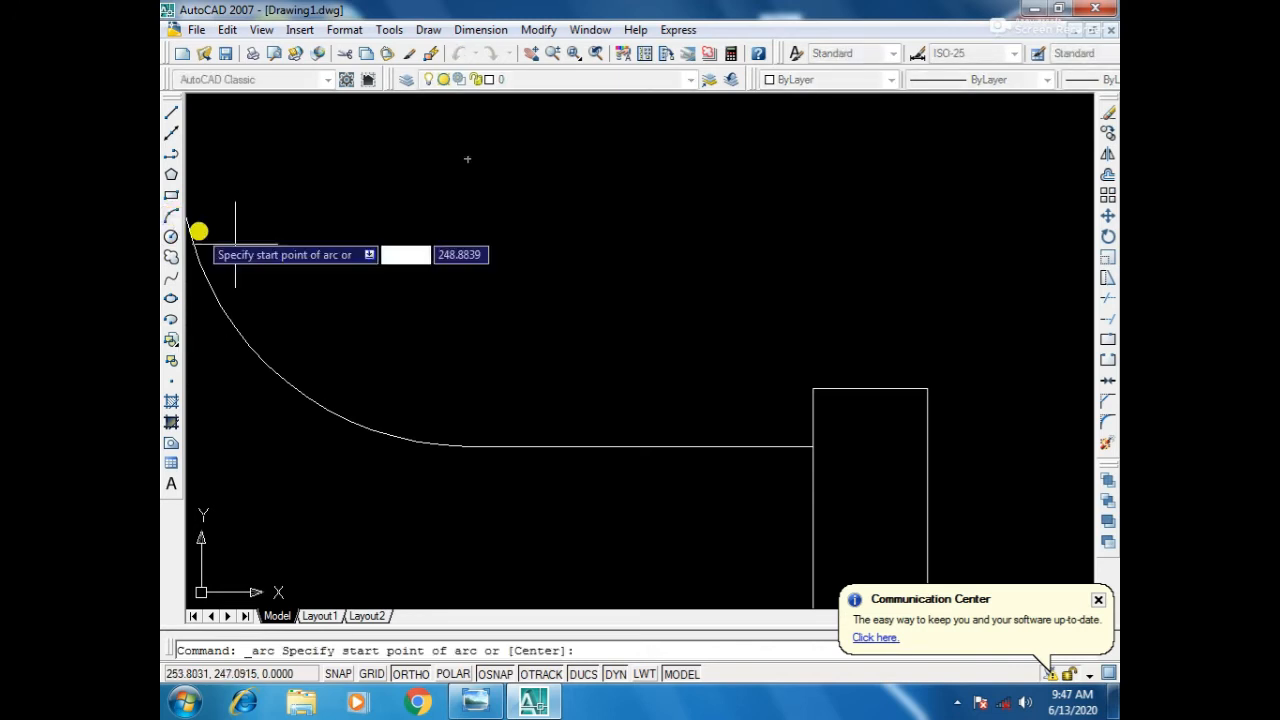
click(812, 389)
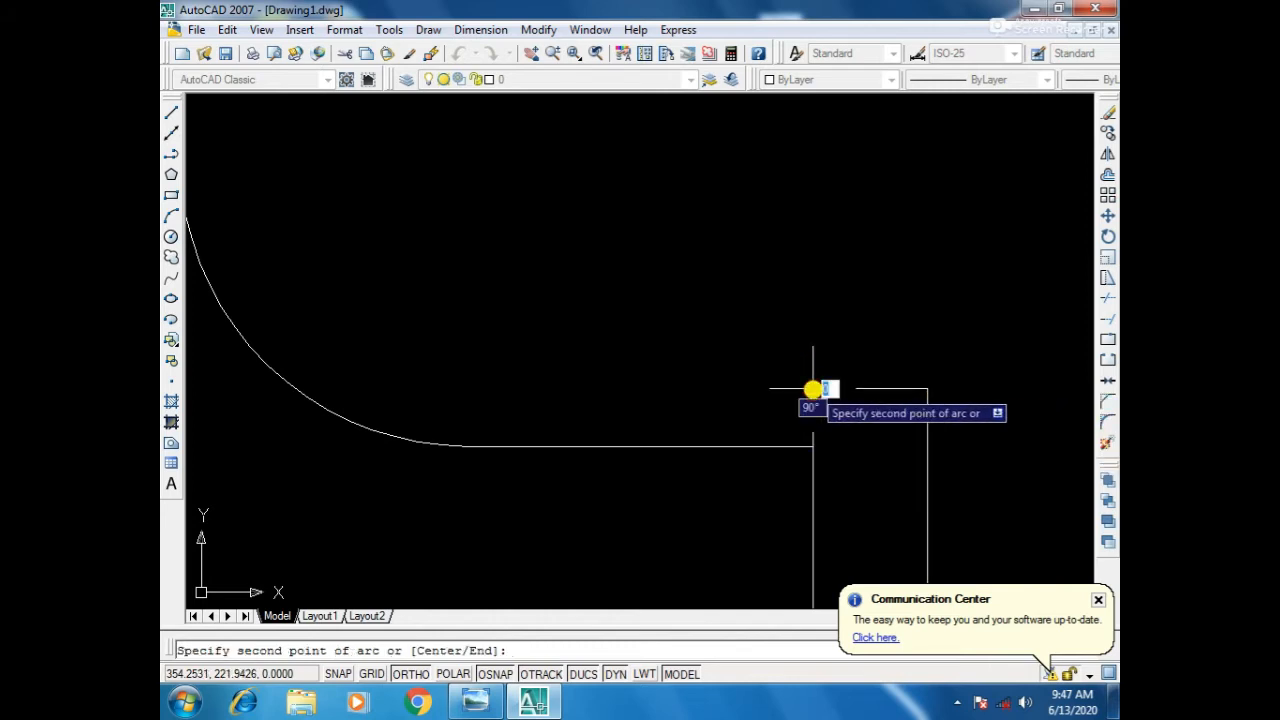
click(766, 447)
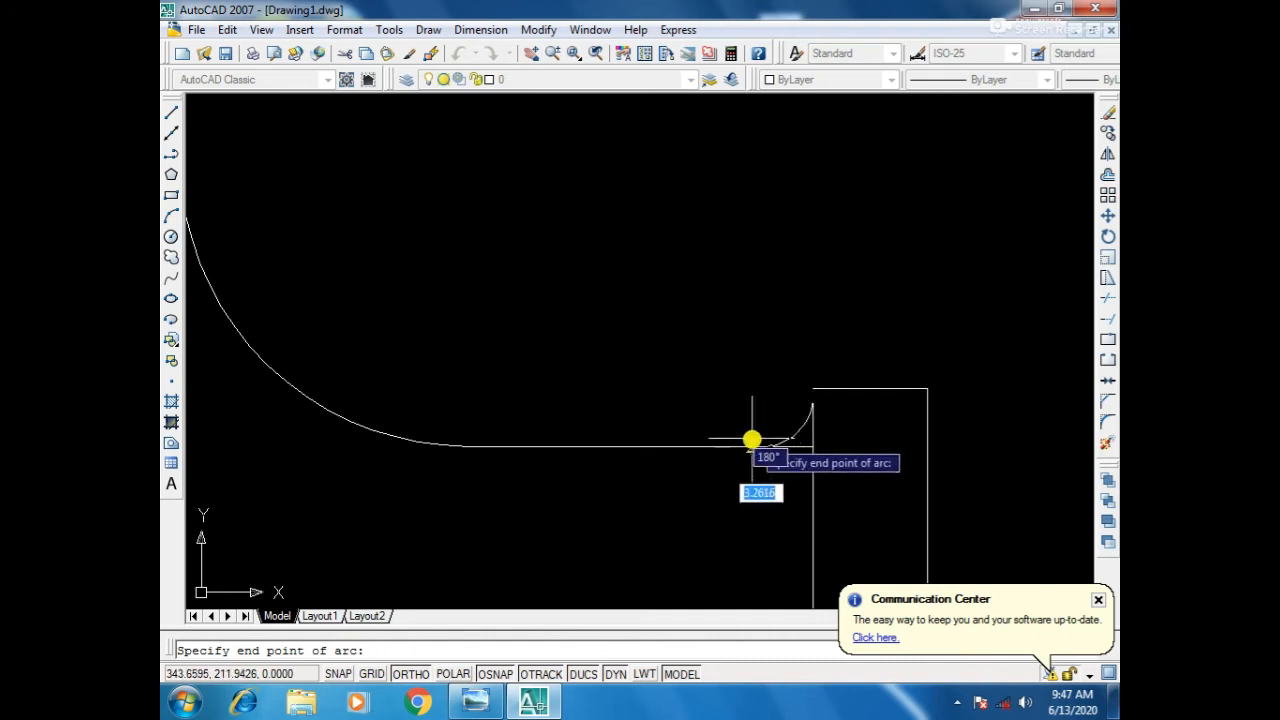
click(750, 437)
Trim the part of the new arc that dips below the body's upper line beside the end flange.
scroll(829, 491, down, 2)
scroll(823, 449, up, 5)
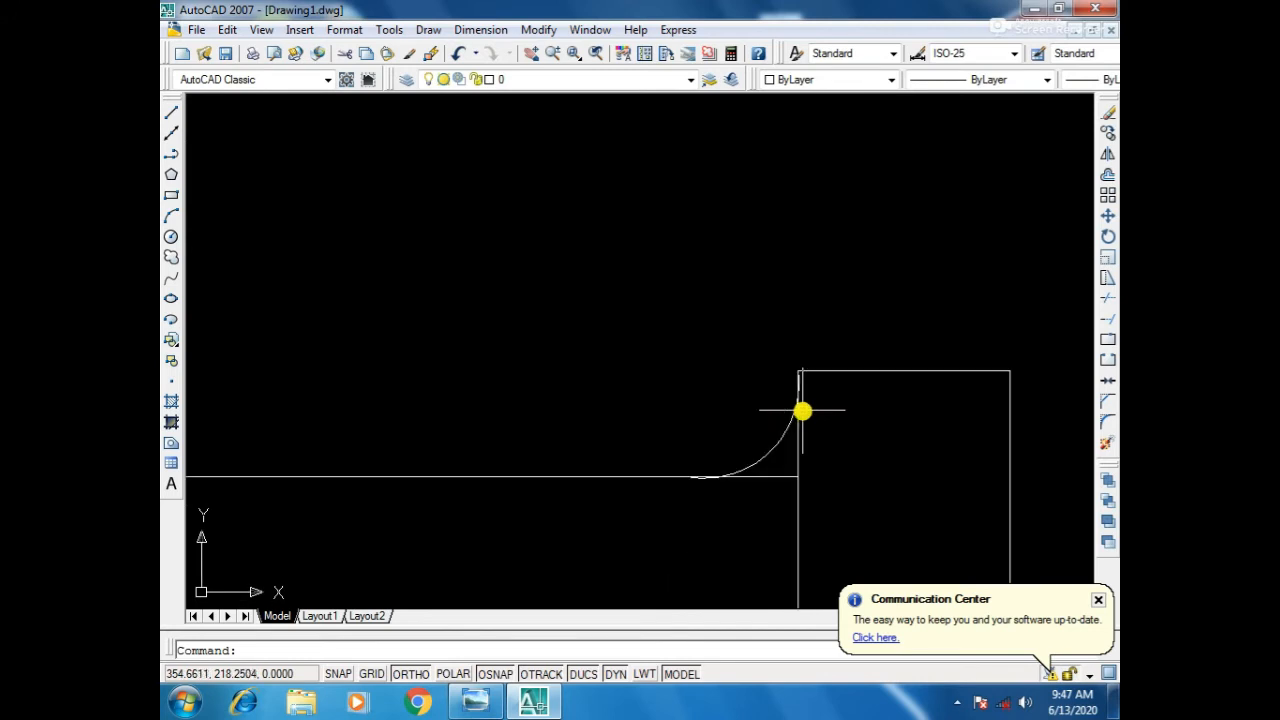
scroll(770, 425, up, 5)
middle_drag(921, 324, 720, 523)
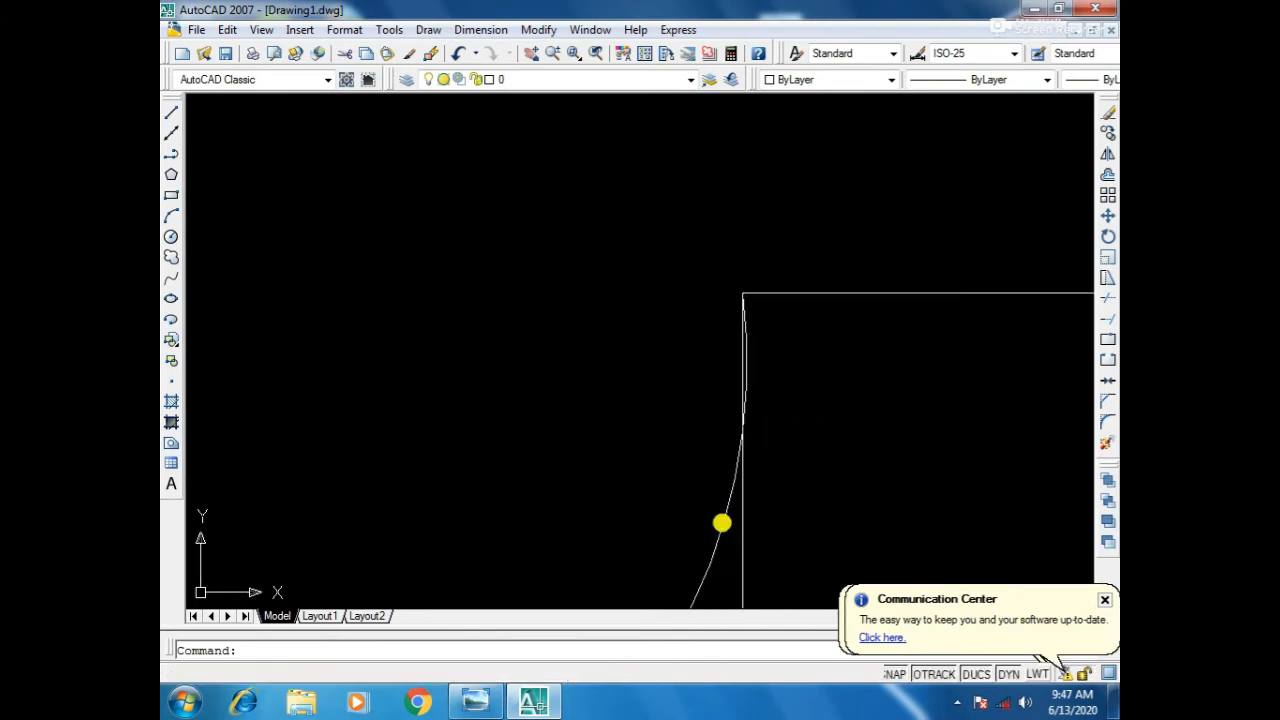
scroll(753, 383, up, 3)
scroll(752, 383, down, 4)
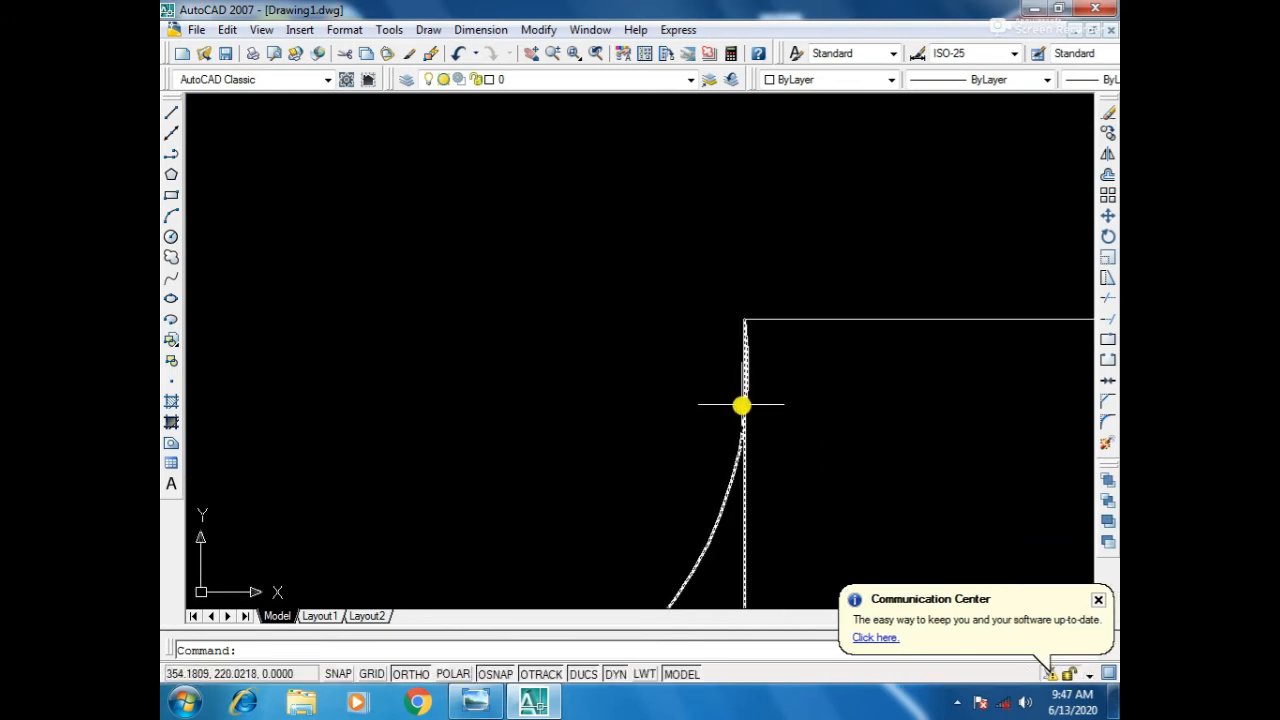
scroll(765, 368, up, 3)
scroll(760, 385, down, 5)
scroll(677, 523, up, 5)
text(t)
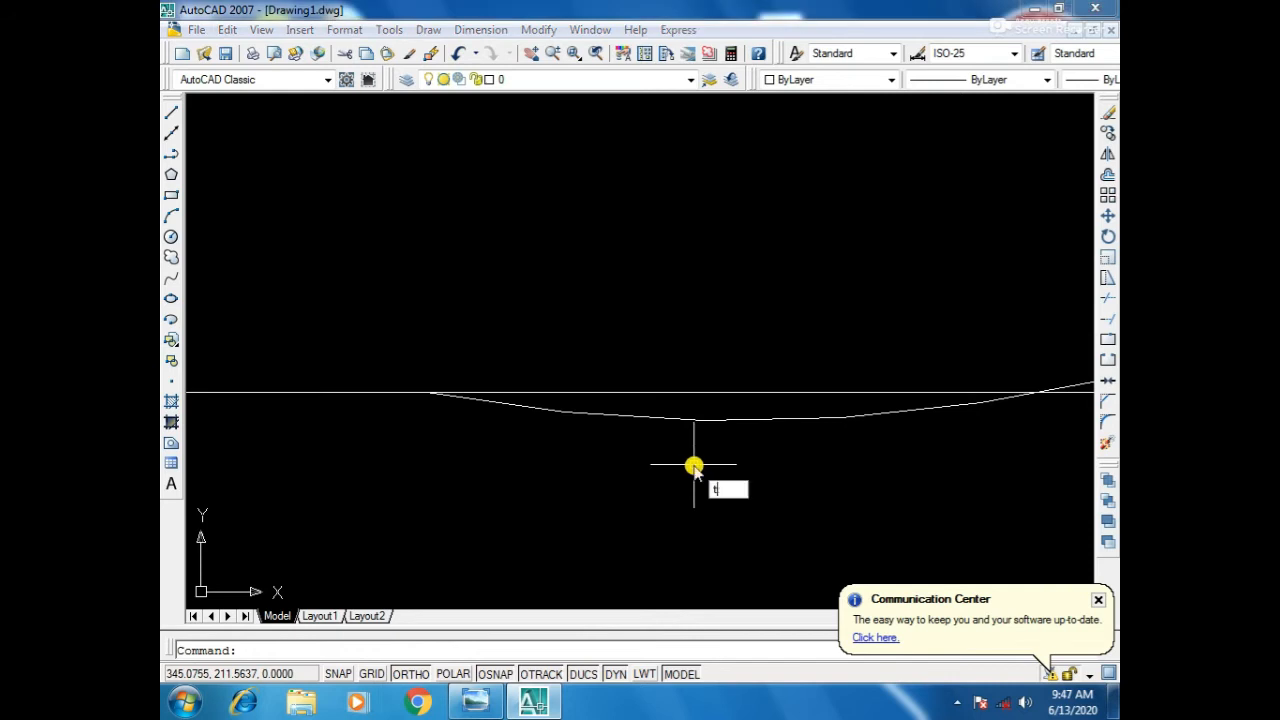
key(Return)
key(Return)
click(714, 421)
Trim the part of the arc that bulges past the end flange's left edge near its upper corner, and leave the Trim command.
scroll(710, 456, down, 5)
scroll(914, 454, down, 4)
scroll(734, 483, up, 5)
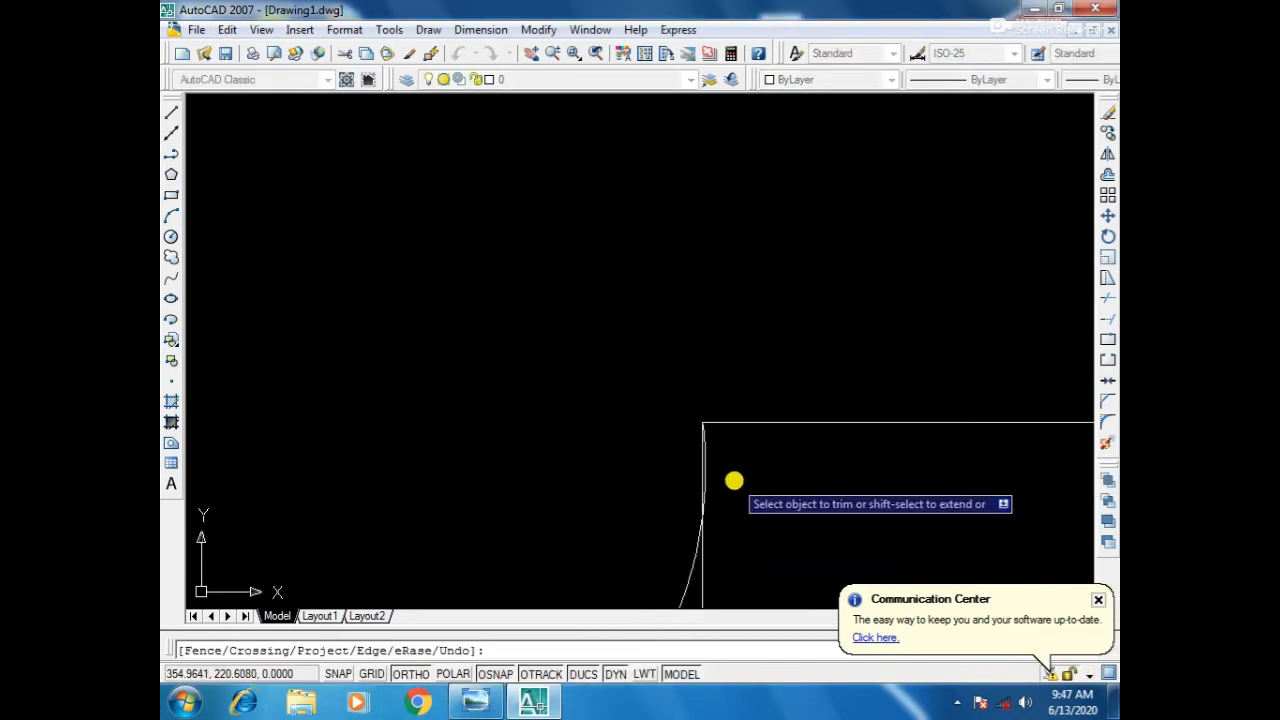
click(646, 428)
click(645, 445)
scroll(668, 454, down, 5)
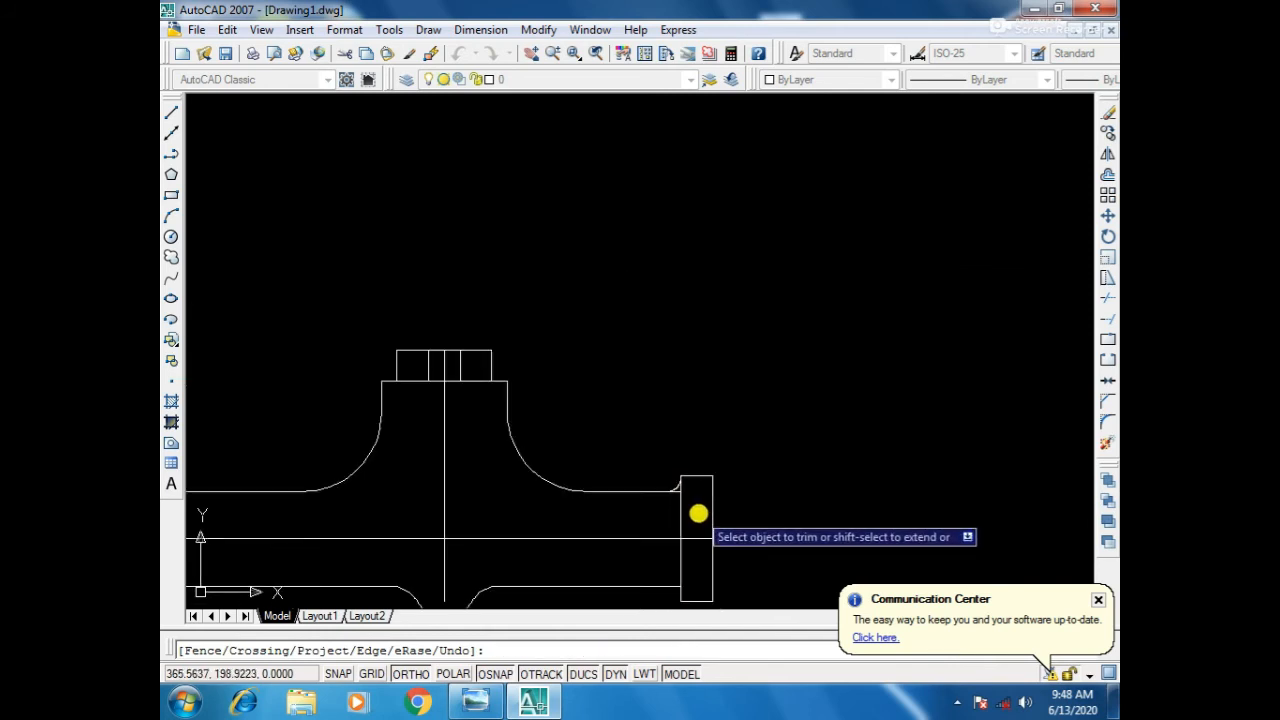
scroll(686, 497, up, 6)
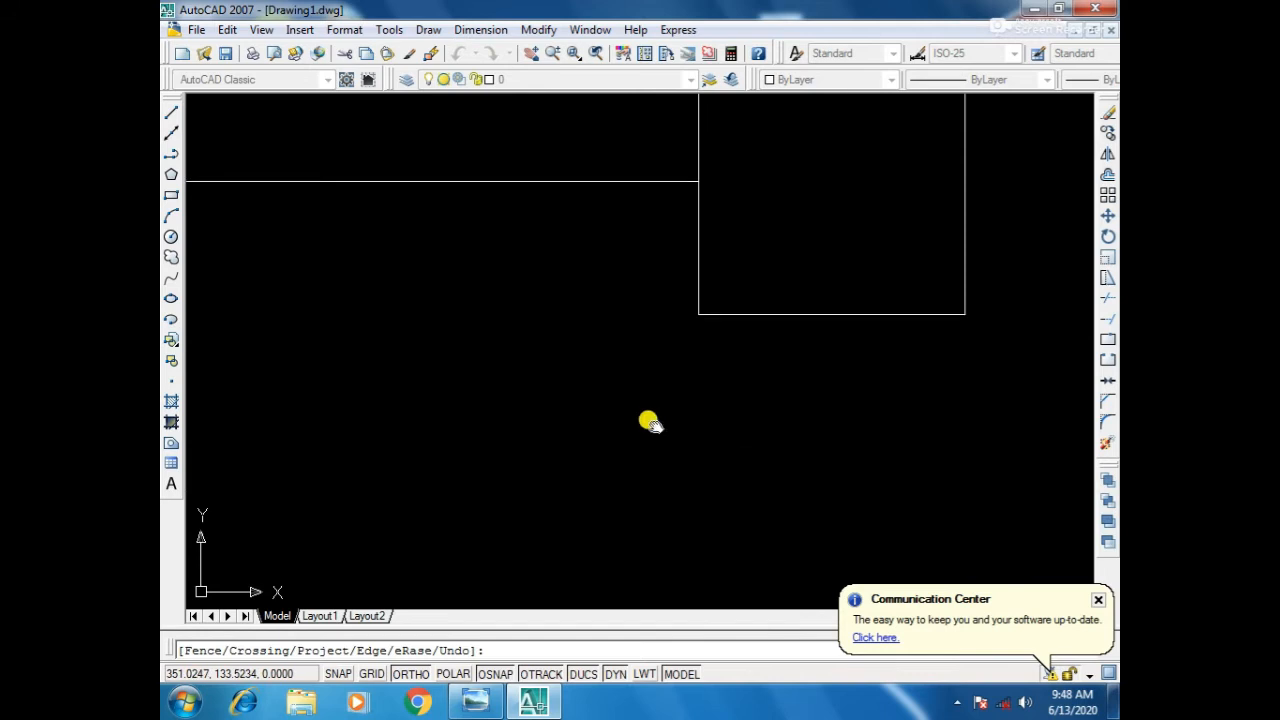
scroll(644, 480, down, 2)
scroll(677, 454, up, 2)
scroll(630, 488, down, 7)
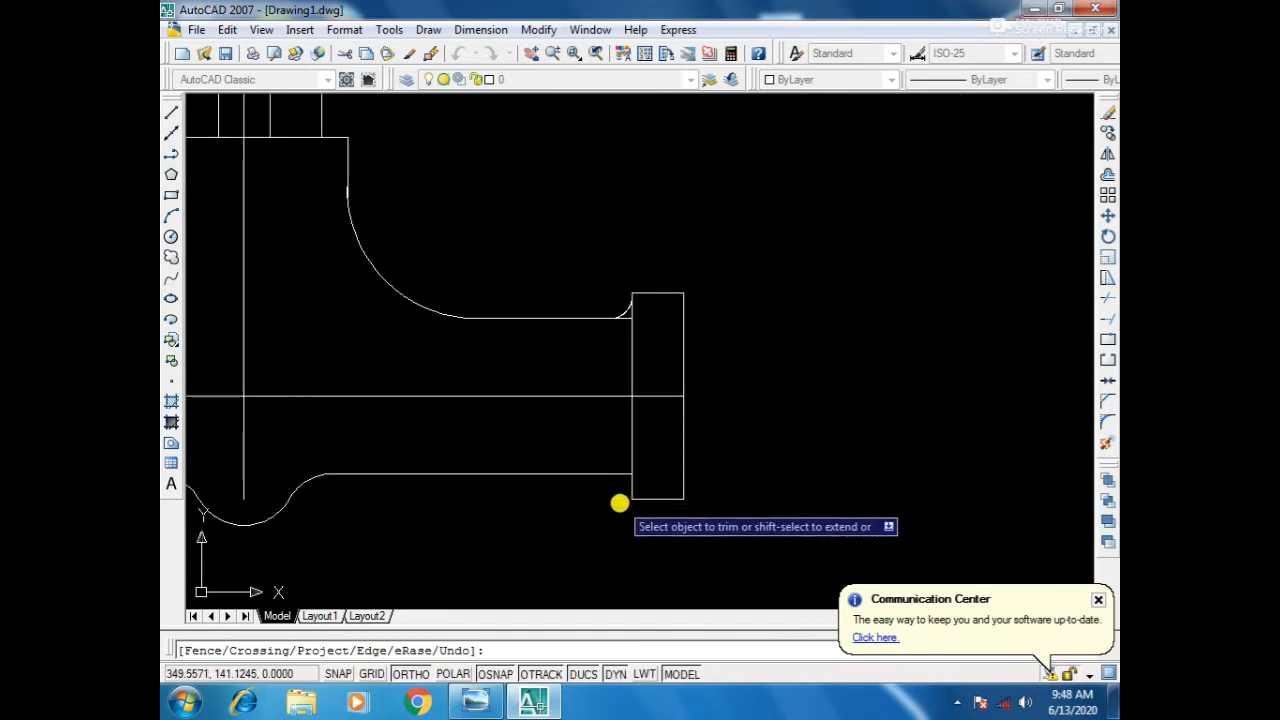
key(Escape)
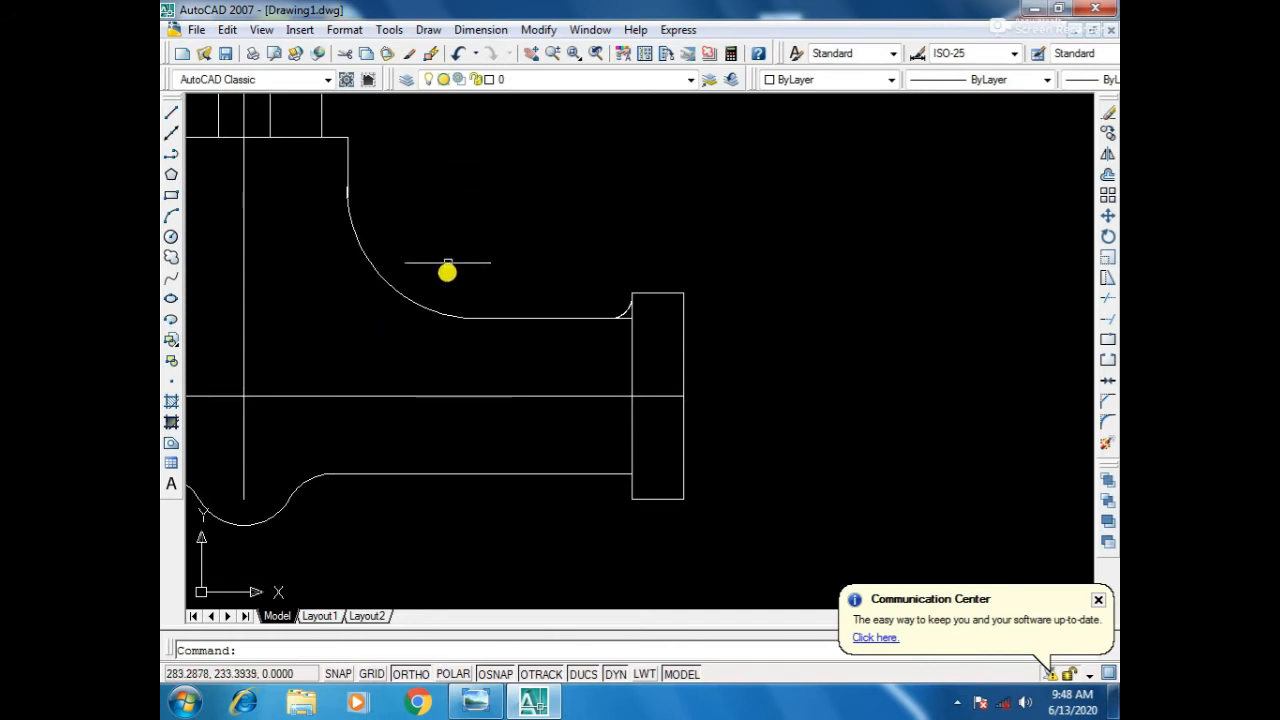
Mirror the small flange arc about the body's horizontal centerline, keeping the original.
click(627, 308)
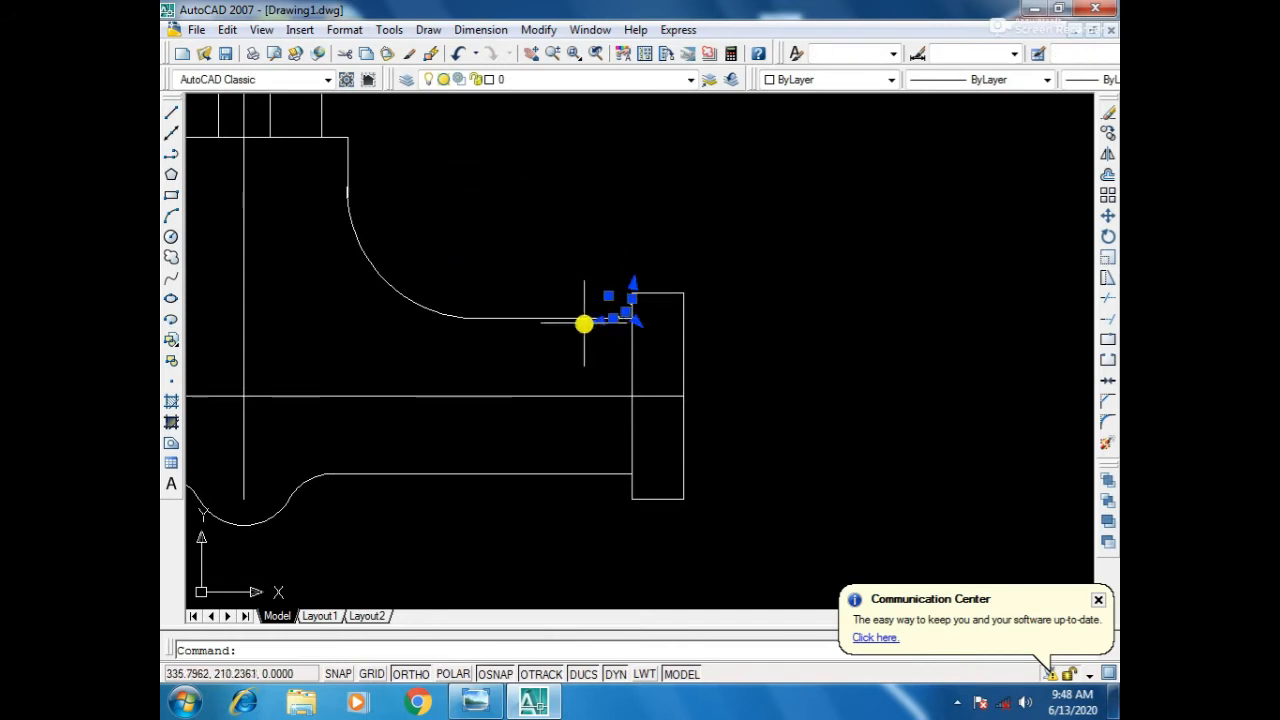
text(mi)
key(Return)
click(683, 397)
click(629, 400)
key(Return)
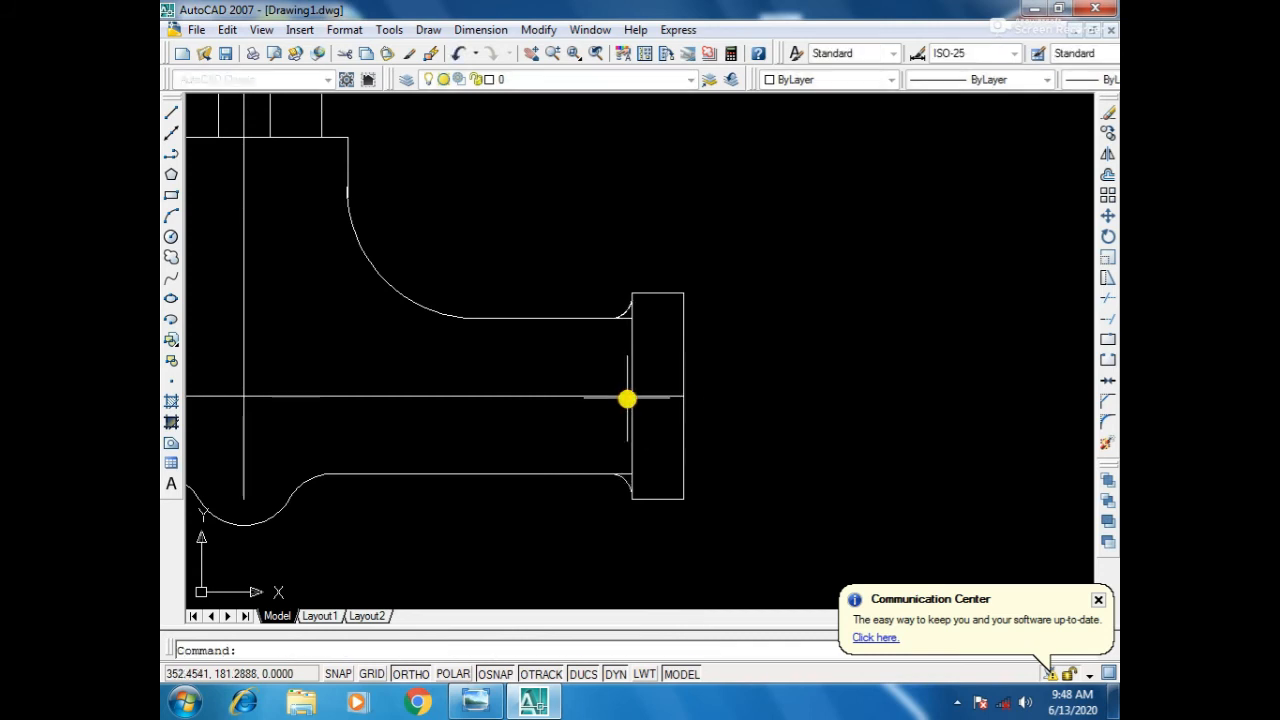
Trim the end of the body's lower line between the mirrored arc and the end flange.
scroll(603, 504, up, 3)
scroll(712, 409, down, 3)
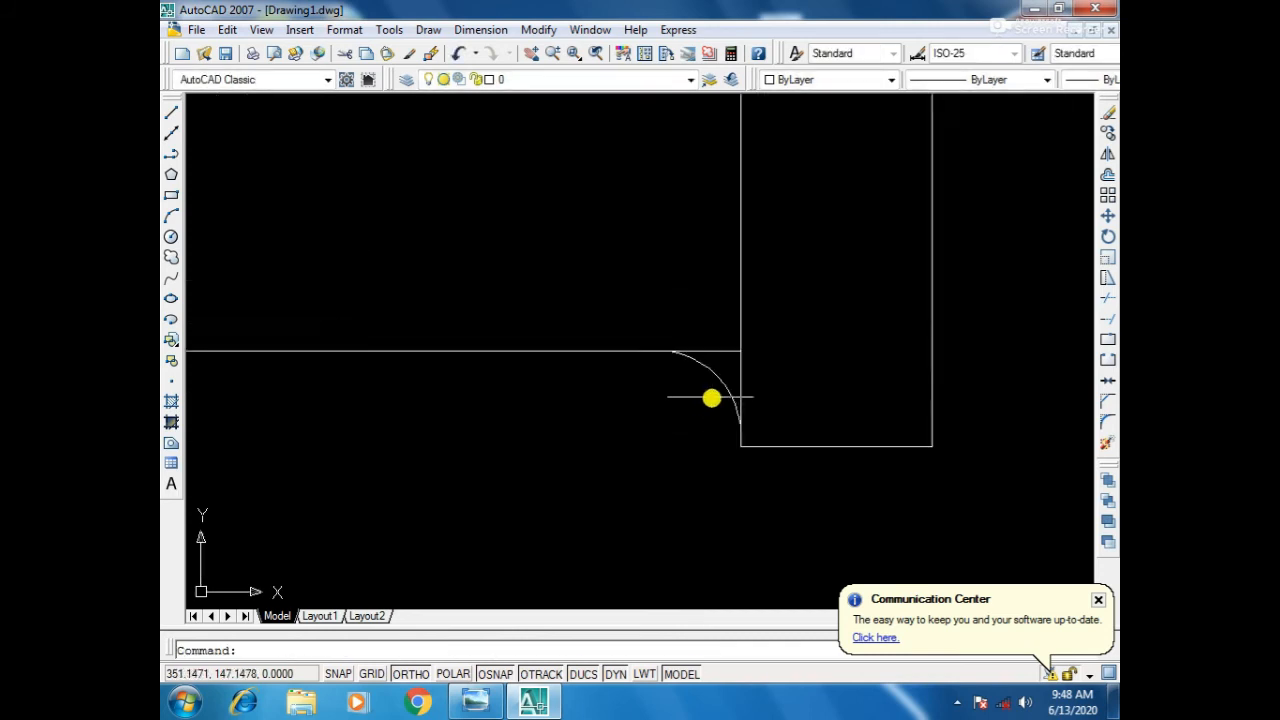
text(tr)
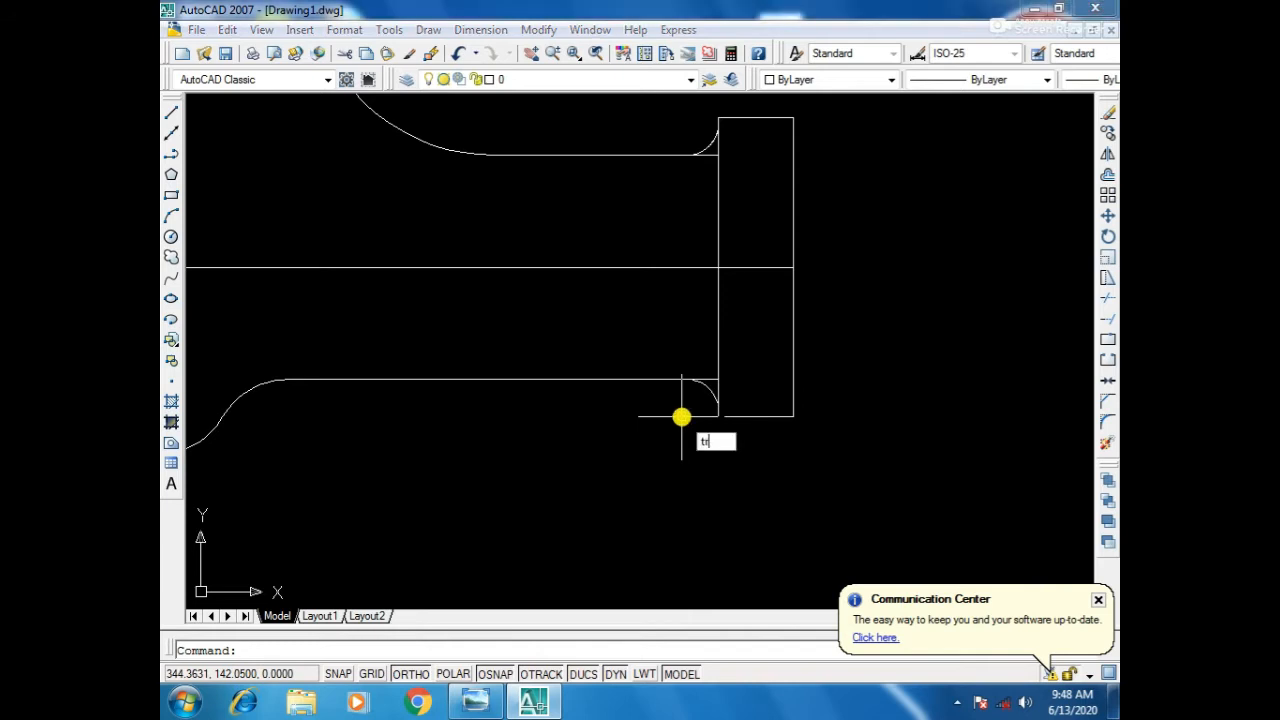
key(Return)
key(Return)
scroll(685, 390, up, 4)
scroll(748, 371, up, 2)
scroll(757, 380, down, 2)
middle_drag(757, 380, 403, 471)
click(485, 410)
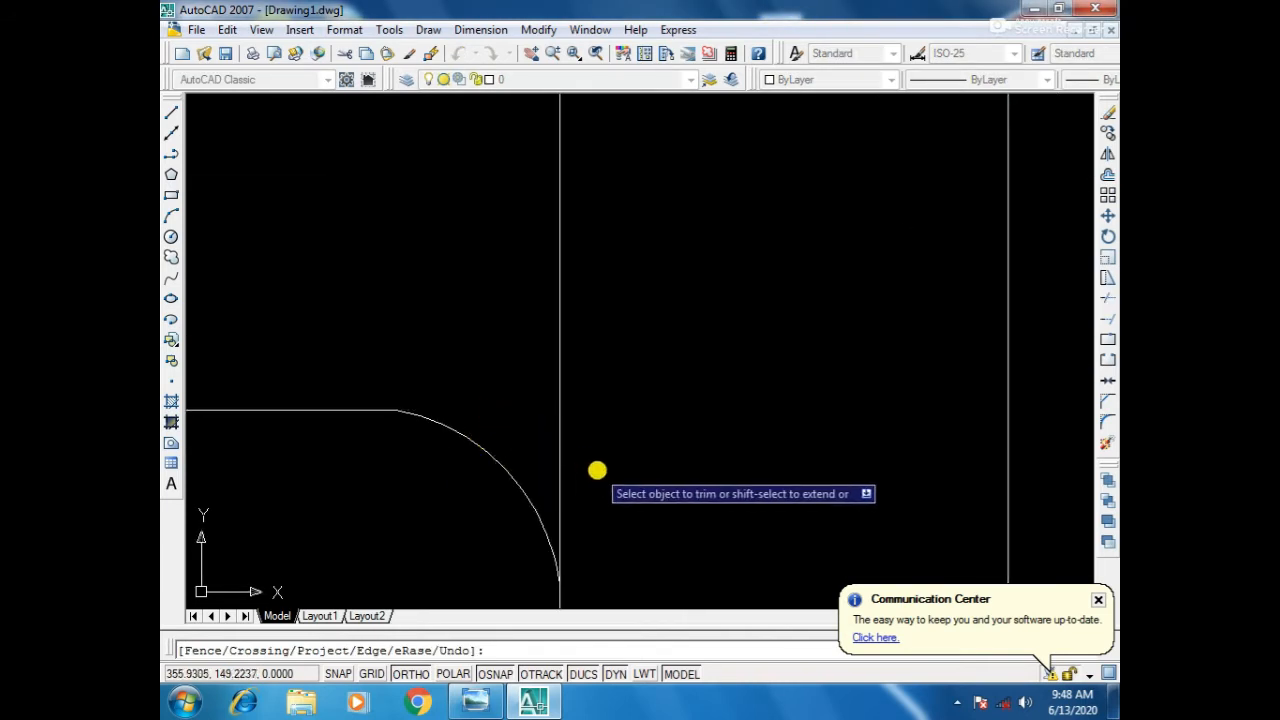
Trim away the flange's left edge down to the mirrored arc and the body's upper line end beyond the upper arc, leaving the Trim command.
scroll(562, 460, down, 2)
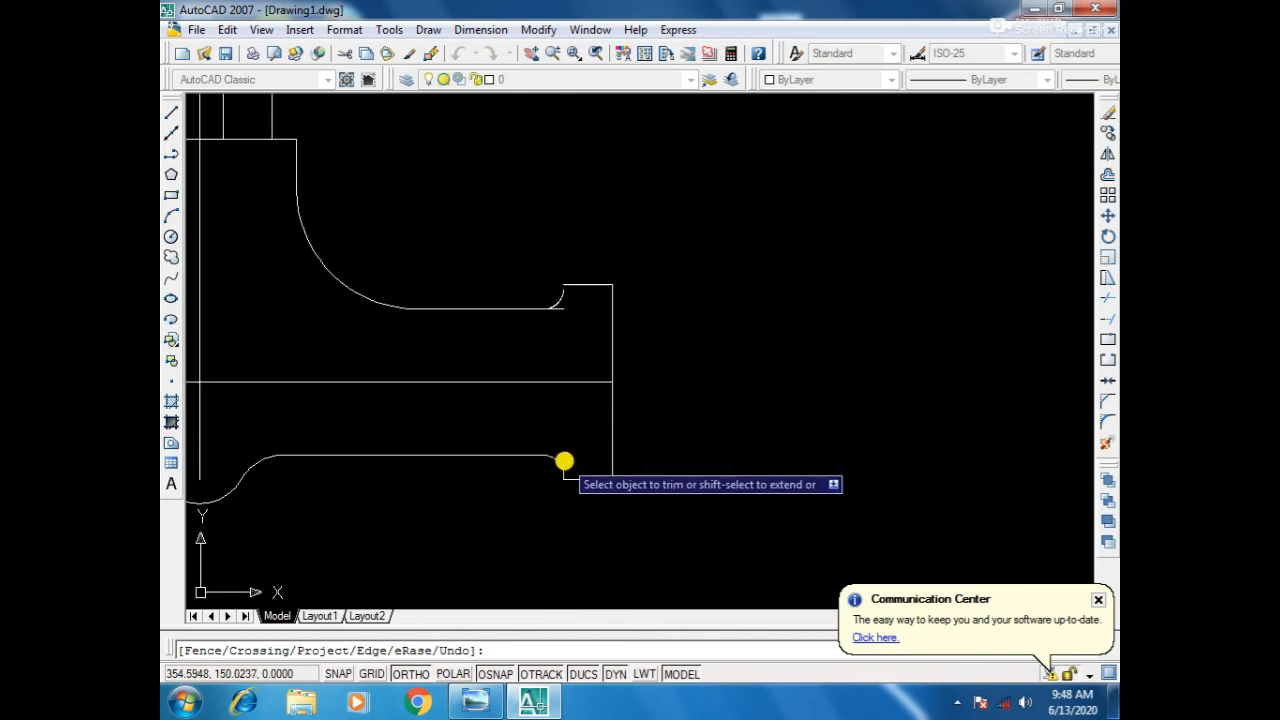
scroll(580, 430, down, 2)
scroll(622, 404, up, 5)
scroll(622, 404, down, 1)
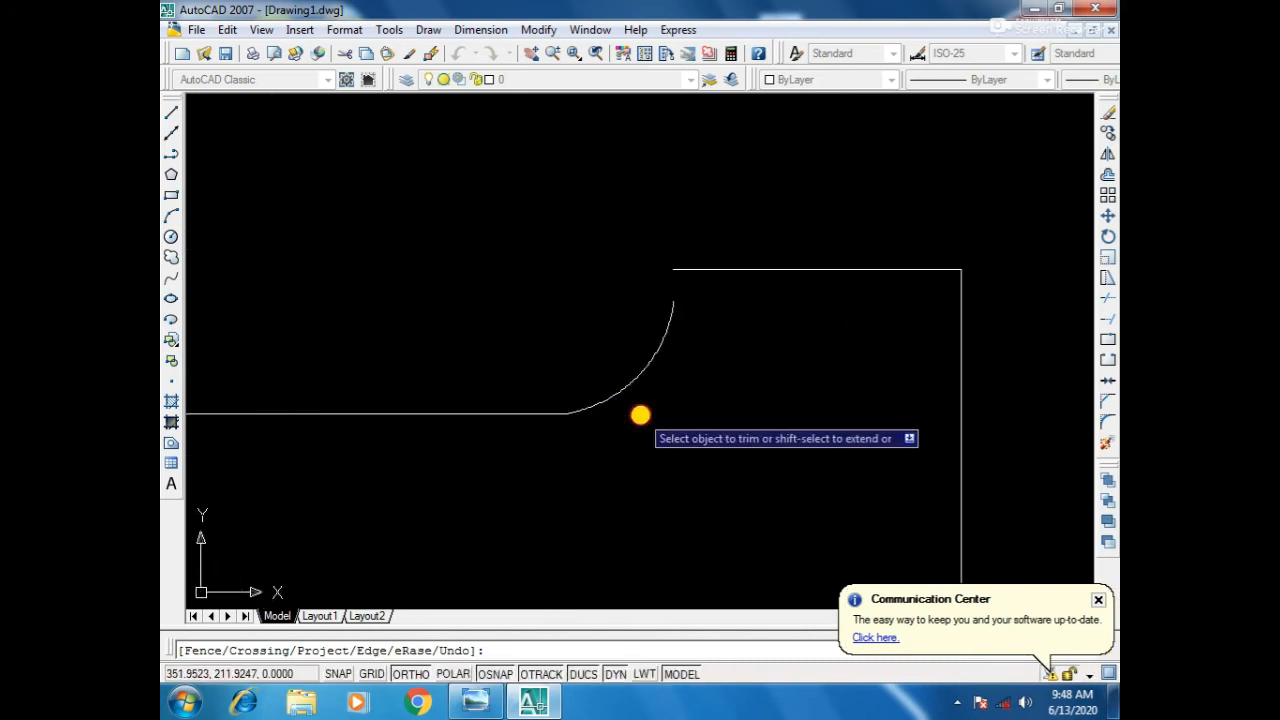
scroll(694, 294, down, 4)
scroll(686, 400, up, 6)
middle_drag(653, 471, 614, 334)
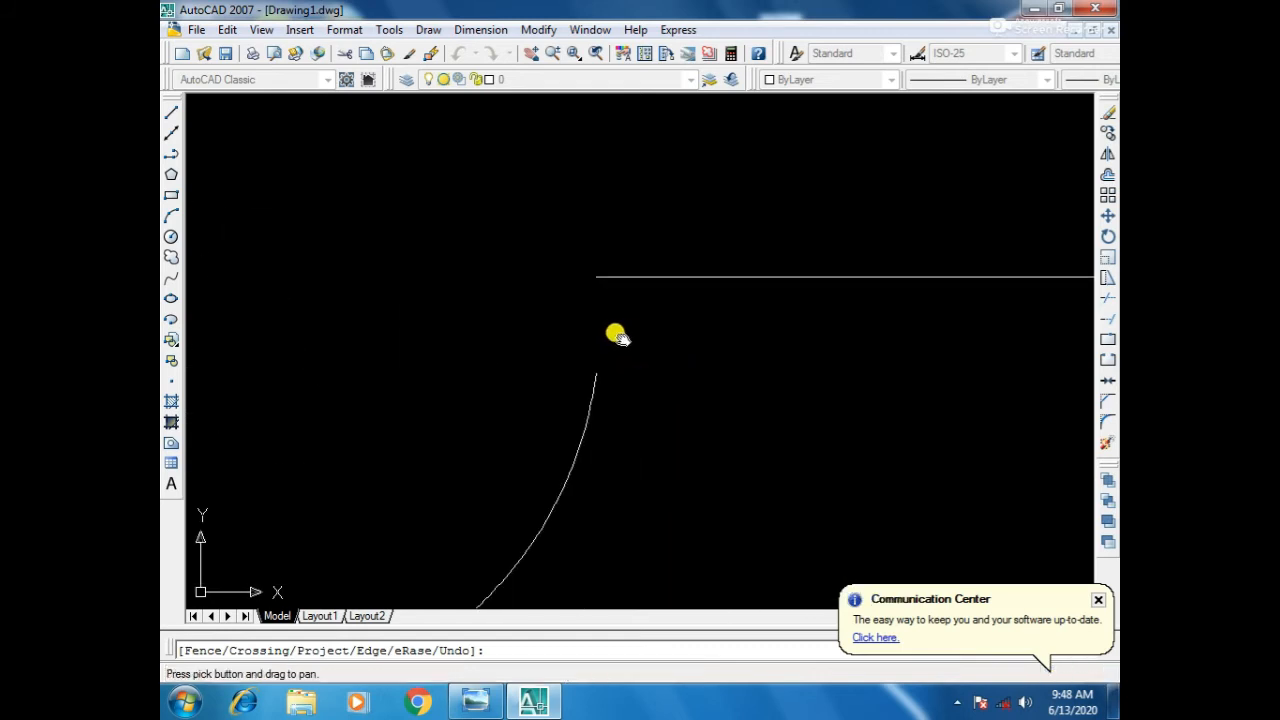
key(Escape)
Draw a short vertical line from the flange's upper-left corner to the upper end of the arc.
text(l)
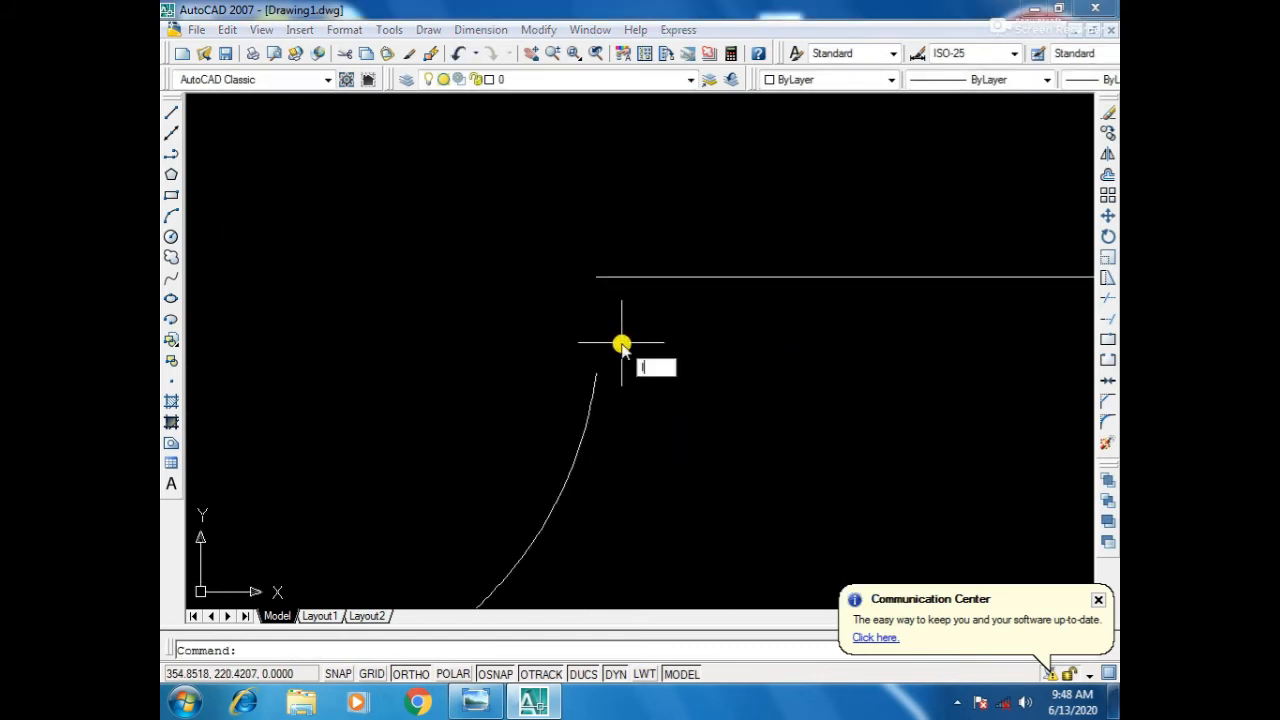
key(Return)
click(599, 279)
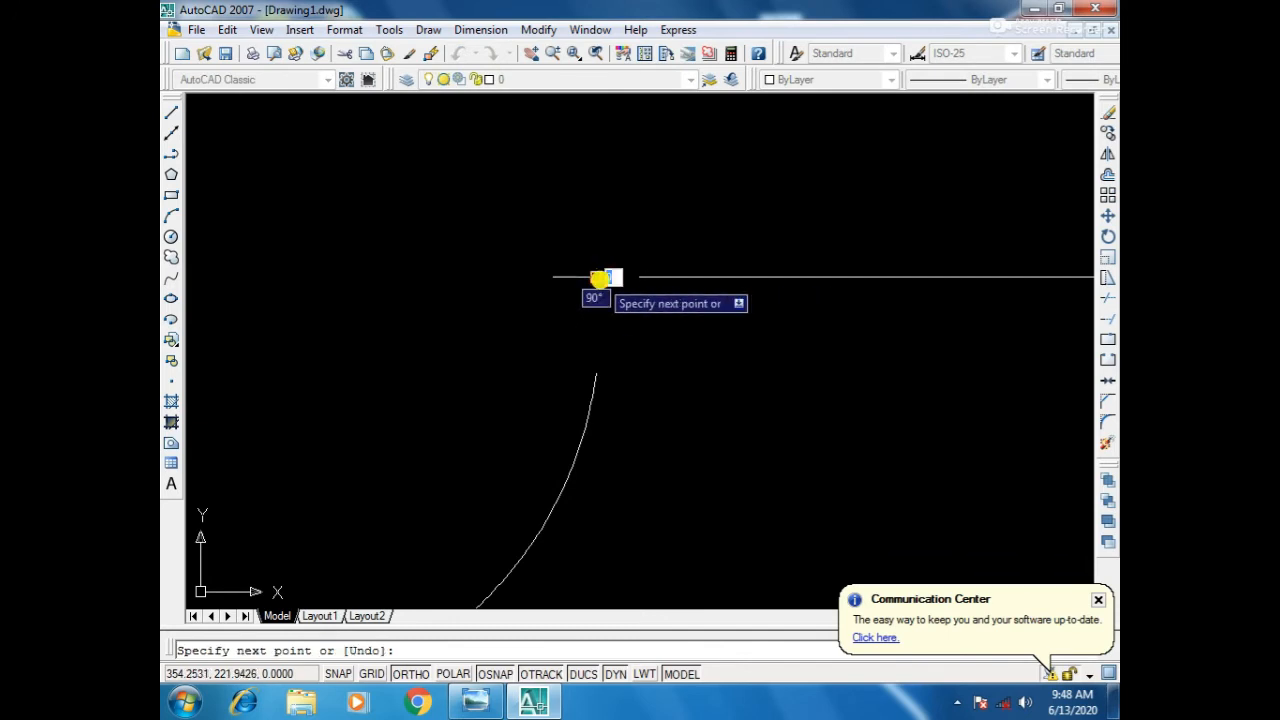
click(596, 375)
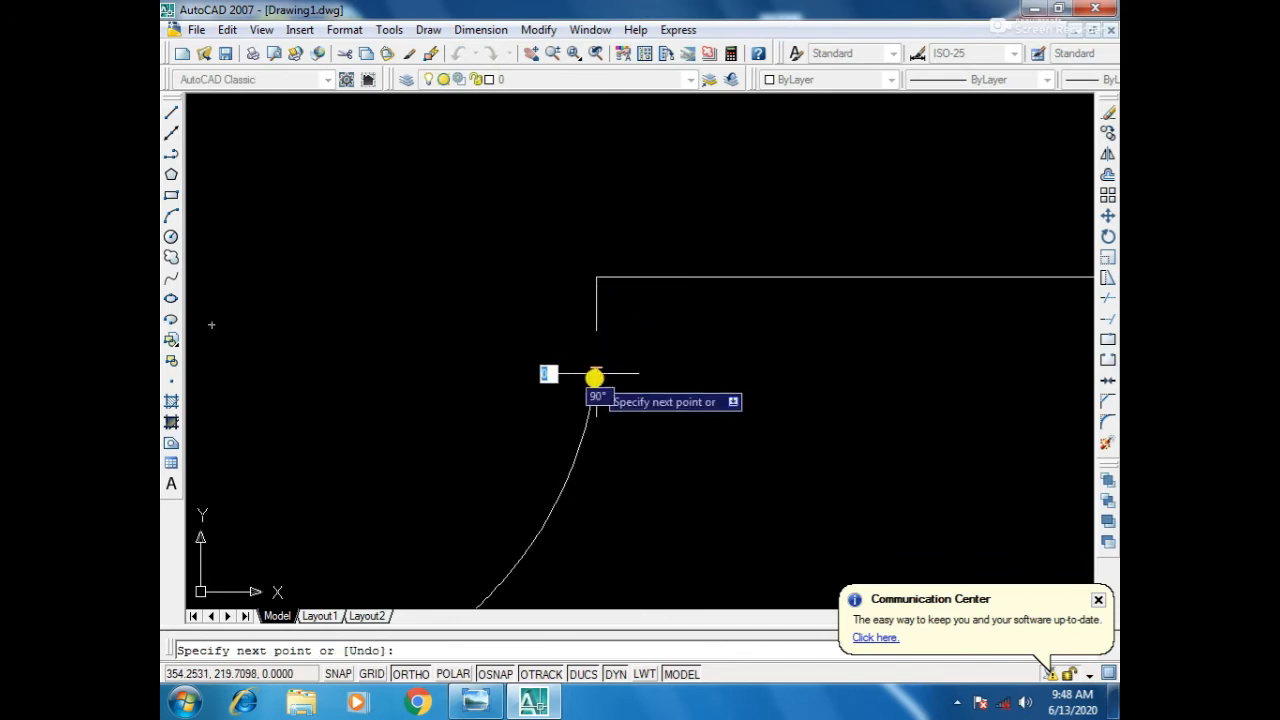
key(Return)
Compare the drawing with the reference image and examine its dimensions between the boss's centerline and the spout.
scroll(693, 326, down, 3)
scroll(693, 326, down, 5)
scroll(692, 474, down, 5)
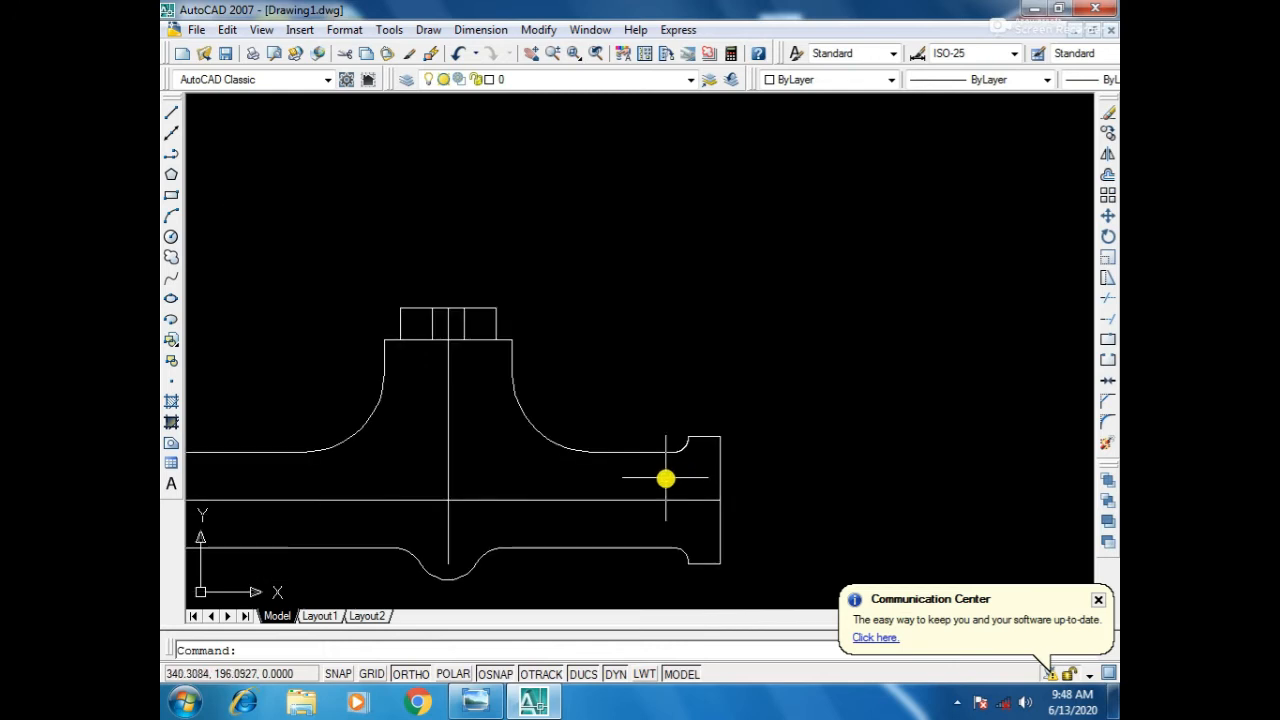
scroll(596, 480, down, 2)
middle_drag(584, 463, 591, 413)
middle_drag(528, 495, 683, 493)
scroll(868, 463, up, 2)
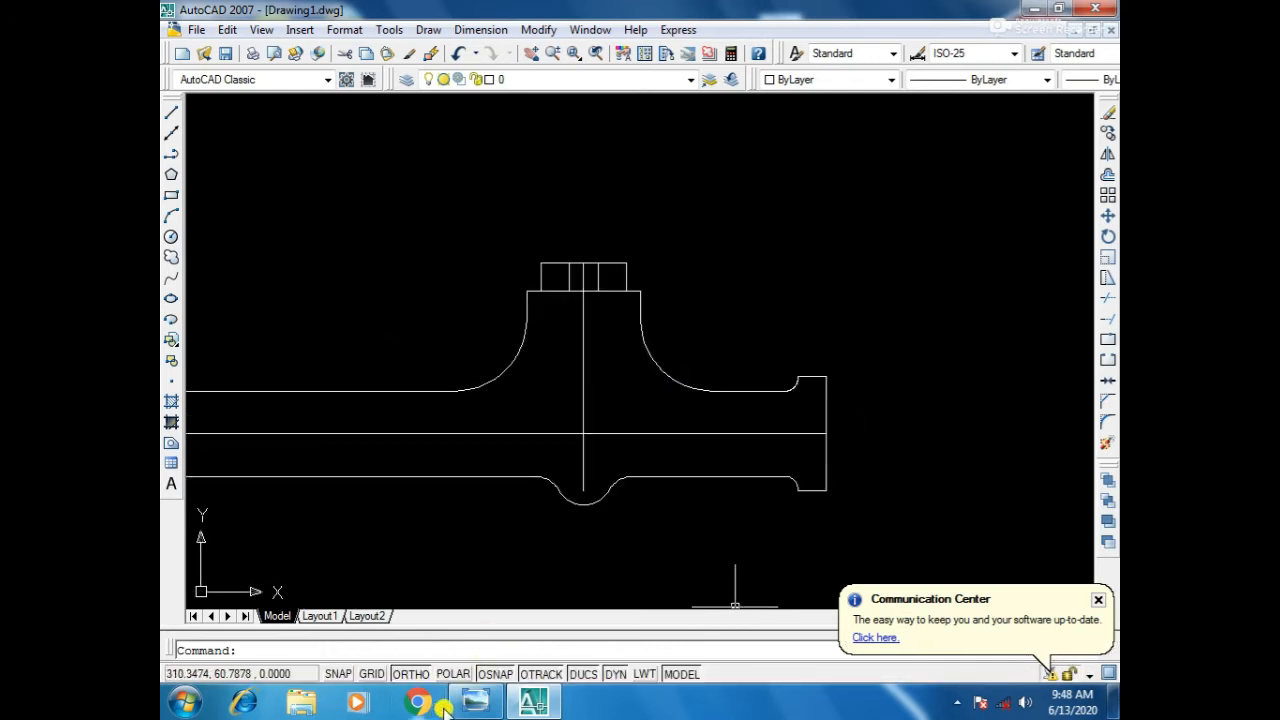
click(475, 703)
mouse_move(832, 166)
mouse_down()
mouse_move(830, 141)
mouse_move(958, 95)
mouse_move(984, 15)
mouse_move(878, 103)
mouse_move(312, 258)
mouse_move(334, 294)
mouse_move(399, 258)
mouse_up()
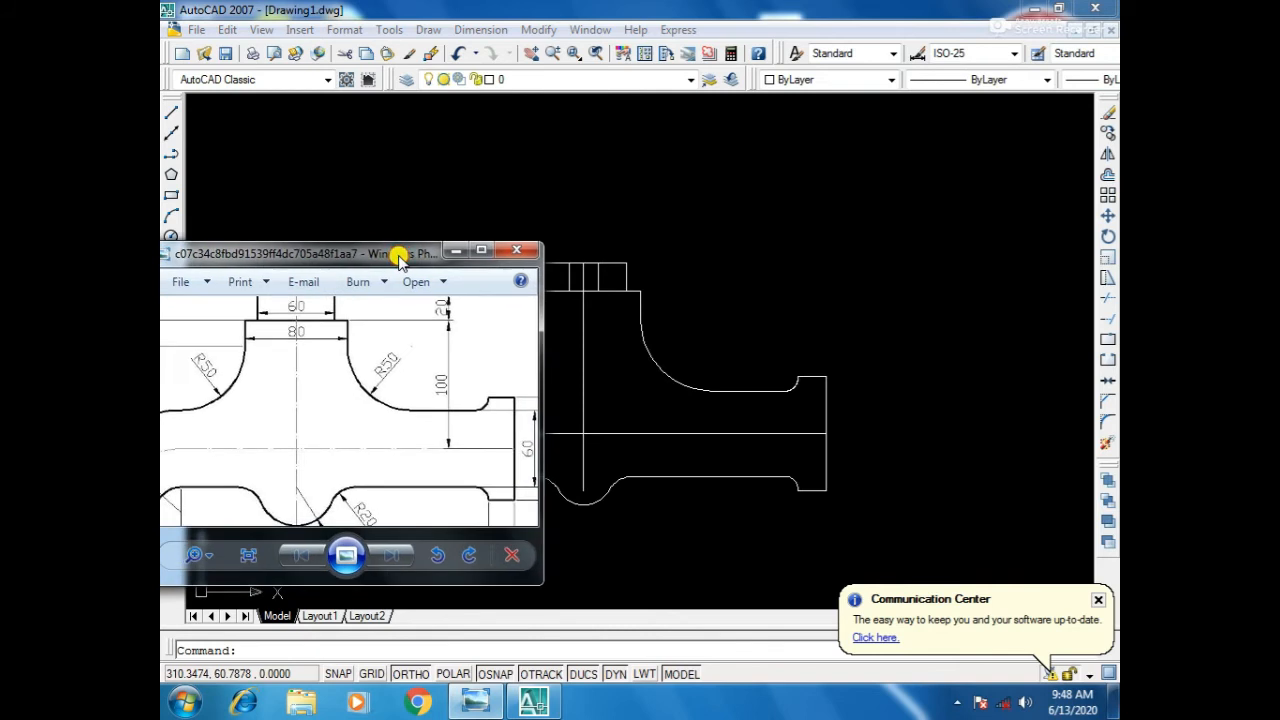
scroll(373, 443, down, 1)
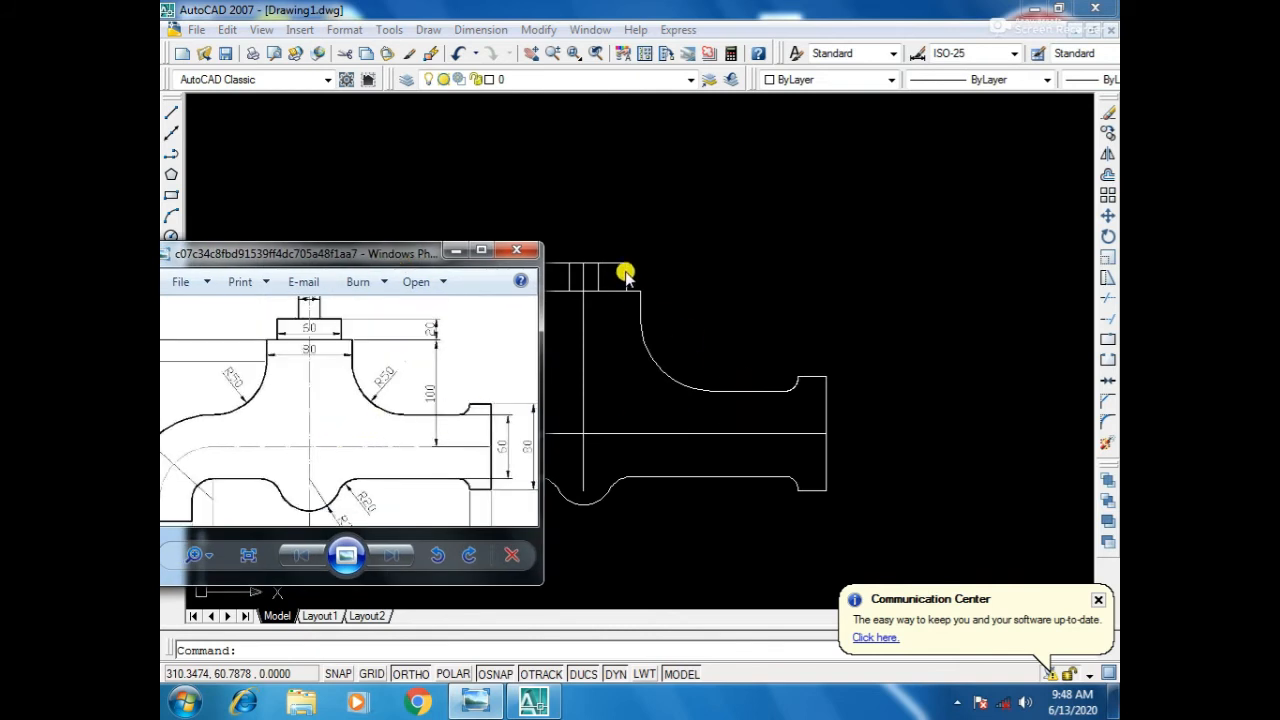
mouse_move(400, 253)
mouse_down()
mouse_move(469, 360)
mouse_move(718, 297)
mouse_move(928, 308)
mouse_move(908, 277)
mouse_move(938, 251)
mouse_up()
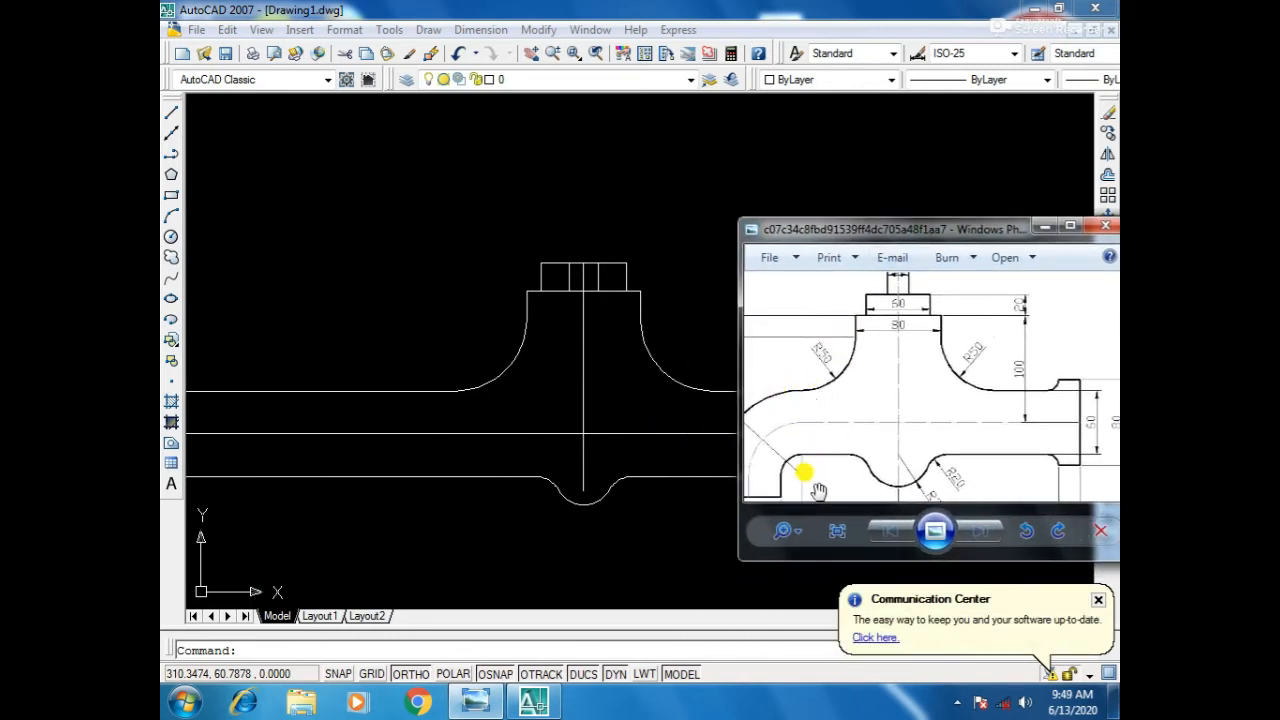
scroll(886, 350, down, 1)
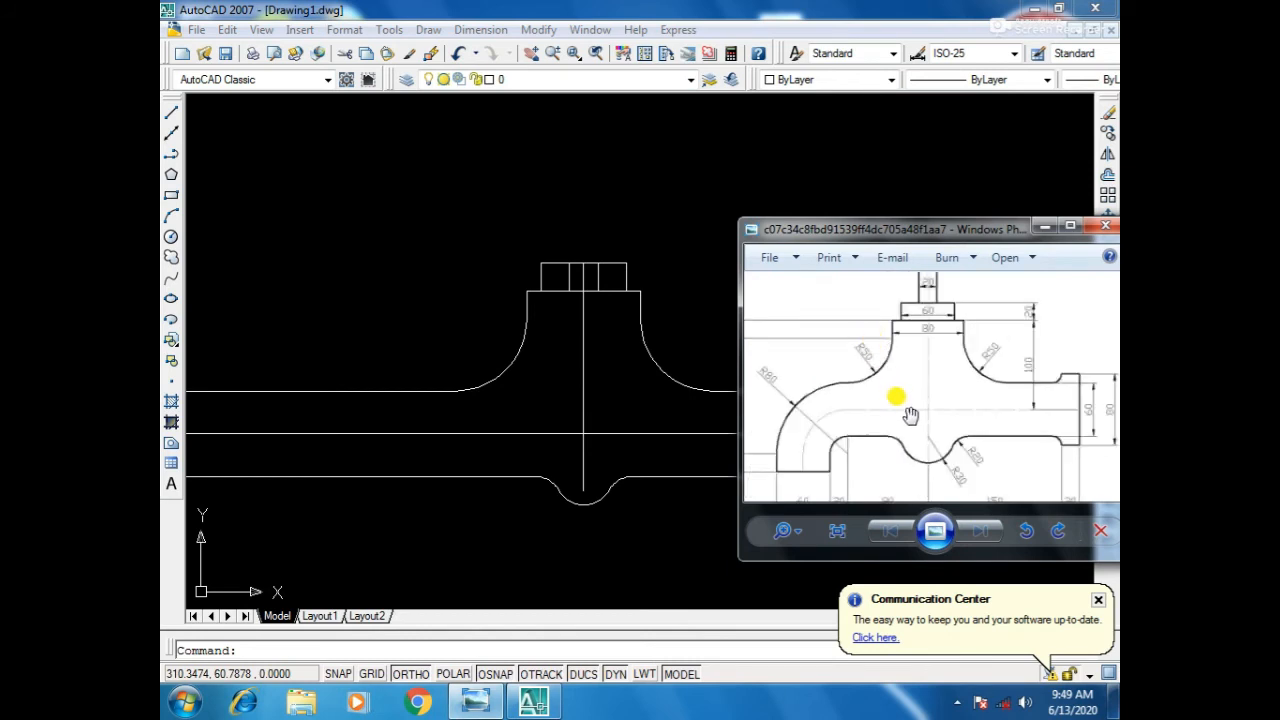
scroll(875, 418, down, 1)
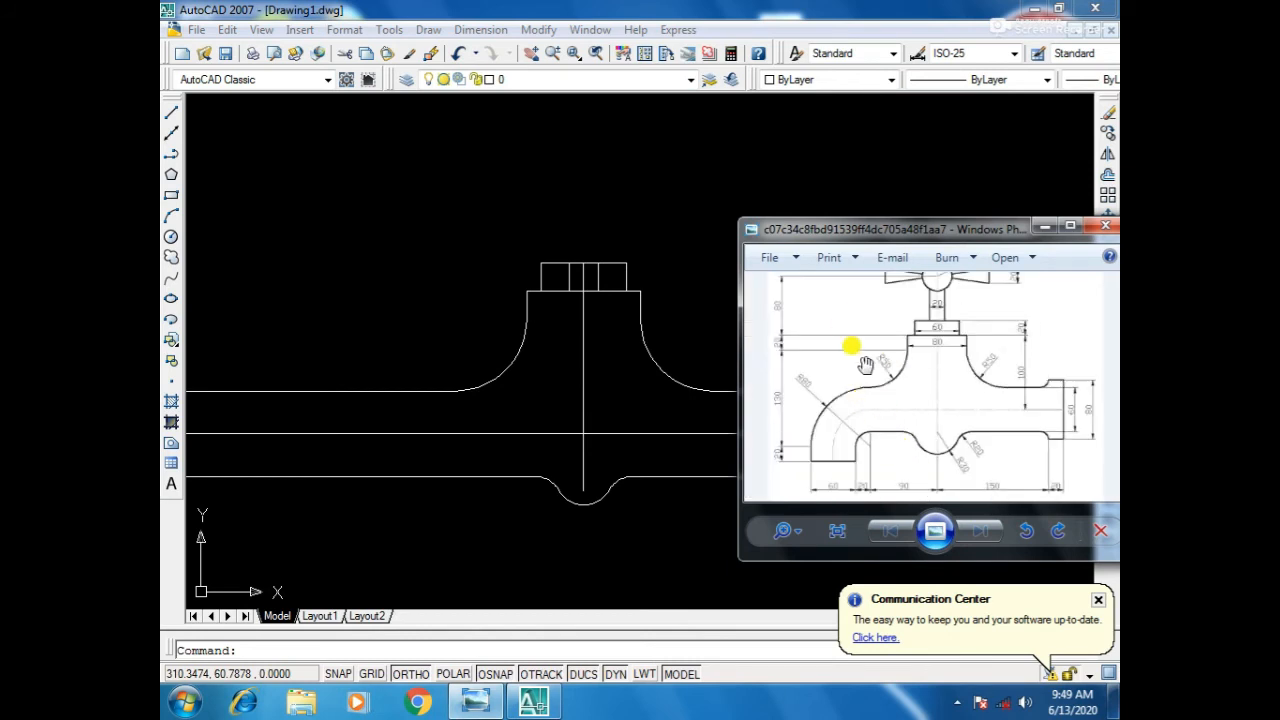
scroll(897, 505, up, 3)
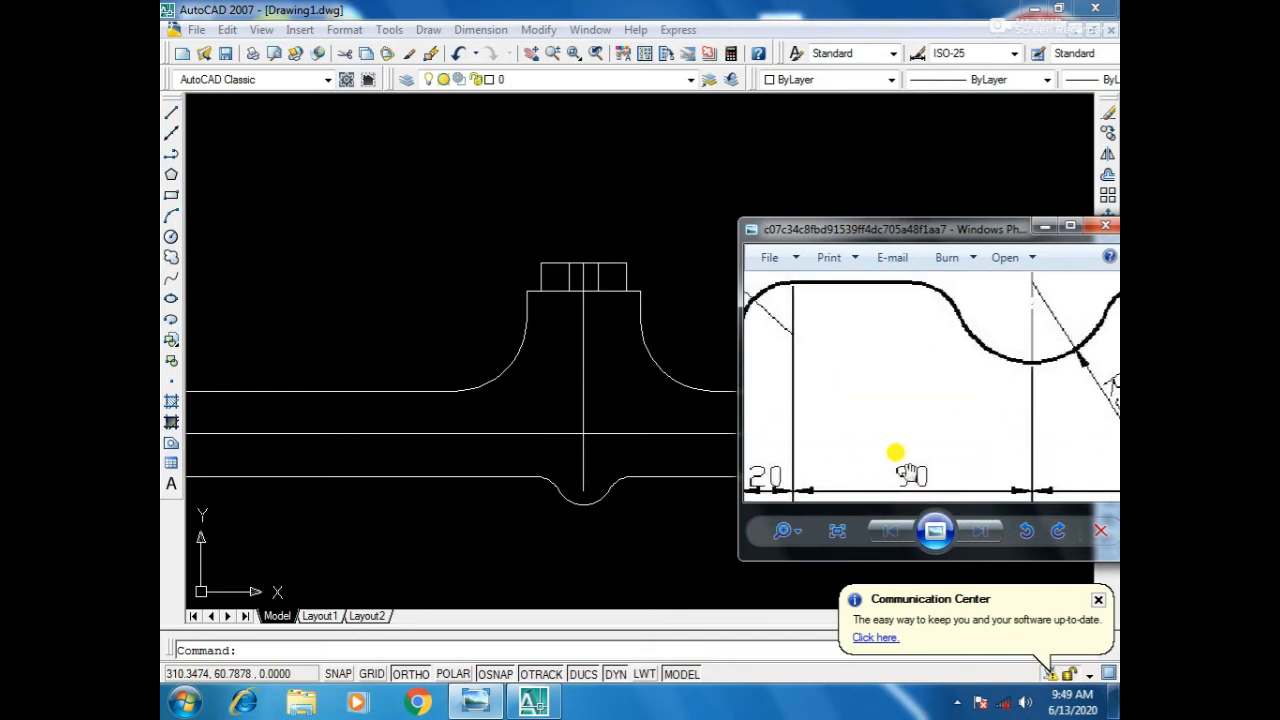
scroll(911, 476, down, 2)
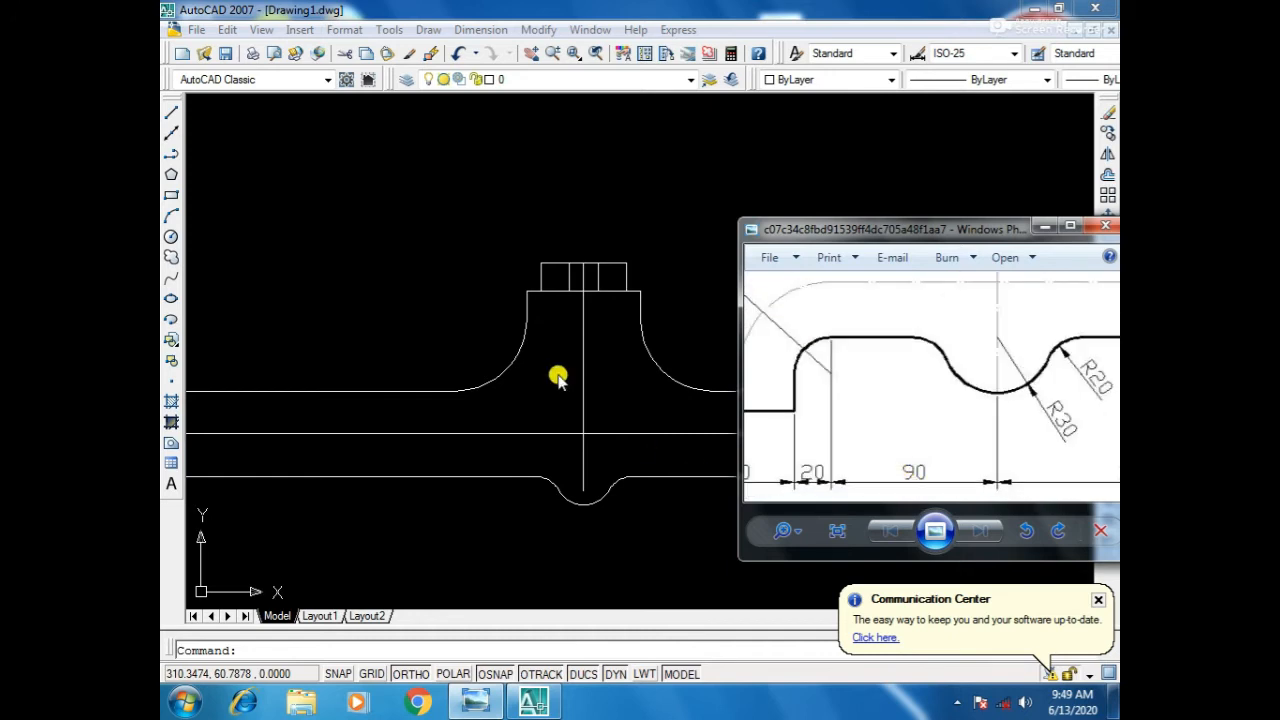
Return to AutoCAD and offset the vertical centerline 90 units to the left, toward the spout side.
click(578, 401)
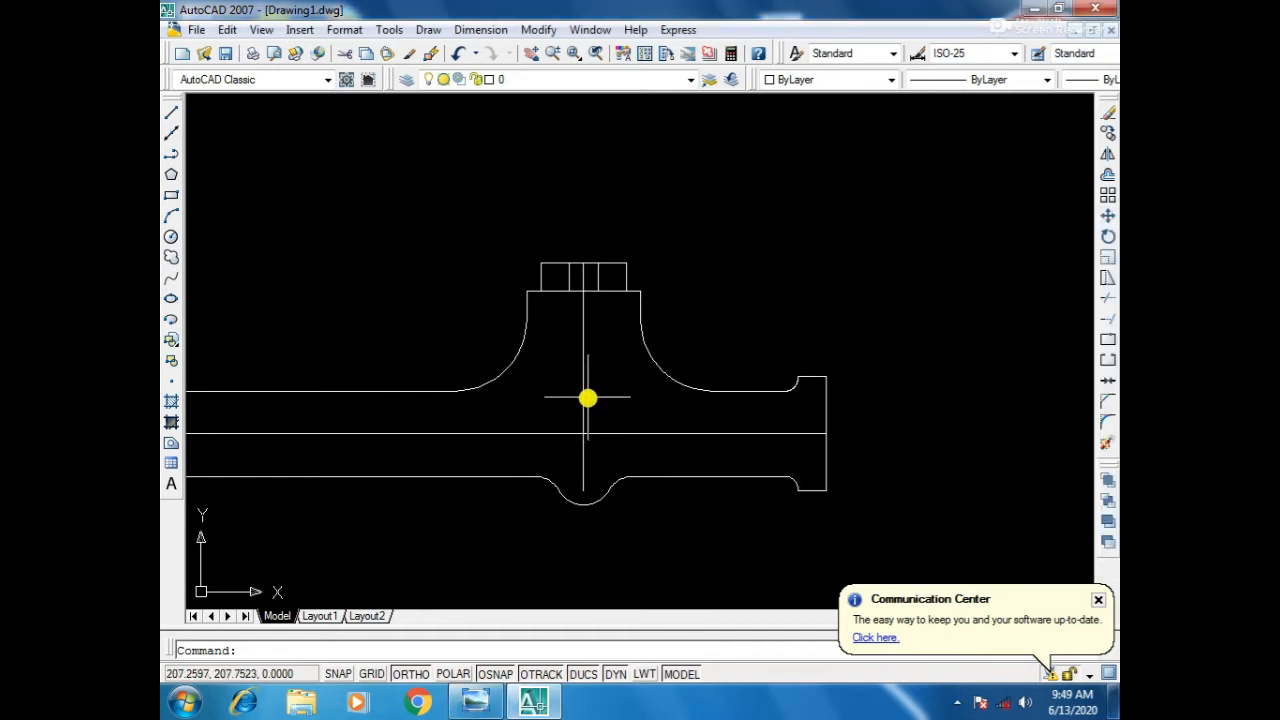
text(o)
key(Return)
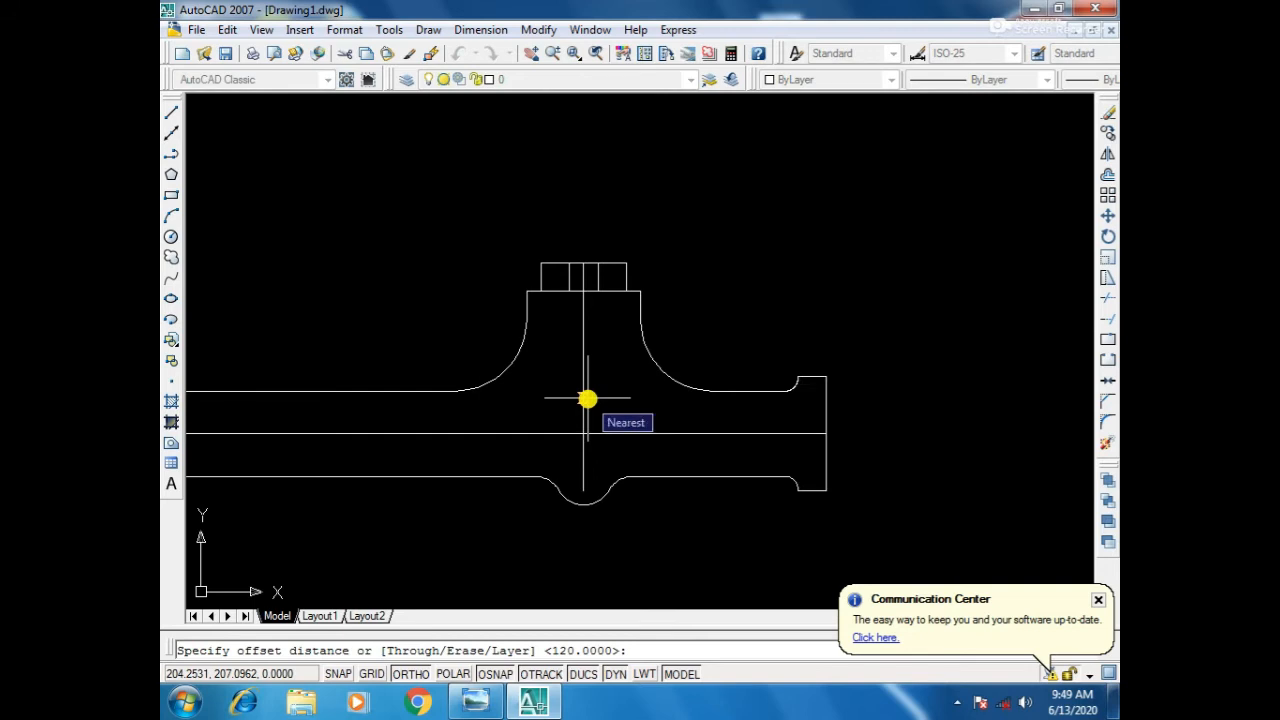
text(9)
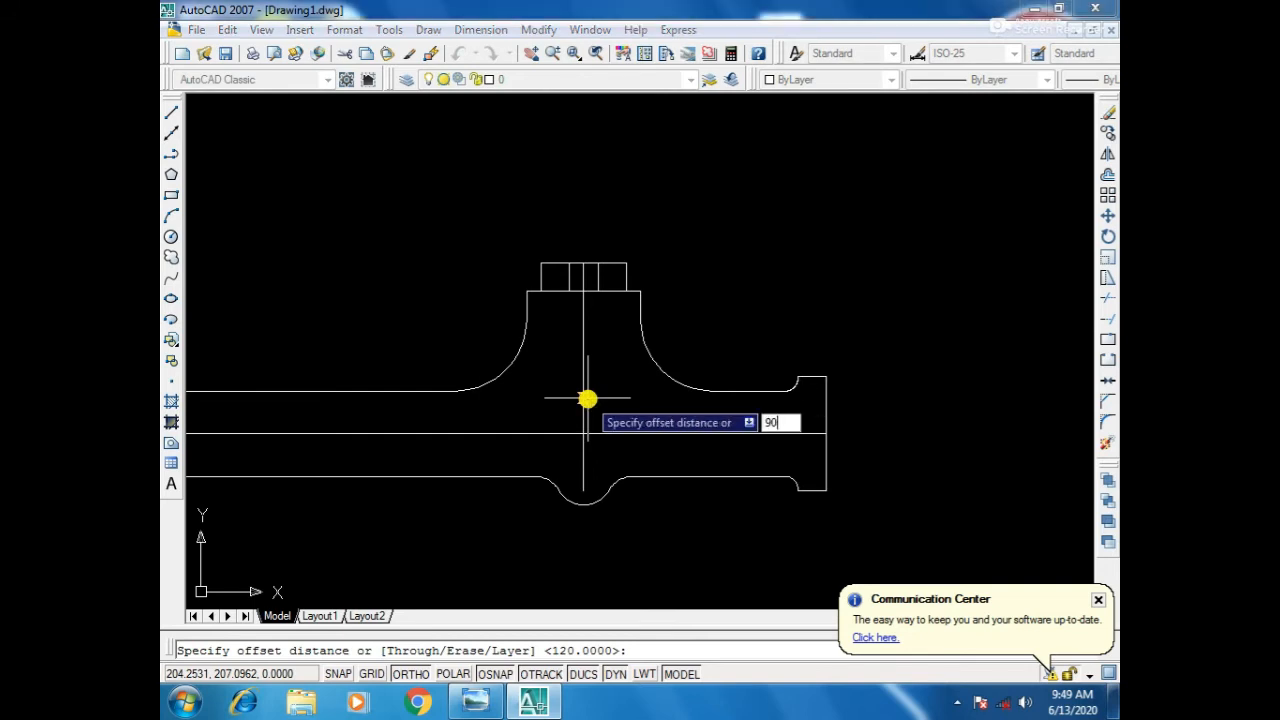
text(0)
key(Return)
click(586, 394)
click(431, 409)
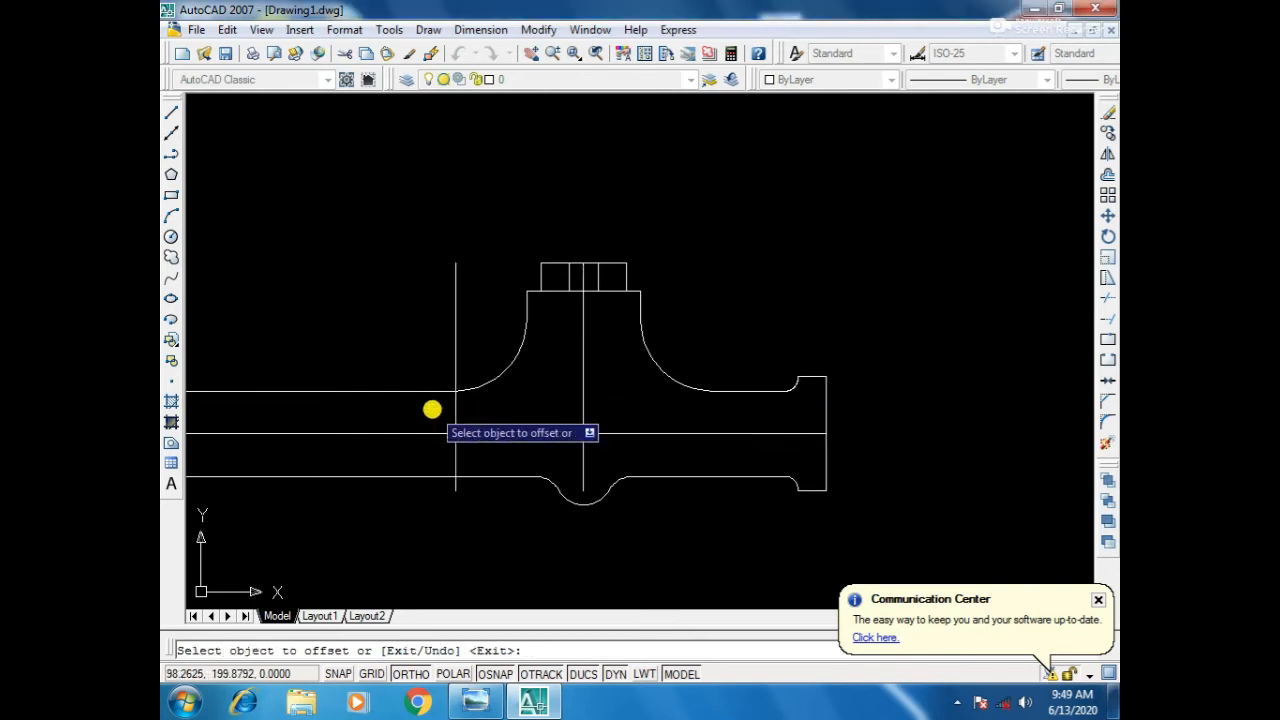
key(Return)
Check the reference image, and in AutoCAD offset the vertical line nearest the spout 20 units to the left.
click(475, 702)
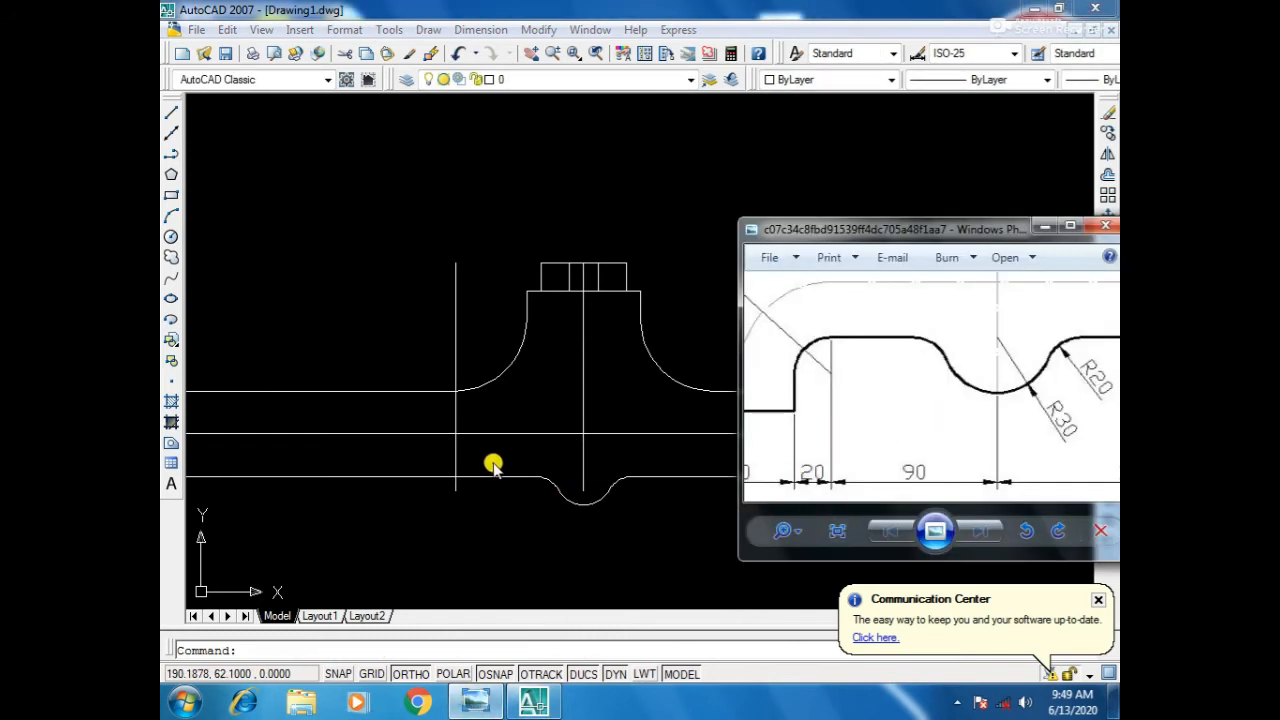
click(554, 386)
key(Return)
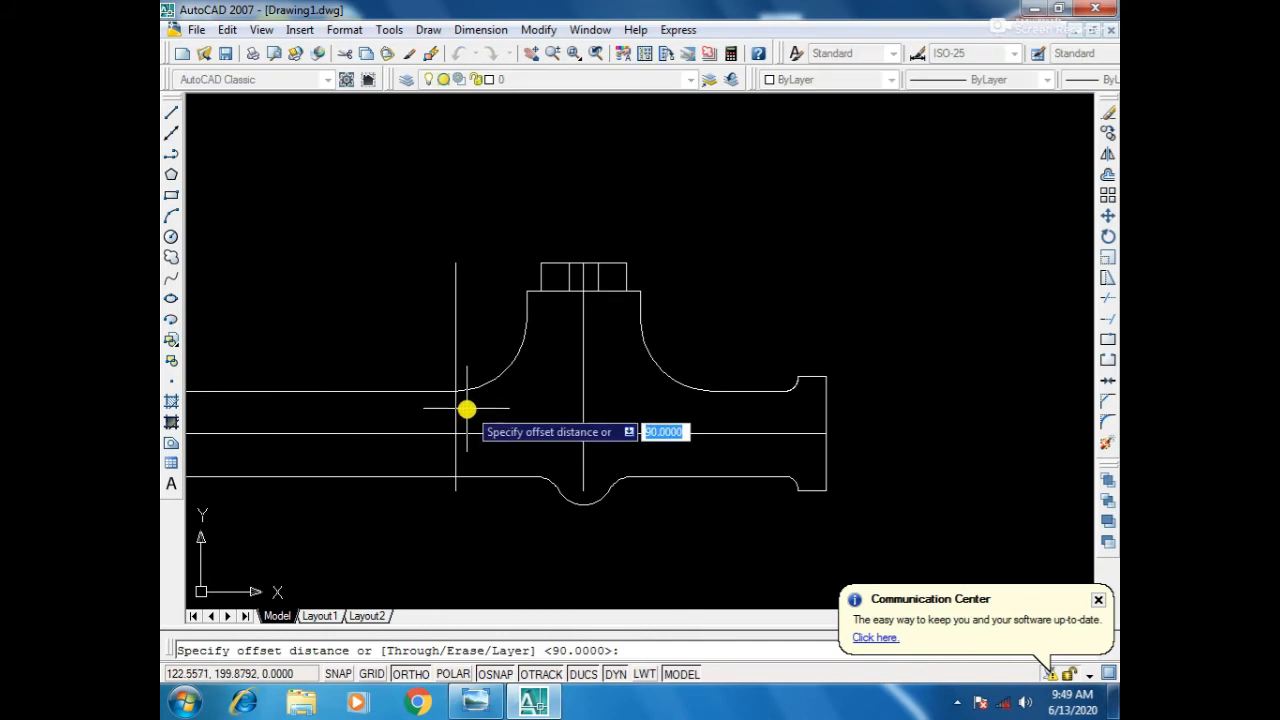
text(2)
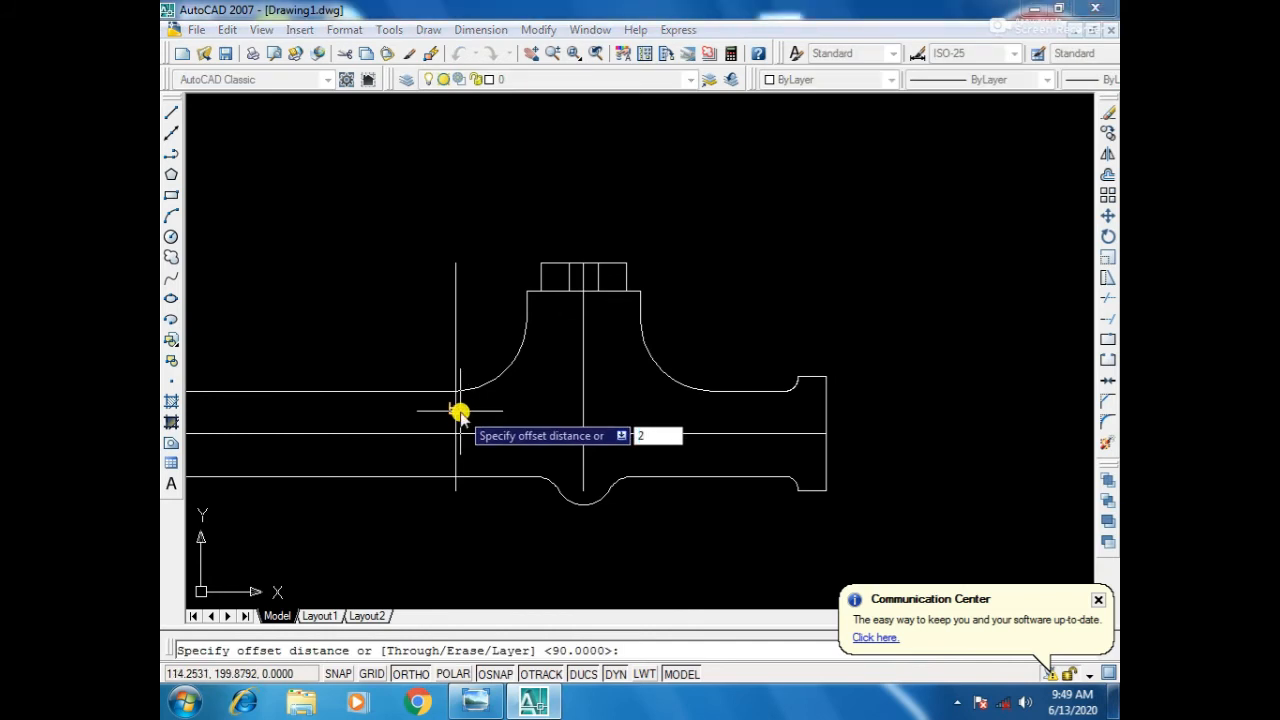
key(Return)
click(455, 414)
click(380, 413)
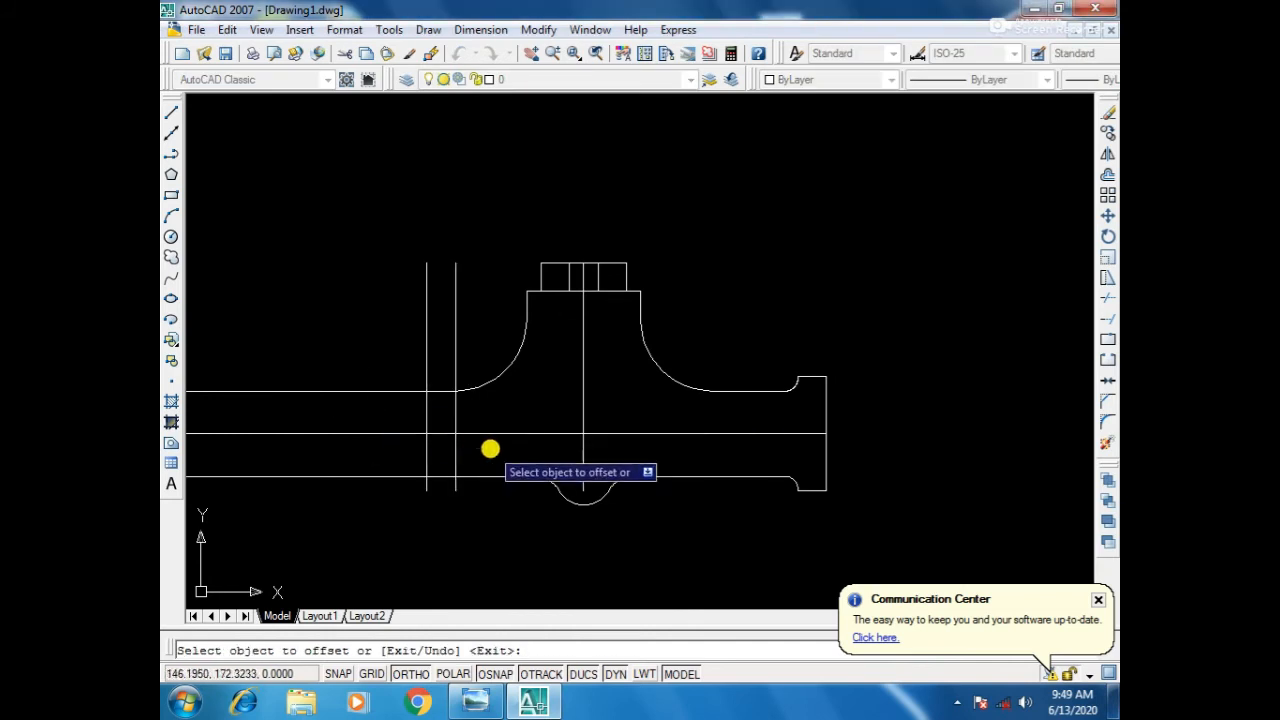
key(Return)
Check the spout's width in the reference image, and in AutoCAD offset the leftmost vertical line 30 units to the left twice in succession.
click(475, 701)
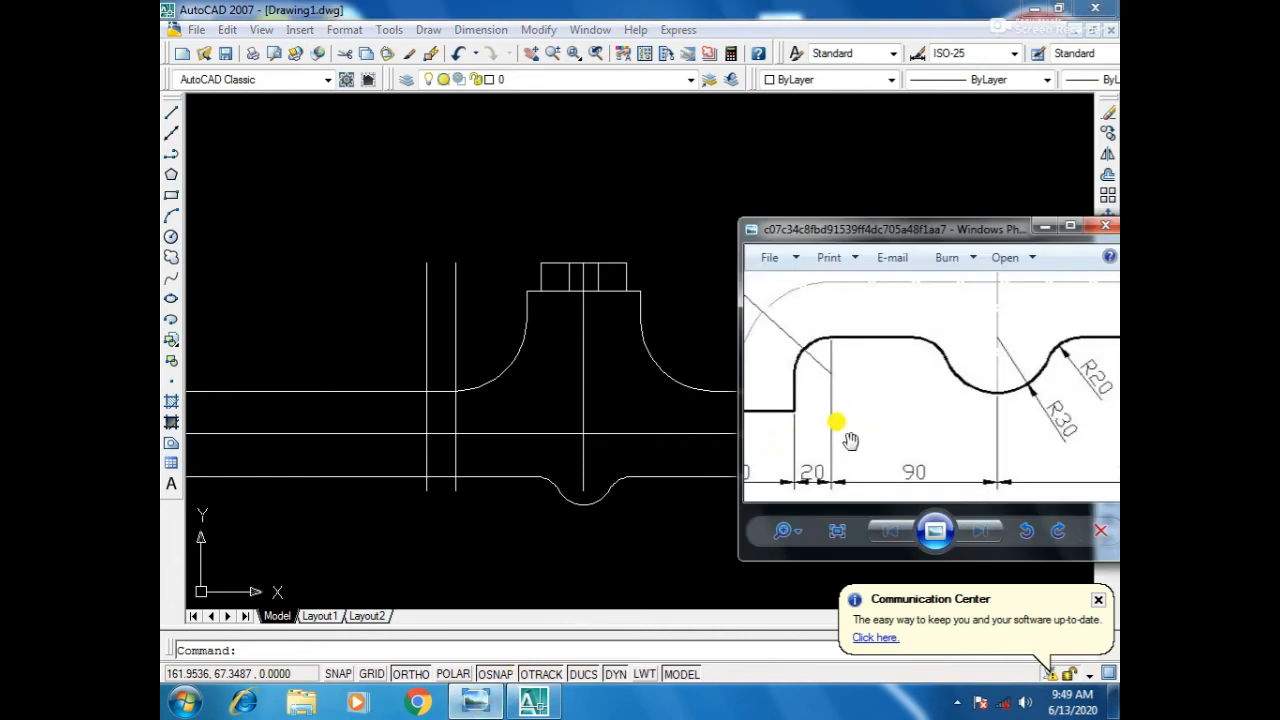
scroll(826, 430, down, 2)
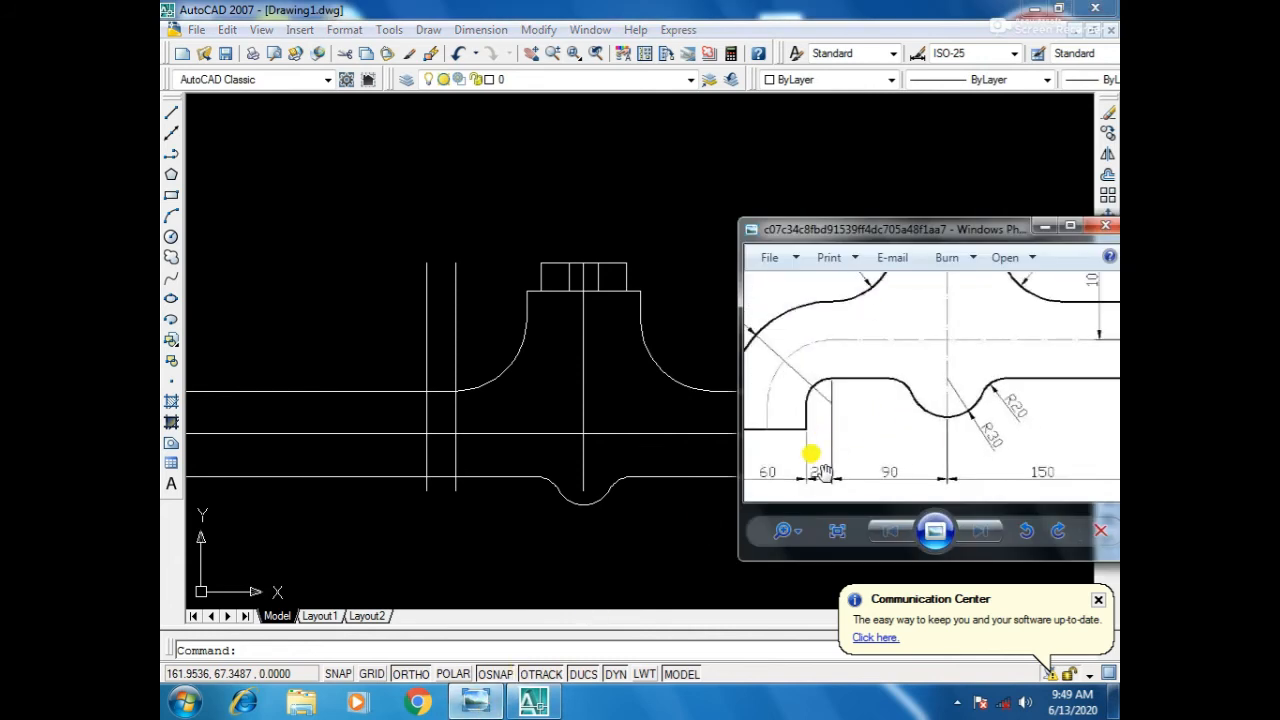
scroll(889, 443, down, 2)
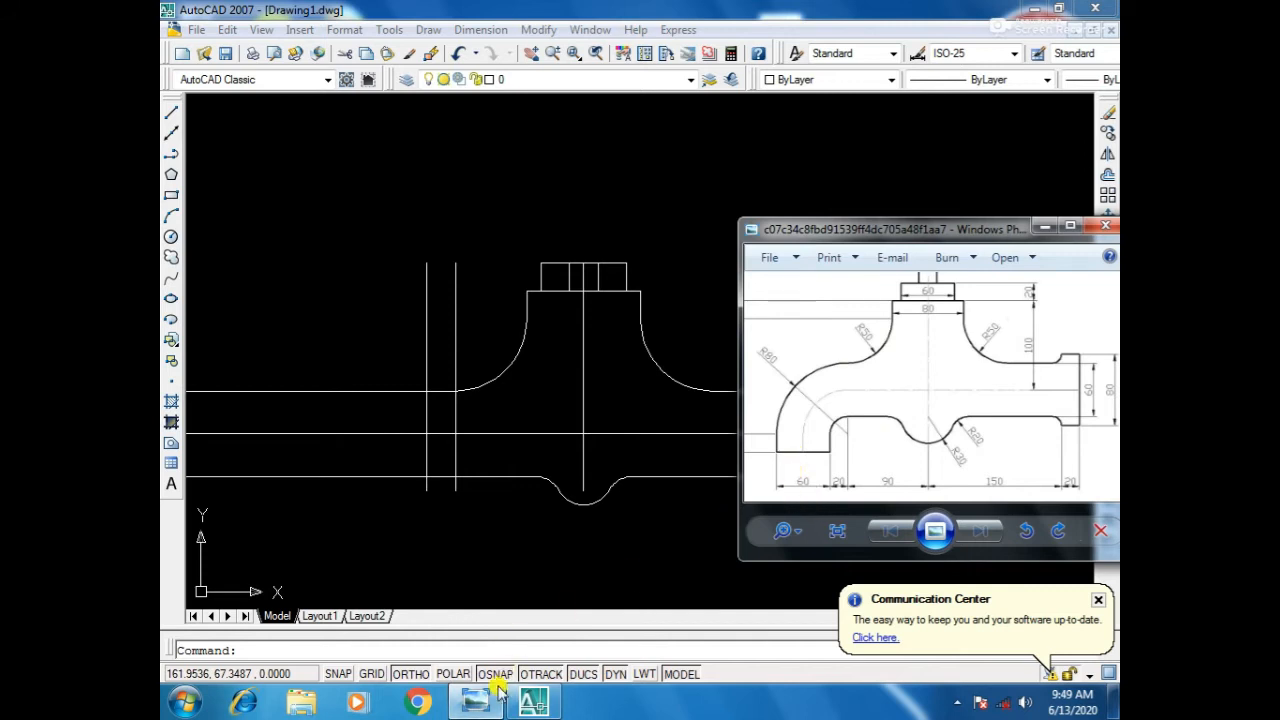
mouse_move(496, 707)
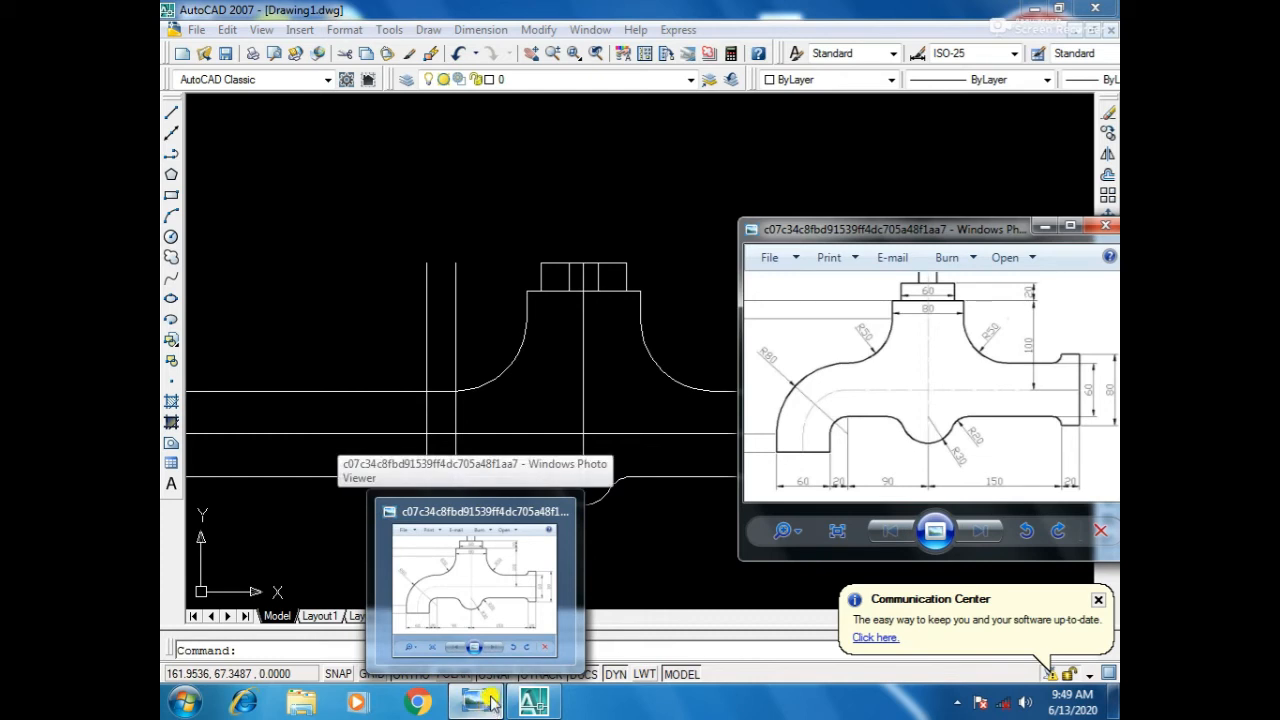
click(533, 703)
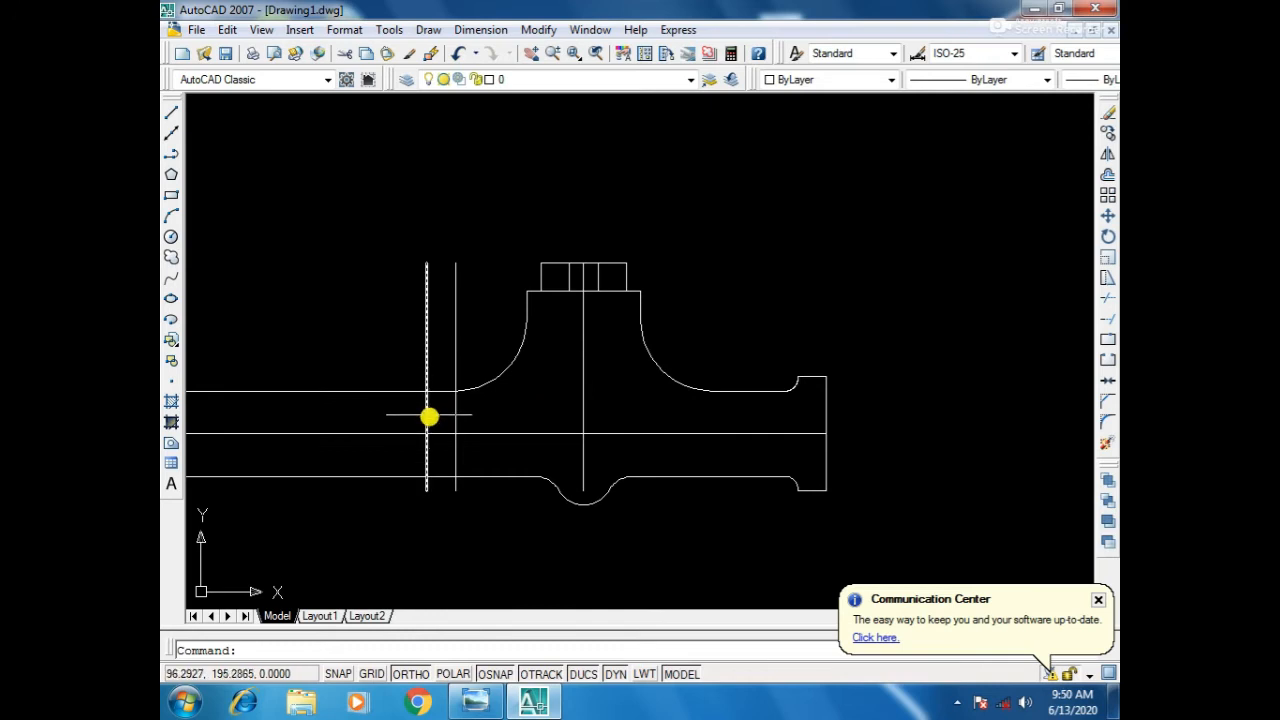
text(o)
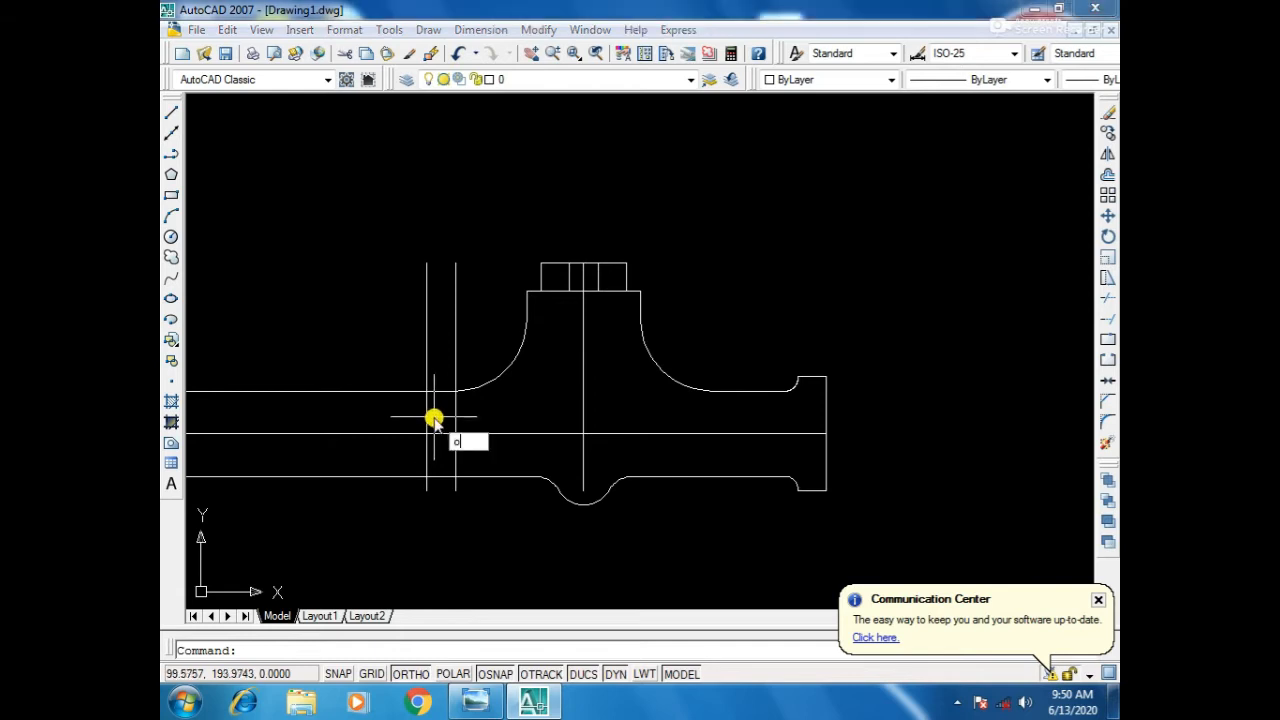
key(Return)
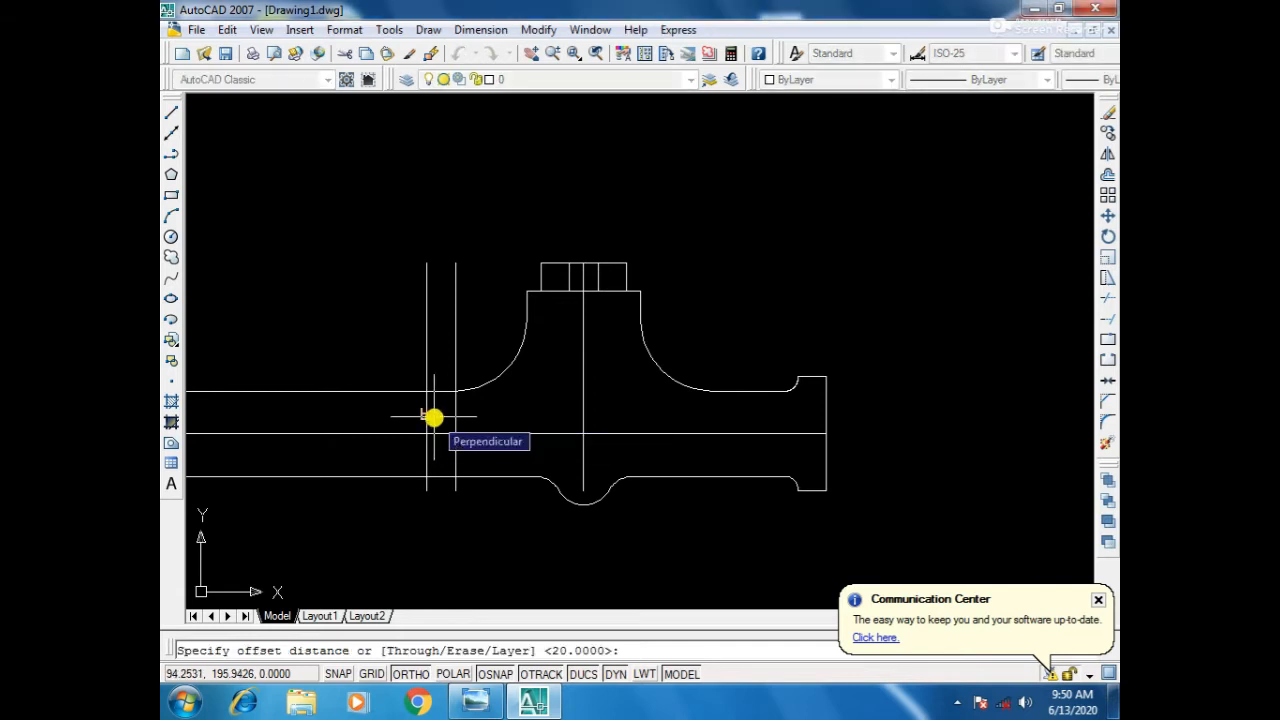
text(30)
key(Return)
click(426, 417)
click(391, 409)
click(383, 414)
click(346, 408)
key(Return)
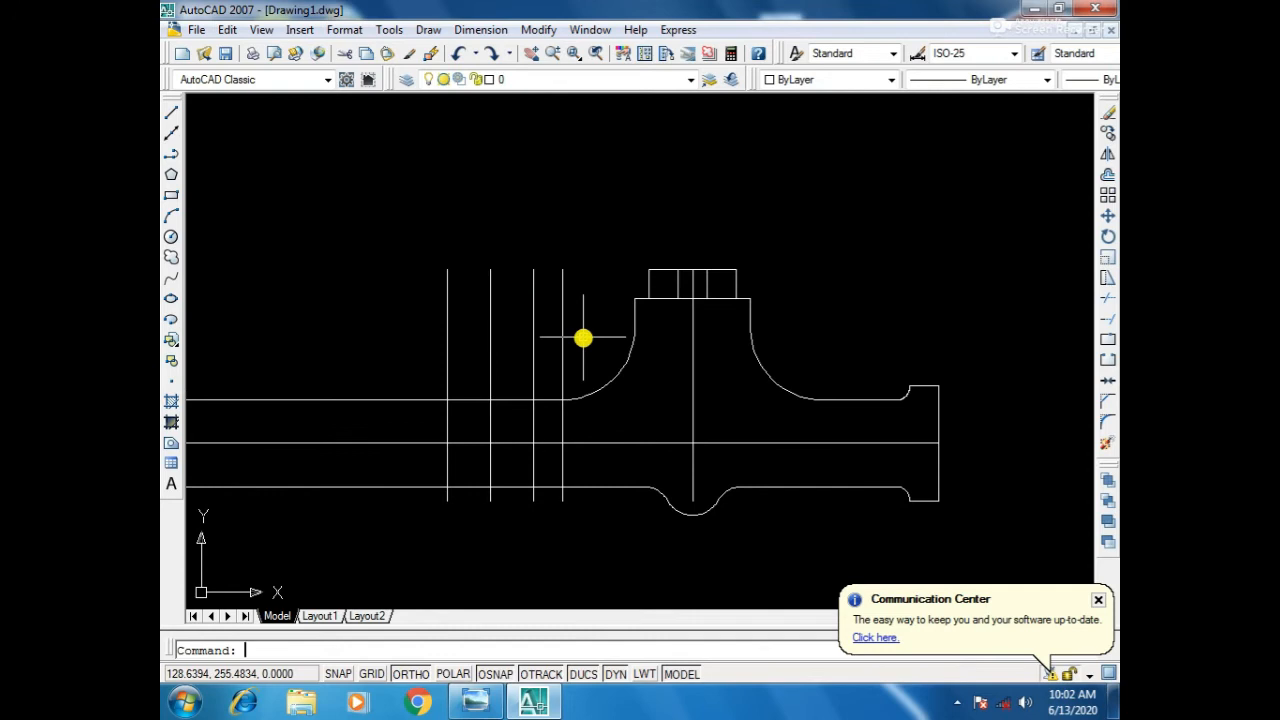
text(t)
key(Escape)
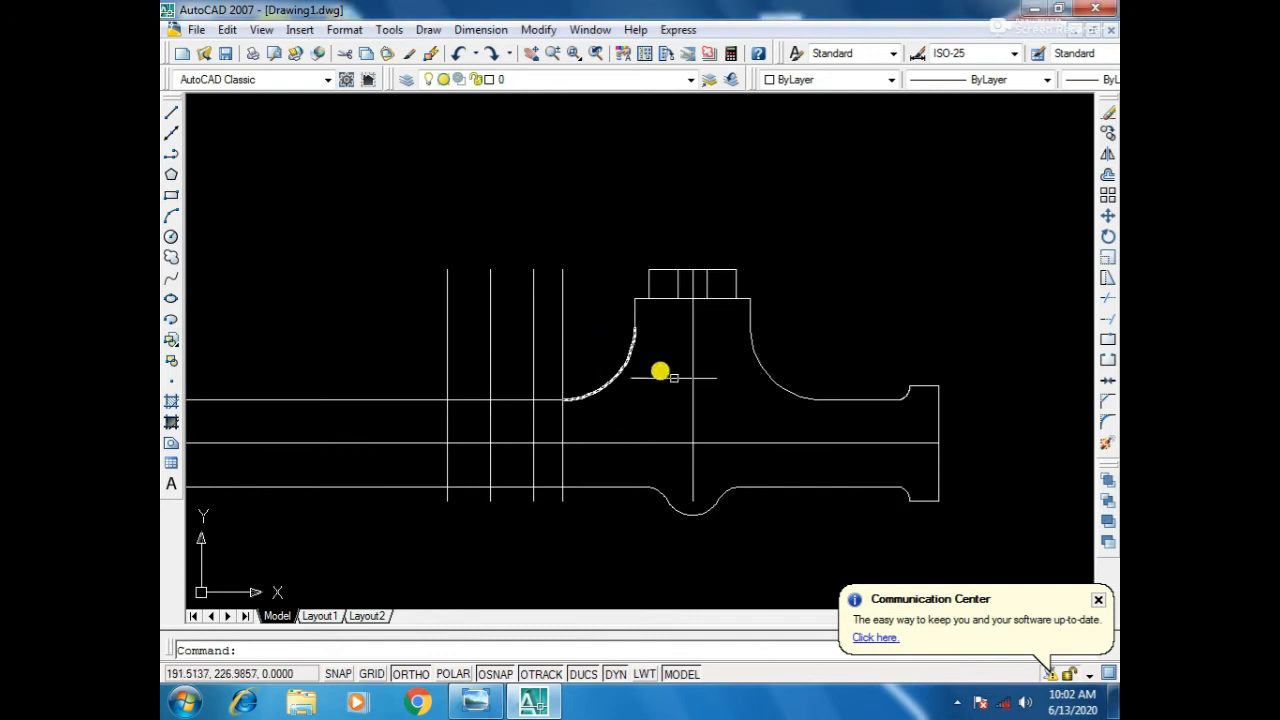
click(620, 277)
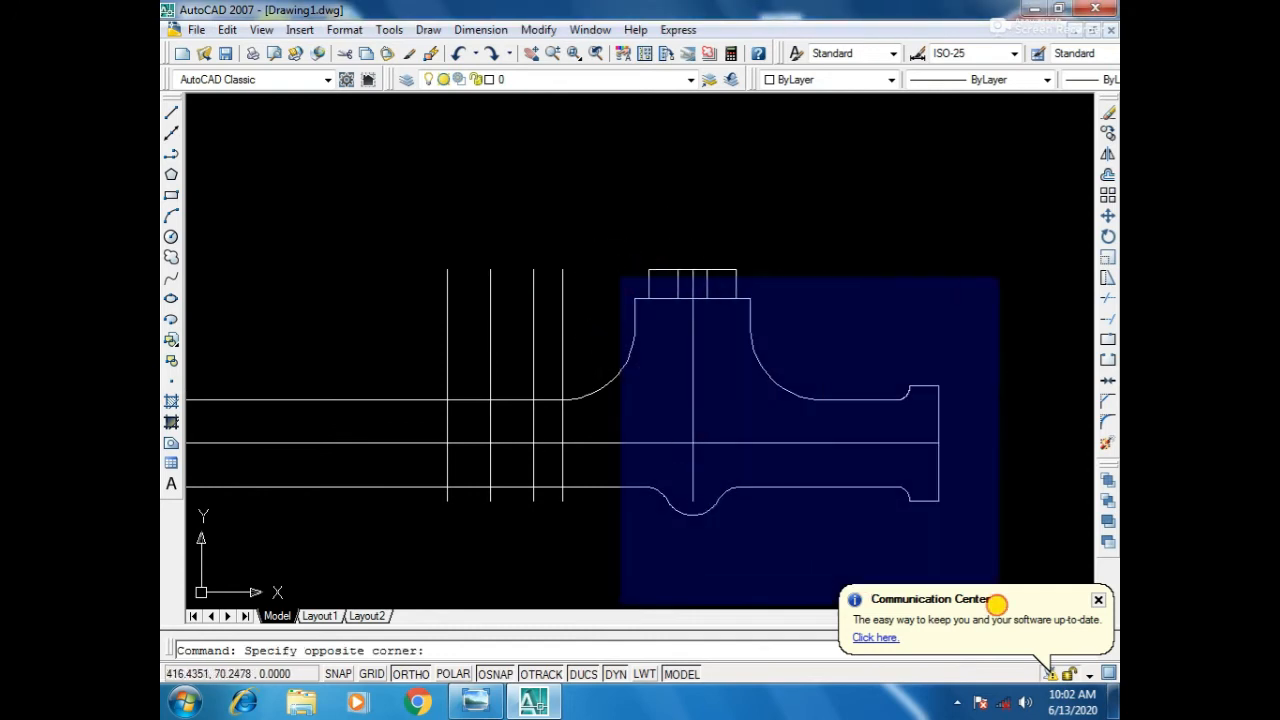
click(960, 568)
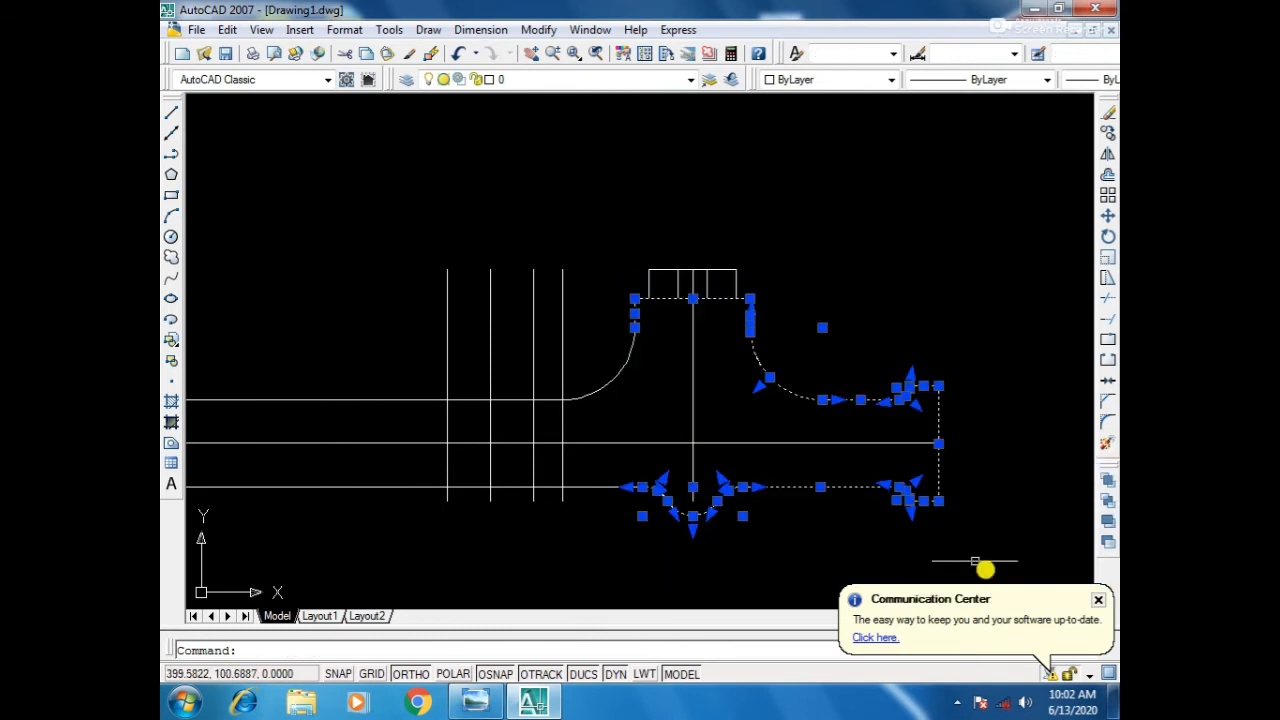
click(630, 206)
middle_drag(693, 447, 693, 437)
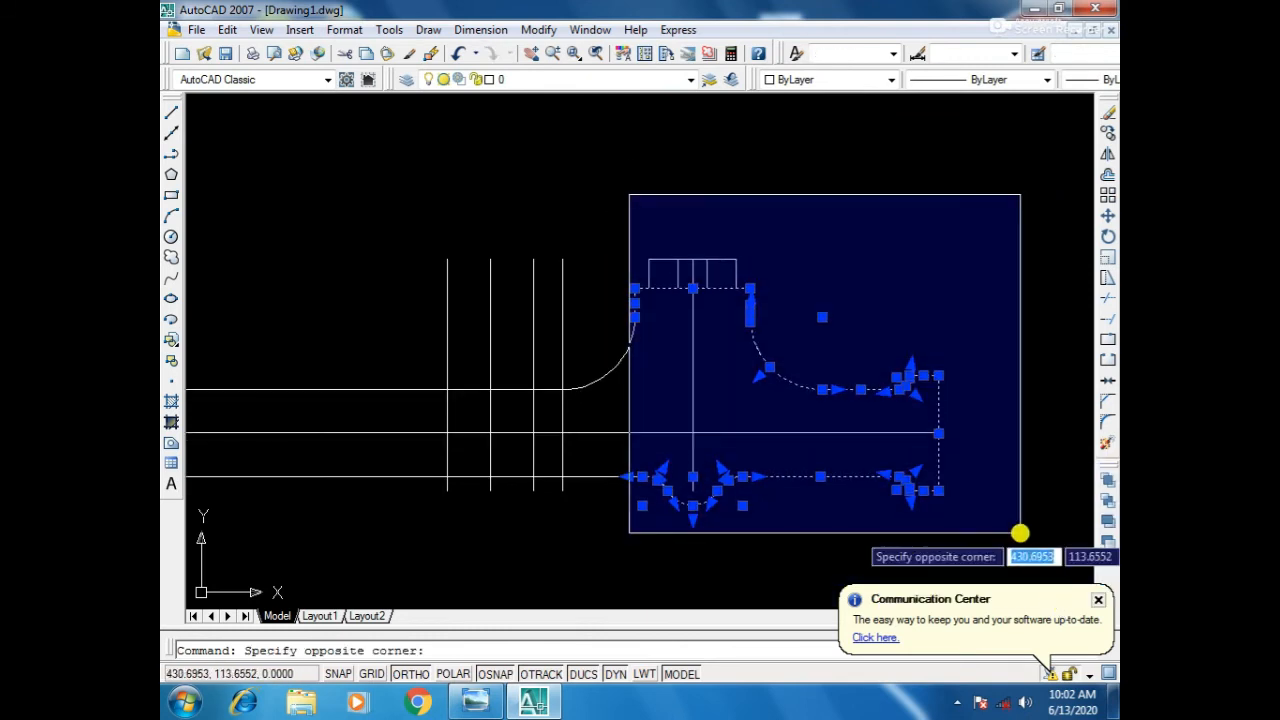
click(1020, 576)
click(717, 557)
click(711, 555)
key(Escape)
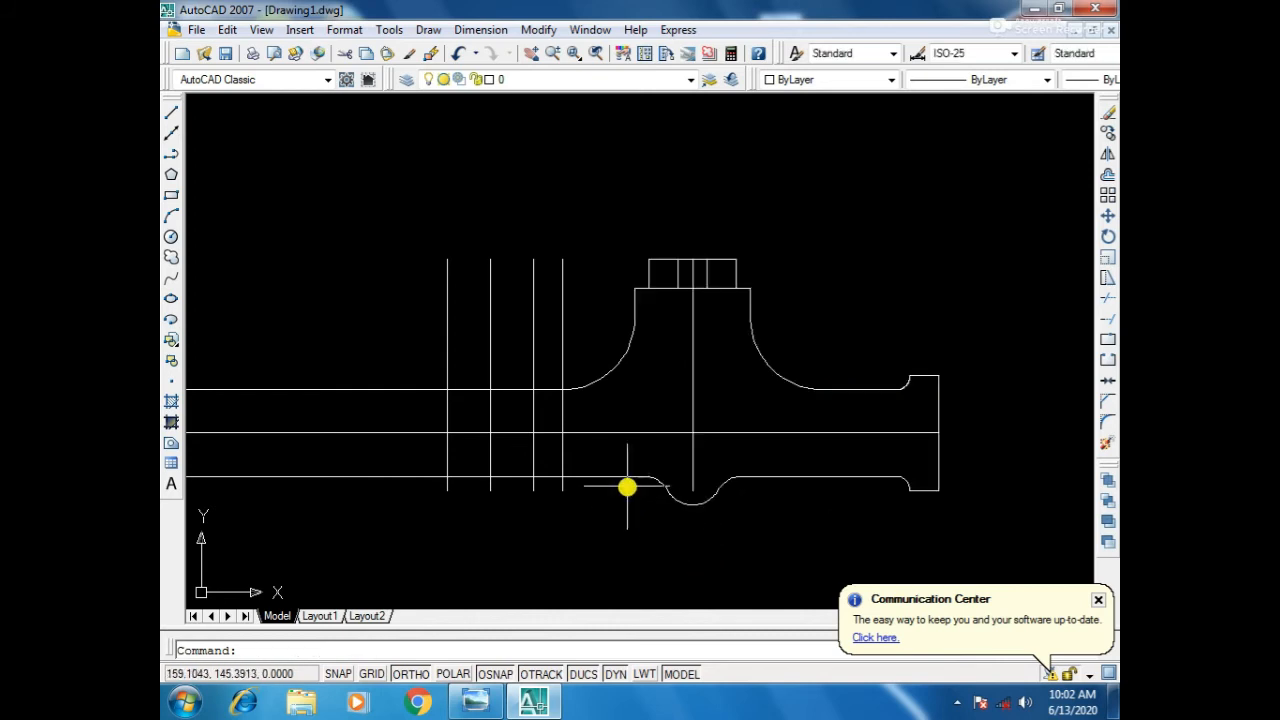
Trim the four spout layout lines above the body's upper edge and the three horizontal lines beyond the leftmost vertical line.
text(t)
key(Return)
key(Return)
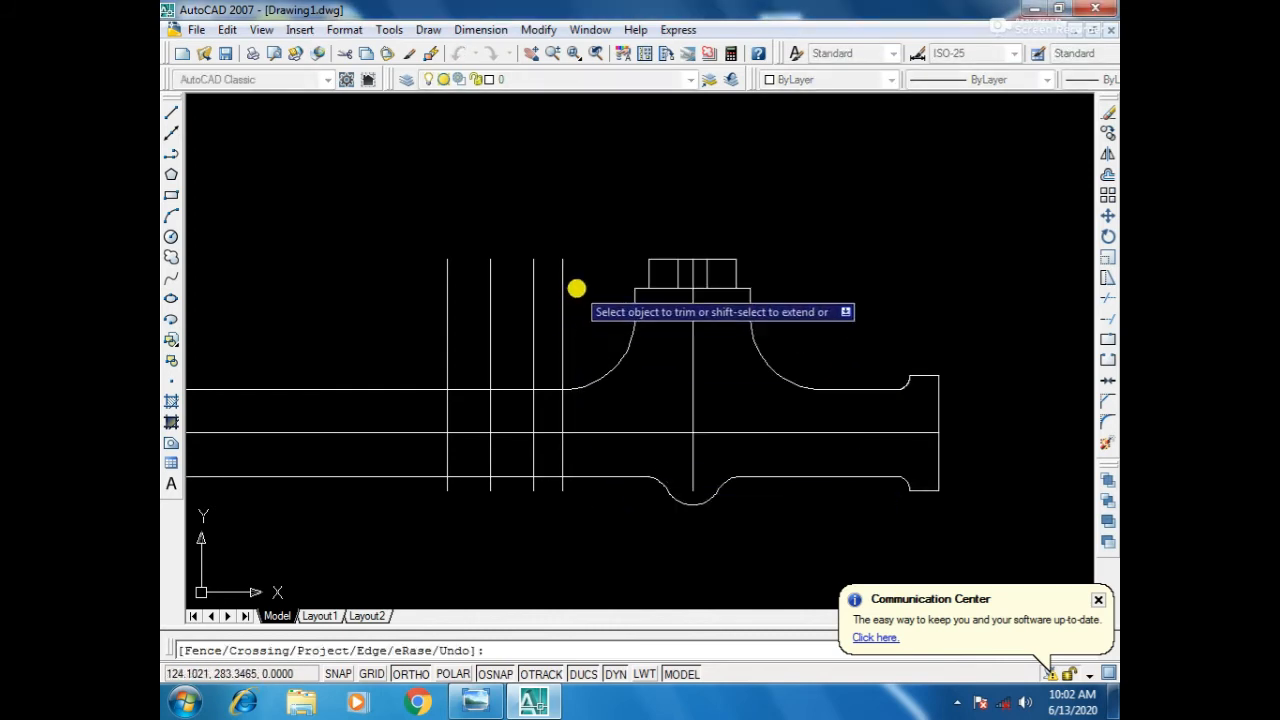
click(576, 287)
click(430, 343)
click(368, 372)
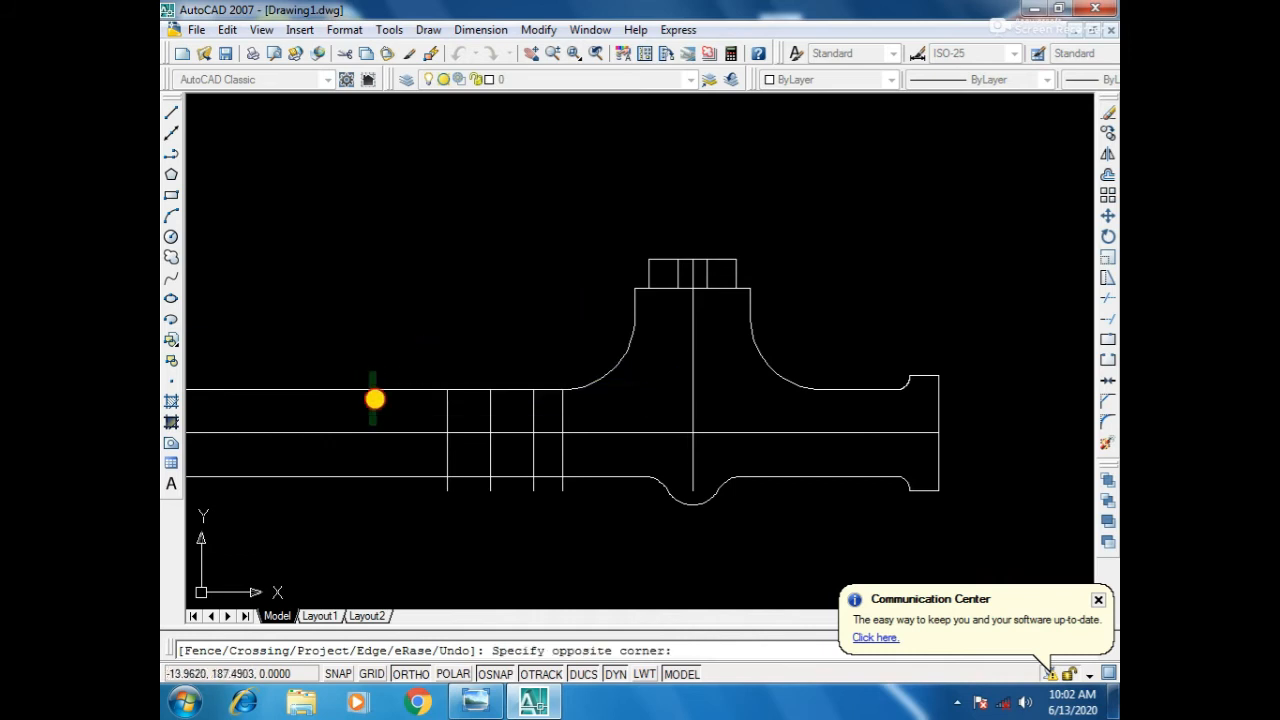
click(330, 497)
Compare the trimmed body with the reference image and examine the vertical dimensions from the boss down to the spout's outlet.
scroll(480, 503, down, 4)
middle_drag(480, 514, 543, 434)
scroll(538, 446, up, 6)
scroll(533, 457, down, 4)
mouse_move(520, 486)
middle_down()
mouse_move(497, 449)
mouse_move(460, 491)
middle_up()
scroll(520, 471, up, 3)
key(alt+Tab)
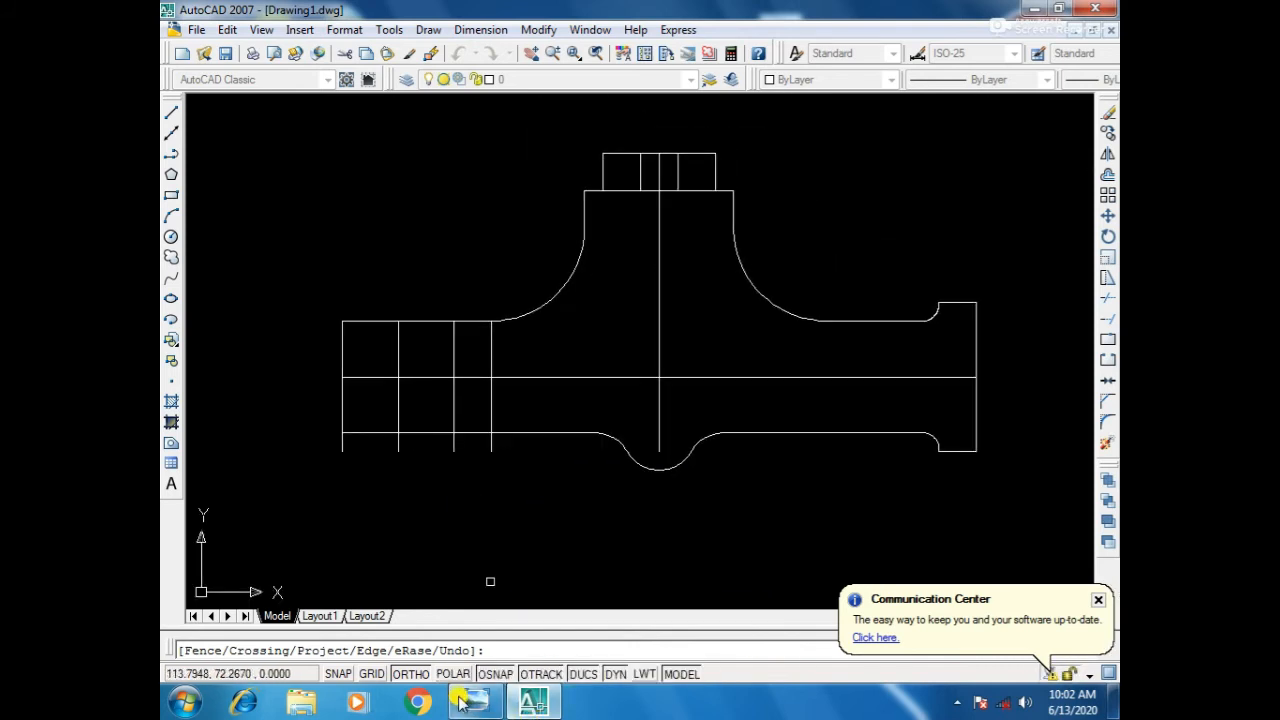
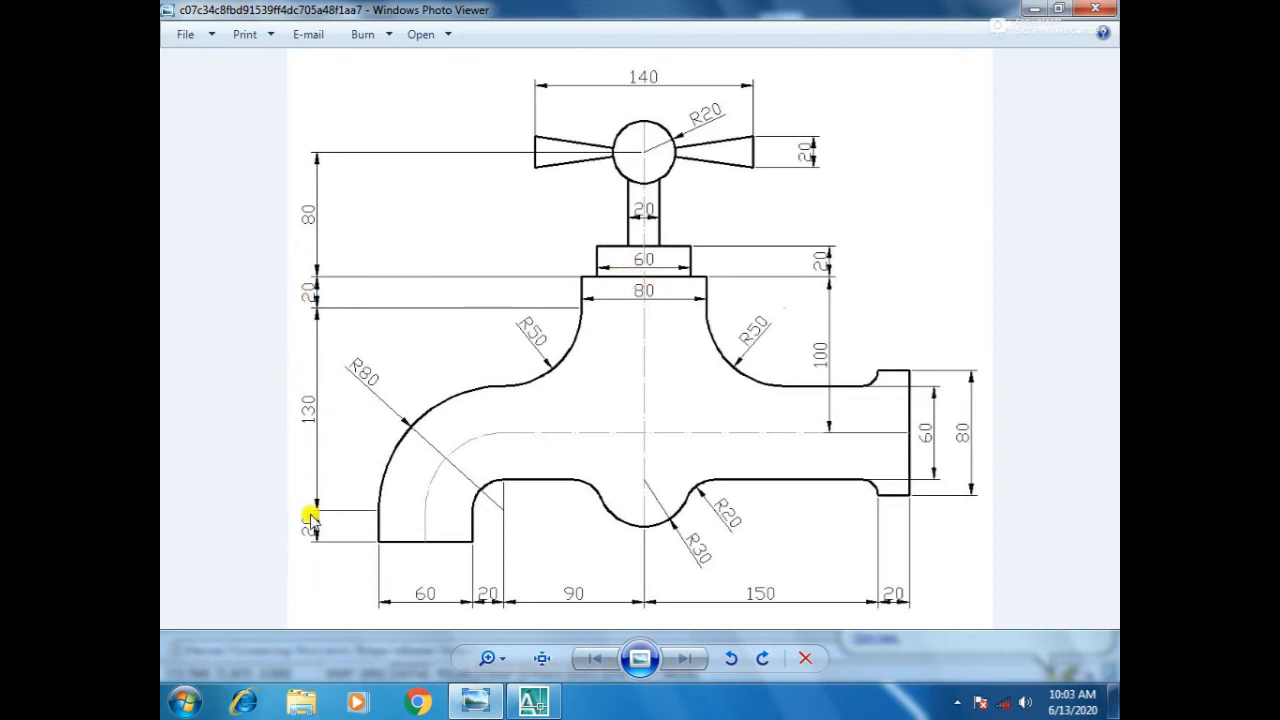
click(533, 700)
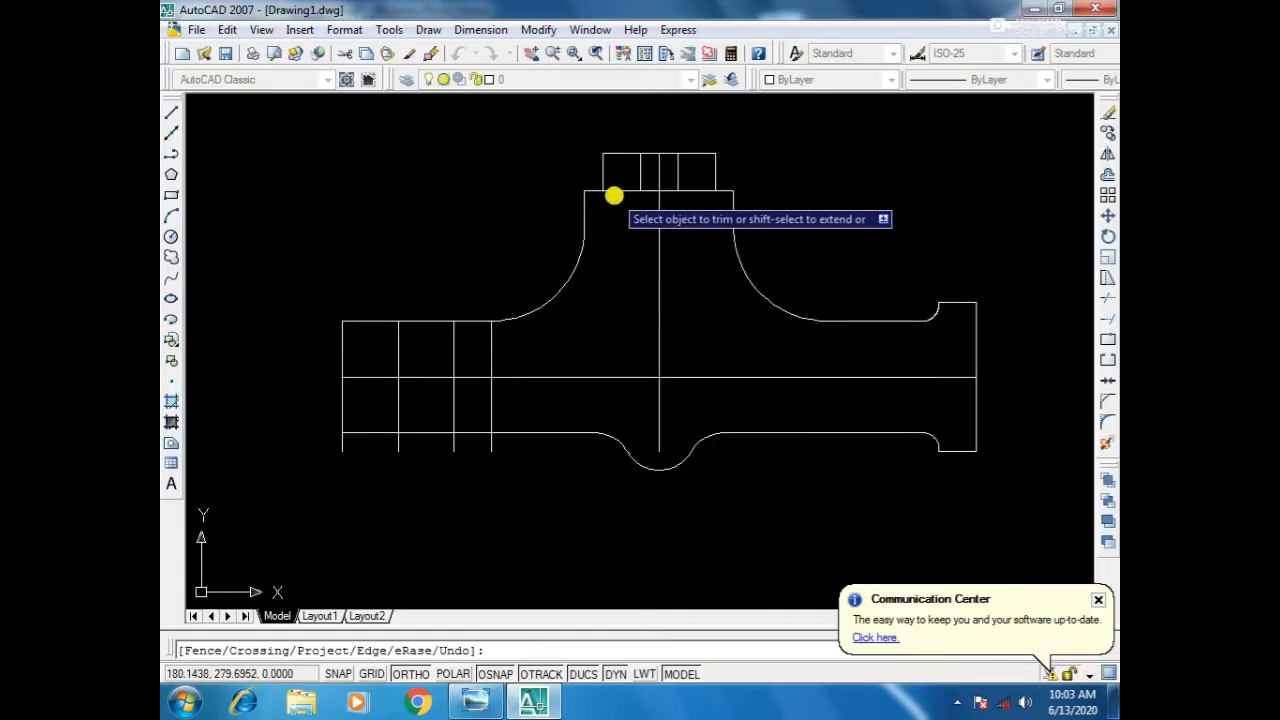
Leave the Trim command and offset the 80-wide boss's top edge 170 units downward to mark the spout's outlet level.
key(Escape)
text(o)
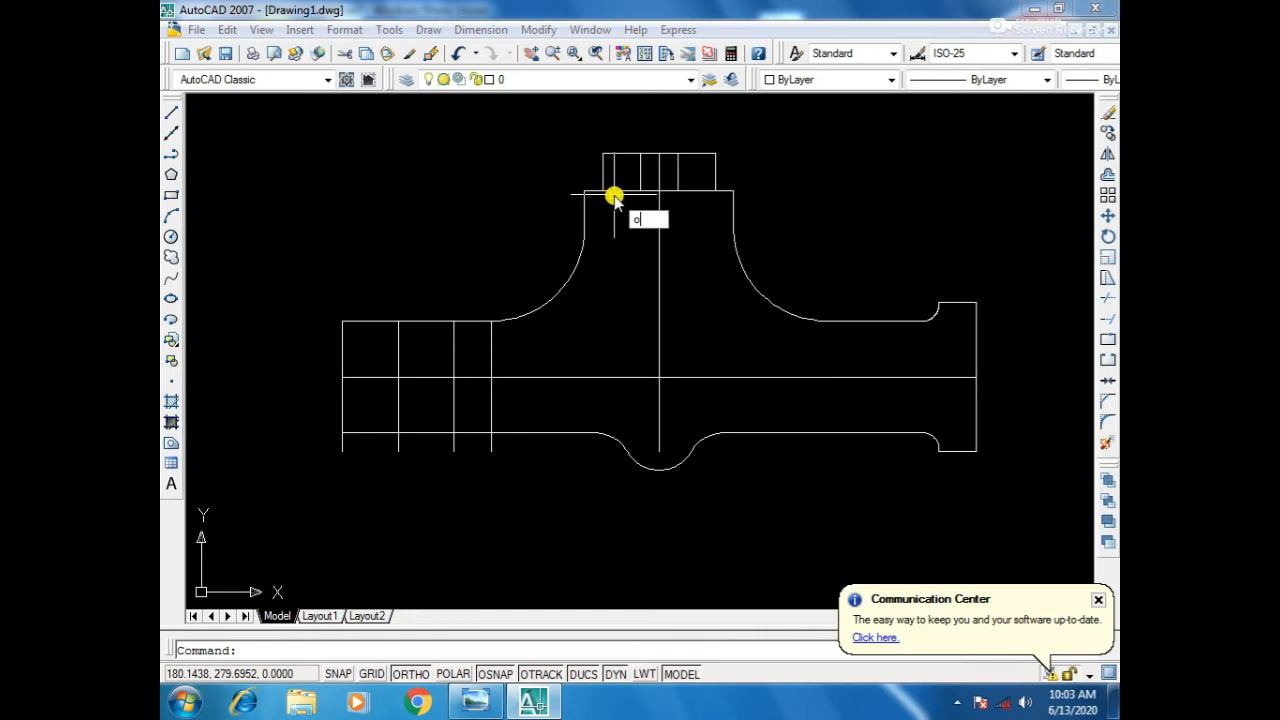
key(Return)
text(1)
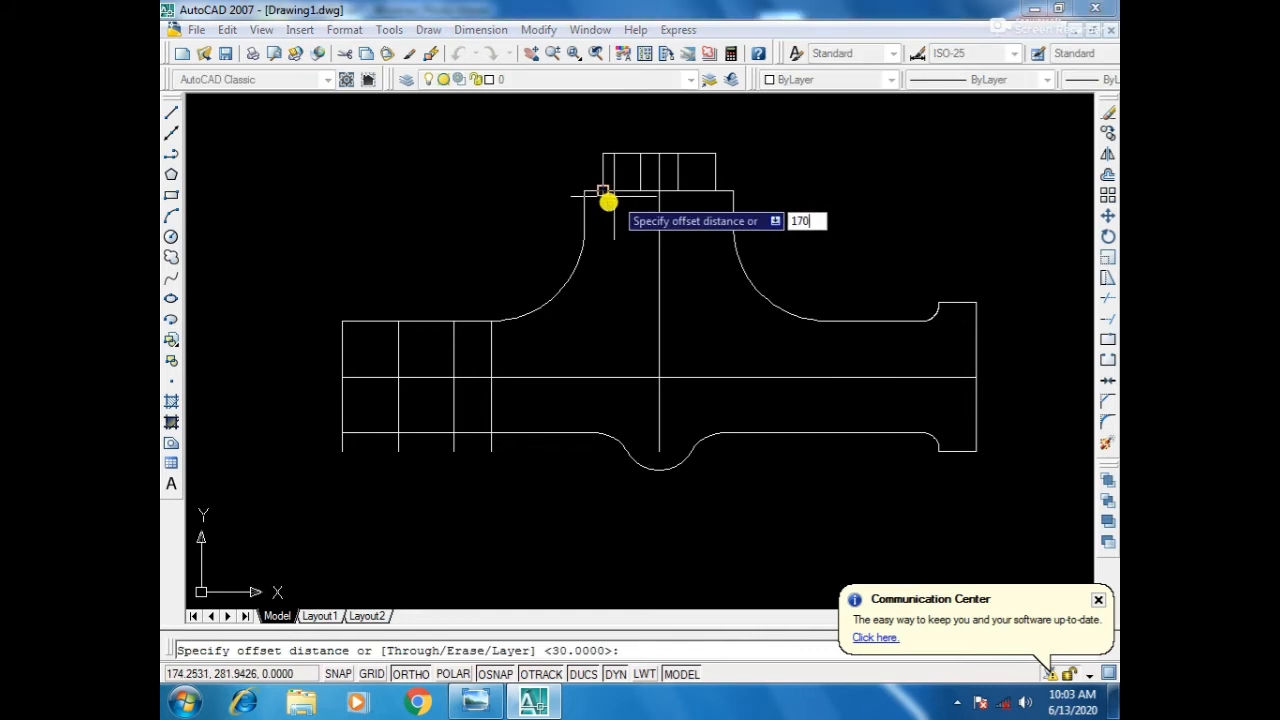
text(70)
key(Return)
click(629, 193)
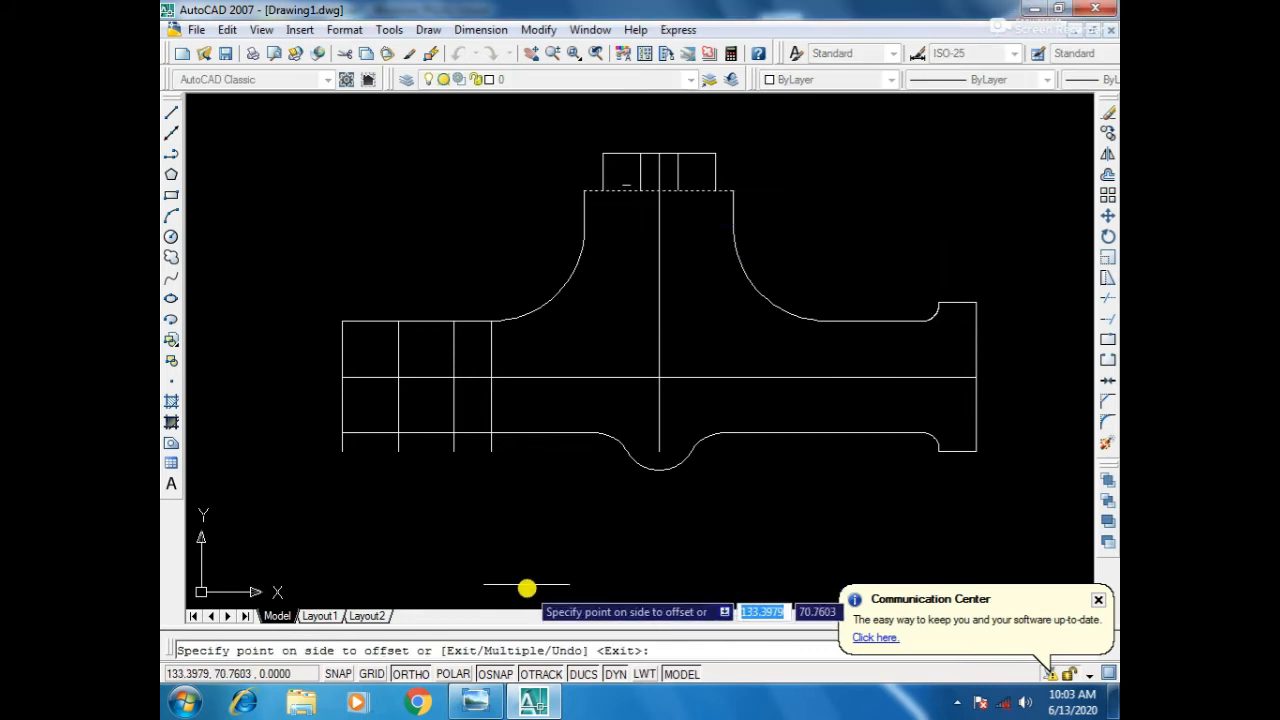
click(530, 585)
key(Escape)
Draw a horizontal line from the left end of the outlet-level line to the point directly below the leftmost vertical line.
key(l)
key(Return)
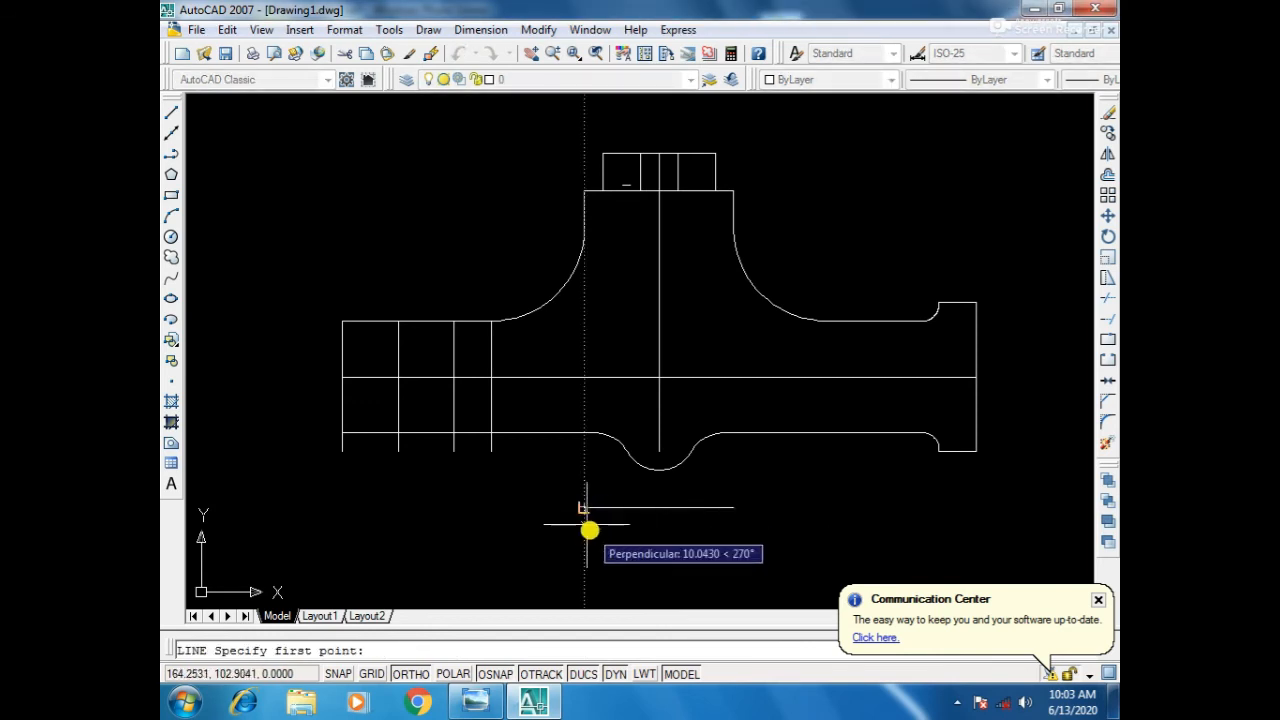
click(584, 507)
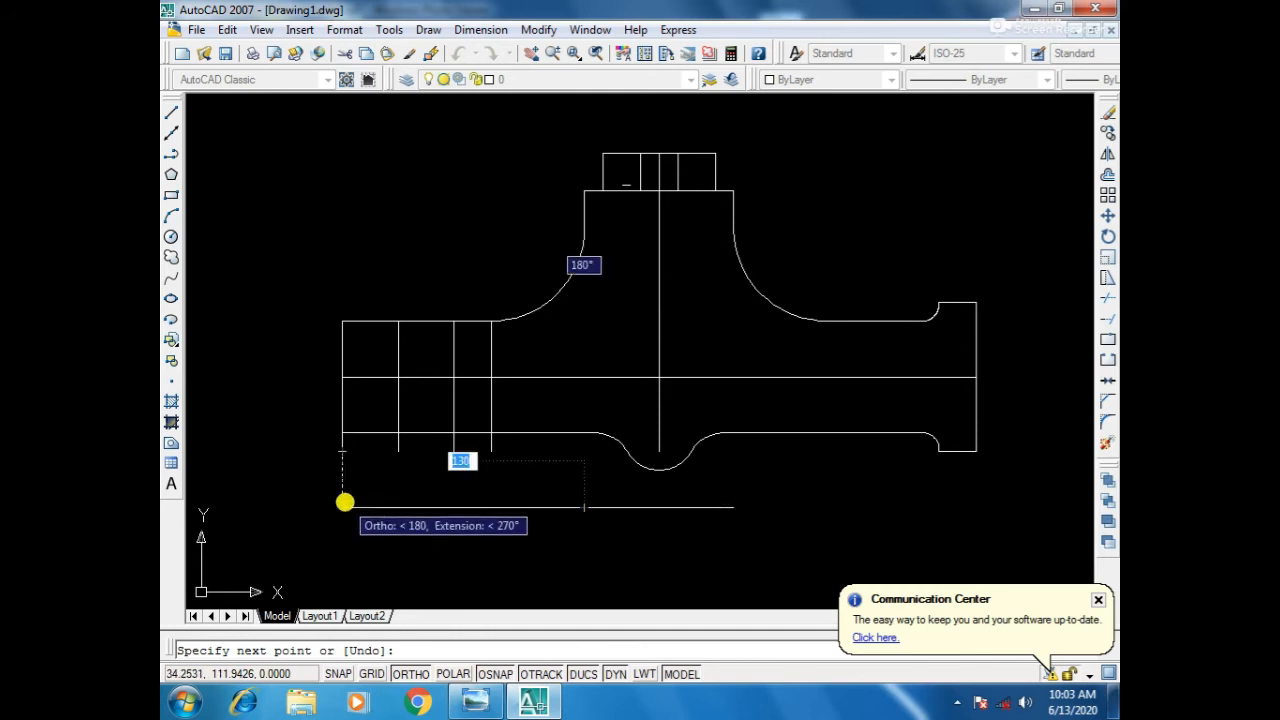
click(343, 507)
key(Return)
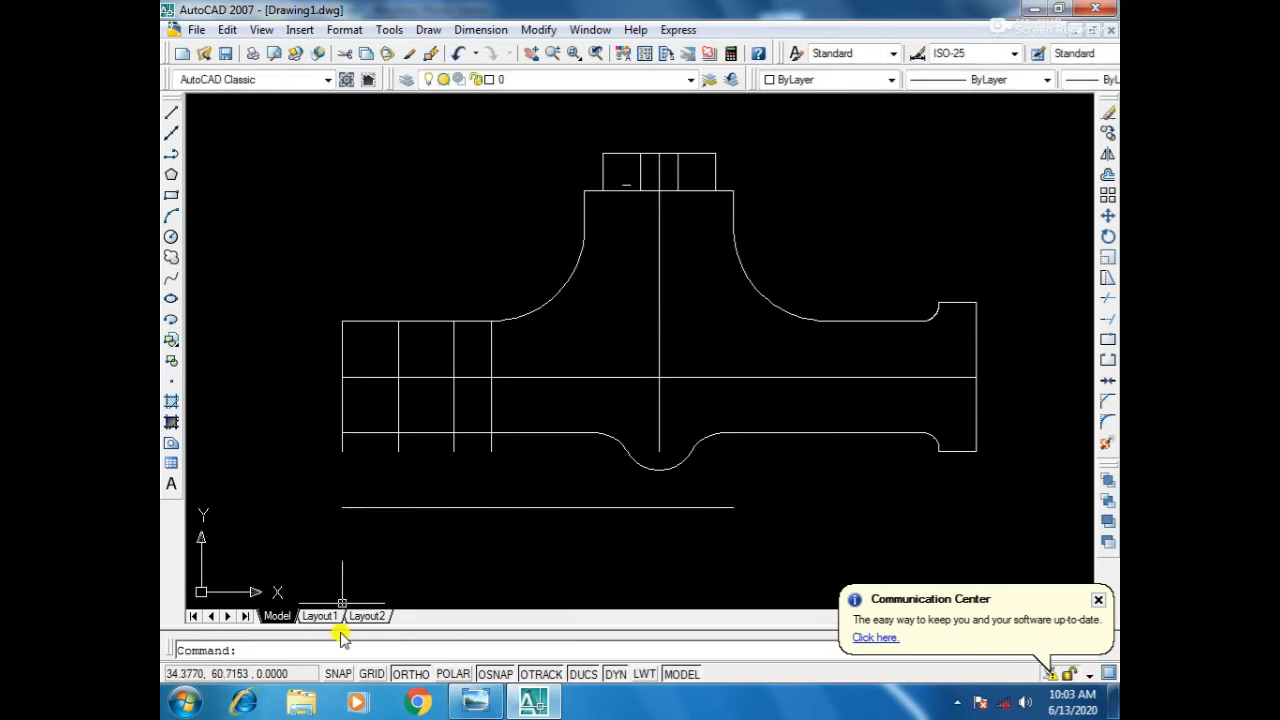
Draw vertical lines from the lower ends of the two leftmost layout lines down to the outlet-level line.
key(Return)
click(343, 450)
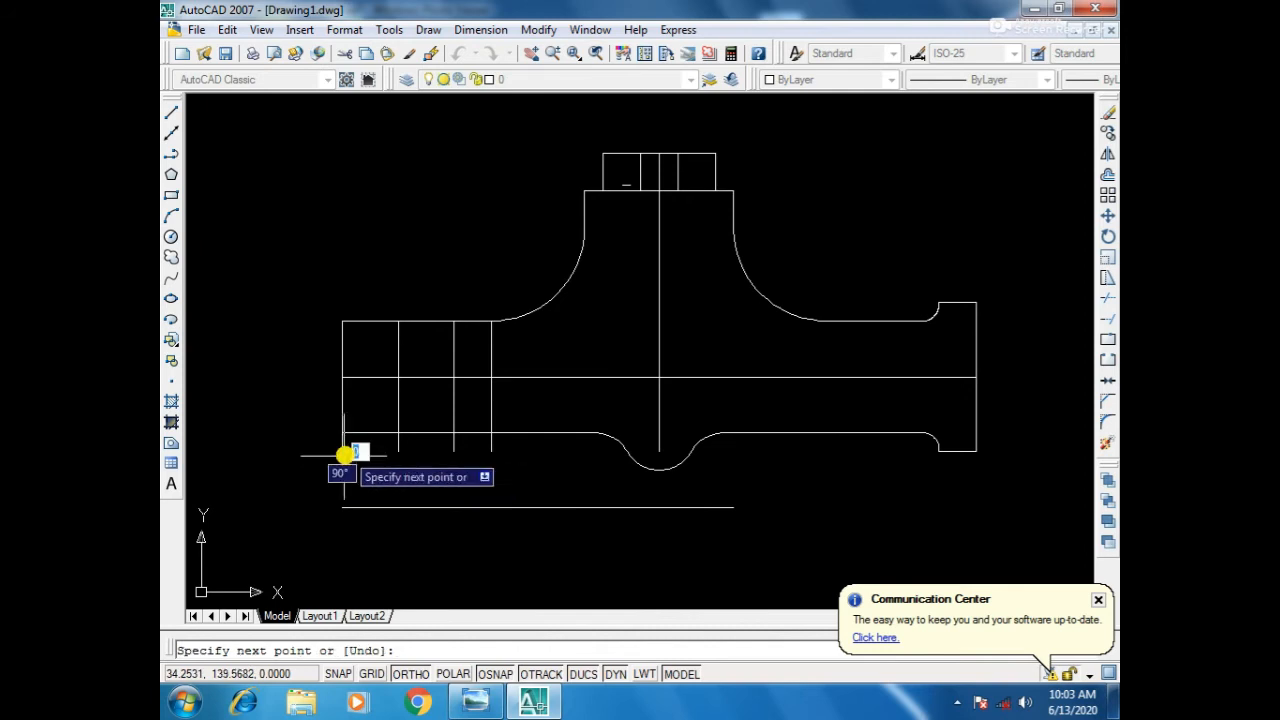
click(344, 508)
key(Return)
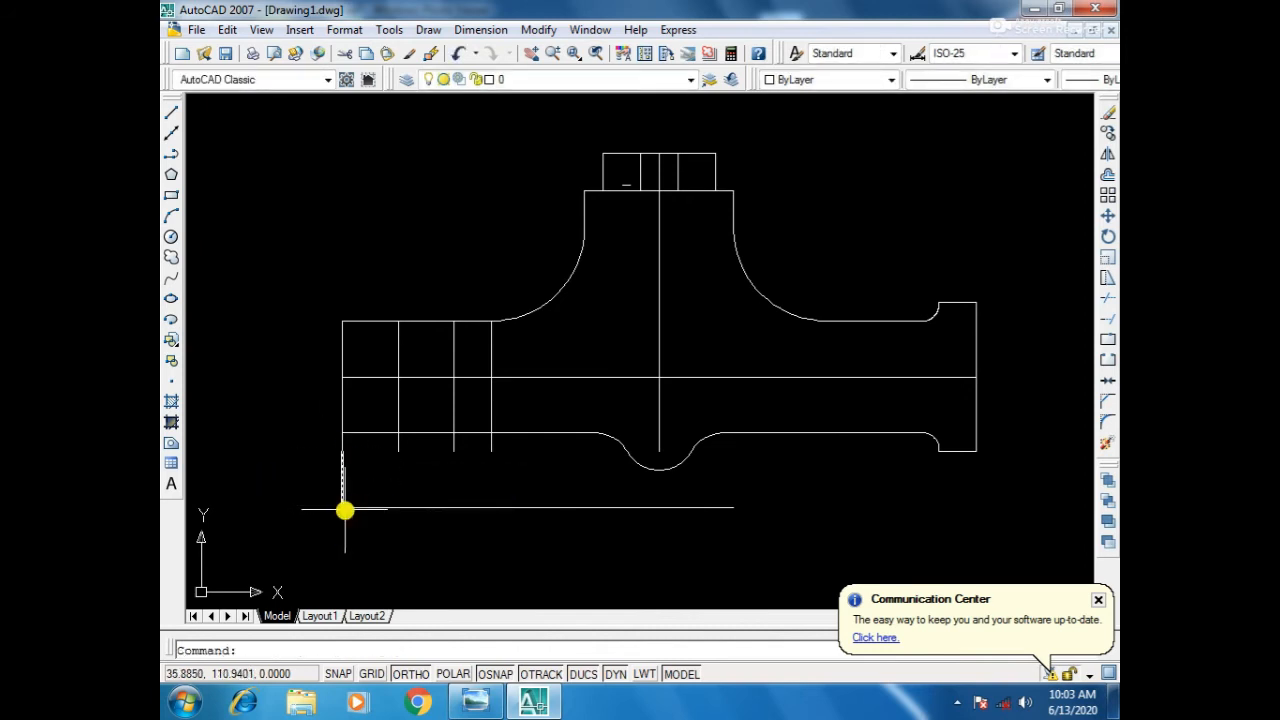
key(Return)
click(398, 450)
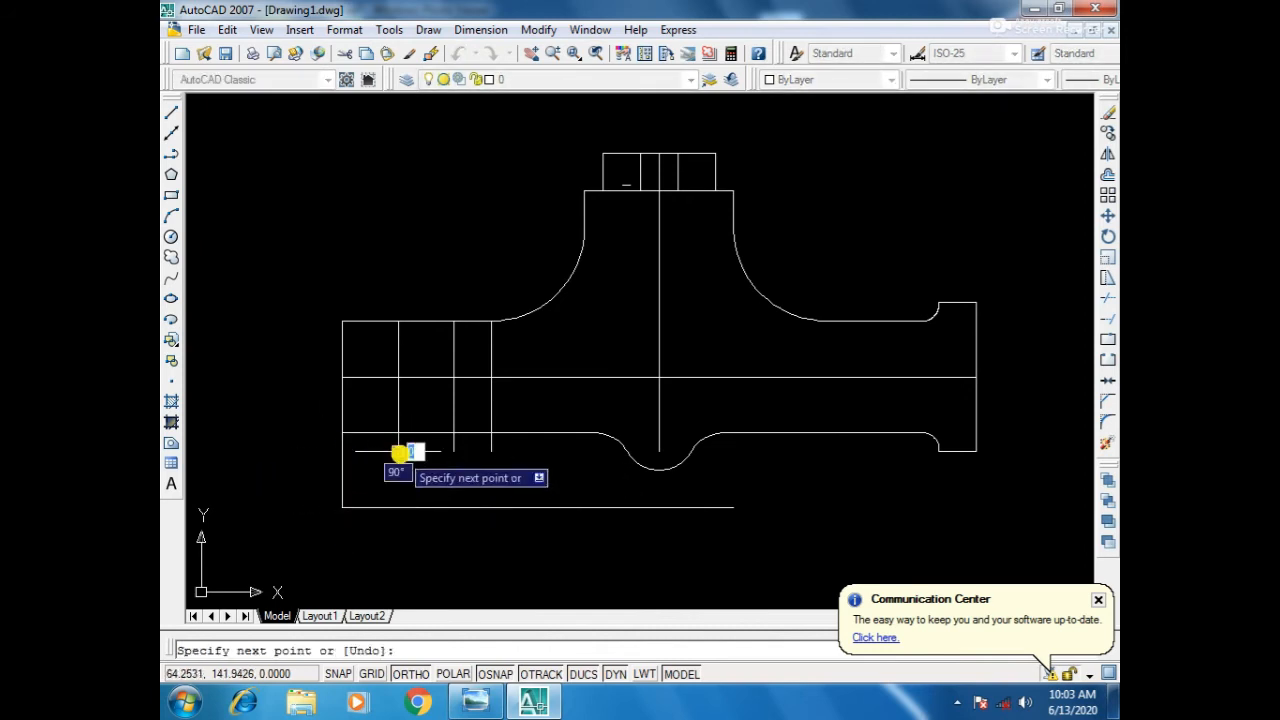
click(396, 507)
key(Return)
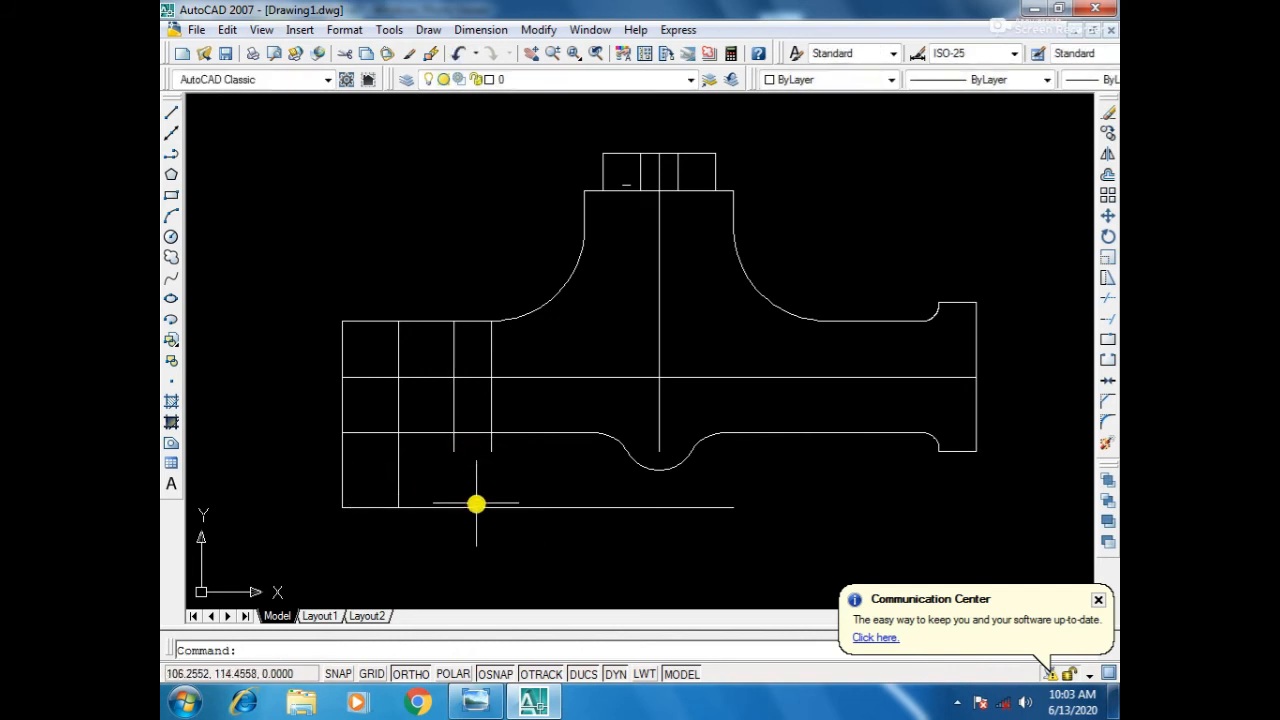
Start another line at the spout and check the reference image for the bend and outlet dimensions.
scroll(476, 504, up, 2)
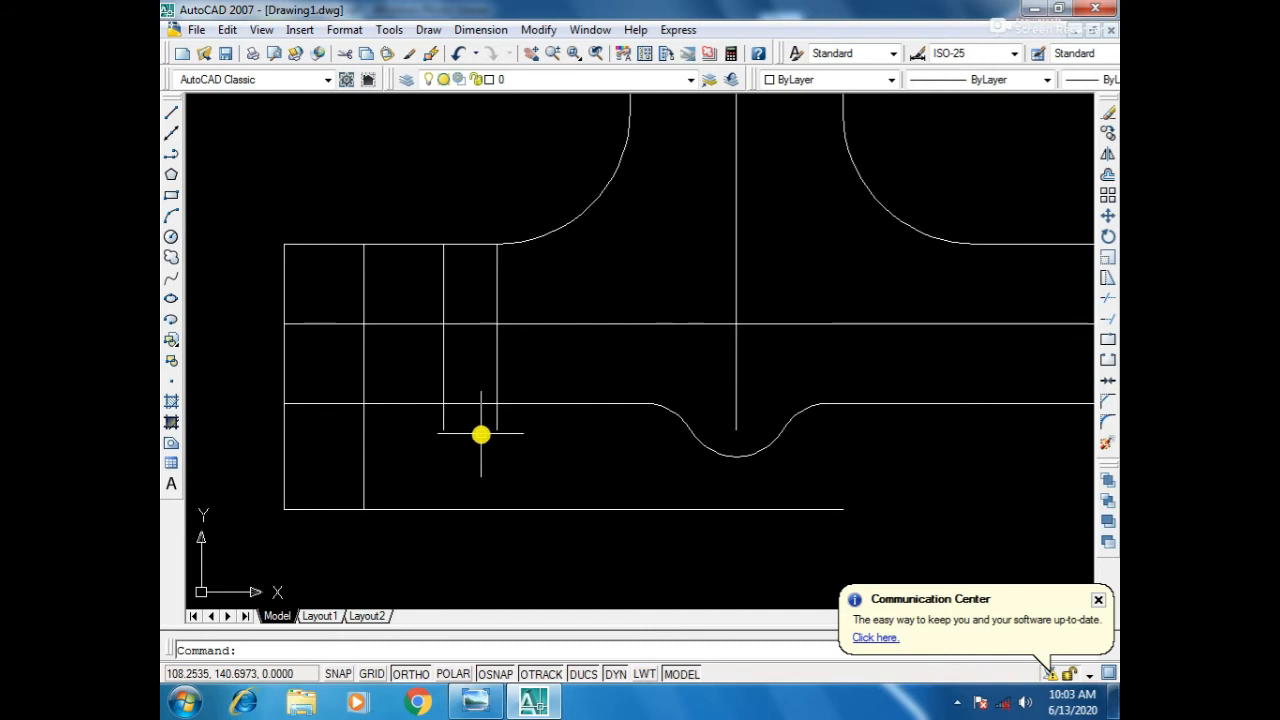
scroll(481, 434, down, 2)
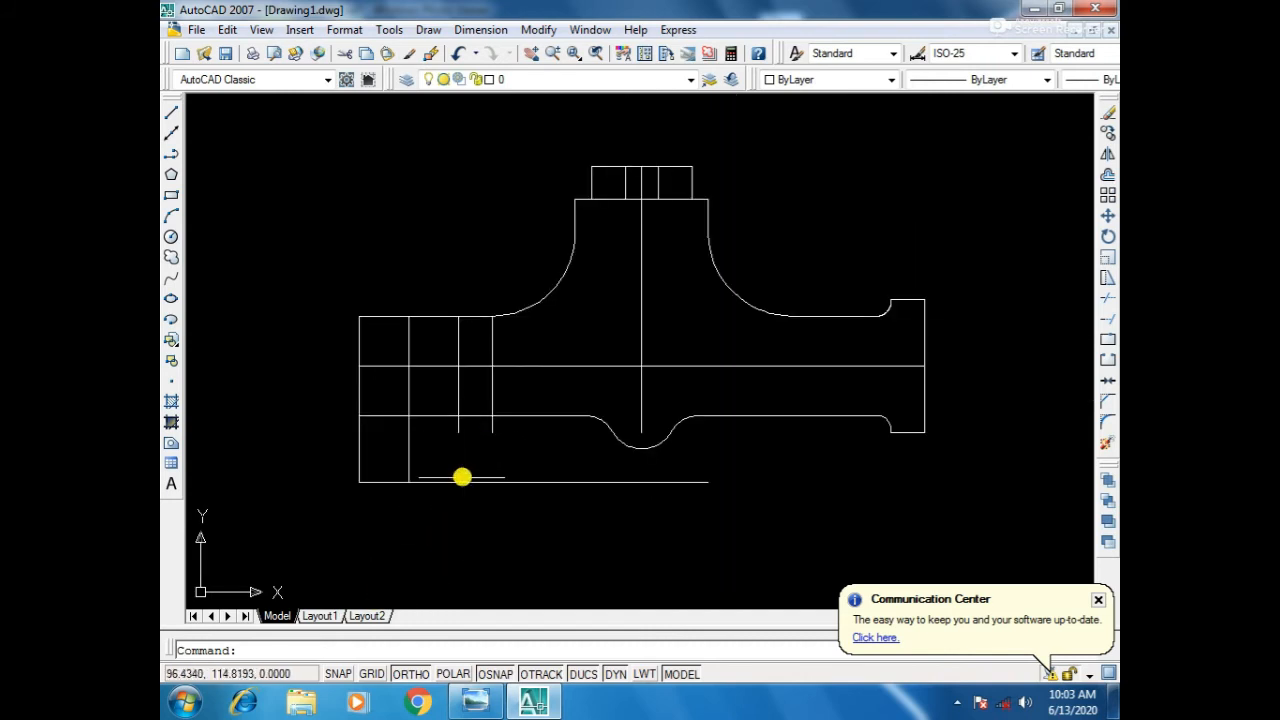
key(Return)
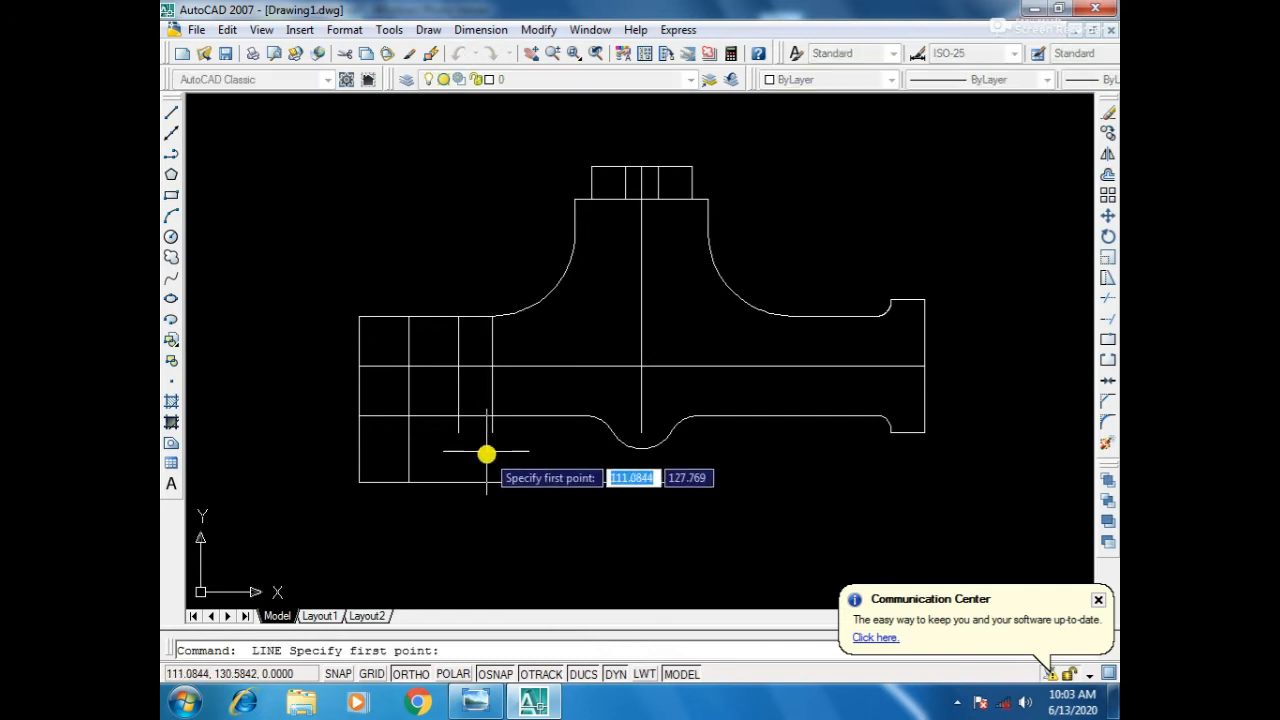
click(455, 705)
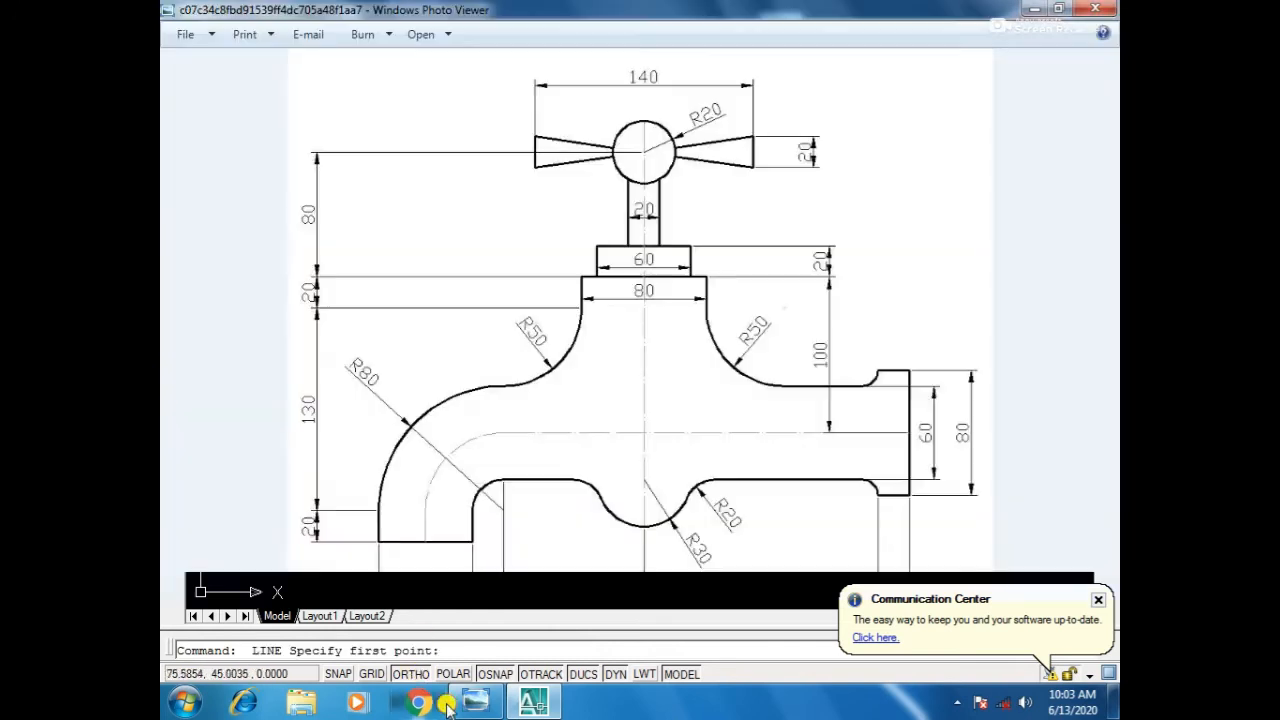
mouse_move(457, 706)
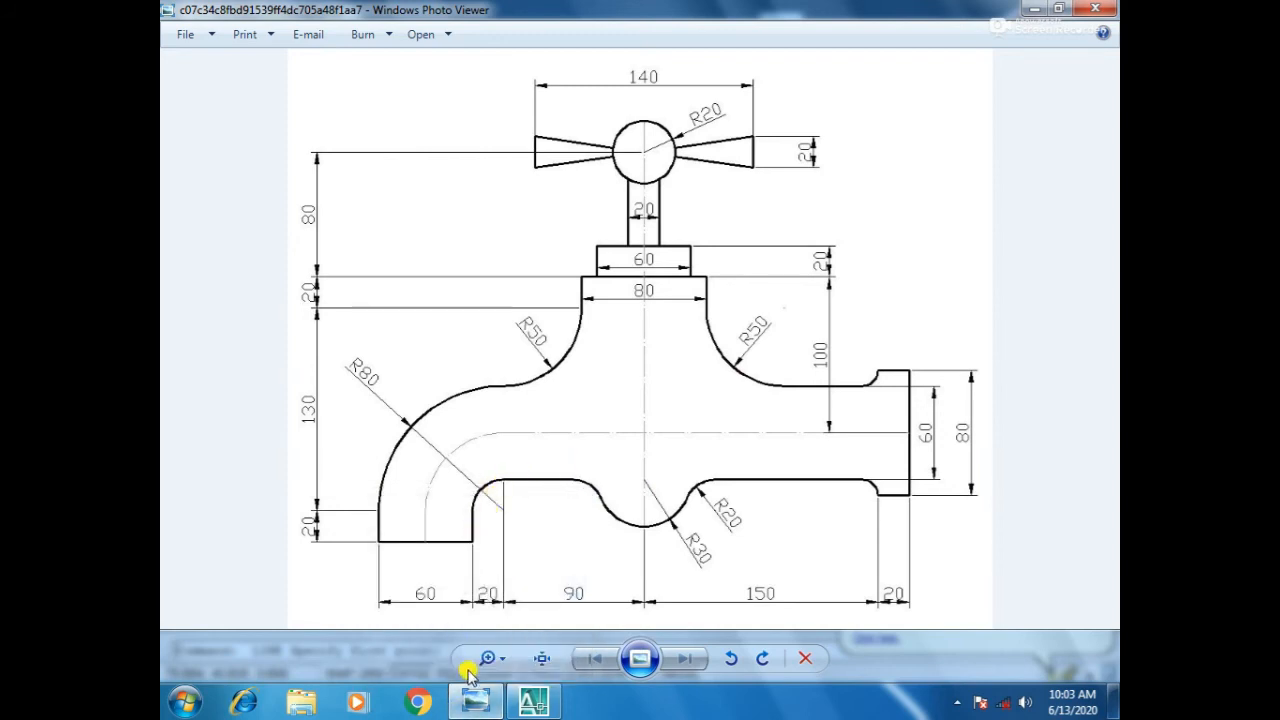
Switch to AutoCAD and draw a 30-unit vertical line from the lower end of the spout's inner edge down to the bottom line.
click(478, 704)
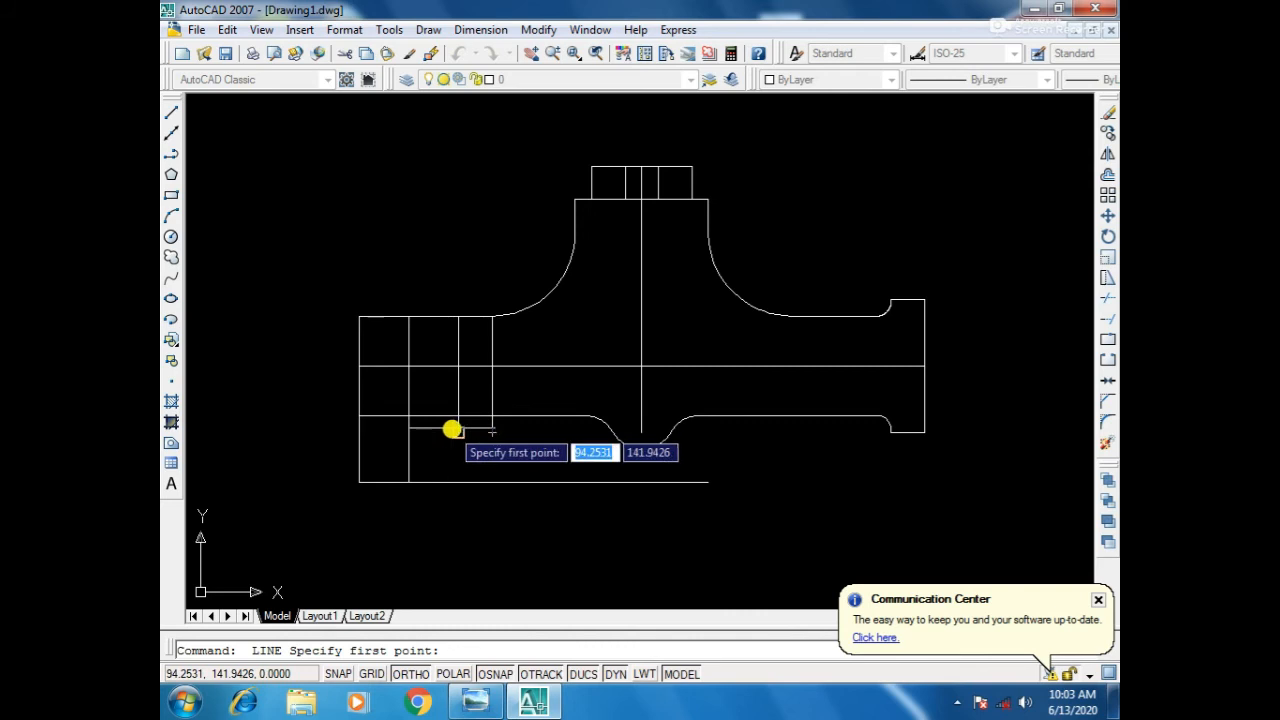
click(455, 434)
click(455, 486)
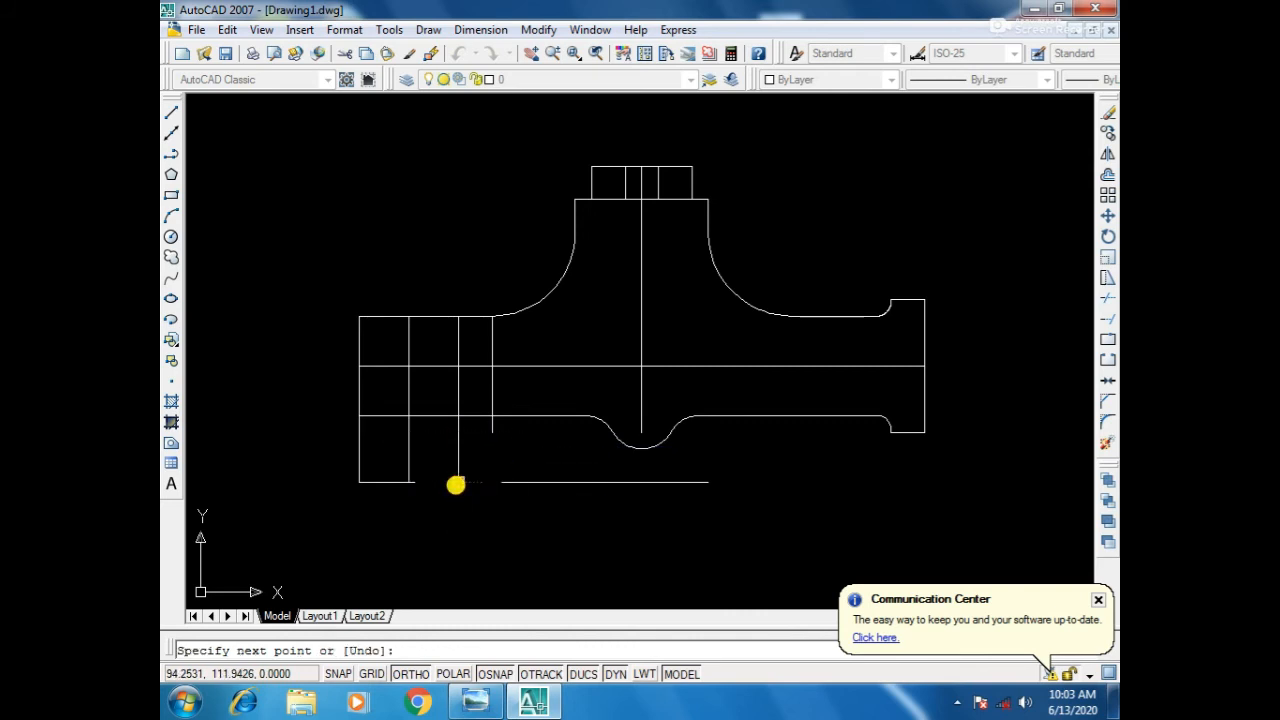
key(Return)
Trim the bottom horizontal line just beyond the spout's inner edge.
scroll(495, 430, up, 4)
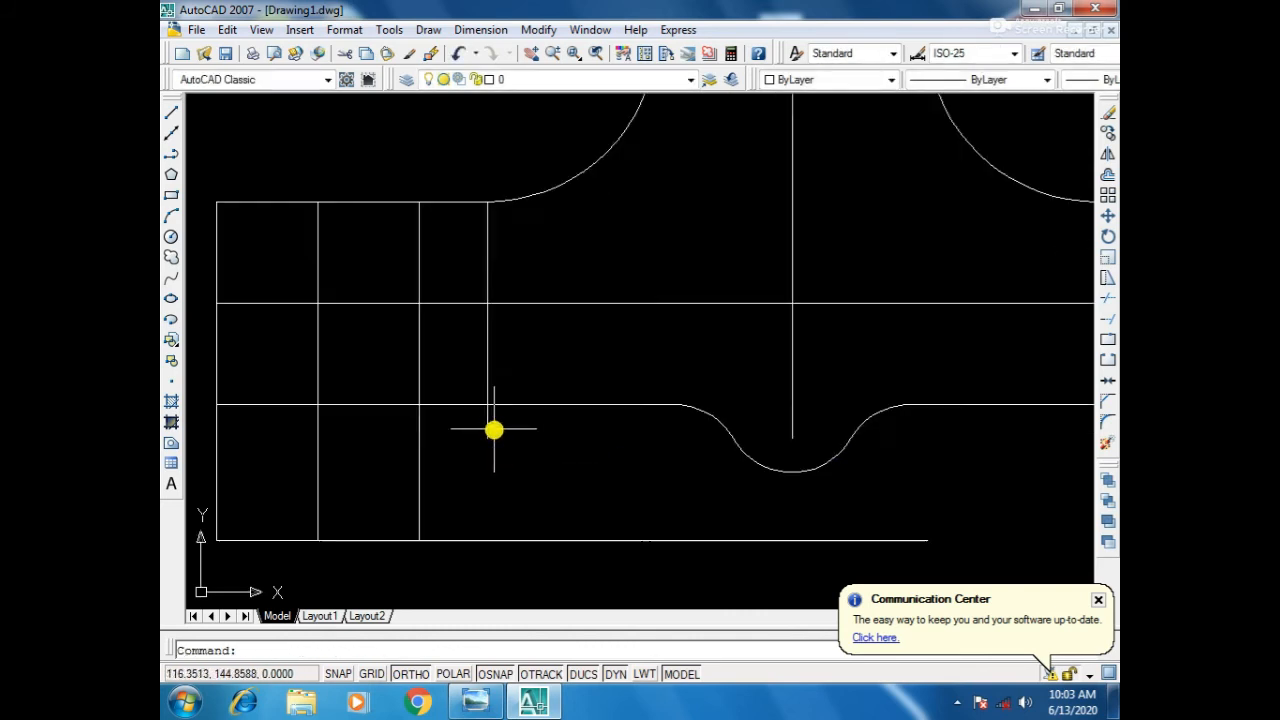
scroll(494, 440, down, 2)
middle_drag(494, 466, 611, 463)
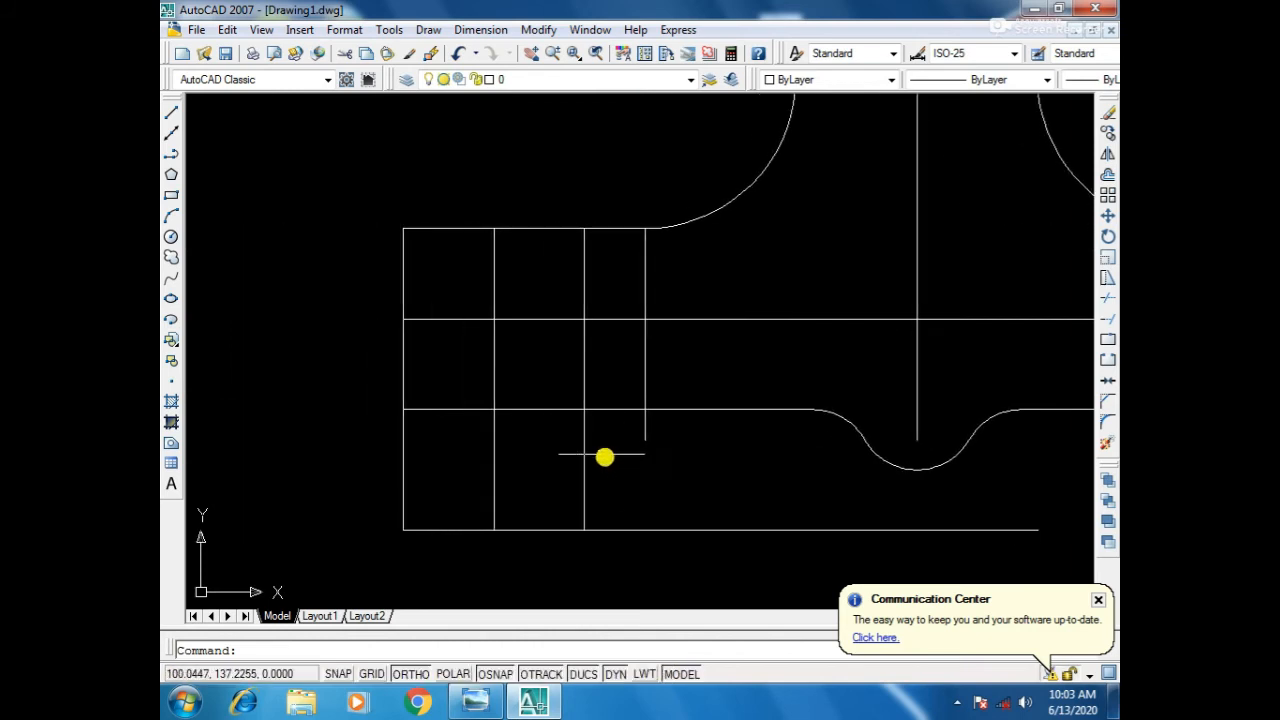
scroll(558, 445, down, 2)
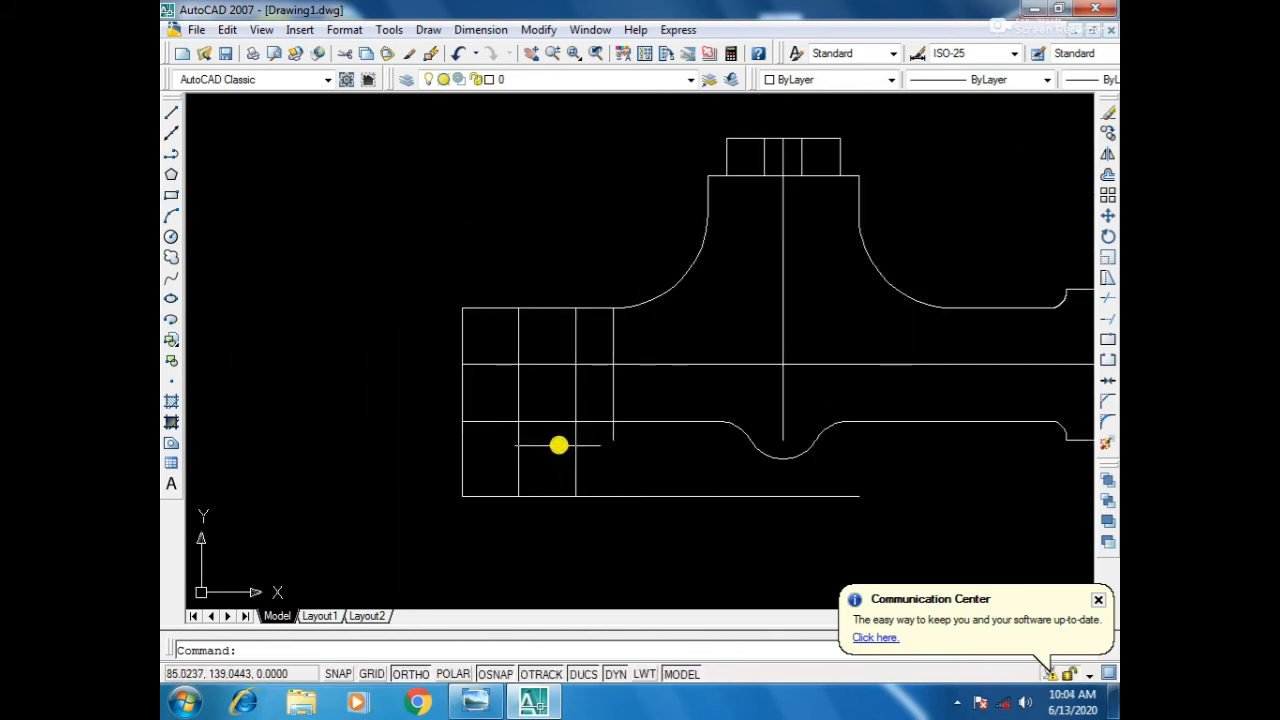
text(tr)
key(Return)
key(Return)
click(686, 494)
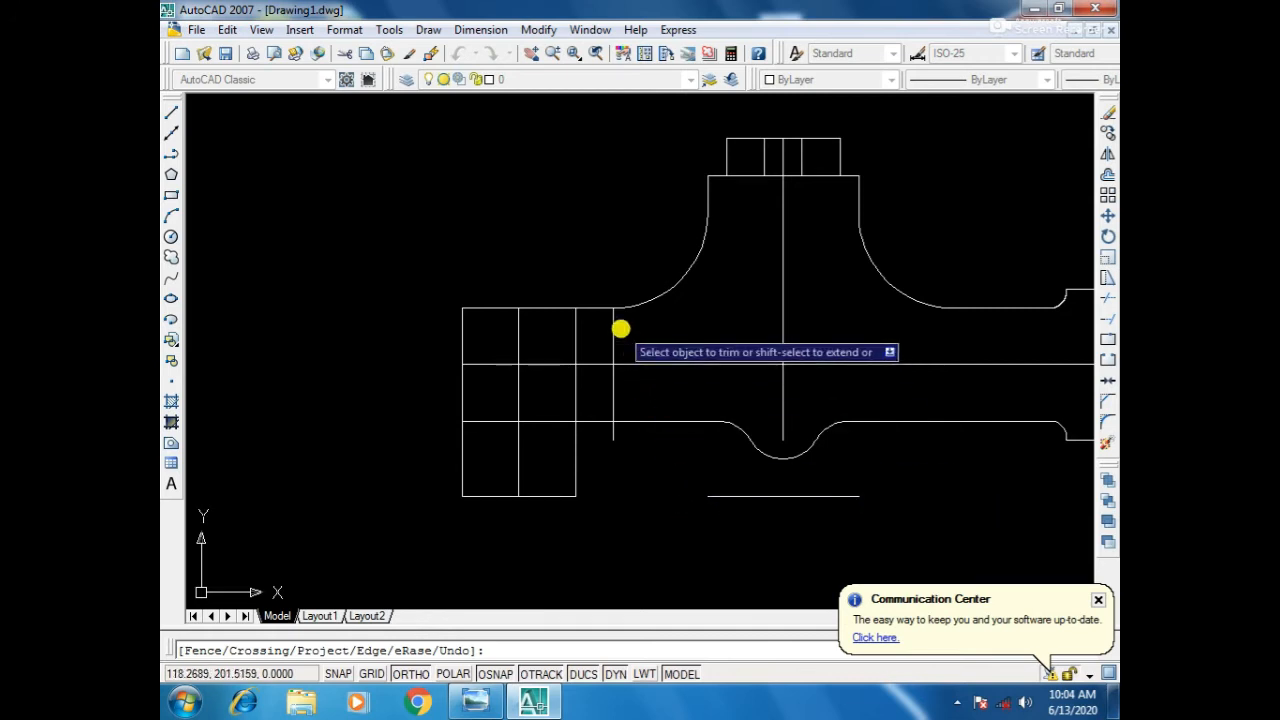
Trim the grid lines in the spout's upper outer corner and delete the leftover outer vertical and upper horizontal lines.
click(613, 337)
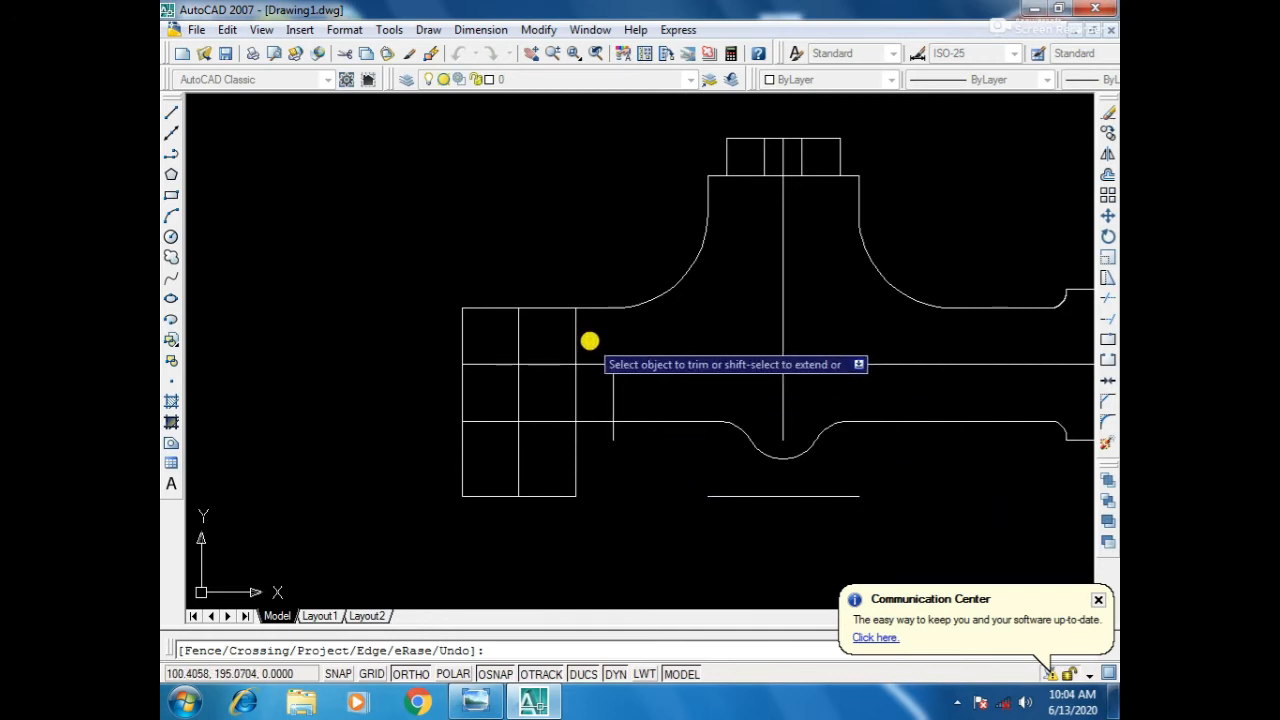
click(517, 337)
click(503, 364)
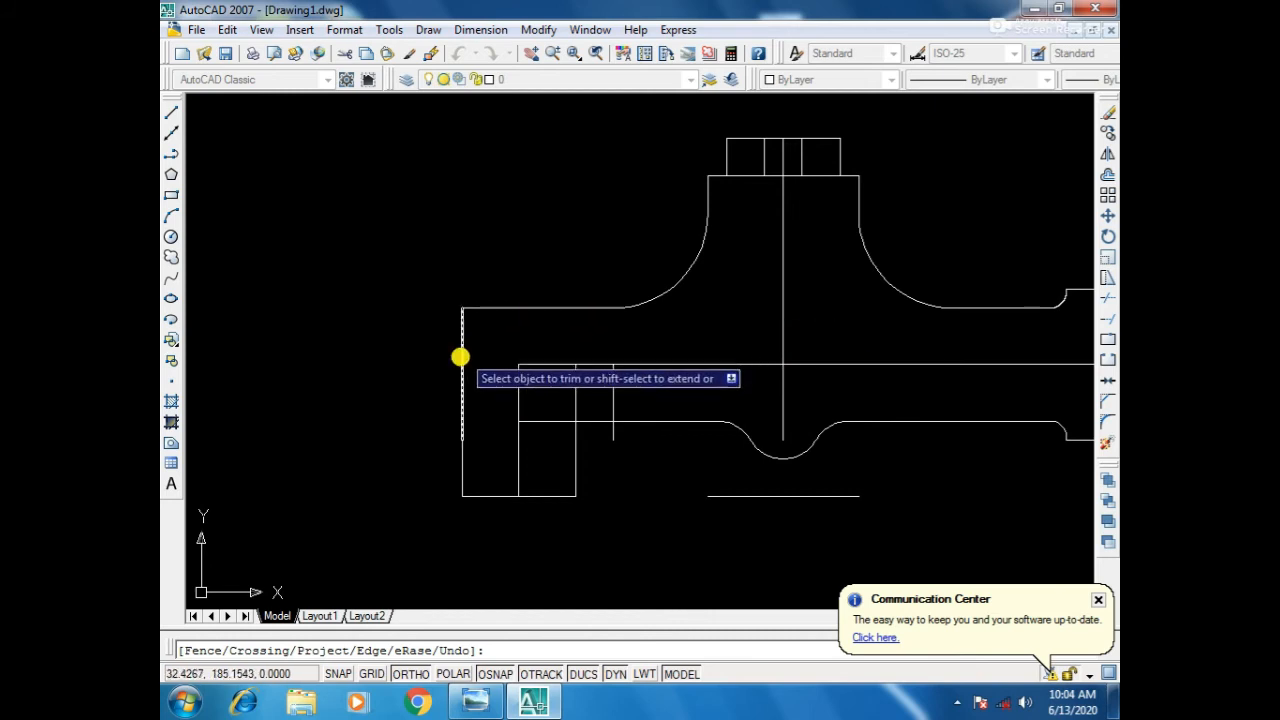
key(Escape)
click(460, 371)
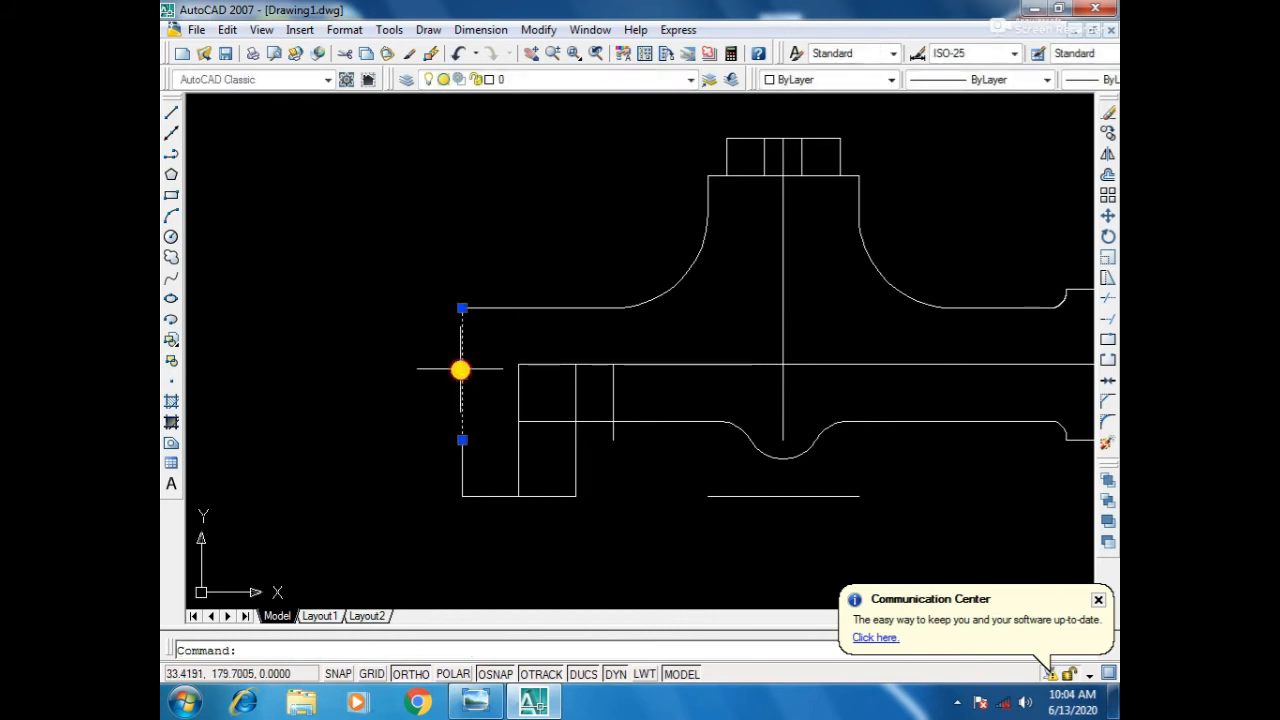
key(Delete)
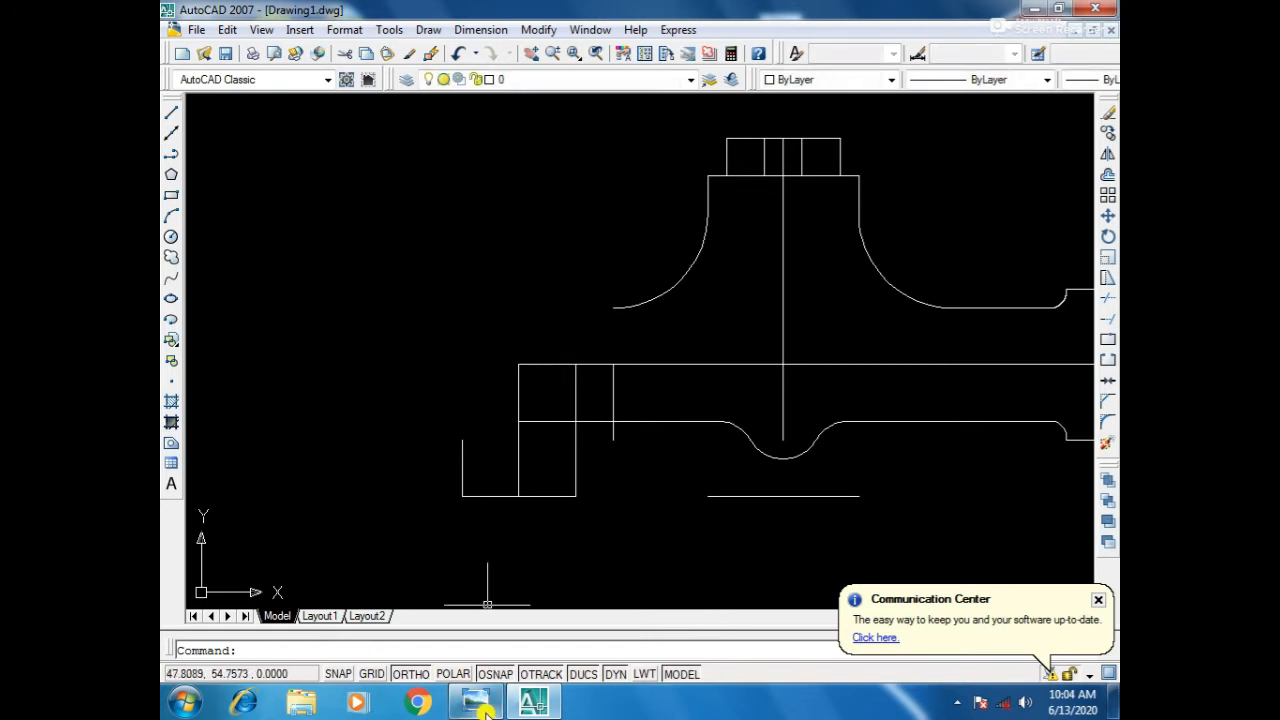
Check the spout radius in the reference image and draw a circle of radius 80 tangent to the neck arc and the spout's outer vertical line.
click(530, 703)
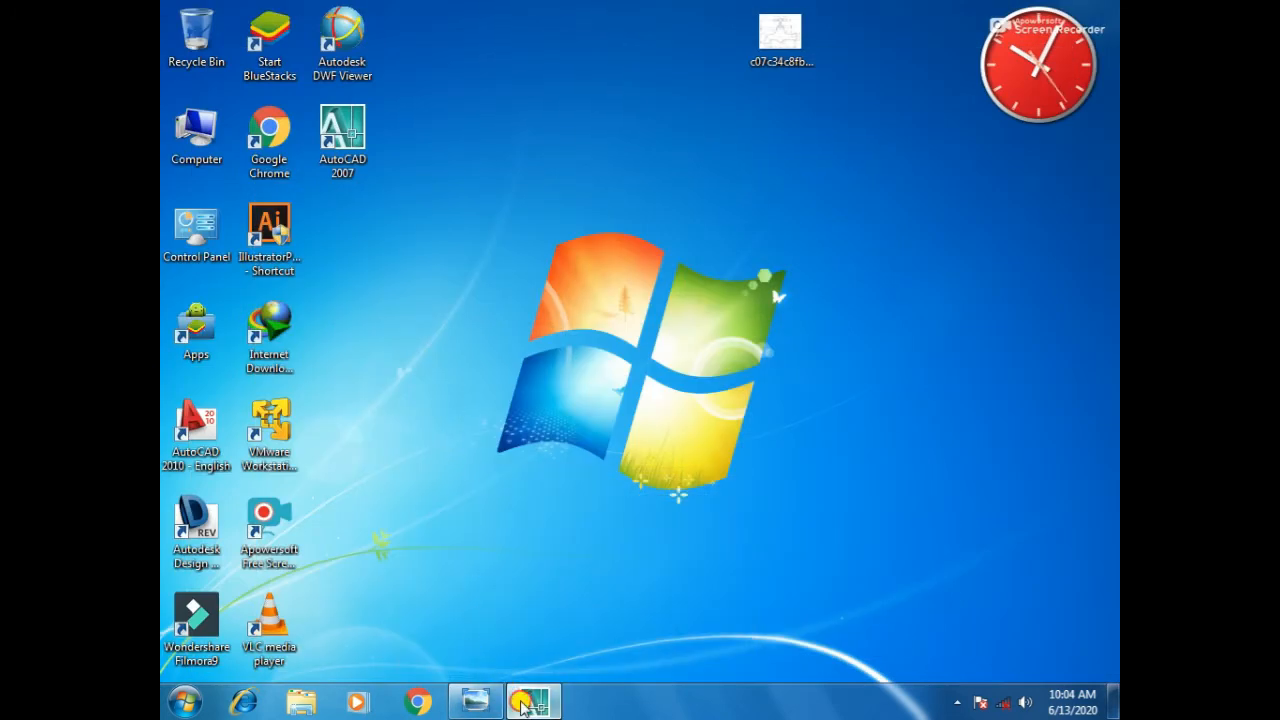
click(522, 705)
click(475, 703)
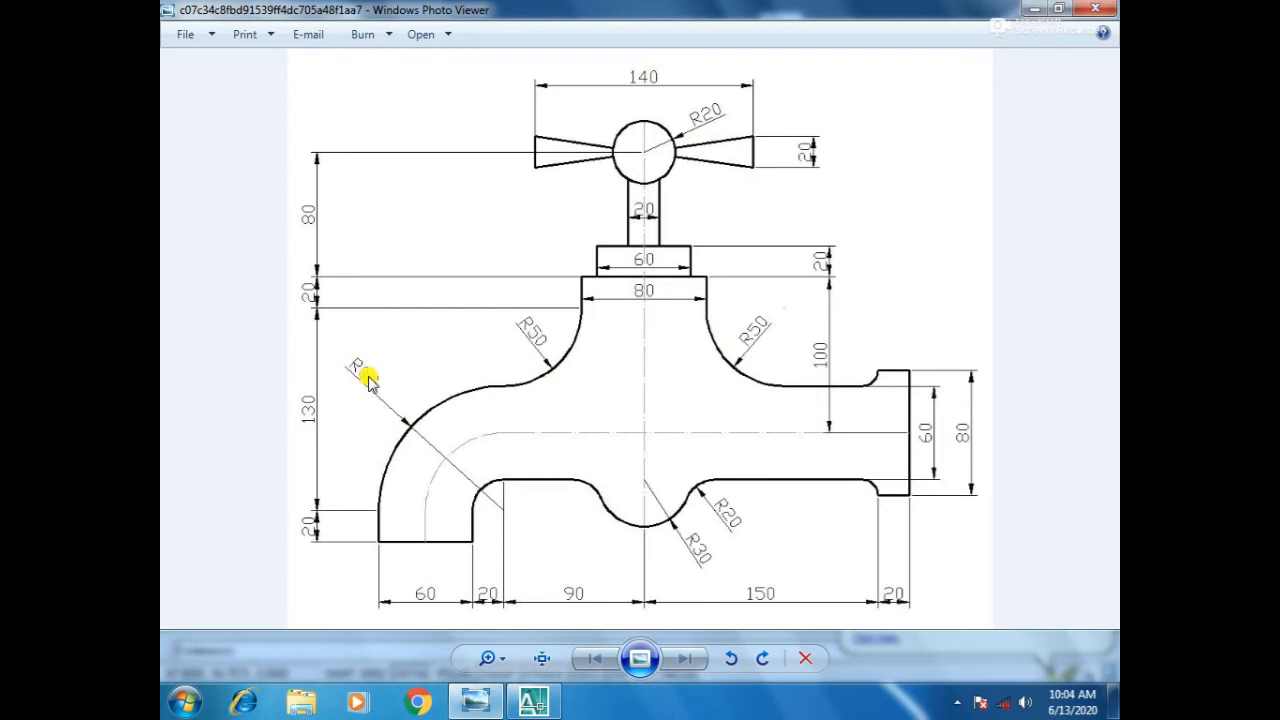
click(527, 703)
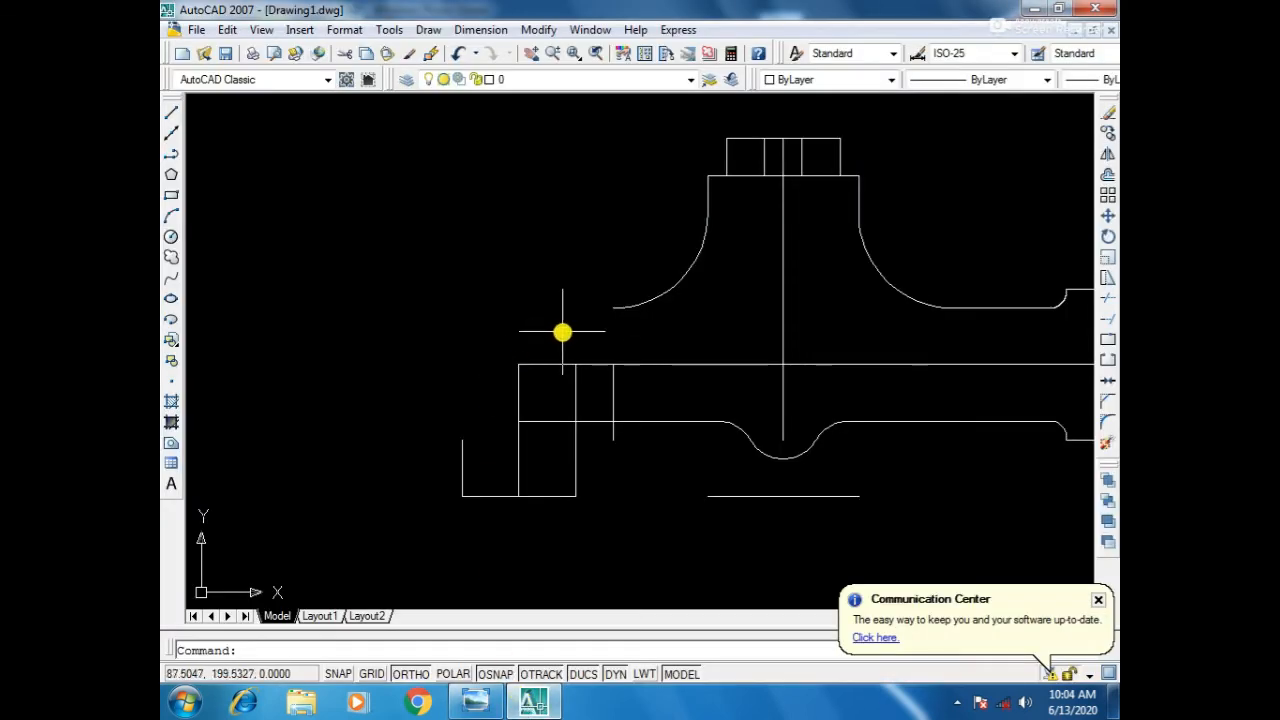
click(429, 29)
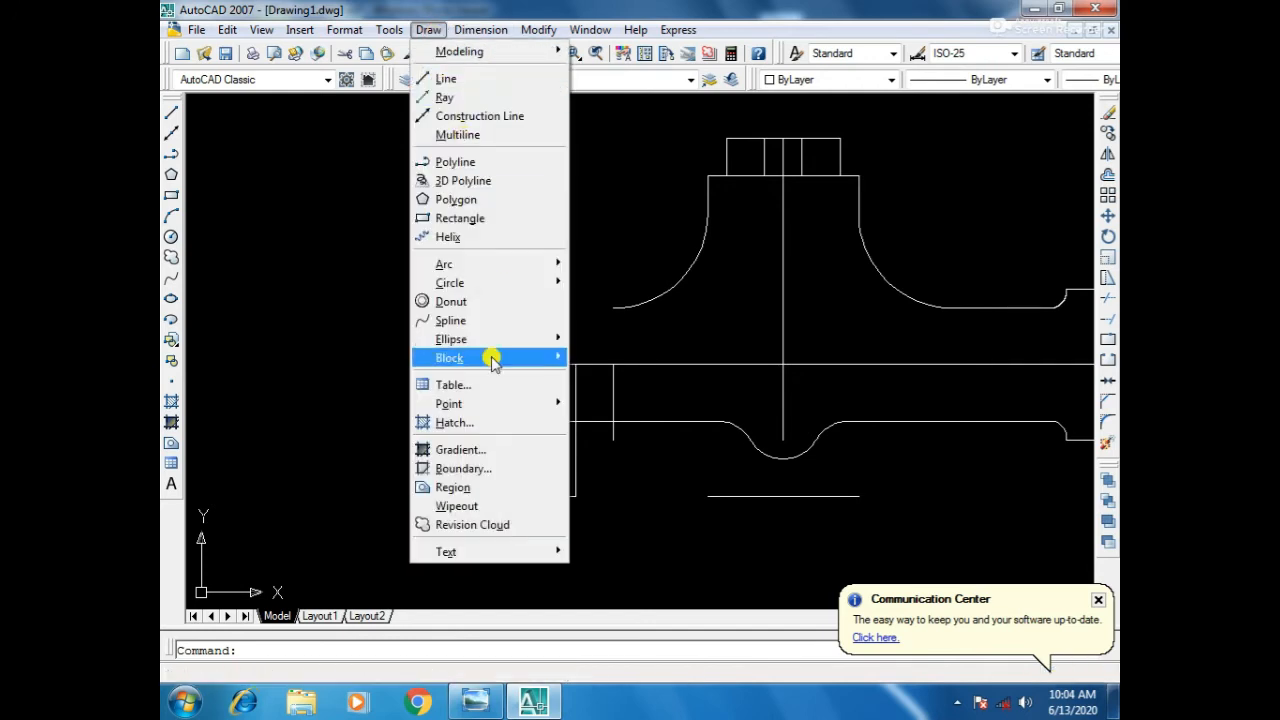
mouse_move(459, 285)
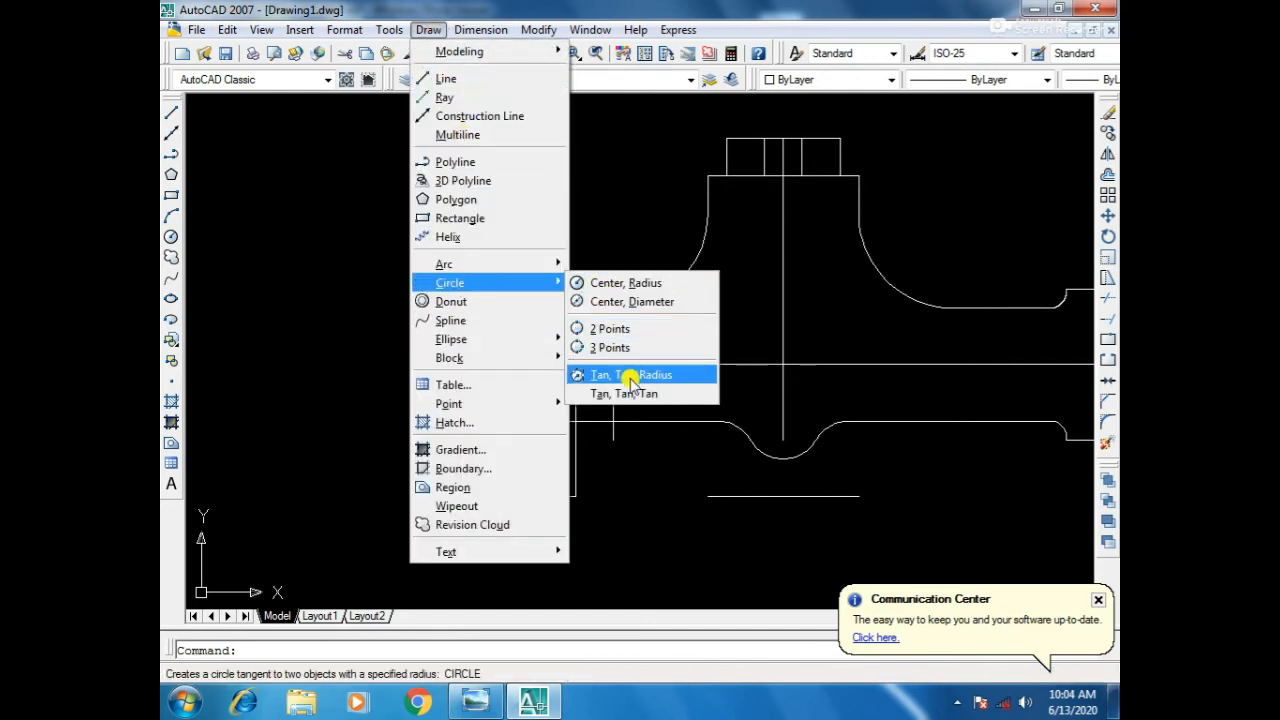
click(627, 374)
click(617, 306)
click(455, 455)
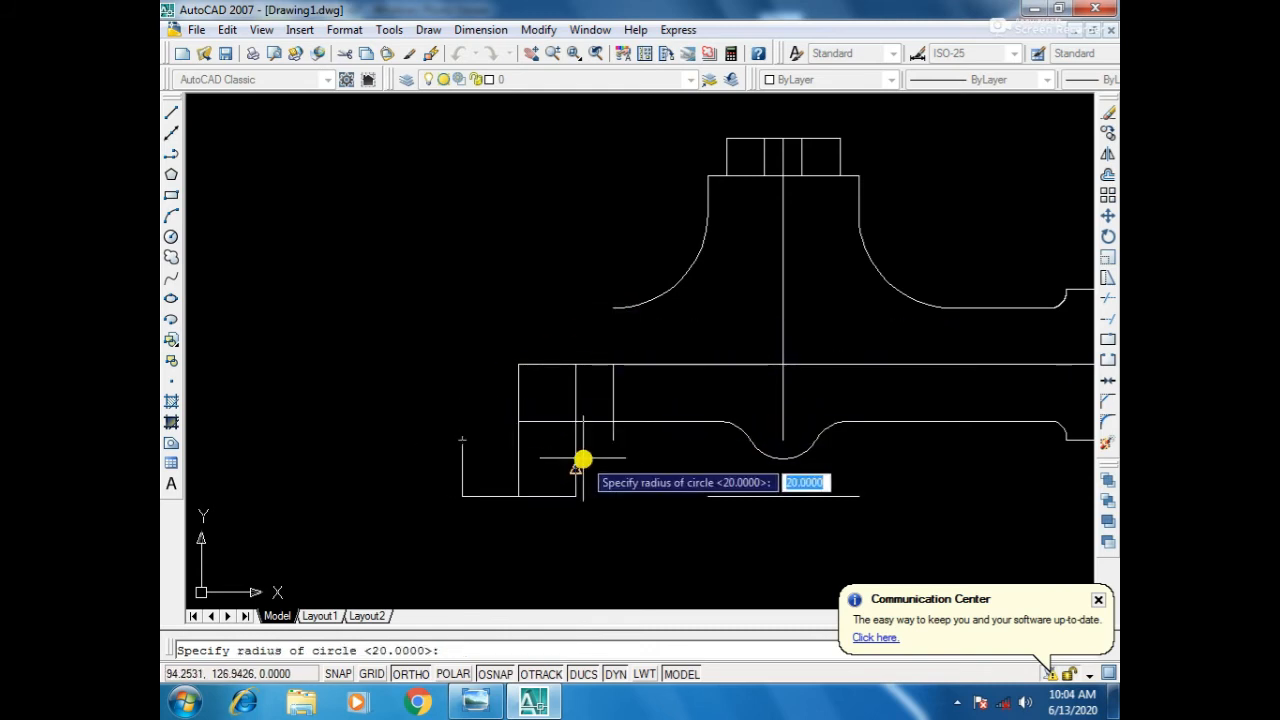
text(80)
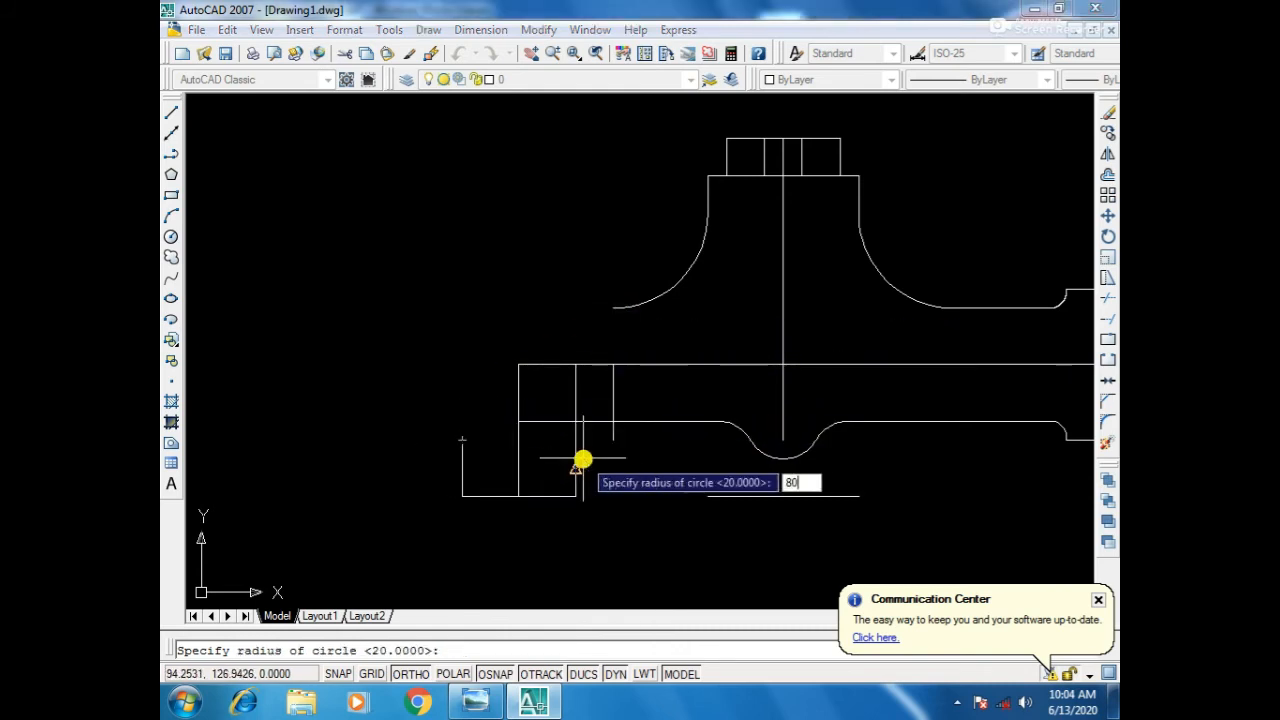
key(Return)
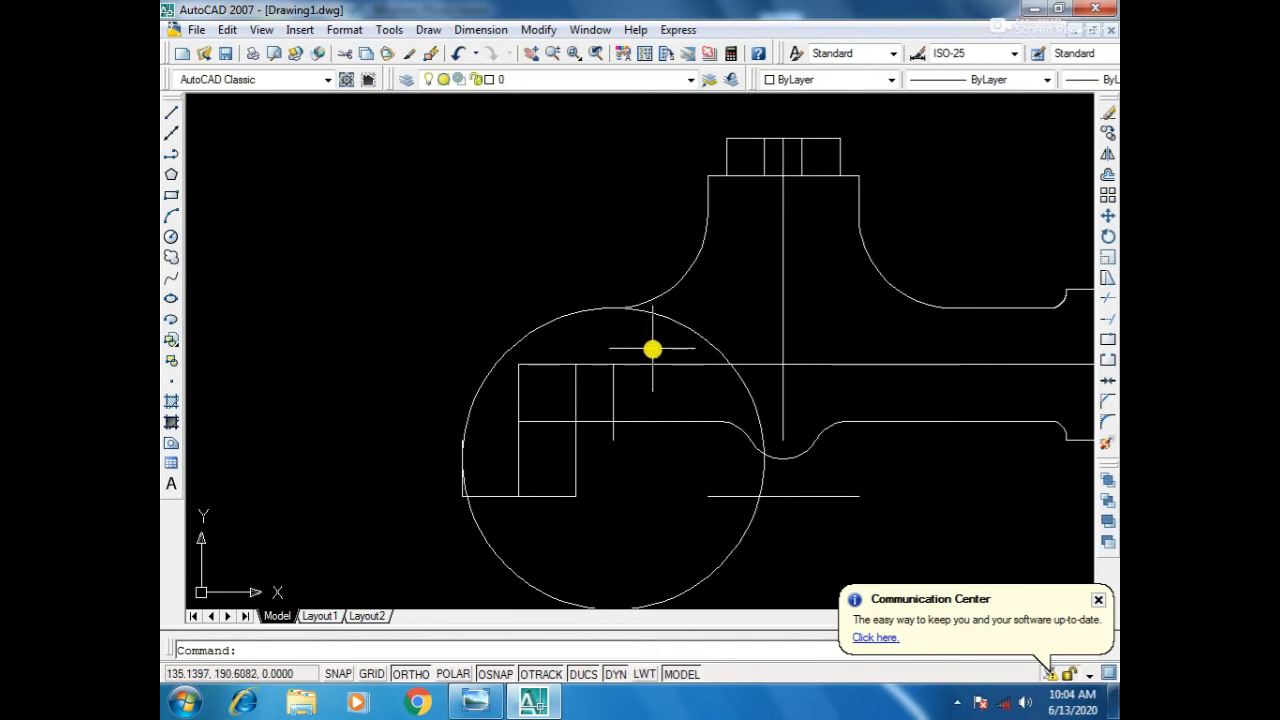
Trim away the inner and lower parts of the radius 80 circle, keeping the spout's outer bend.
text(t)
key(Return)
key(Return)
click(691, 334)
click(747, 411)
click(757, 476)
click(751, 518)
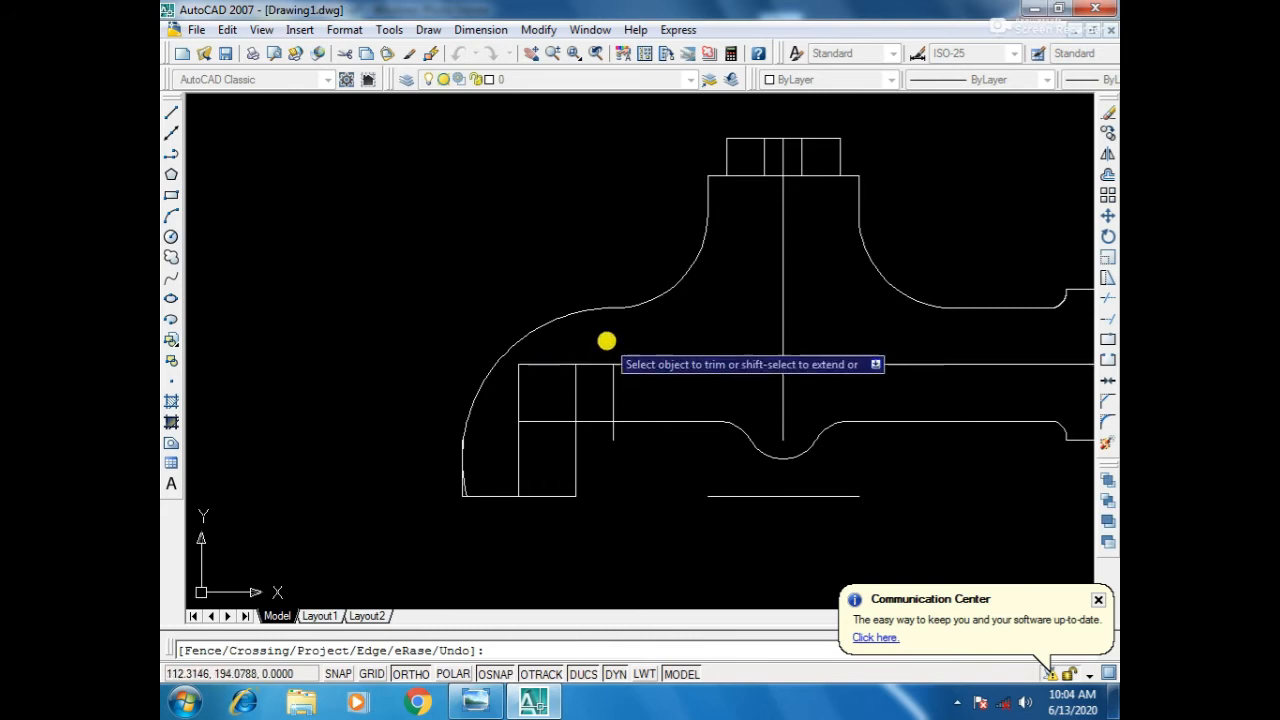
Trim the spout midline above the lower pipe edge and the two horizontal lines between that midline and the spout's inner edge.
scroll(605, 400, down, 2)
scroll(545, 481, up, 3)
middle_drag(531, 263, 574, 333)
click(574, 333)
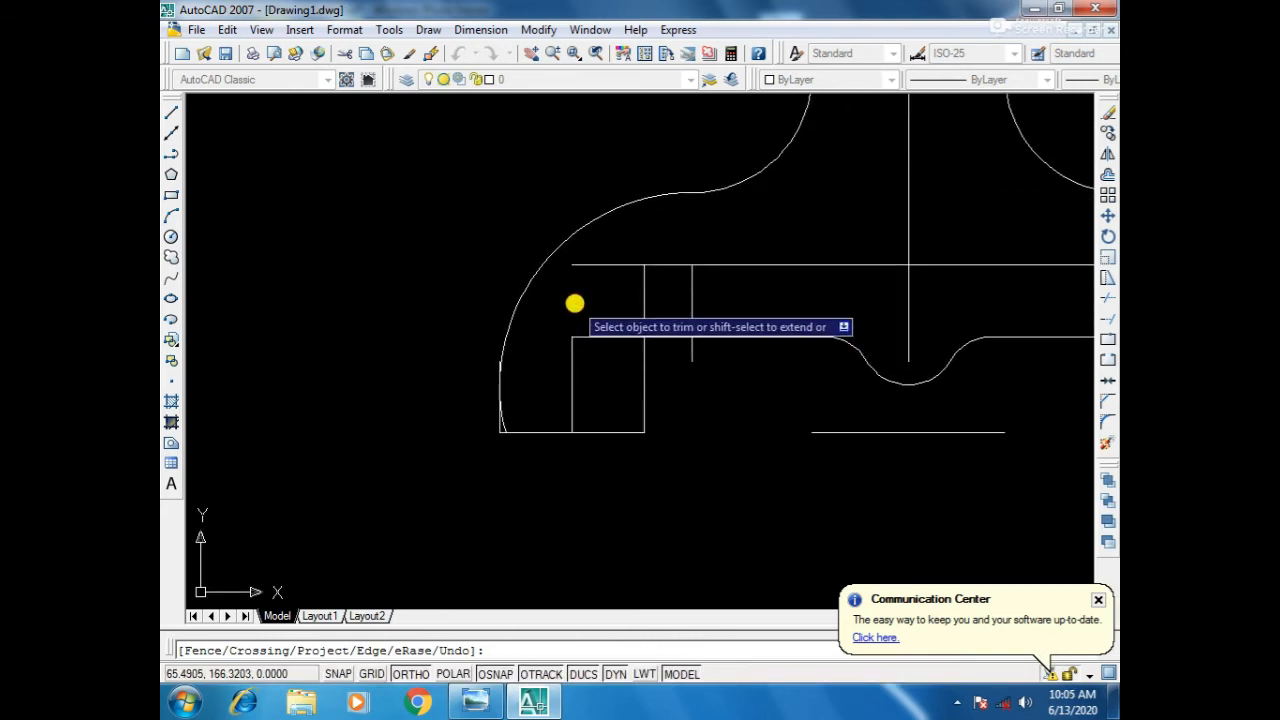
click(593, 265)
click(594, 337)
key(Return)
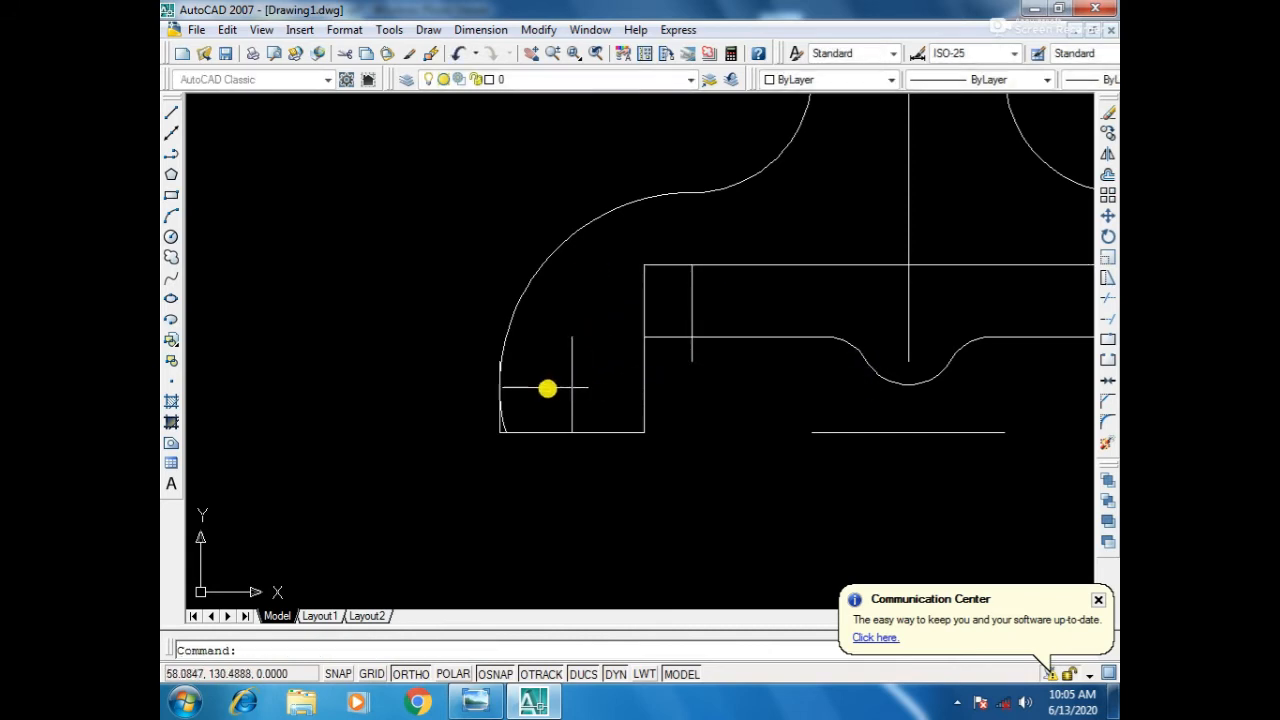
Trim the outer vertical line above its tangent point and the leftover circle piece inside the spout's outer edge.
scroll(500, 384, up, 5)
text(tr)
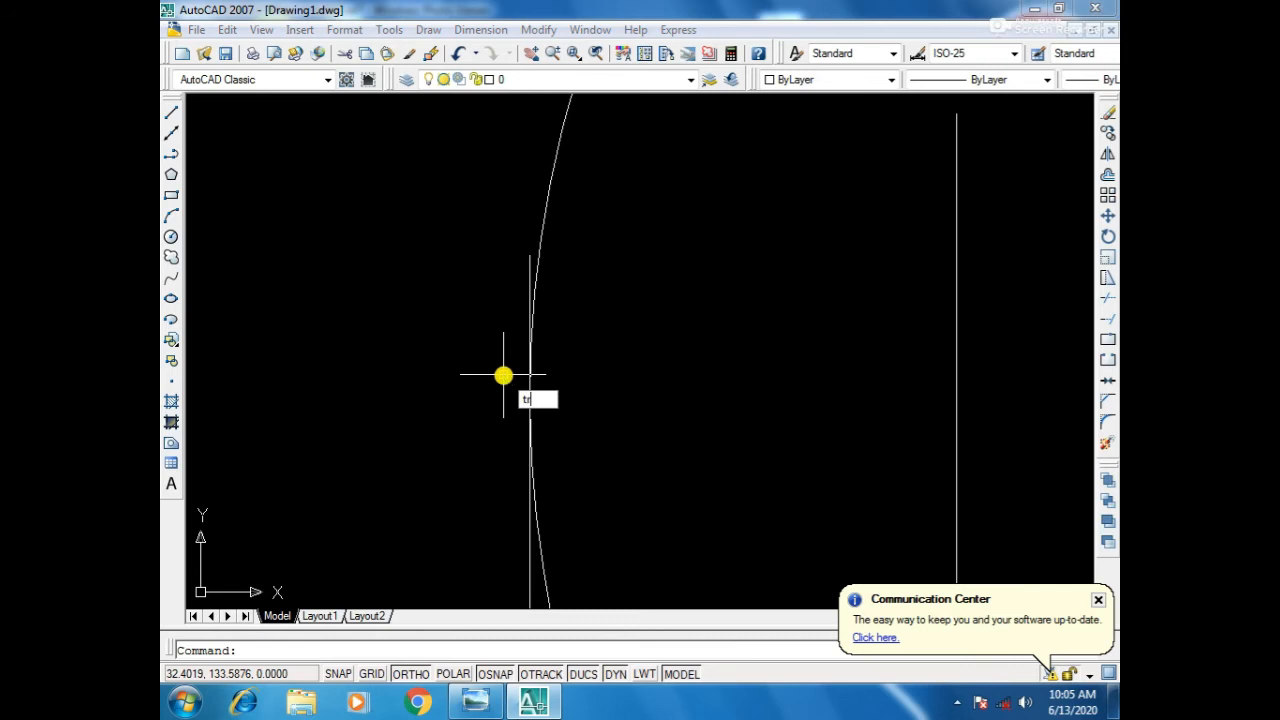
key(Return)
key(Return)
click(527, 261)
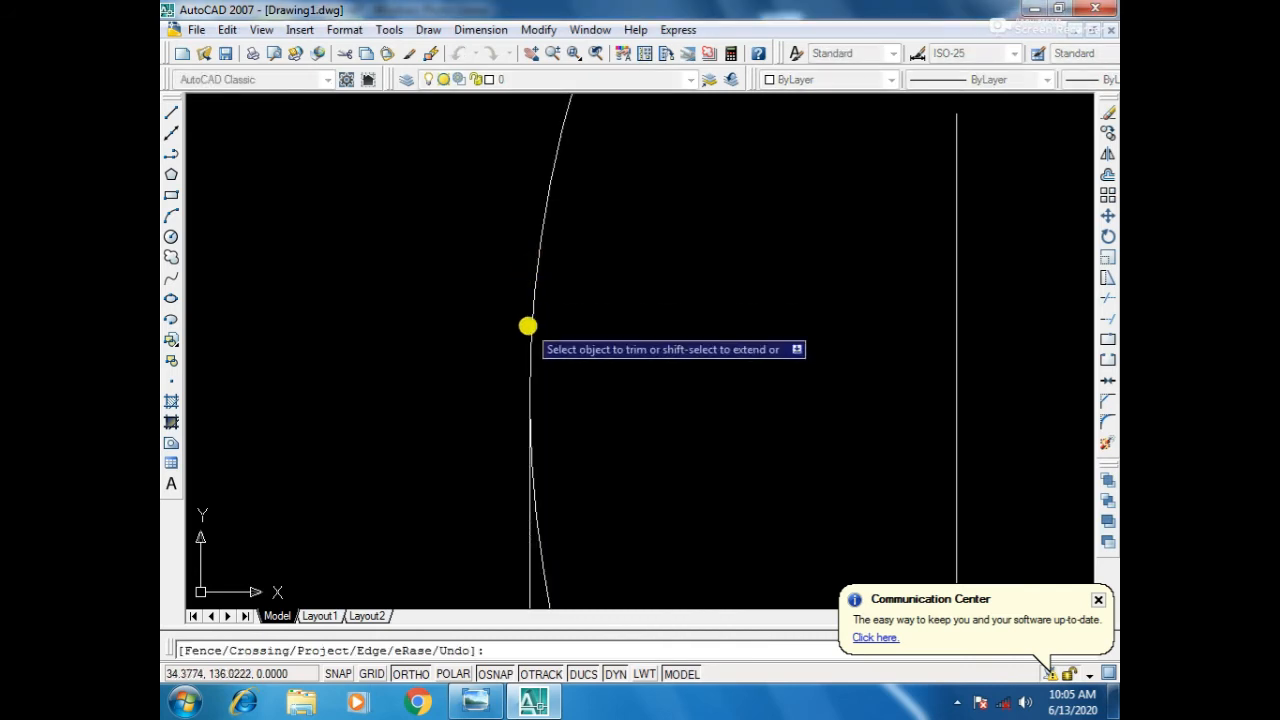
scroll(526, 326, down, 3)
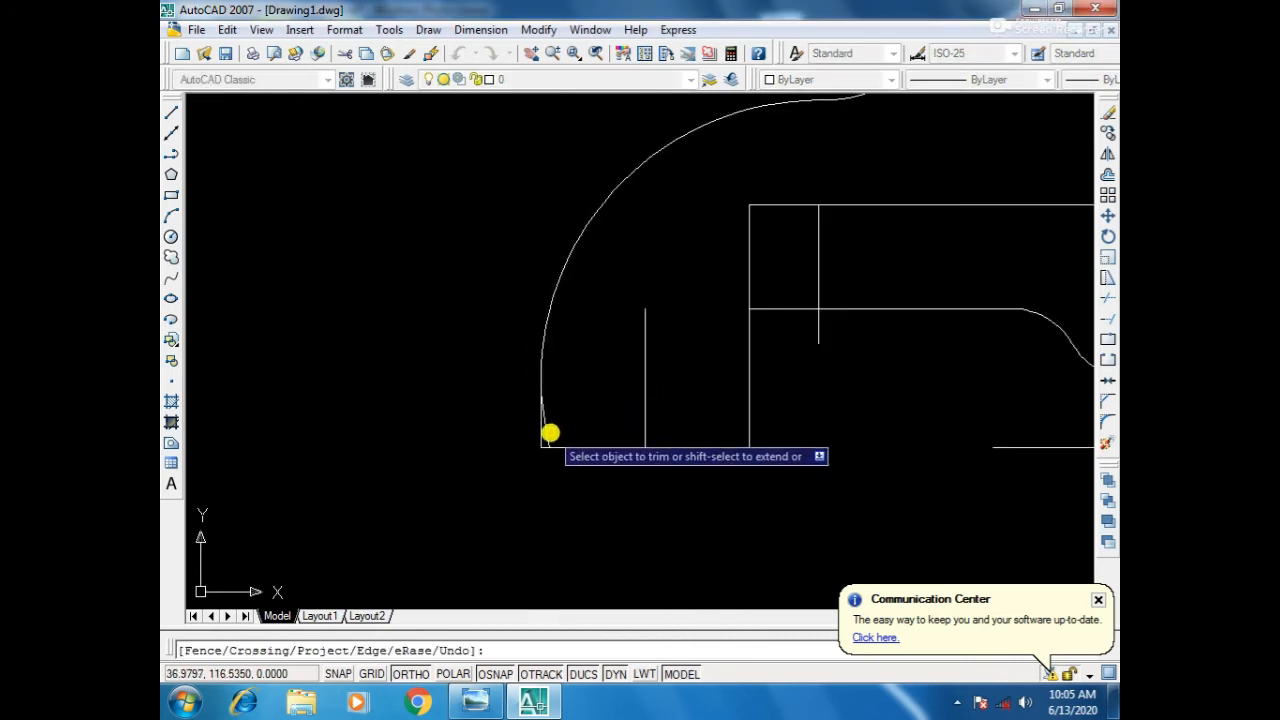
scroll(542, 410, up, 4)
scroll(426, 437, down, 5)
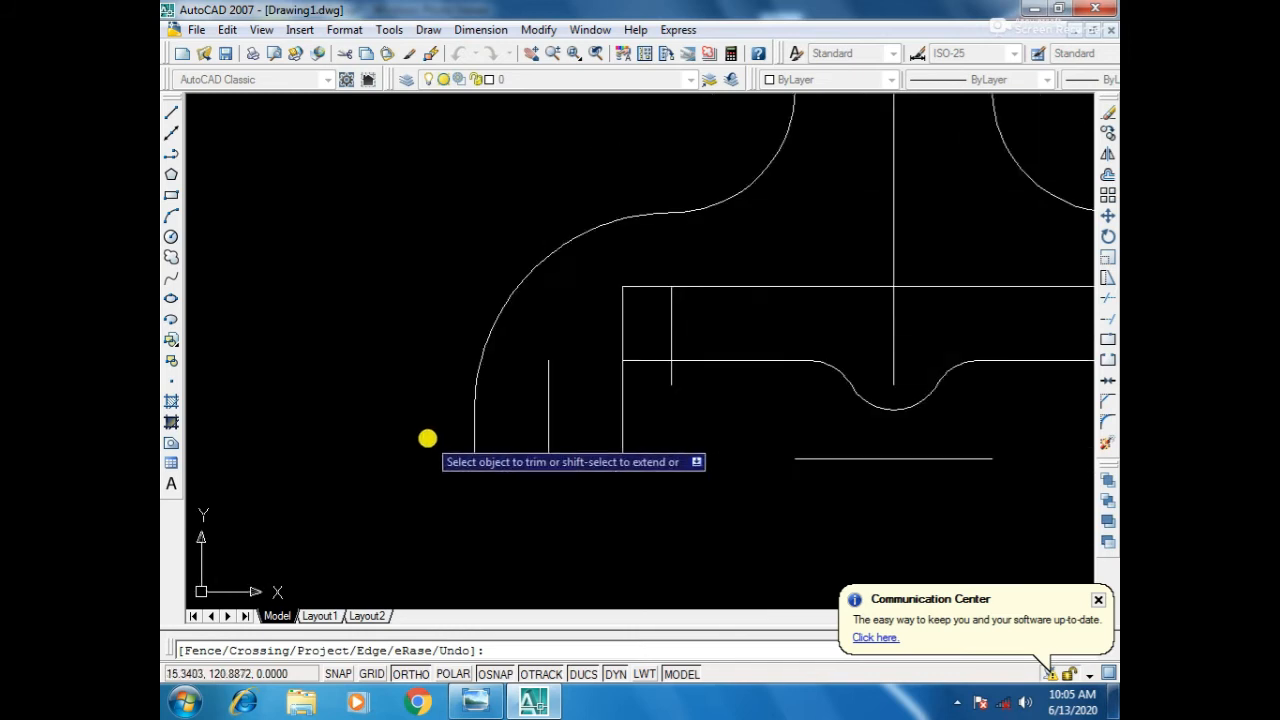
click(417, 483)
key(Escape)
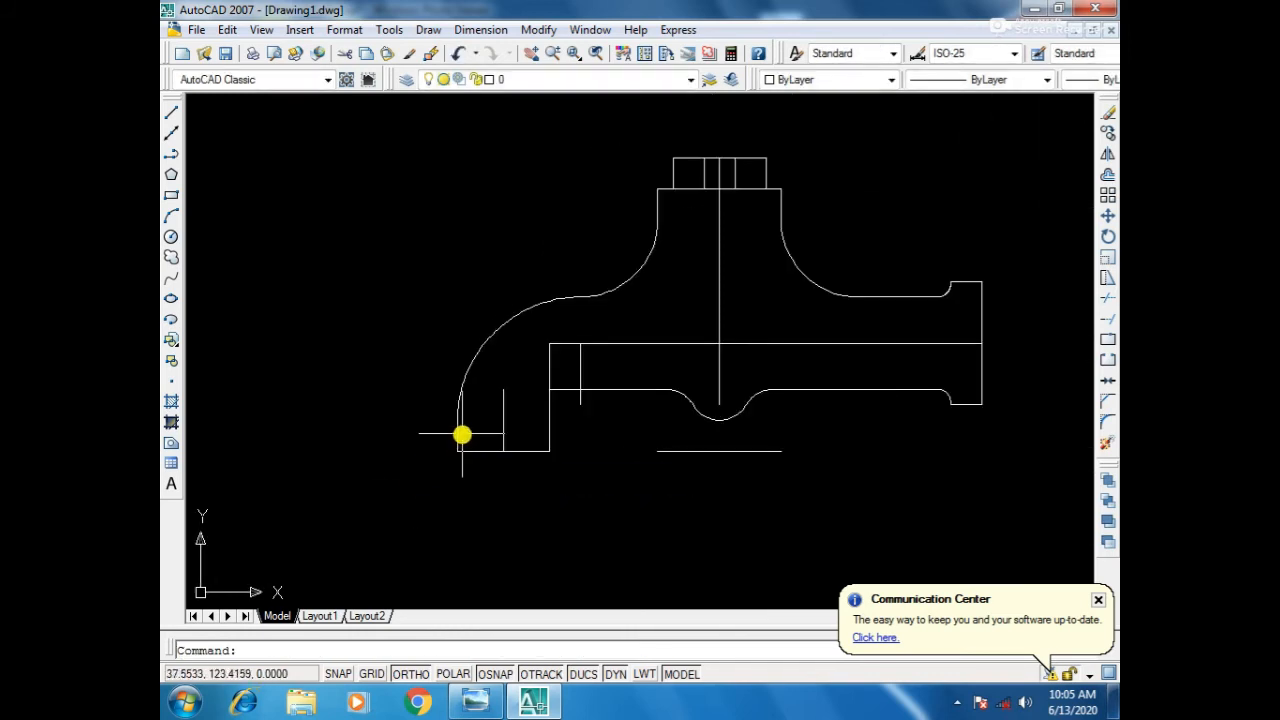
Draw a 60-unit horizontal line across the spout from its outer to its inner edge, 20 units above the bottom.
scroll(460, 438, up, 5)
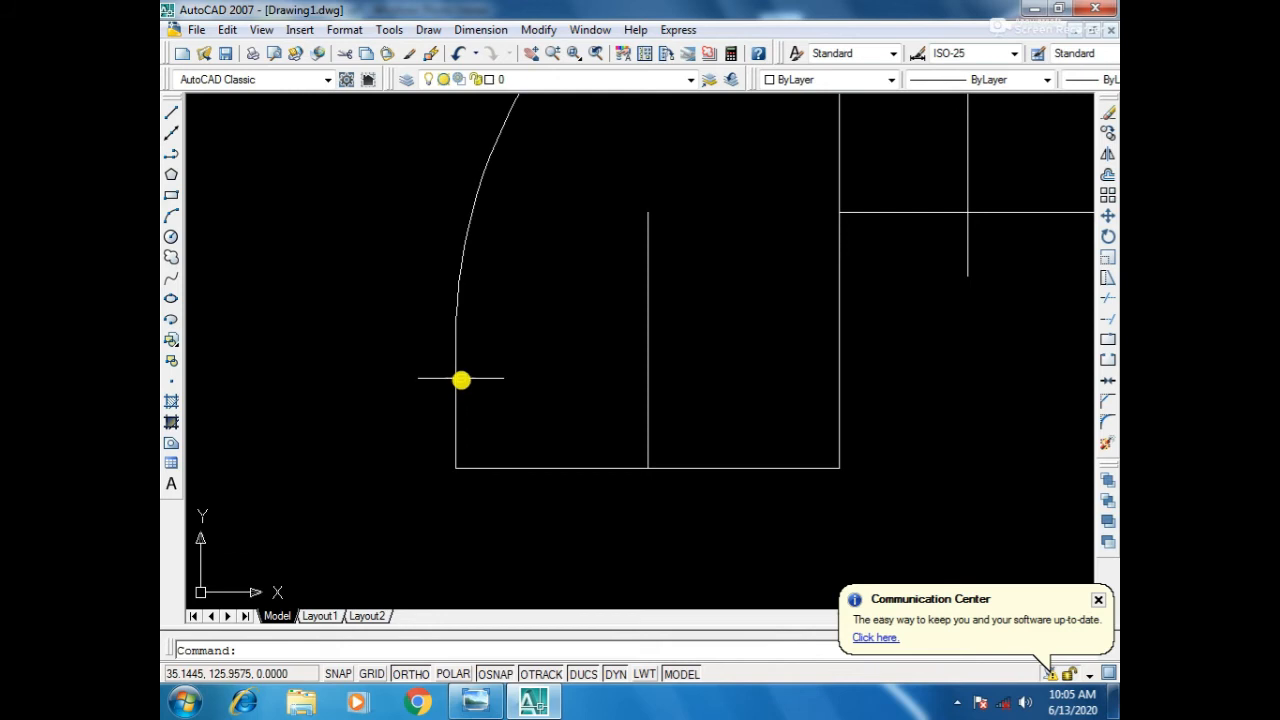
text(l)
key(Return)
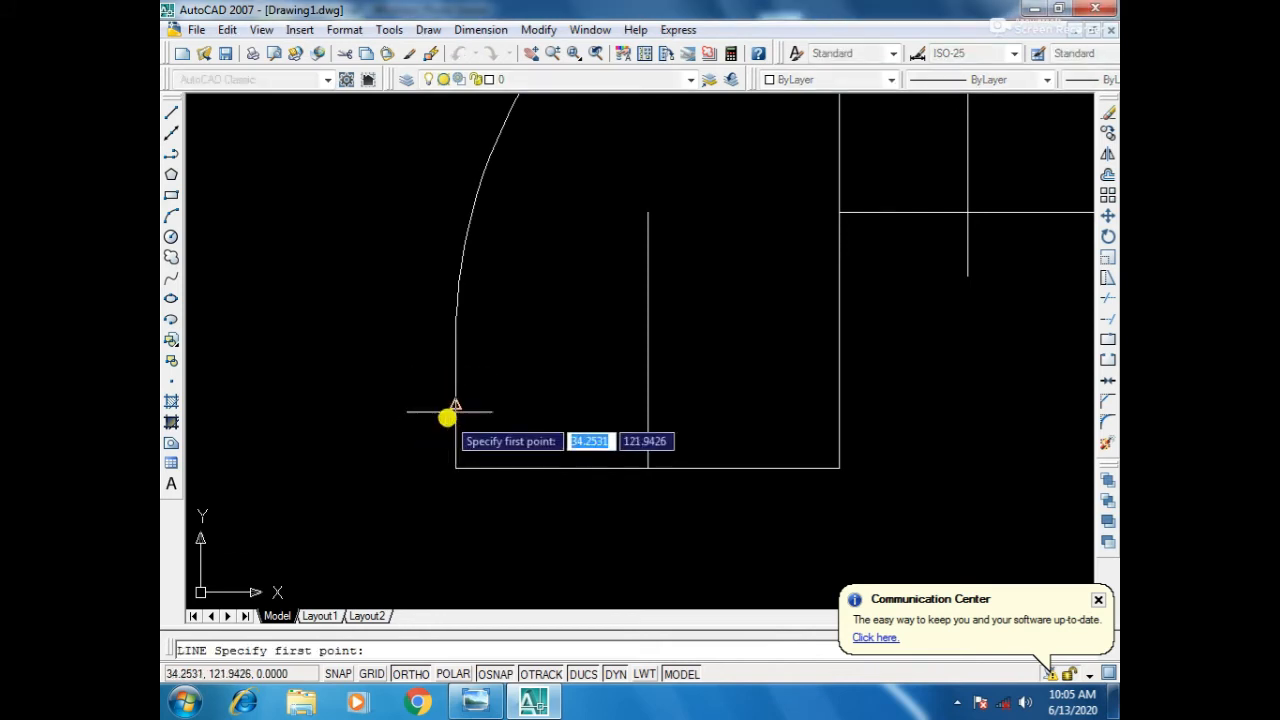
click(456, 340)
click(835, 339)
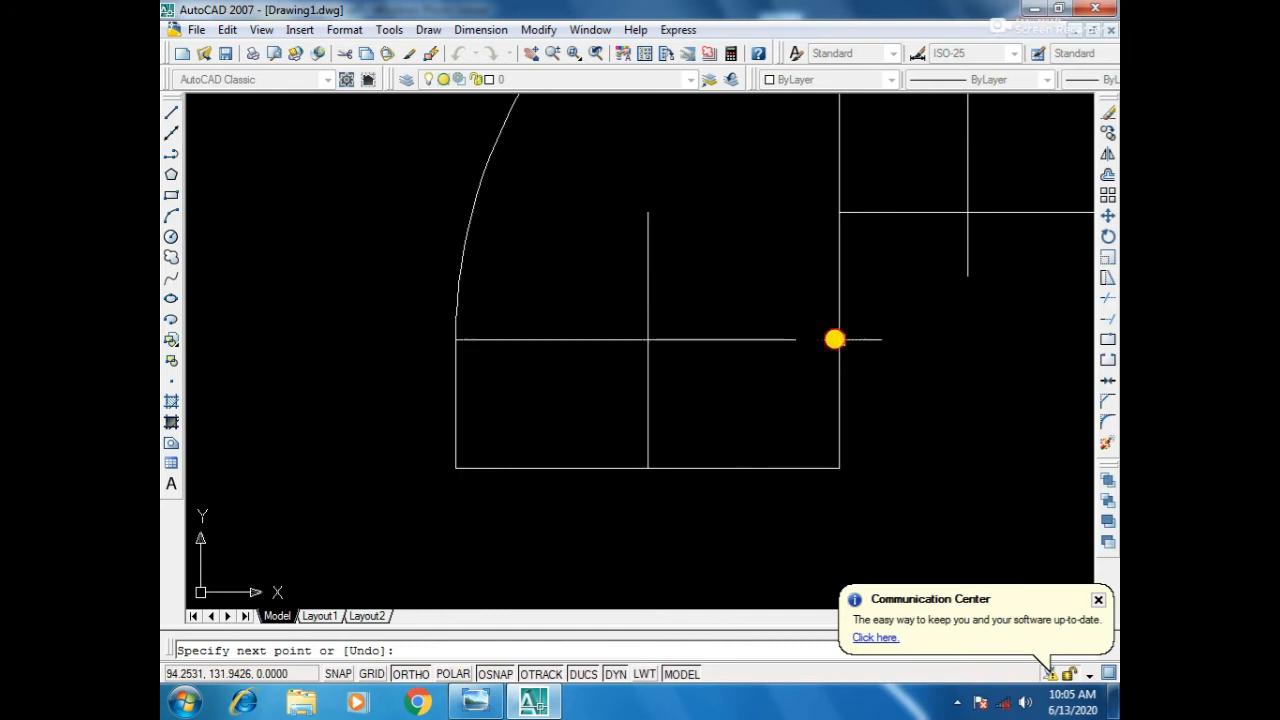
key(Return)
Trim the spout's vertical midline above the new horizontal line and delete the leftover stub.
scroll(516, 458, down, 6)
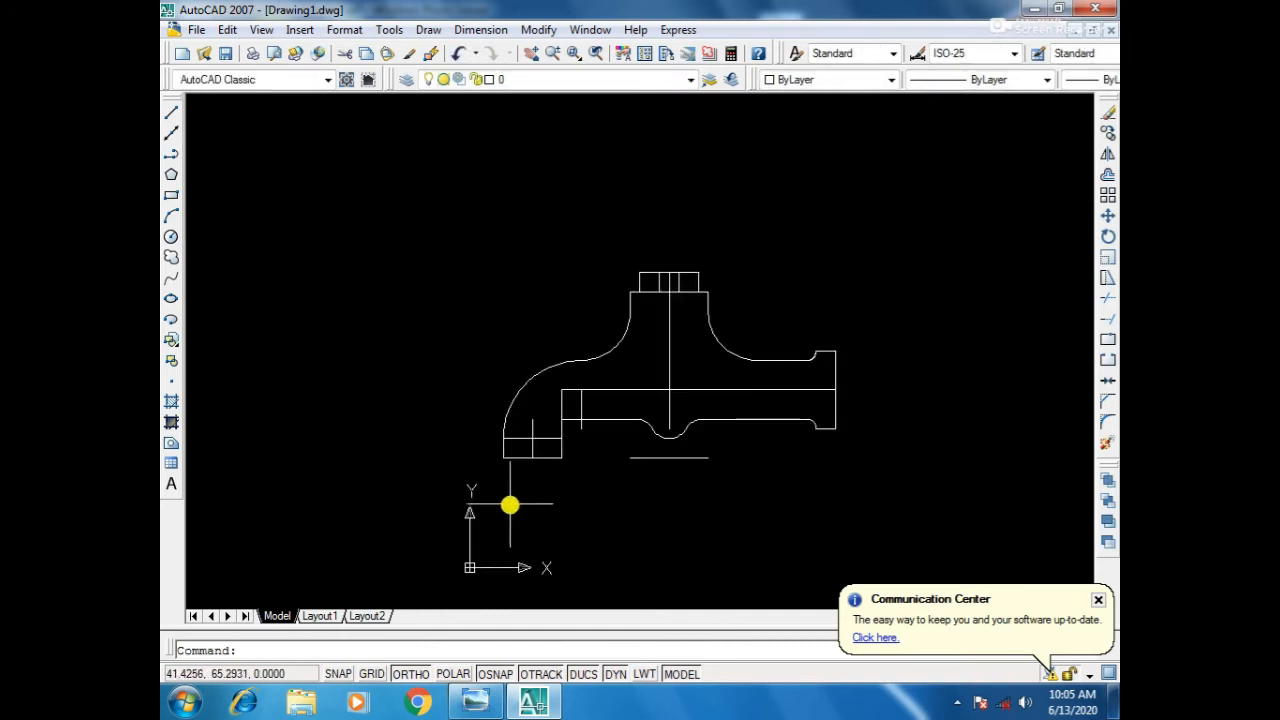
middle_drag(434, 494, 606, 466)
scroll(653, 432, up, 2)
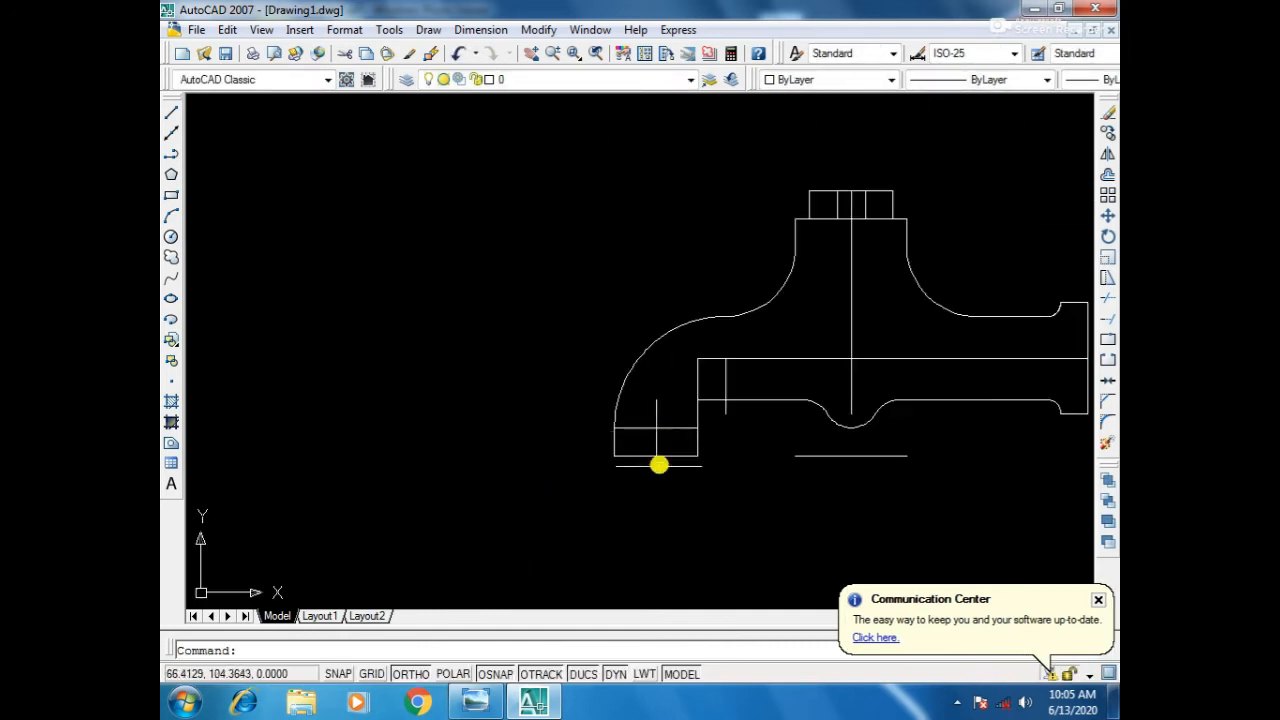
scroll(655, 497, up, 2)
middle_drag(673, 494, 632, 494)
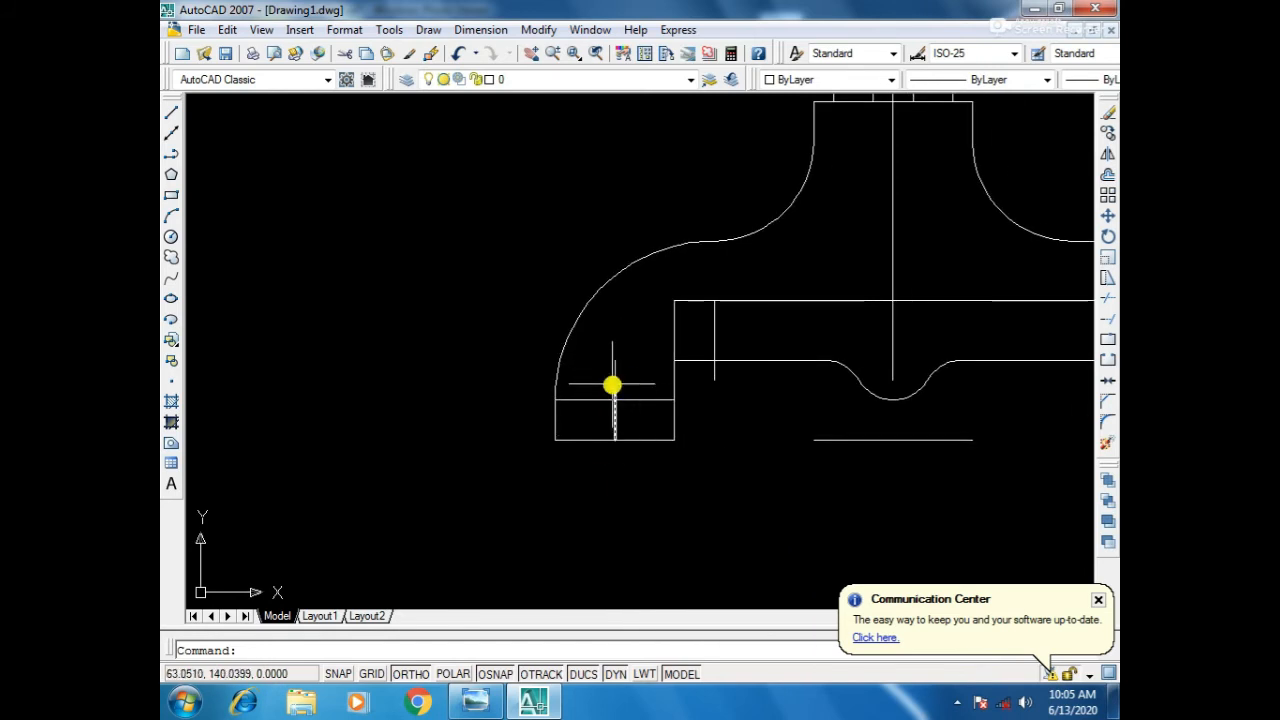
text(tr)
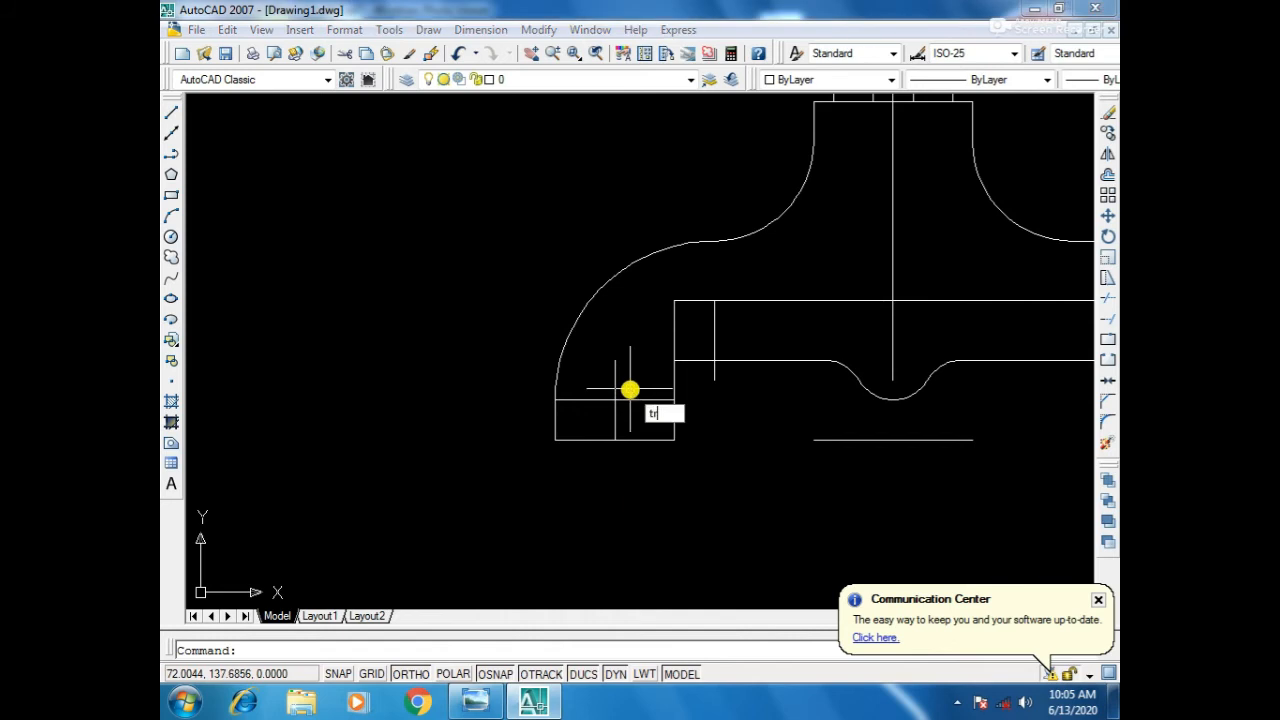
key(Return)
key(Return)
click(613, 378)
click(609, 375)
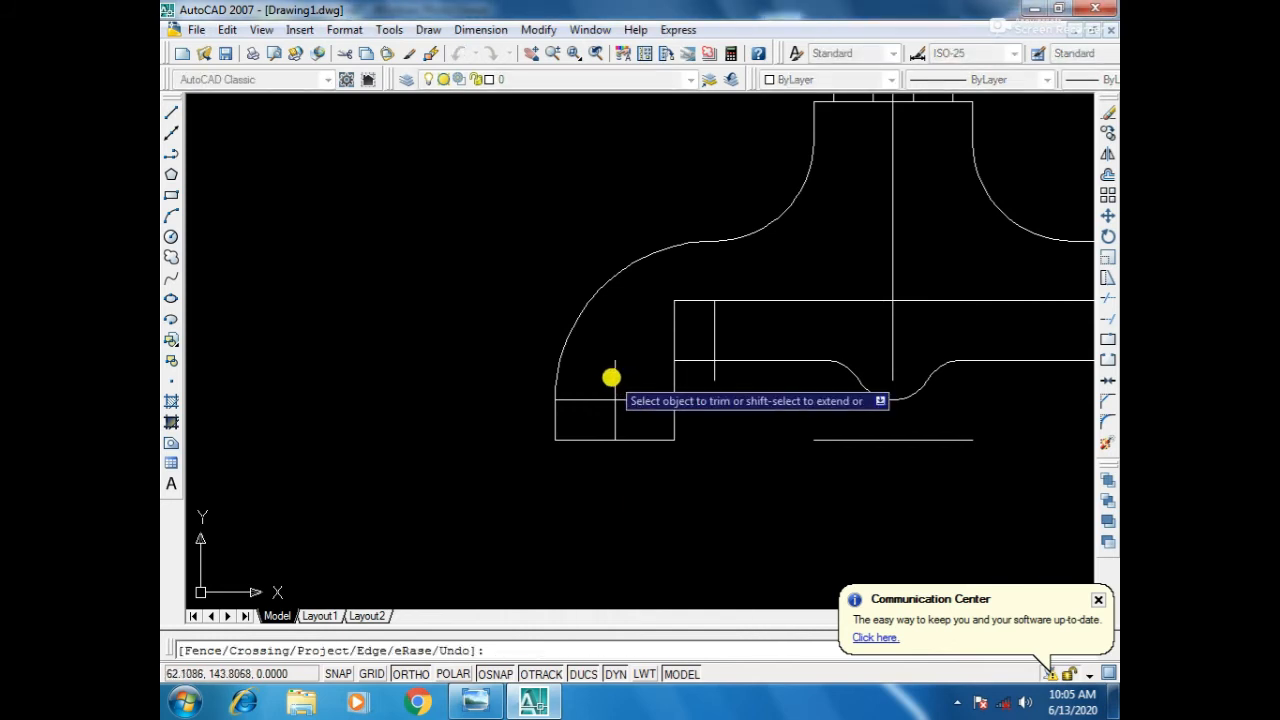
key(Escape)
click(614, 369)
key(Delete)
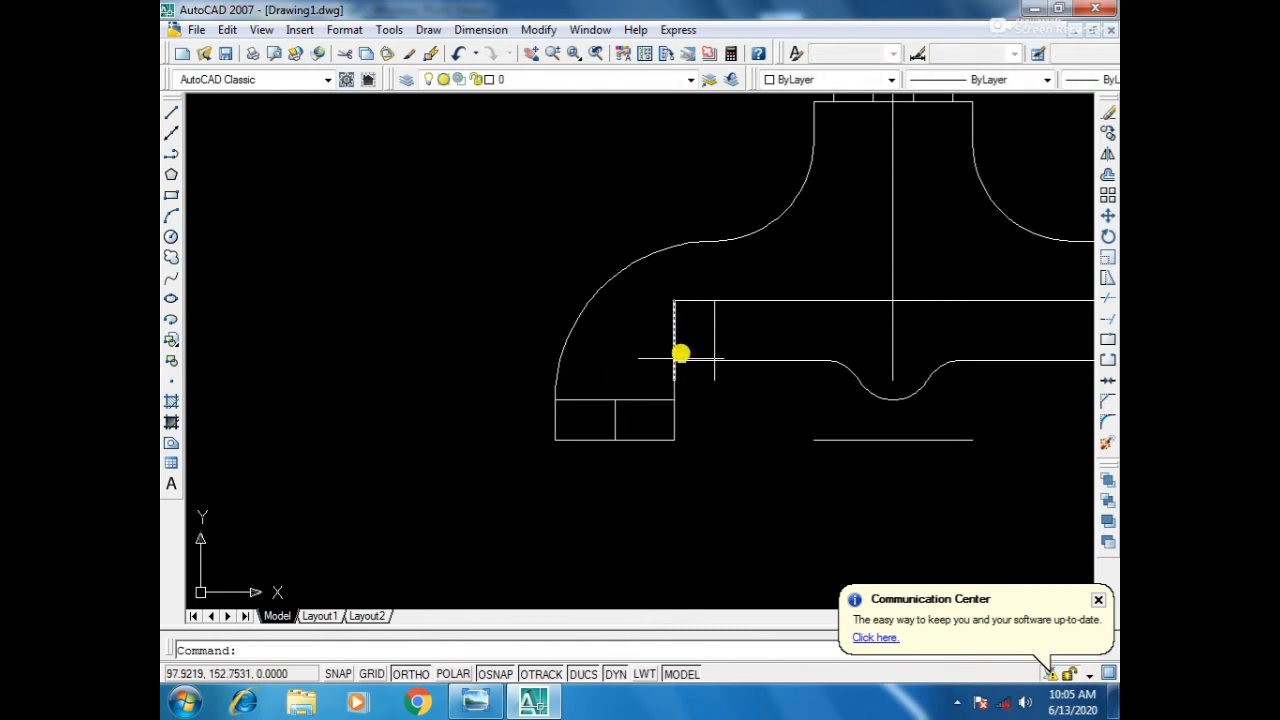
Try deleting the vertical line at the pipe's spout end and undo the deletion.
scroll(683, 414, up, 2)
click(670, 301)
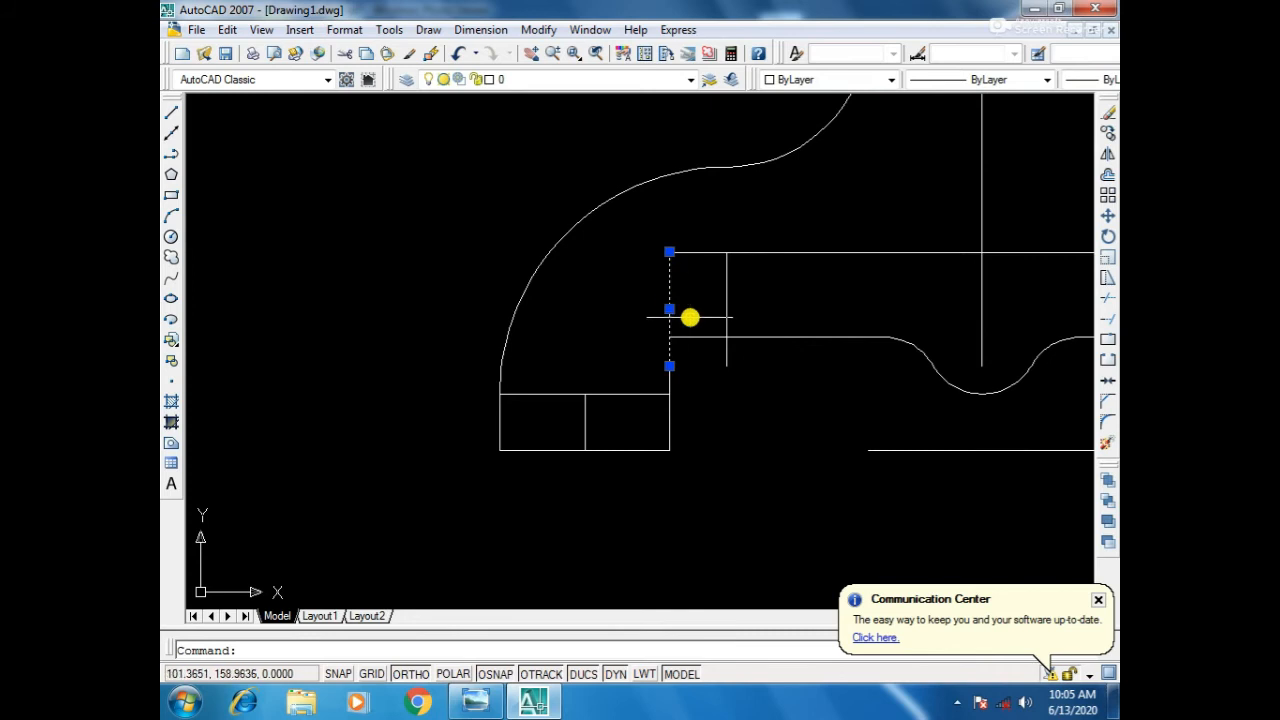
key(Delete)
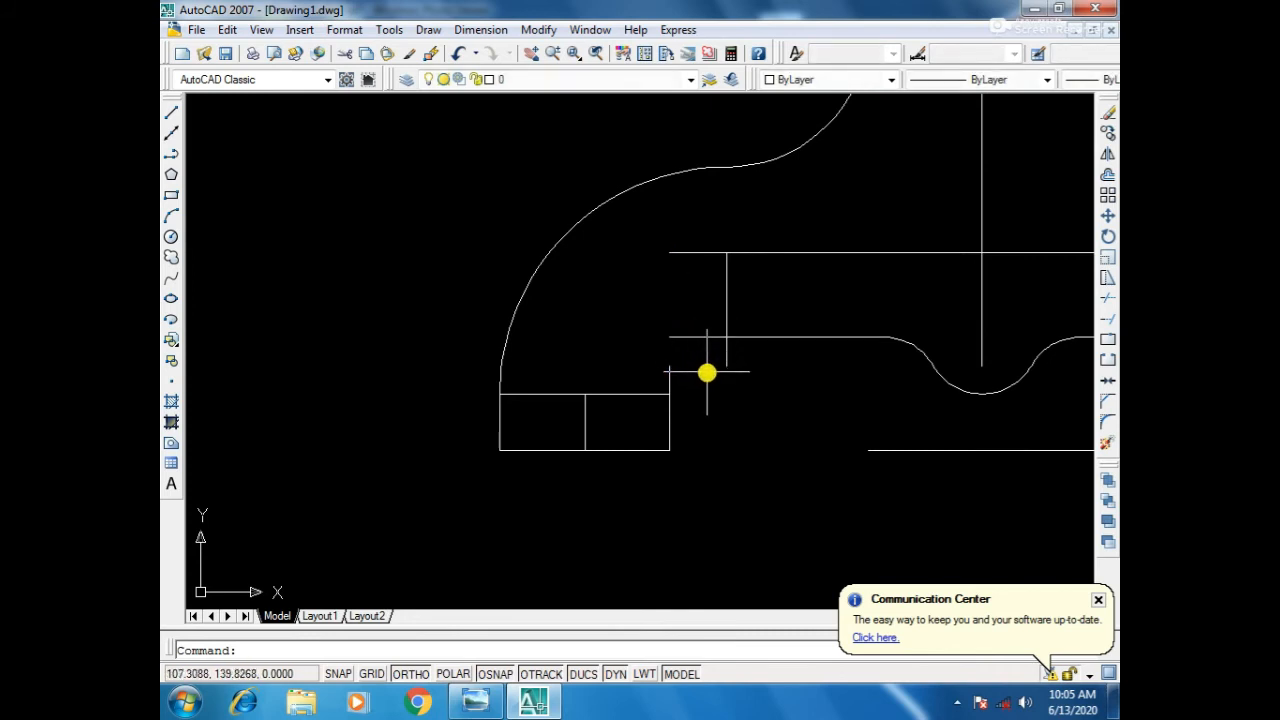
key(ctrl+z)
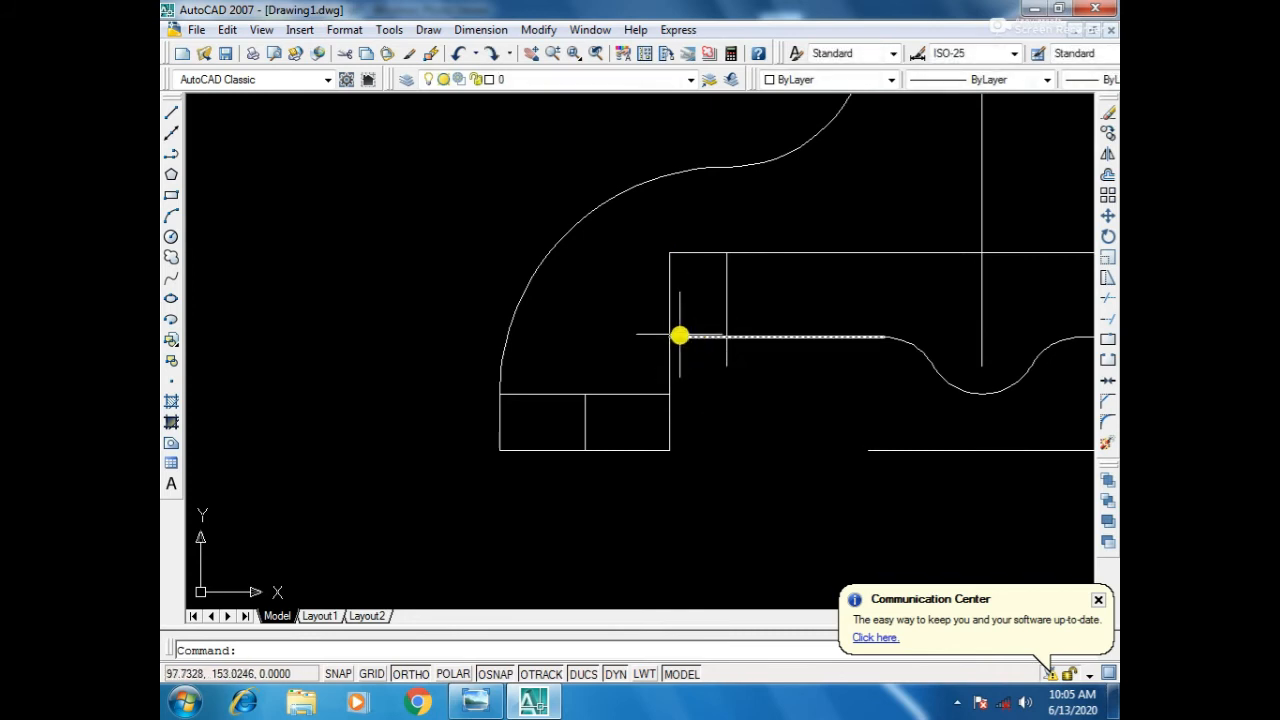
Trim the two vertical lines at the pipe's spout end between its horizontal centreline and its lower edge.
text(tr)
key(Return)
key(Return)
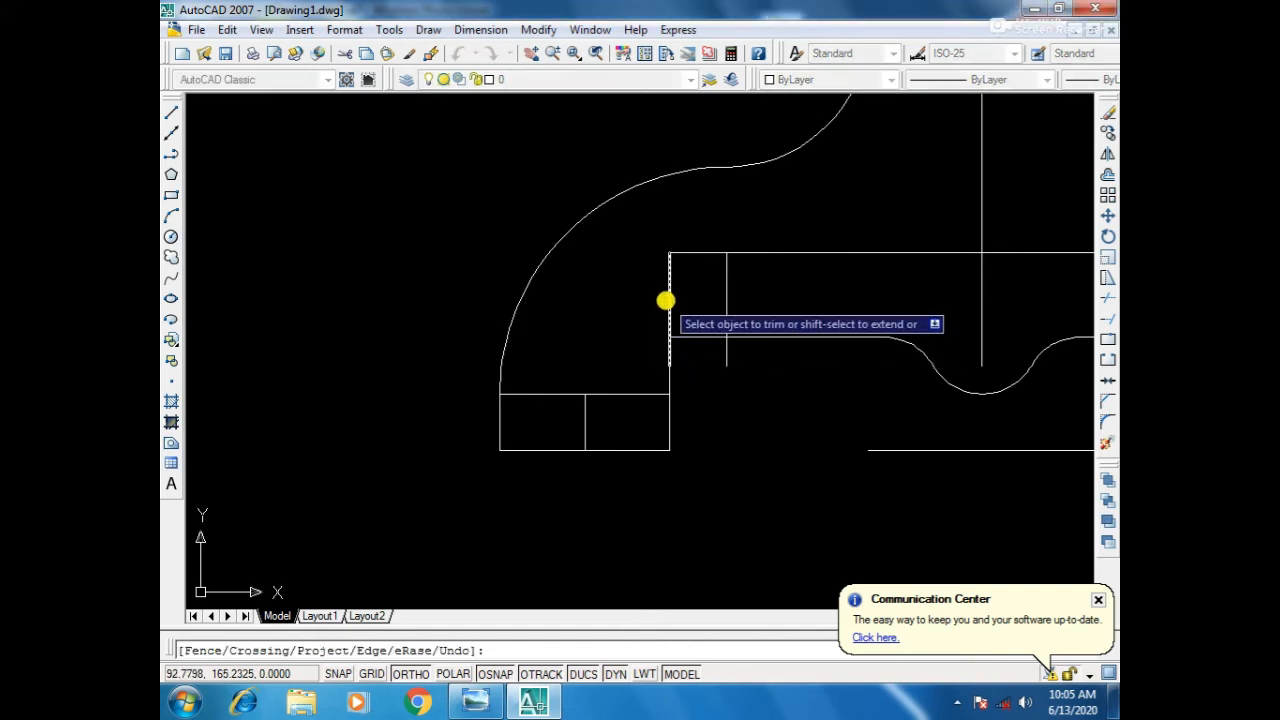
click(669, 303)
scroll(789, 315, down, 1)
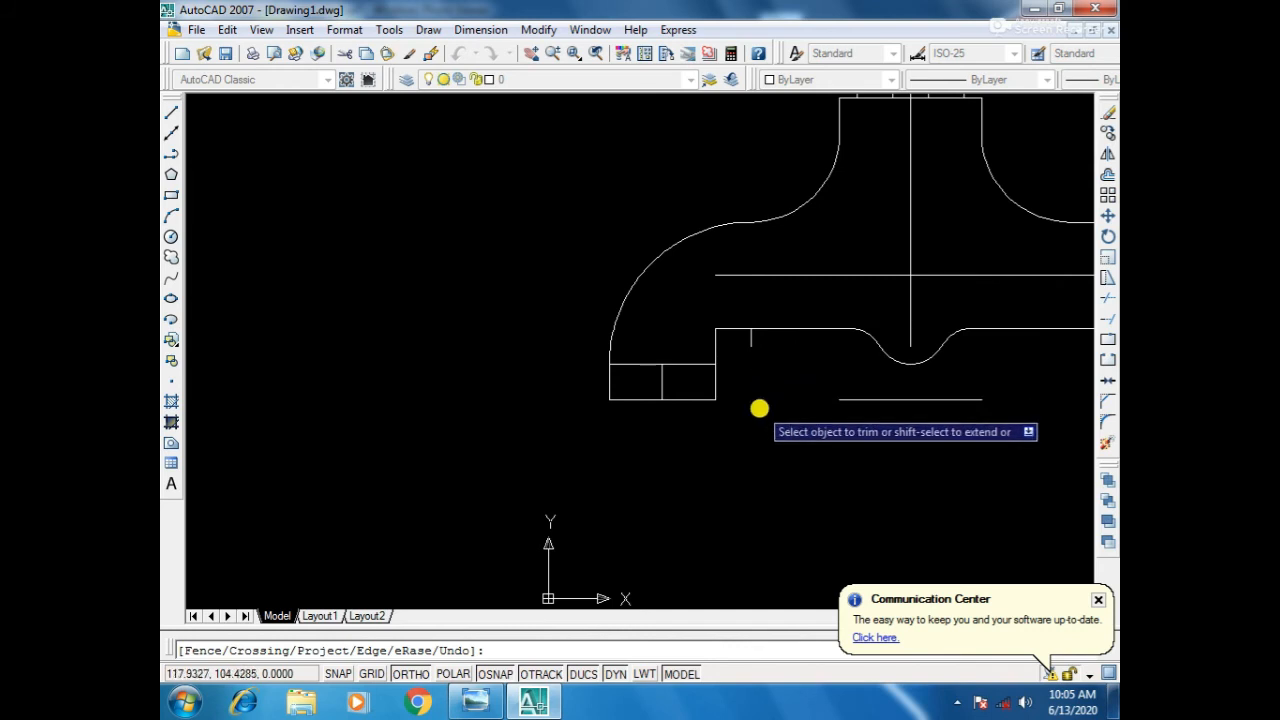
key(Escape)
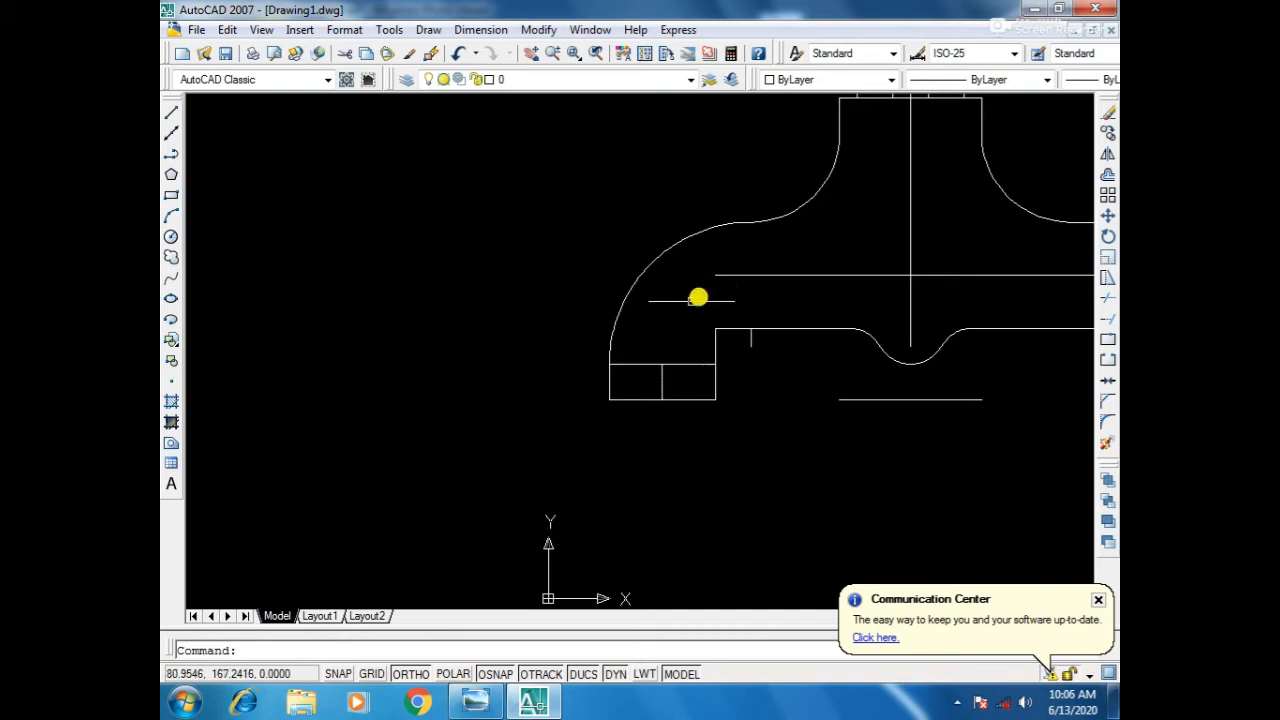
Check the reference image and draw a 40-unit-radius circle tangent to the pipe's horizontal centreline and the spout's vertical midline.
click(480, 704)
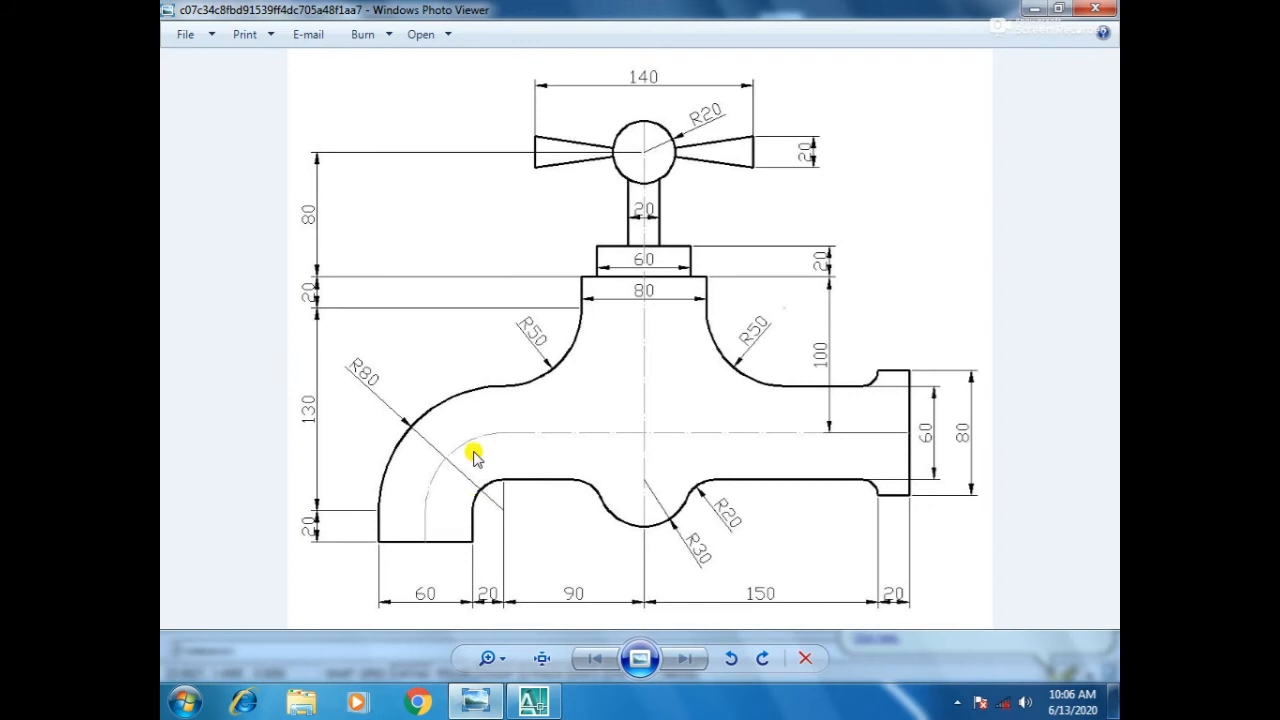
click(480, 704)
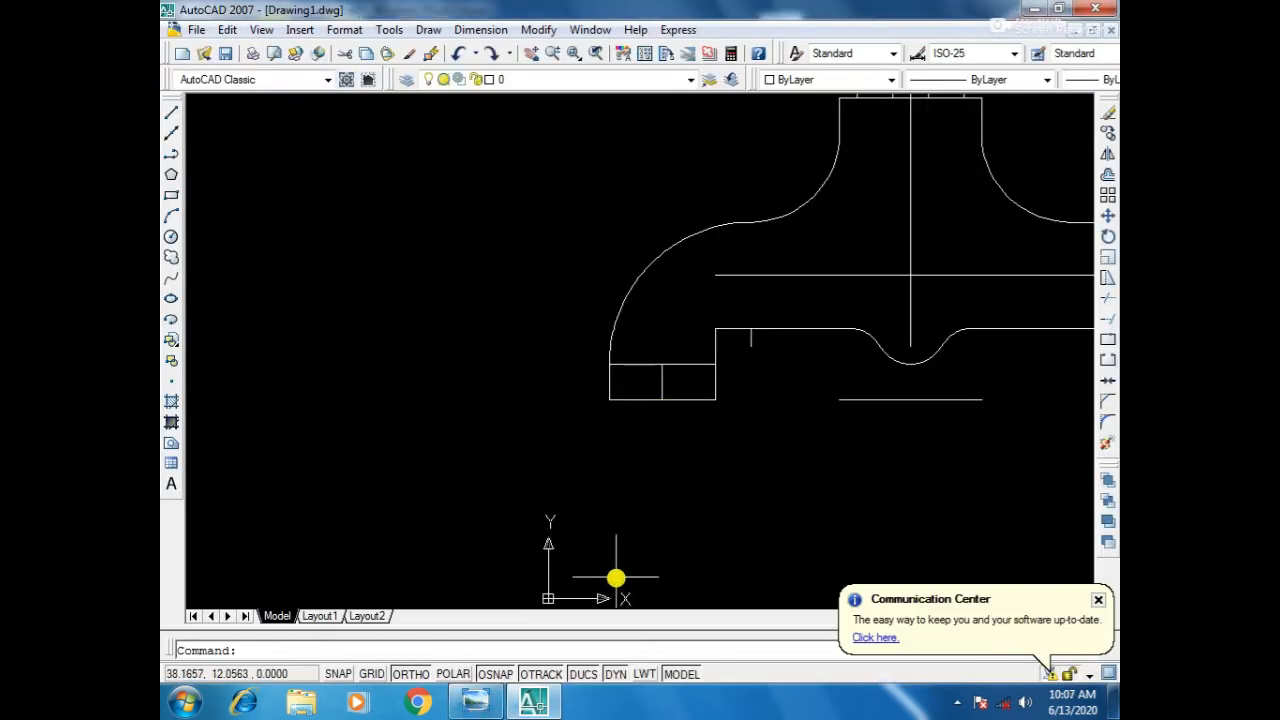
scroll(728, 229, up, 2)
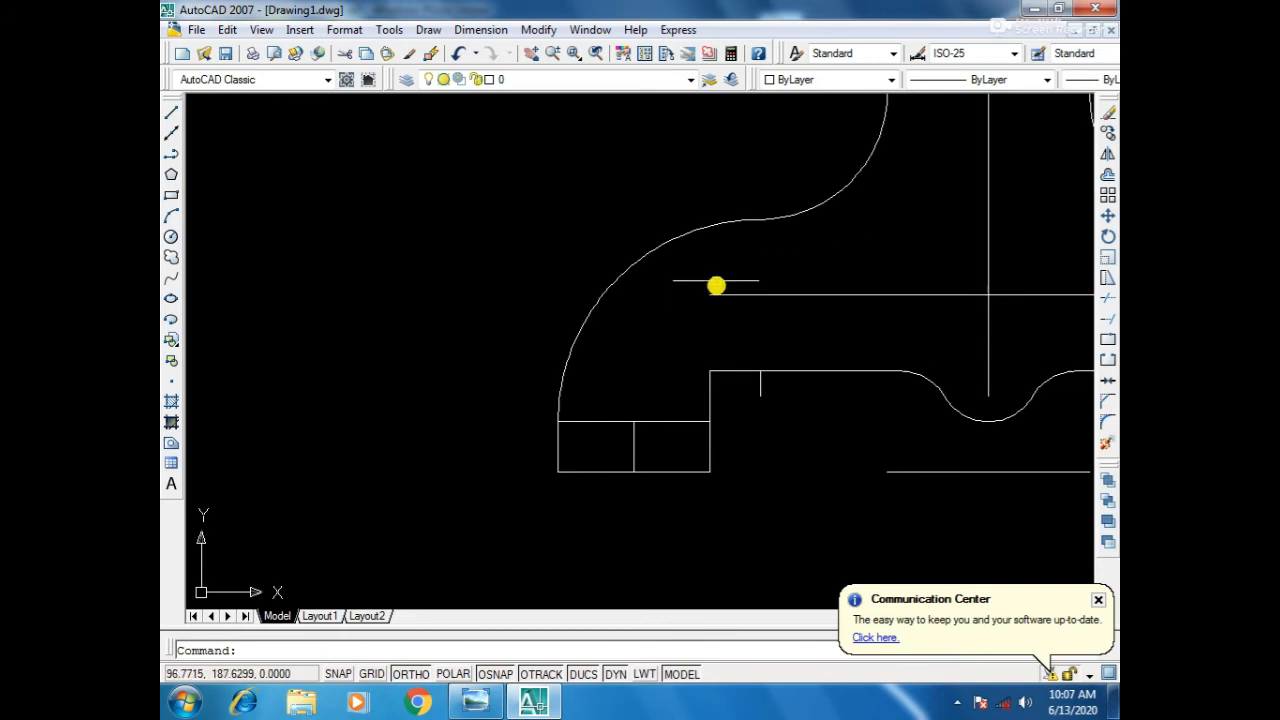
click(706, 294)
click(694, 301)
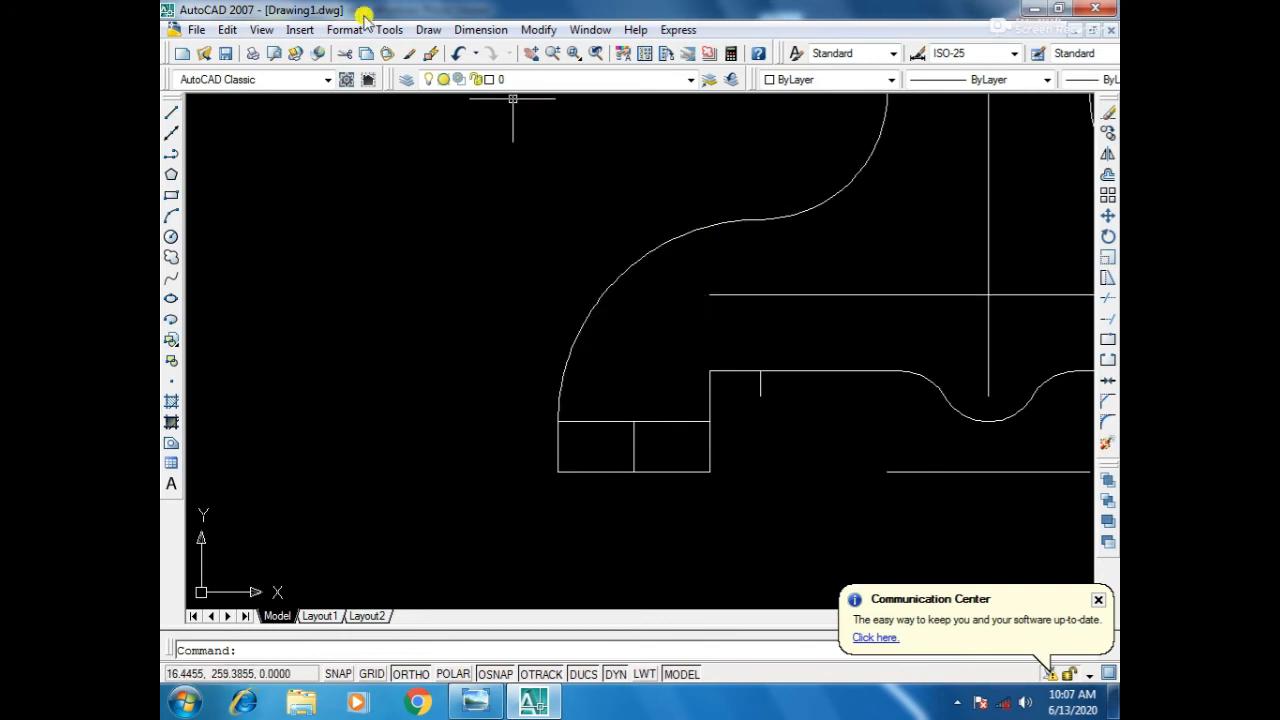
click(432, 30)
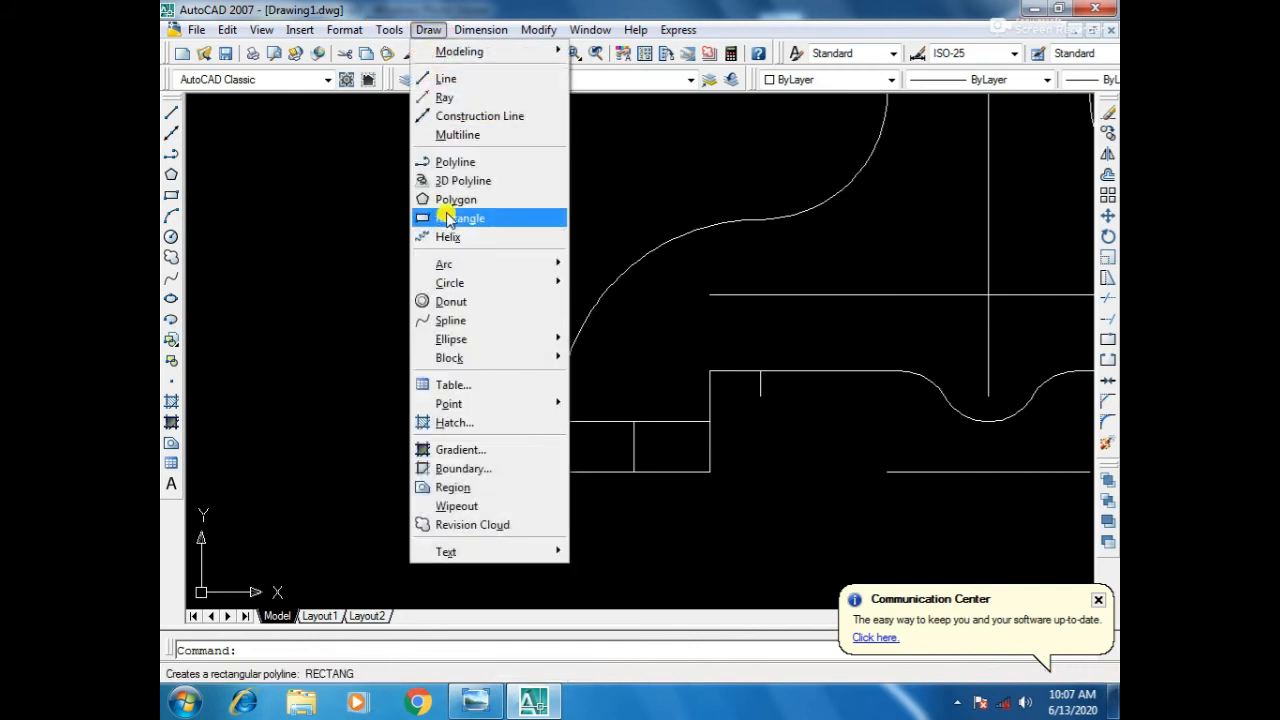
mouse_move(550, 283)
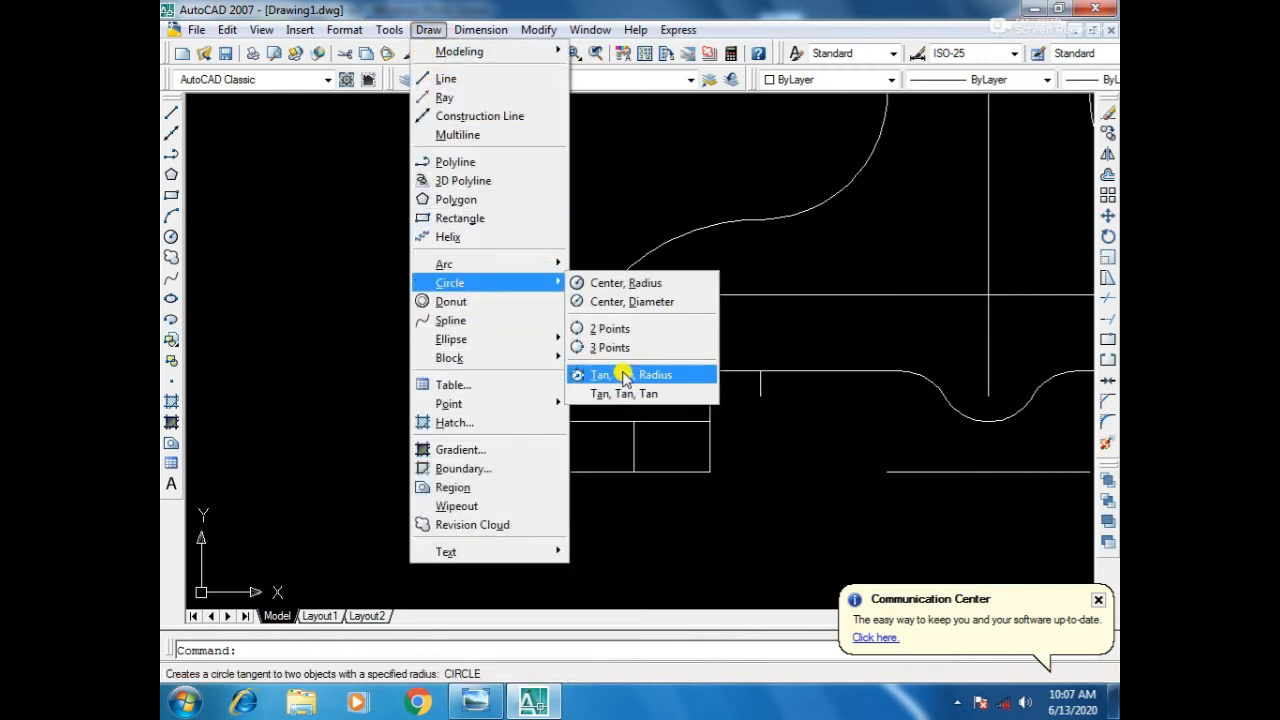
click(640, 371)
click(710, 294)
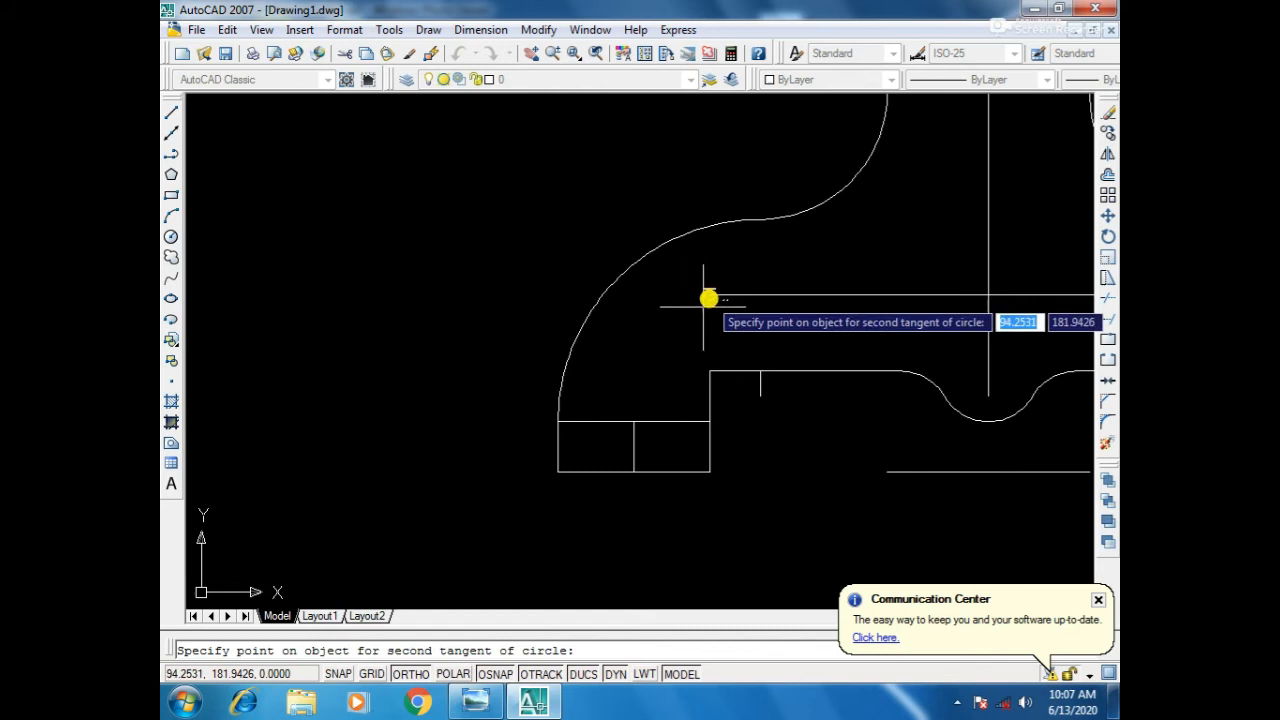
click(632, 432)
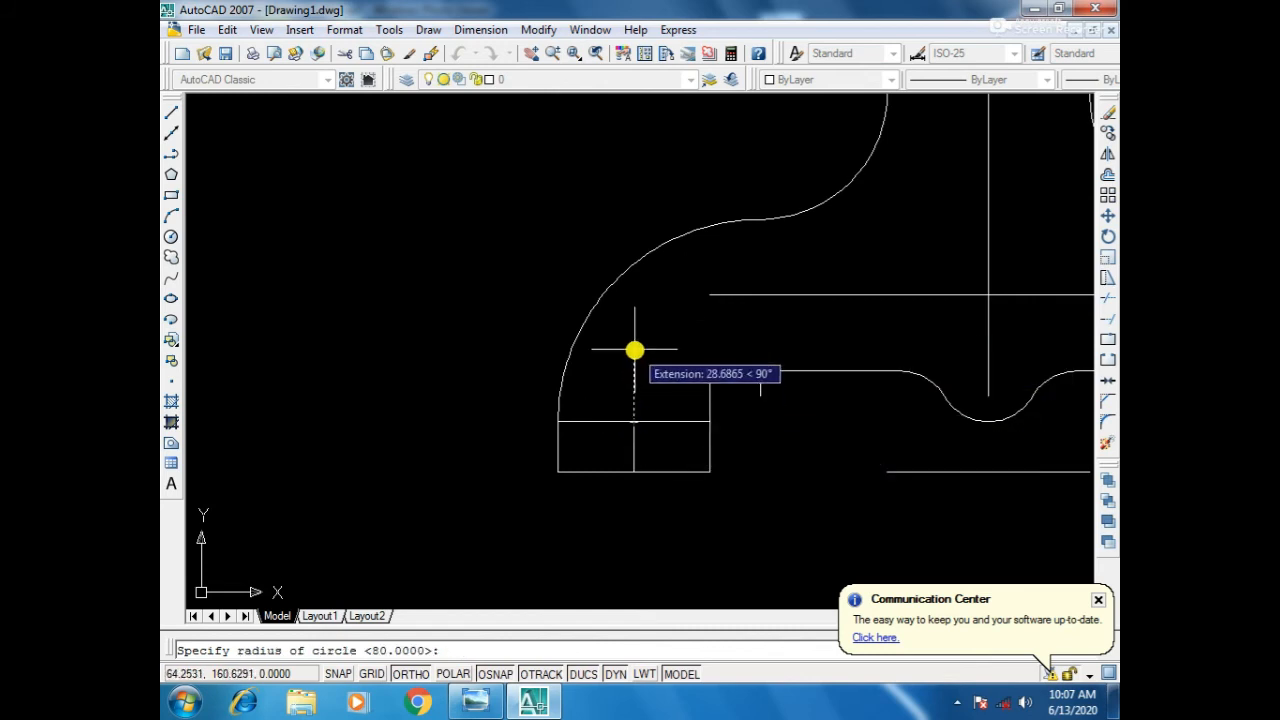
text(40)
key(Return)
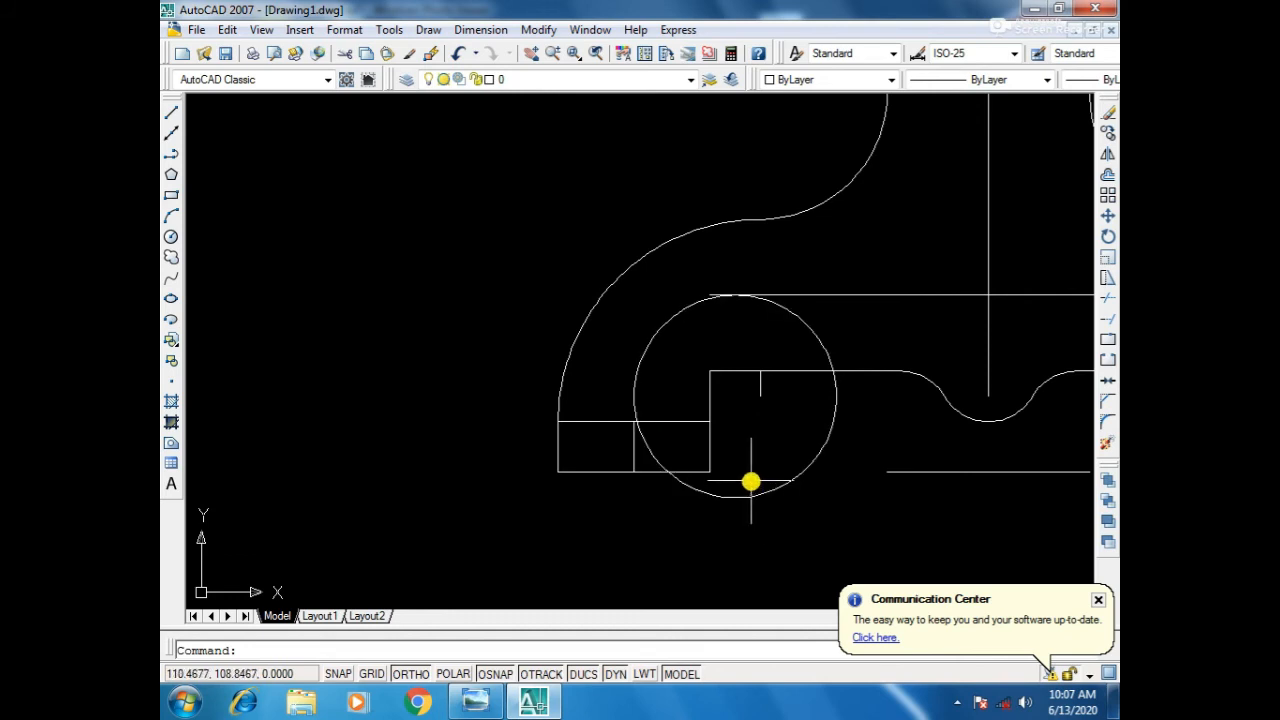
Trim the circle's lower and right portions and the centreline stub beyond its tangent point, keeping the spout's curved midline.
text(tr)
key(Return)
key(Return)
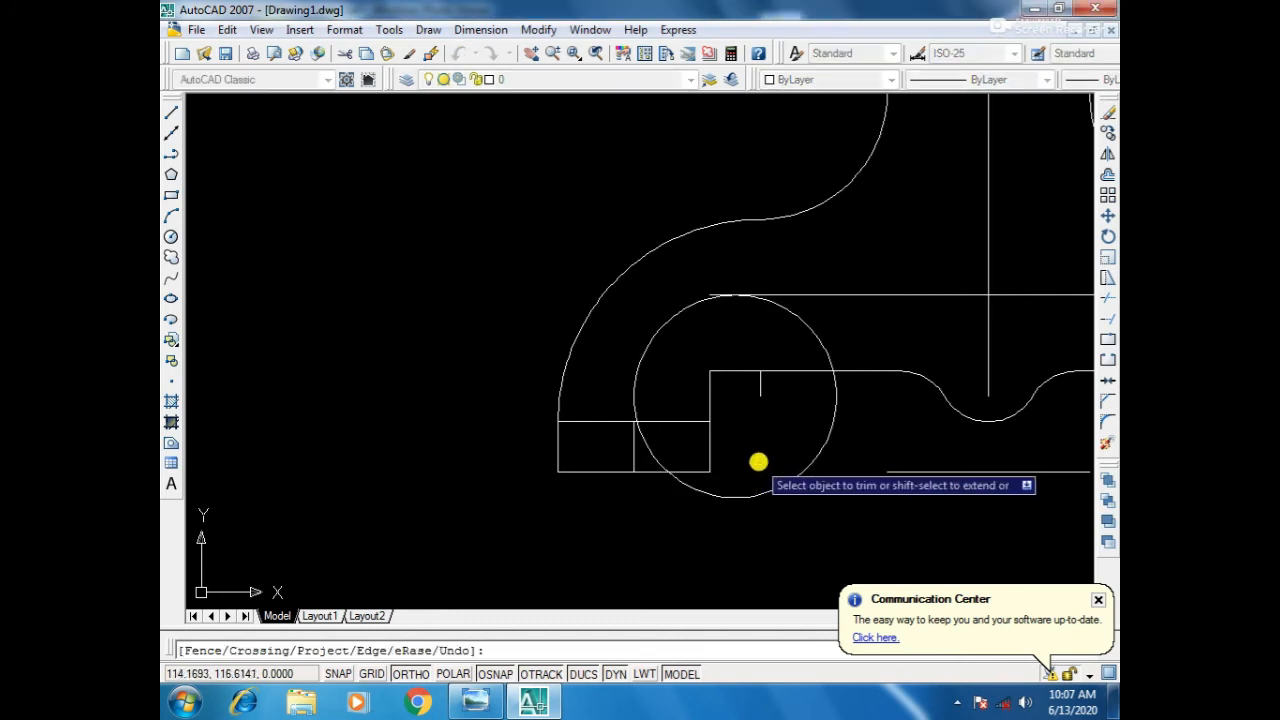
click(781, 487)
click(653, 457)
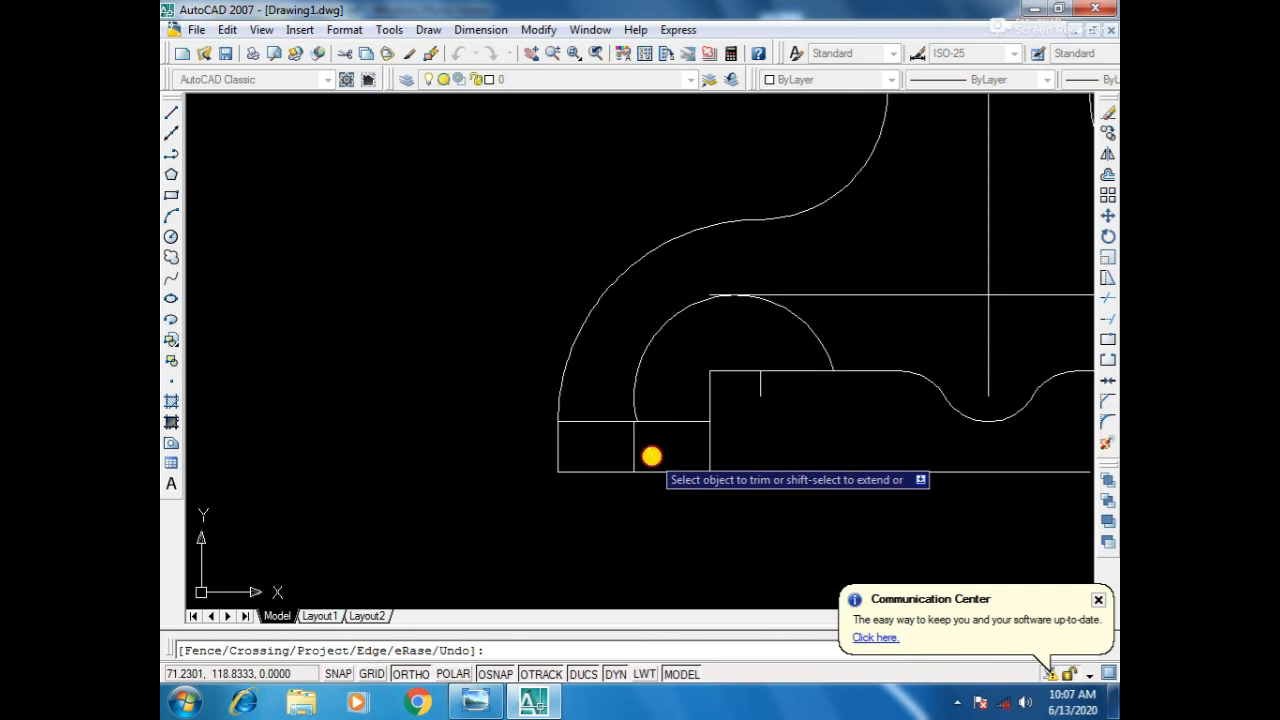
scroll(826, 349, up, 6)
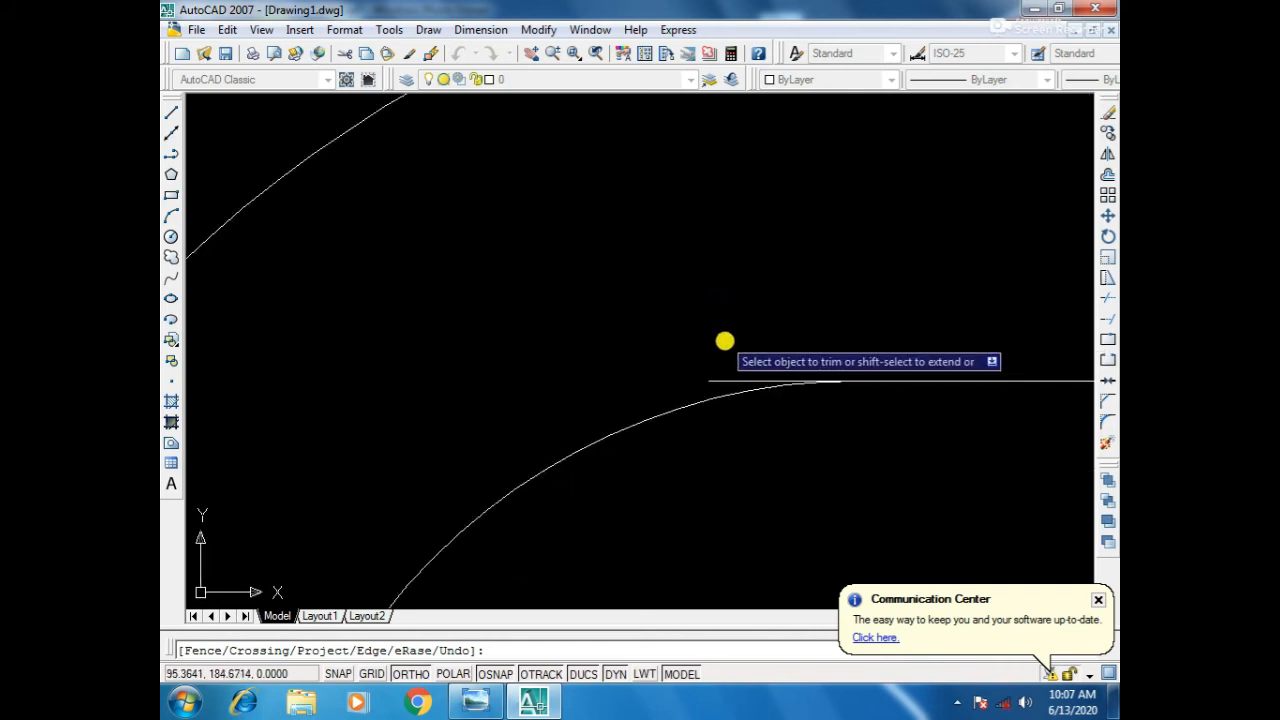
scroll(727, 380, down, 5)
scroll(680, 462, up, 6)
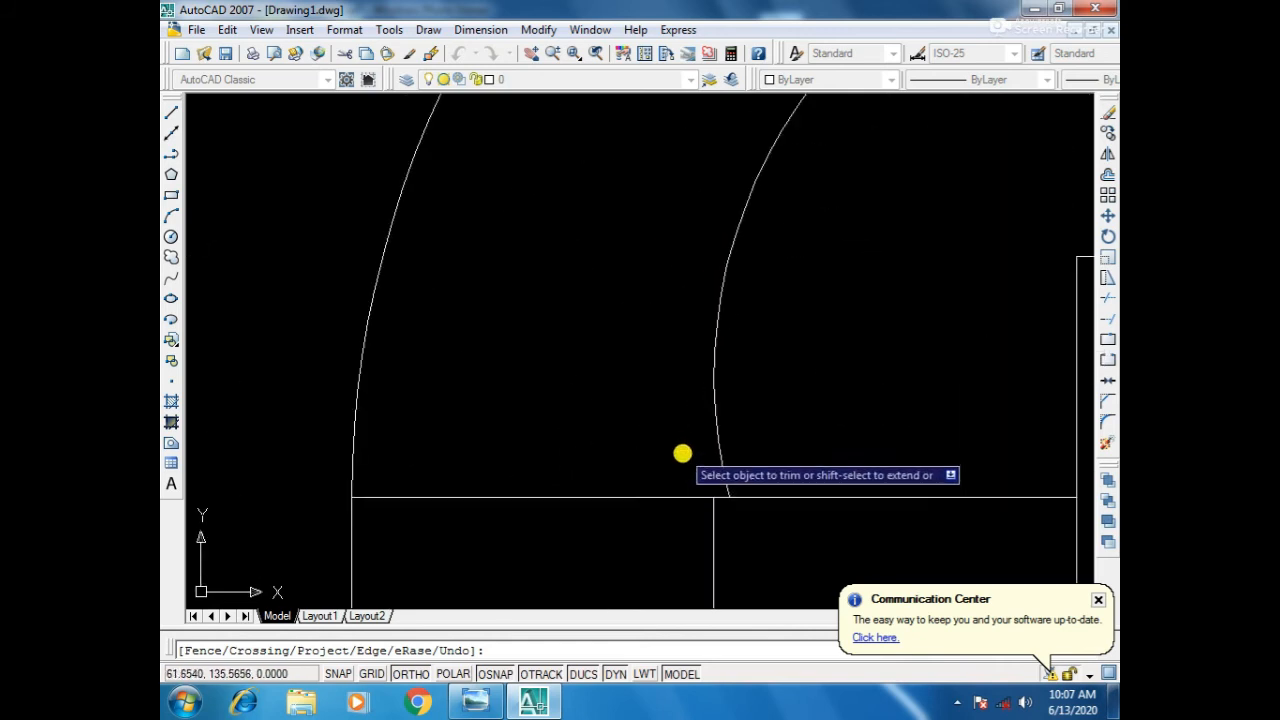
middle_drag(666, 462, 626, 356)
key(Escape)
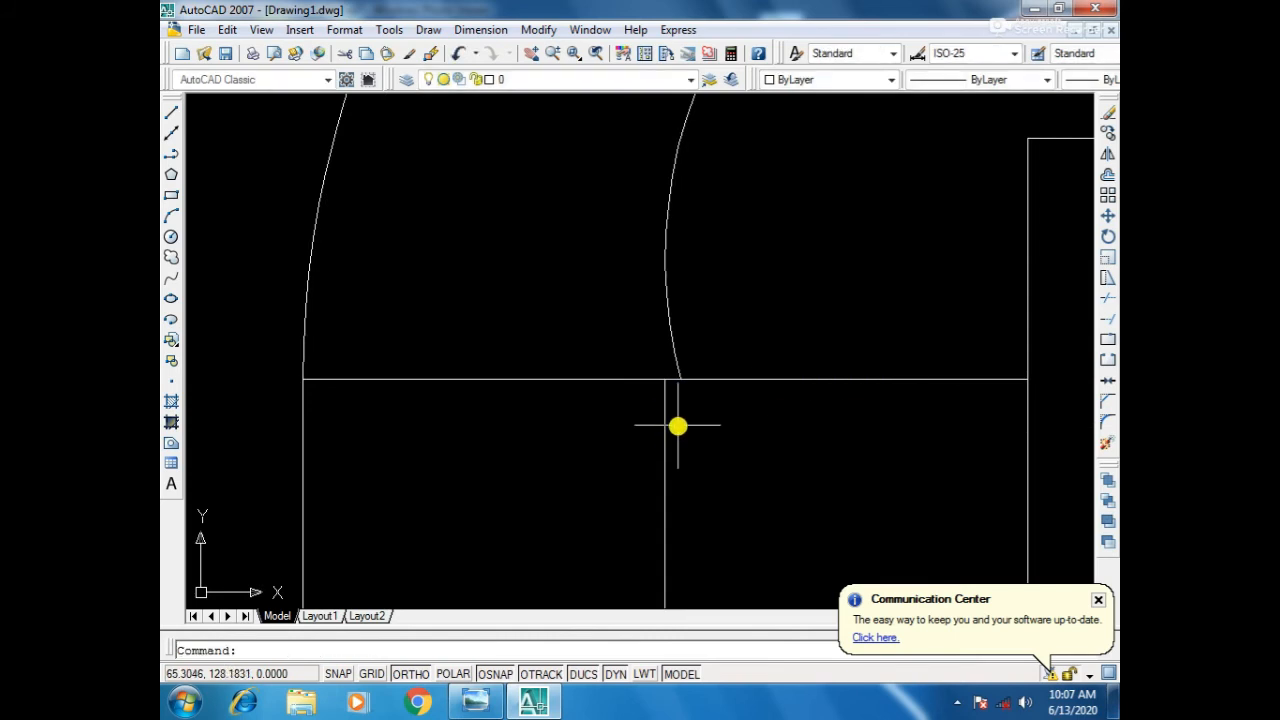
Draw a vertical line from the upper end of the spout's straight midline to the arc's tangent point.
key(Return)
click(666, 380)
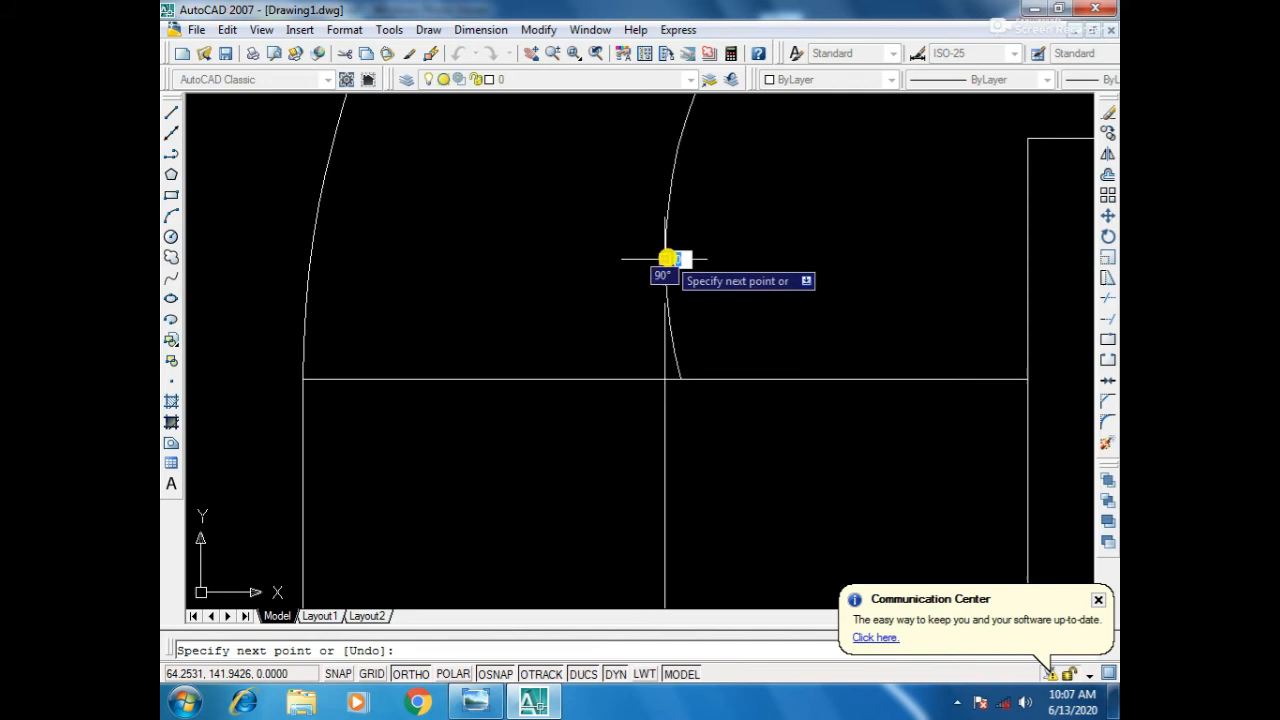
key(Escape)
Trim the leftover arc piece between its tangent point and the horizontal line across the spout.
text(t)
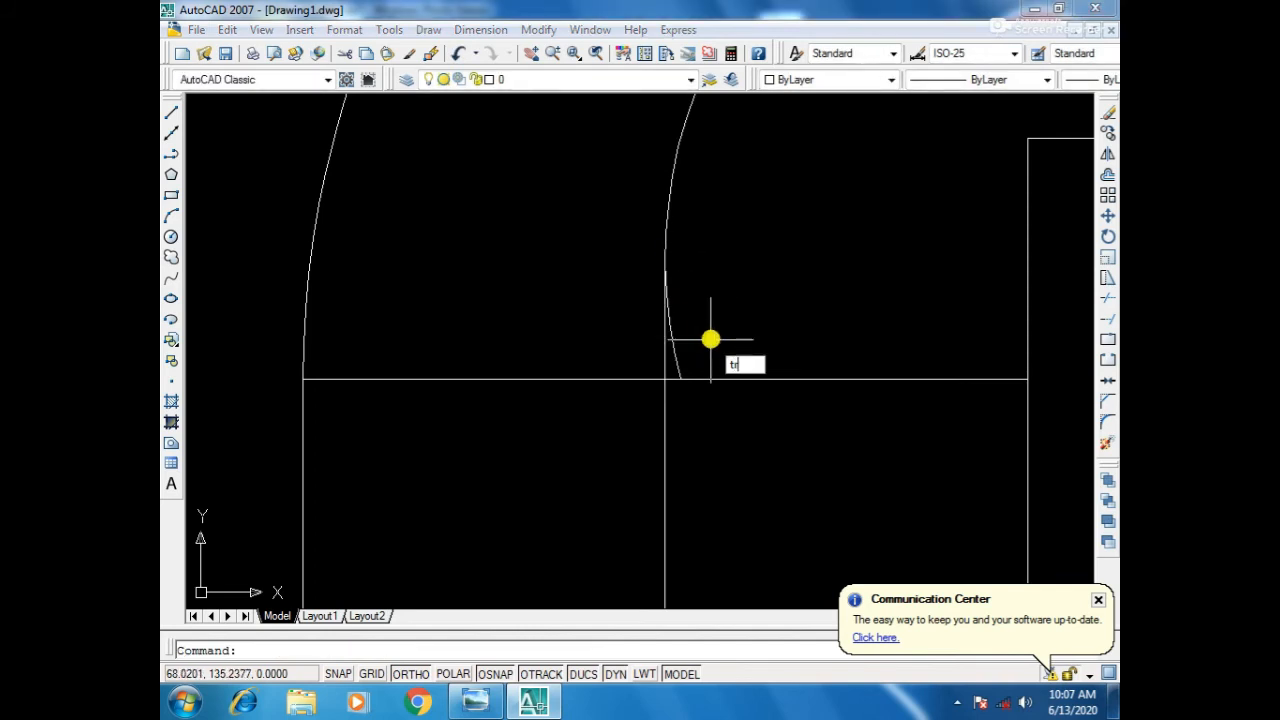
text(r)
key(Return)
key(Return)
scroll(696, 340, down, 2)
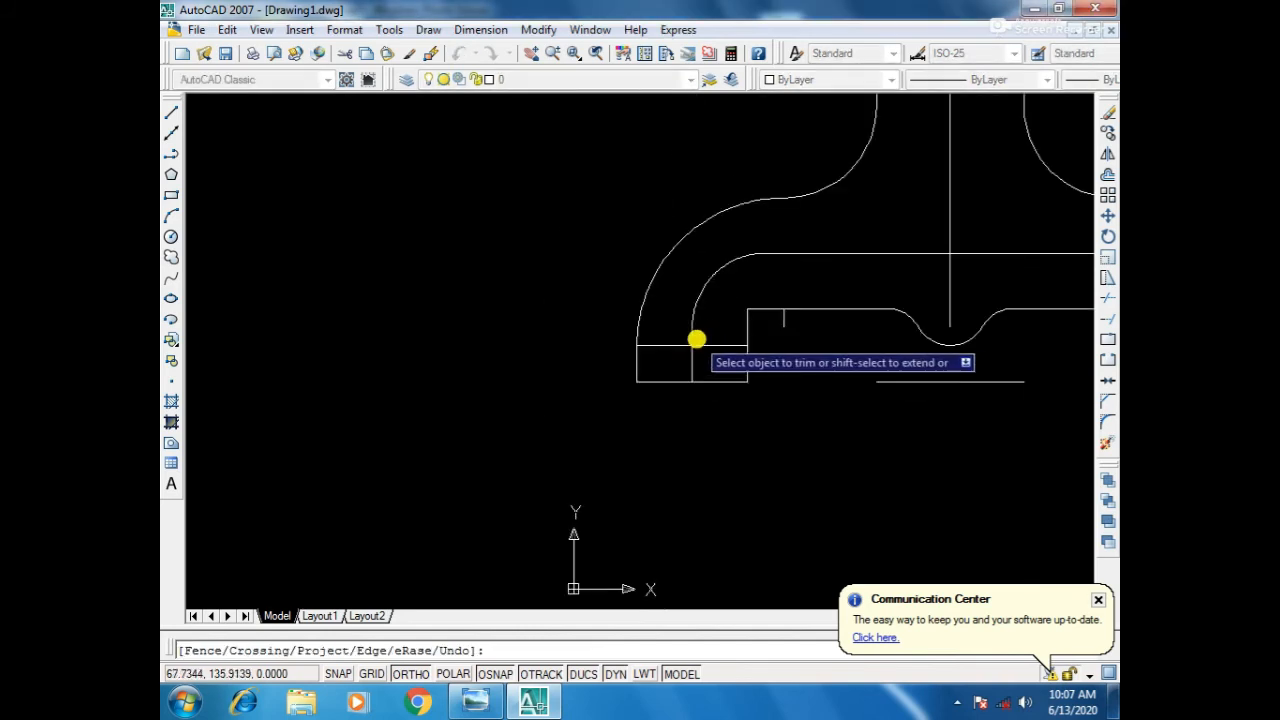
scroll(757, 411, down, 3)
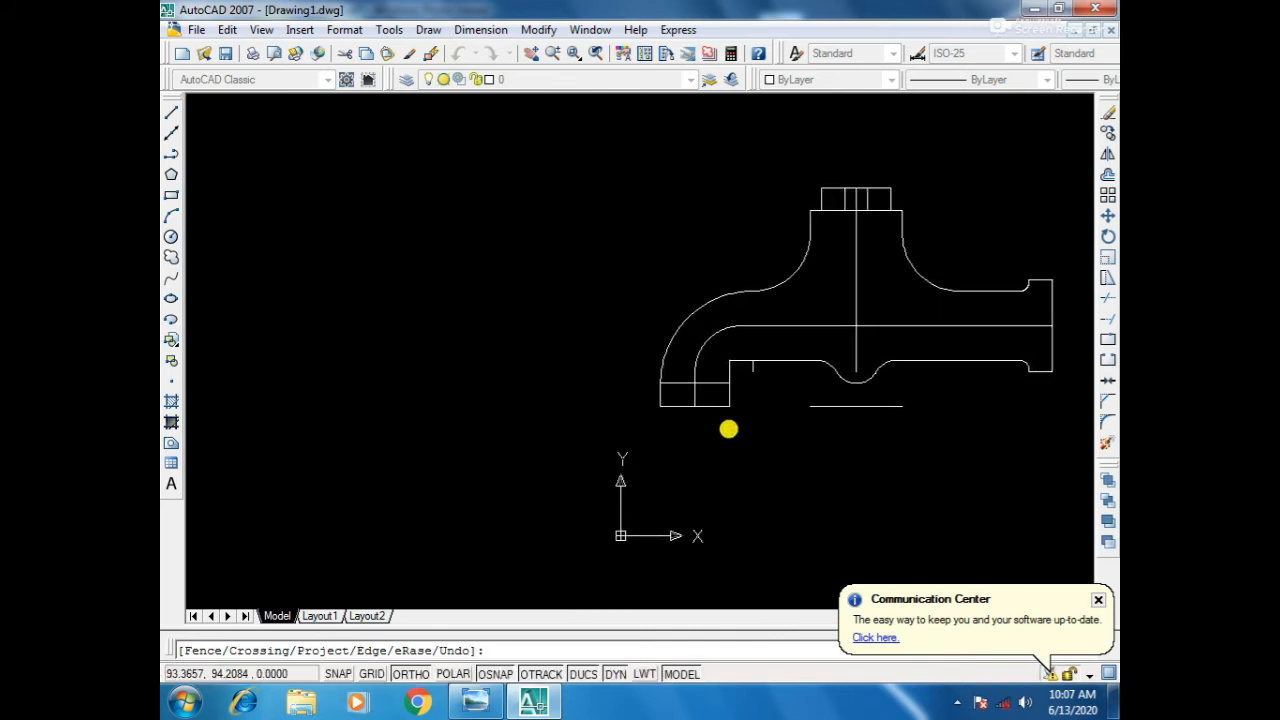
scroll(709, 397, up, 2)
scroll(691, 376, up, 2)
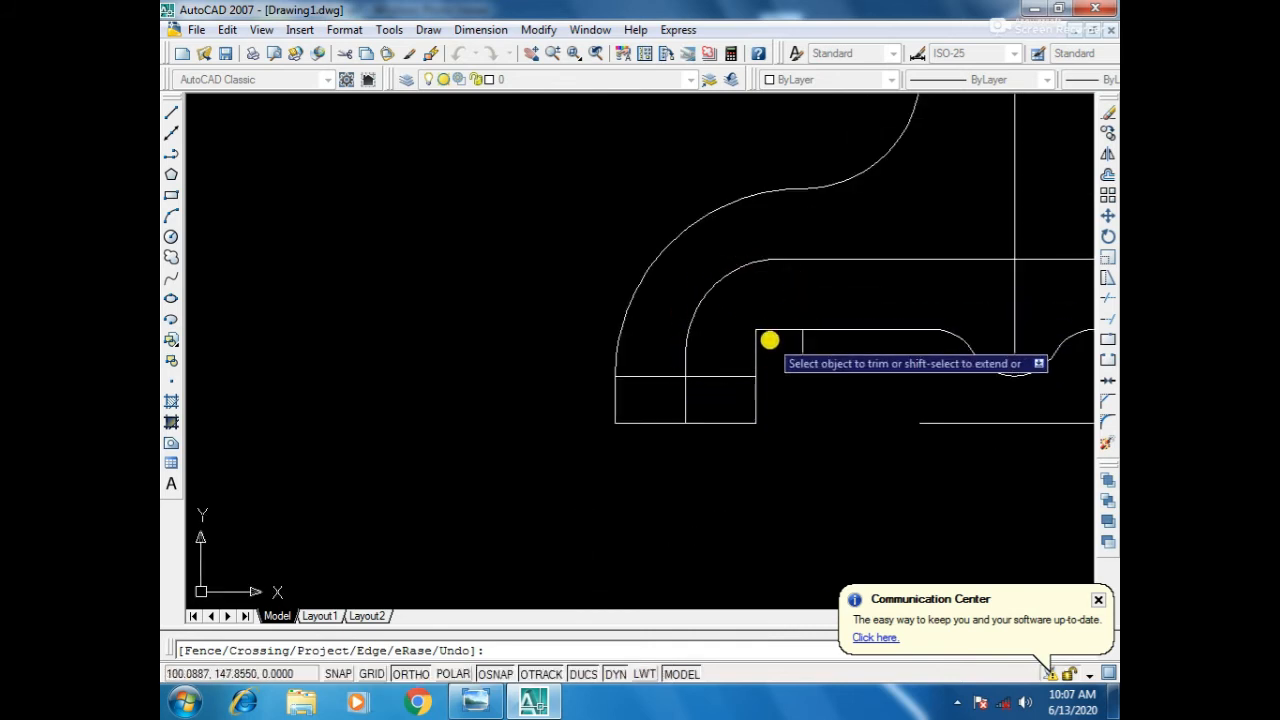
middle_drag(767, 396, 723, 371)
key(Return)
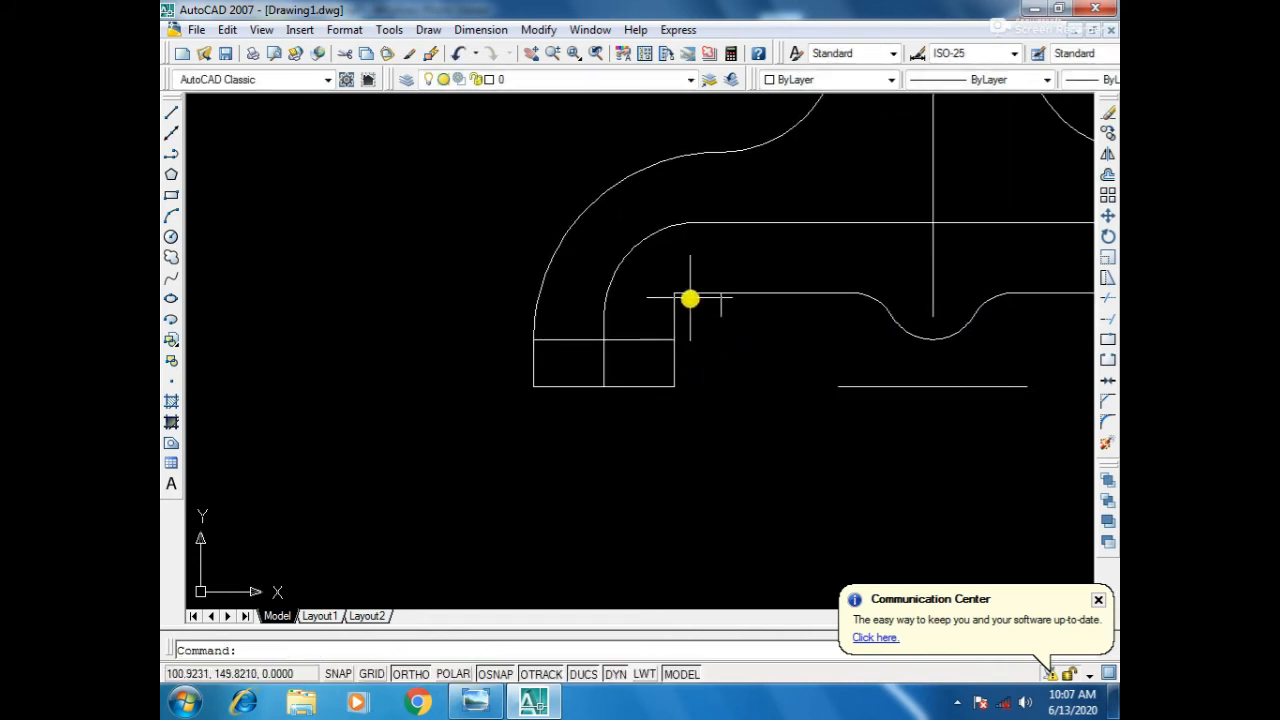
click(428, 30)
mouse_move(443, 282)
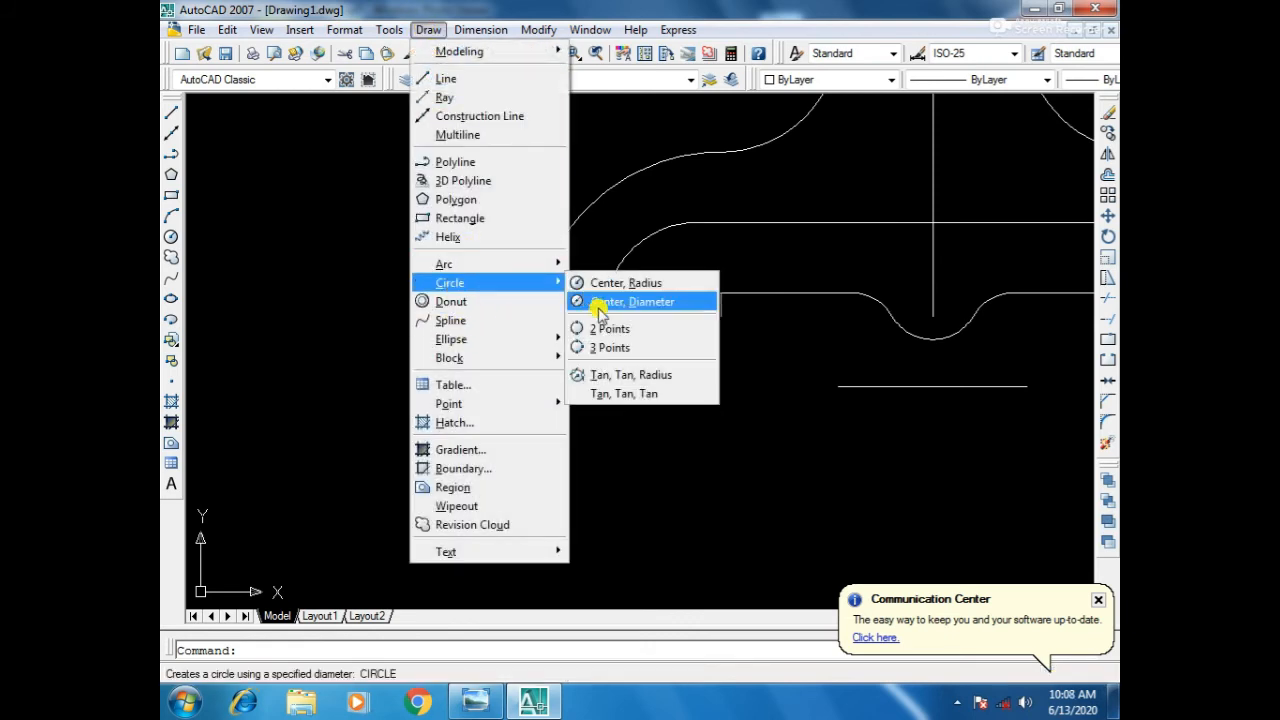
click(598, 310)
key(Escape)
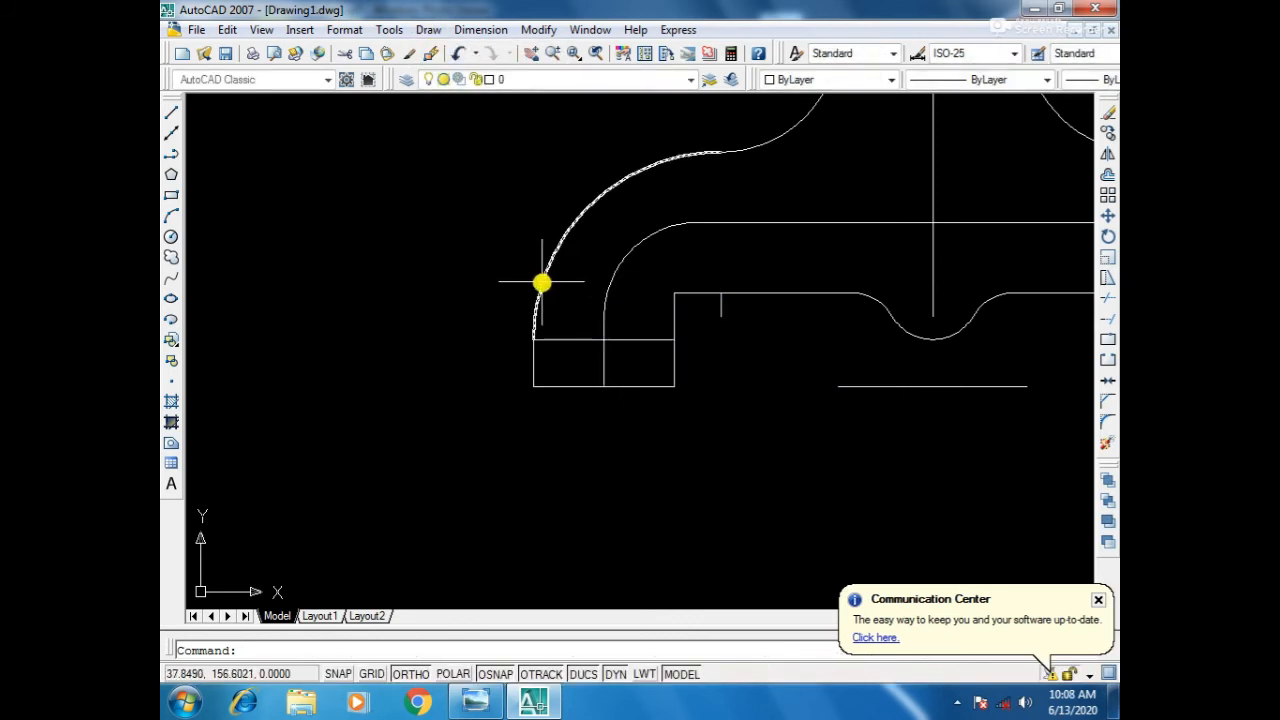
Draw a 10-unit-radius circle tangent to the pipe's lower edge and the spout's inner vertical edge.
click(428, 30)
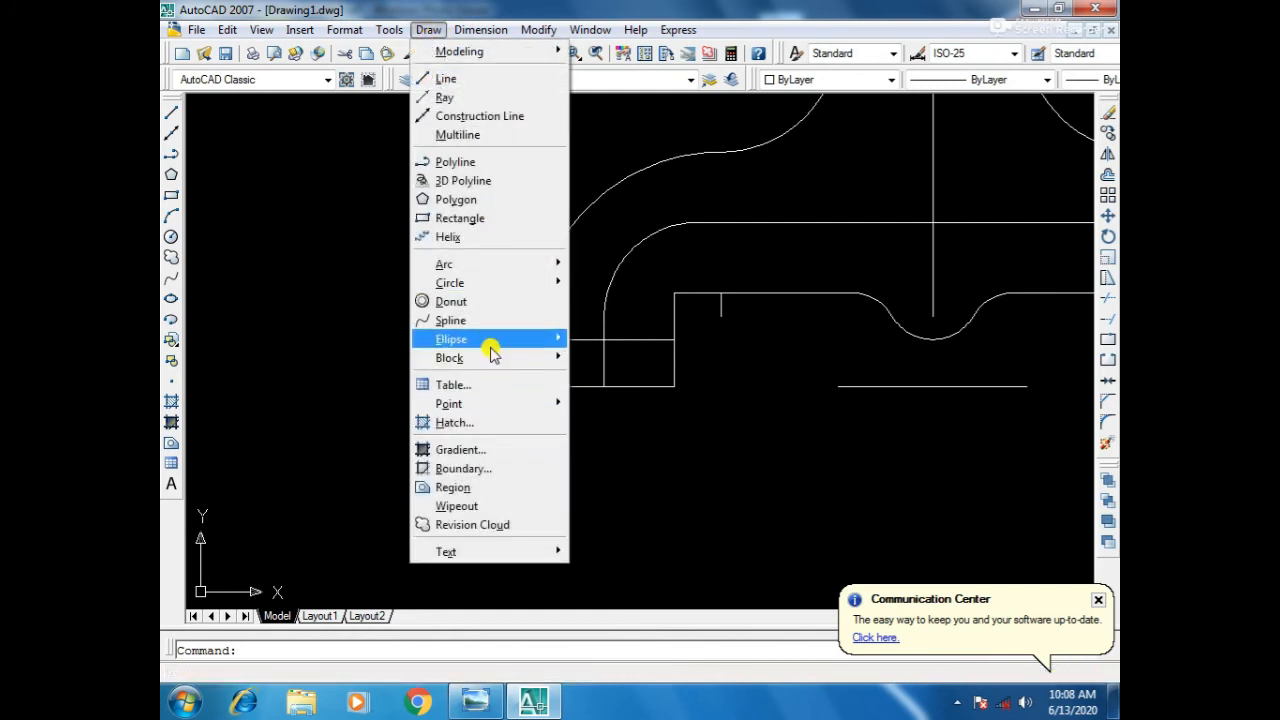
mouse_move(478, 284)
click(609, 374)
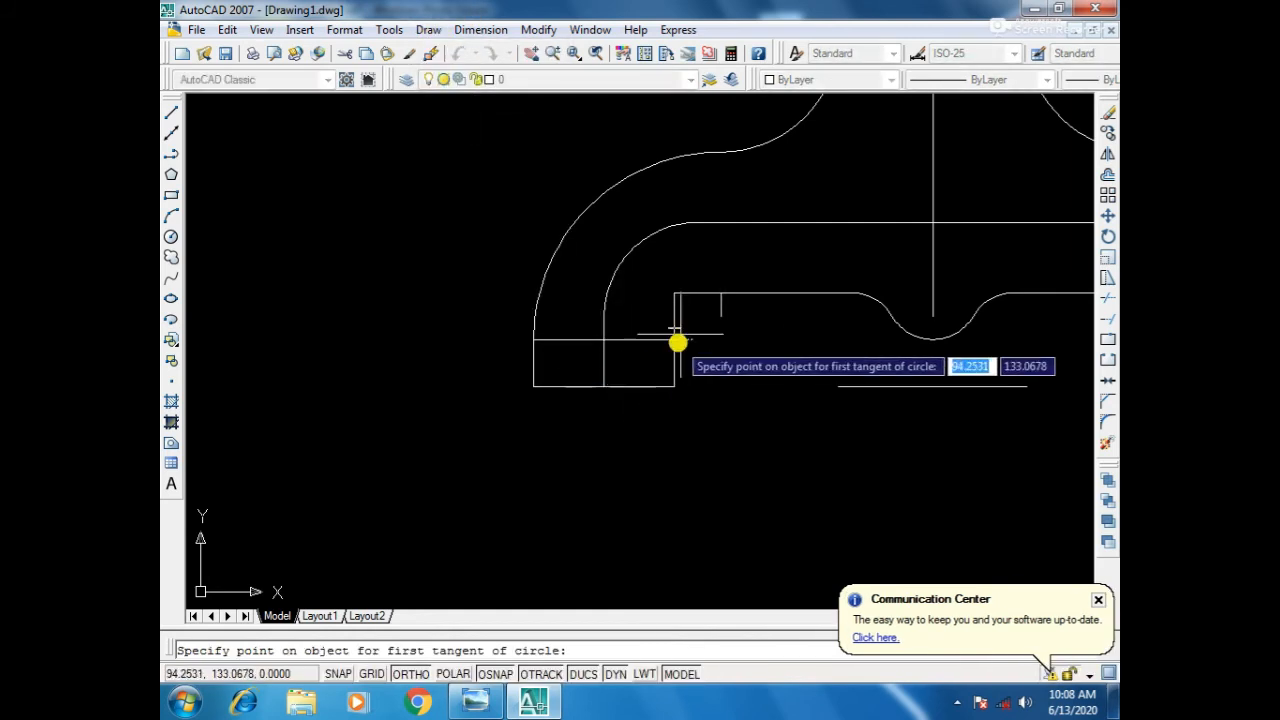
click(699, 296)
click(676, 317)
text(1)
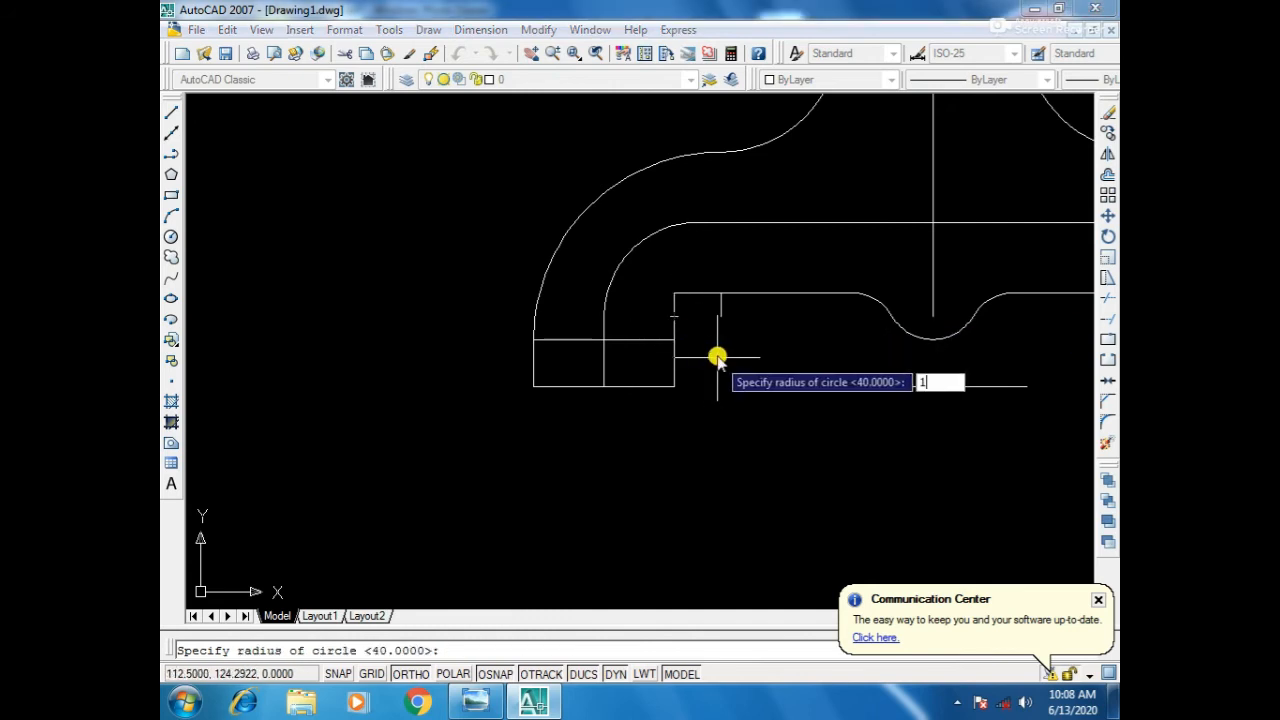
text(0)
key(Return)
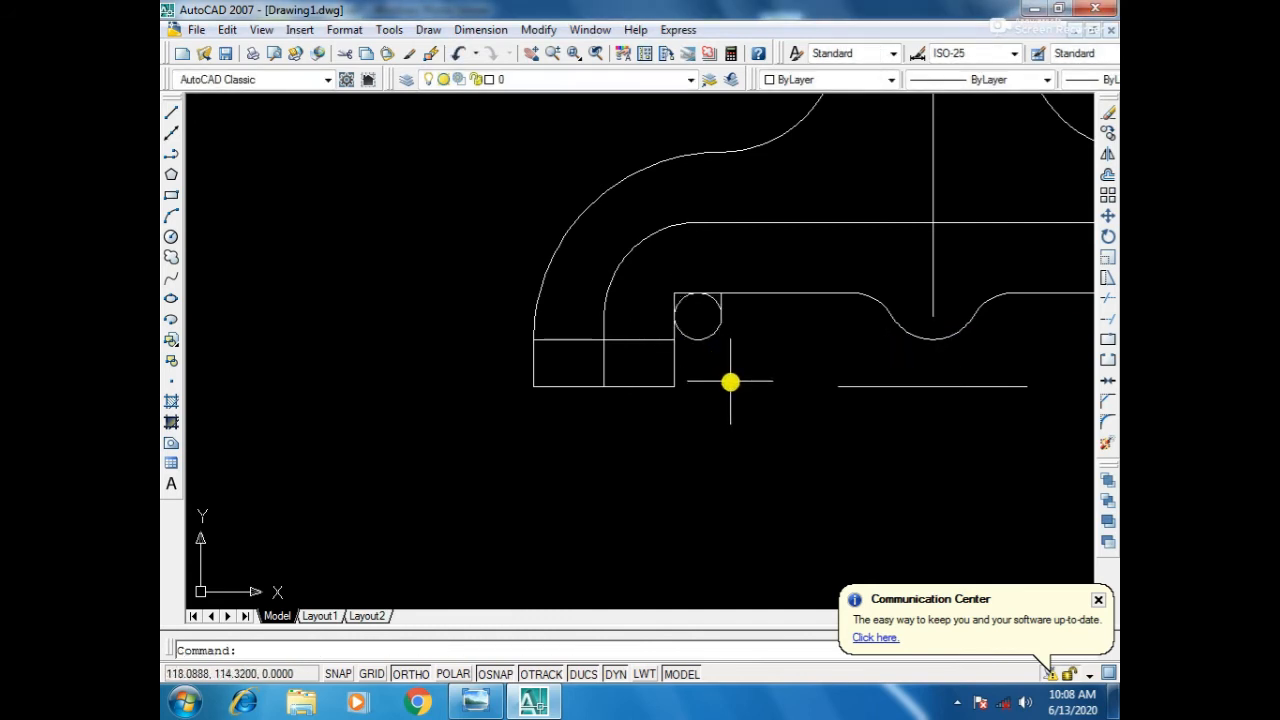
Trim the small circle to its upper-left quarter and cut the pipe's lower edge back to the tangent point.
text(tr)
key(Return)
key(Return)
click(694, 338)
scroll(706, 312, up, 4)
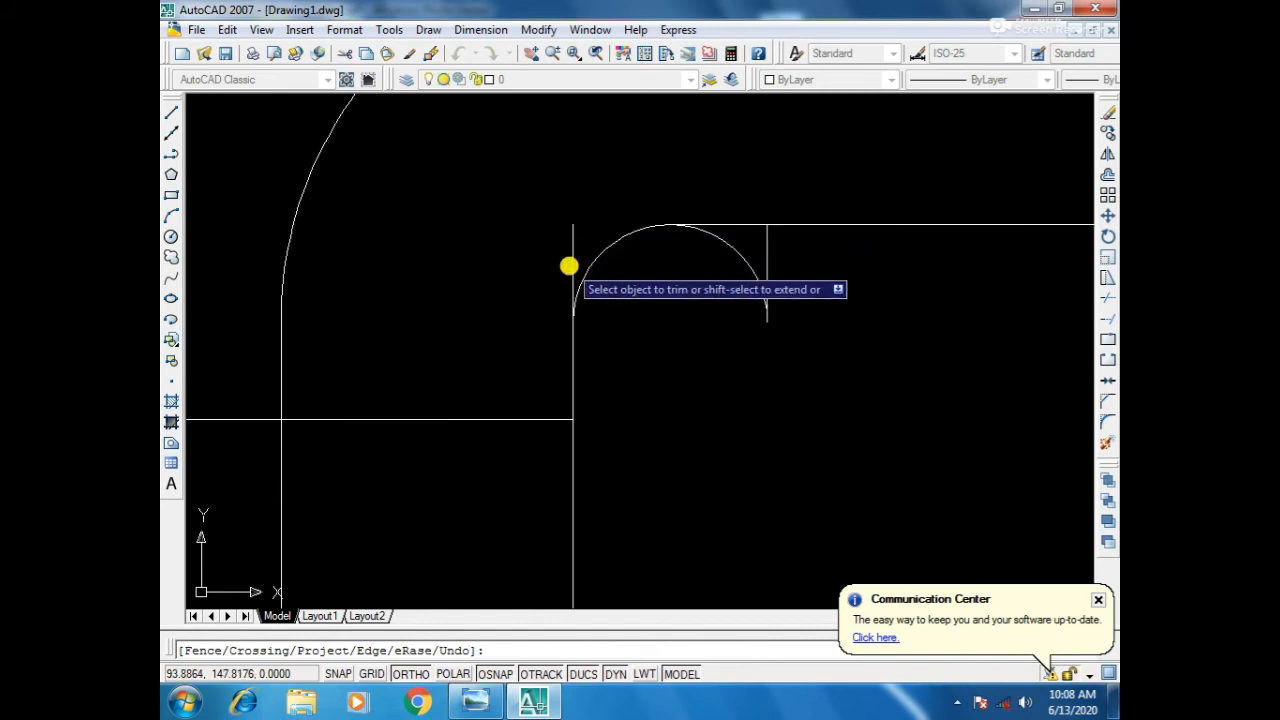
click(743, 253)
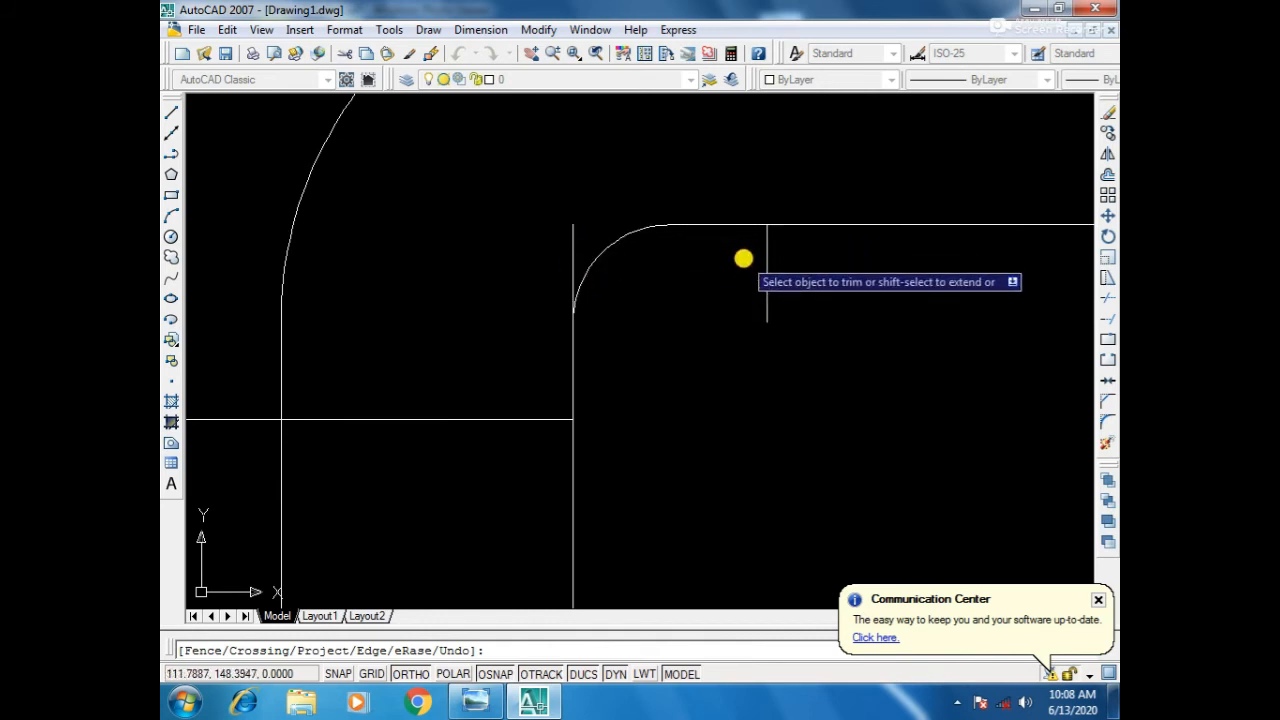
key(Return)
Delete the two leftover vertical stubs on either side of the rounded inner corner of the spout.
click(573, 256)
key(Delete)
click(767, 290)
key(Delete)
scroll(762, 410, down, 3)
scroll(763, 454, down, 2)
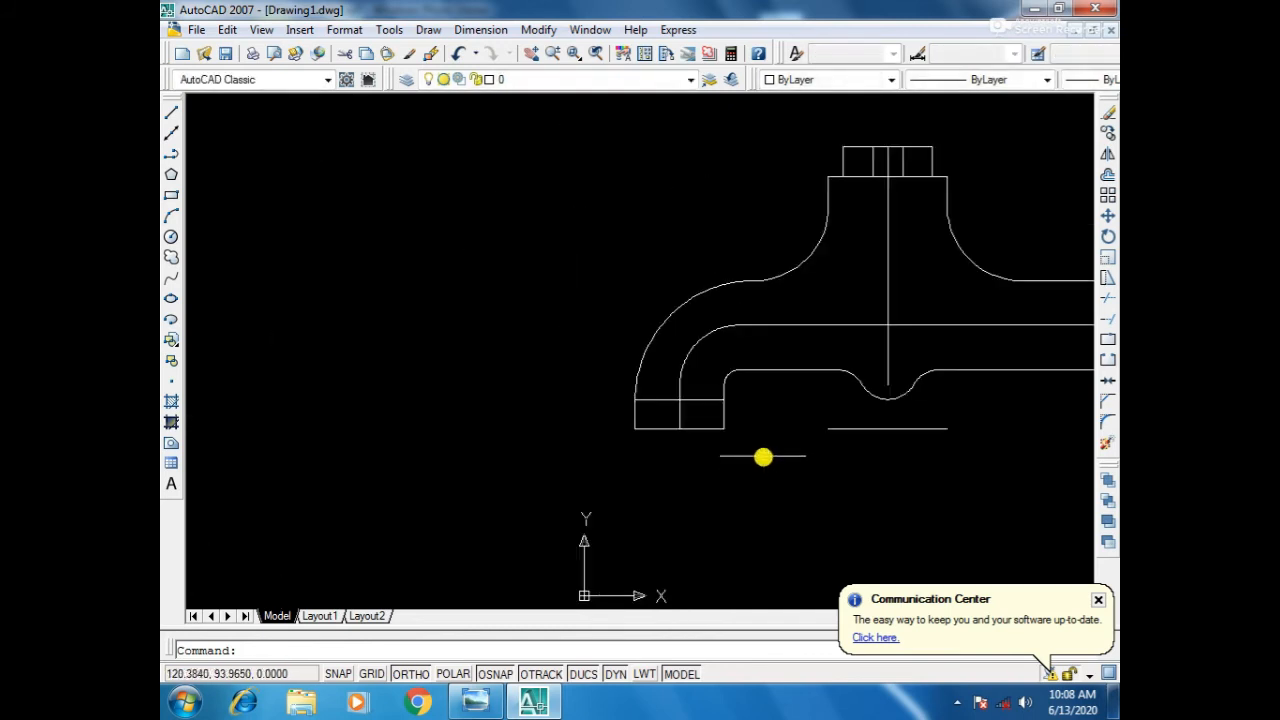
Delete the leftover horizontal line below the rounded bulge at the bottom of the tap body.
middle_drag(763, 454, 546, 420)
drag(540, 398, 647, 397)
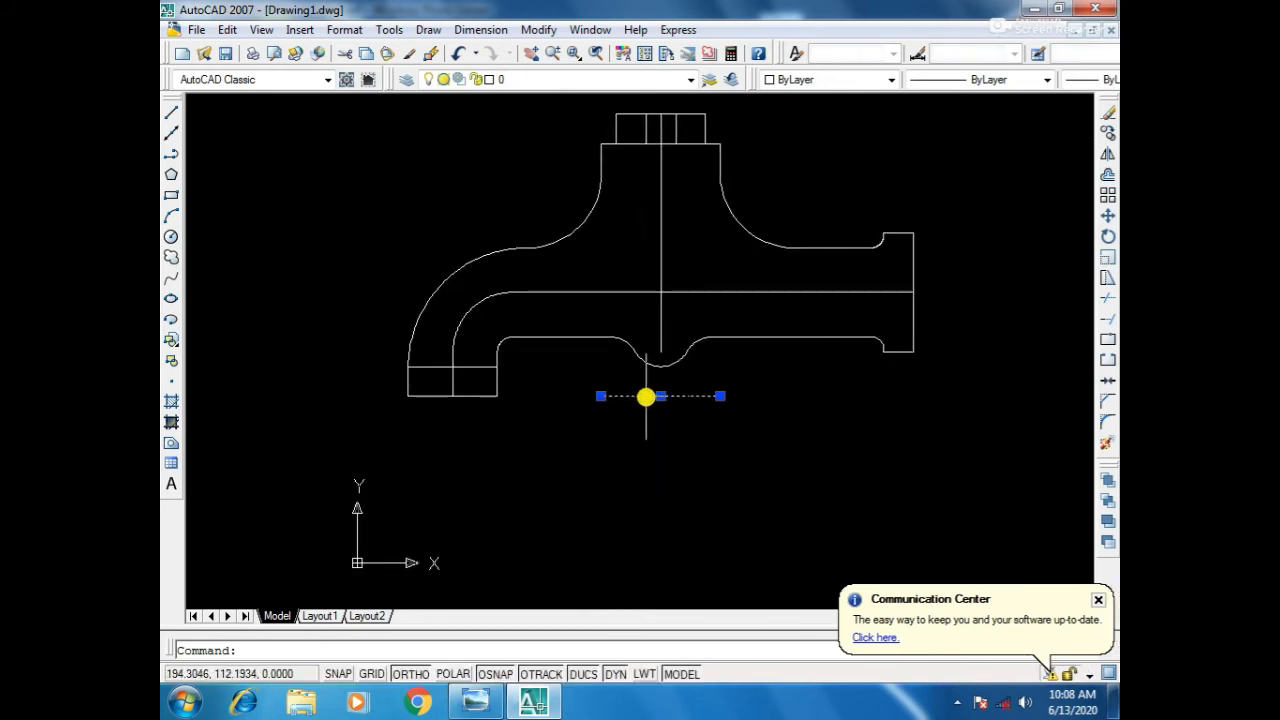
key(Delete)
scroll(577, 403, up, 2)
scroll(563, 431, down, 5)
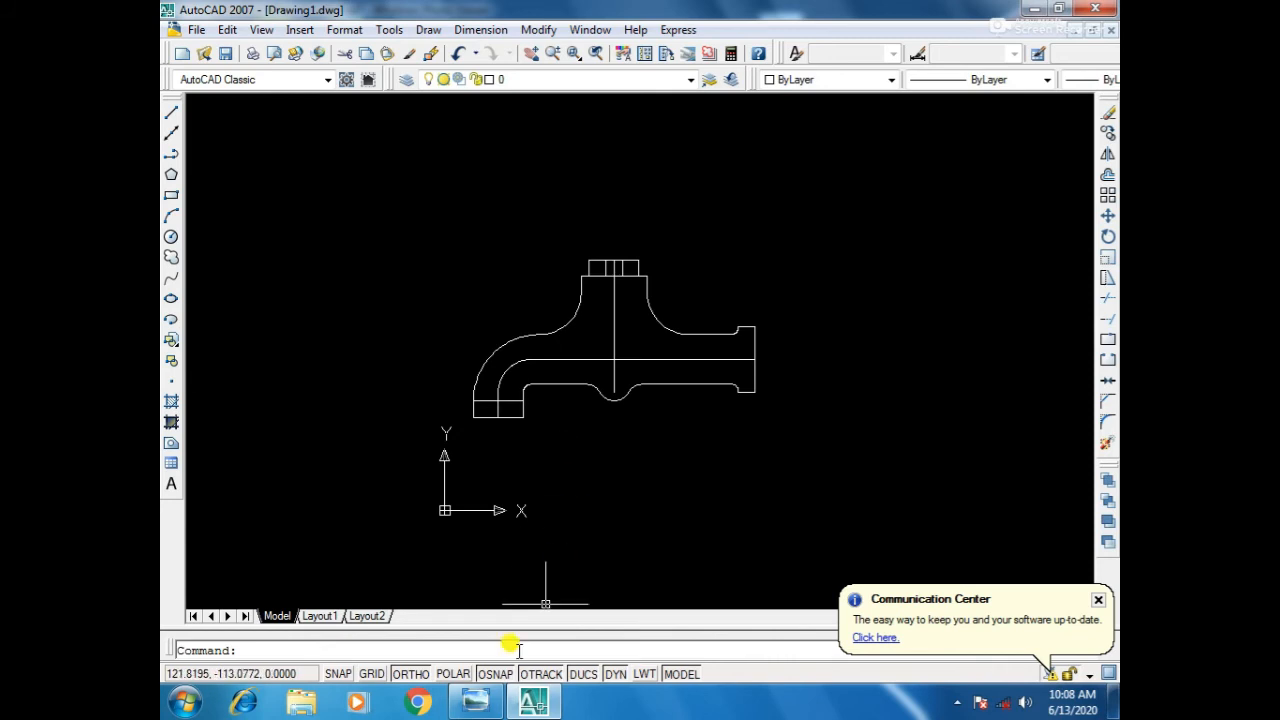
Check the stem dimensions in the reference image and draw a 60-unit vertical line upward from the middle of the collar's top edge.
click(476, 703)
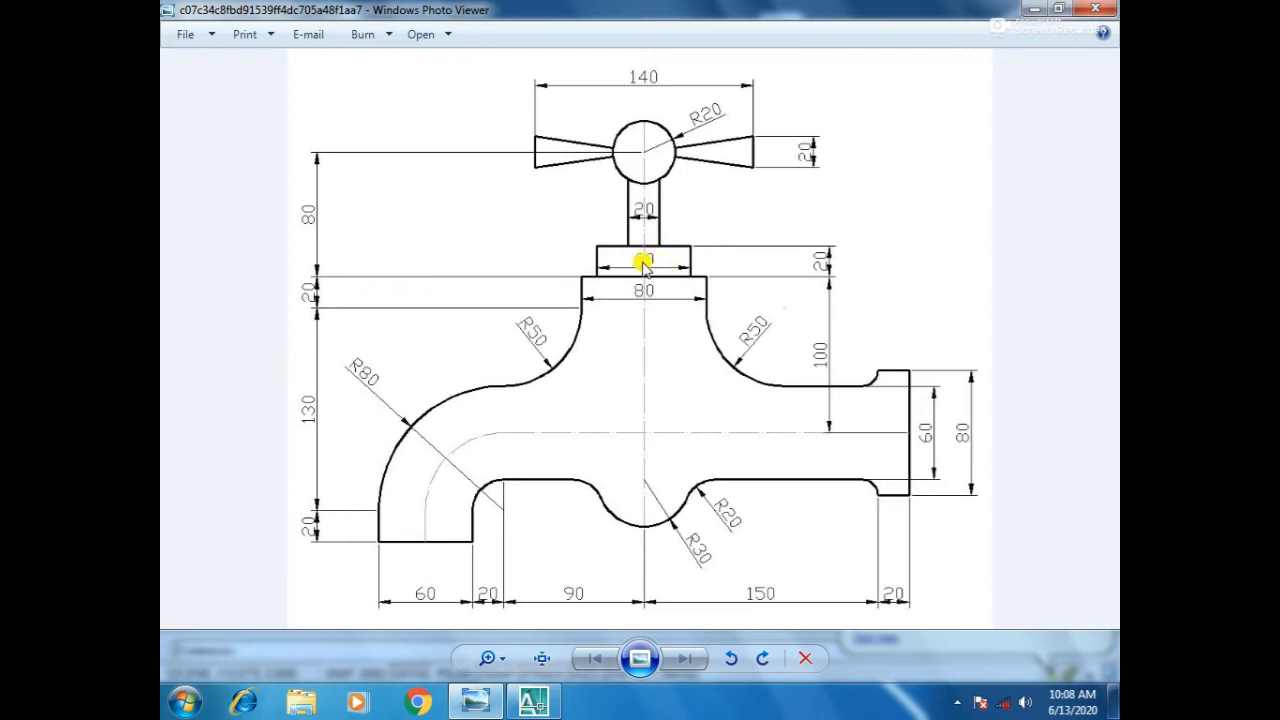
scroll(643, 266, up, 3)
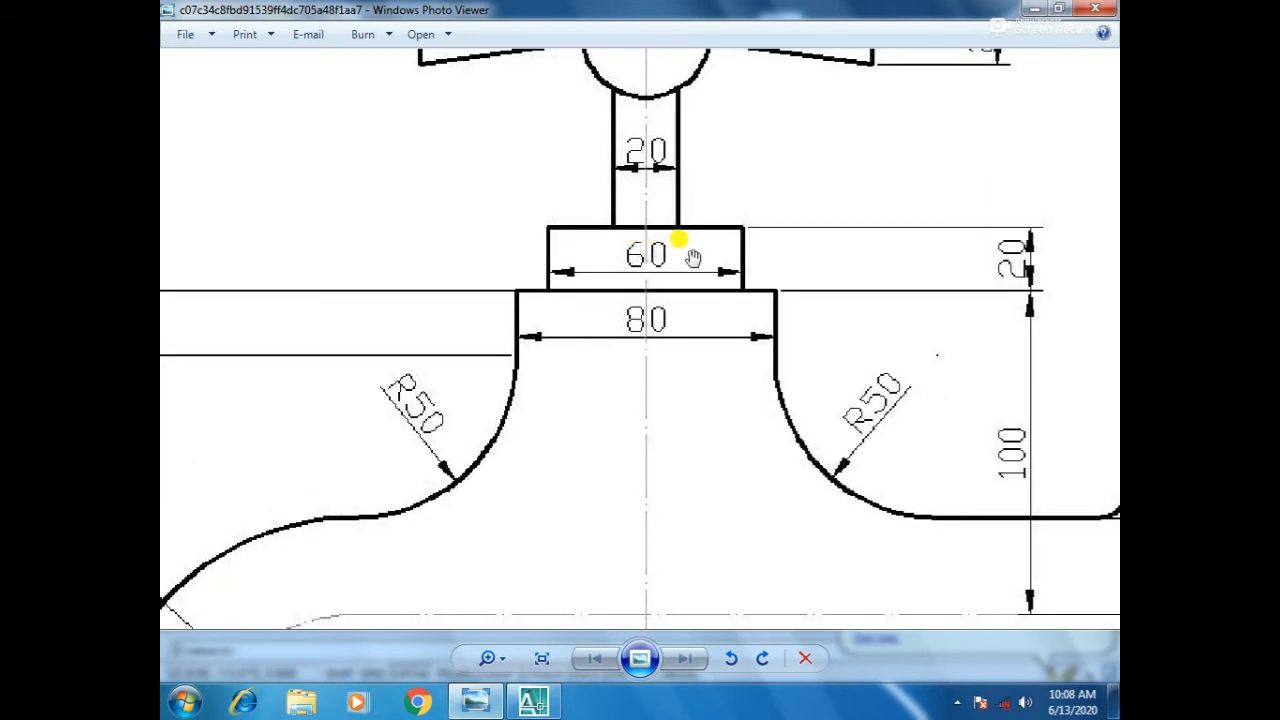
scroll(655, 258, down, 3)
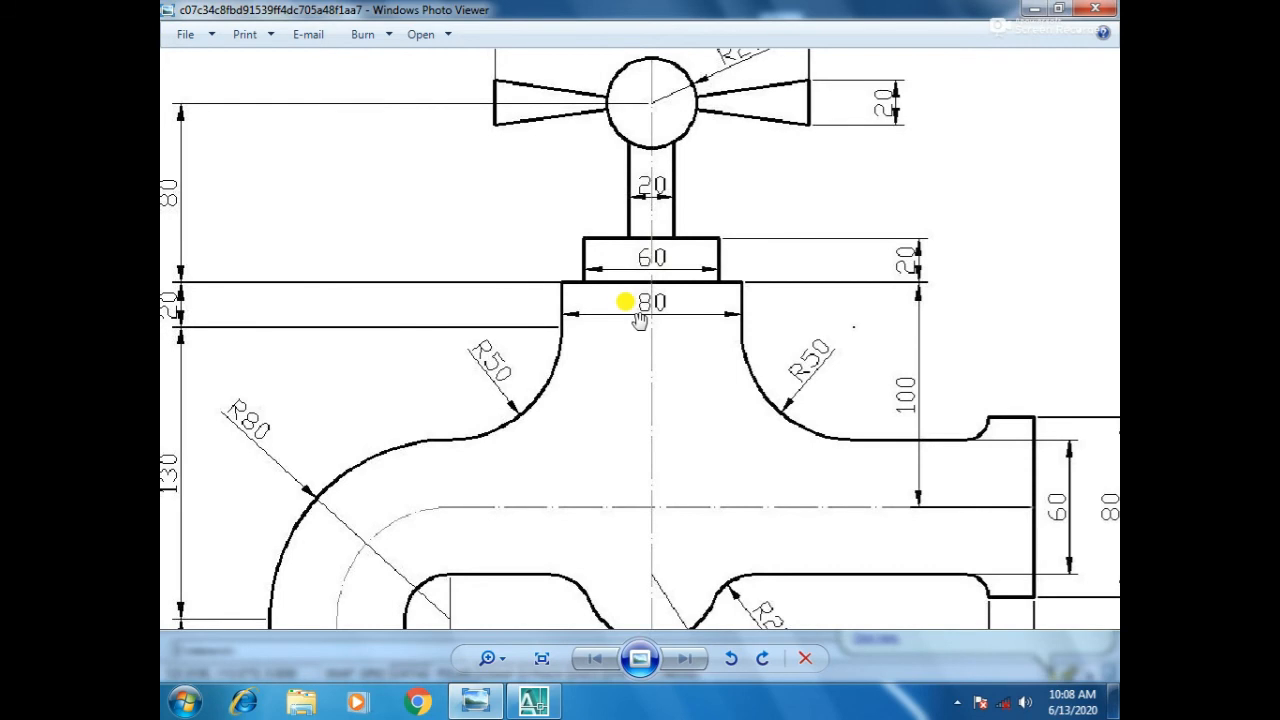
scroll(626, 298, down, 1)
scroll(645, 320, down, 1)
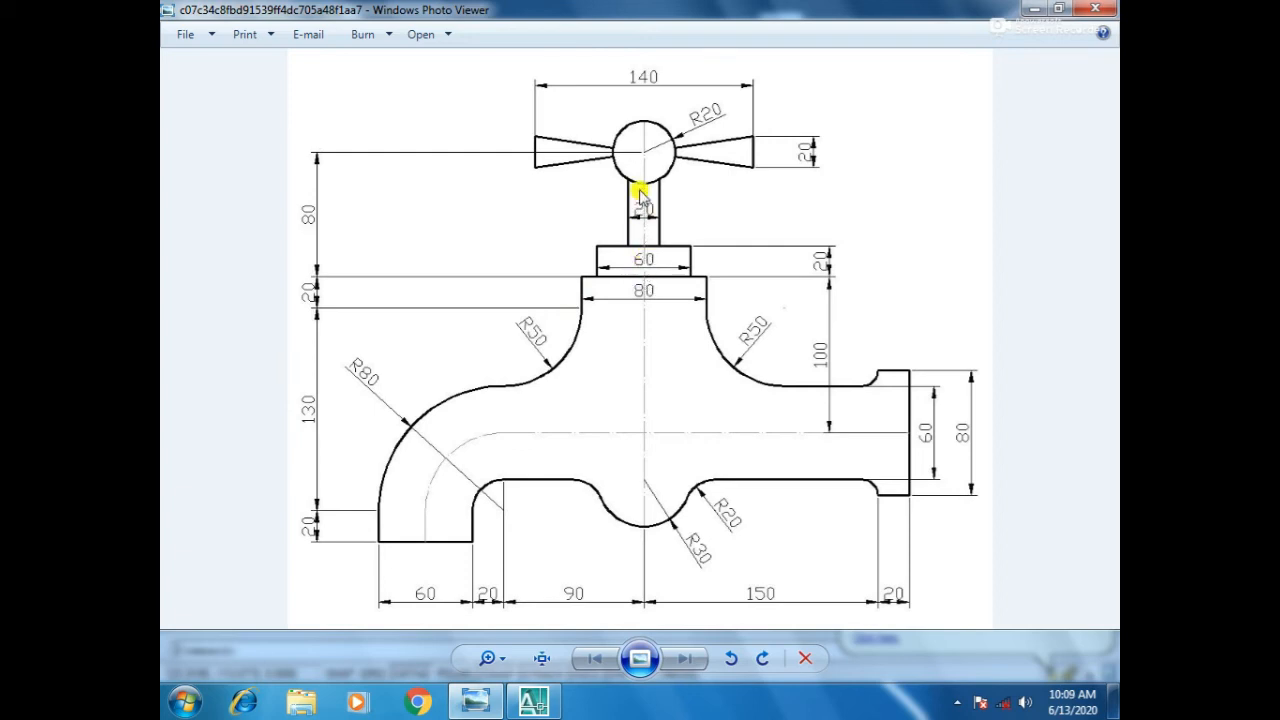
click(532, 702)
scroll(620, 254, up, 8)
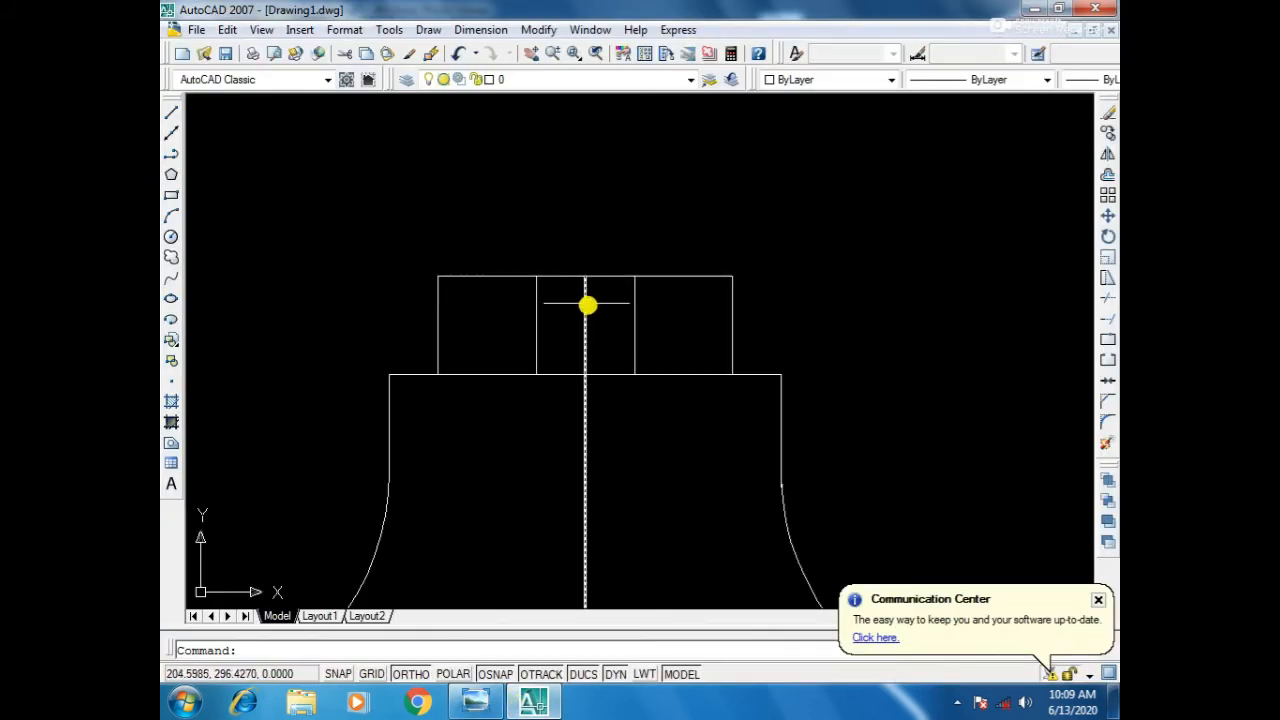
text(l)
key(Return)
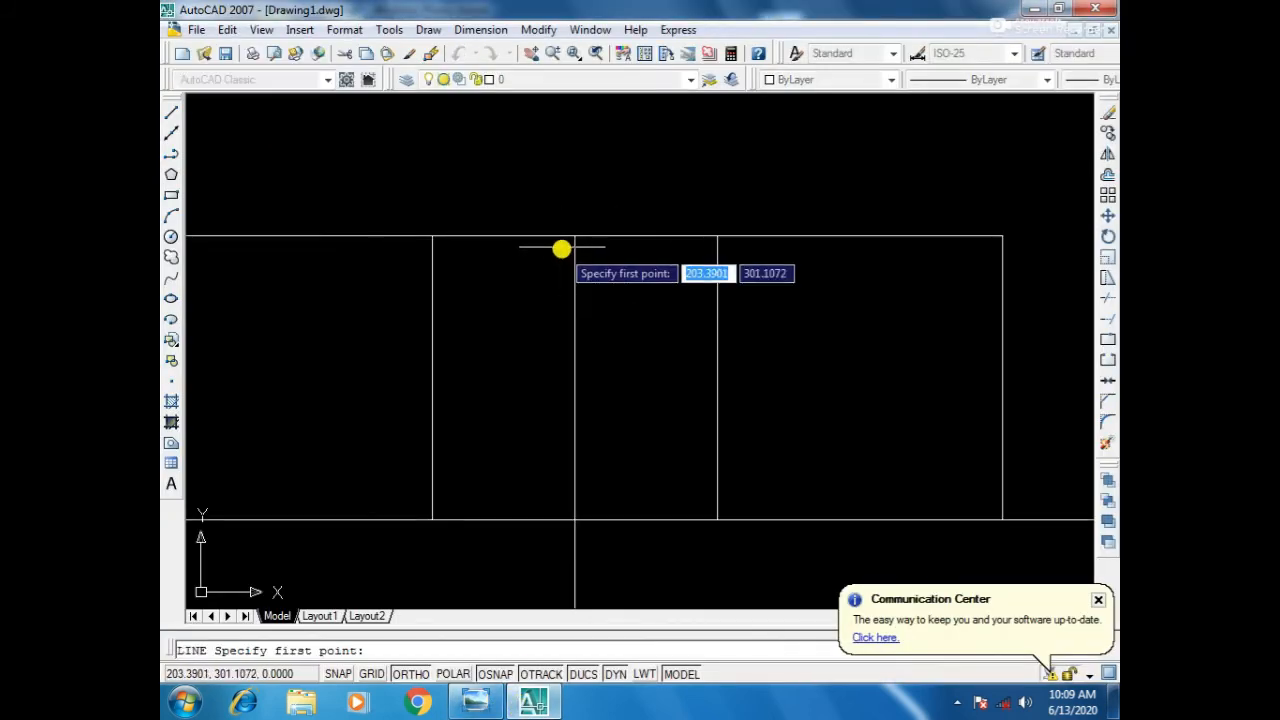
click(574, 236)
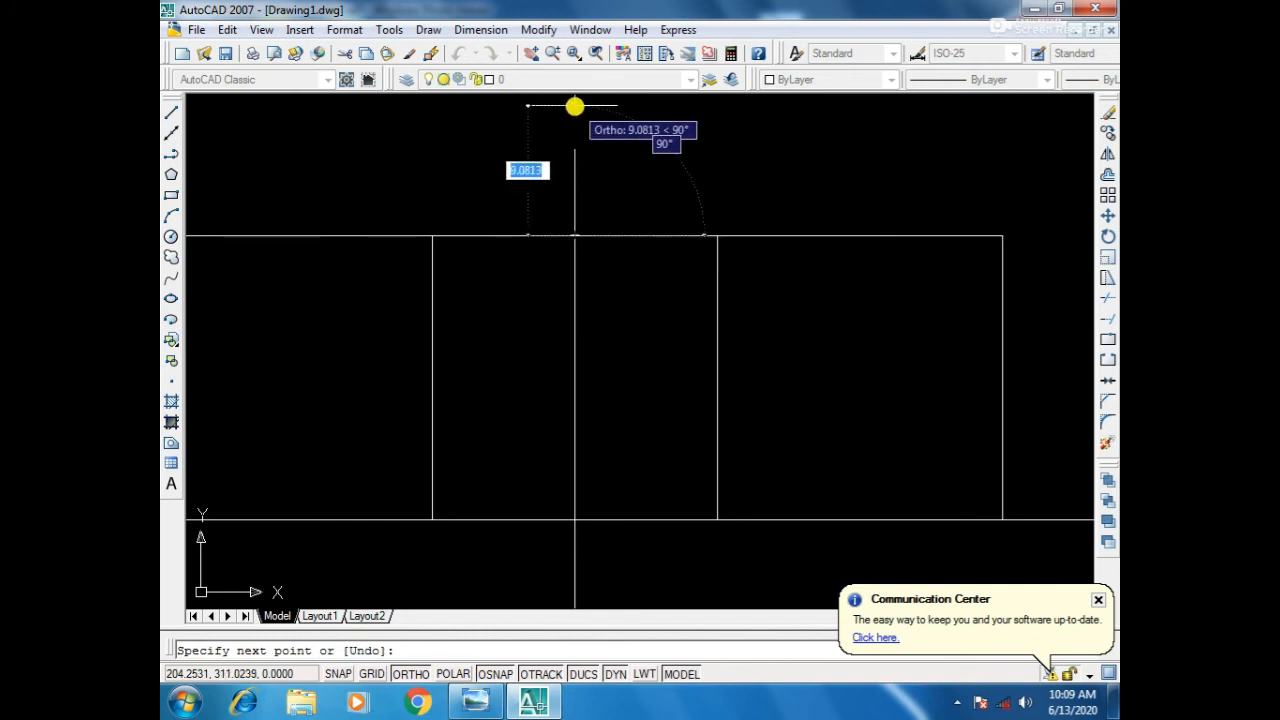
text(6)
key(Return)
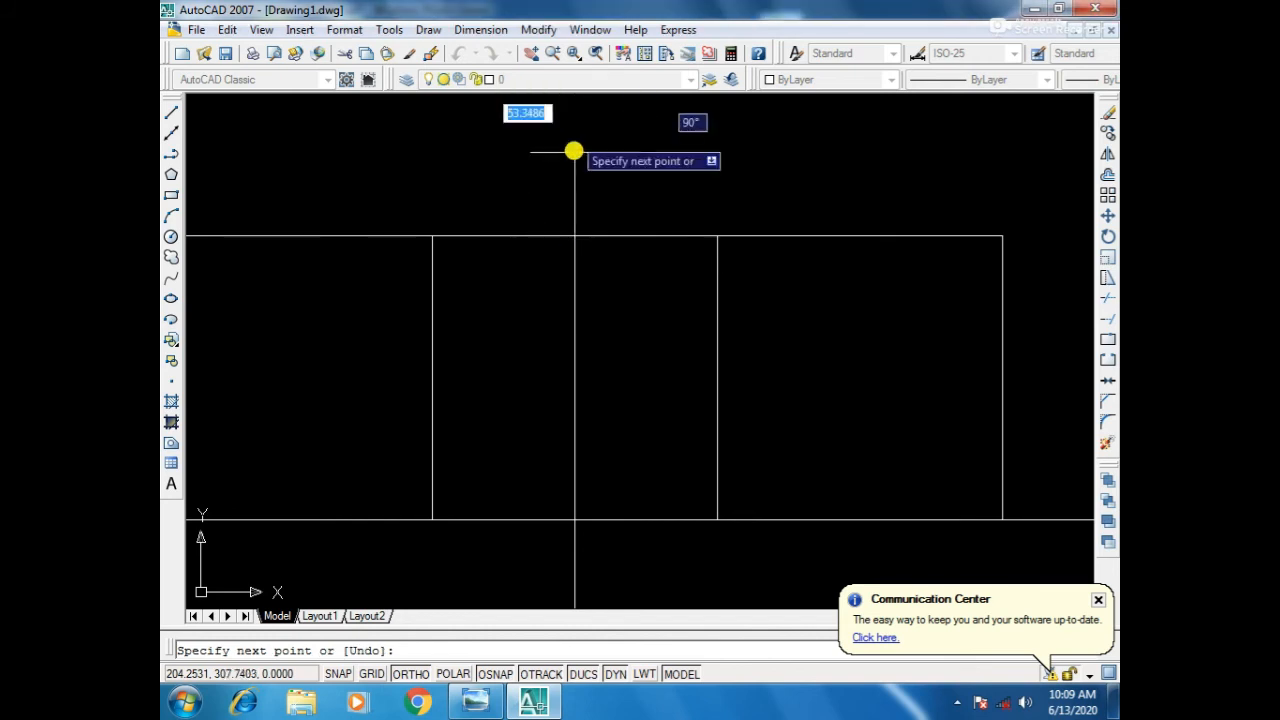
key(Return)
Check the handle knob's radius in the reference image and draw a 20-unit-radius circle centred on the upper end of the vertical stem line.
scroll(614, 249, up, 2)
scroll(615, 252, down, 7)
scroll(613, 270, down, 3)
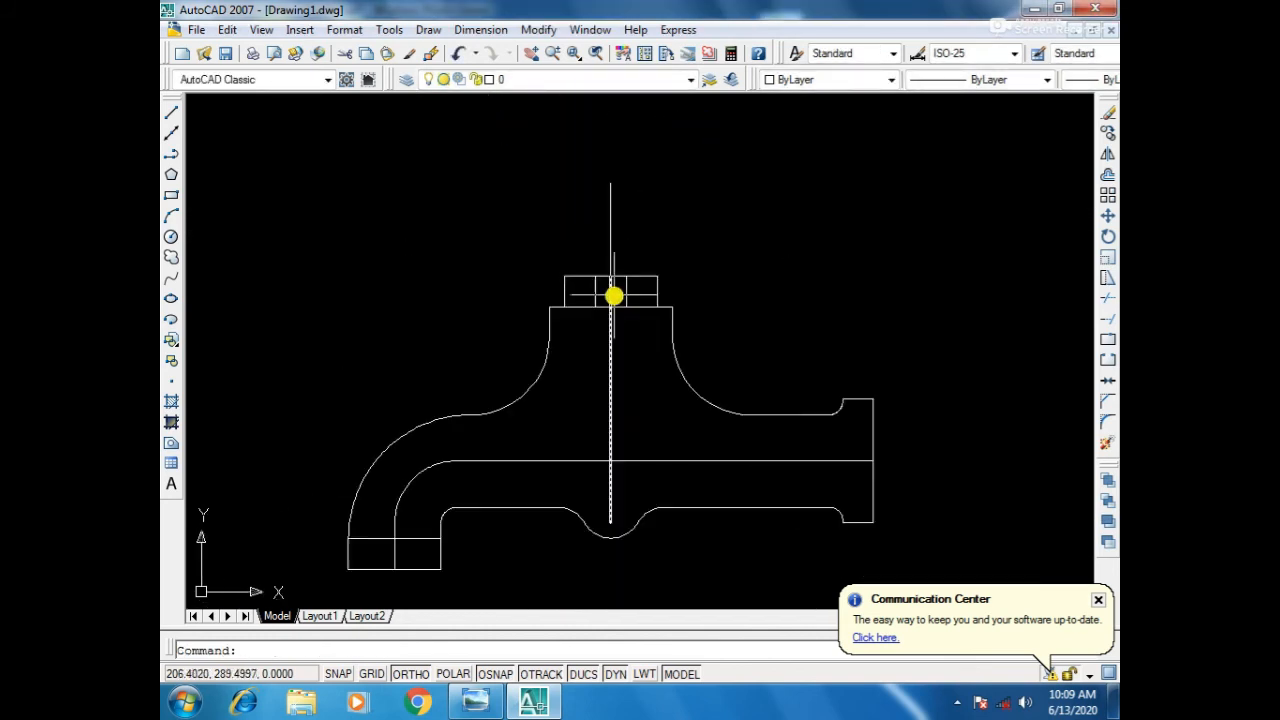
scroll(609, 266, up, 3)
scroll(599, 316, up, 5)
scroll(603, 343, down, 3)
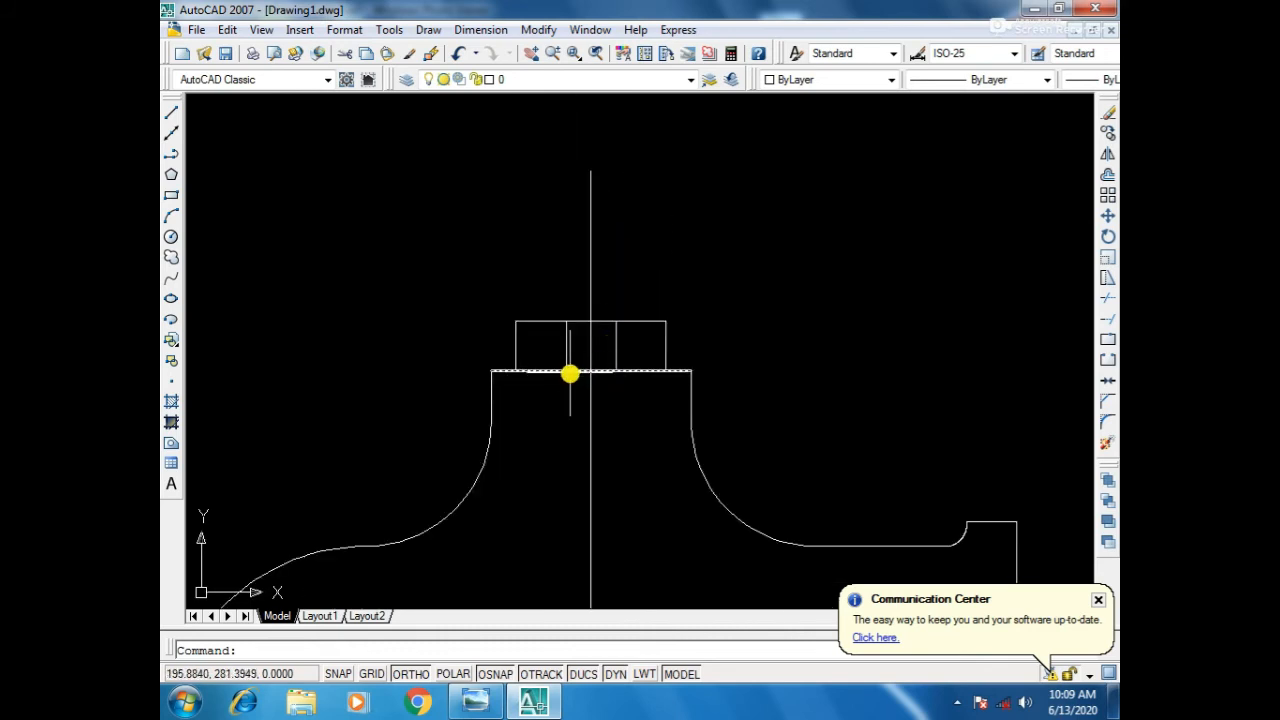
click(475, 702)
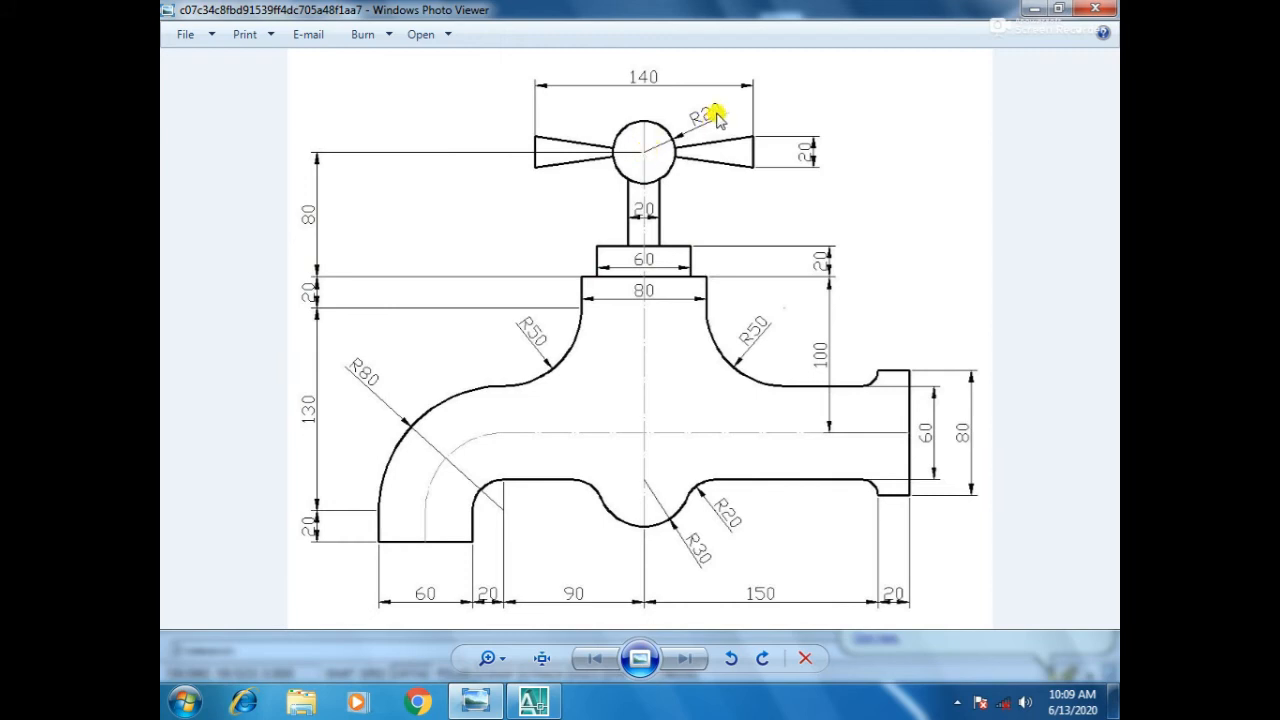
click(538, 706)
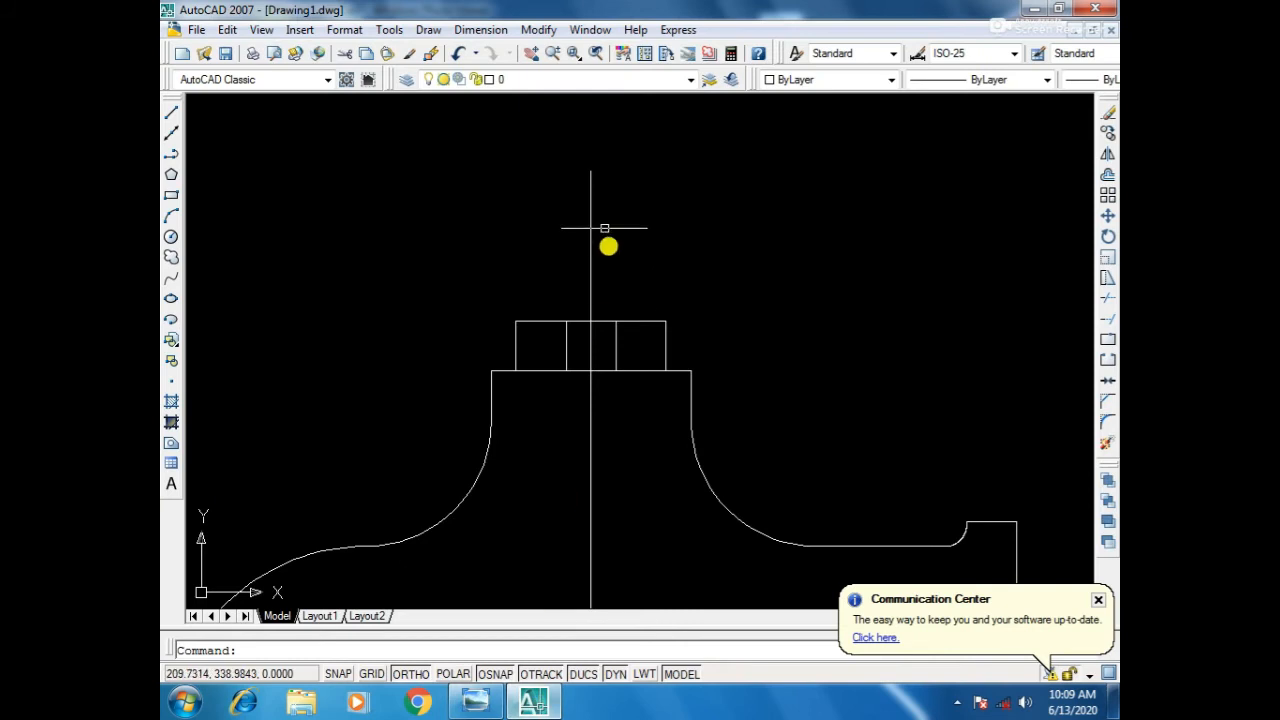
click(428, 30)
mouse_move(452, 288)
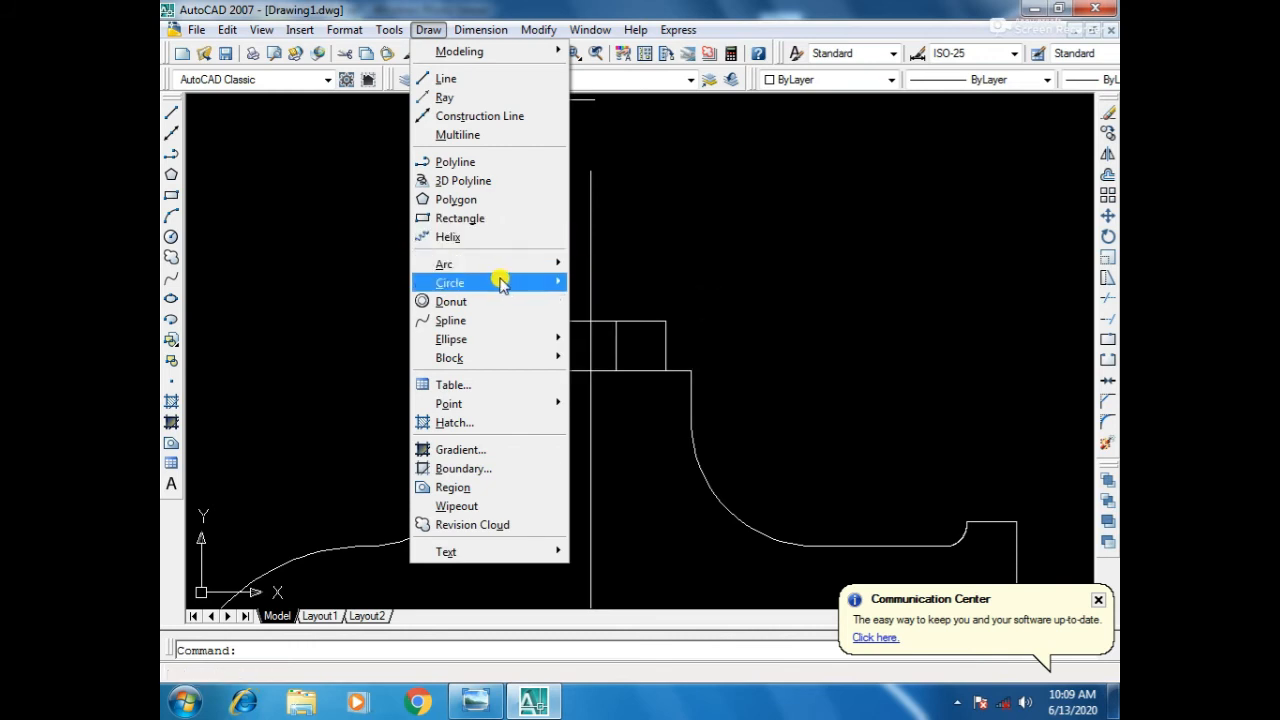
click(590, 282)
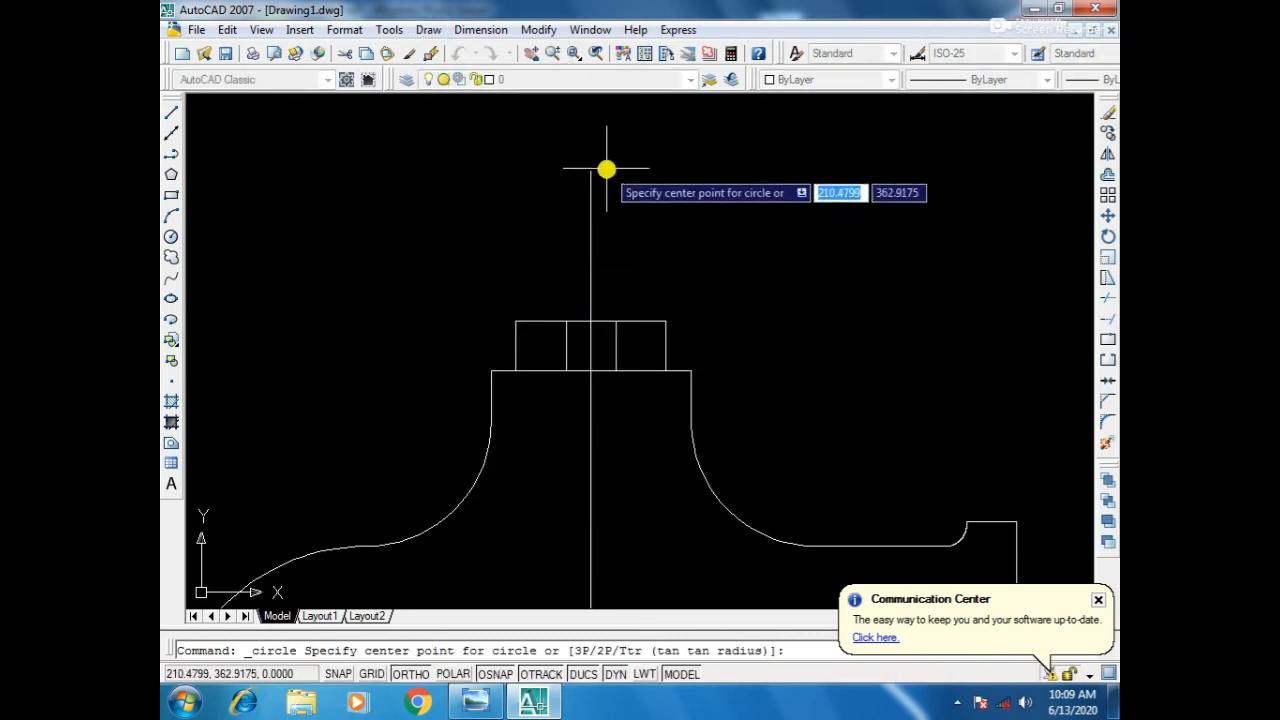
click(590, 172)
text(2)
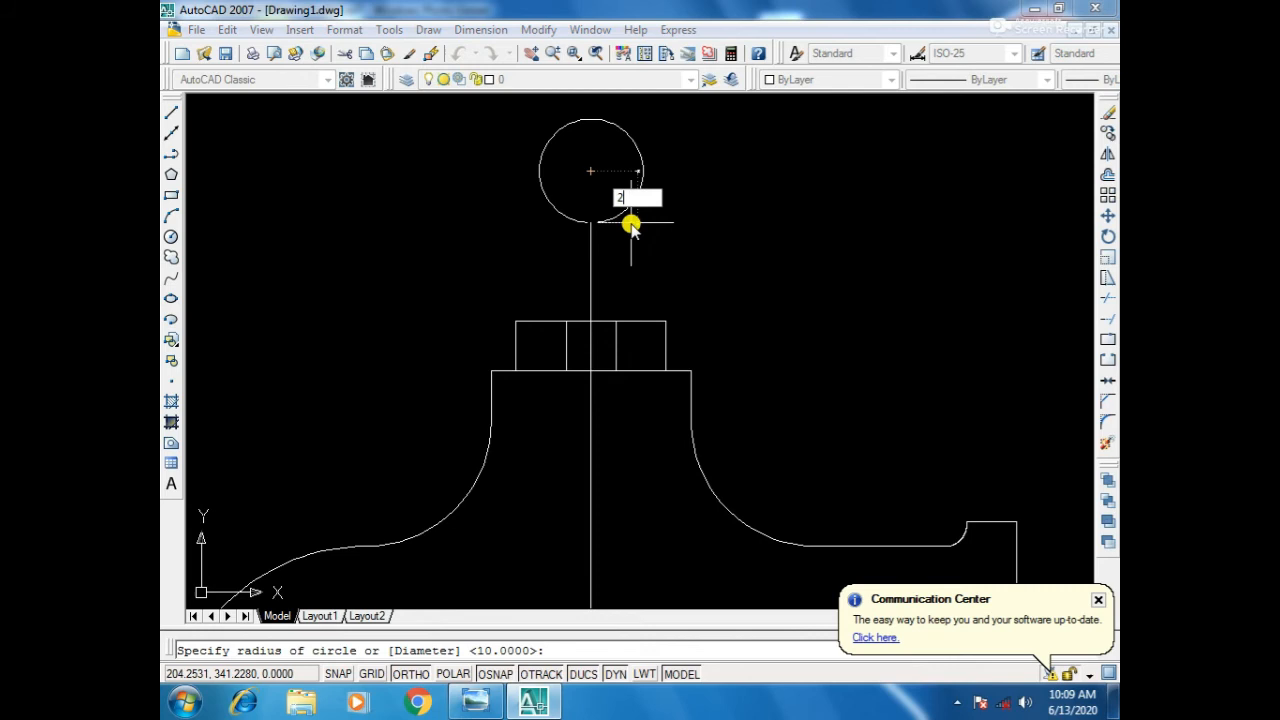
text(0)
key(Return)
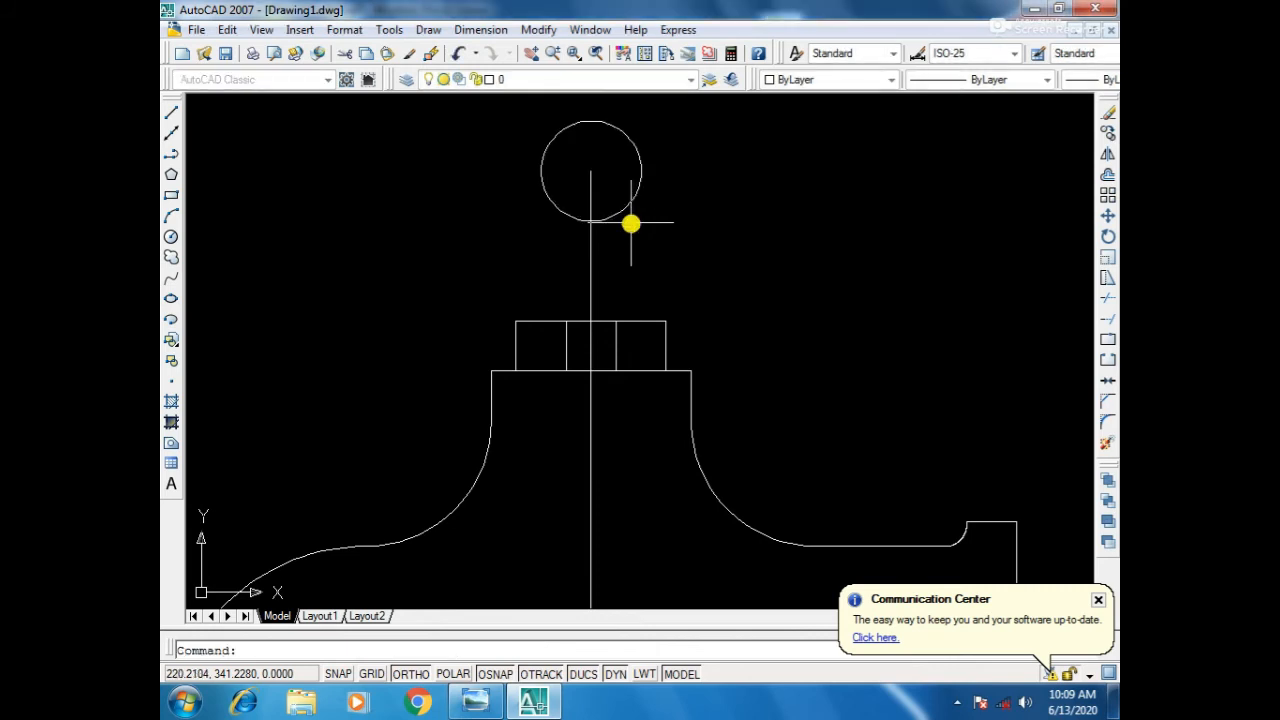
Draw two freehand horizontal lines outward from the knob circle's centre, one to the right and one to the left.
scroll(614, 285, down, 2)
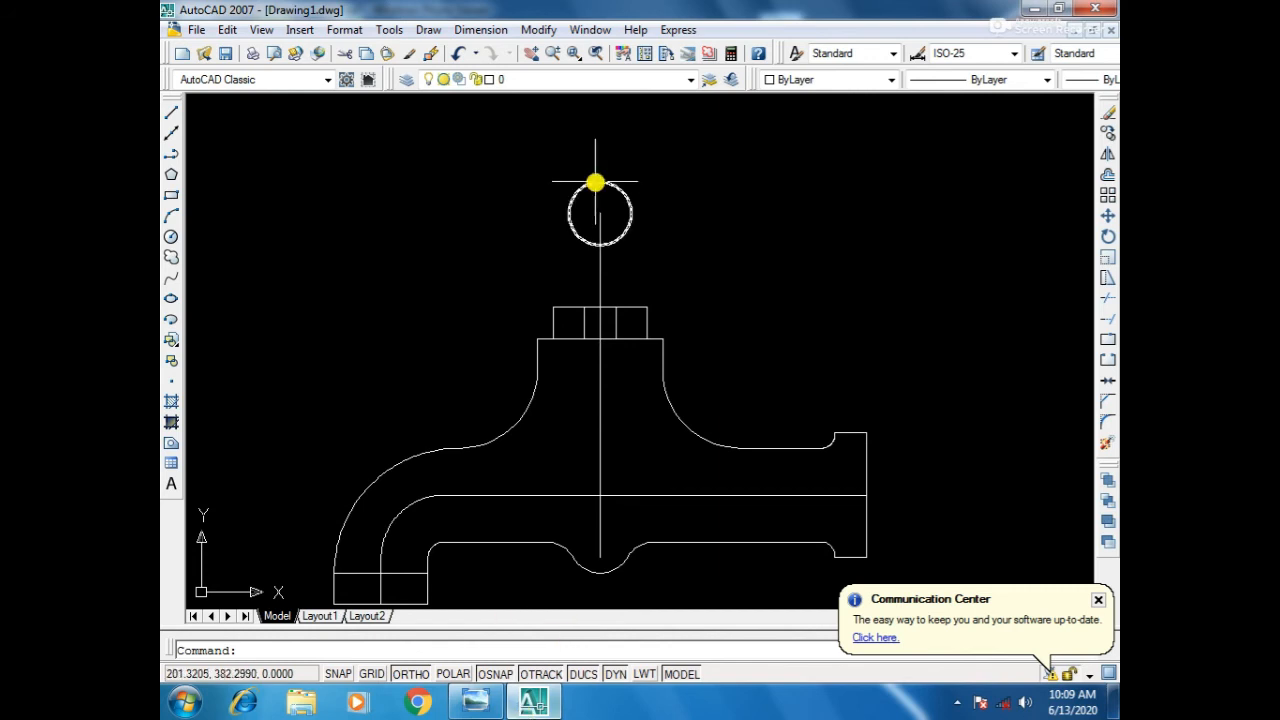
key(l)
key(Return)
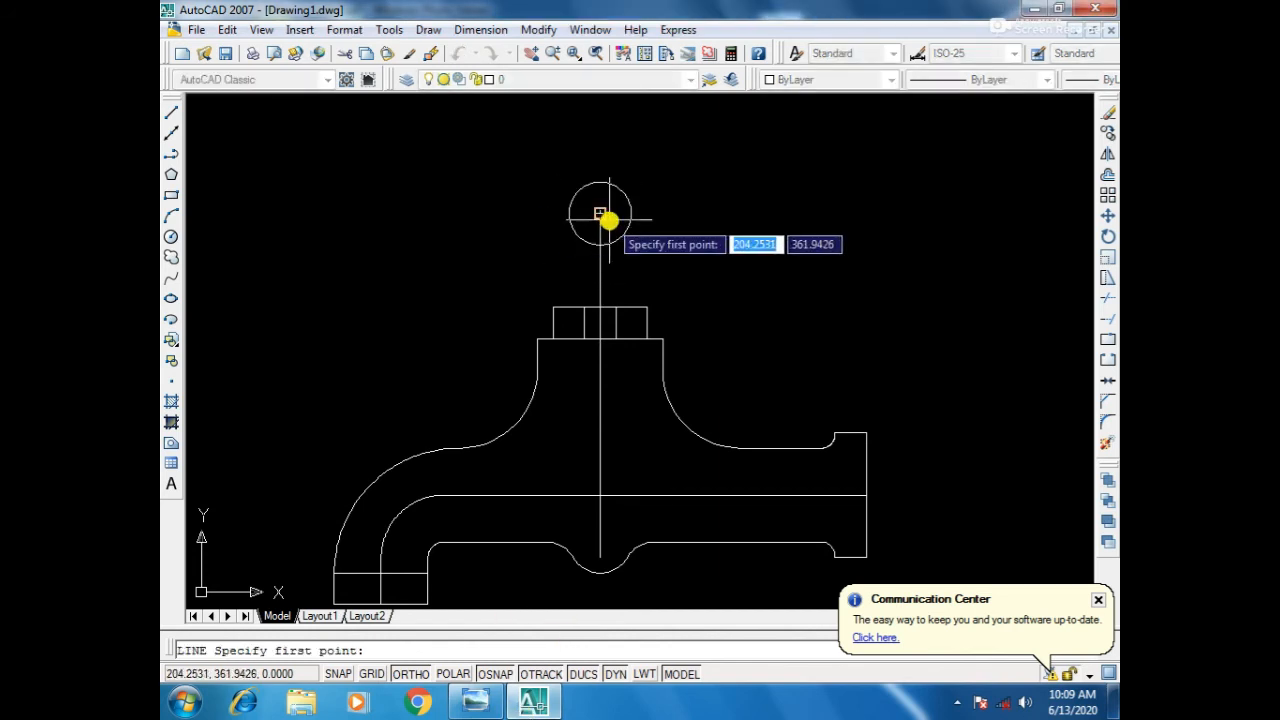
click(599, 211)
click(765, 205)
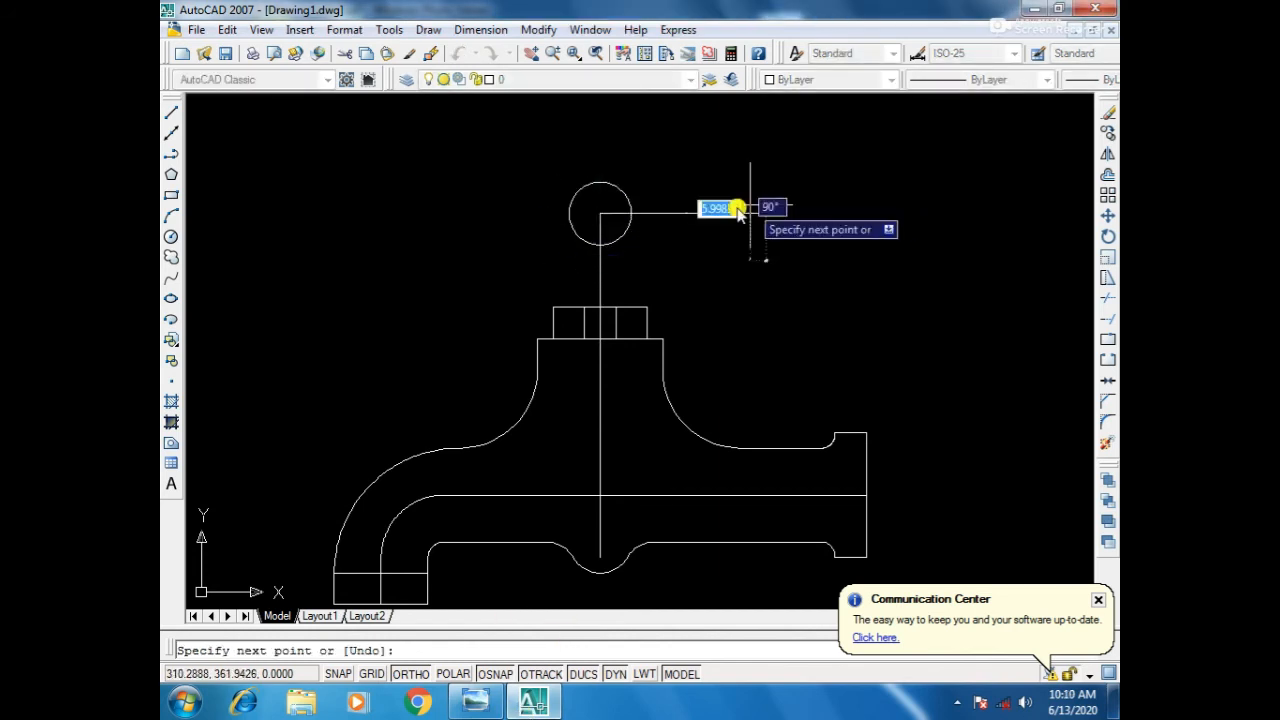
key(Return)
key(Return)
click(600, 212)
click(399, 212)
key(Return)
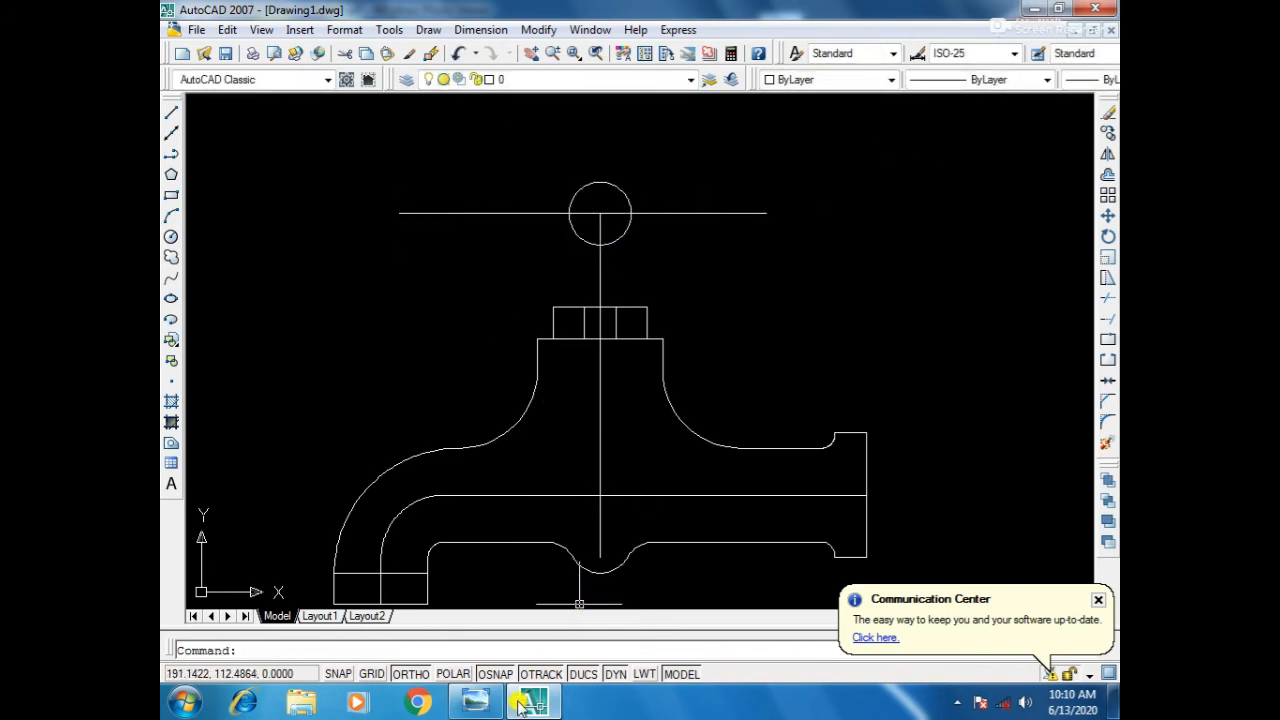
Check the handle's overall width in the reference image and delete both freehand horizontal lines through the knob circle.
click(467, 705)
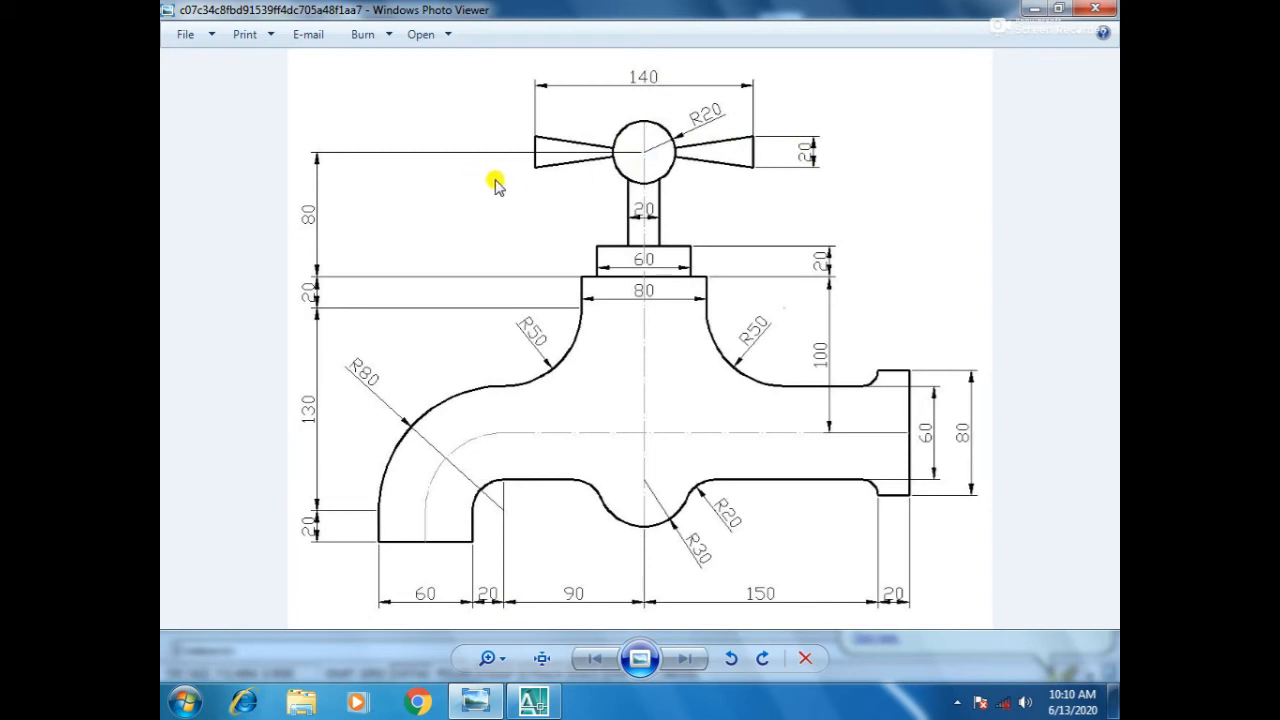
click(550, 703)
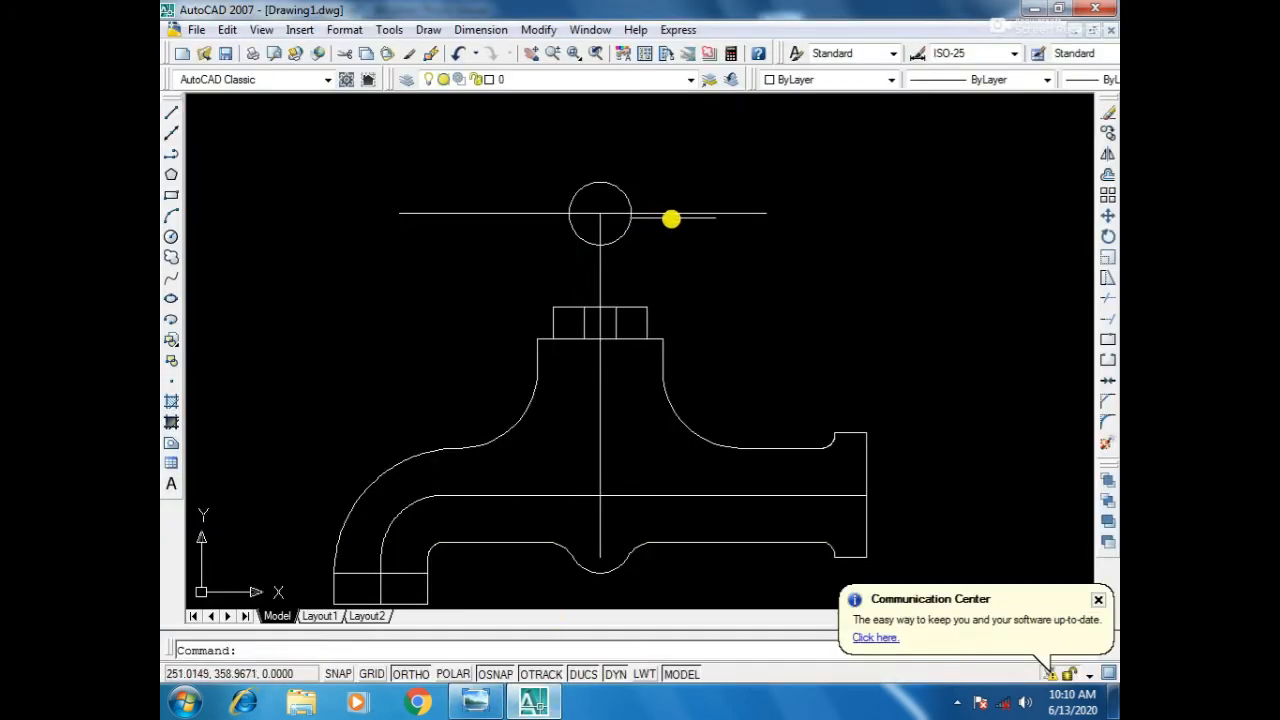
click(671, 214)
click(488, 211)
click(491, 219)
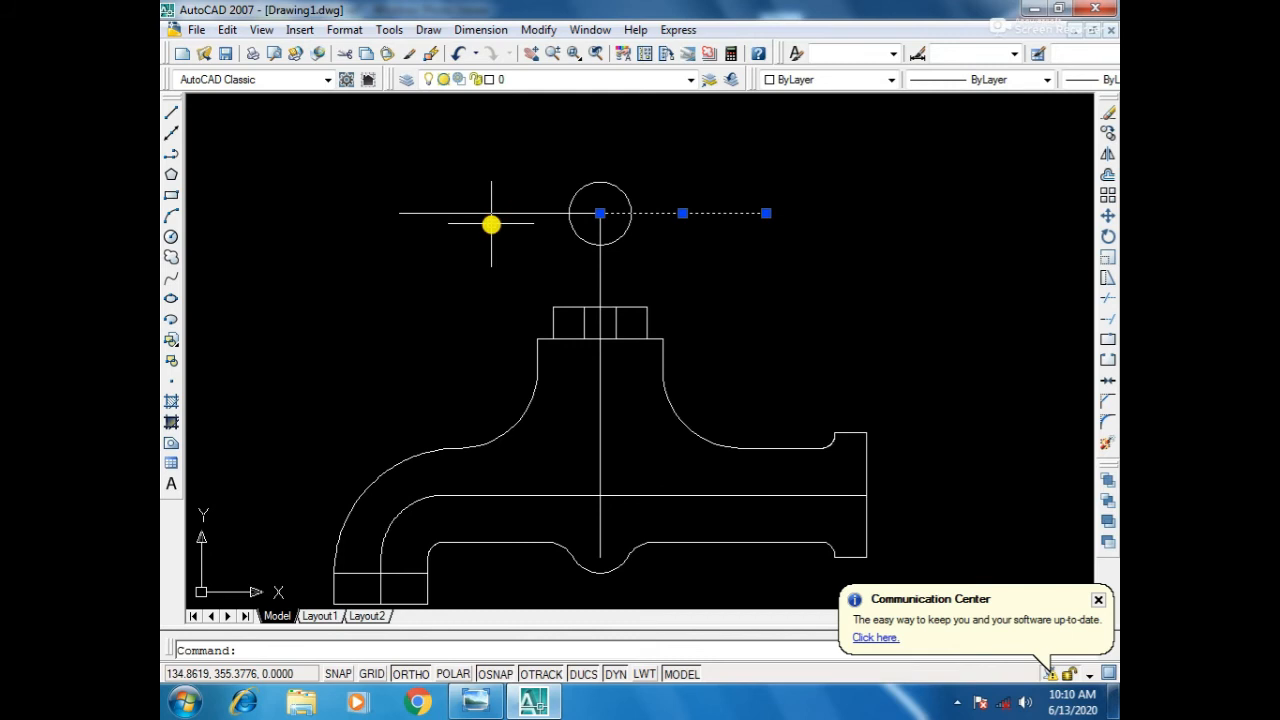
key(Delete)
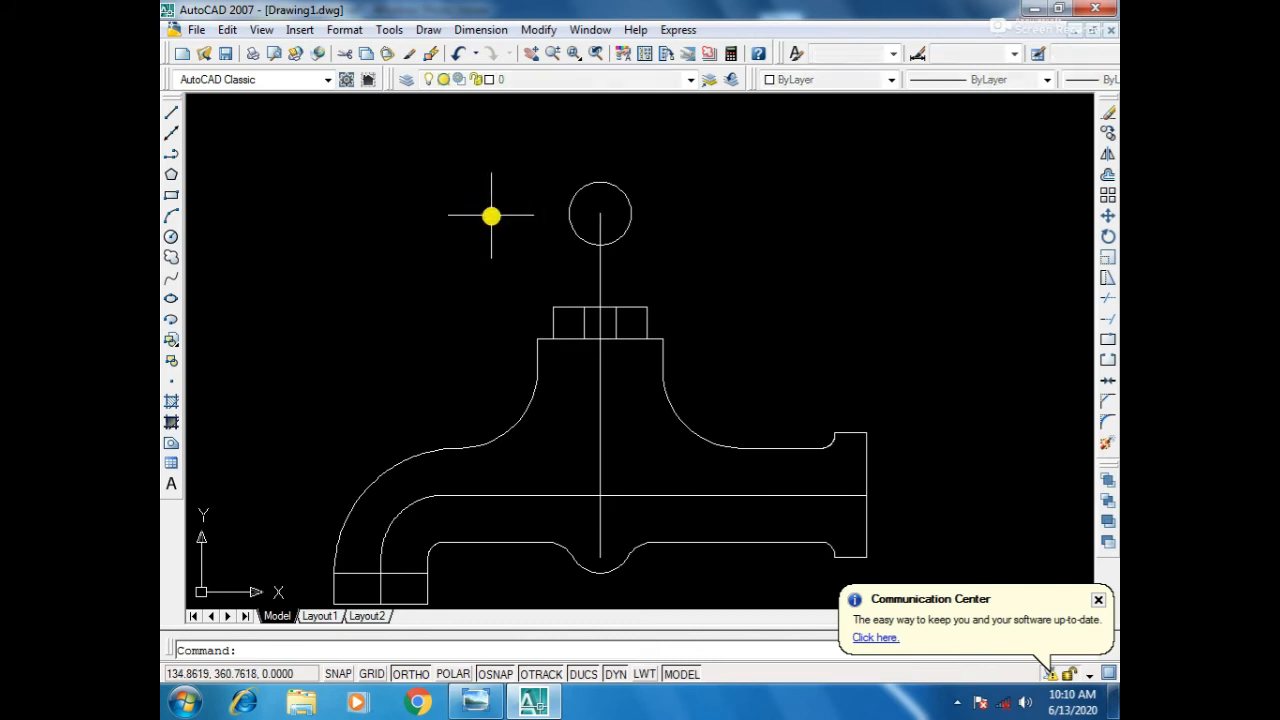
Draw two 70-unit horizontal lines from the knob circle's centre, one to the right and one to the left.
key(Return)
click(600, 212)
text(7)
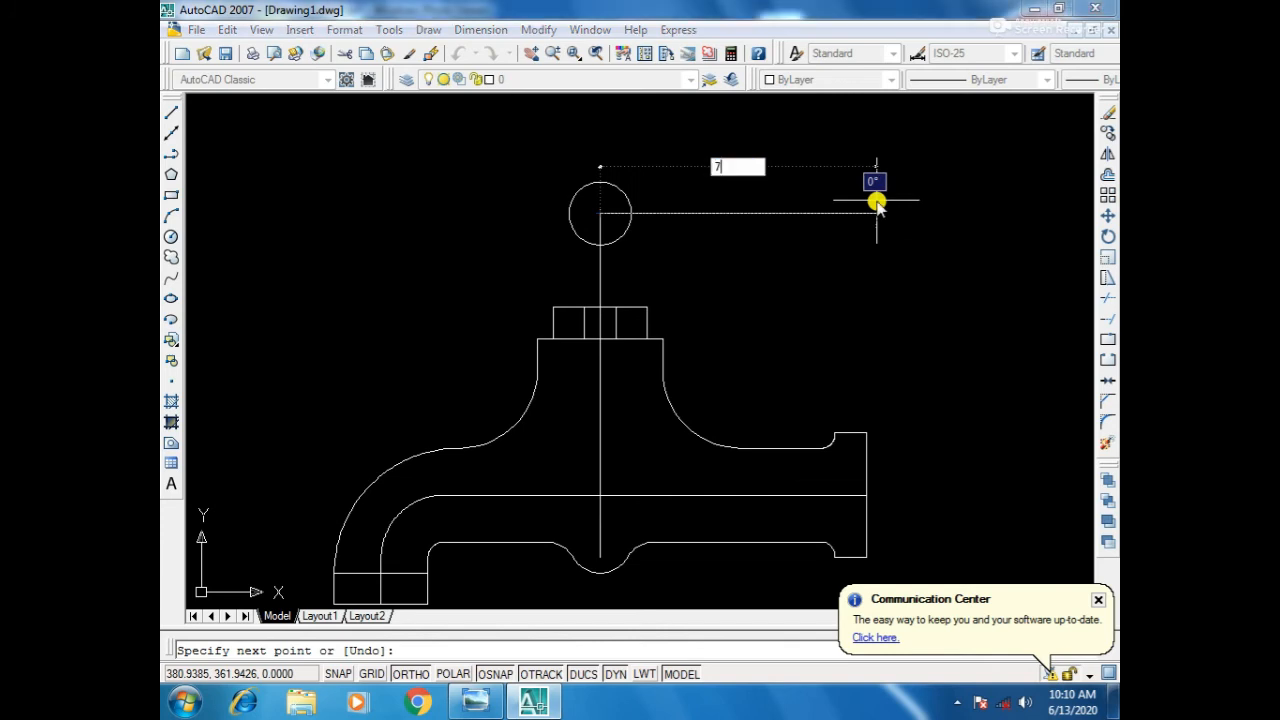
text(0)
key(Return)
key(Return)
key(Return)
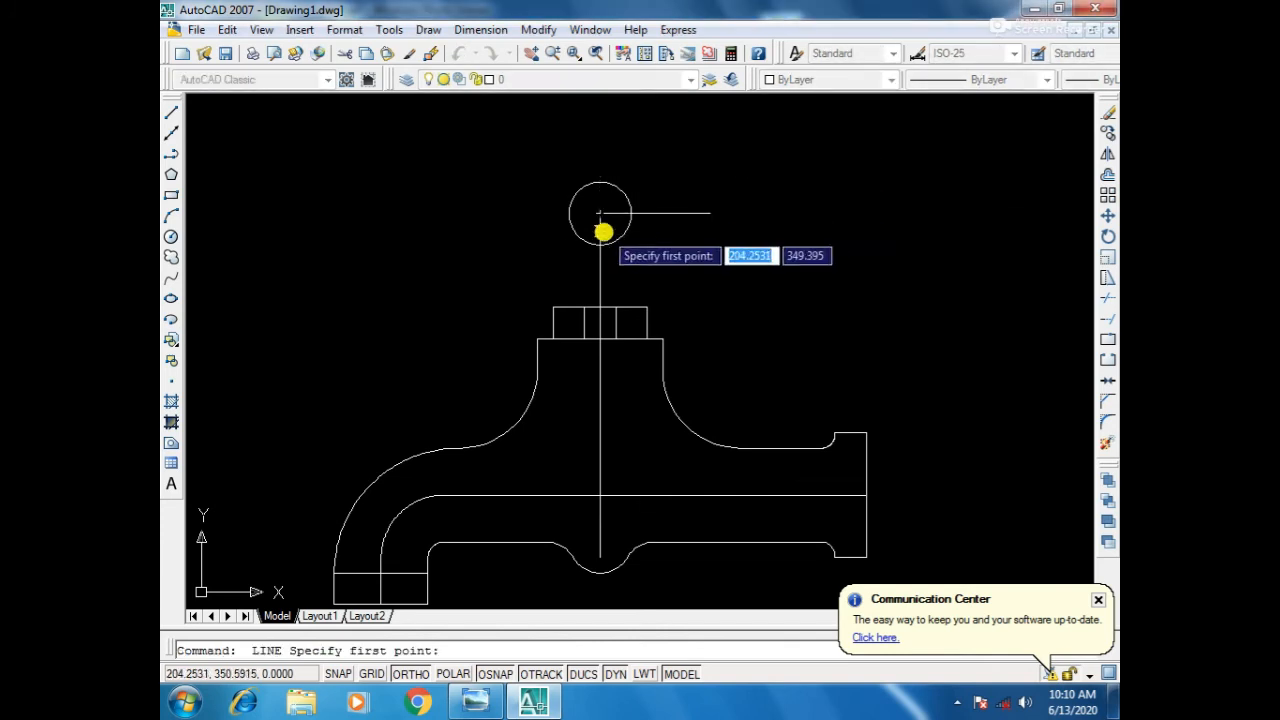
click(600, 212)
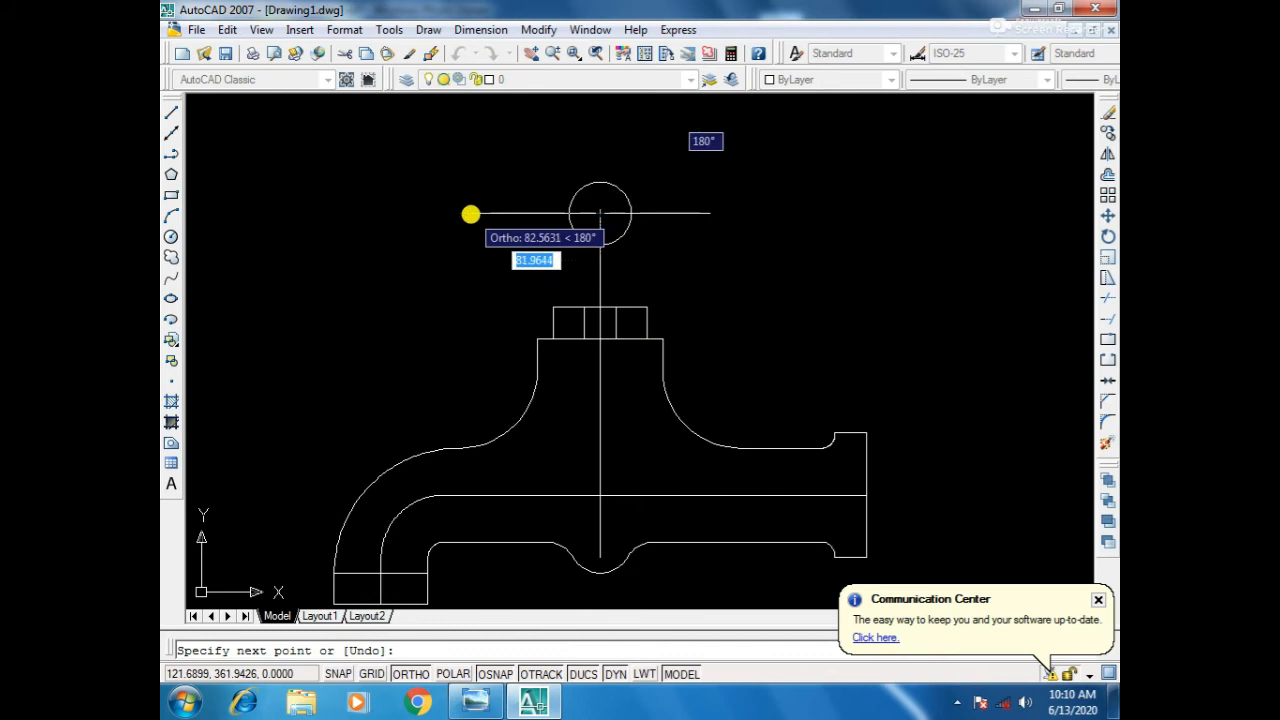
text(70)
key(Return)
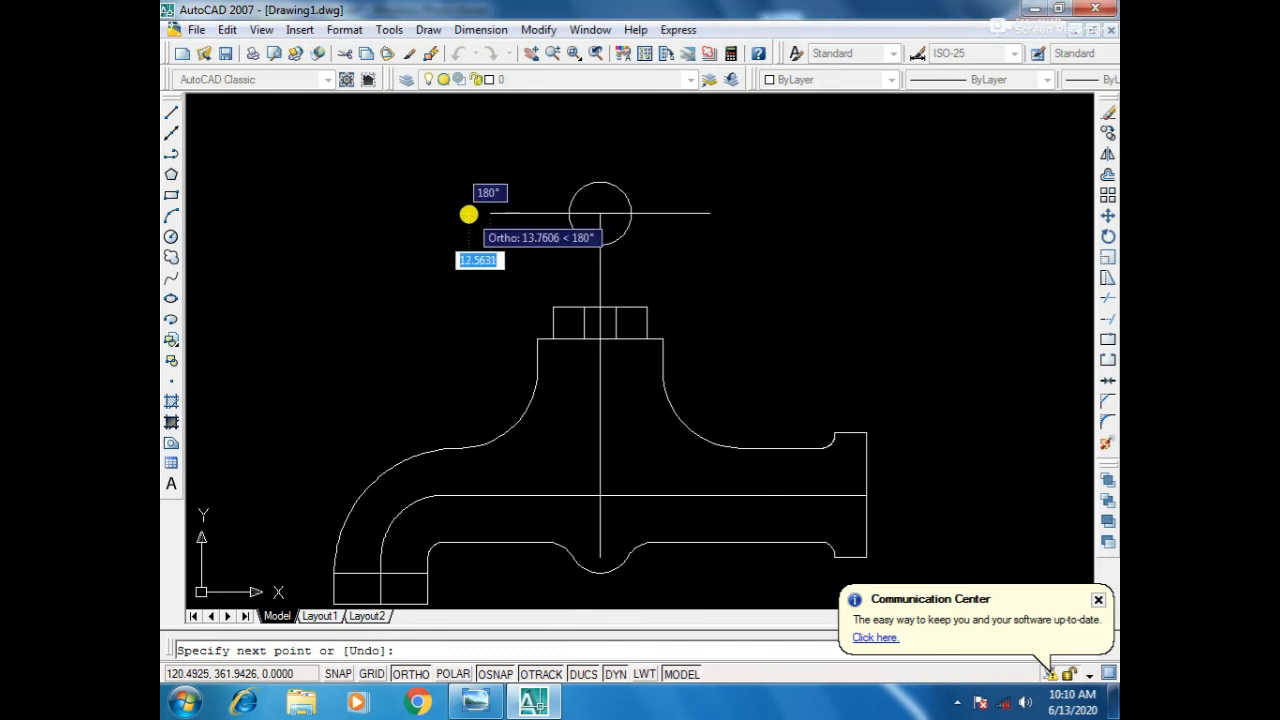
key(Return)
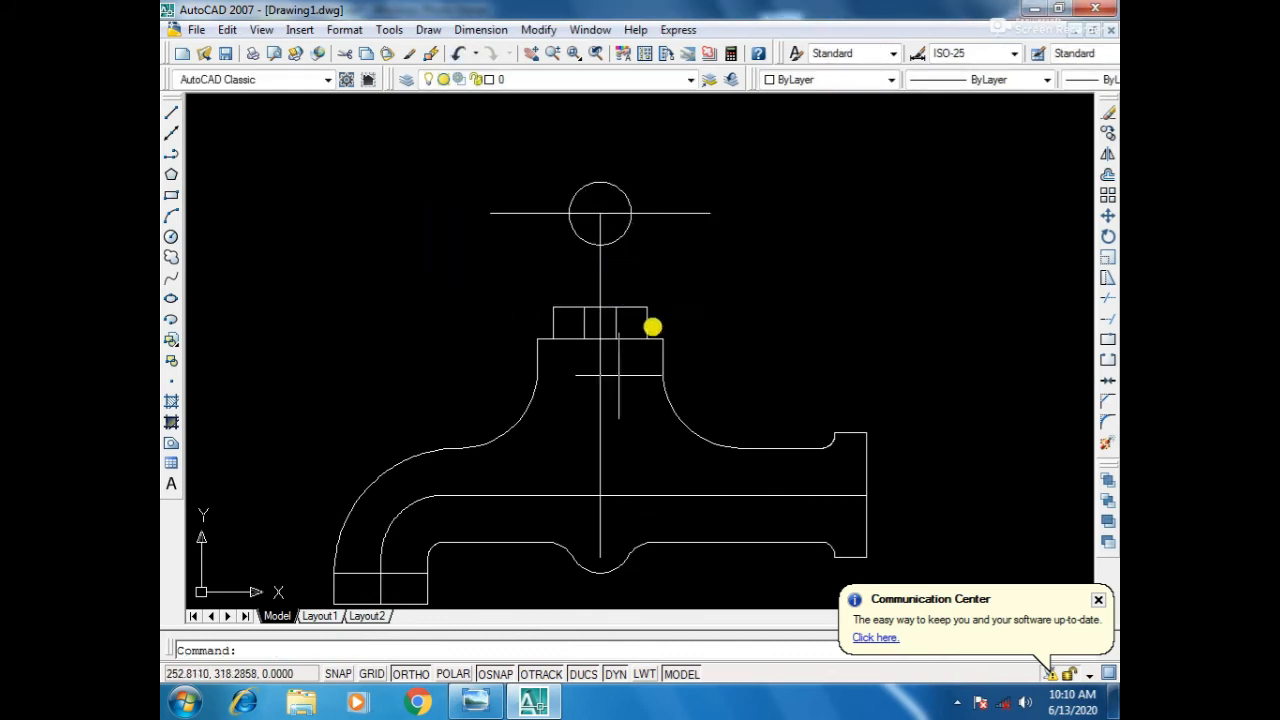
Check the handle's end height in the reference image and draw a 10-unit vertical line upward from the horizontal handle line's right end.
click(476, 700)
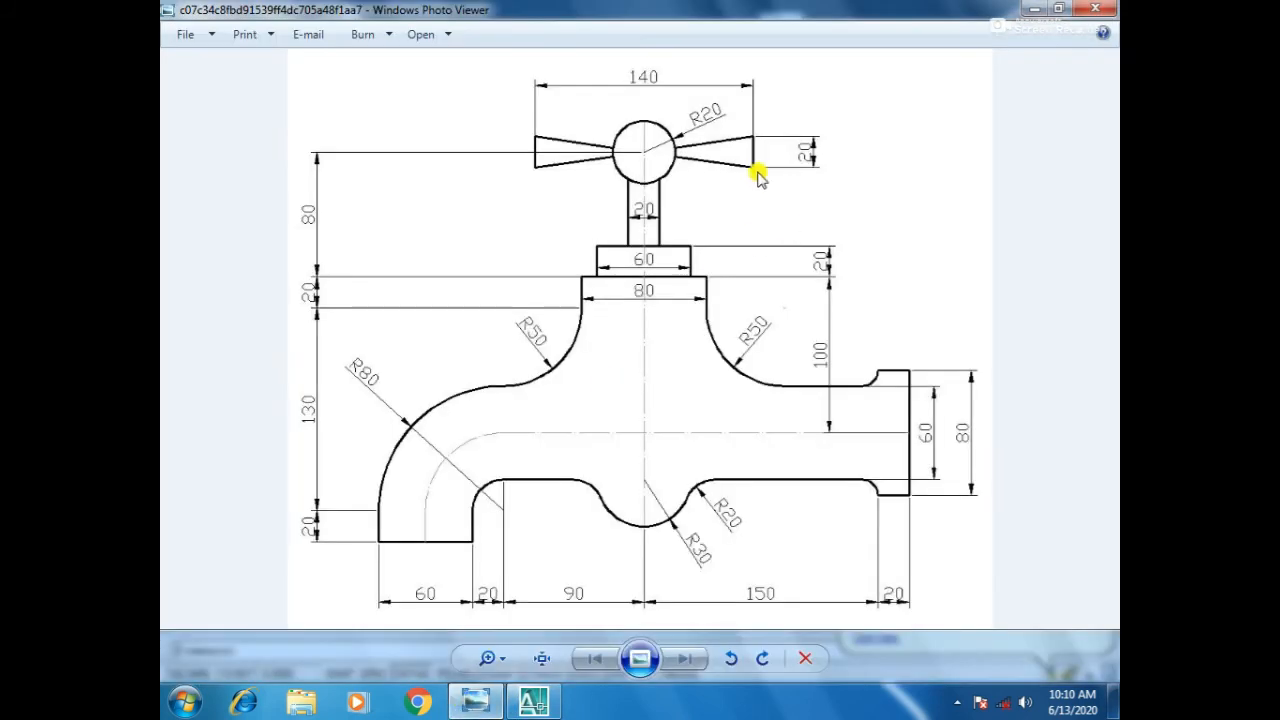
scroll(758, 176, up, 1)
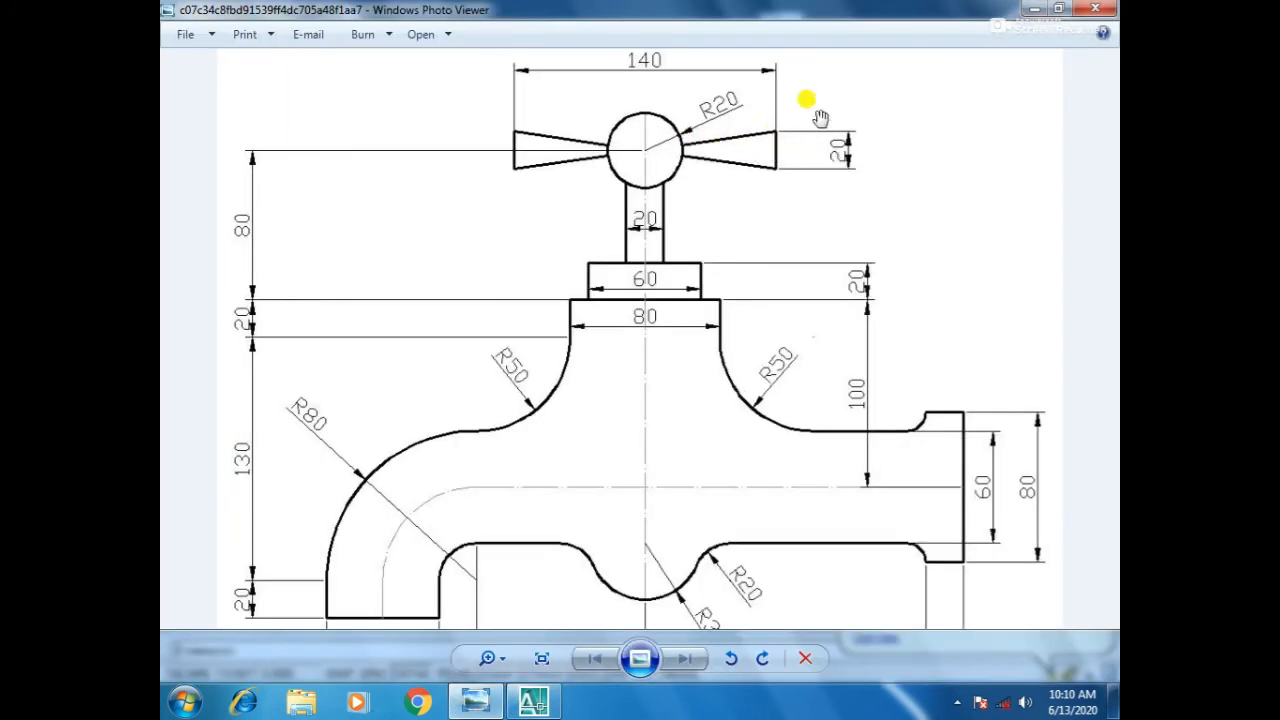
click(522, 703)
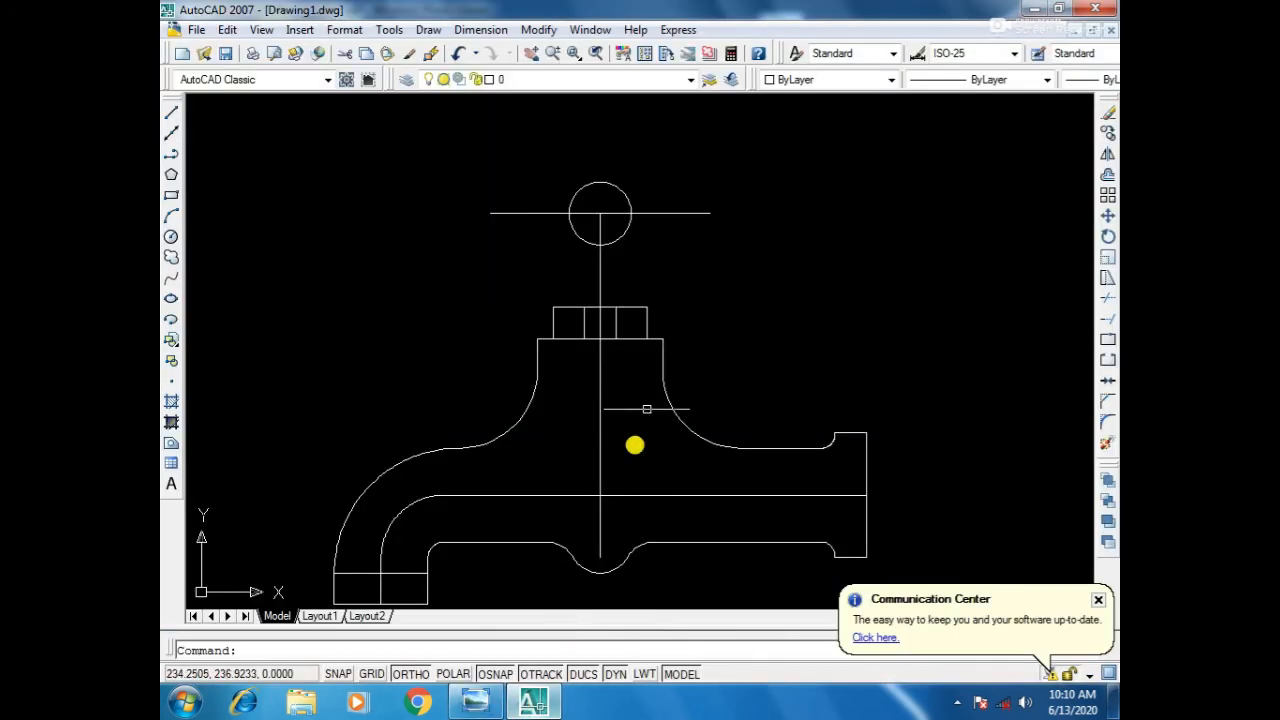
scroll(704, 210, up, 5)
text(l)
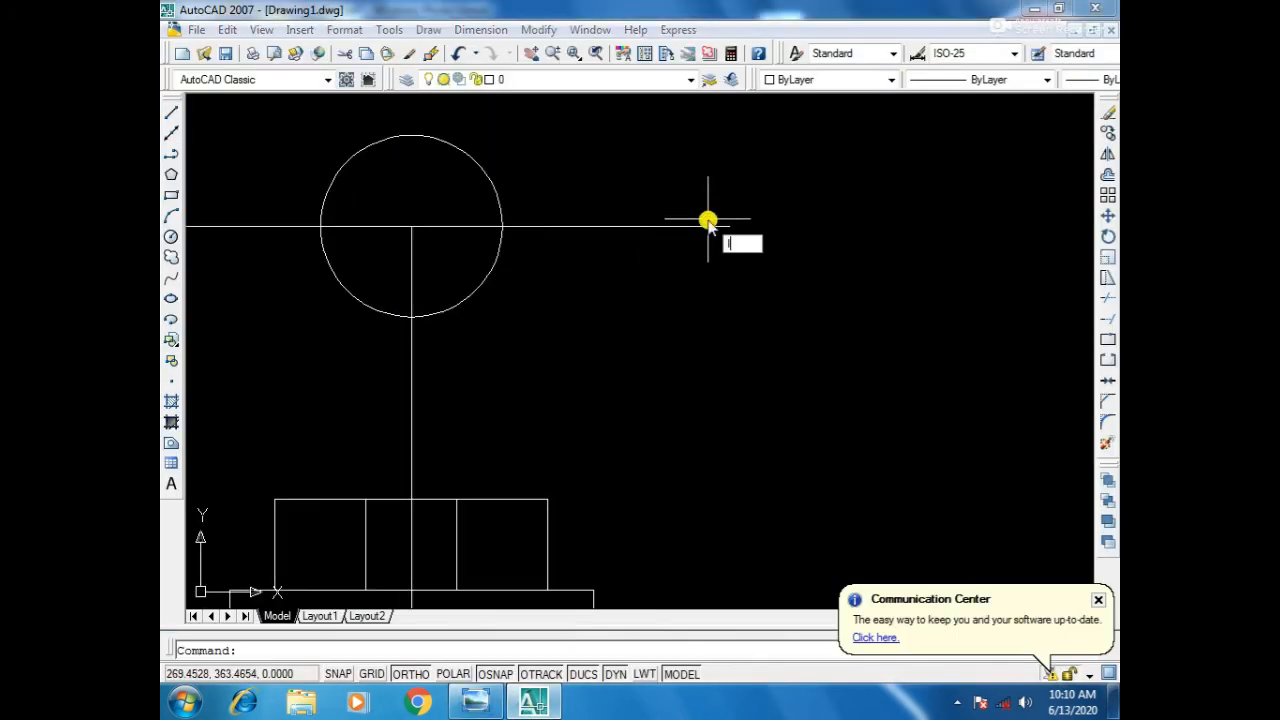
key(Return)
click(728, 227)
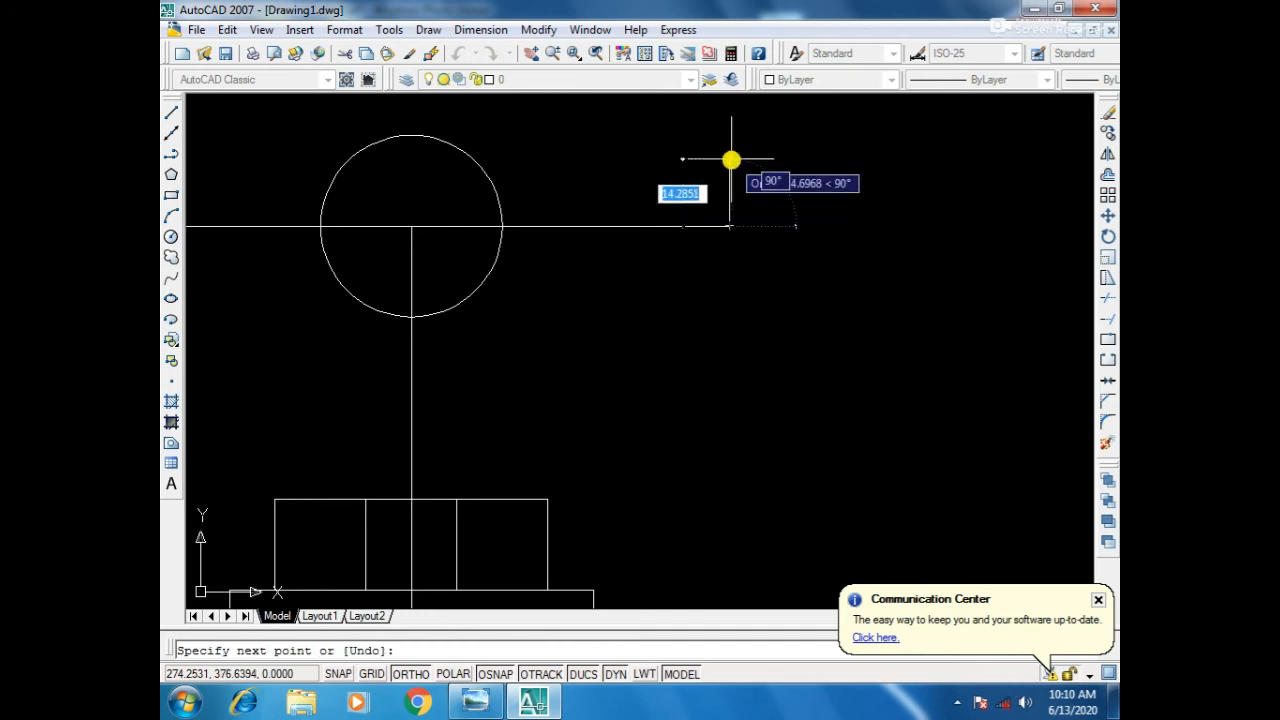
text(10)
key(Return)
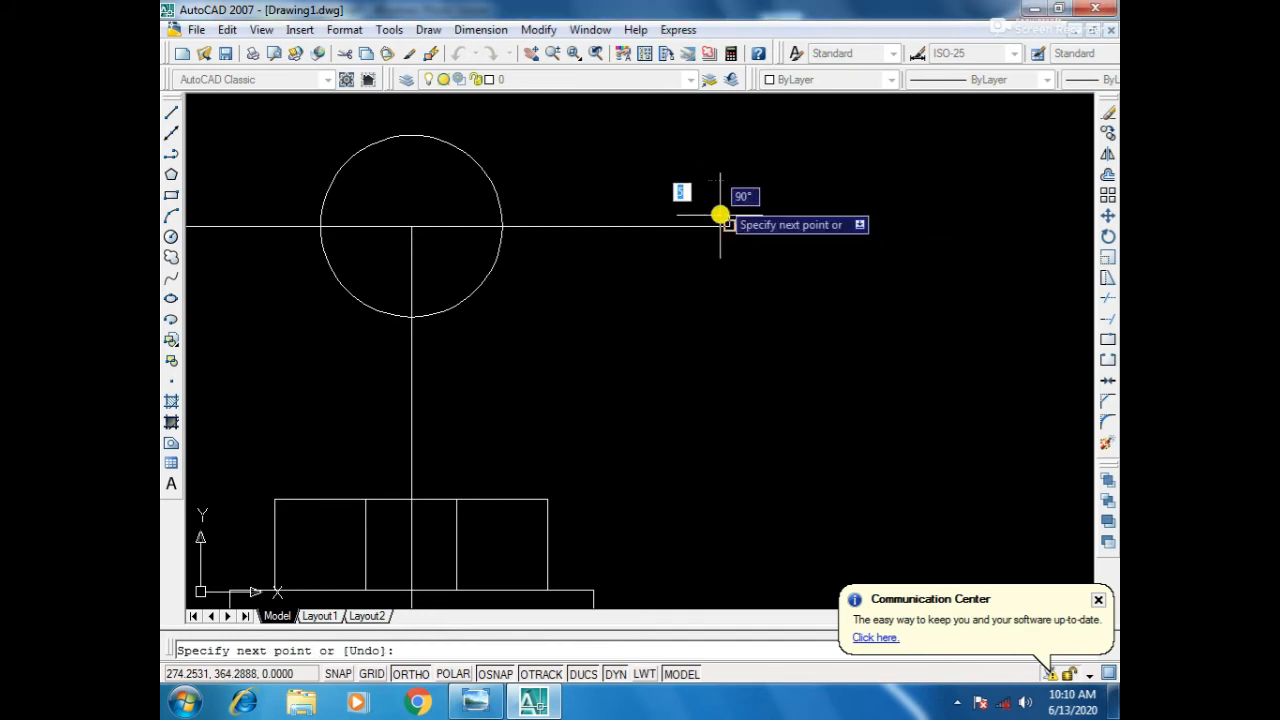
key(Return)
Draw a 10-unit vertical line downward from the right end of the horizontal handle line.
key(Return)
click(729, 226)
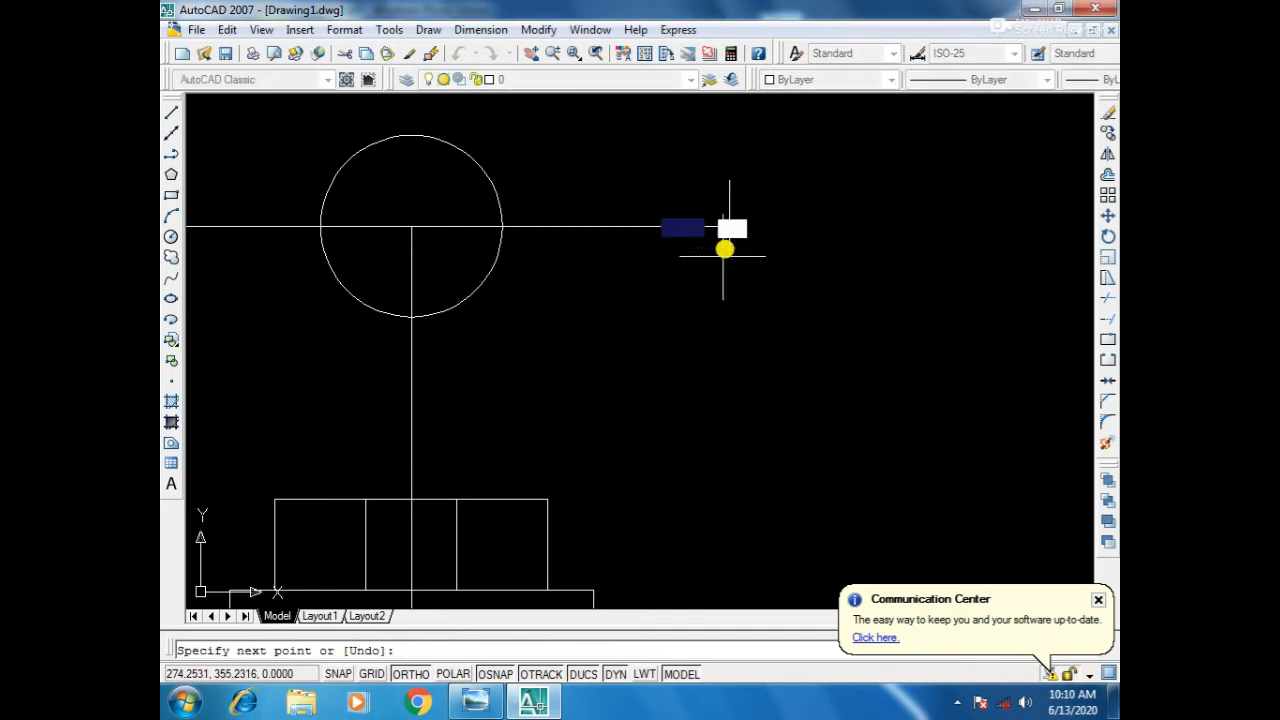
text(10)
key(Return)
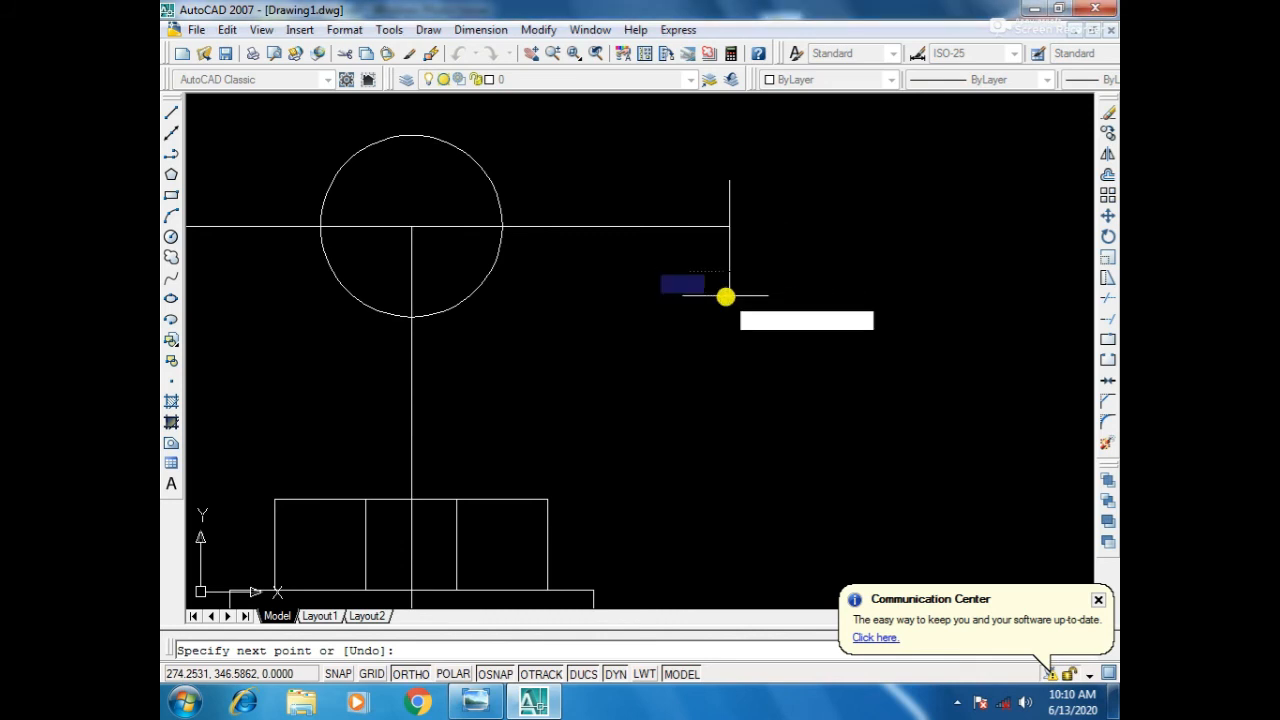
key(Return)
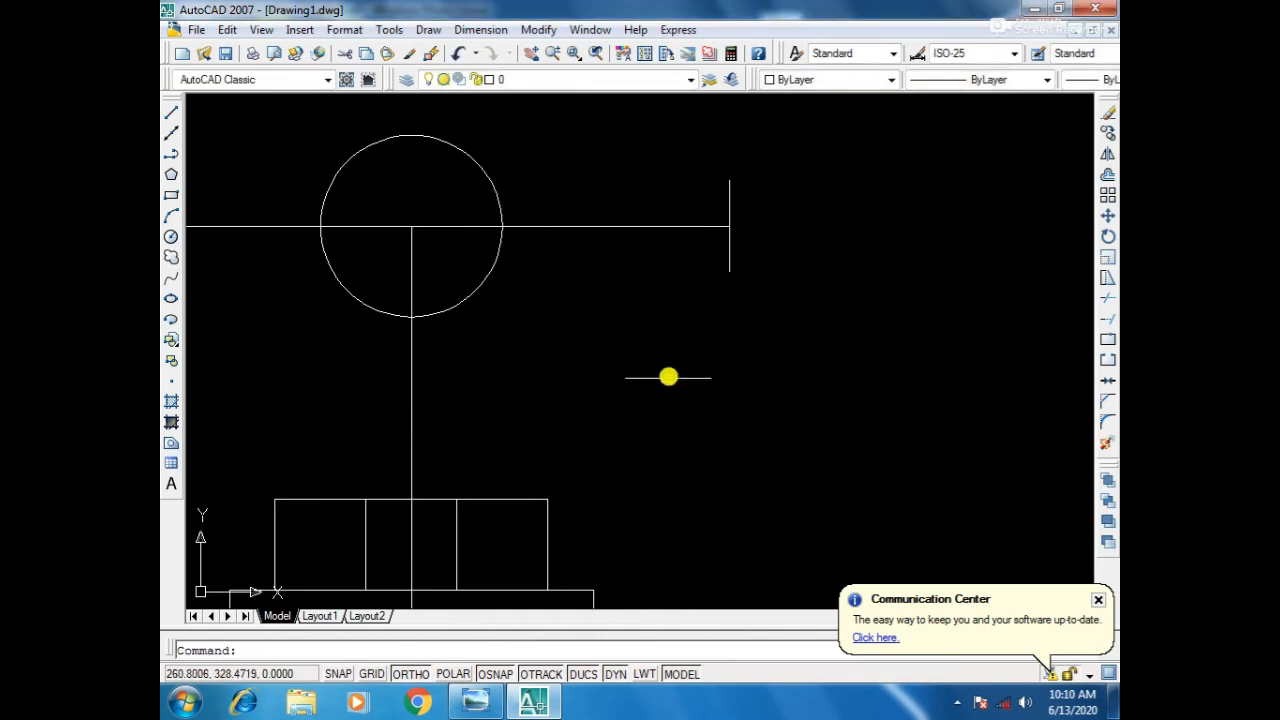
scroll(668, 374, down, 3)
middle_drag(514, 394, 643, 383)
scroll(589, 341, up, 5)
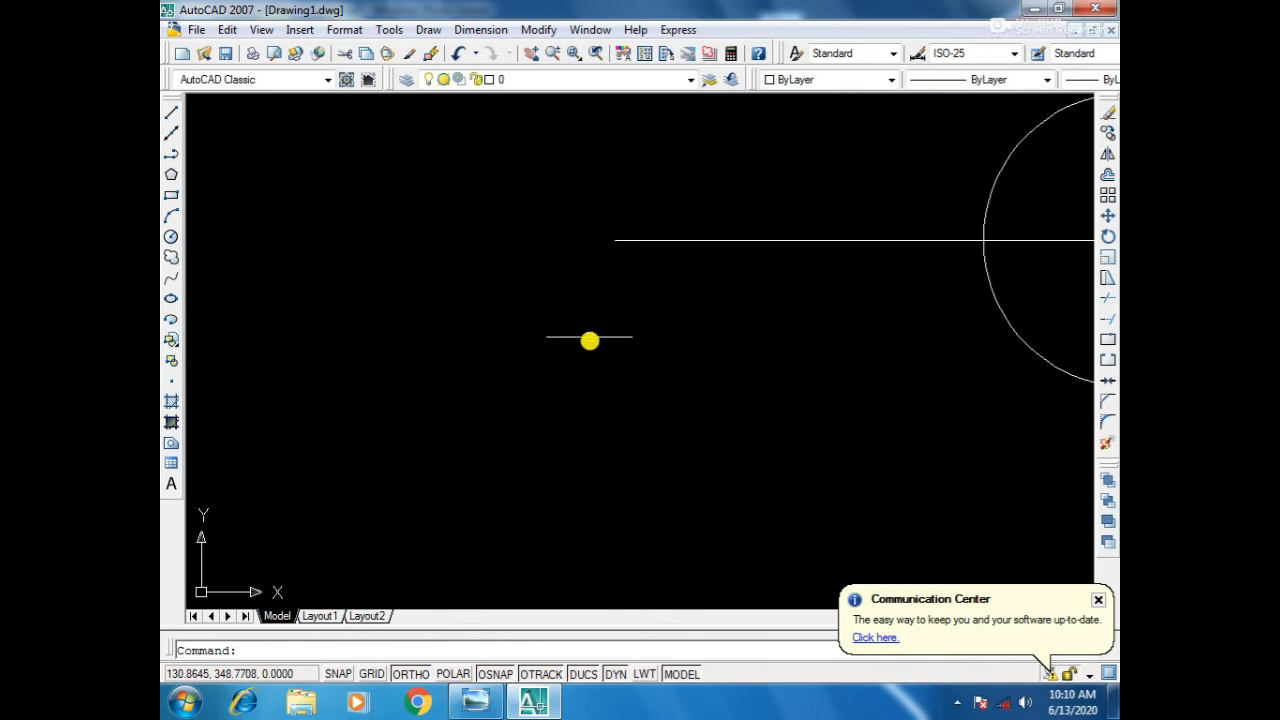
key(Return)
click(615, 240)
key(Return)
key(Return)
key(Return)
click(611, 242)
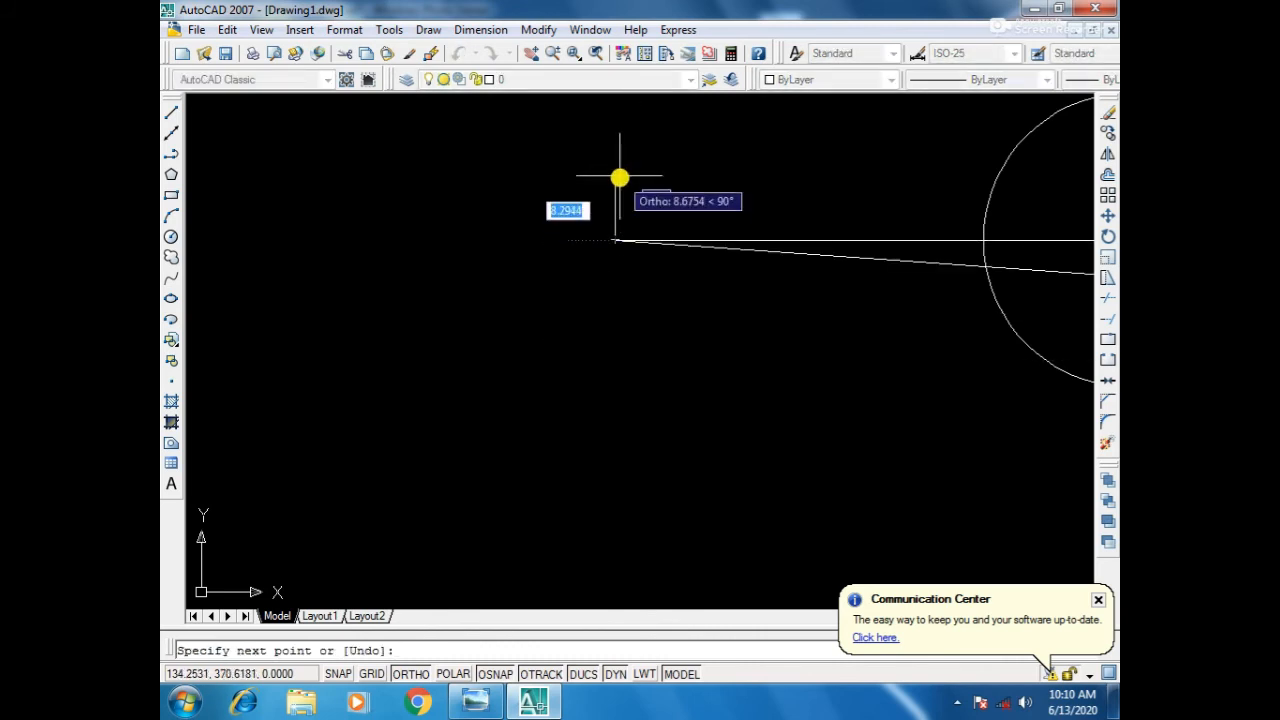
key(Return)
key(ctrl+z)
Draw a 10-unit vertical line upward from the left end of the horizontal handle line.
text(l)
key(Return)
click(615, 240)
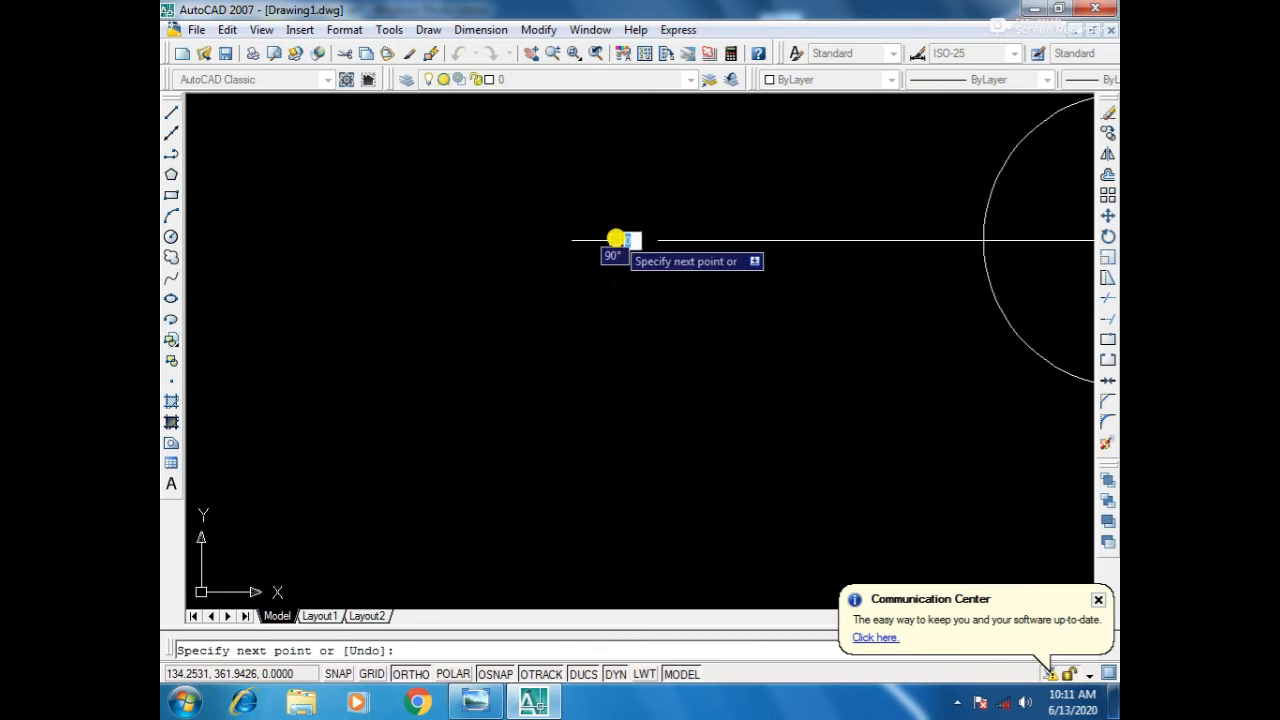
text(10)
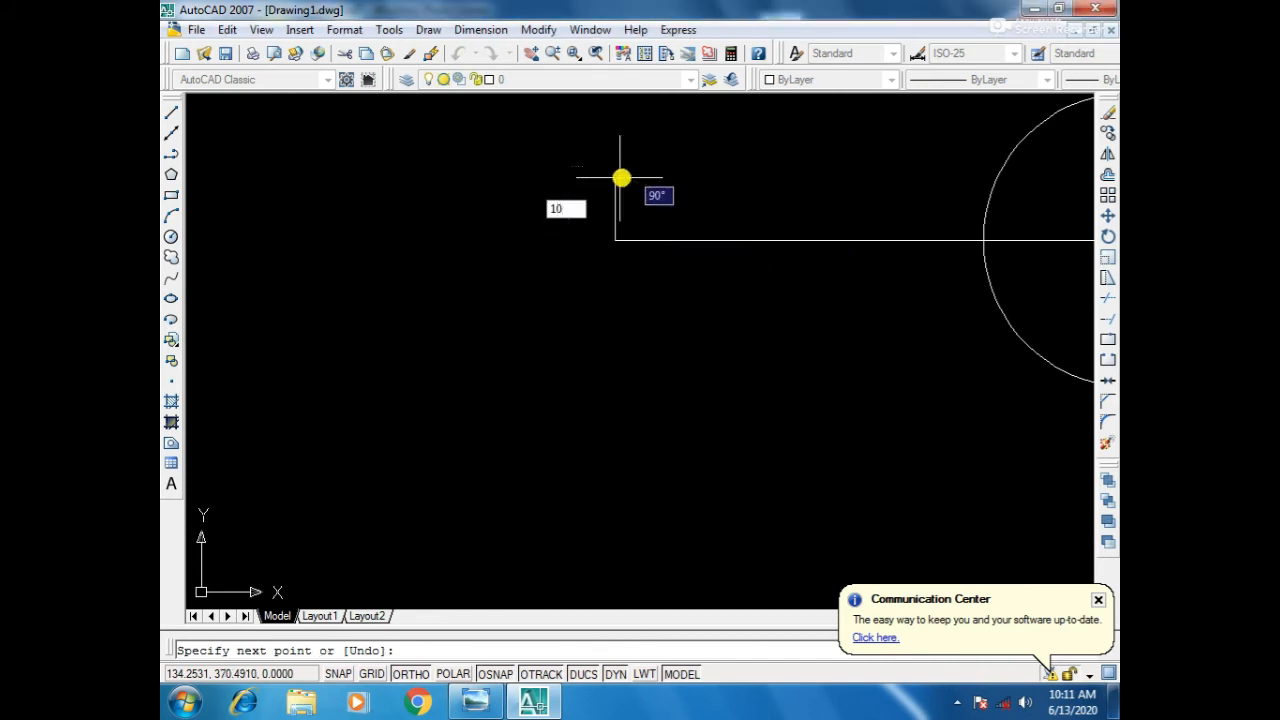
key(Return)
key(Return)
Draw a 10-unit vertical line downward from the left end of the horizontal handle line.
key(Return)
click(615, 242)
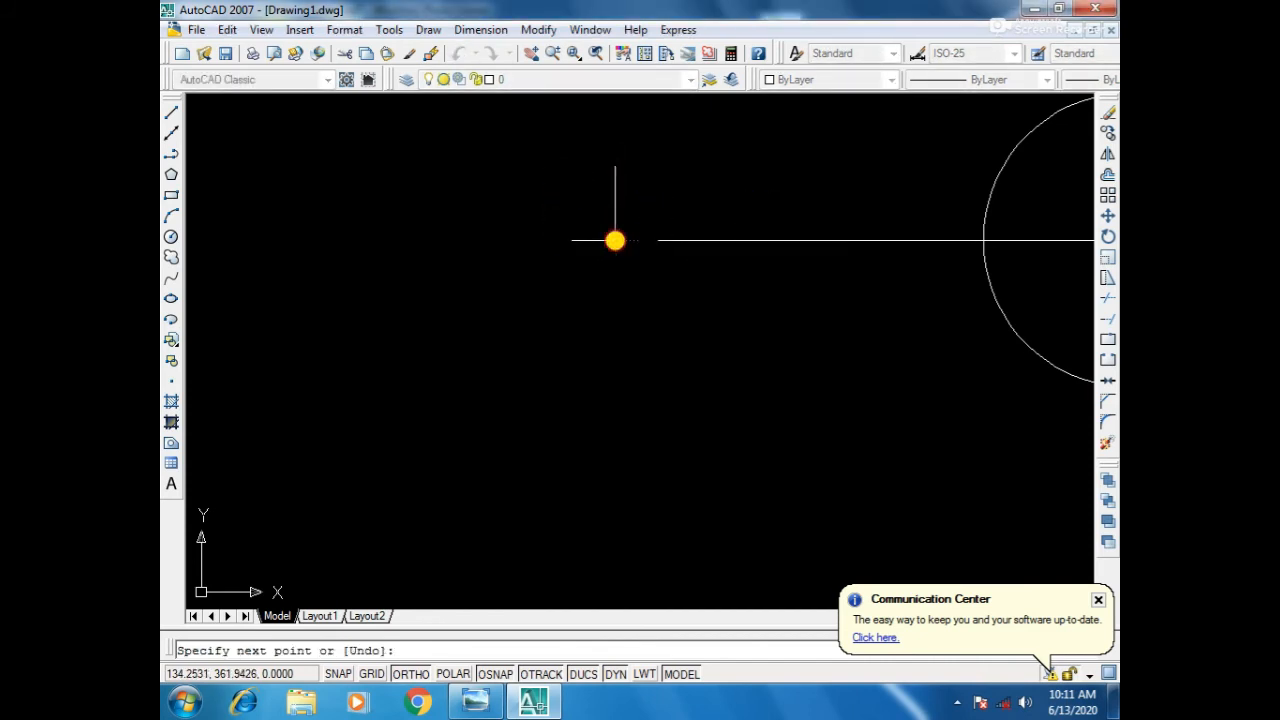
text(10)
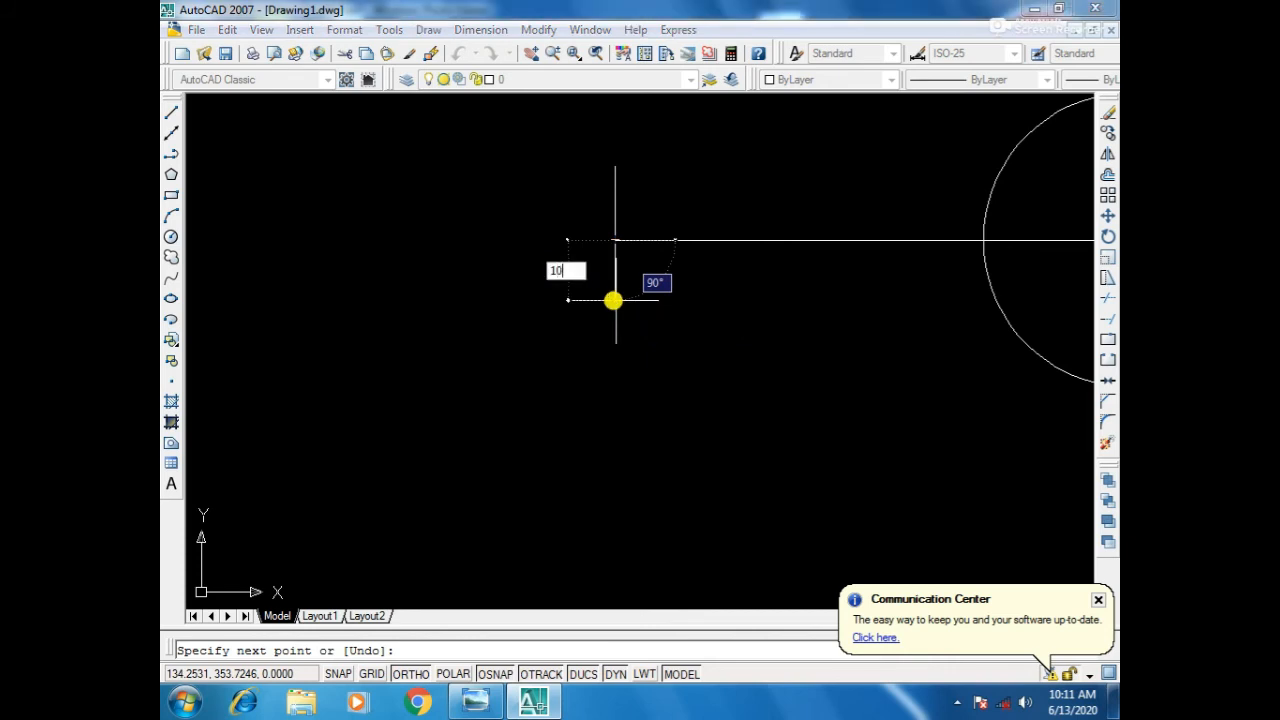
key(Return)
key(Return)
Check the handle's taper in the reference image and, with Ortho off, draw a line from the left end's upper tip perpendicular to the knob circle.
scroll(549, 337, down, 5)
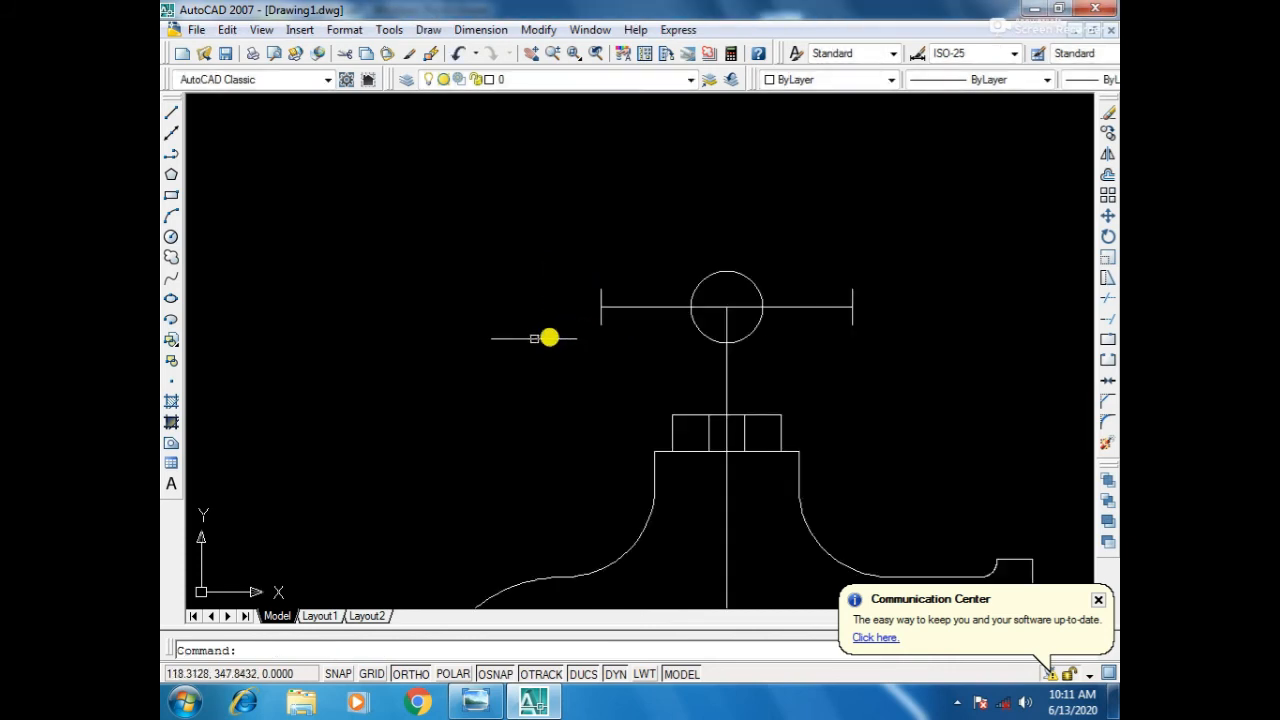
middle_drag(590, 418, 472, 397)
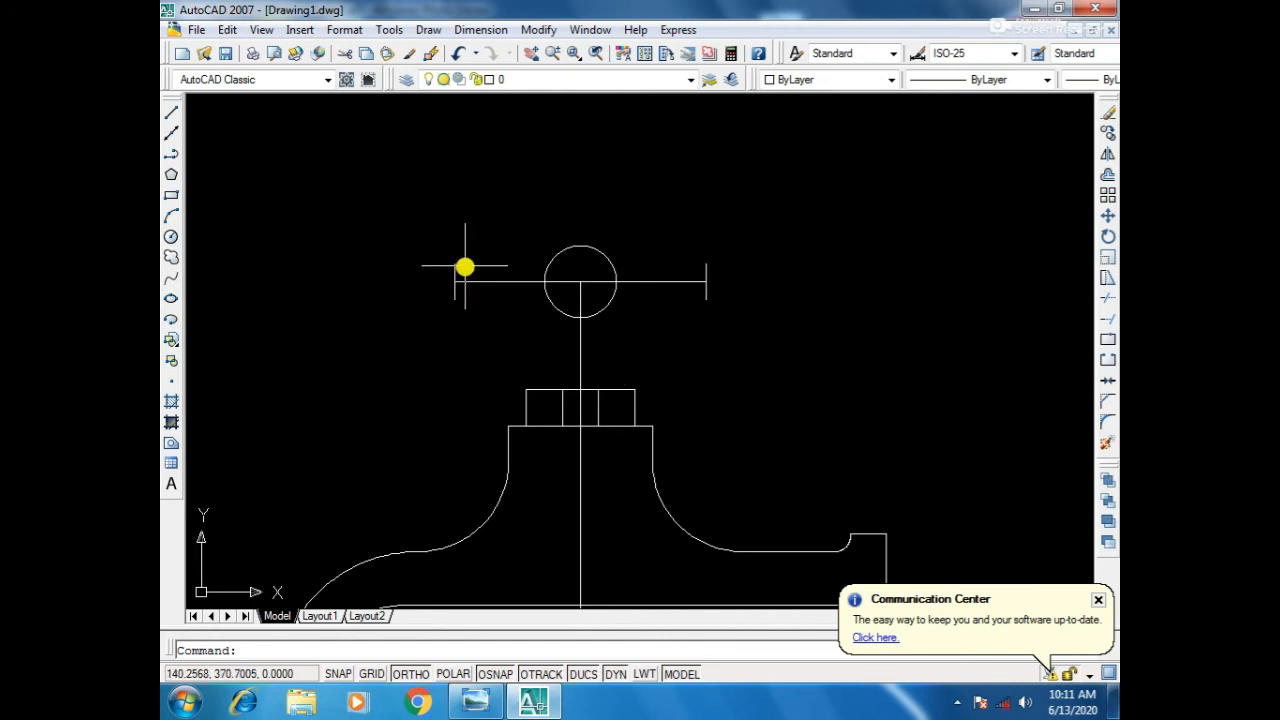
click(475, 701)
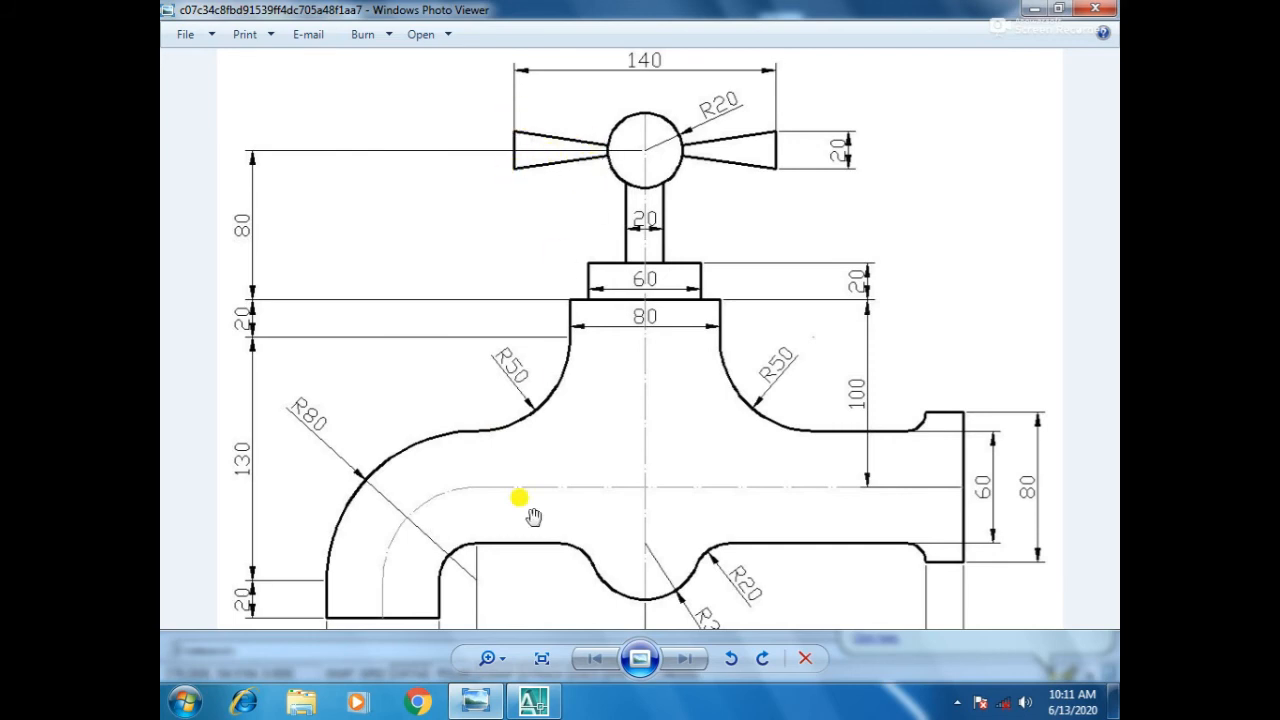
click(530, 702)
scroll(531, 345, up, 5)
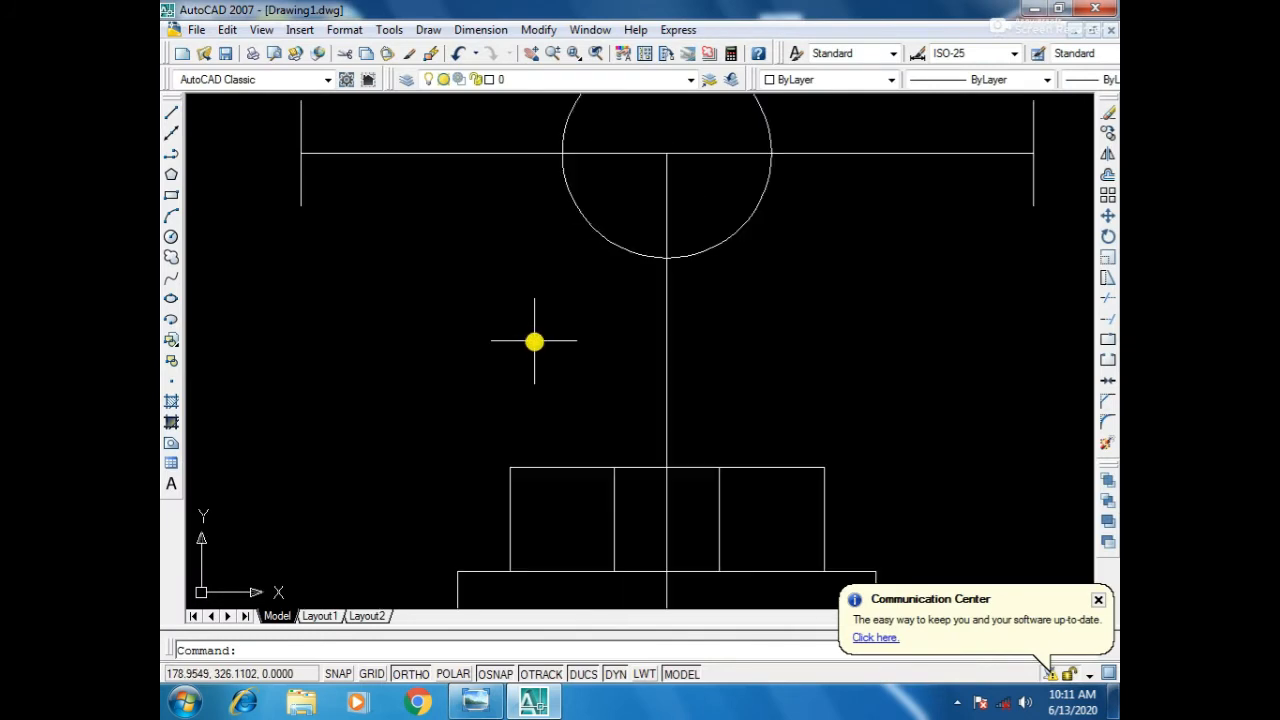
text(l)
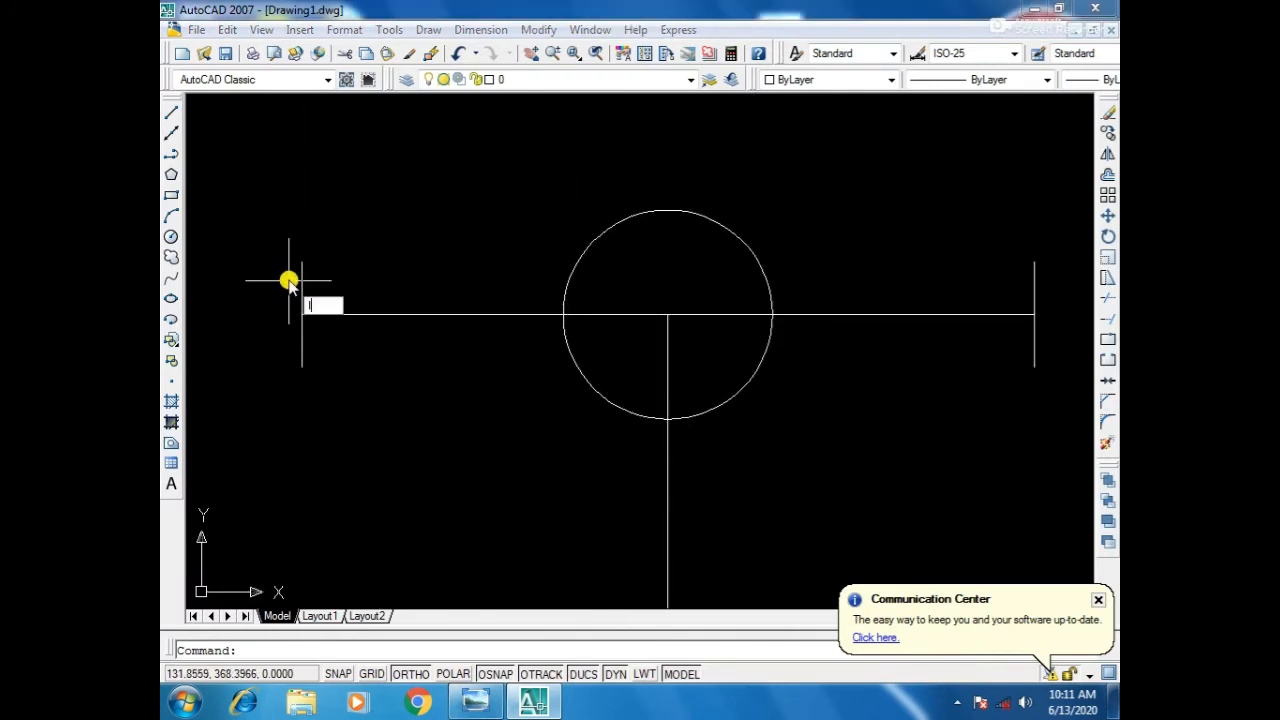
key(Return)
click(302, 263)
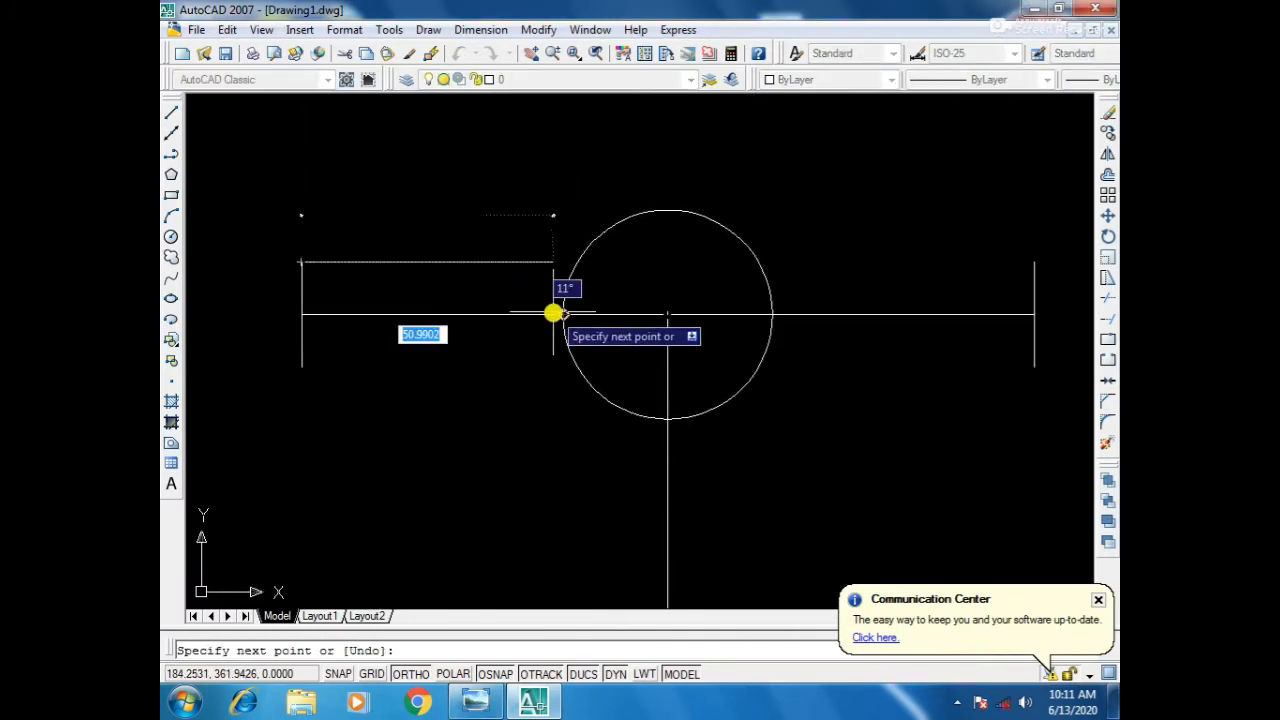
key(F8)
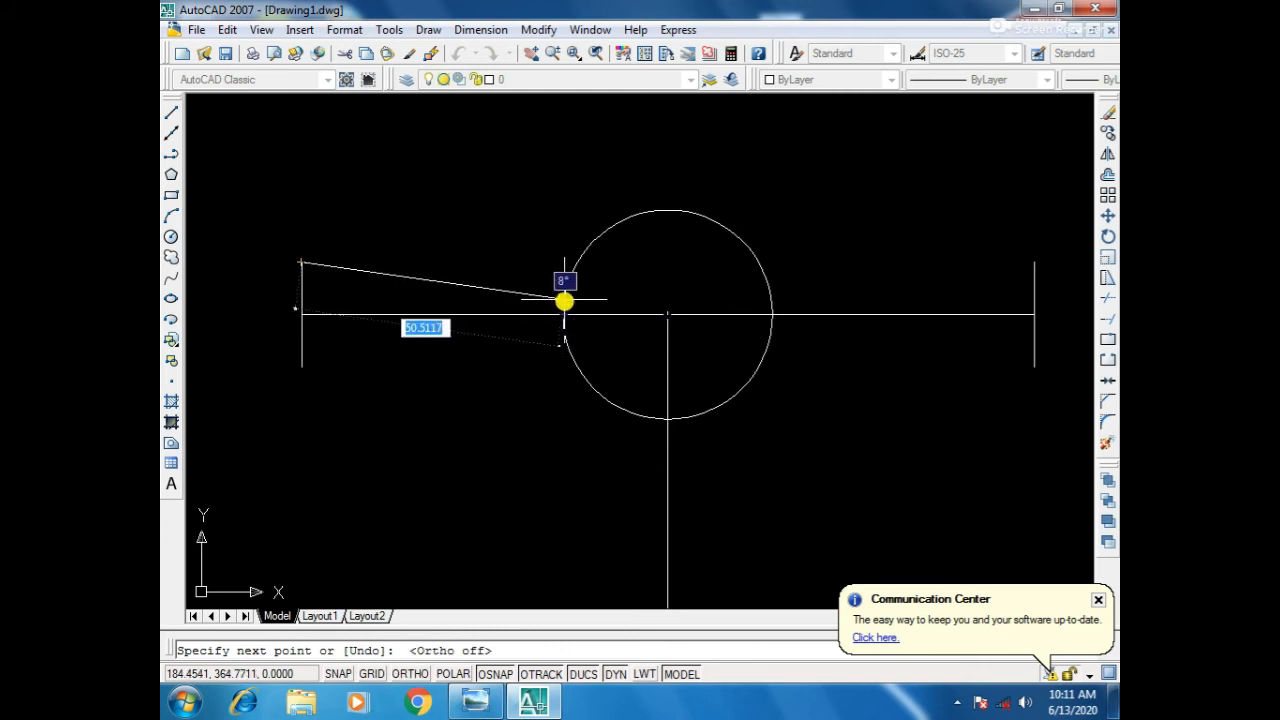
scroll(566, 300, up, 5)
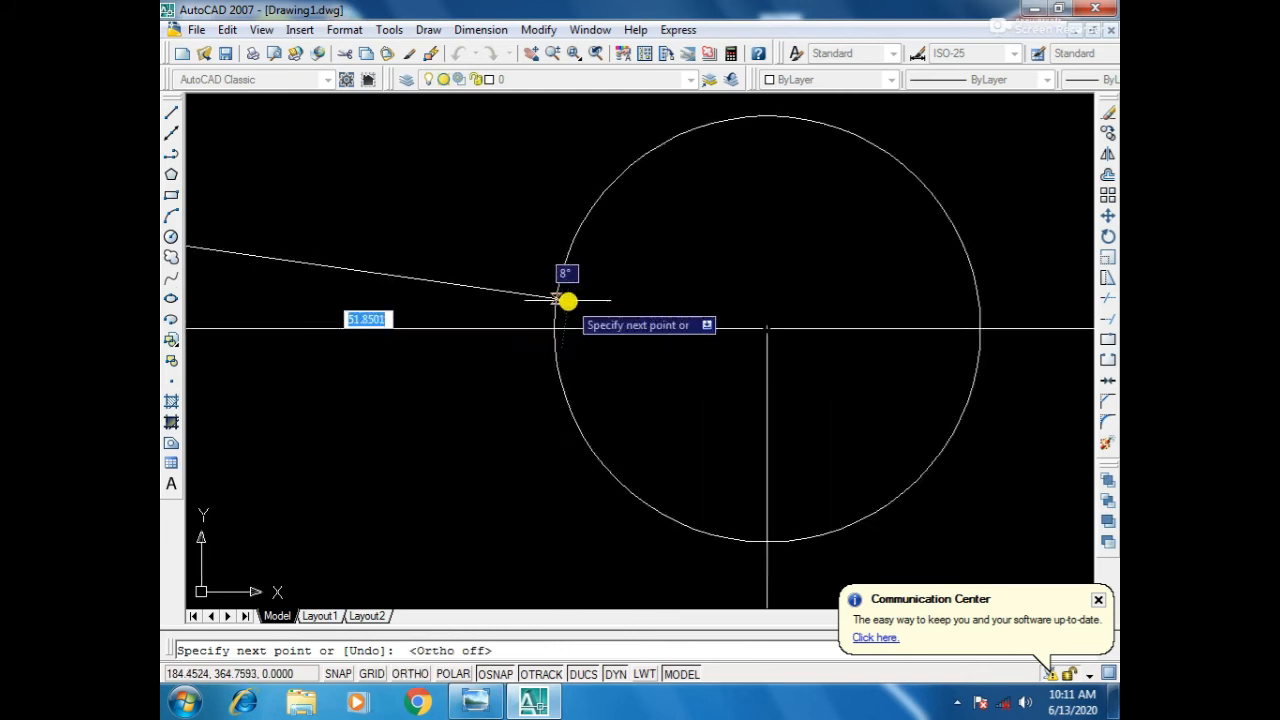
click(551, 302)
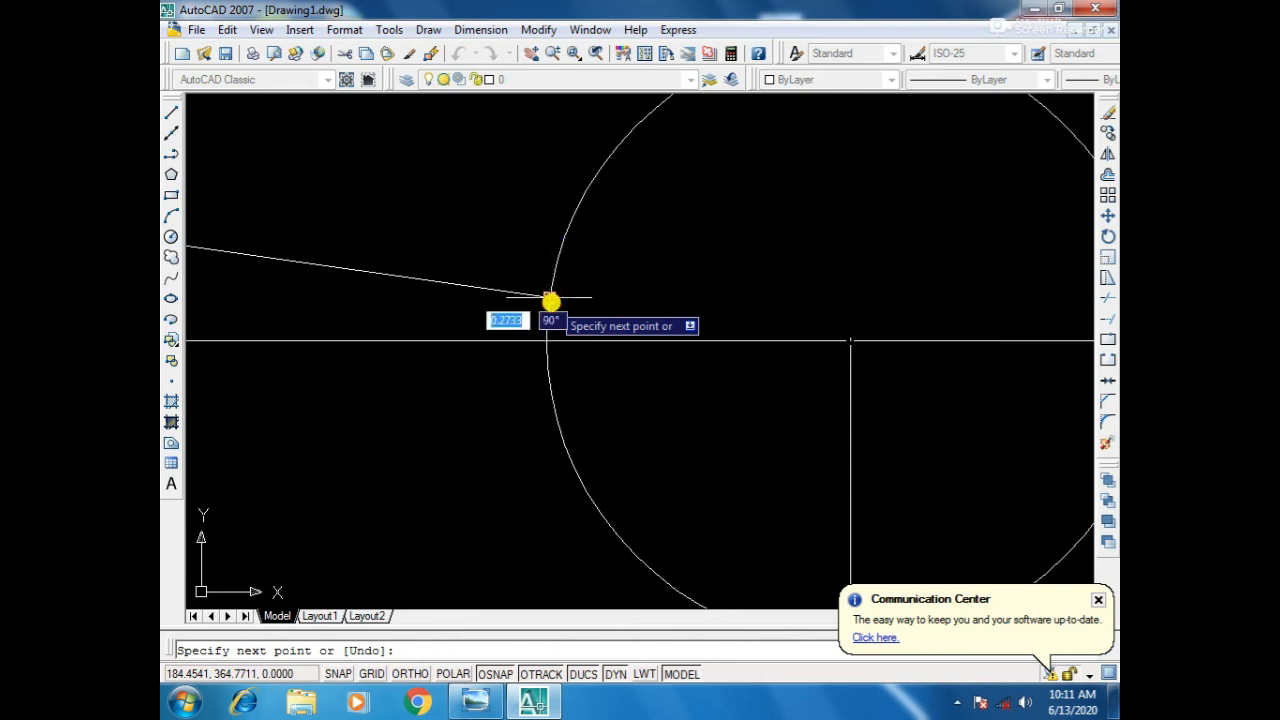
key(Return)
Draw a slanted line about 51 units long from the left handle end's lower tip, ending perpendicular on the knob circle.
scroll(560, 330, down, 5)
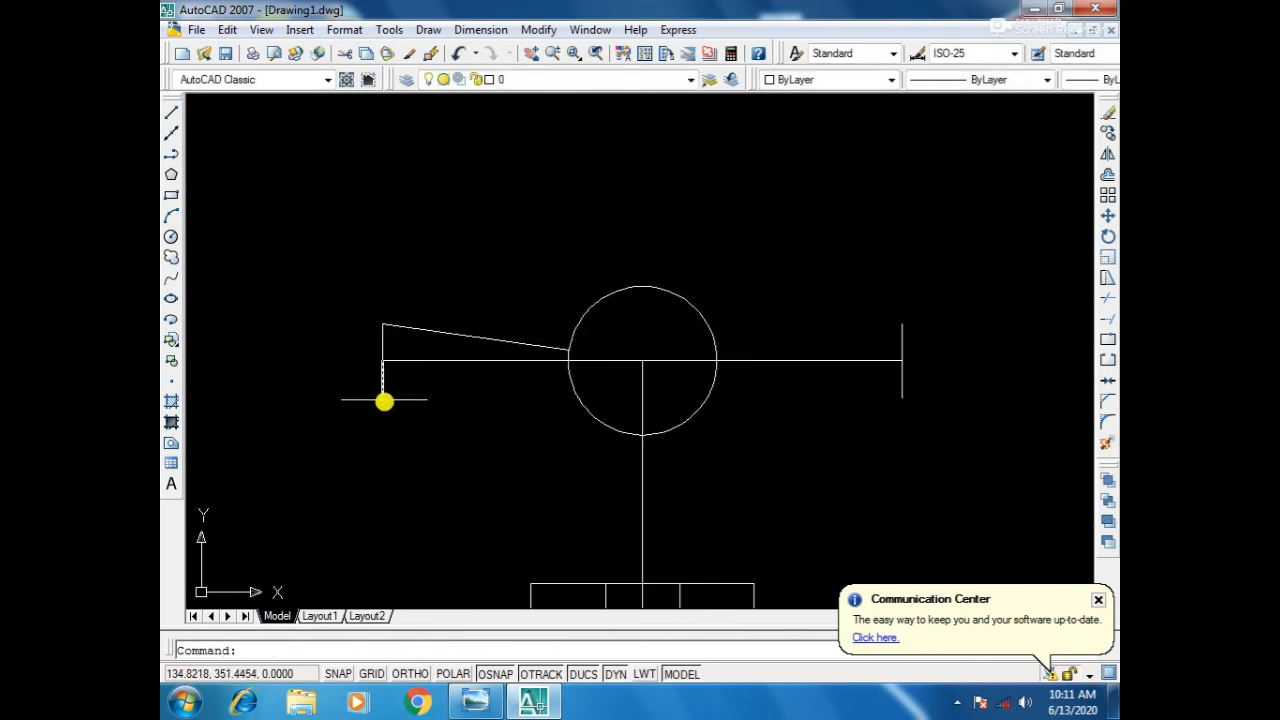
key(Return)
click(384, 398)
scroll(513, 380, up, 4)
scroll(513, 380, up, 1)
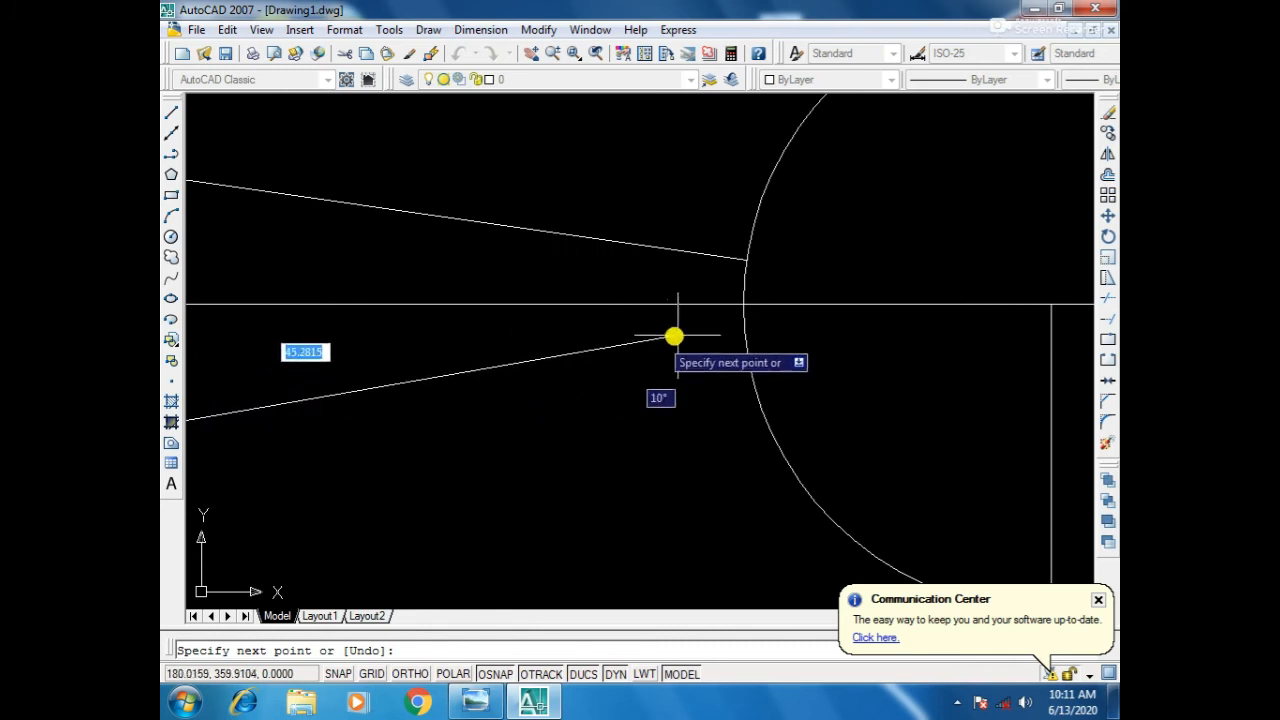
click(746, 344)
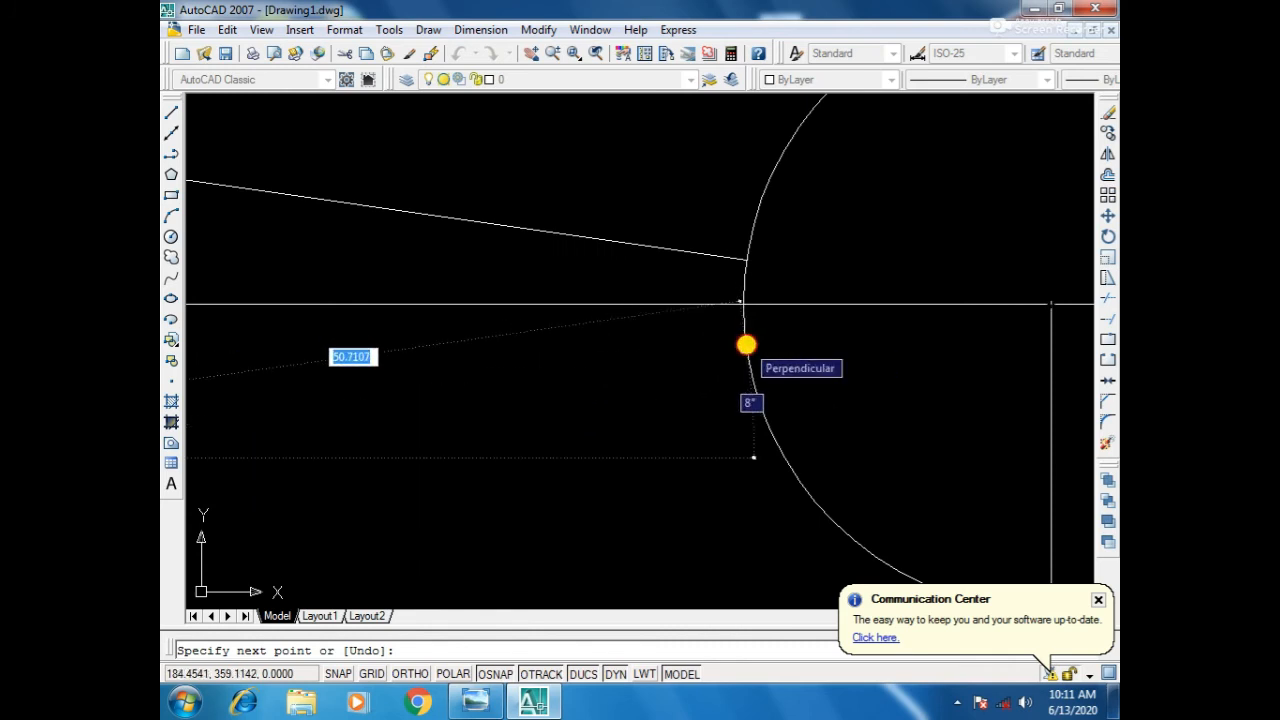
key(Return)
Draw a slanted line from the lower tip of the right handle end, ending perpendicular on the knob circle.
scroll(746, 344, down, 4)
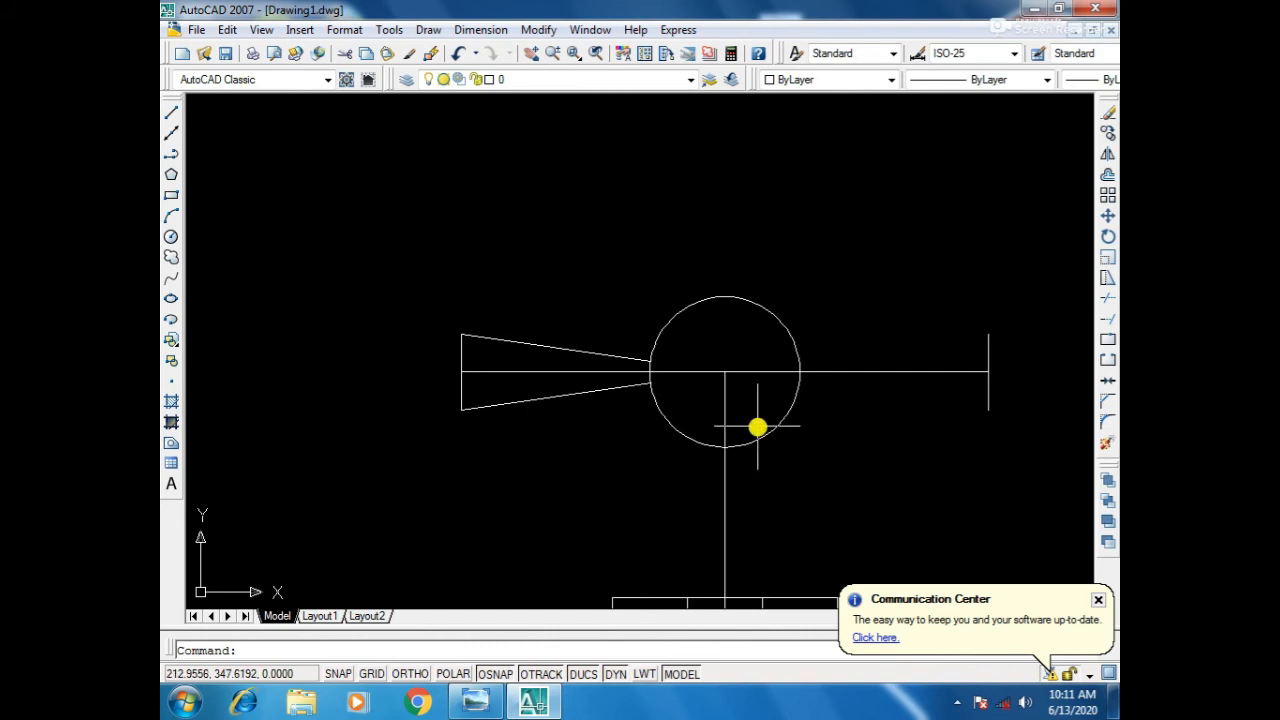
middle_drag(757, 428, 611, 417)
scroll(776, 391, up, 2)
key(Return)
click(876, 421)
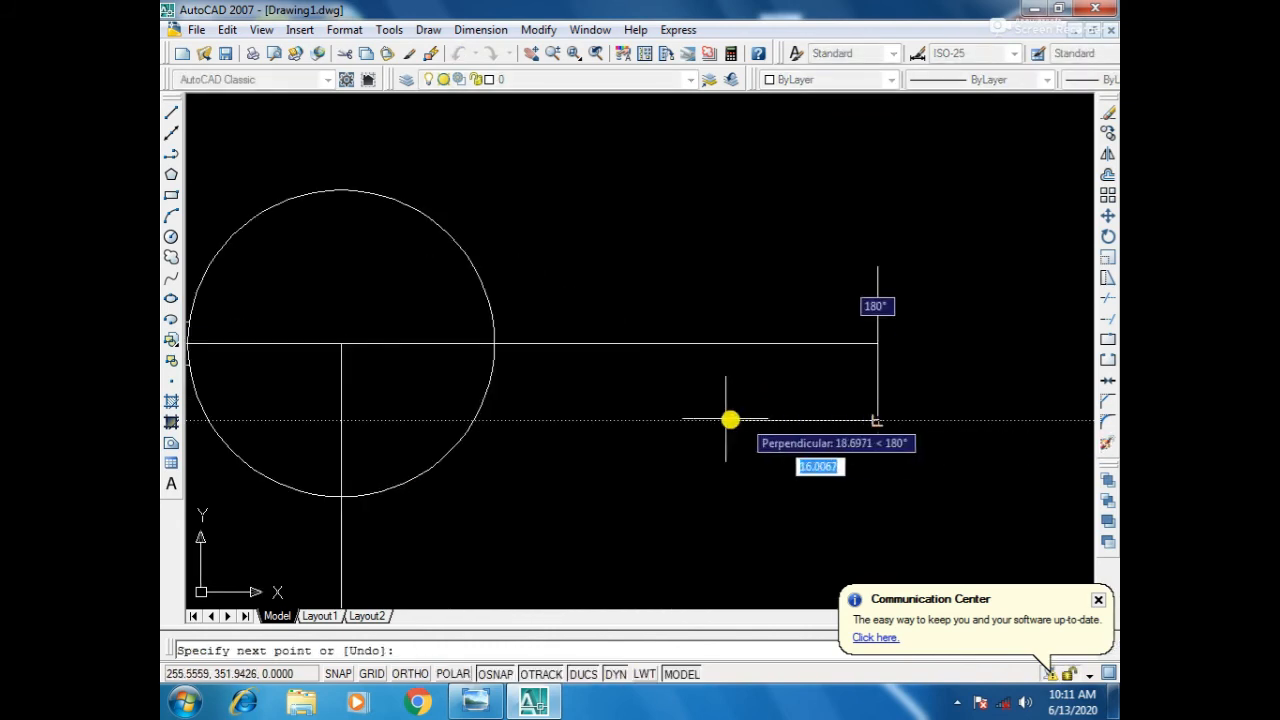
click(490, 369)
key(Return)
Draw a slanted line from the upper tip of the right handle end, ending perpendicular on the knob circle.
key(Return)
click(876, 266)
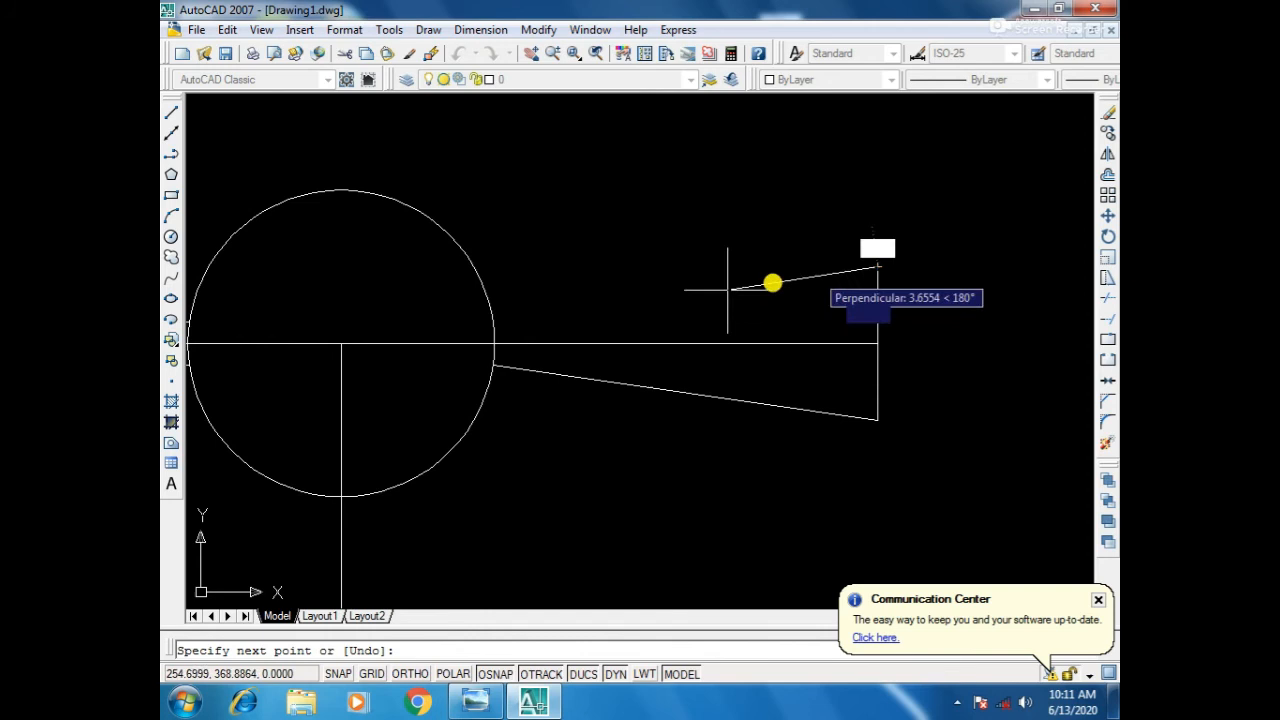
click(492, 325)
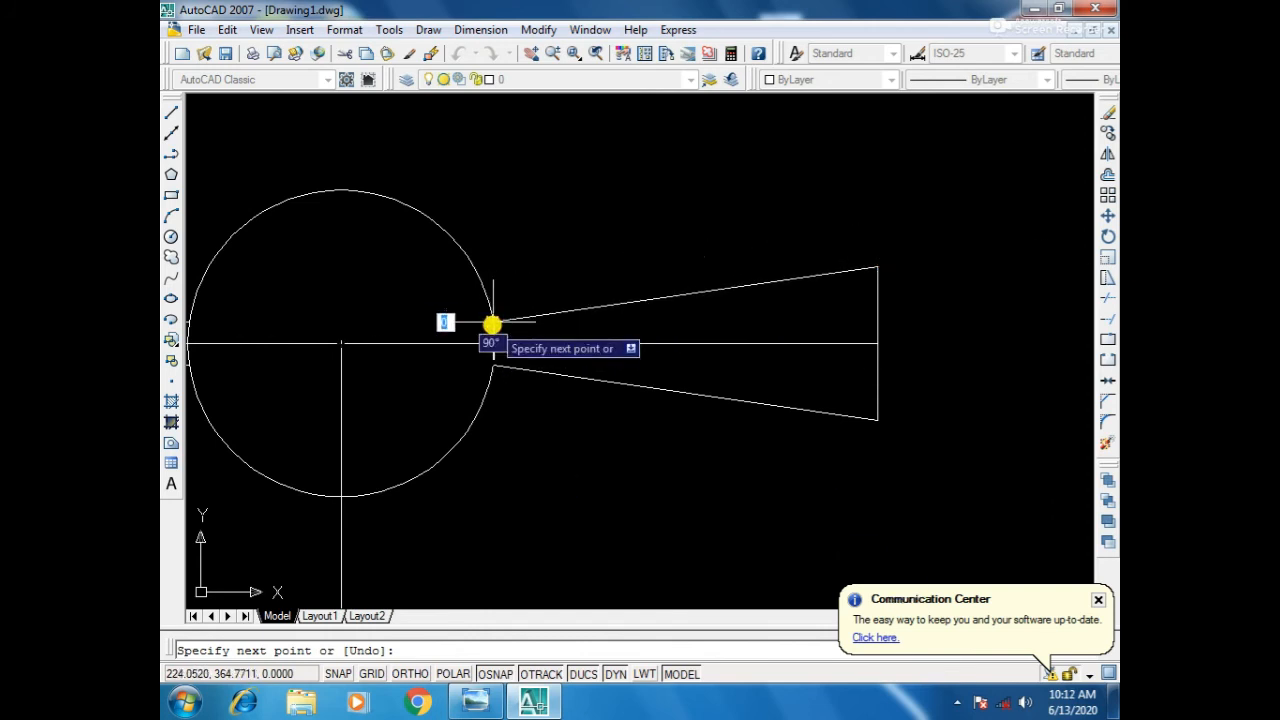
key(Return)
Review the whole tap outline and check the stem's width in the reference image.
scroll(617, 377, down, 5)
middle_drag(481, 408, 591, 357)
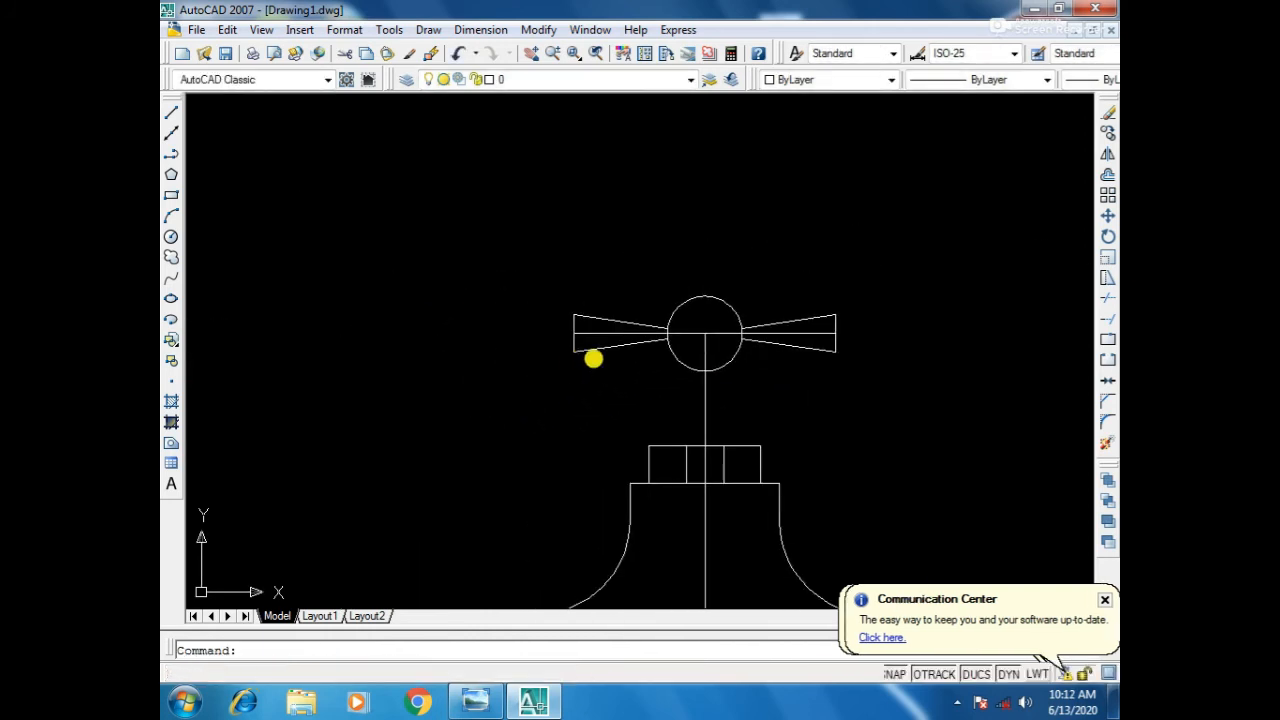
scroll(700, 337, down, 2)
scroll(607, 414, down, 1)
middle_drag(607, 414, 549, 329)
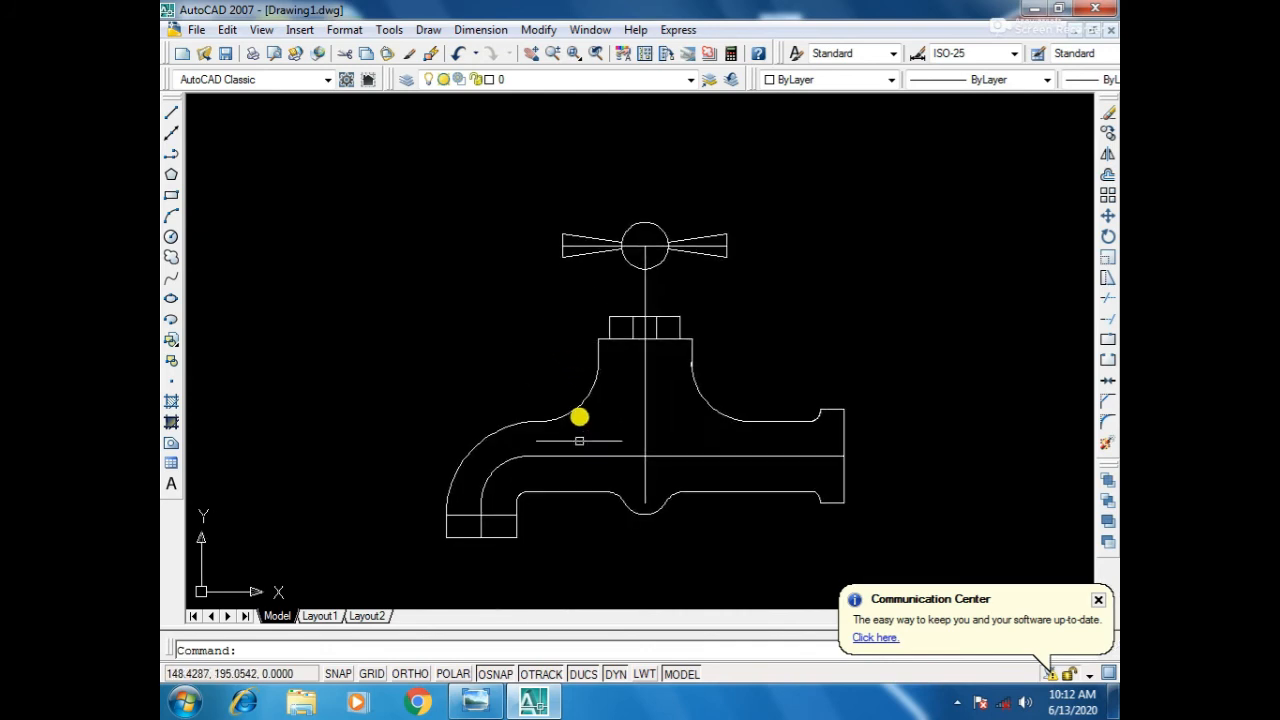
click(486, 703)
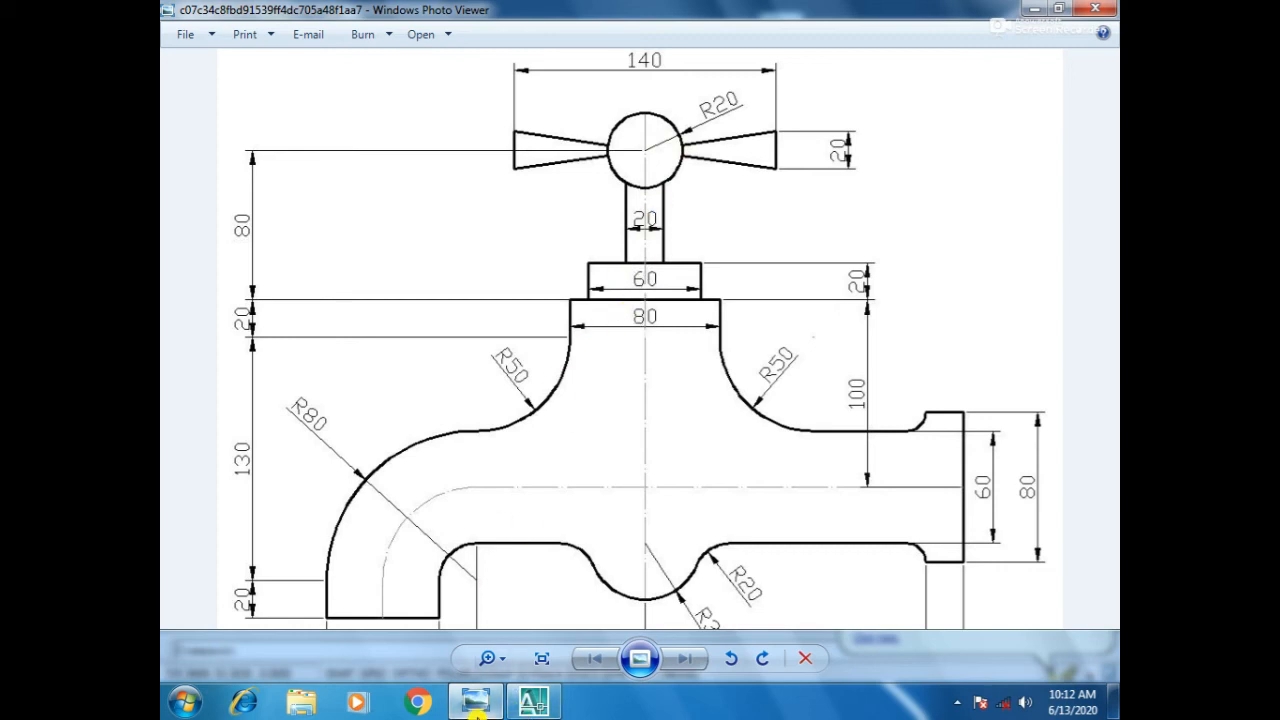
click(476, 704)
Offset the vertical centre line between the knob and the collar by 10 units to both sides to form the stem.
scroll(607, 343, up, 5)
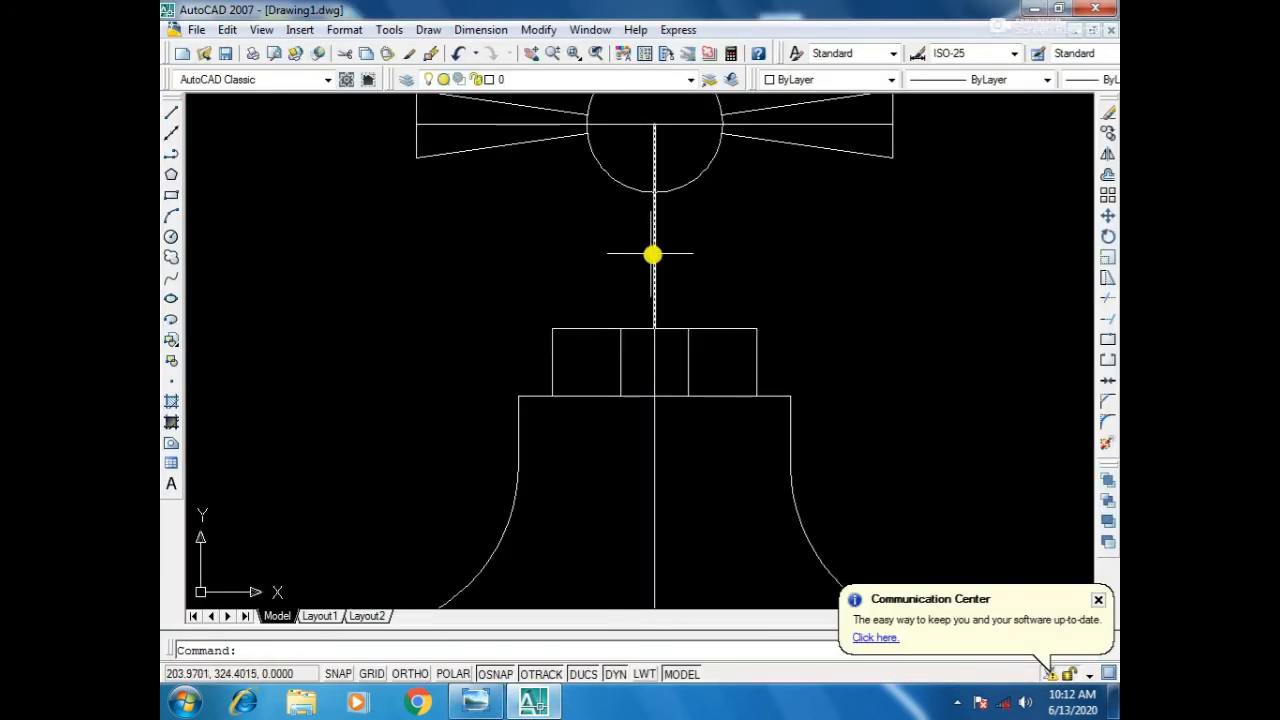
text(o)
key(Return)
text(1)
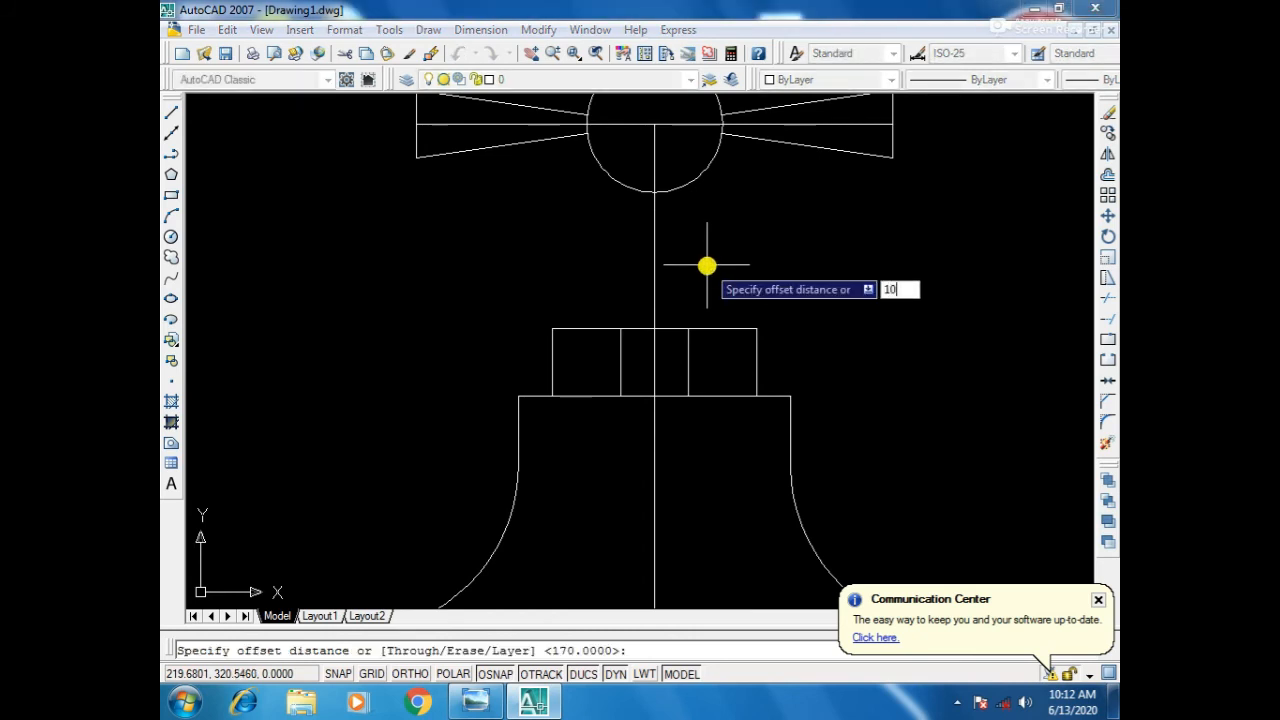
text(0)
key(Return)
click(655, 266)
click(724, 278)
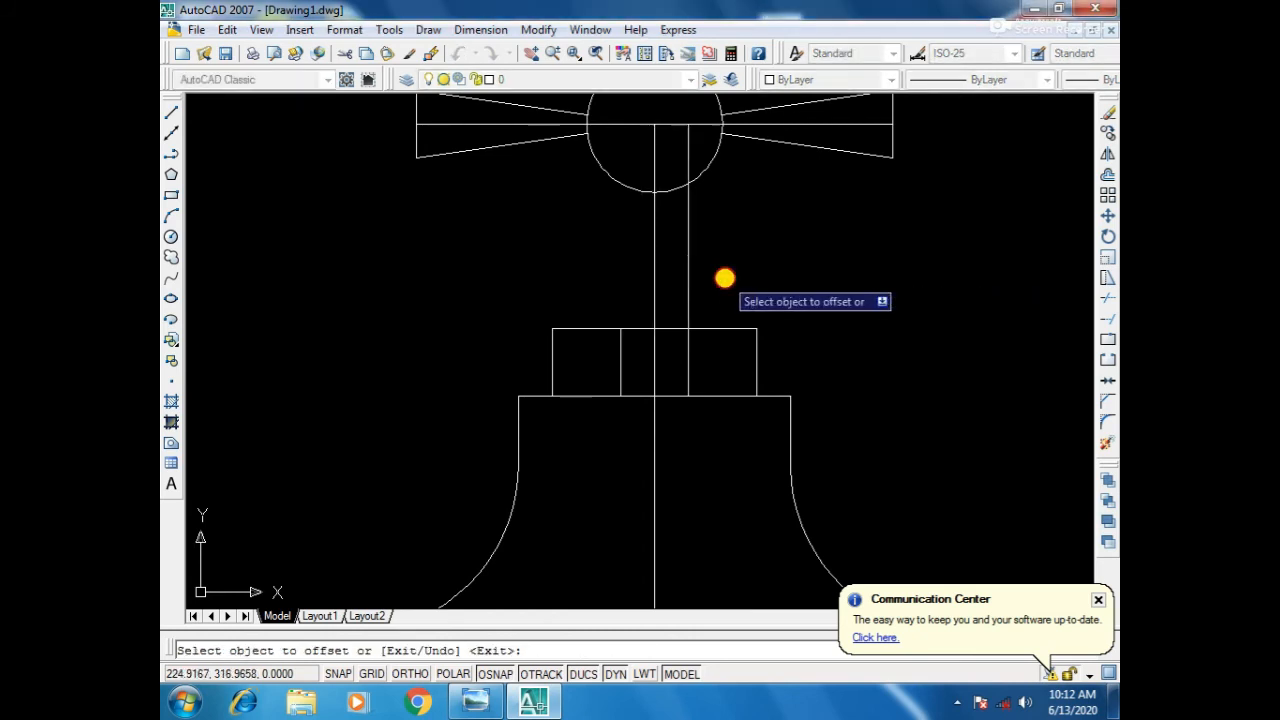
click(655, 266)
click(615, 268)
key(Return)
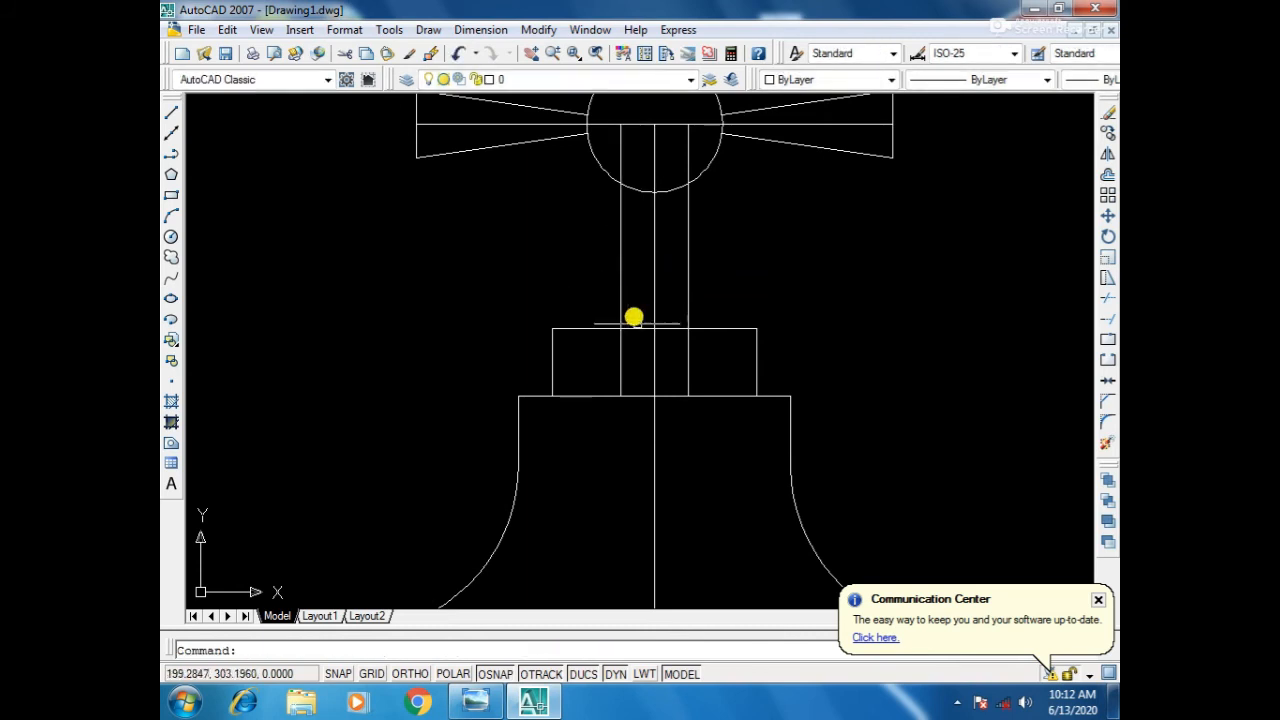
Check the collar in the reference image and erase the two short vertical lines inside the collar below the stem.
click(464, 704)
click(464, 704)
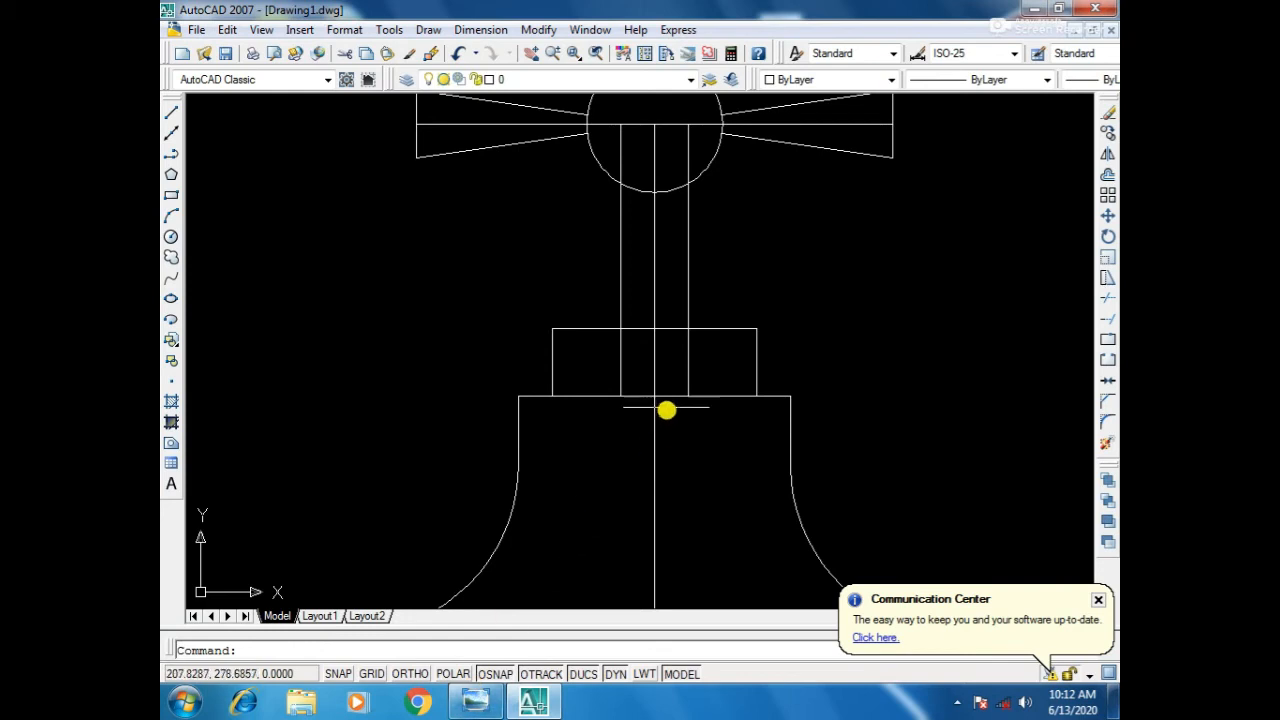
click(621, 373)
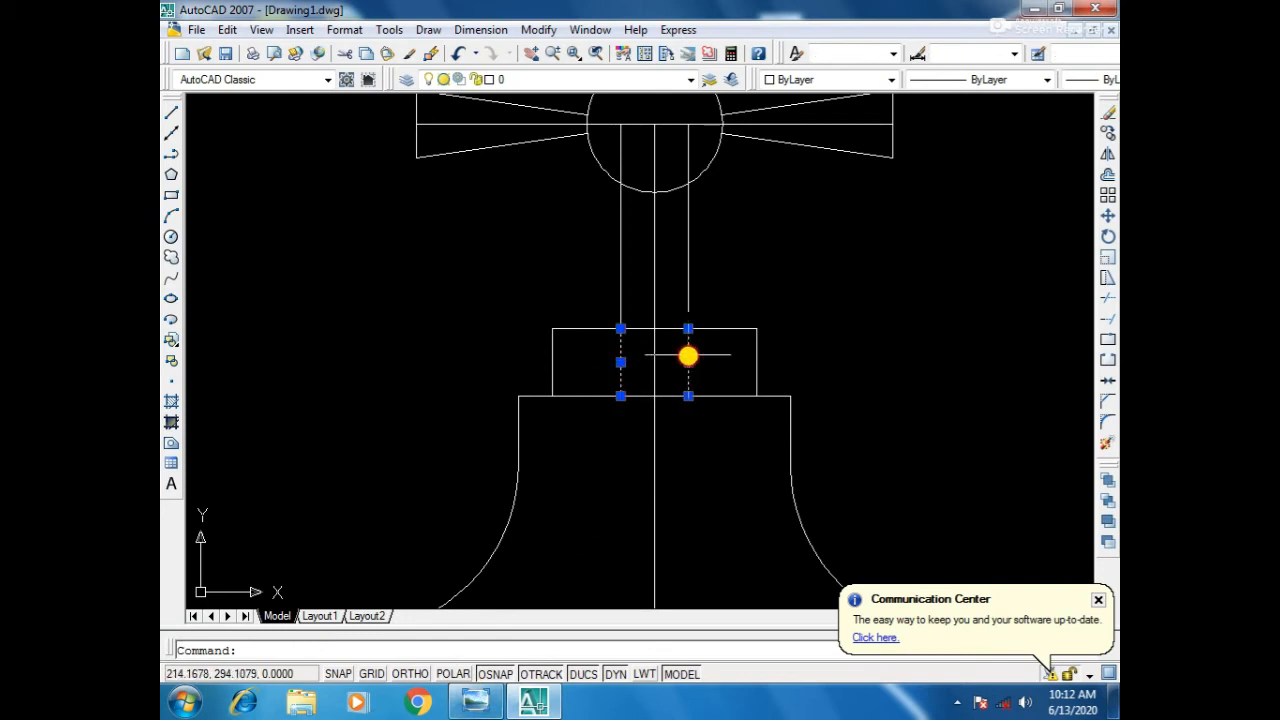
key(Delete)
scroll(684, 350, up, 3)
scroll(683, 350, down, 4)
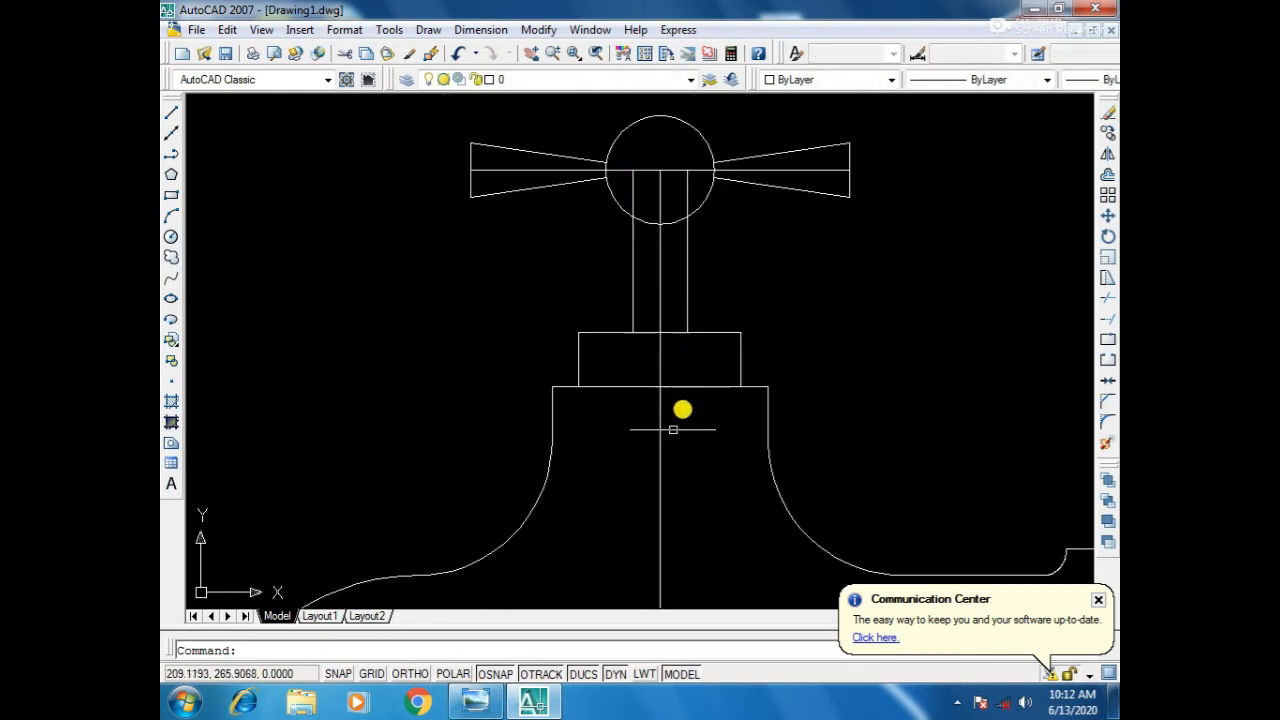
Compare with the reference image and trim the two stem side lines inside the knob circle.
click(475, 704)
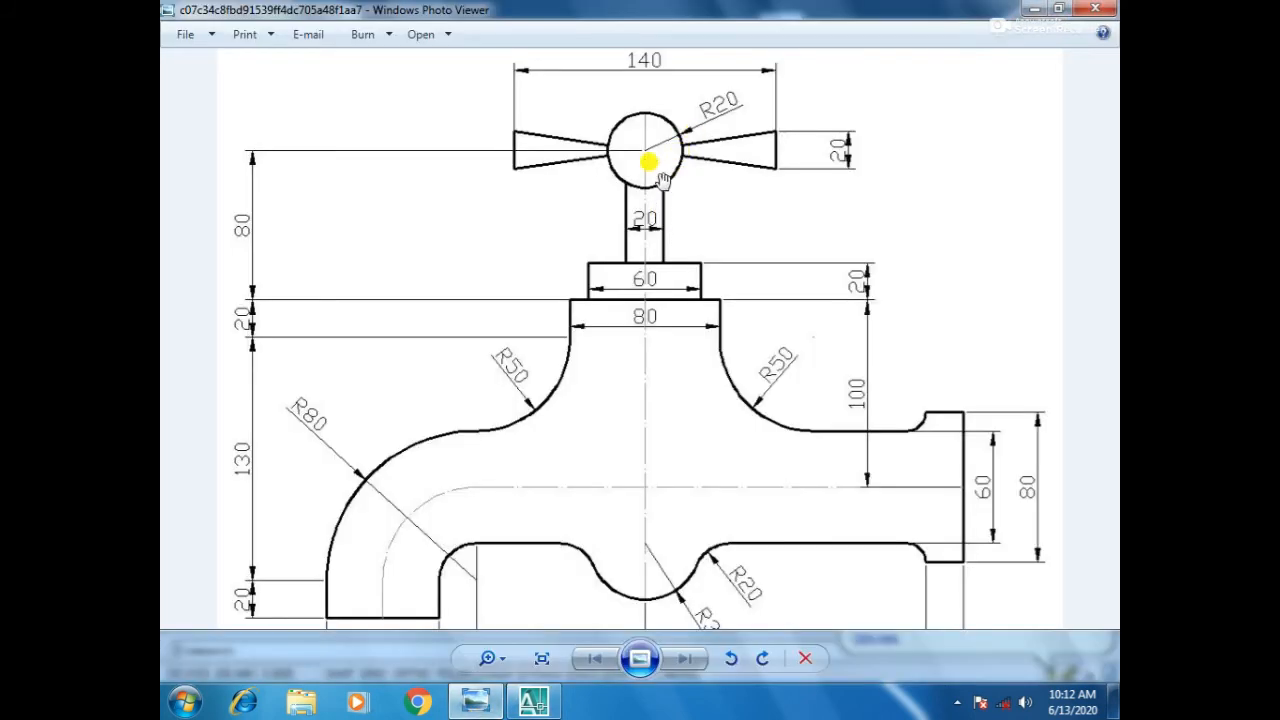
click(514, 706)
scroll(674, 207, up, 3)
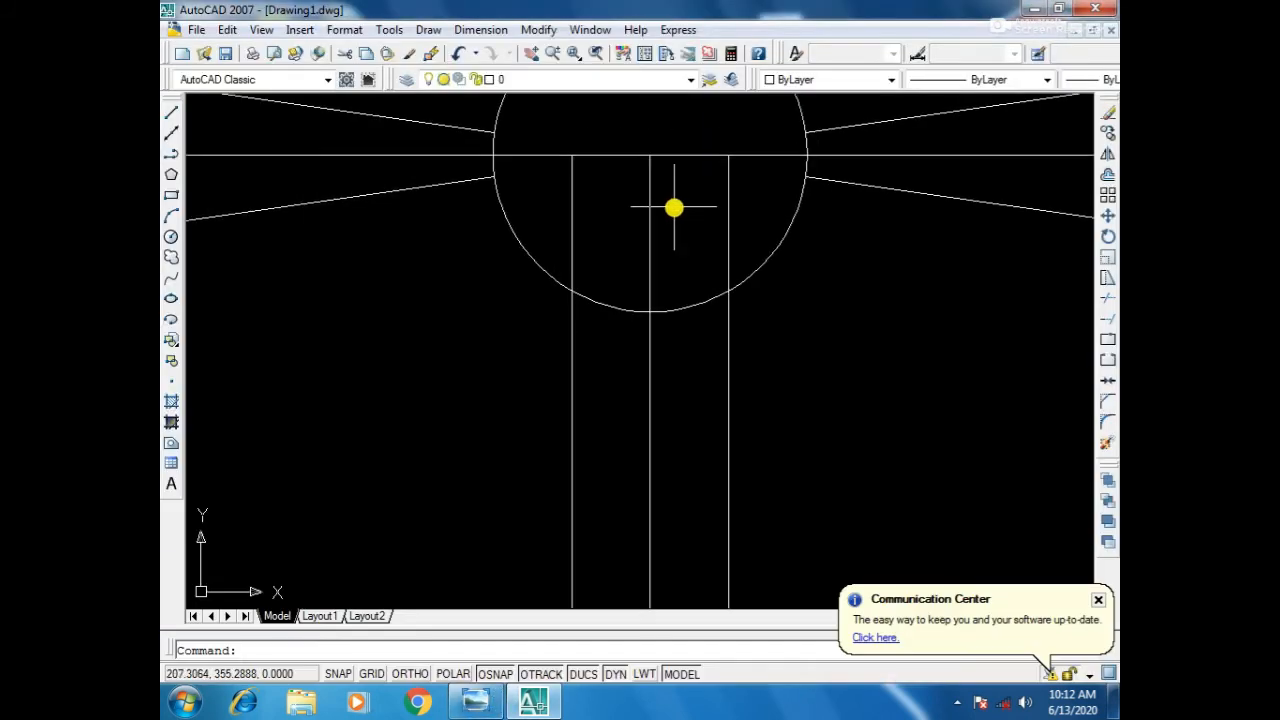
text(tr)
key(Return)
key(Return)
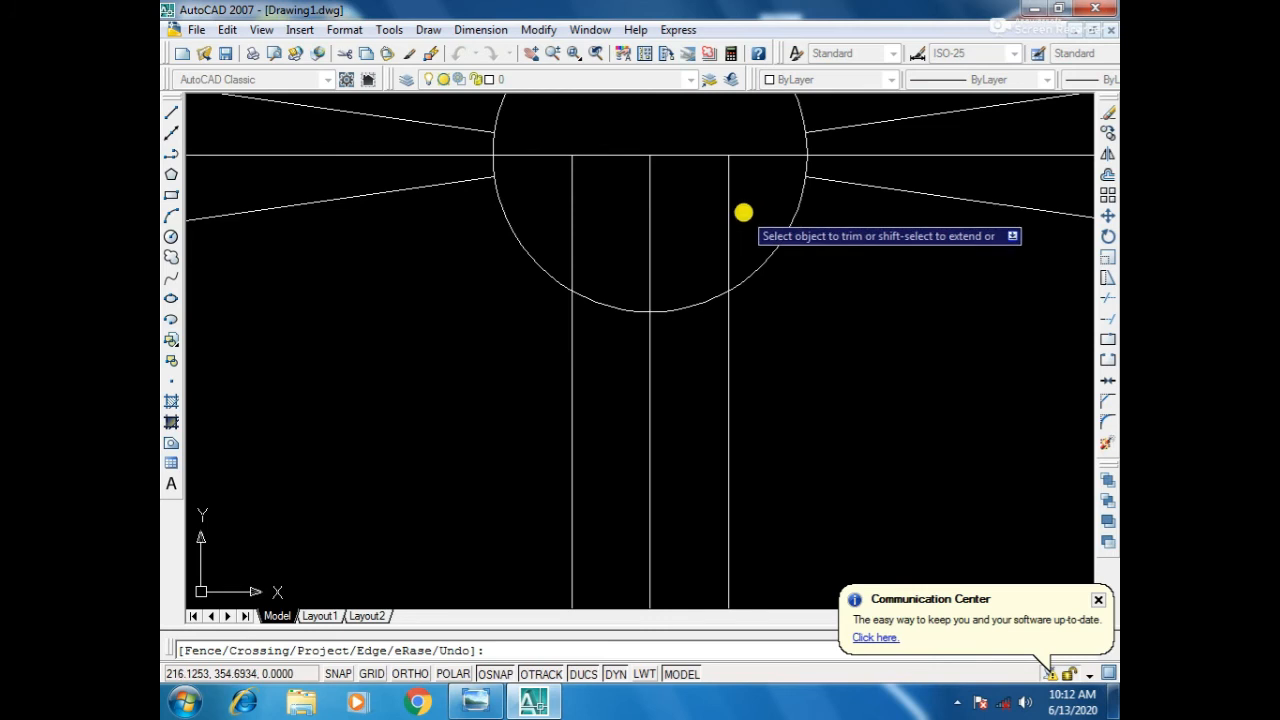
click(727, 210)
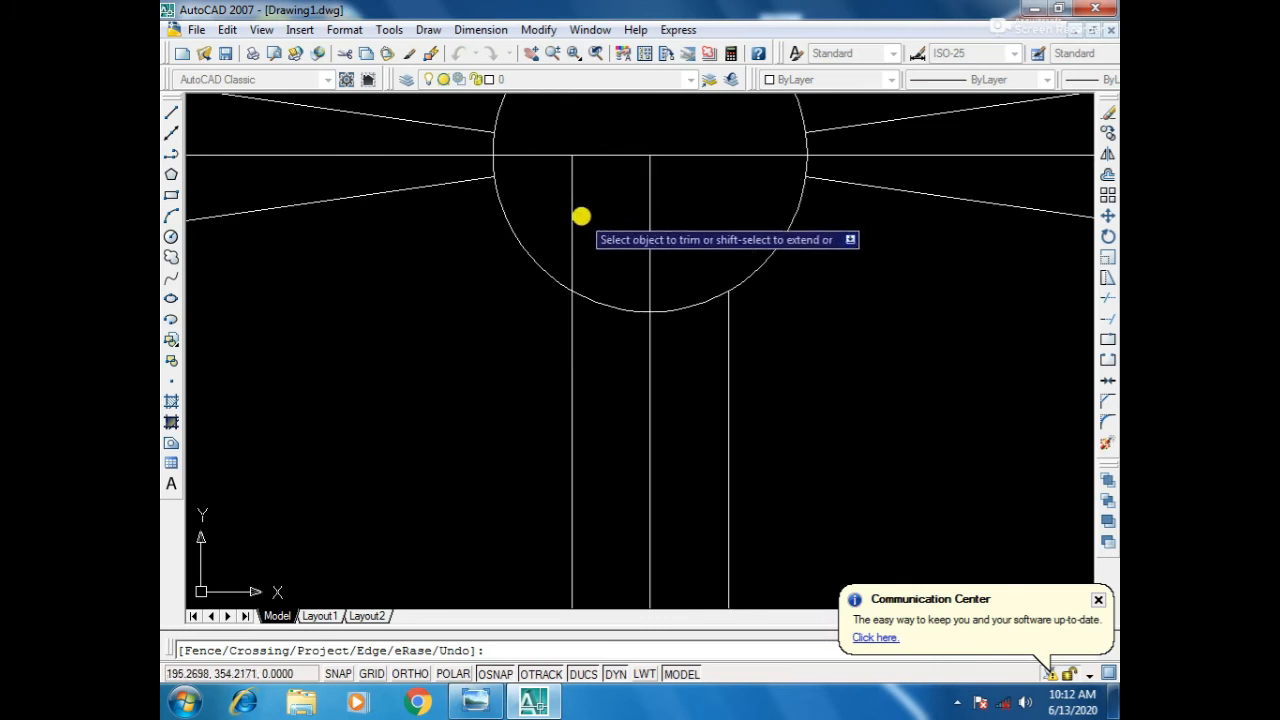
click(573, 214)
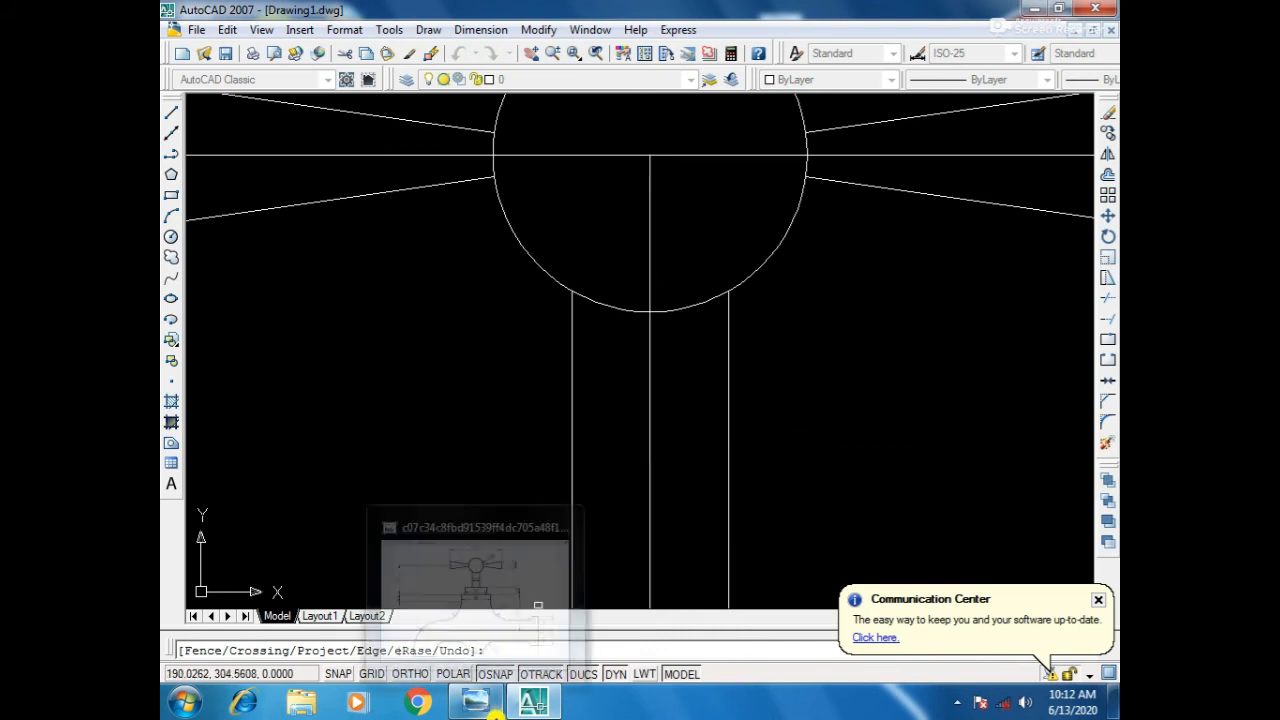
Compare the complete tap drawing with the full reference image, down to the lower bulge and the bottom dimensions.
click(490, 704)
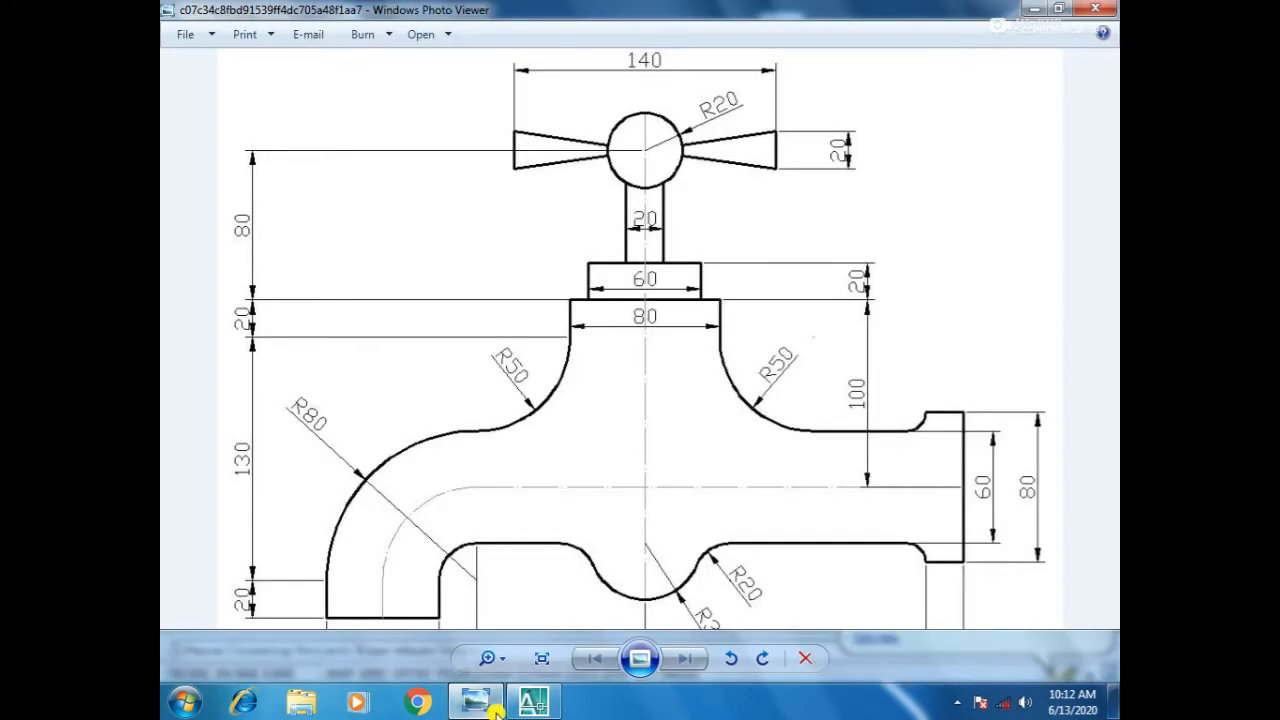
click(494, 706)
click(494, 706)
click(494, 706)
click(494, 706)
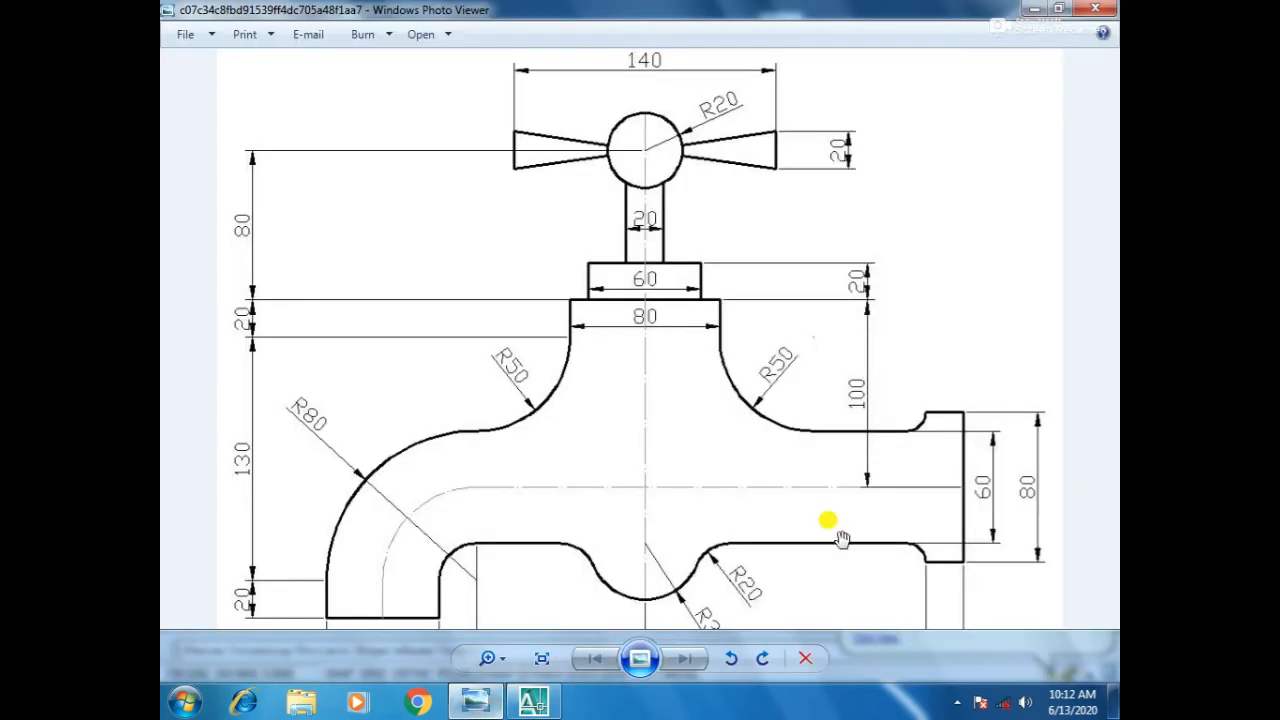
scroll(870, 490, down, 2)
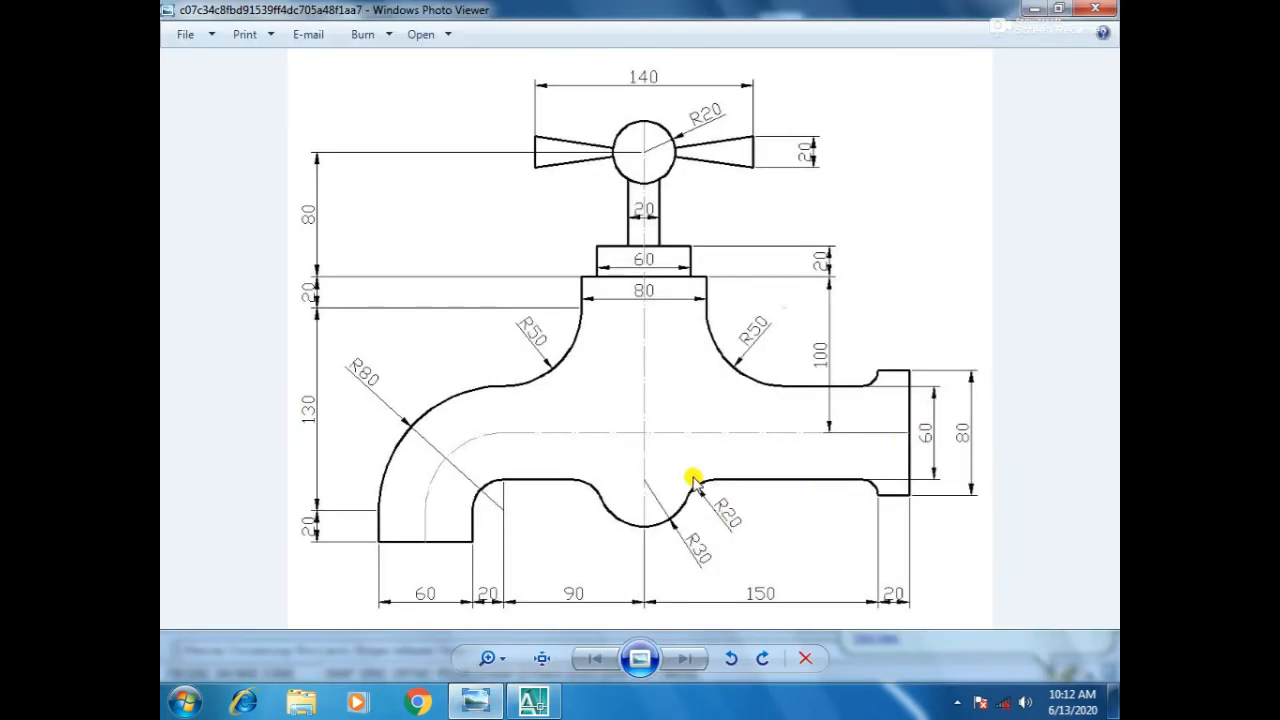
click(527, 706)
scroll(583, 591, down, 5)
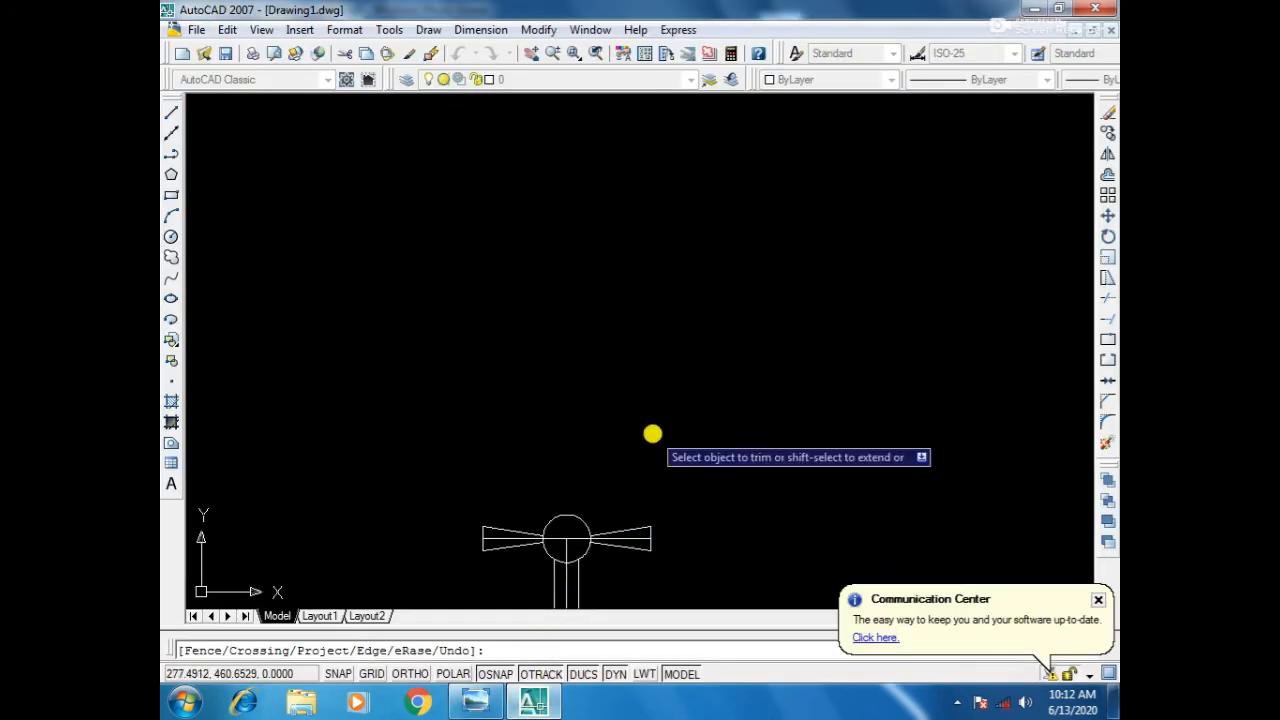
middle_drag(623, 553, 654, 194)
scroll(640, 303, up, 4)
middle_drag(667, 365, 680, 400)
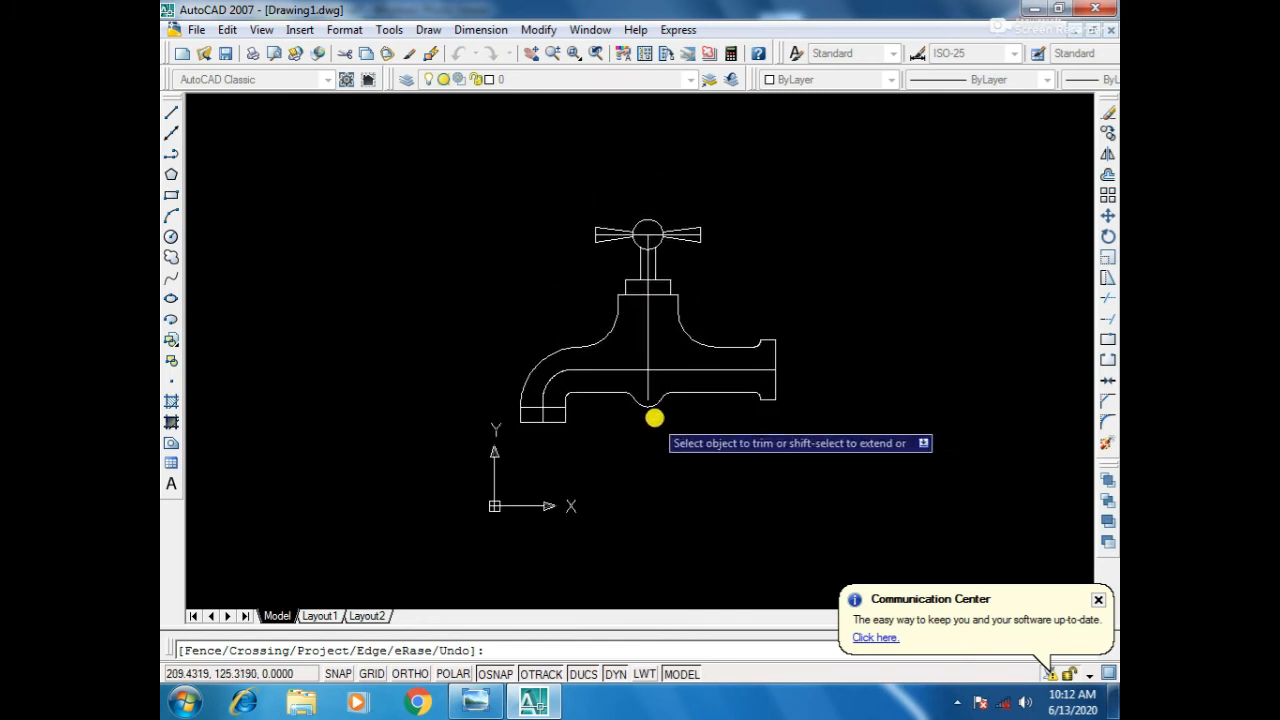
Draw a line about 23 units long straight down from the vertical centre line's lower end, past the rounded bulge.
scroll(649, 404, up, 6)
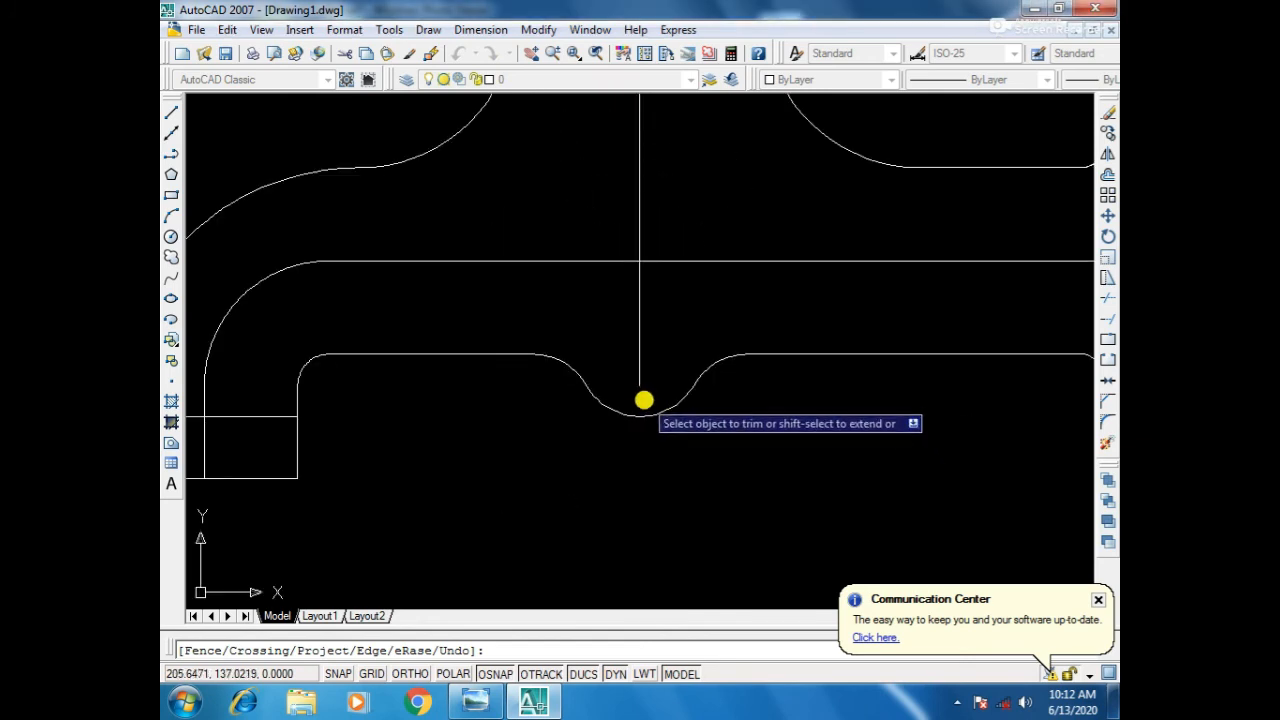
key(Escape)
text(l)
key(Return)
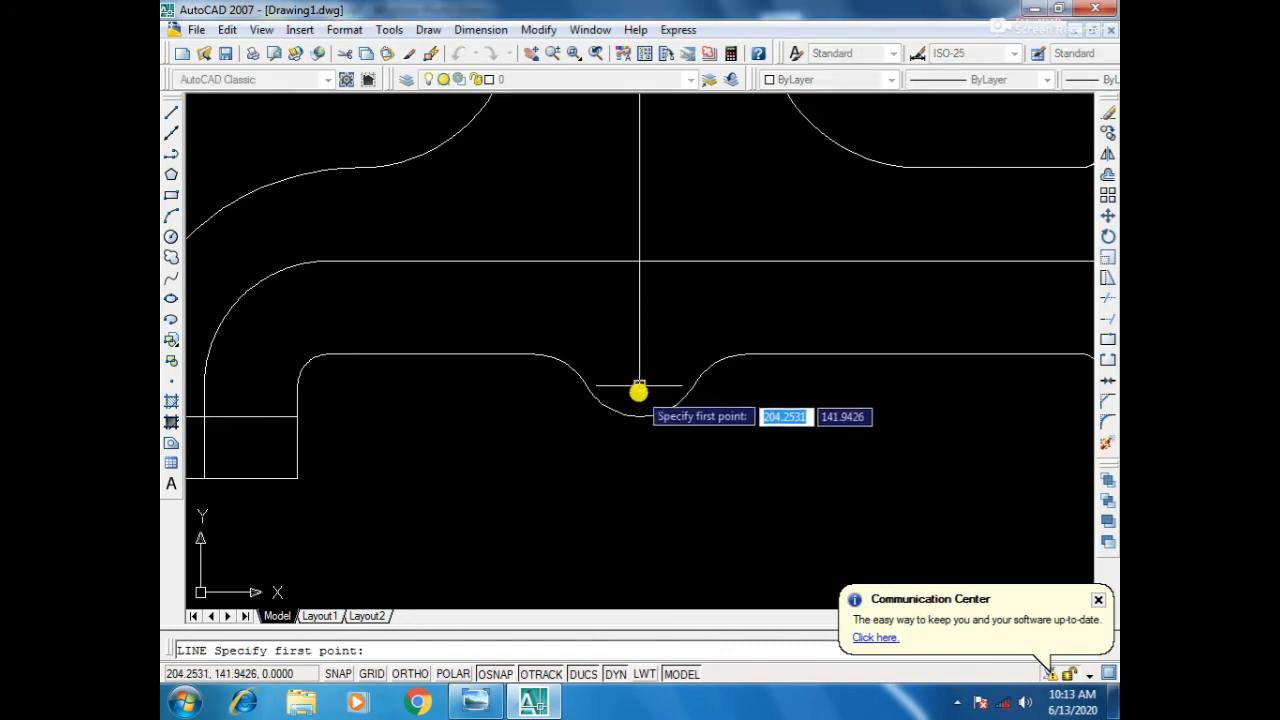
click(638, 385)
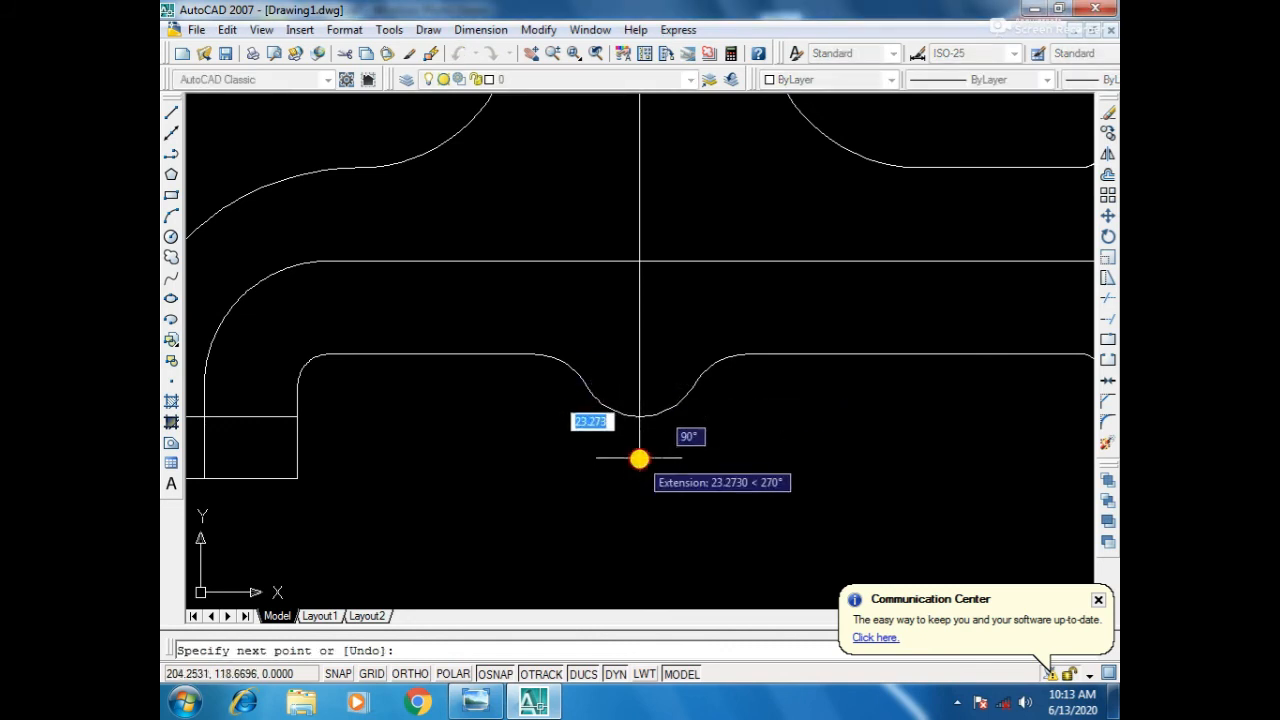
click(639, 459)
key(Return)
scroll(717, 337, up, 2)
scroll(717, 340, down, 4)
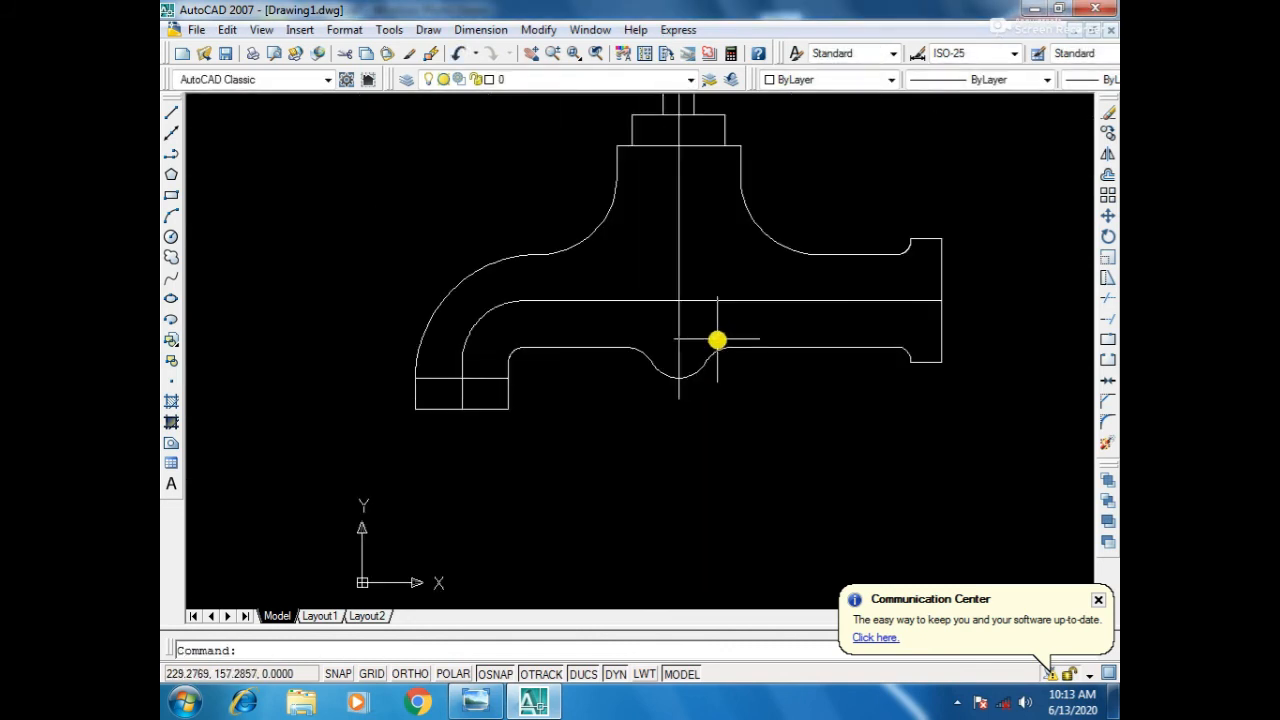
Select all the centre lines of the body, spout, stem and handle.
click(680, 260)
click(709, 301)
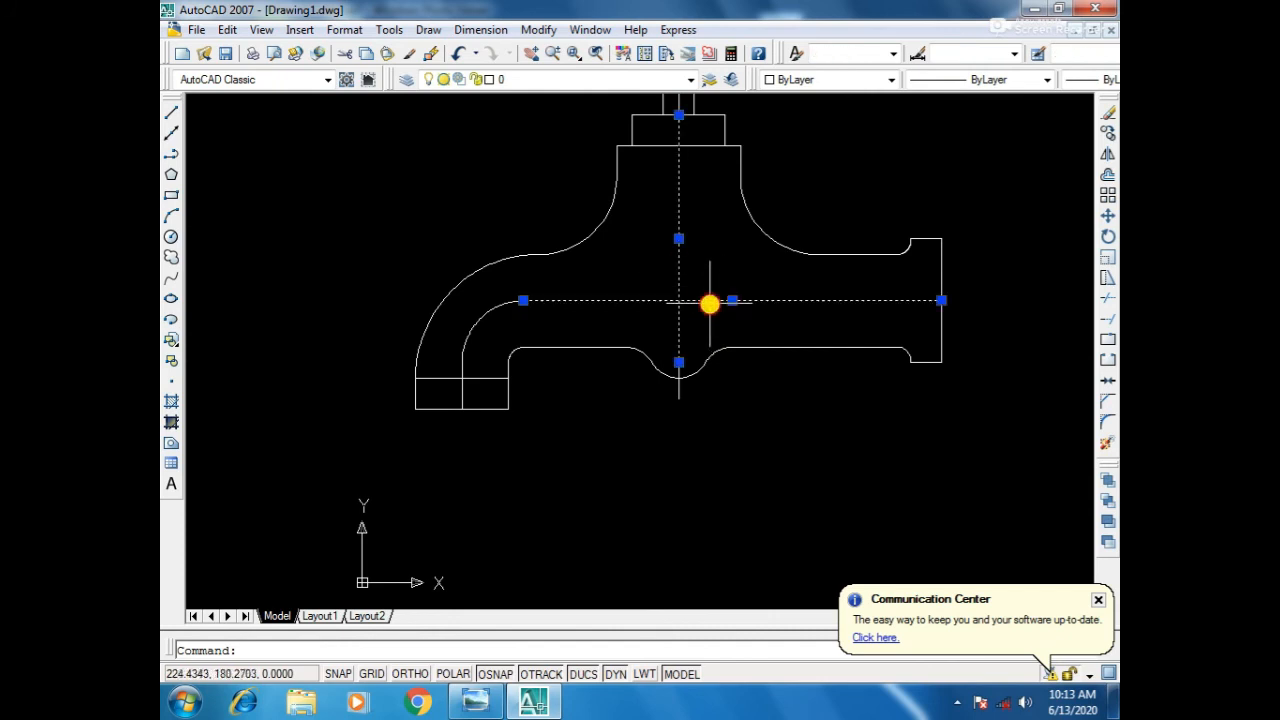
click(502, 305)
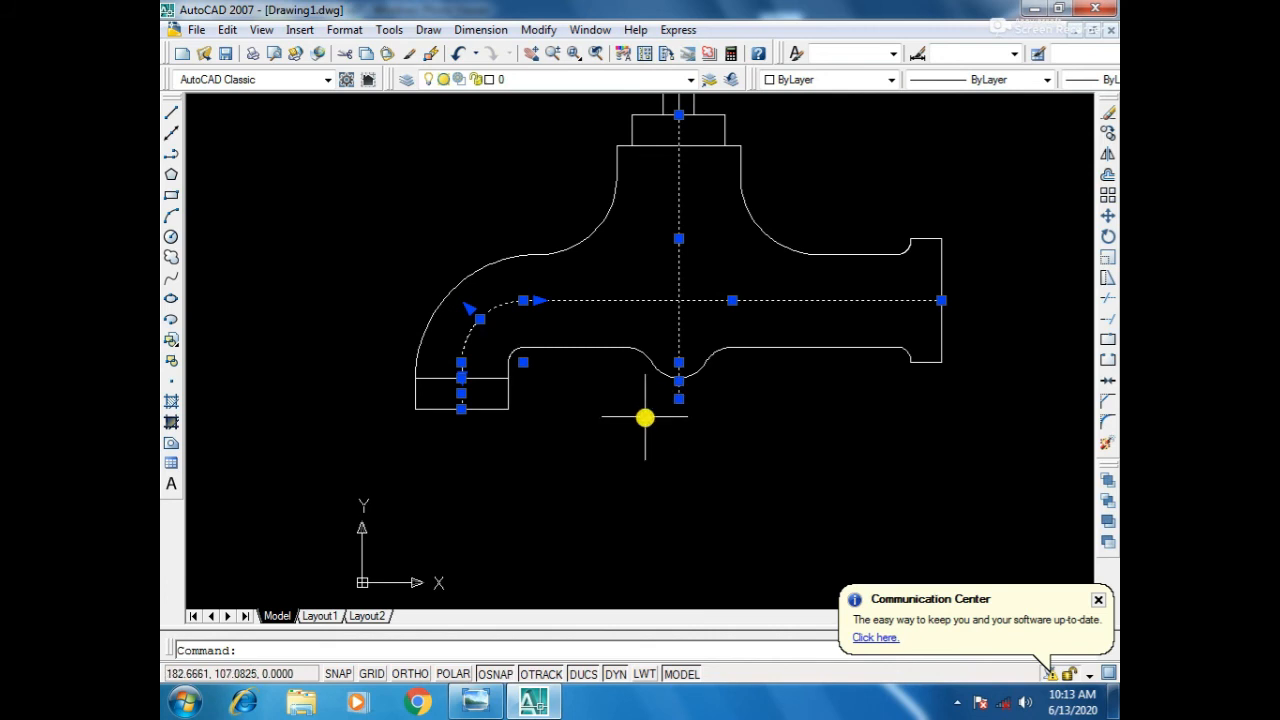
scroll(645, 417, up, 4)
scroll(680, 363, down, 5)
scroll(701, 274, up, 4)
scroll(701, 274, up, 3)
click(704, 300)
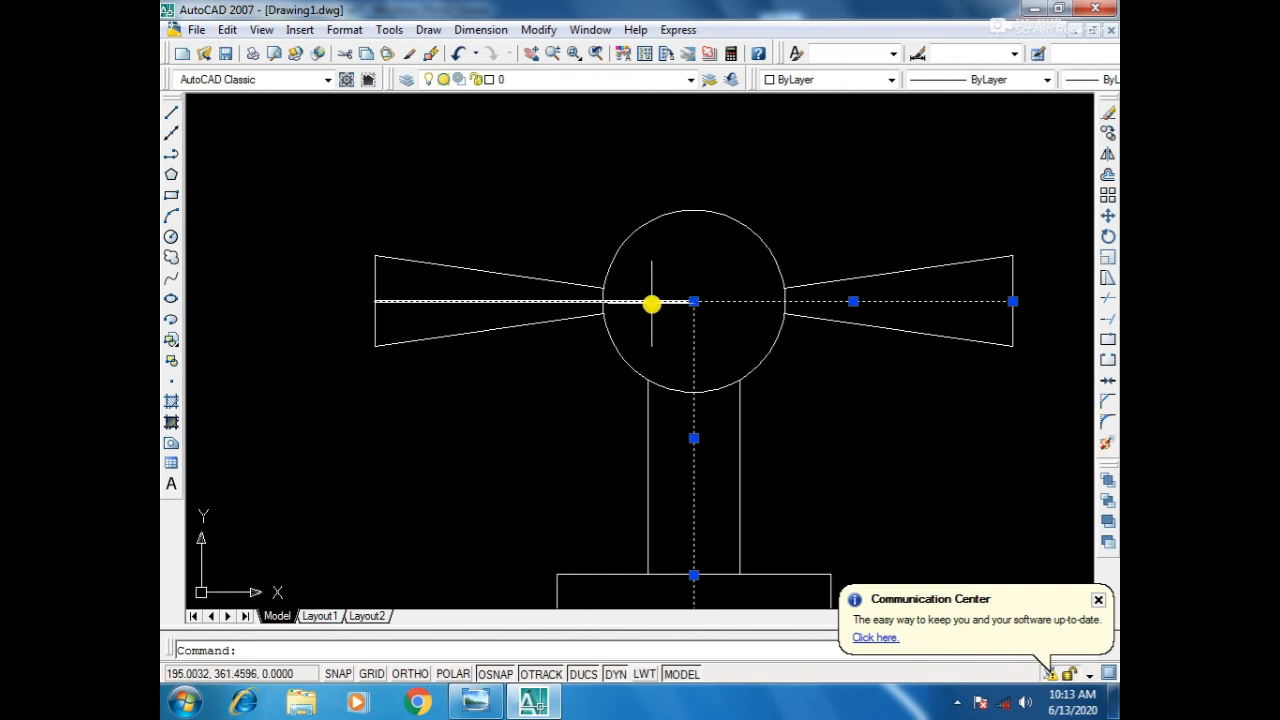
click(640, 300)
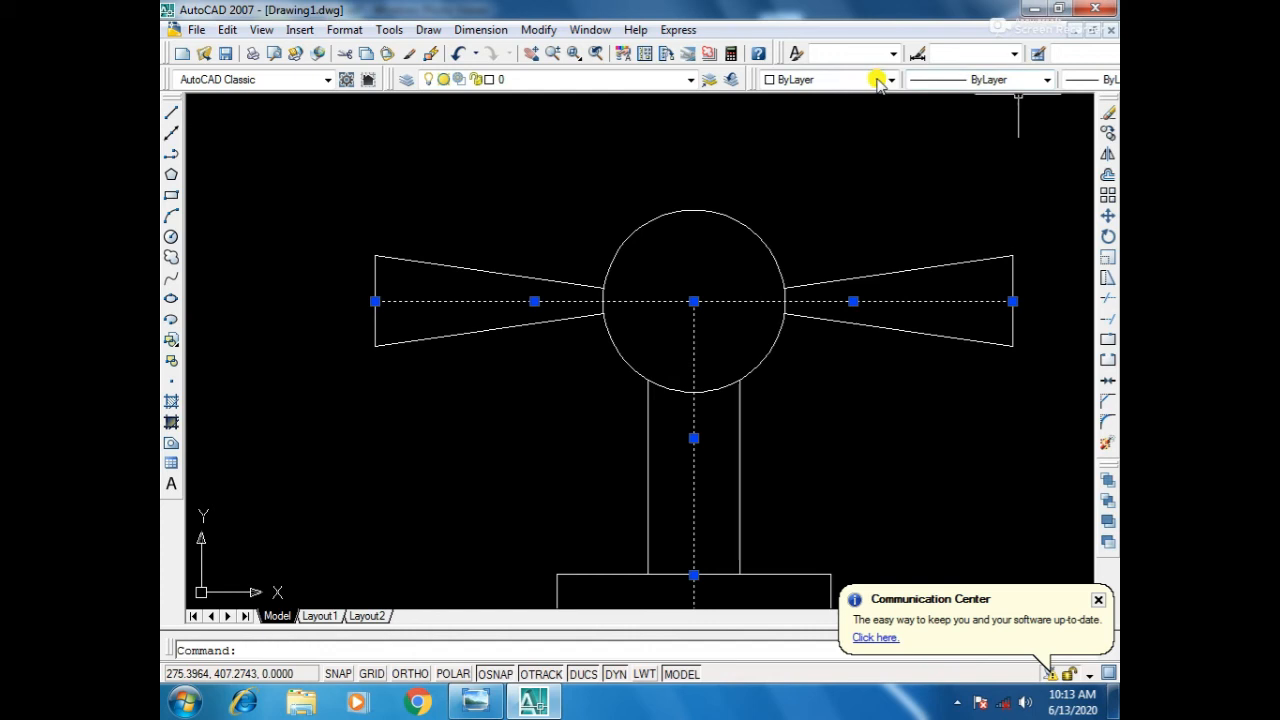
Load the CENTER linetype from acadiso.lin into the drawing and close the Linetype Manager.
click(1000, 80)
click(988, 140)
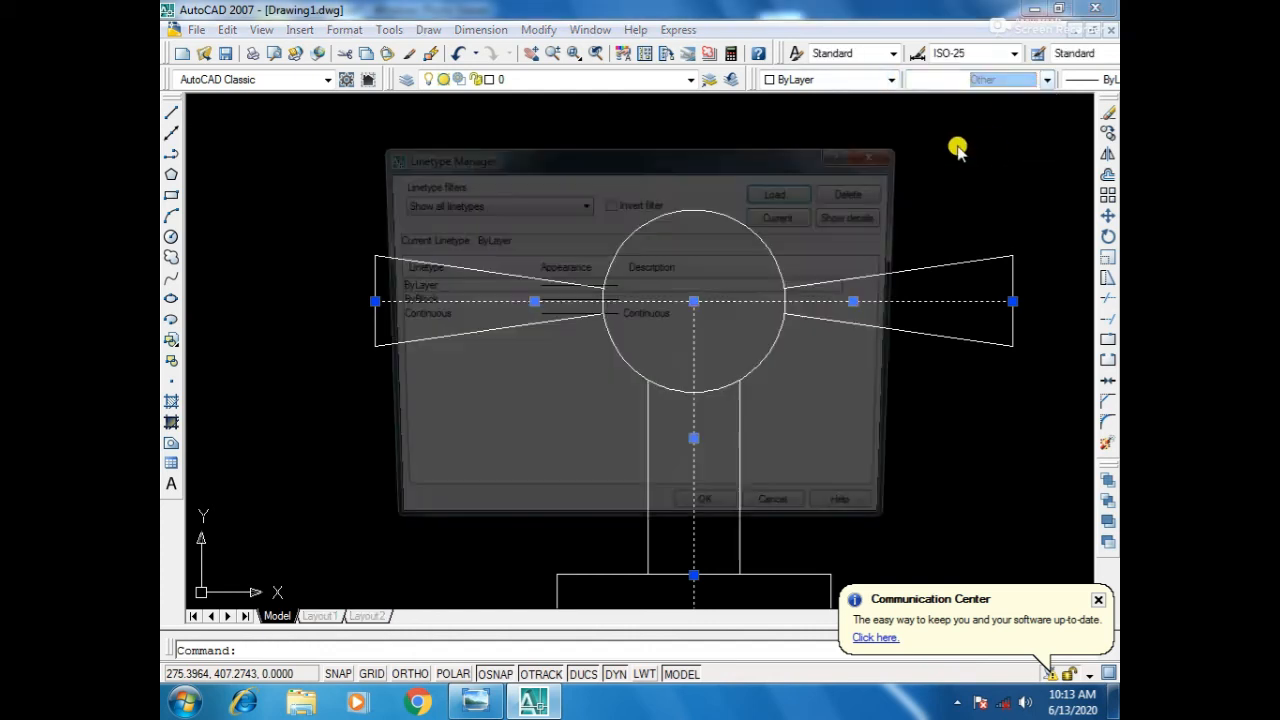
click(786, 190)
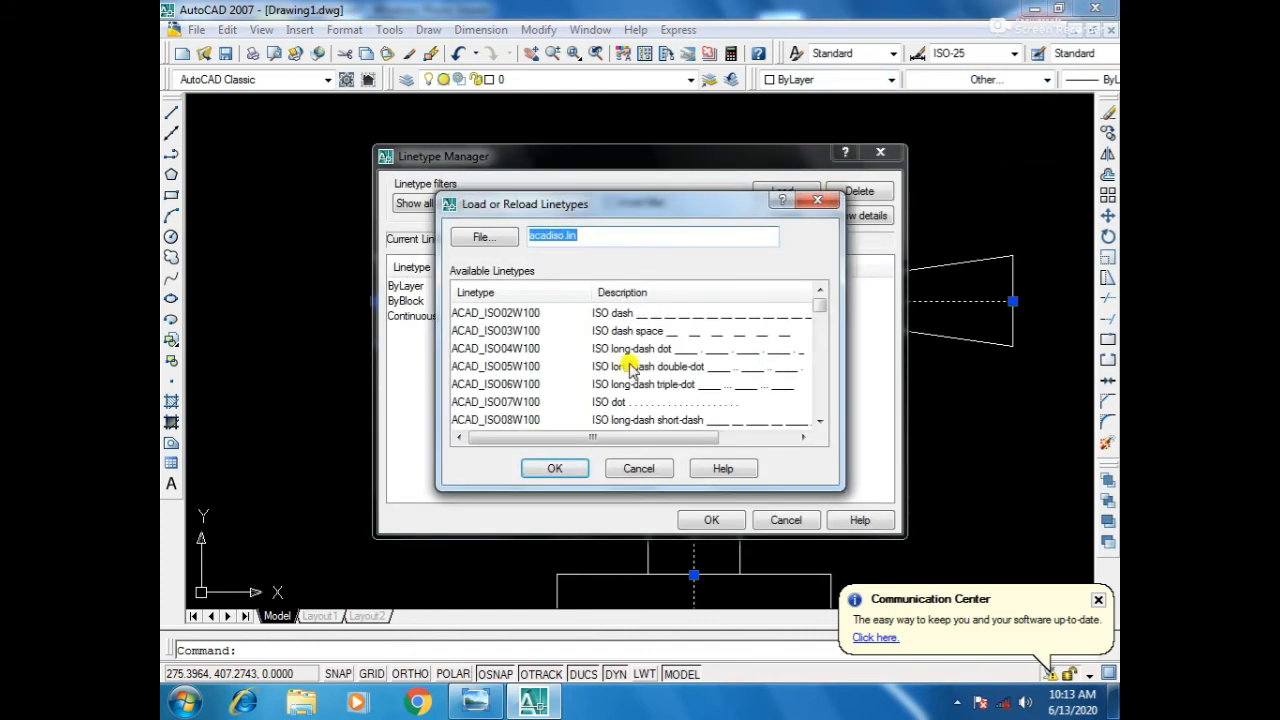
click(572, 402)
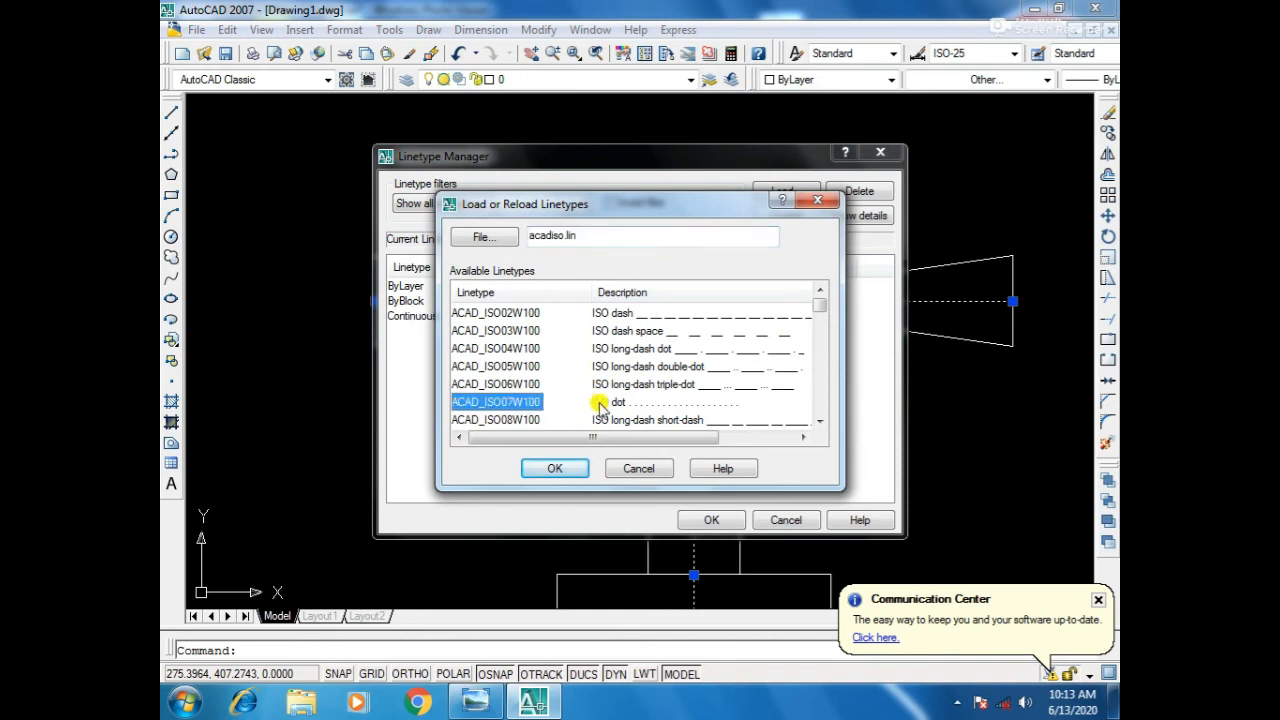
scroll(556, 385, down, 5)
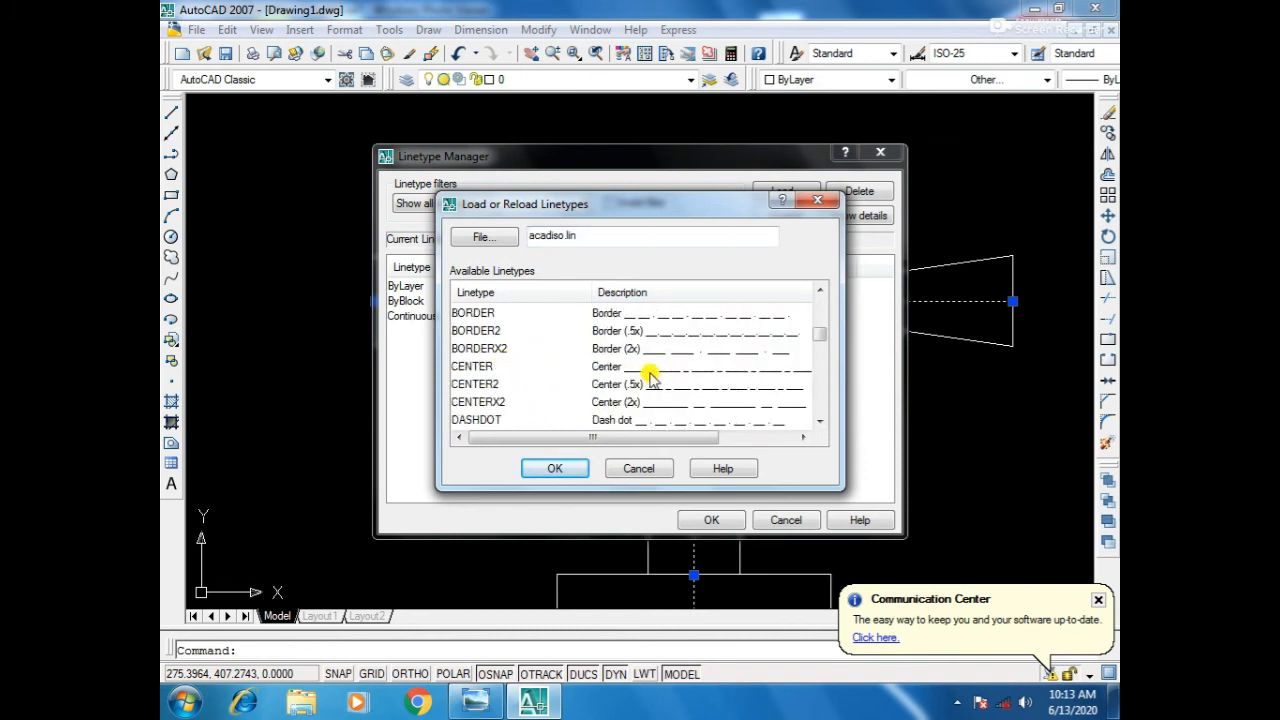
double_click(614, 371)
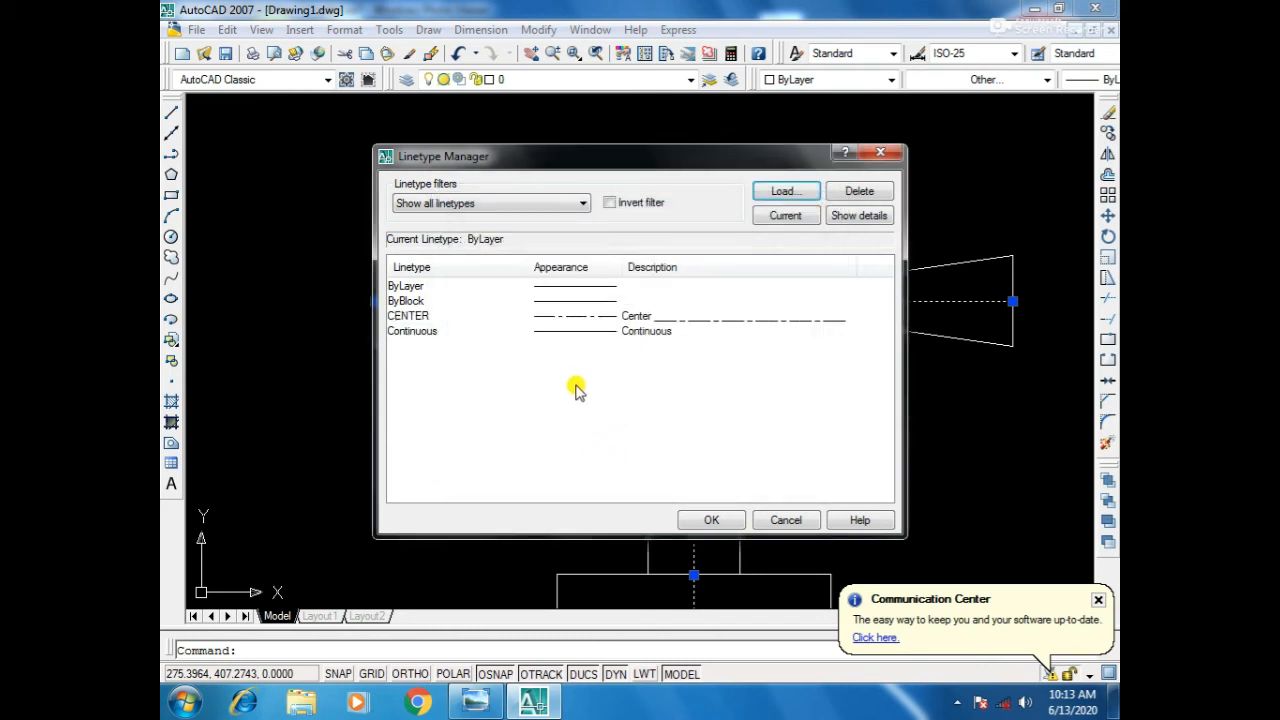
click(589, 318)
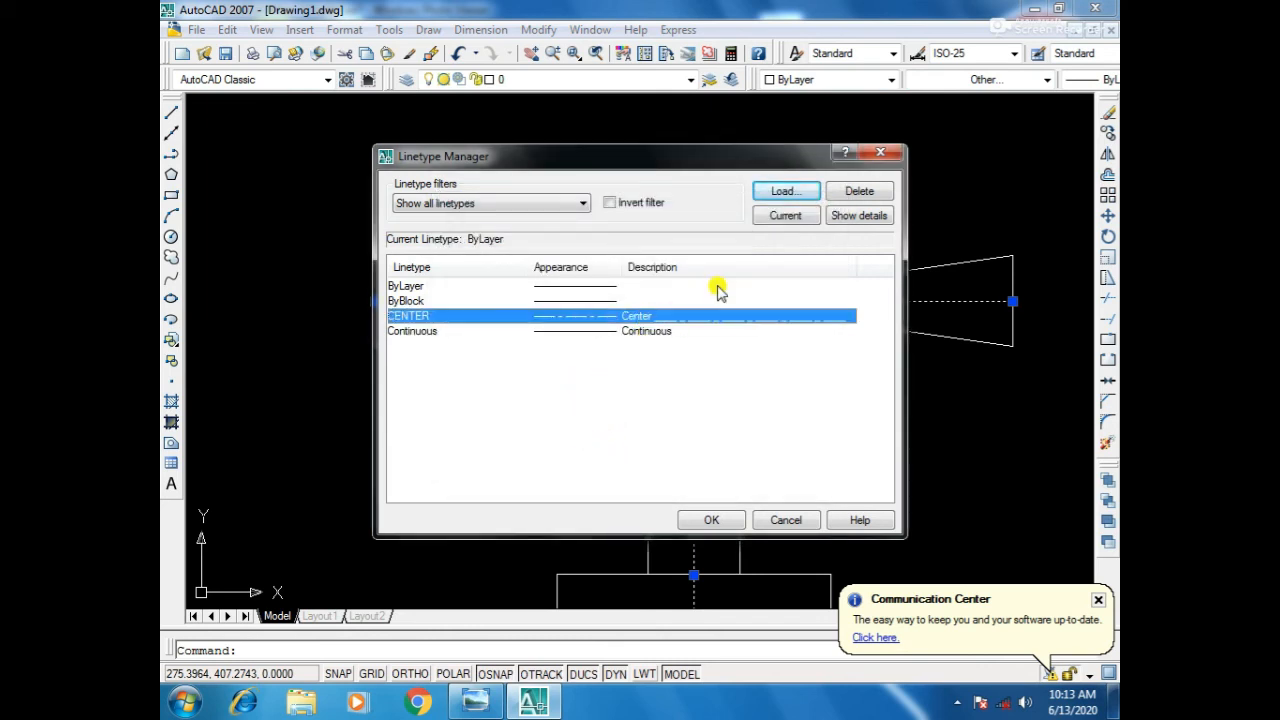
click(711, 520)
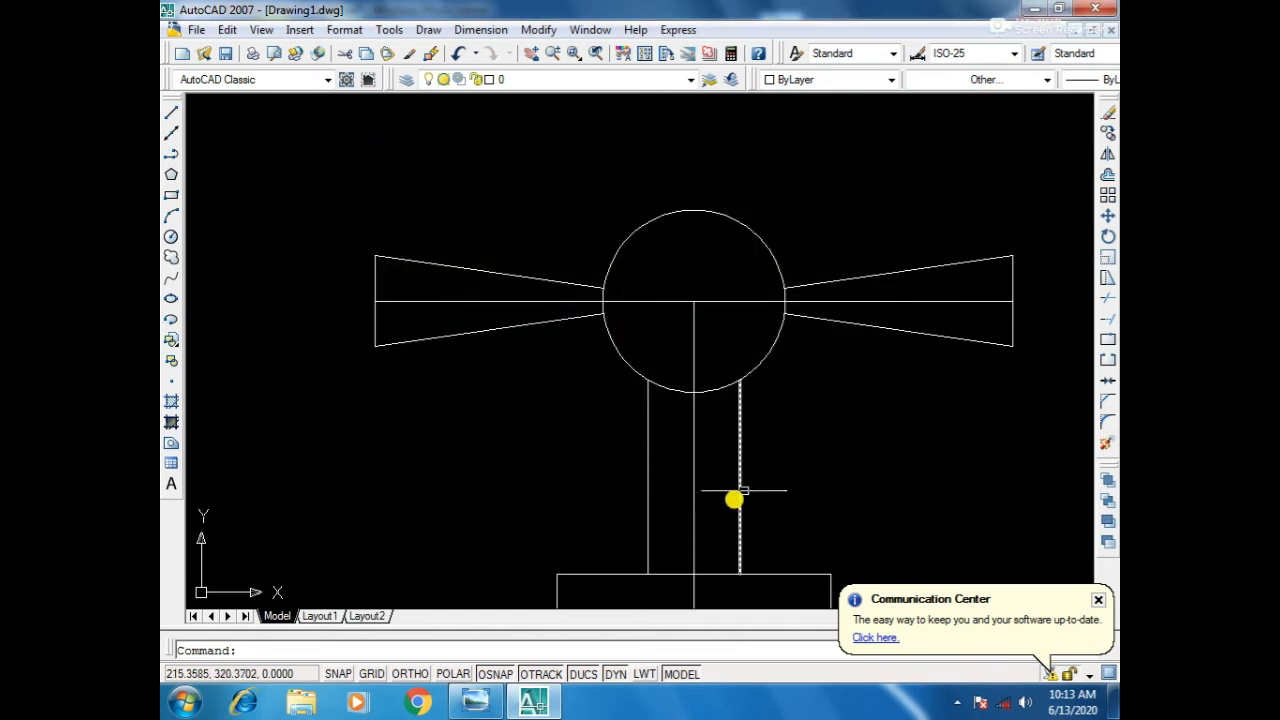
Inspect the centre lines through the handle, the stem, the lower bulge and the spout bend.
scroll(700, 305, up, 5)
scroll(623, 334, down, 10)
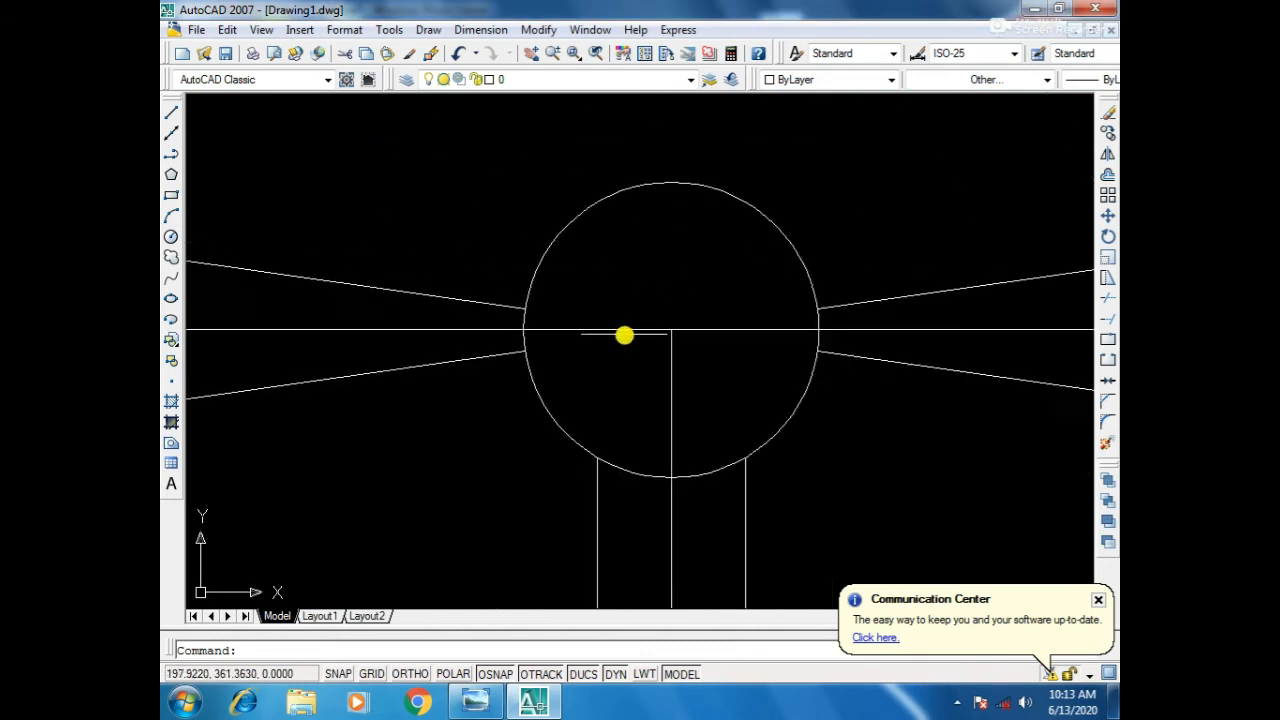
scroll(691, 309, up, 12)
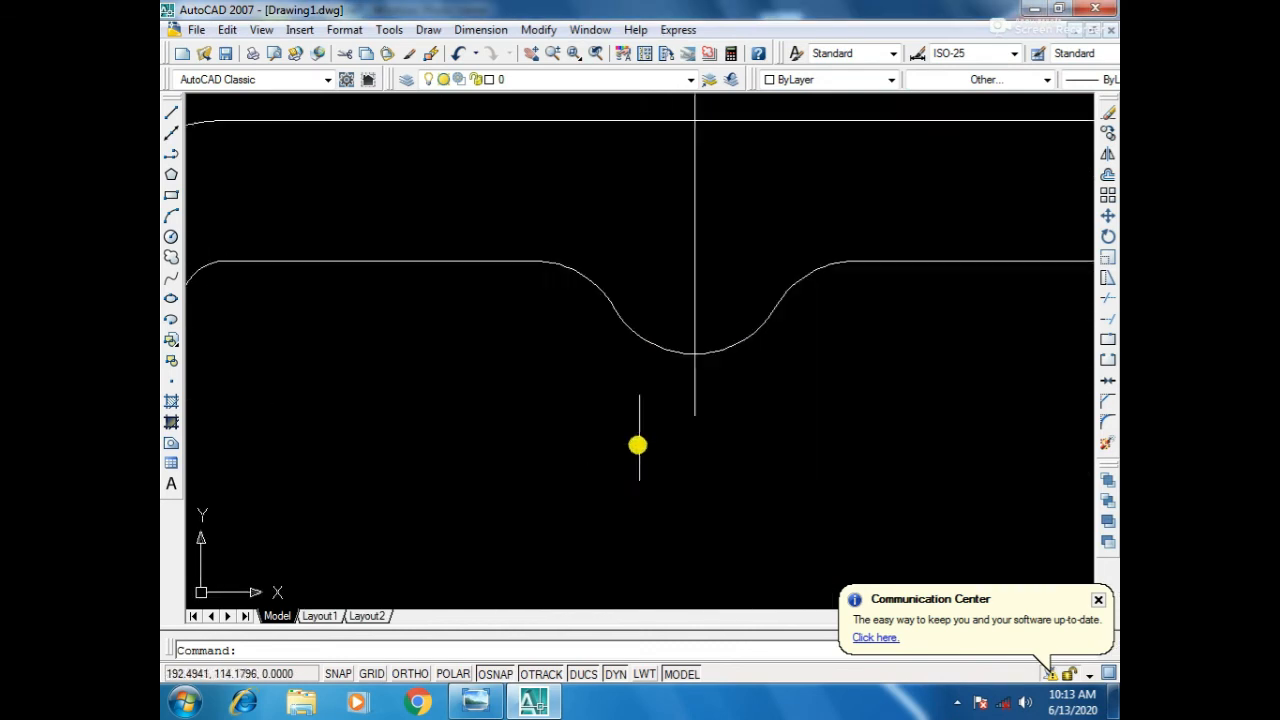
scroll(713, 357, up, 2)
scroll(729, 343, down, 10)
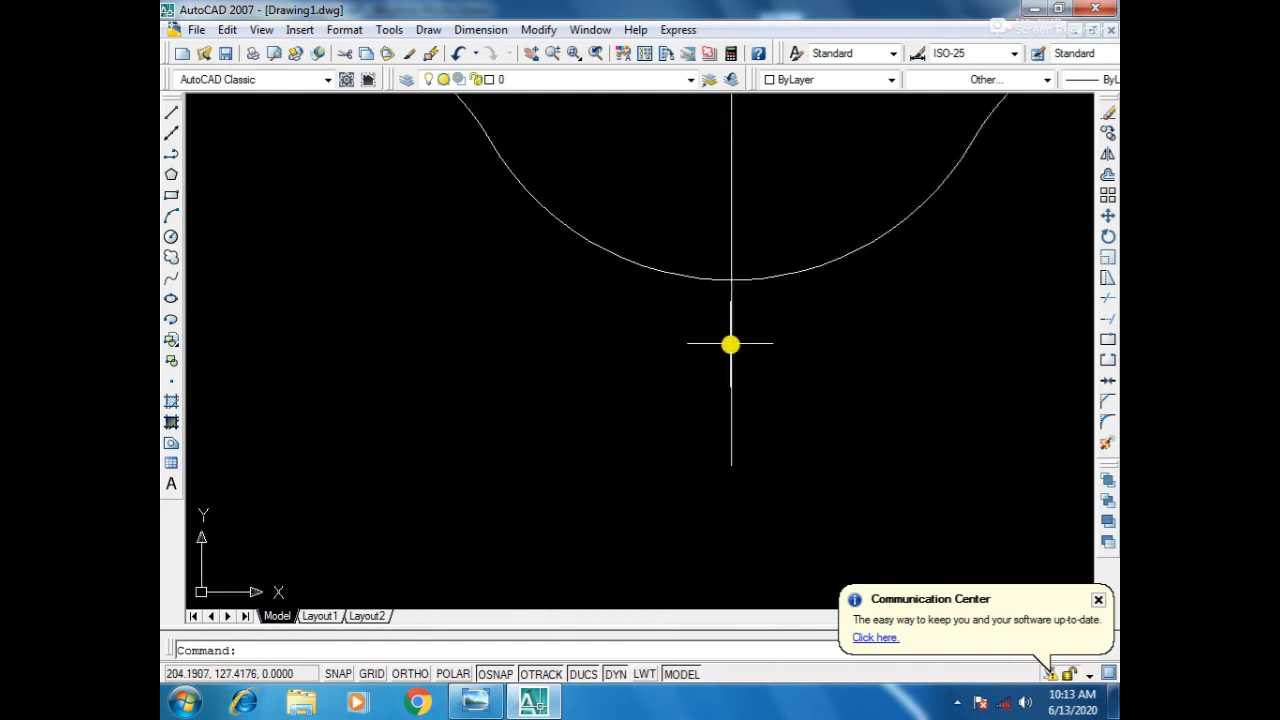
scroll(629, 297, up, 8)
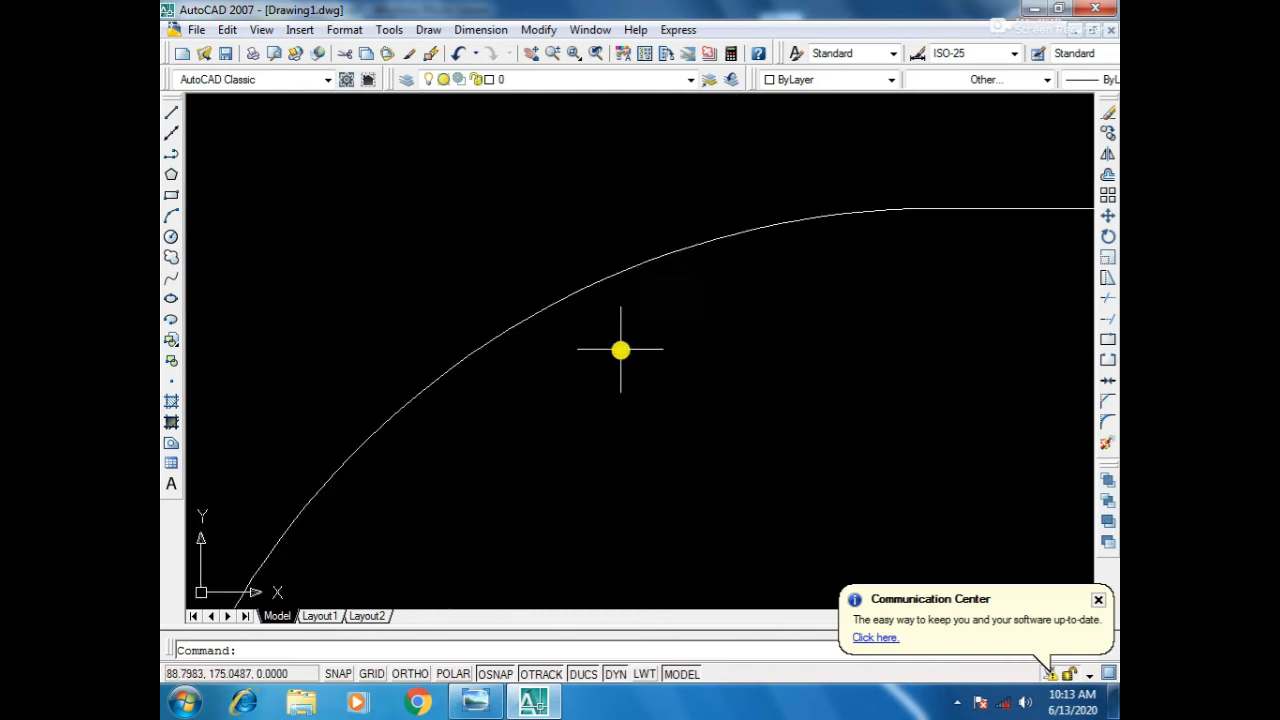
scroll(626, 346, down, 5)
scroll(628, 347, down, 6)
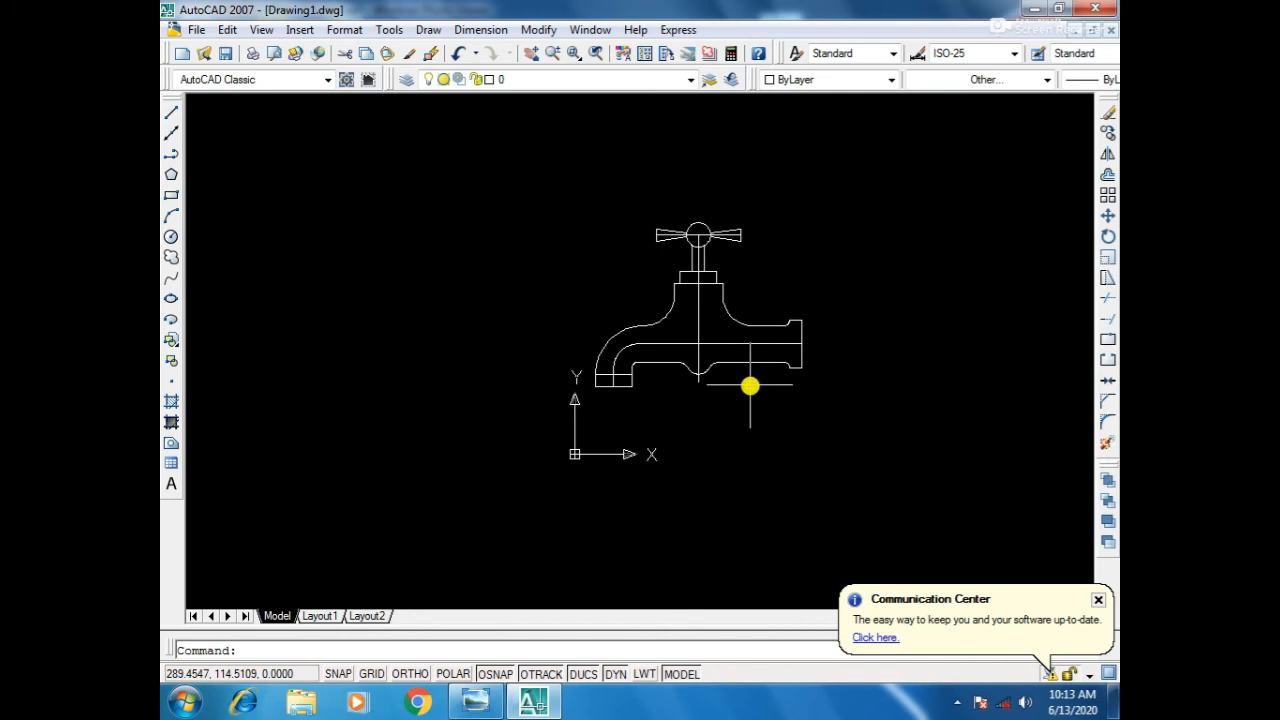
Assign the CENTER linetype to the horizontal centre line of the tap body.
scroll(643, 374, up, 7)
click(646, 268)
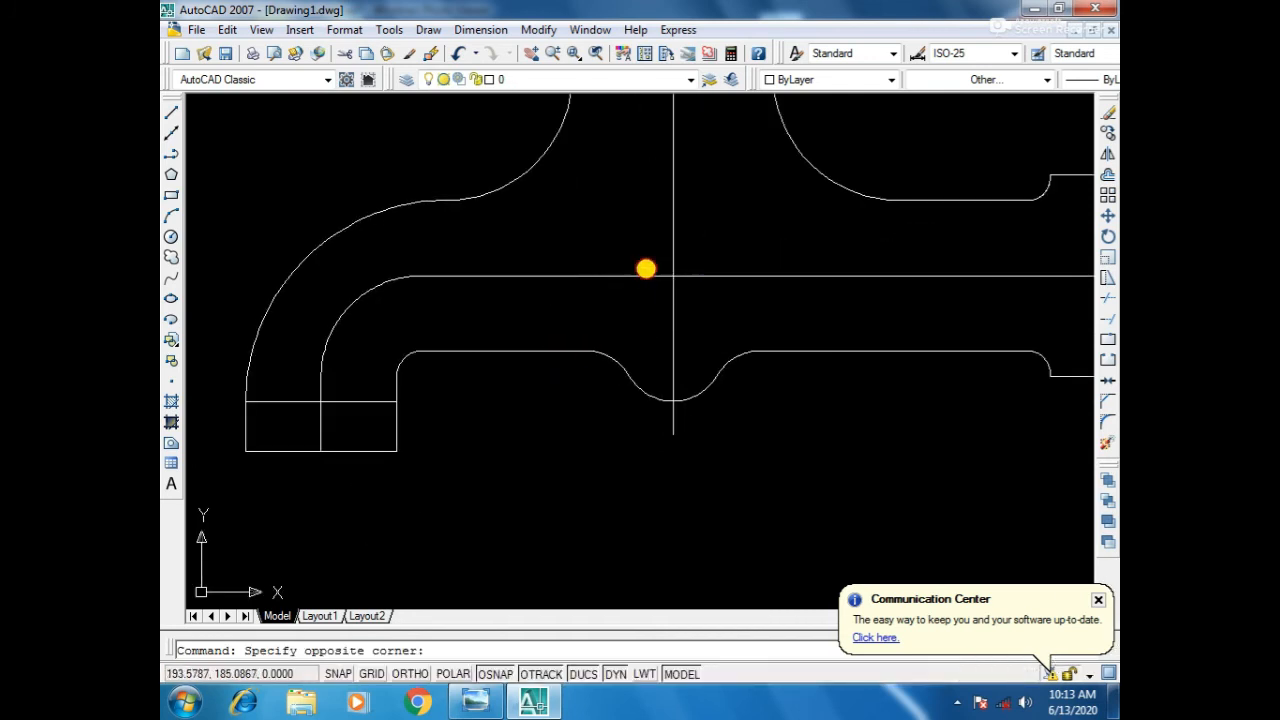
click(632, 283)
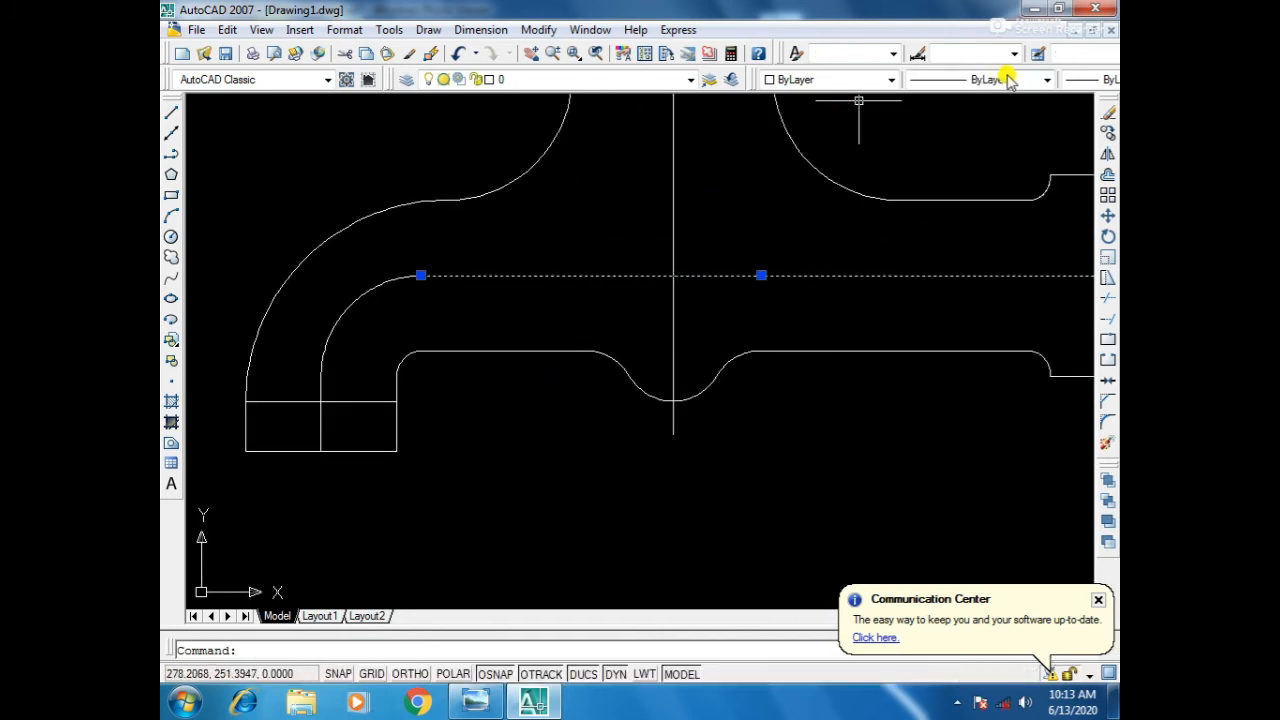
click(1047, 79)
click(980, 128)
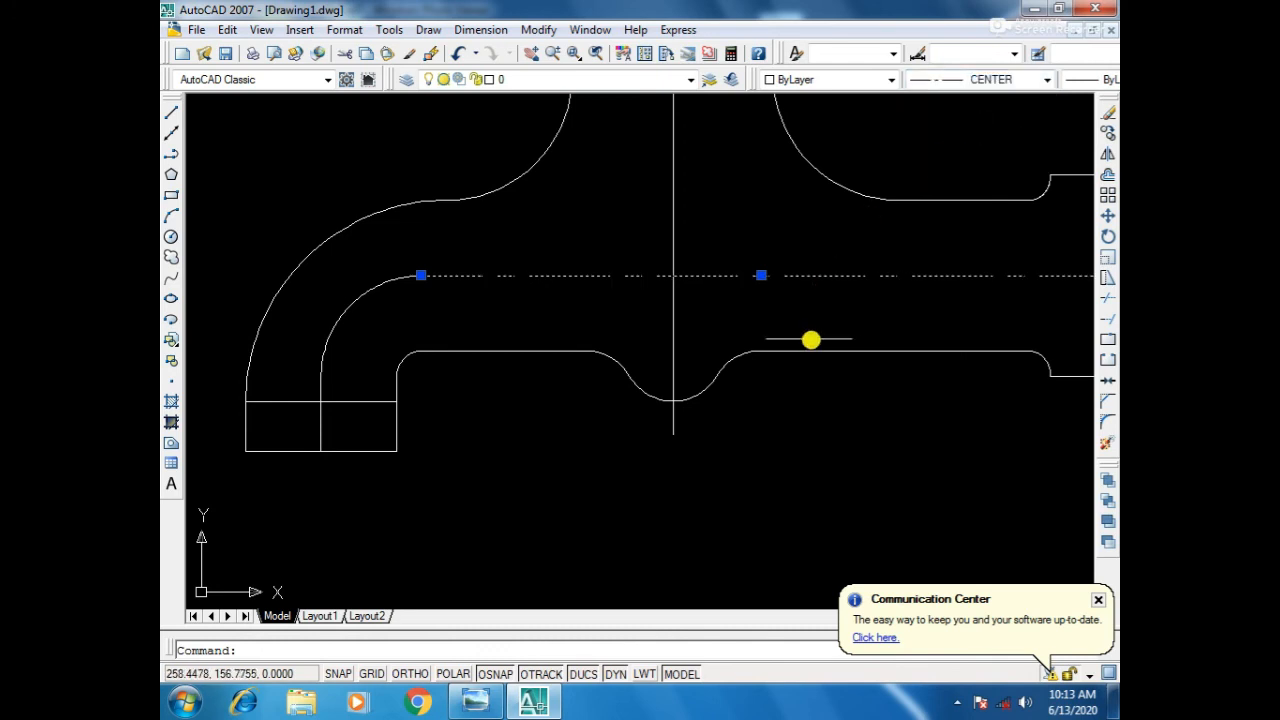
Assign the CENTER linetype to the body's vertical centre line and its short extension below the bulge.
click(673, 318)
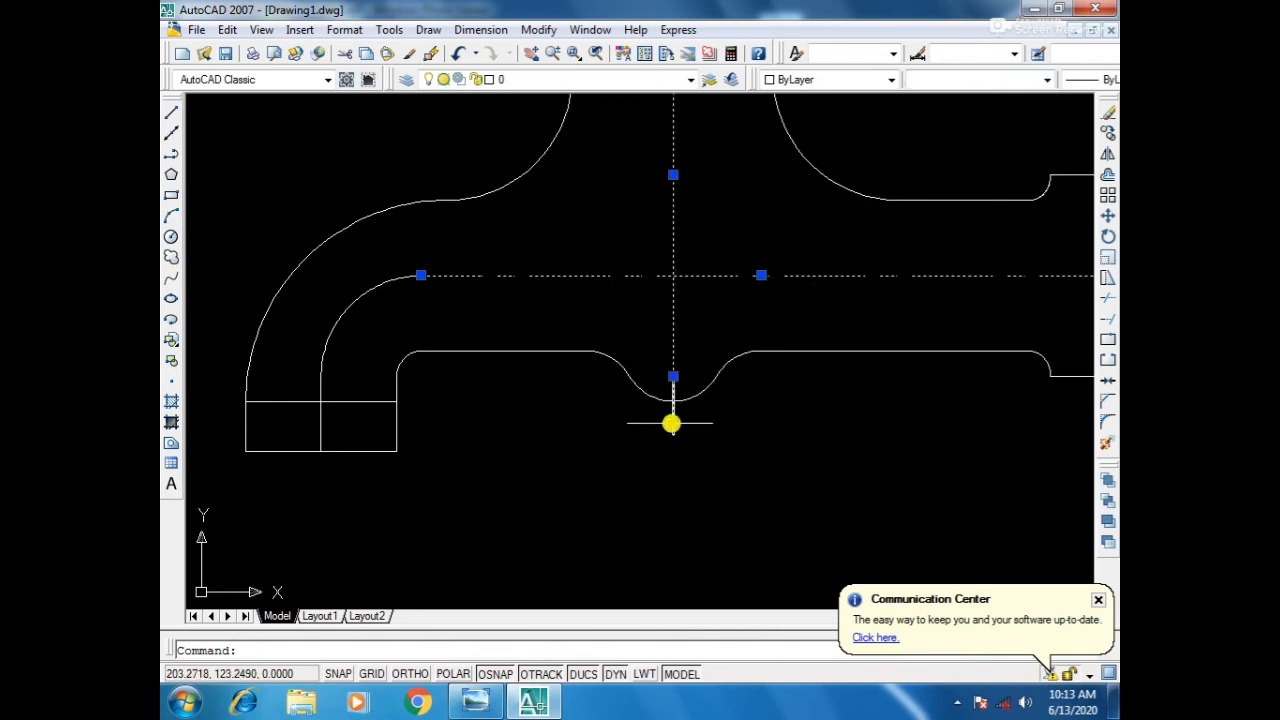
click(990, 84)
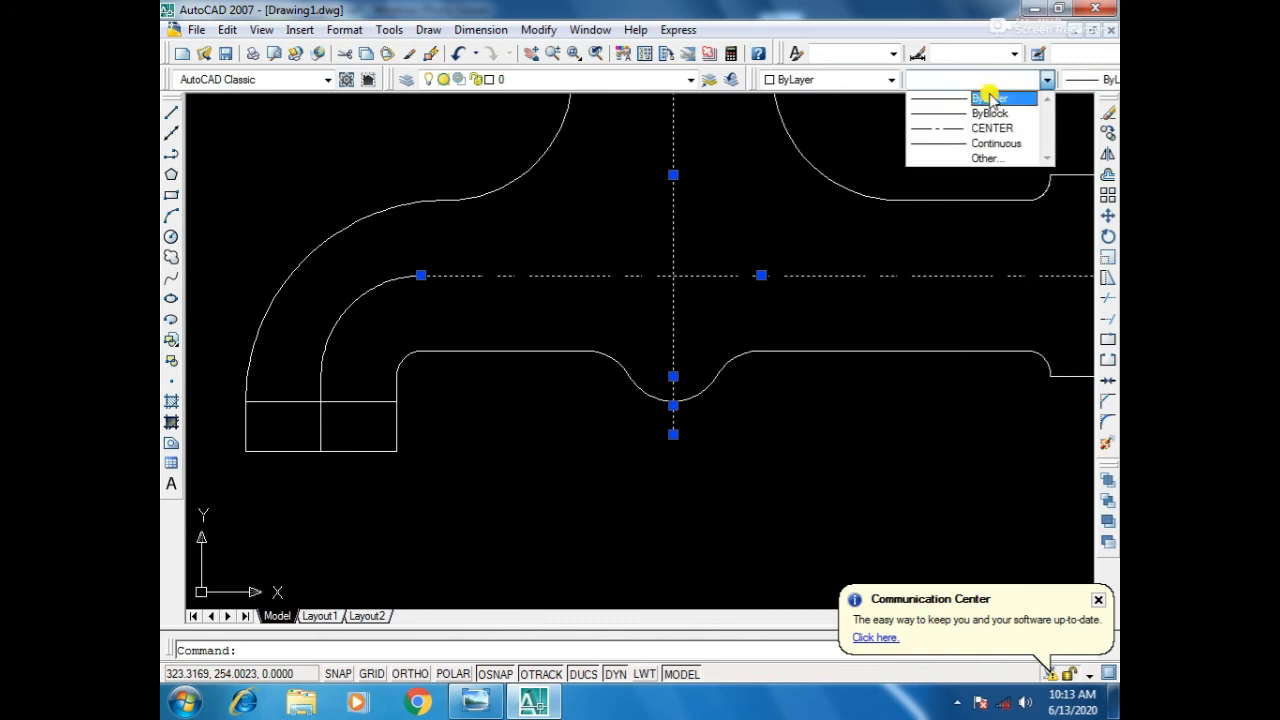
click(985, 127)
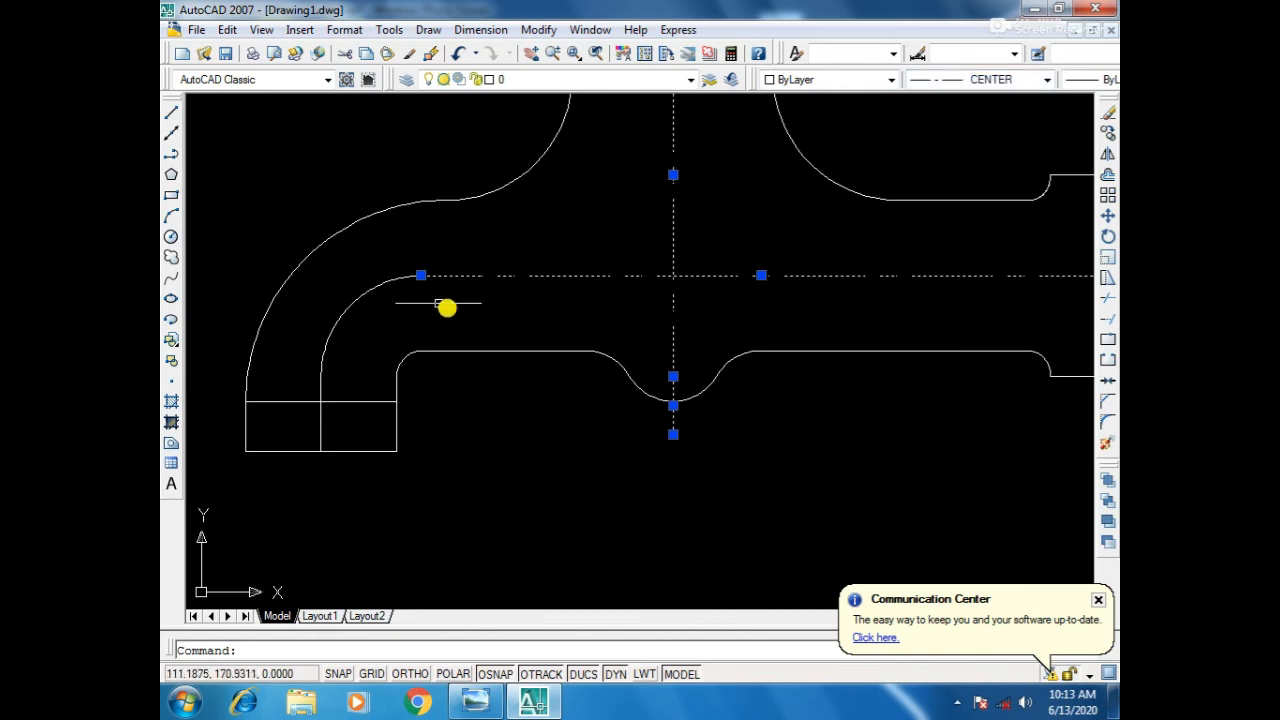
Assign the CENTER linetype to the spout's centre arc and the short vertical centre lines at its outlet, and clear the selection.
click(380, 284)
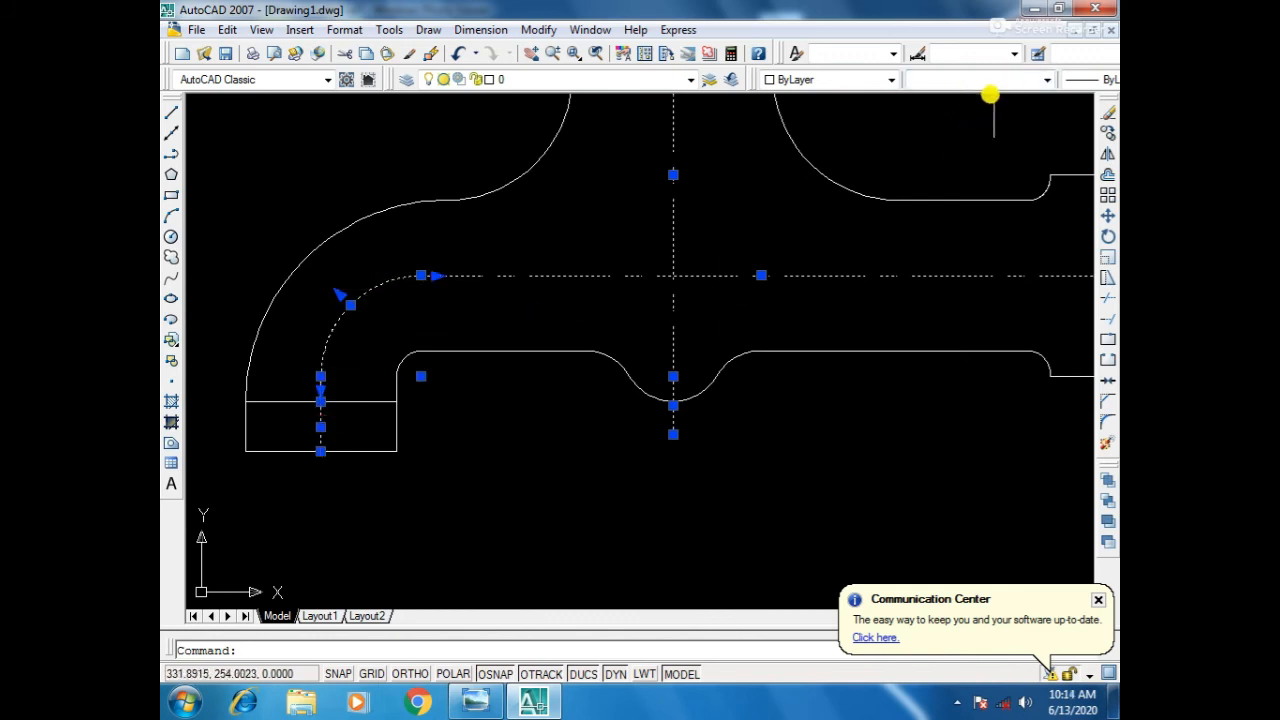
click(1000, 80)
click(980, 128)
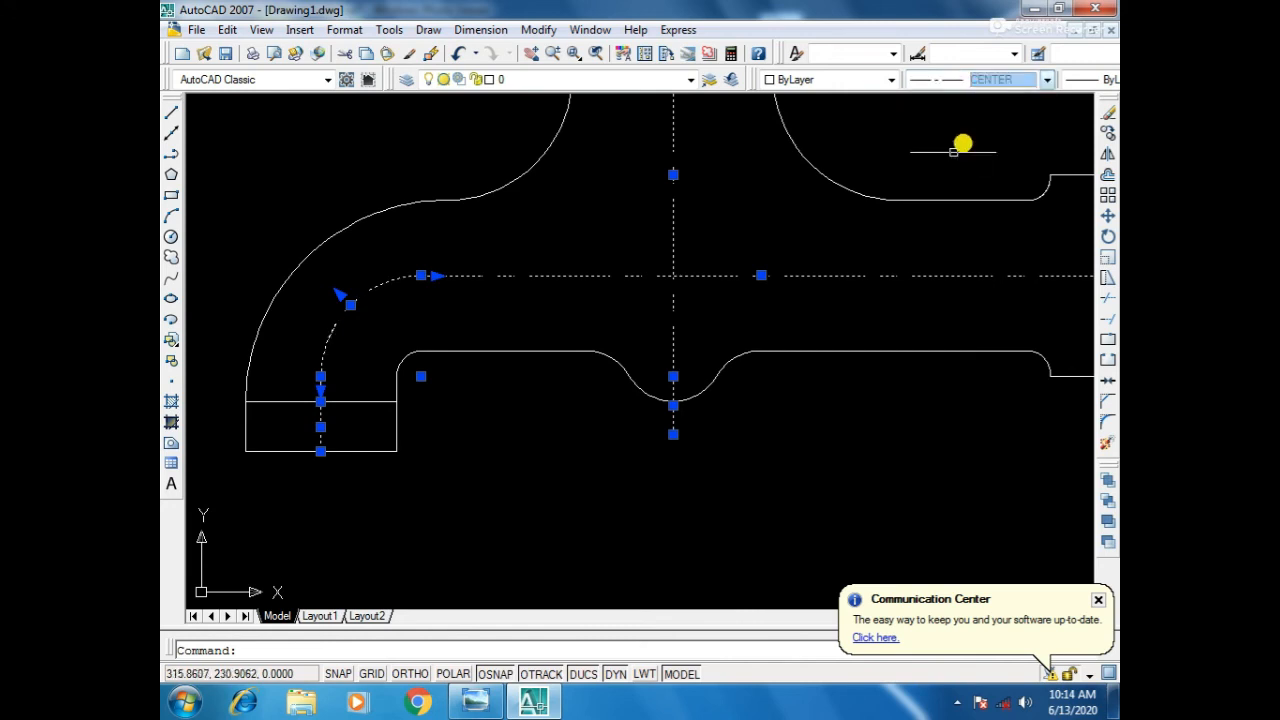
click(774, 471)
click(772, 440)
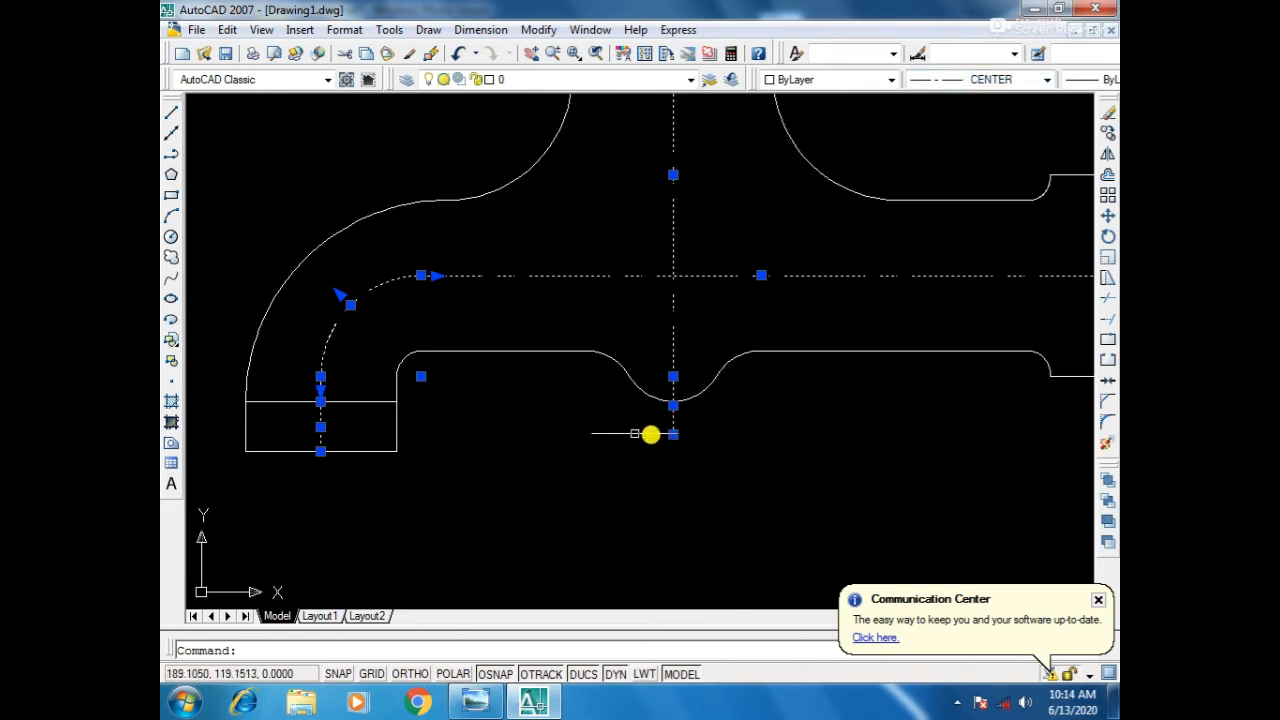
key(Escape)
scroll(777, 343, up, 5)
scroll(777, 357, down, 12)
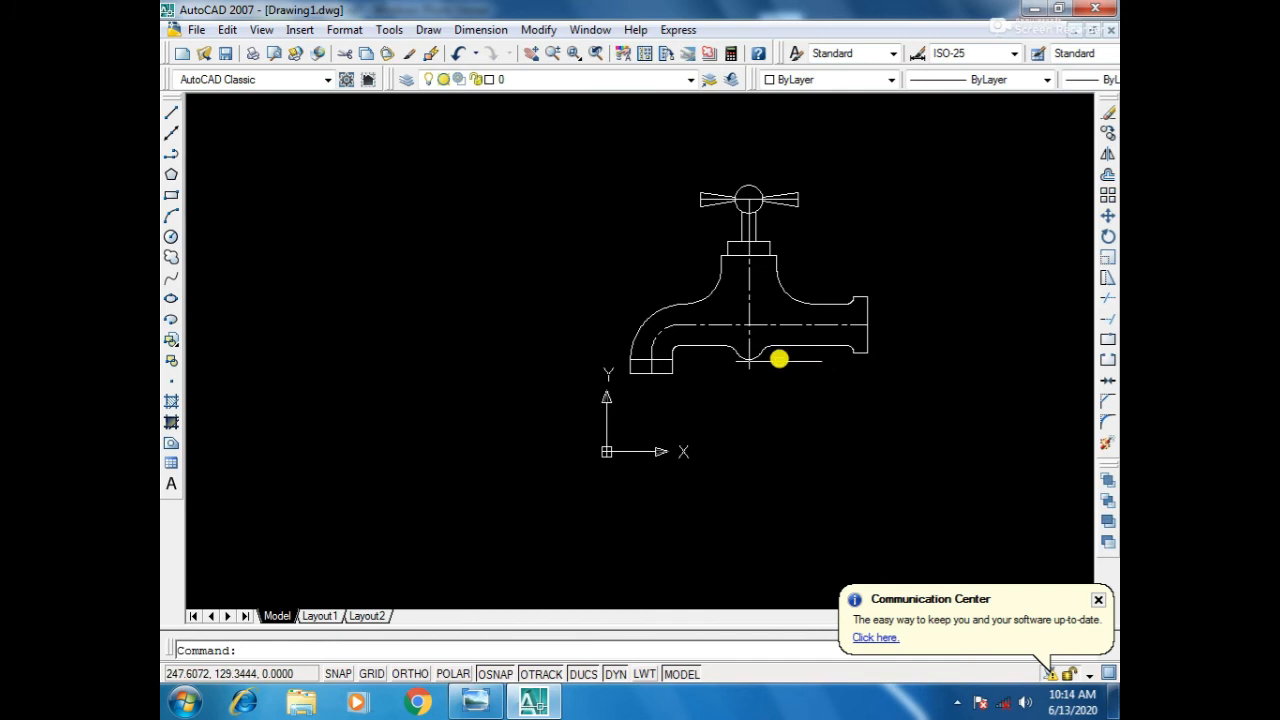
Reload the CENTER linetype definition from acadiso.lin over the one already loaded and close the Linetype Manager.
click(1045, 80)
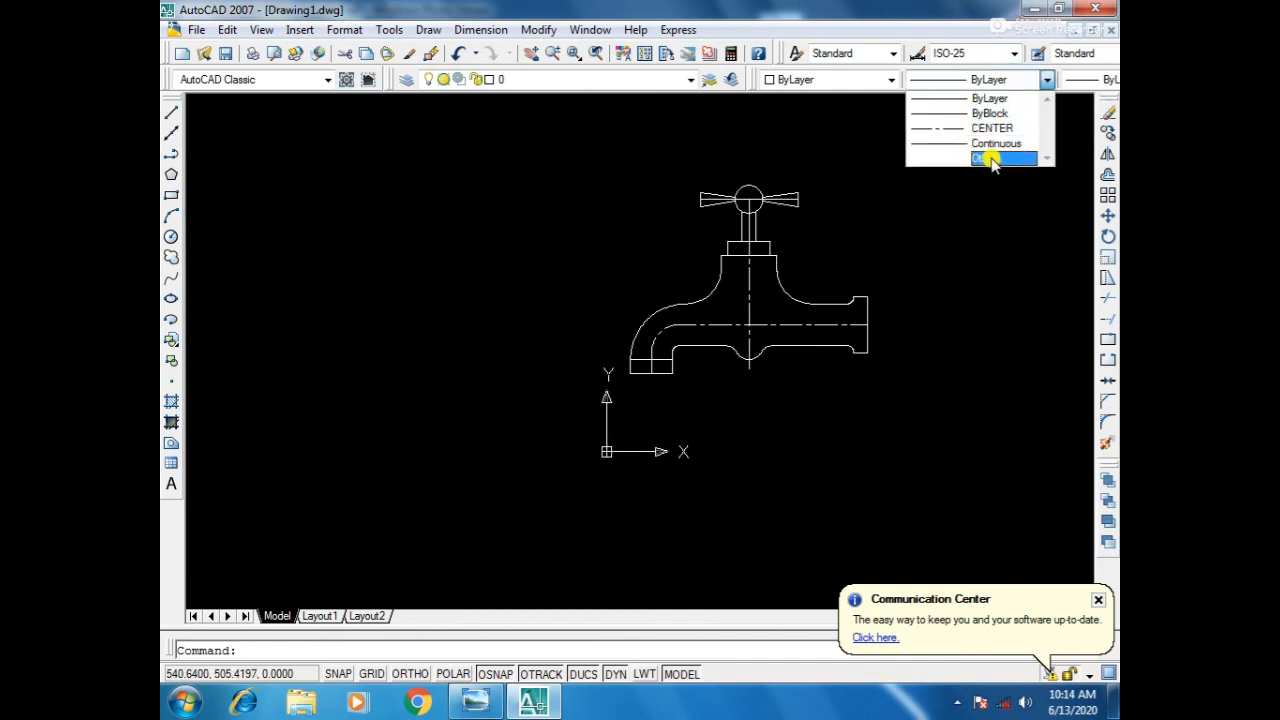
click(988, 148)
click(785, 193)
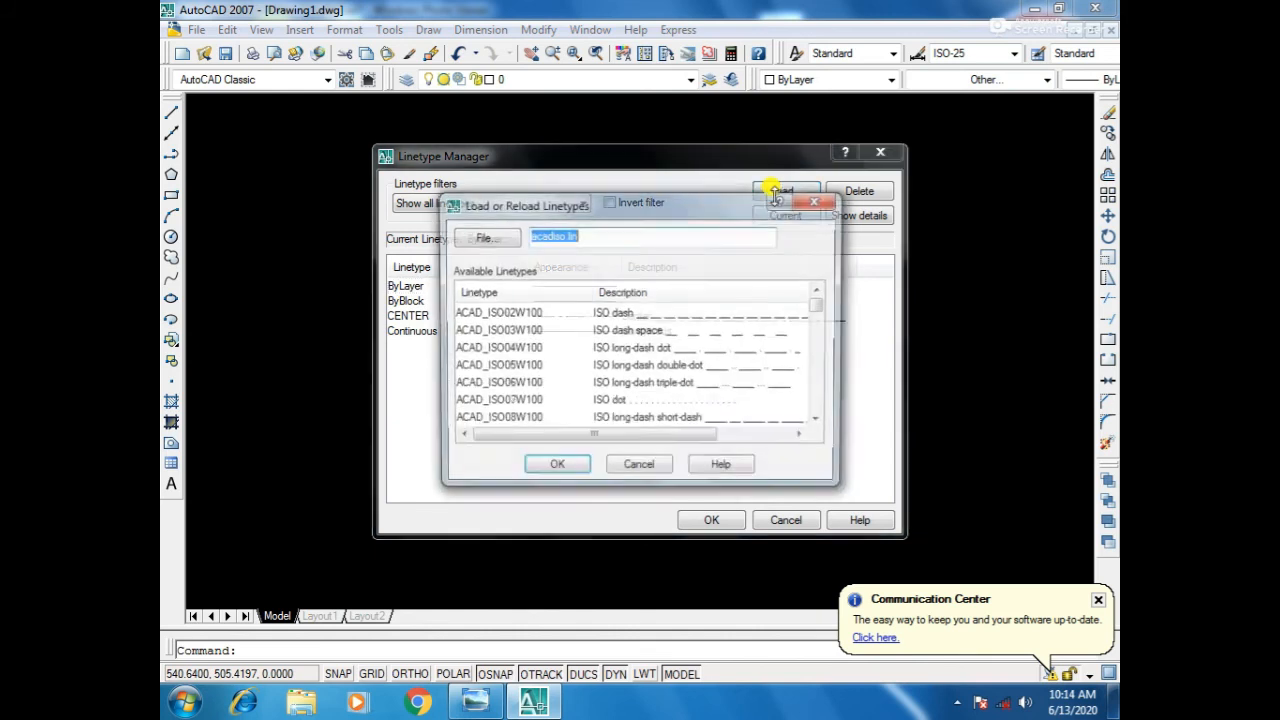
click(490, 402)
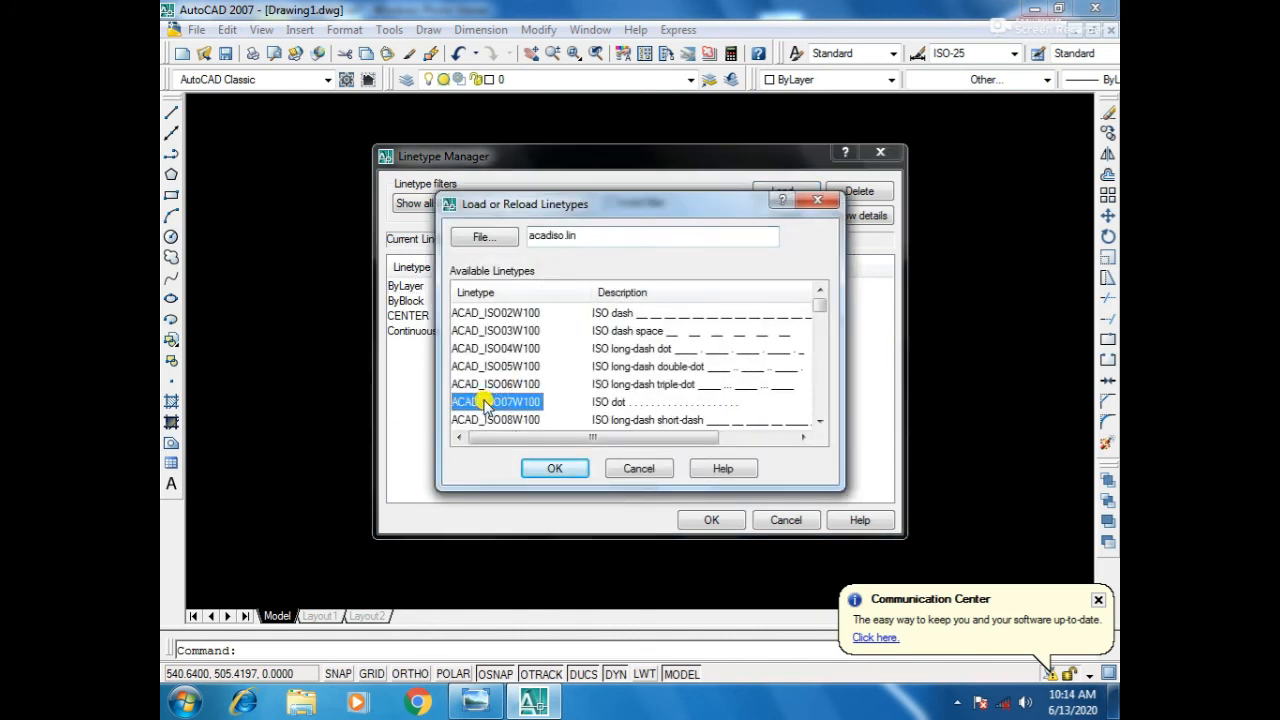
scroll(495, 390, down, 2)
scroll(486, 395, down, 4)
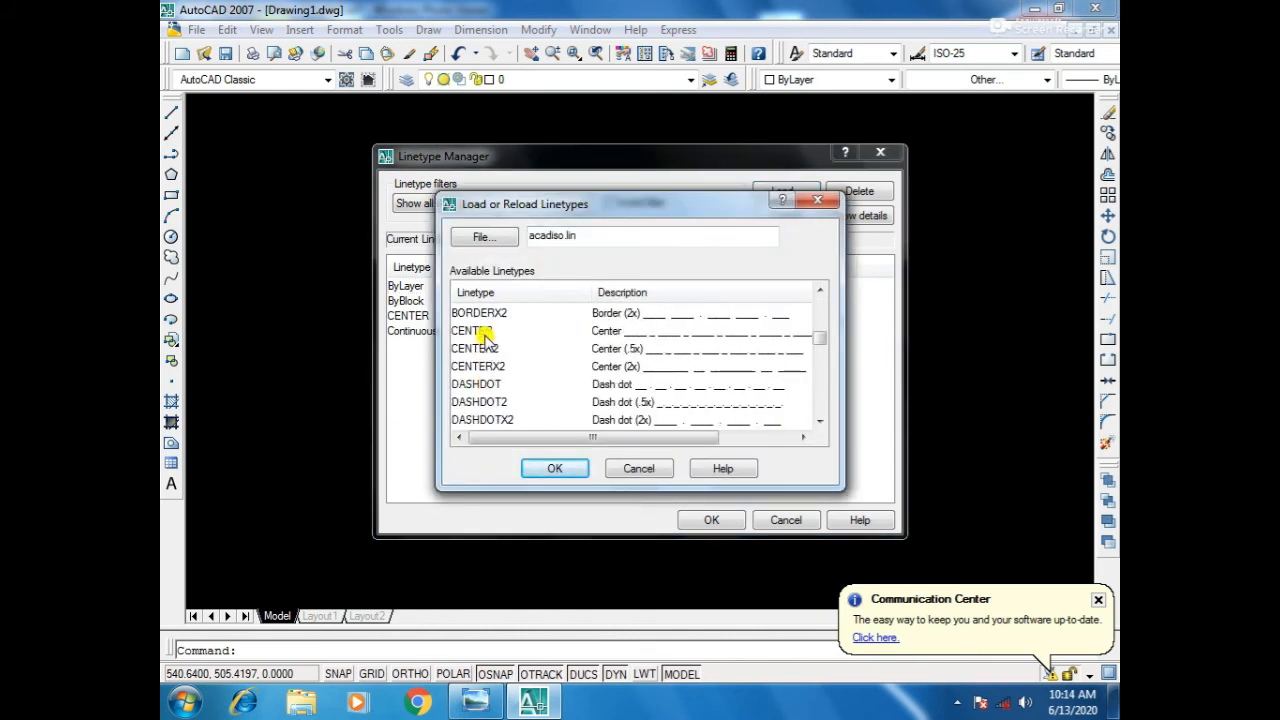
click(494, 367)
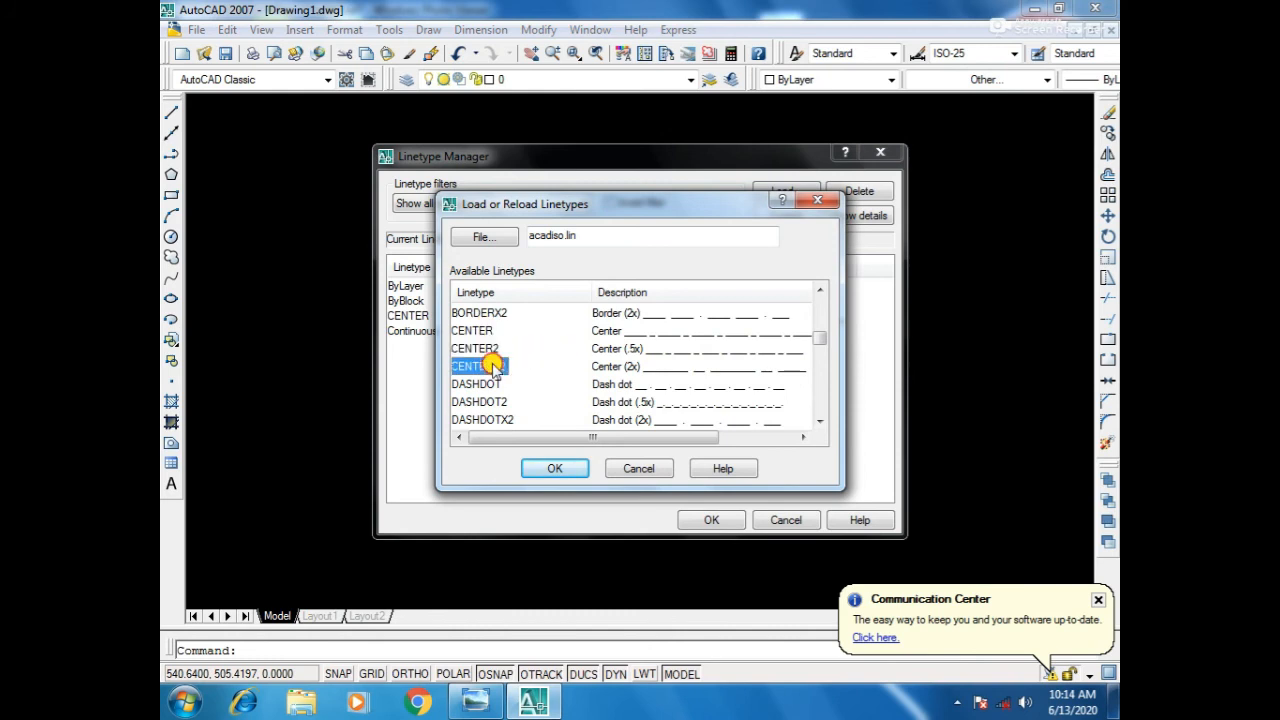
click(645, 348)
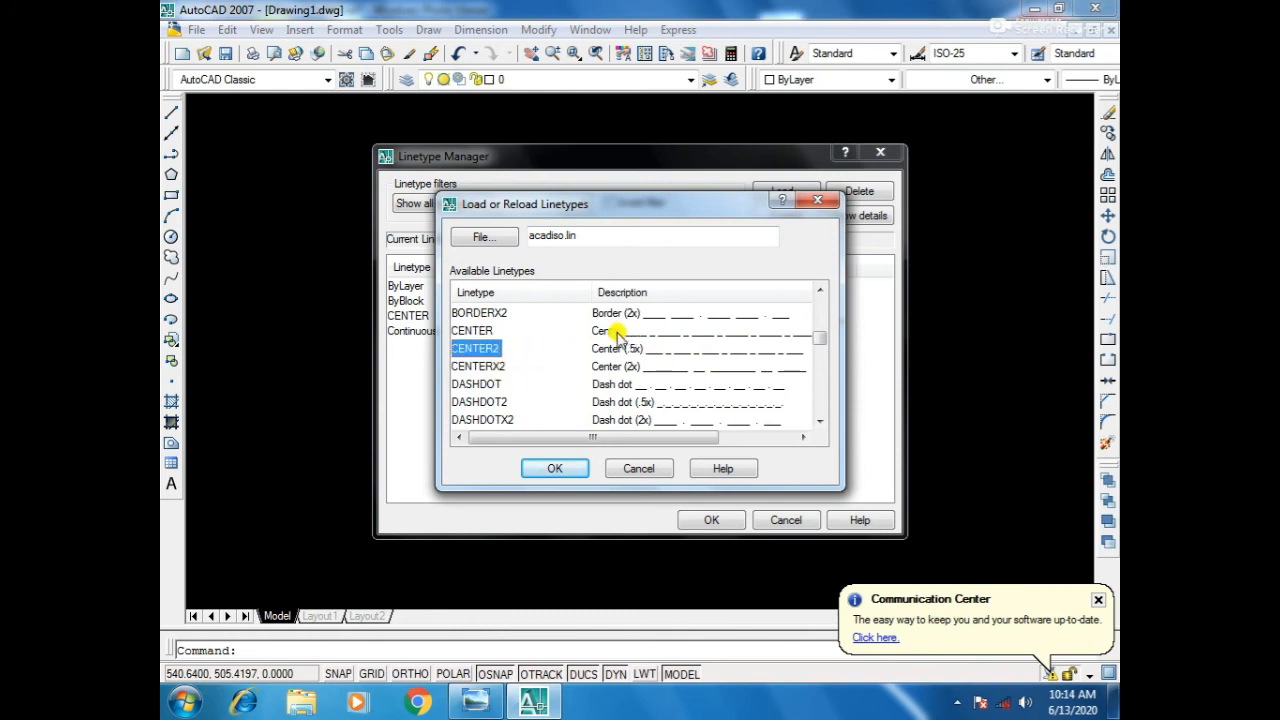
click(482, 331)
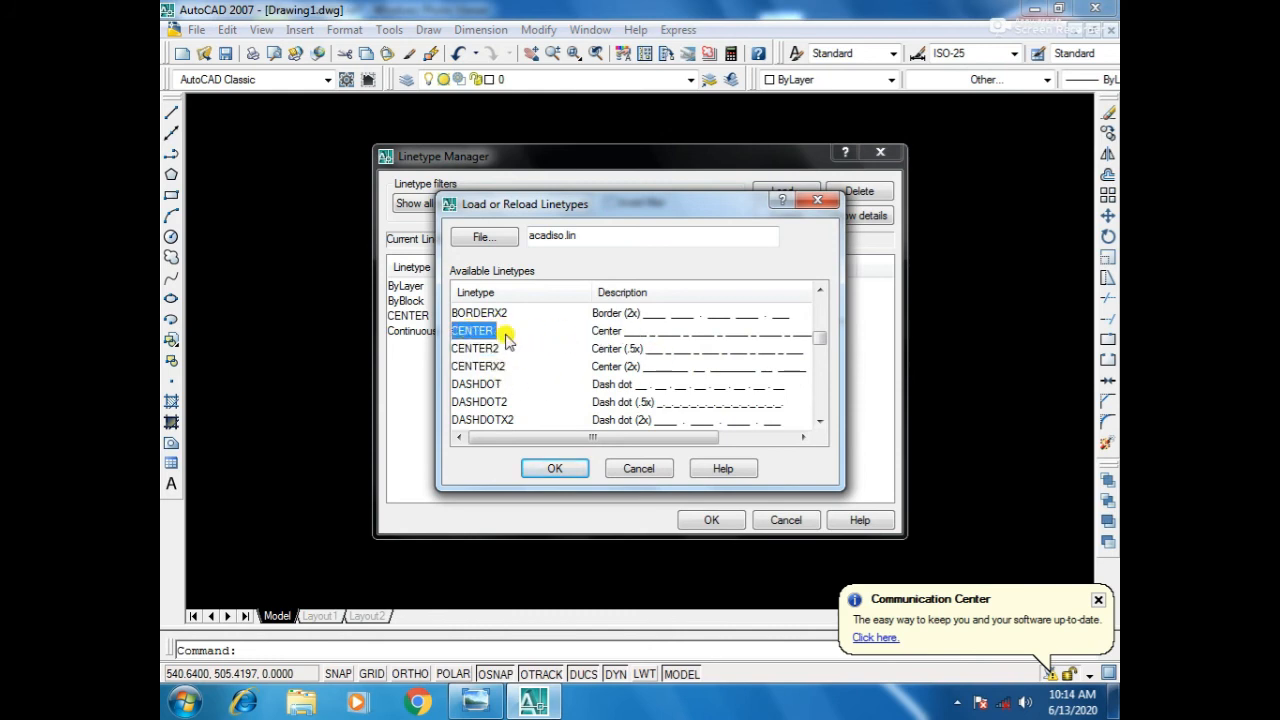
click(555, 469)
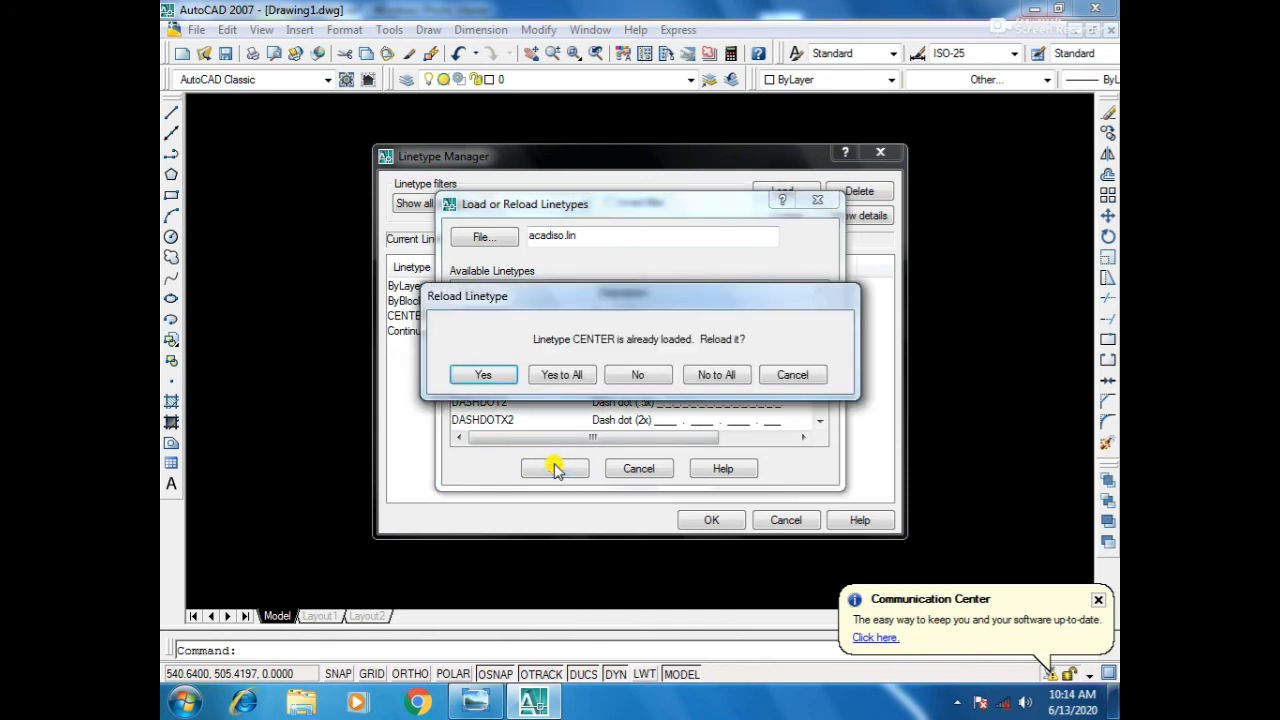
click(560, 375)
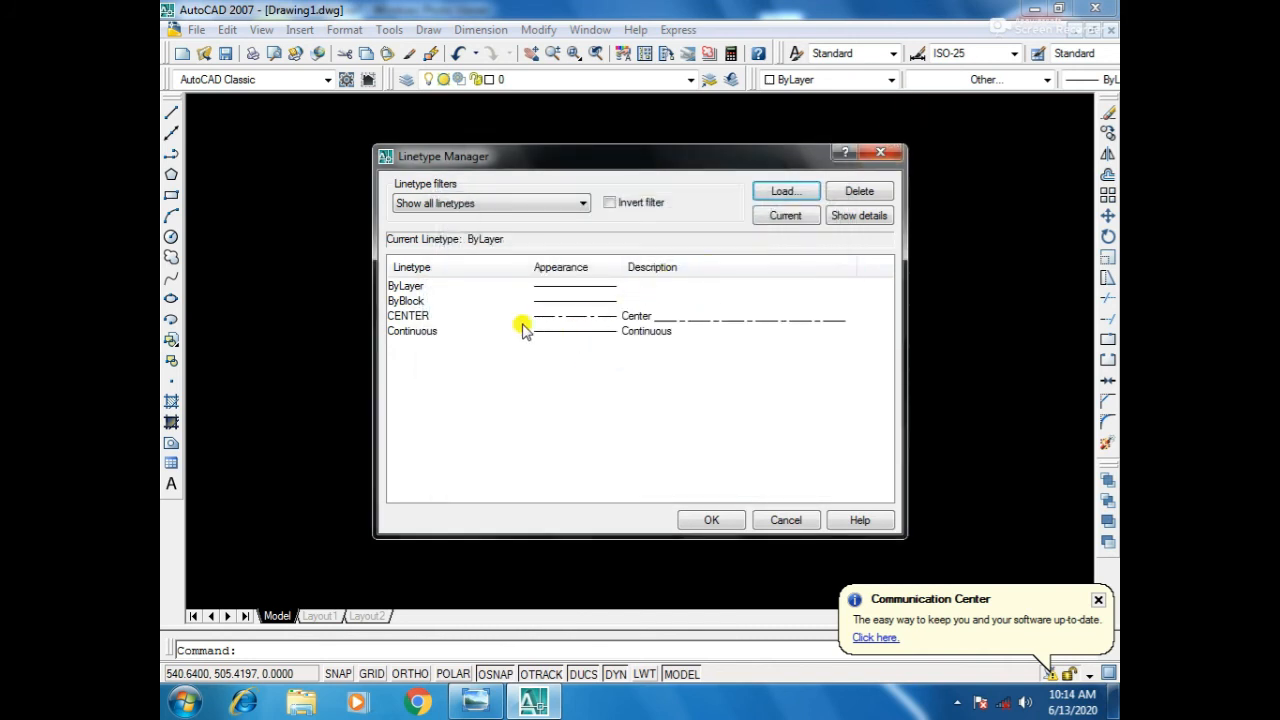
click(480, 317)
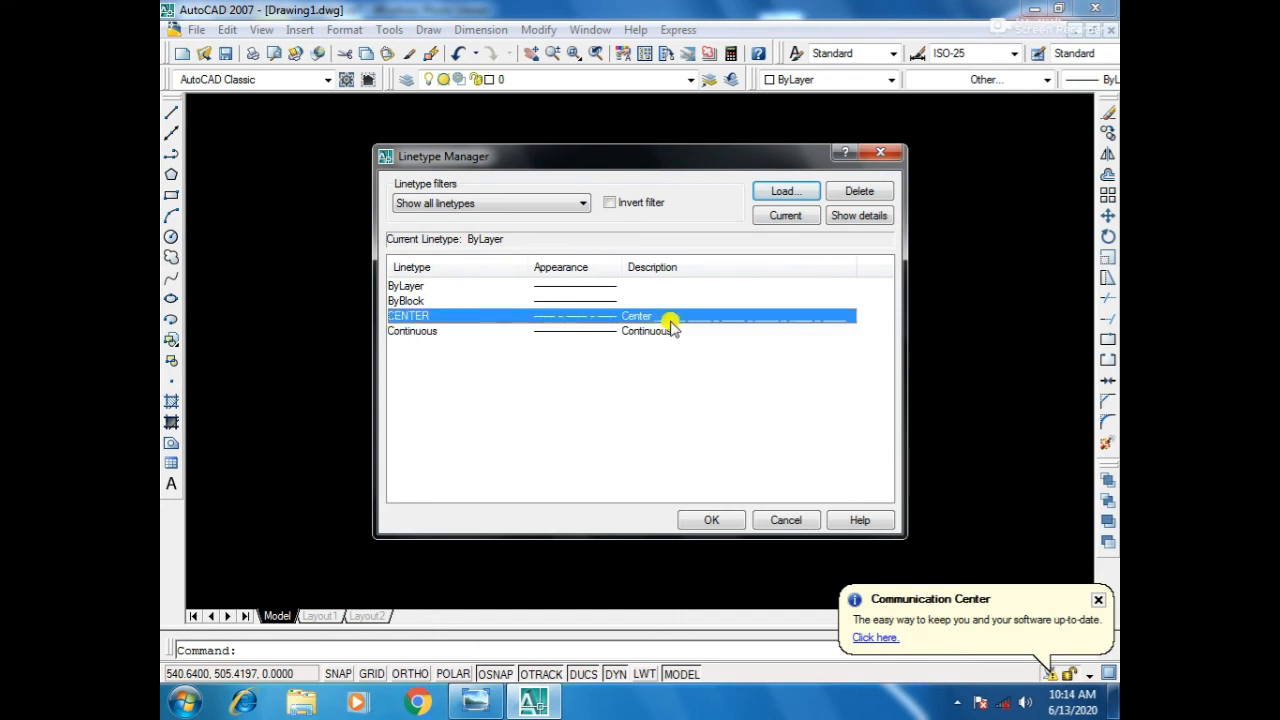
key(Return)
Select the short vertical centre line in the spout outlet and the vertical centre line of the stem.
scroll(663, 357, up, 3)
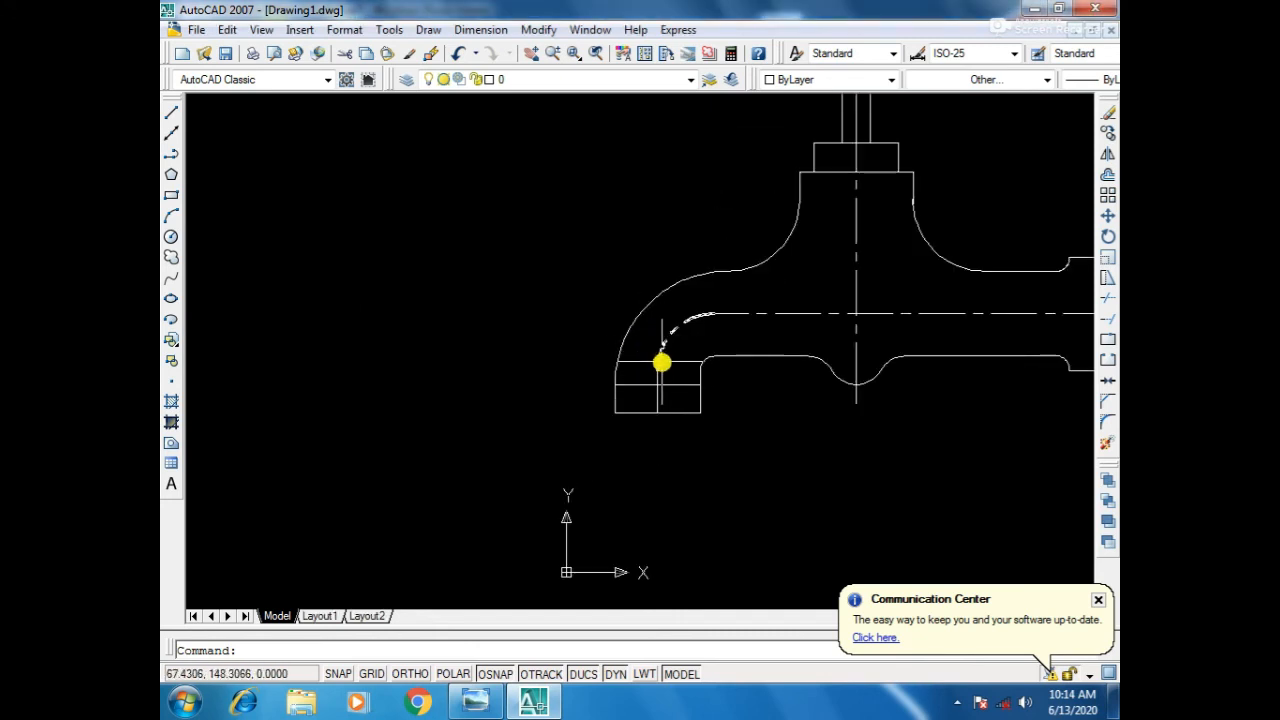
click(657, 404)
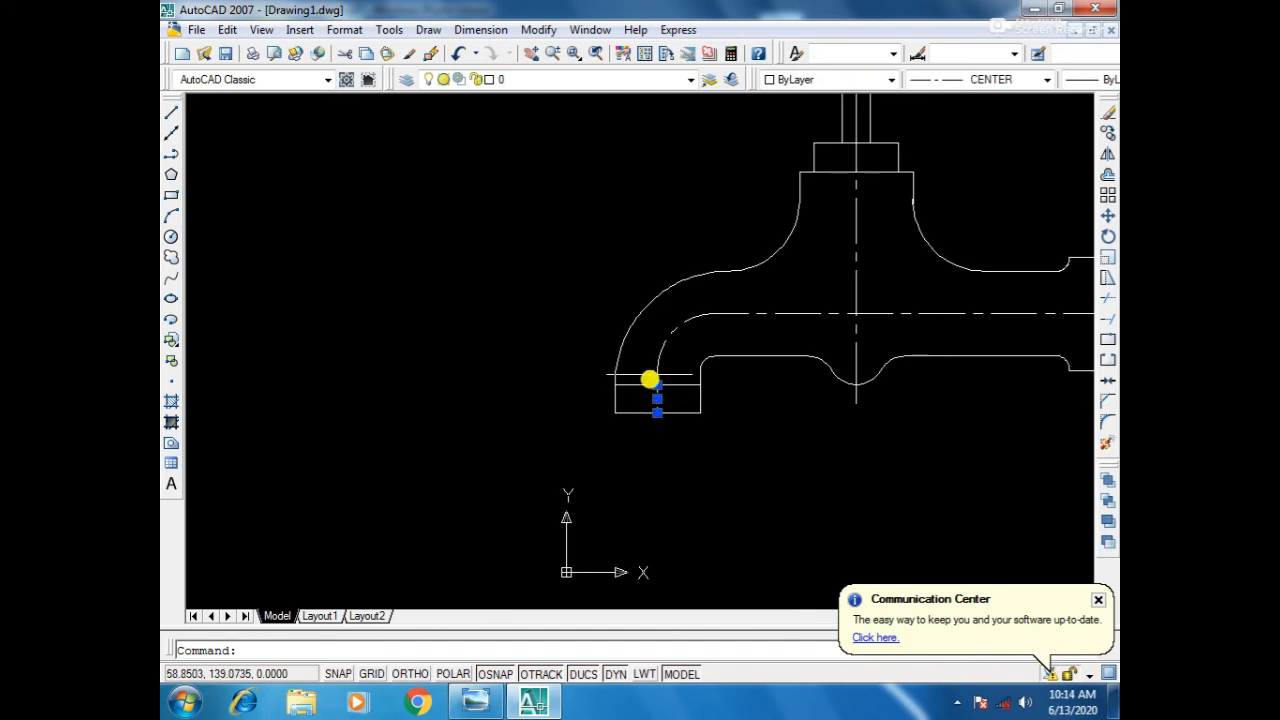
scroll(651, 375, up, 4)
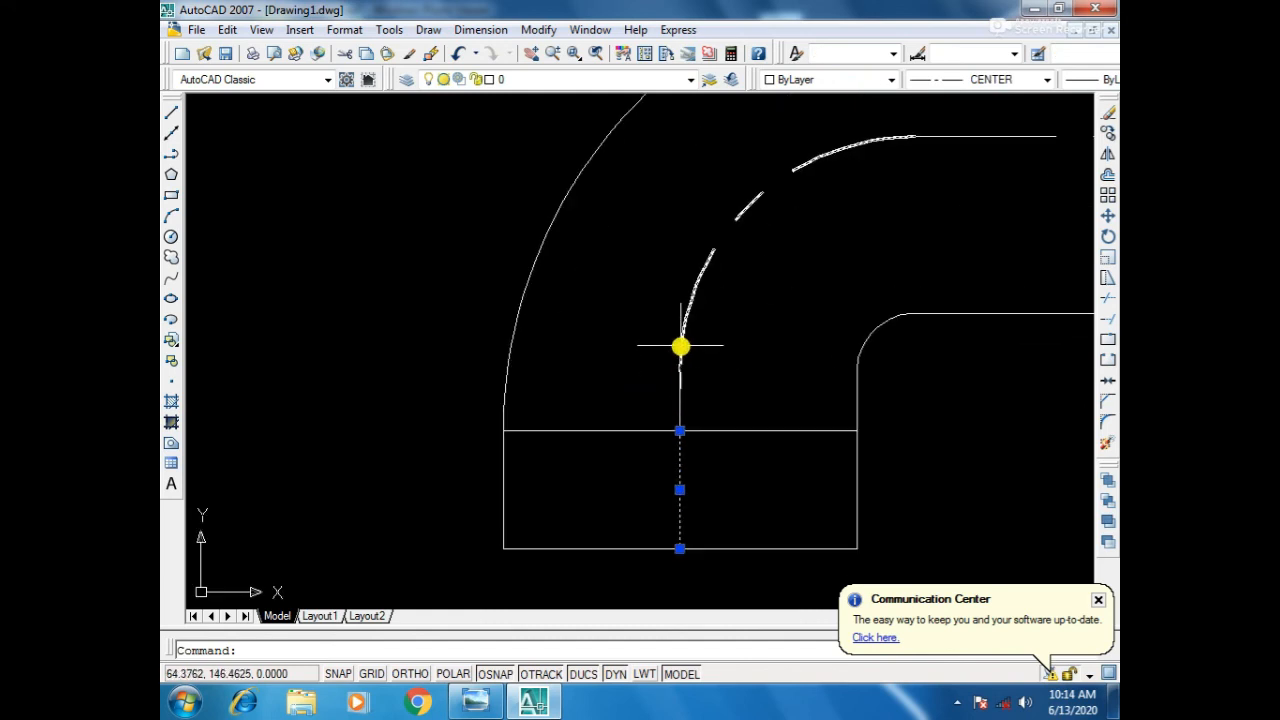
scroll(755, 369, down, 5)
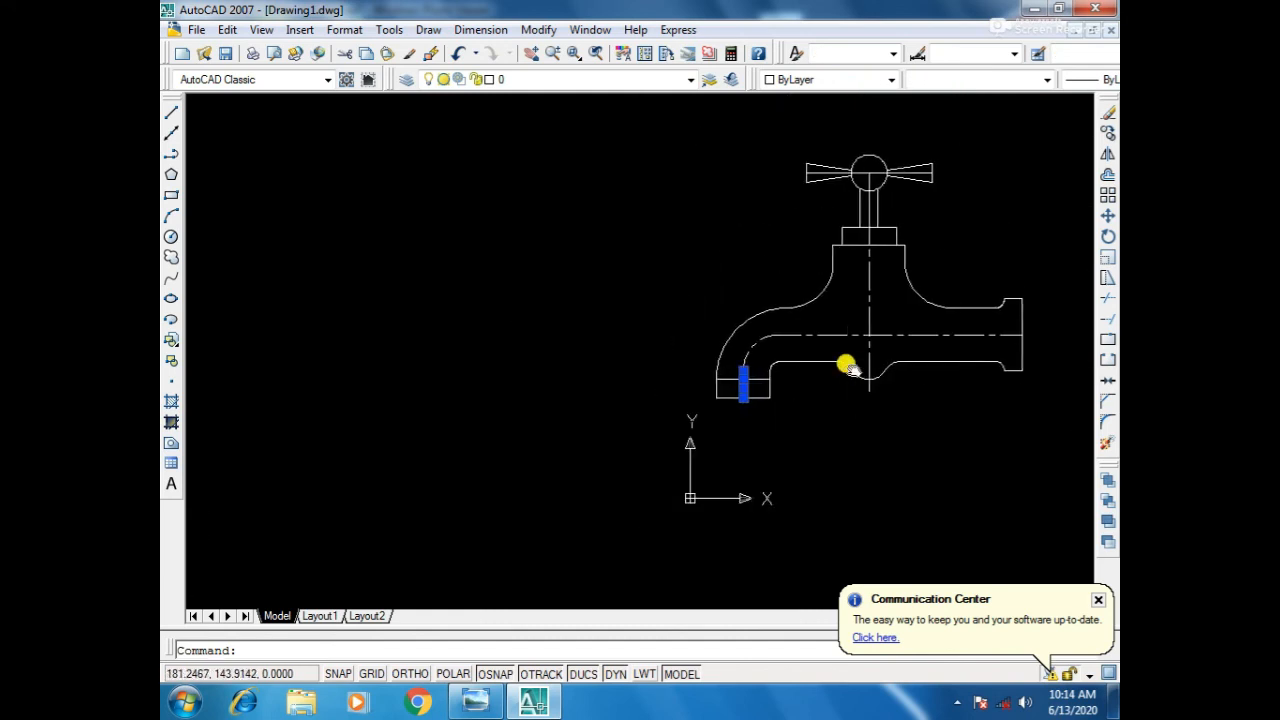
middle_drag(850, 367, 651, 369)
scroll(691, 173, up, 5)
click(572, 381)
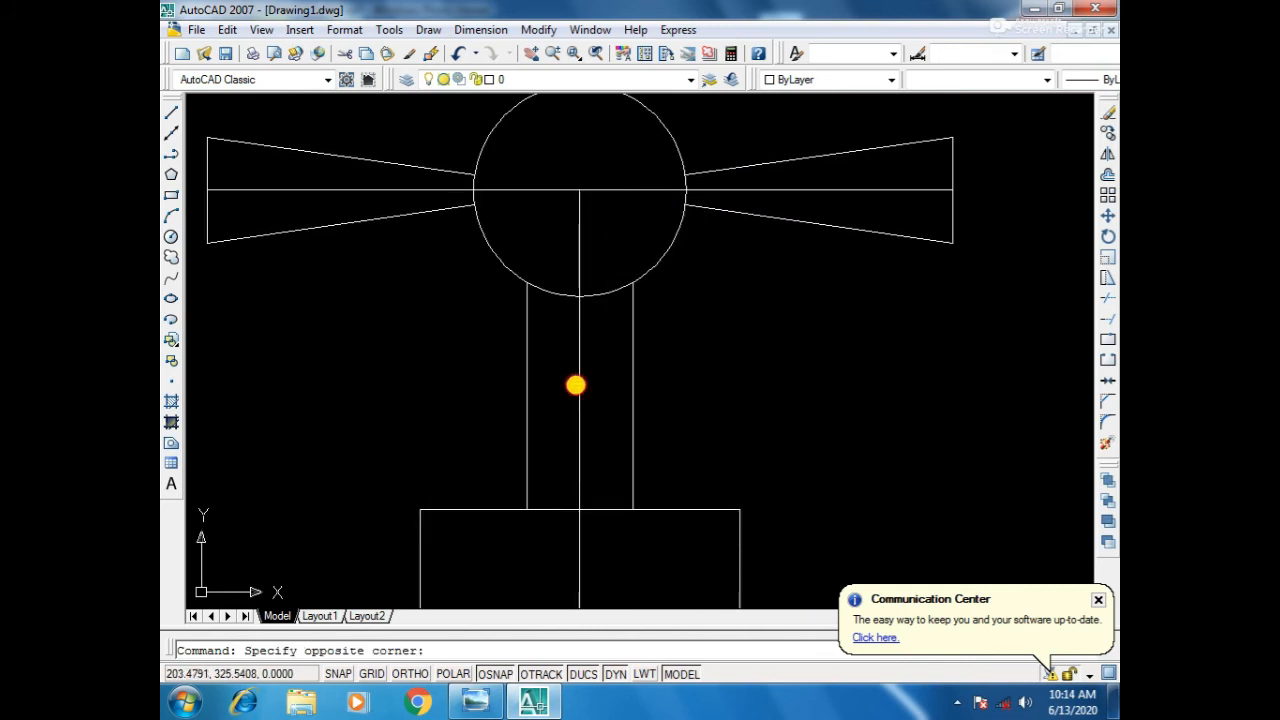
click(588, 401)
click(579, 395)
scroll(577, 391, down, 4)
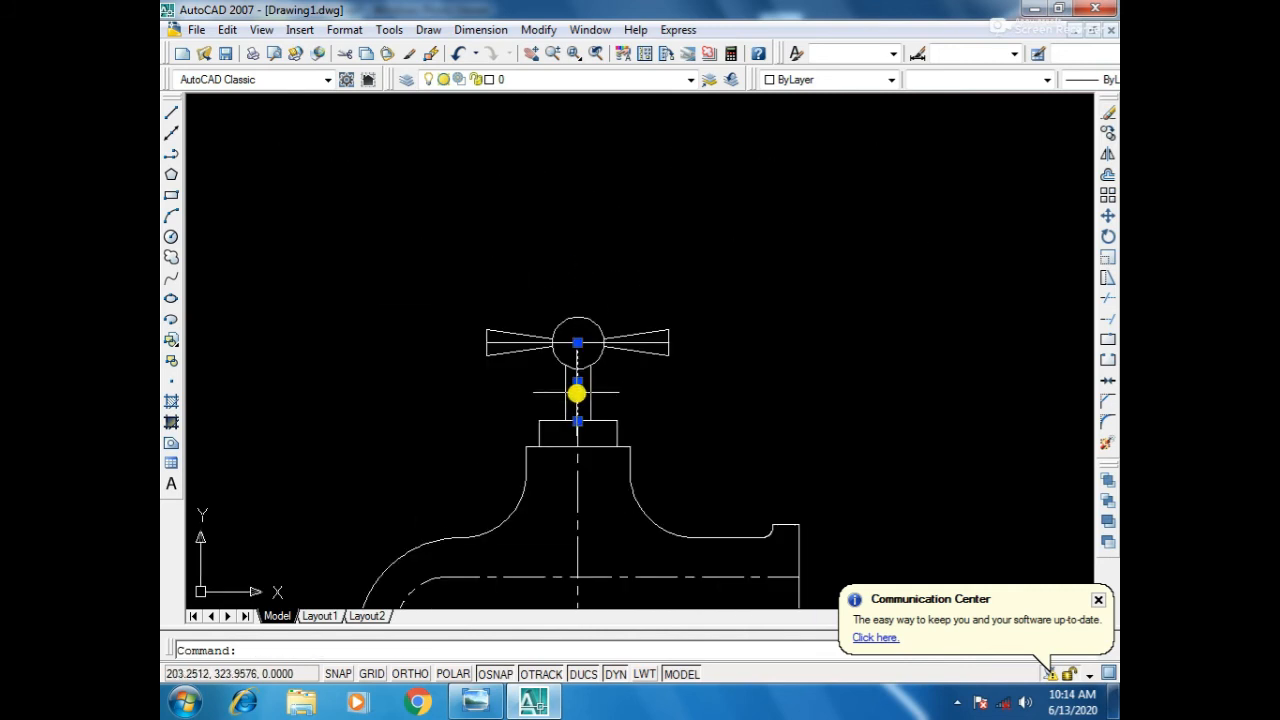
Add the handle's horizontal centre lines and the lower vertical centre lines to the selection and assign the CENTER linetype to all of them.
scroll(582, 323, up, 3)
scroll(586, 344, up, 2)
click(594, 418)
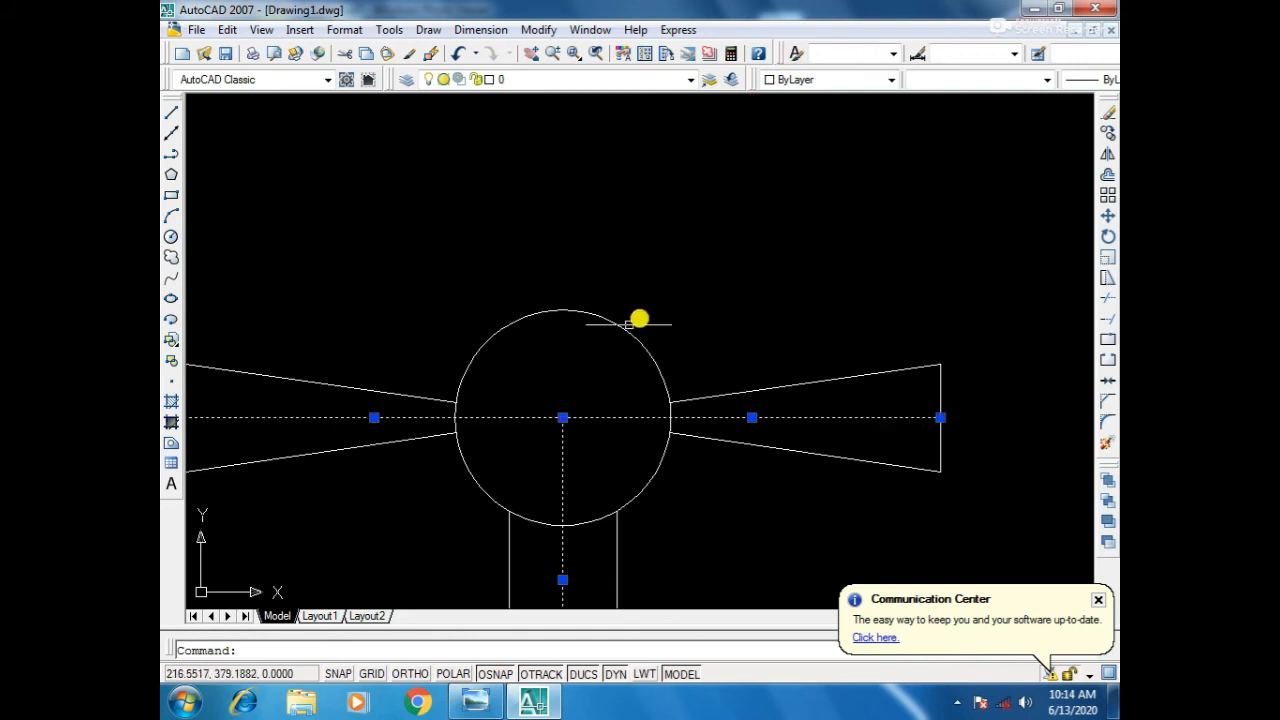
scroll(638, 318, down, 4)
middle_drag(686, 451, 766, 346)
scroll(616, 469, up, 5)
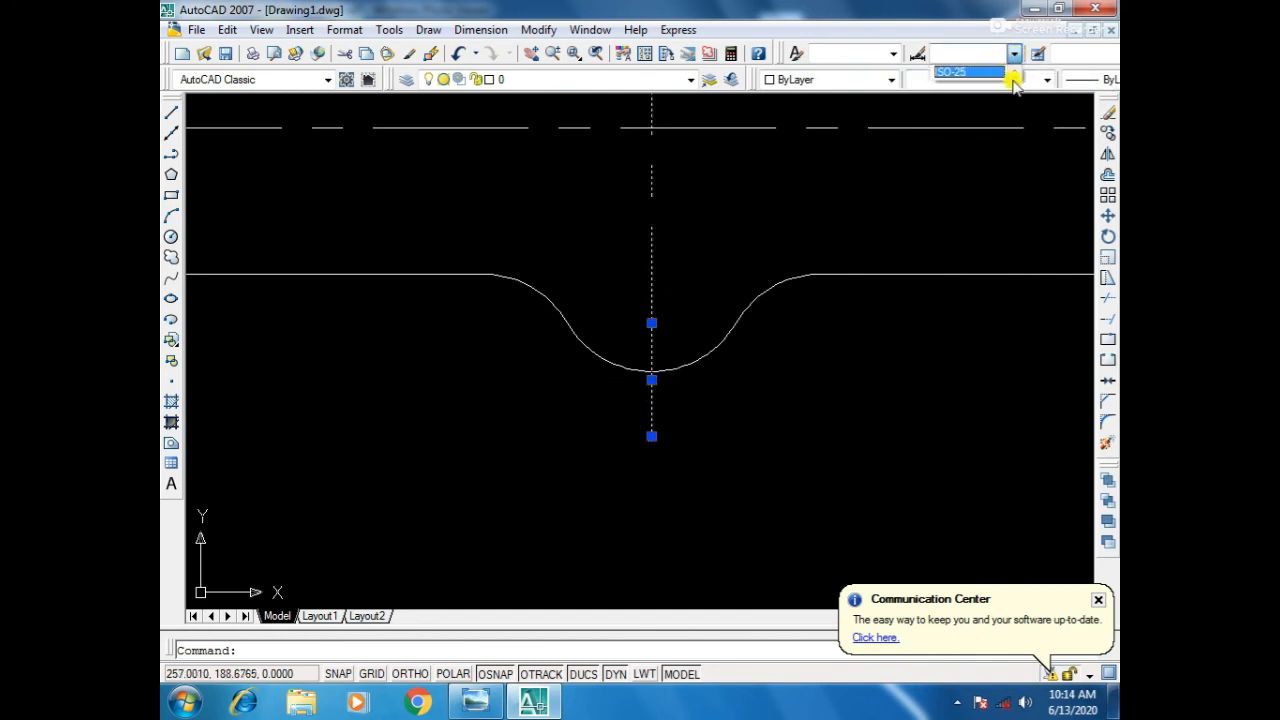
click(1047, 79)
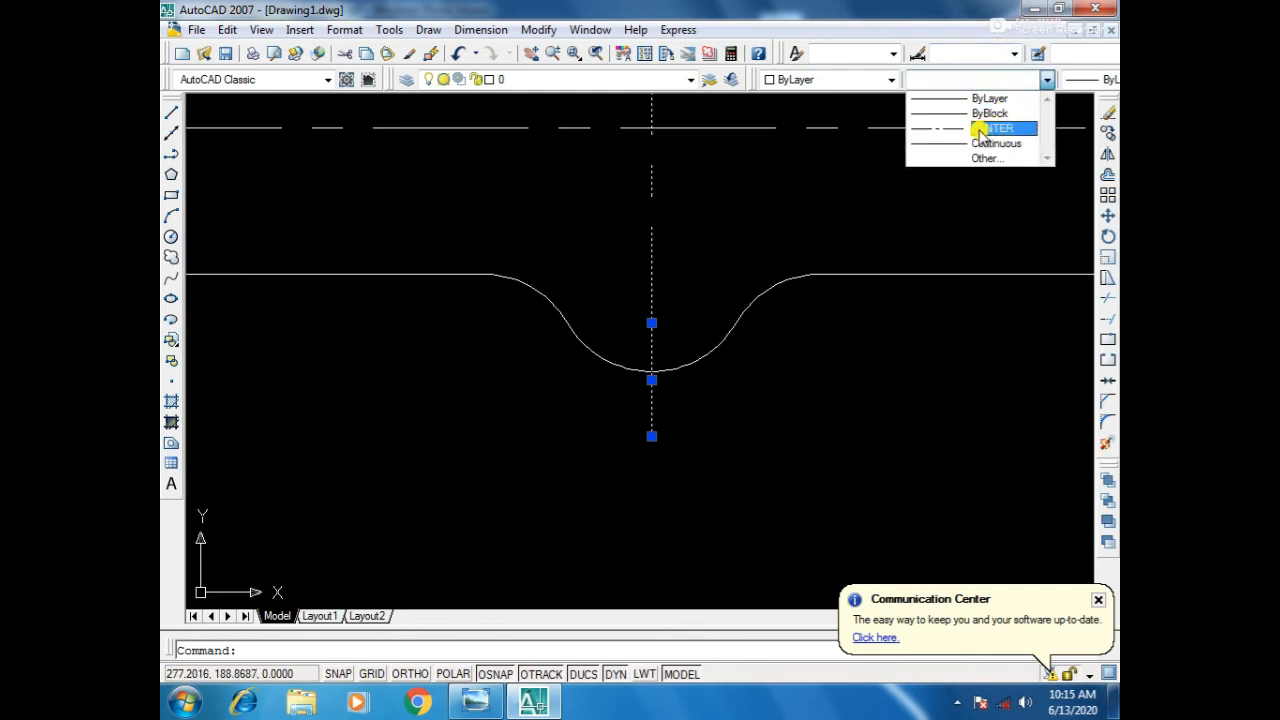
click(980, 127)
click(798, 370)
click(805, 369)
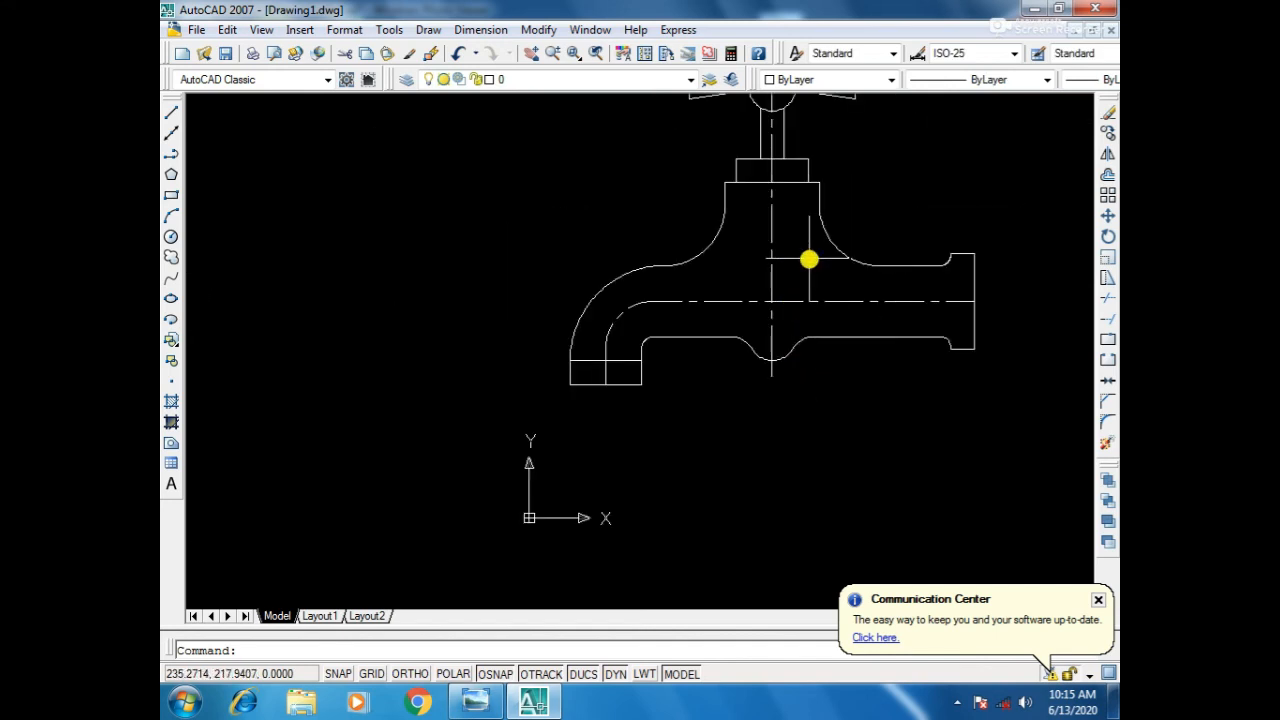
Add a radius dimension to the concave arc joining the spout to the left side of the tap body, placed outside the outline.
middle_drag(809, 259, 798, 321)
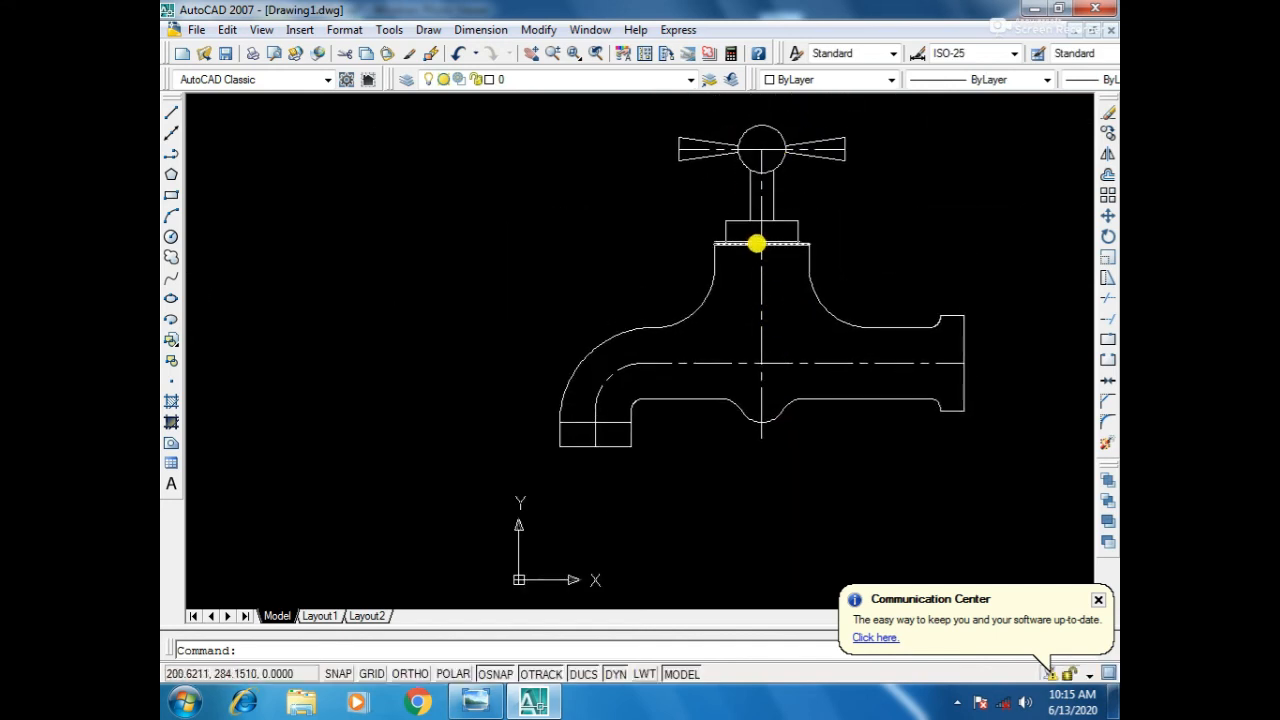
mouse_move(861, 499)
middle_down()
mouse_move(769, 441)
mouse_move(772, 510)
middle_up()
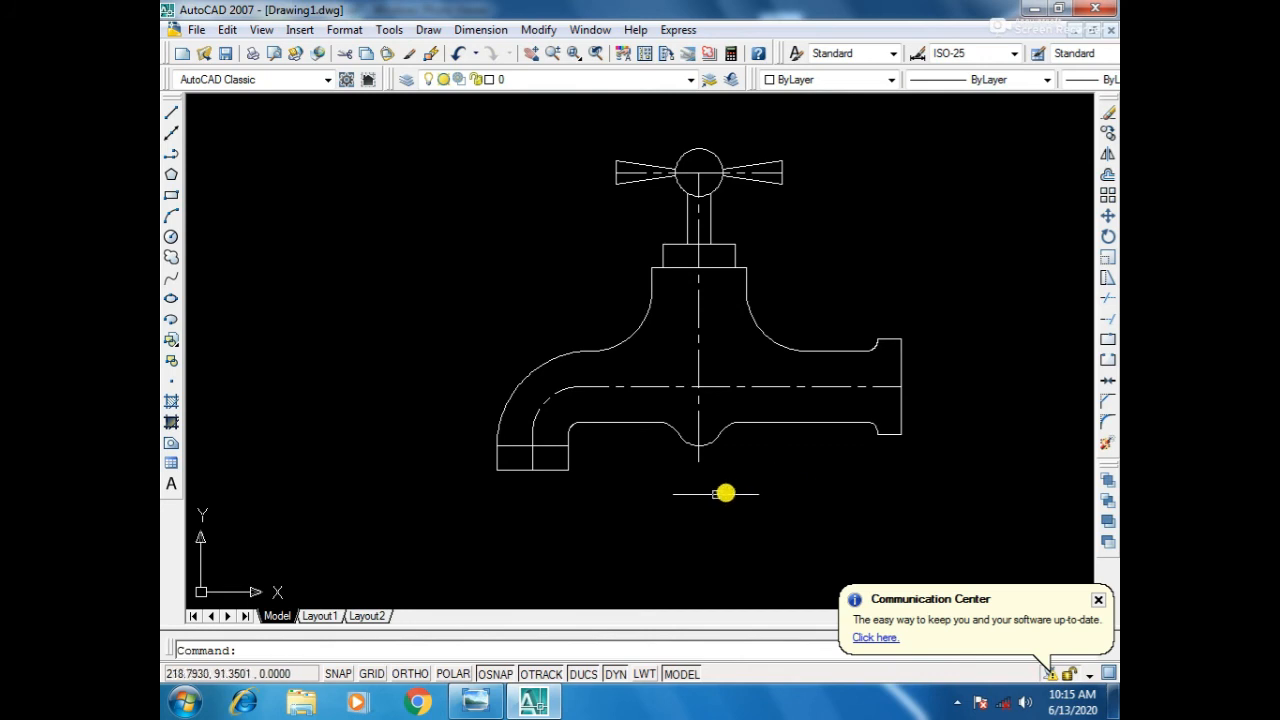
click(487, 32)
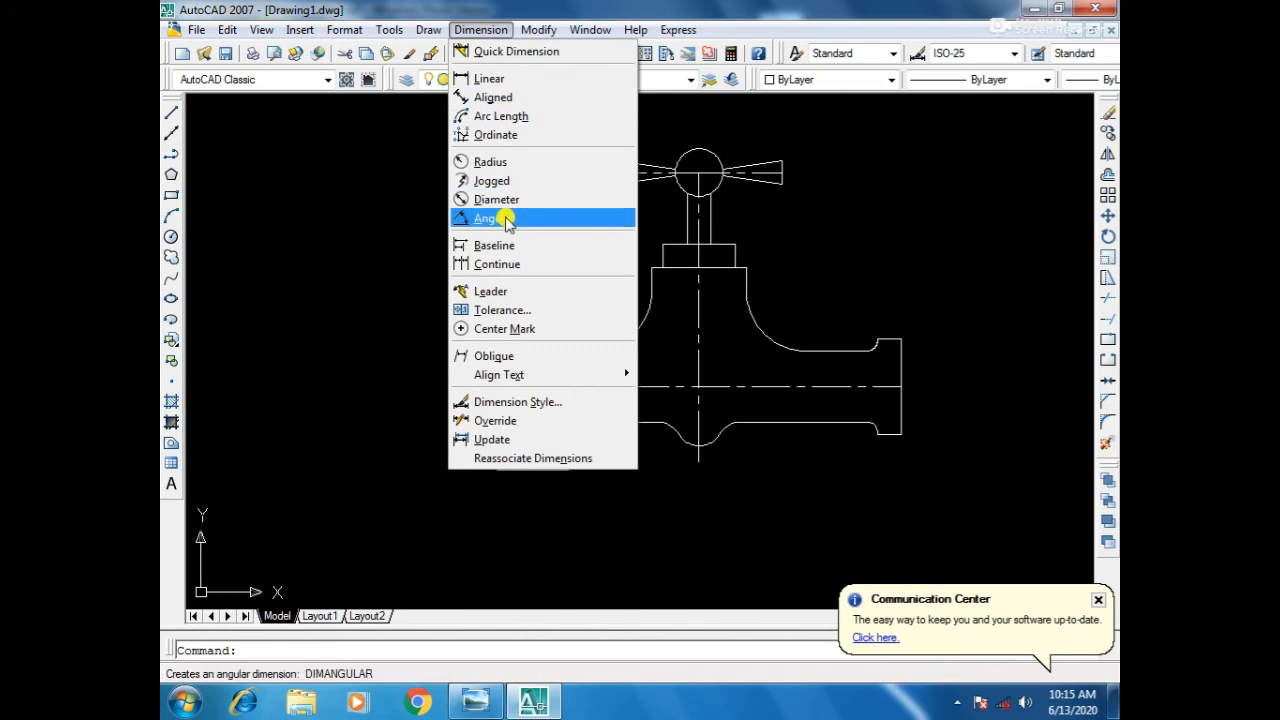
click(512, 161)
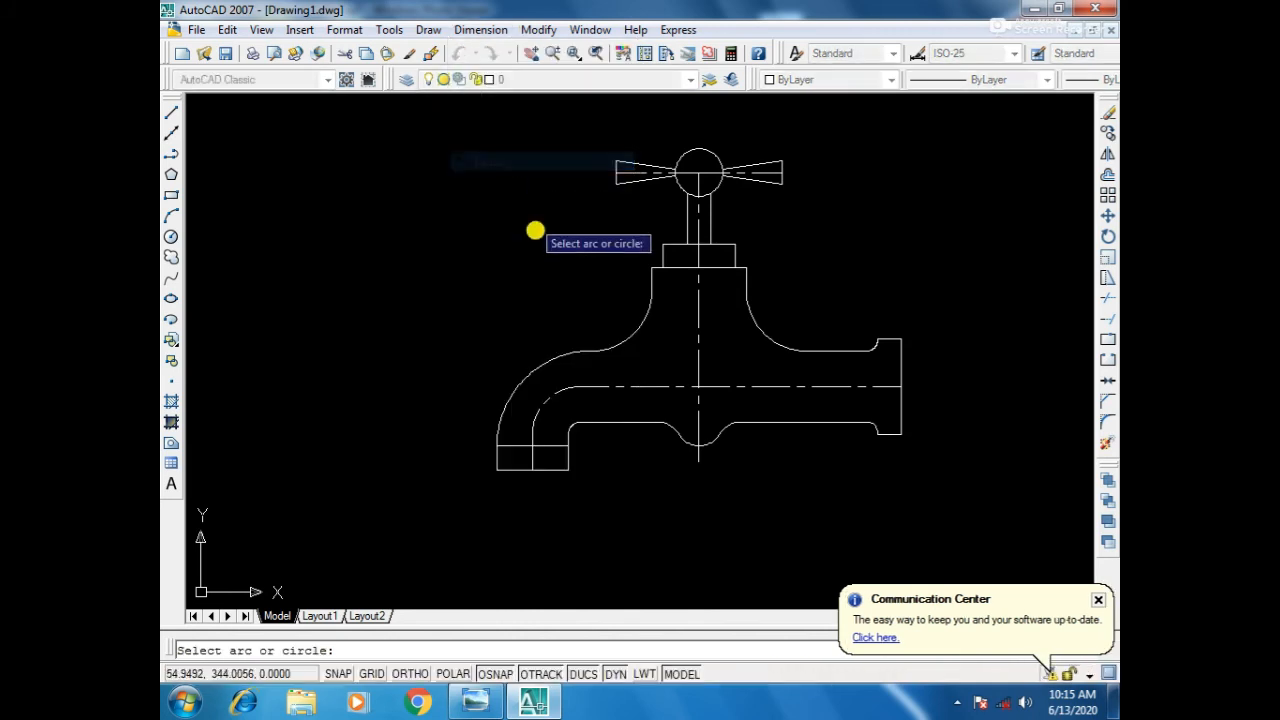
click(620, 336)
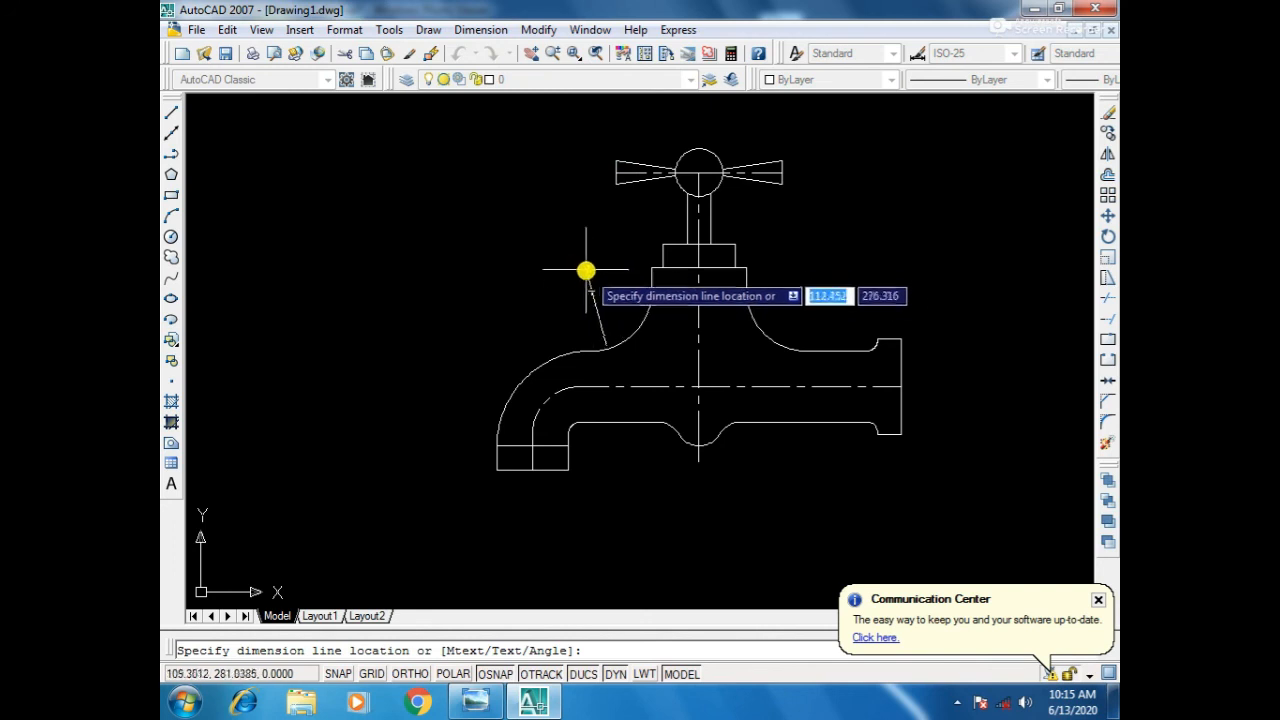
click(574, 276)
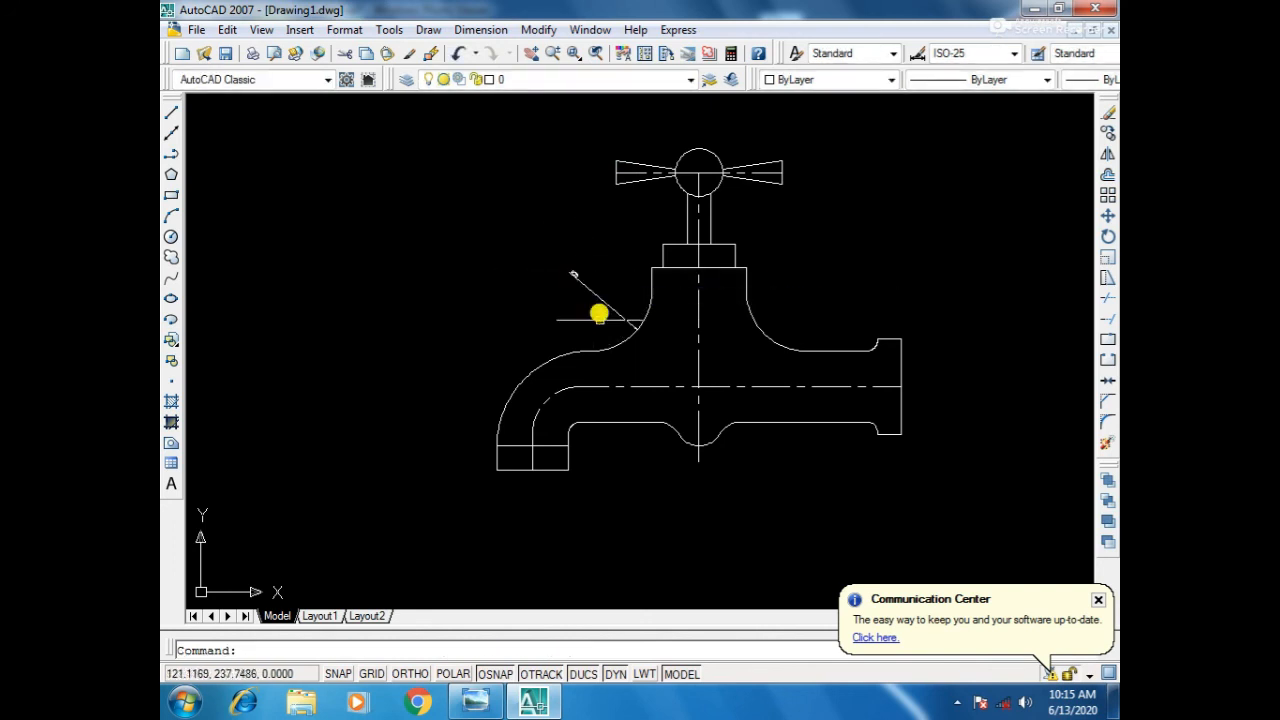
scroll(558, 282, up, 5)
scroll(640, 220, down, 6)
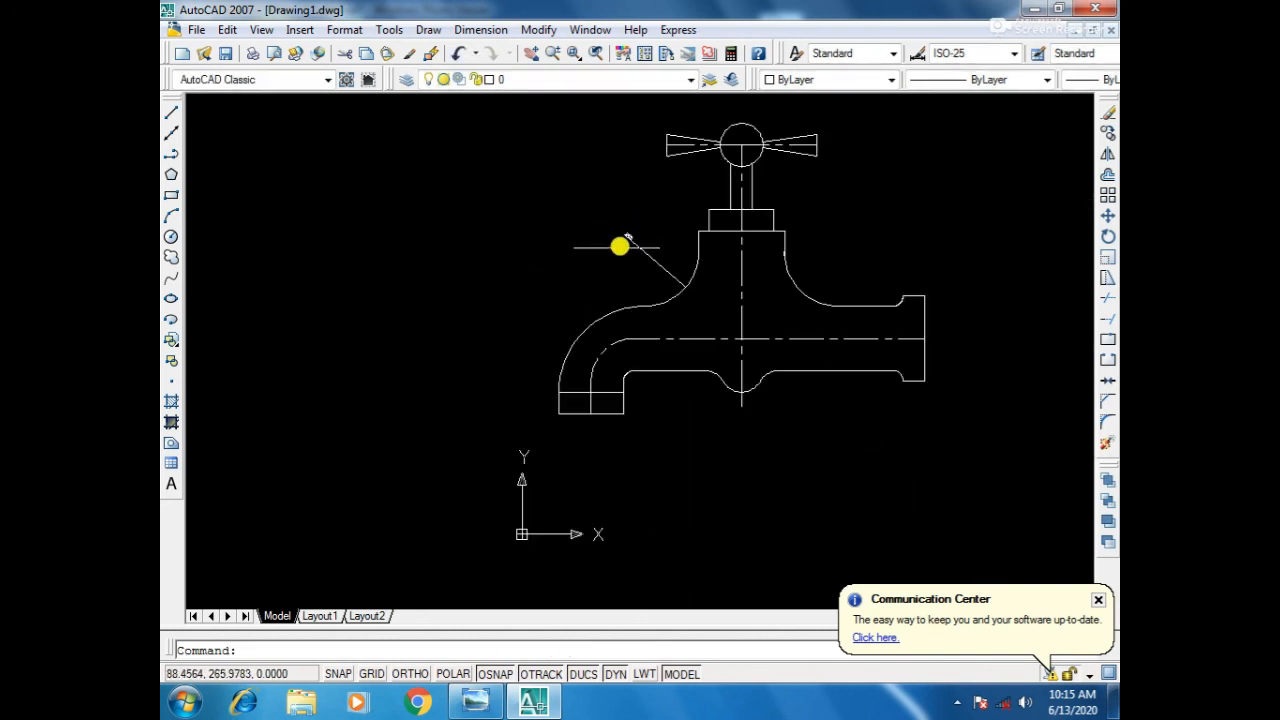
Add a radius dimension to the spout's large outer bend, with its text placed below and inside the bend.
middle_drag(624, 322, 570, 298)
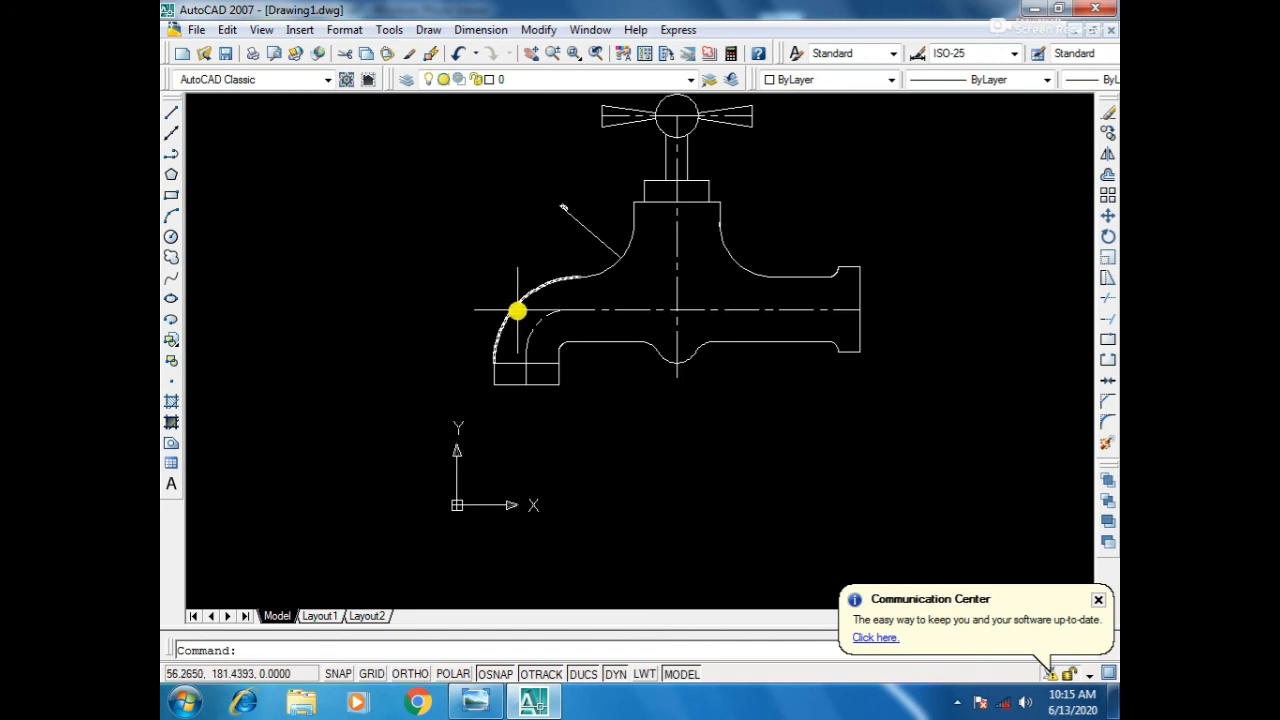
key(Return)
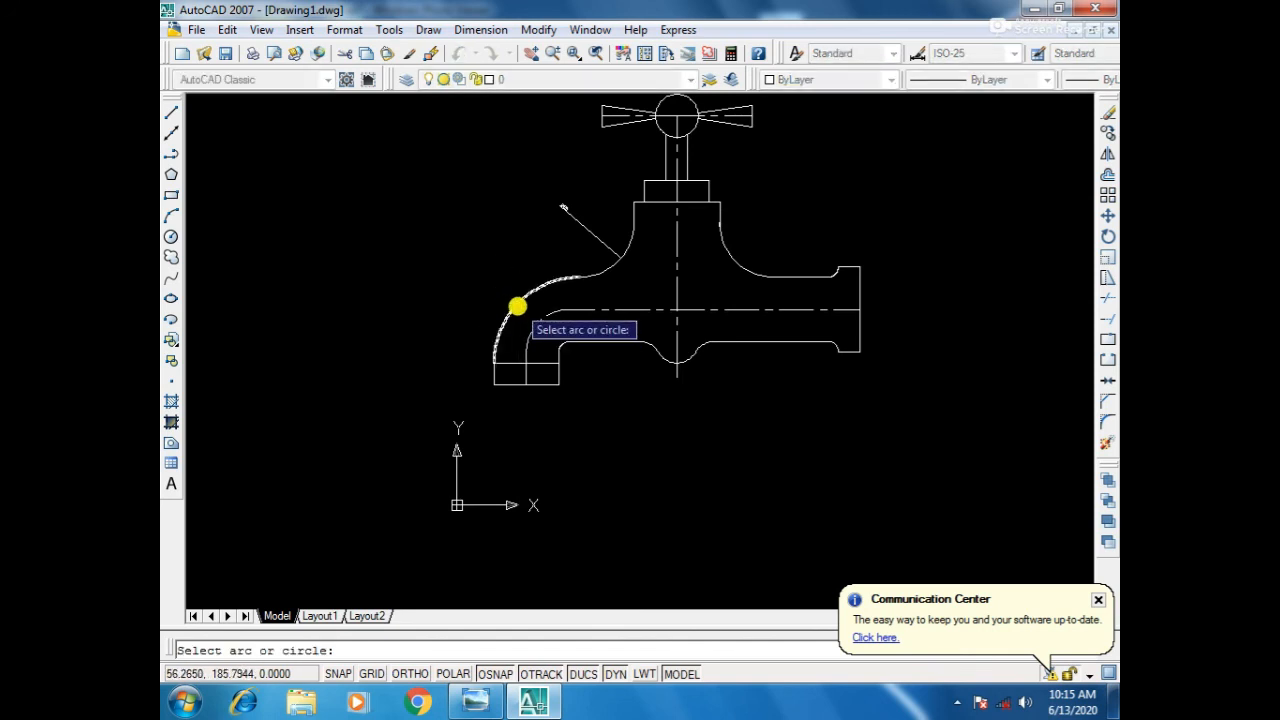
click(517, 305)
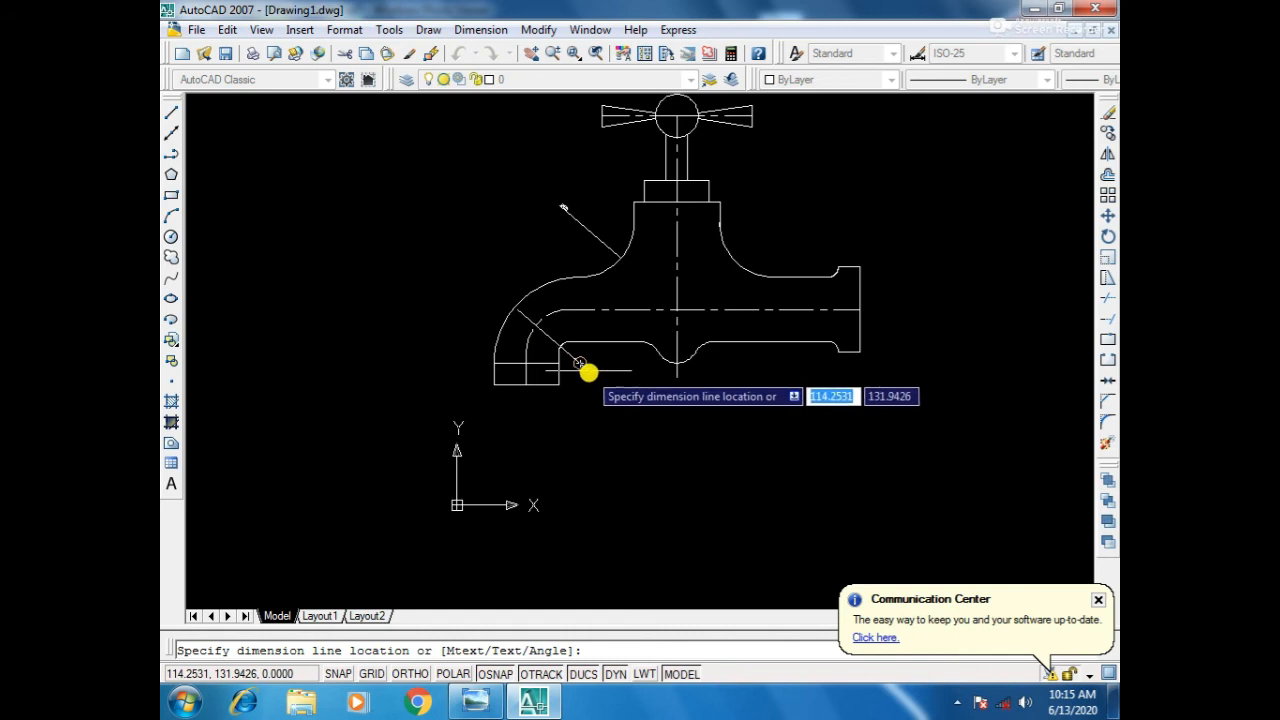
click(601, 384)
key(Return)
scroll(597, 402, up, 6)
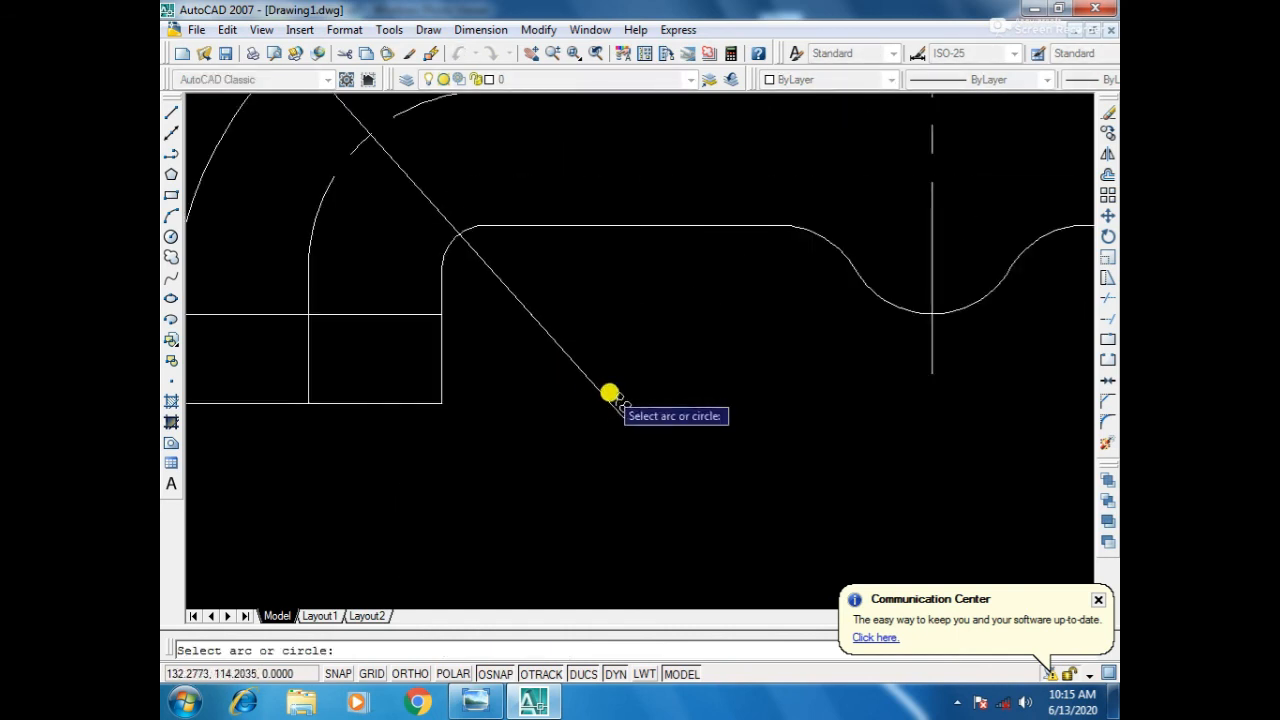
scroll(632, 435, down, 4)
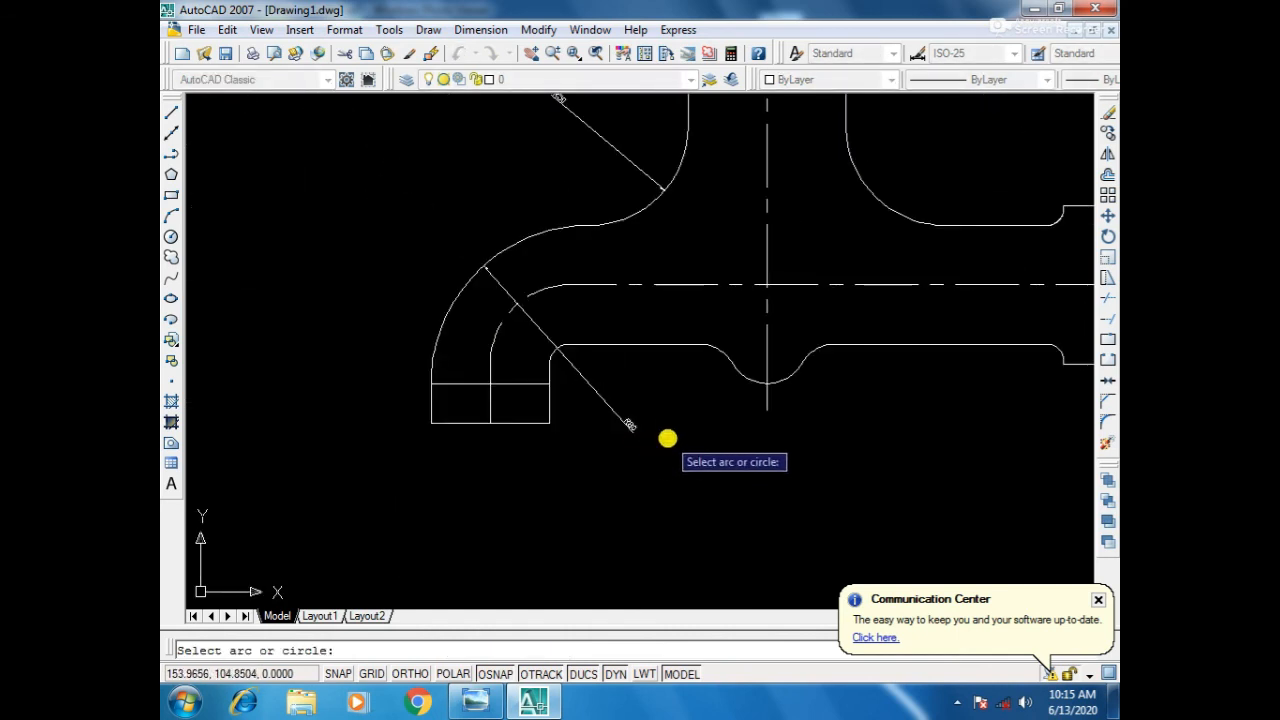
middle_drag(666, 437, 620, 391)
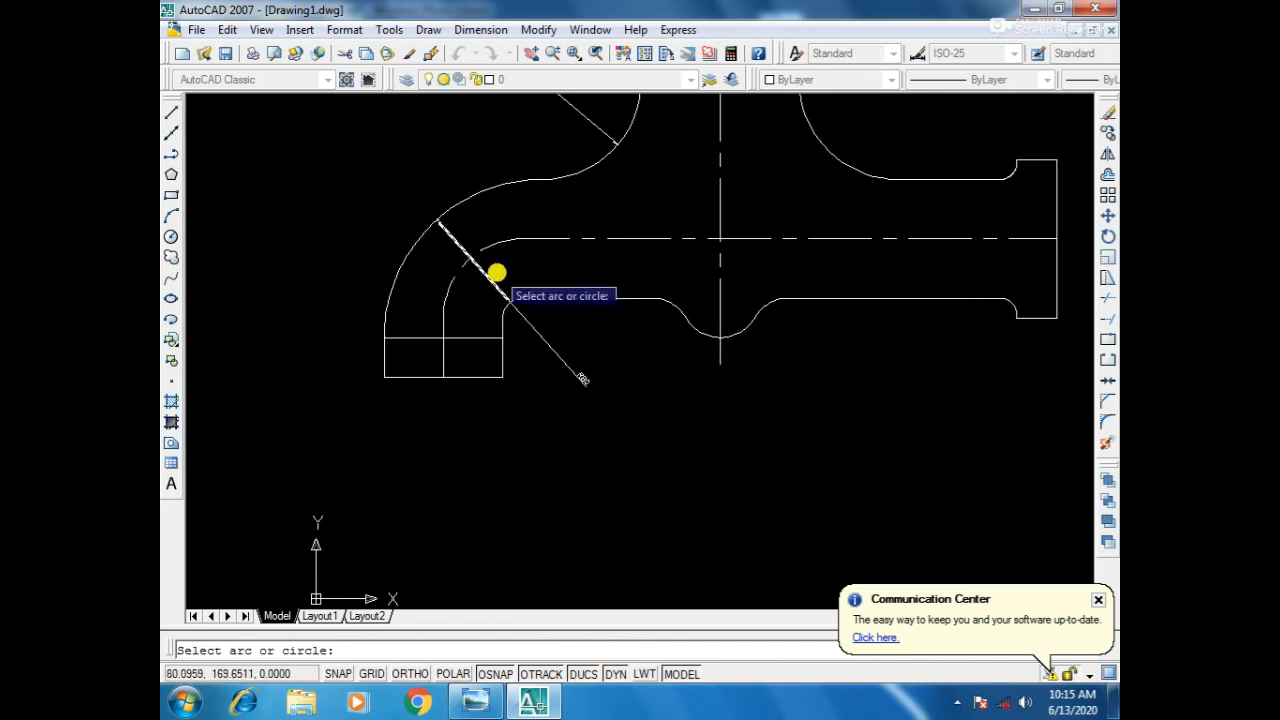
key(Escape)
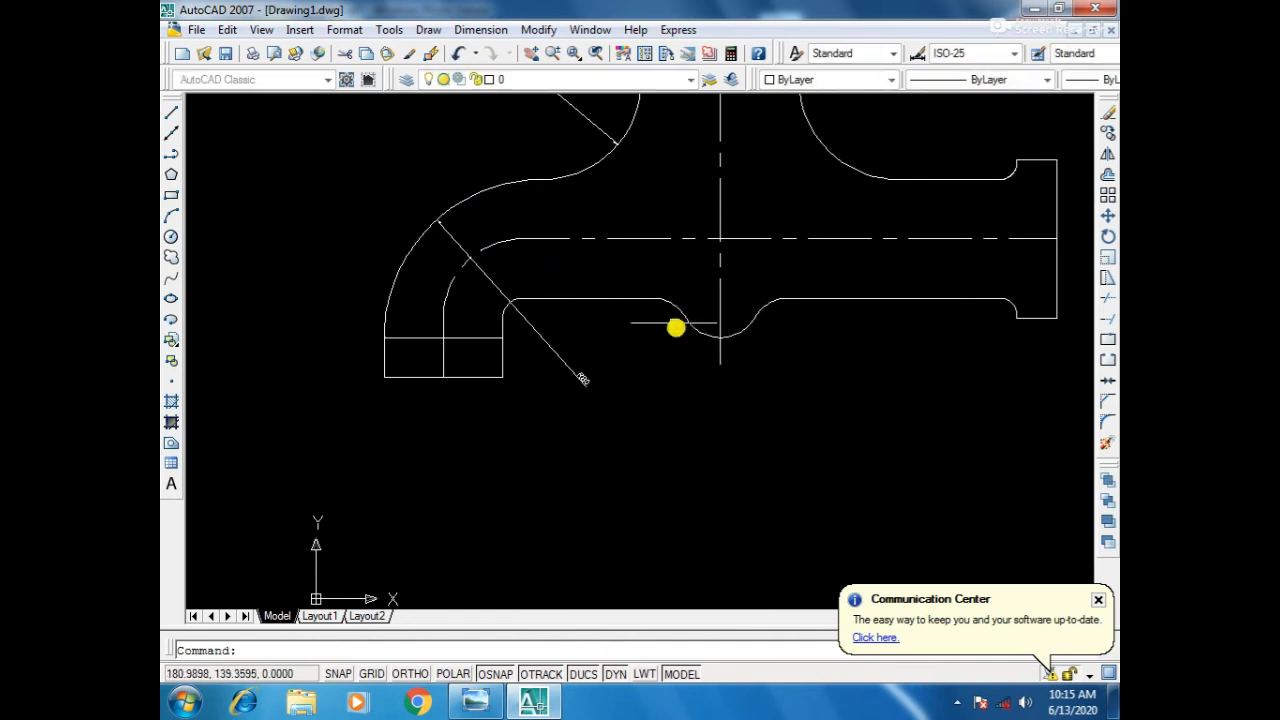
Add a radius dimension to the left fillet of the bulge on the body's underside, placed below the outline.
key(Return)
click(678, 311)
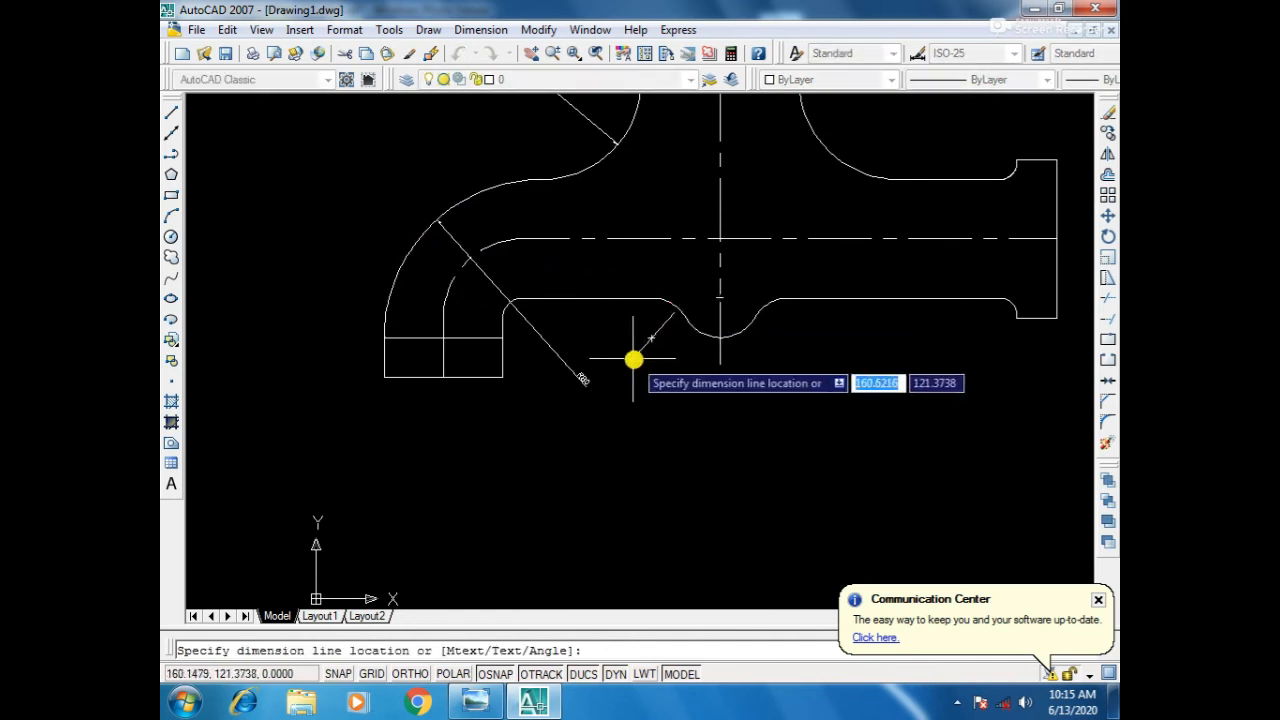
click(691, 300)
scroll(679, 324, up, 5)
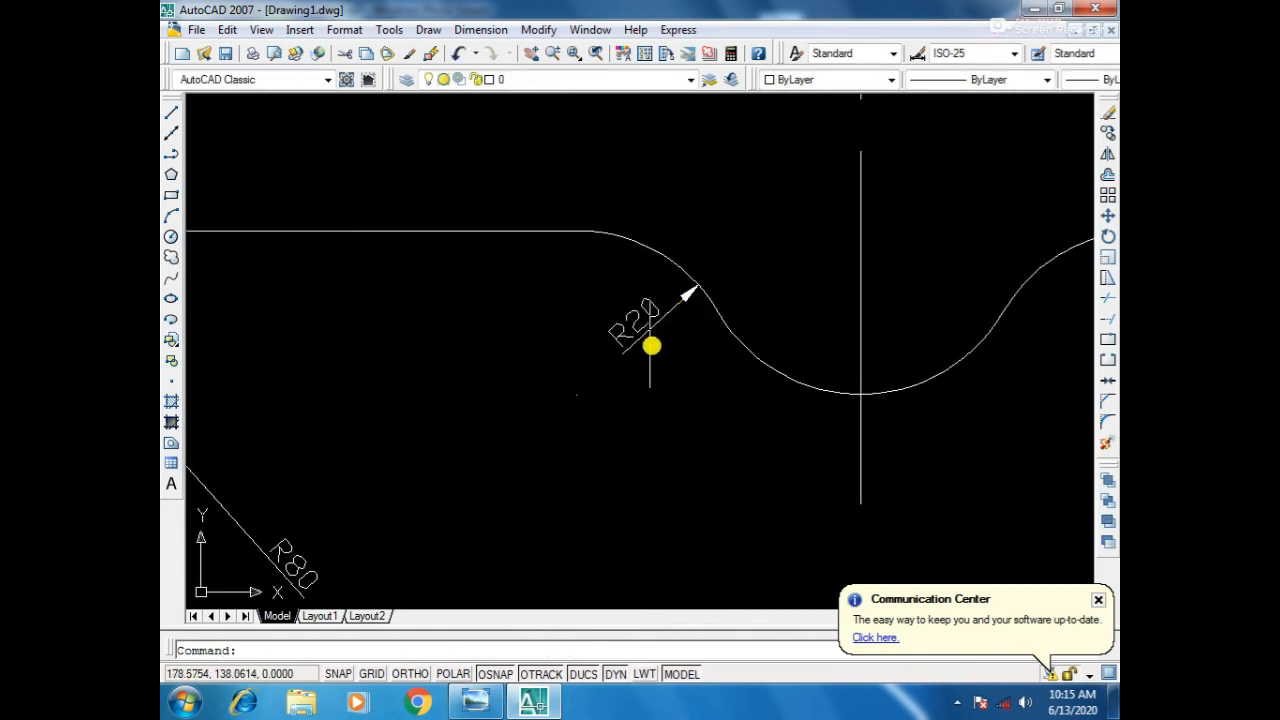
scroll(420, 482, down, 3)
scroll(293, 473, down, 2)
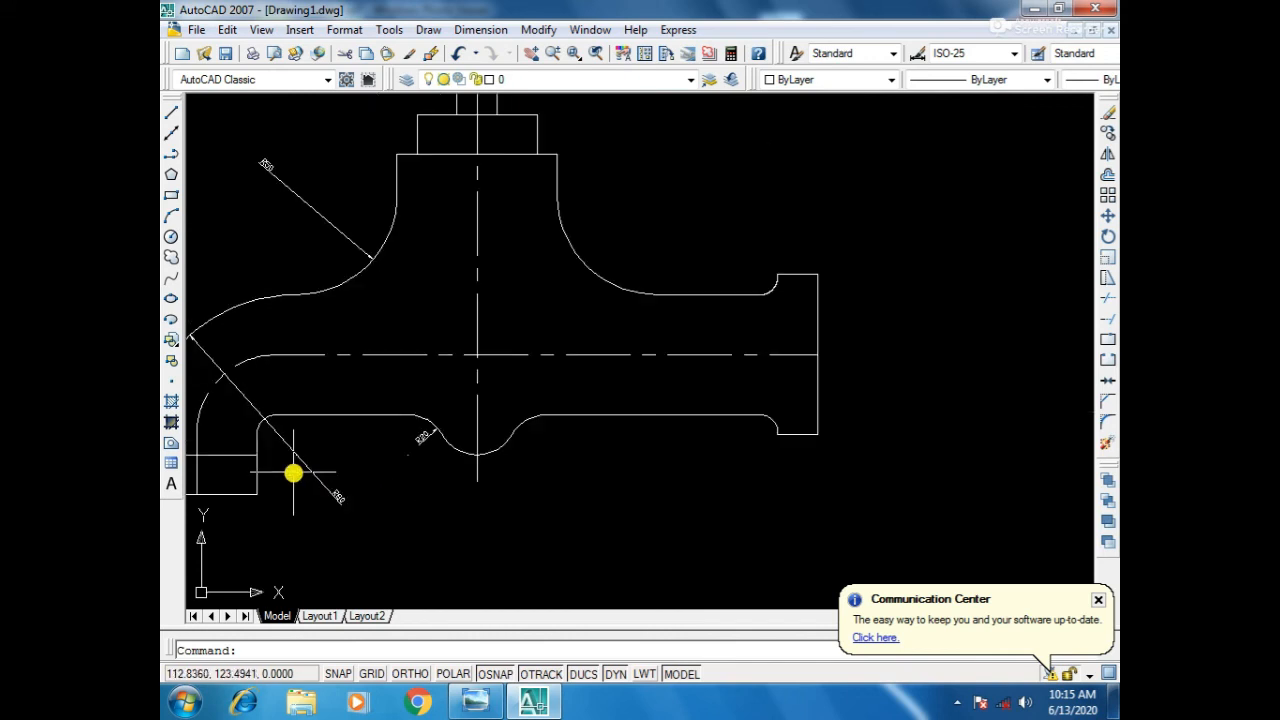
scroll(249, 337, up, 4)
scroll(350, 345, down, 6)
scroll(469, 400, up, 6)
scroll(600, 380, down, 1)
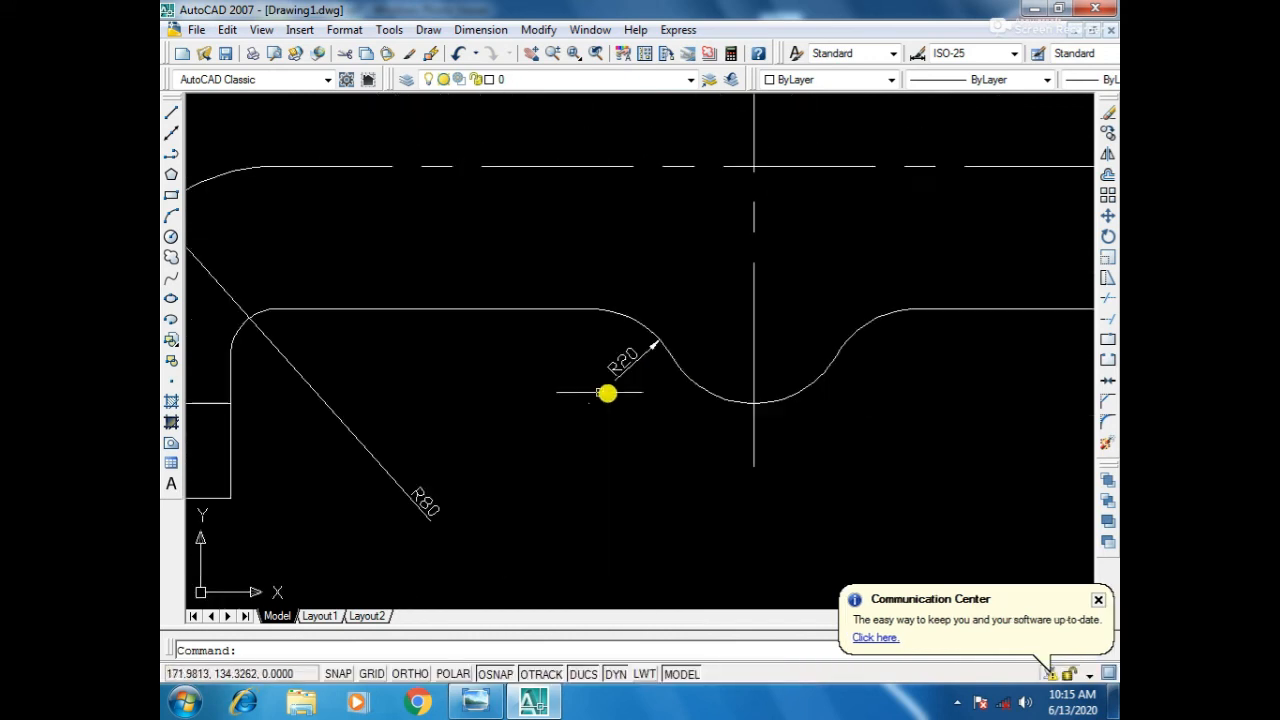
Add radius dimensions to the underside bulge's bottom arc and to its right fillet.
middle_drag(670, 431, 412, 393)
key(Return)
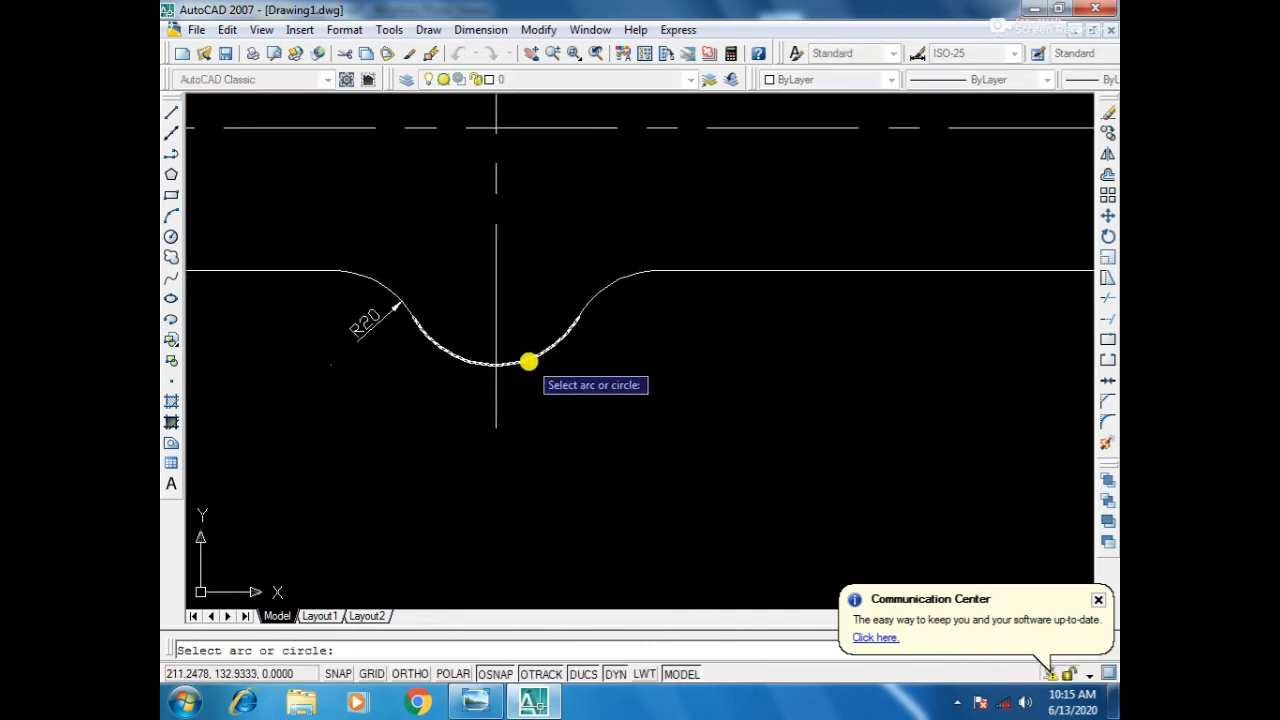
click(528, 359)
click(514, 341)
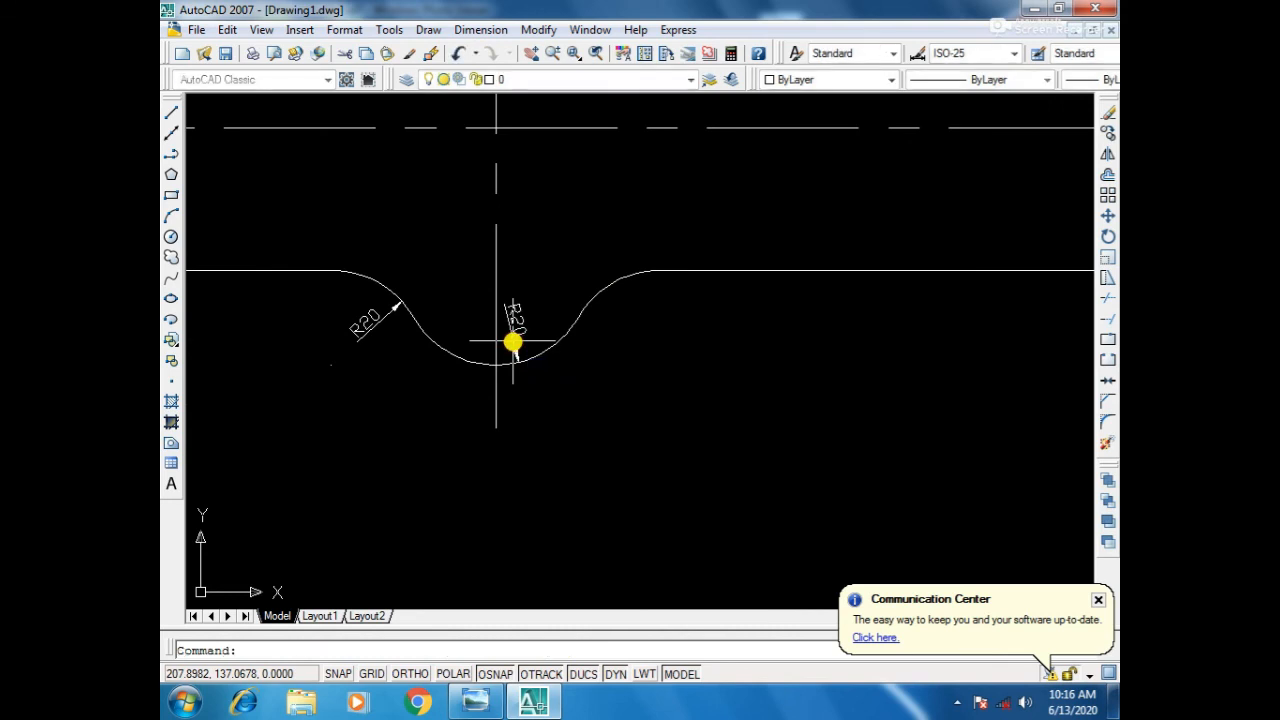
key(Return)
click(623, 280)
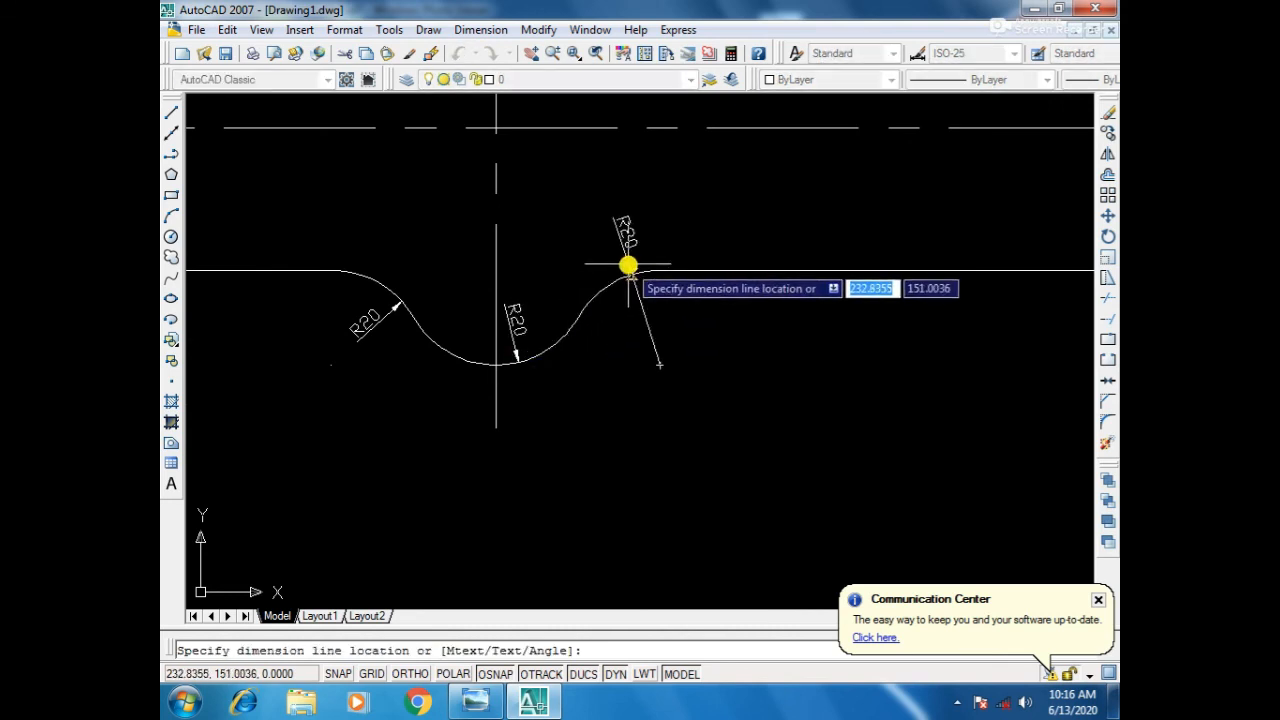
click(630, 285)
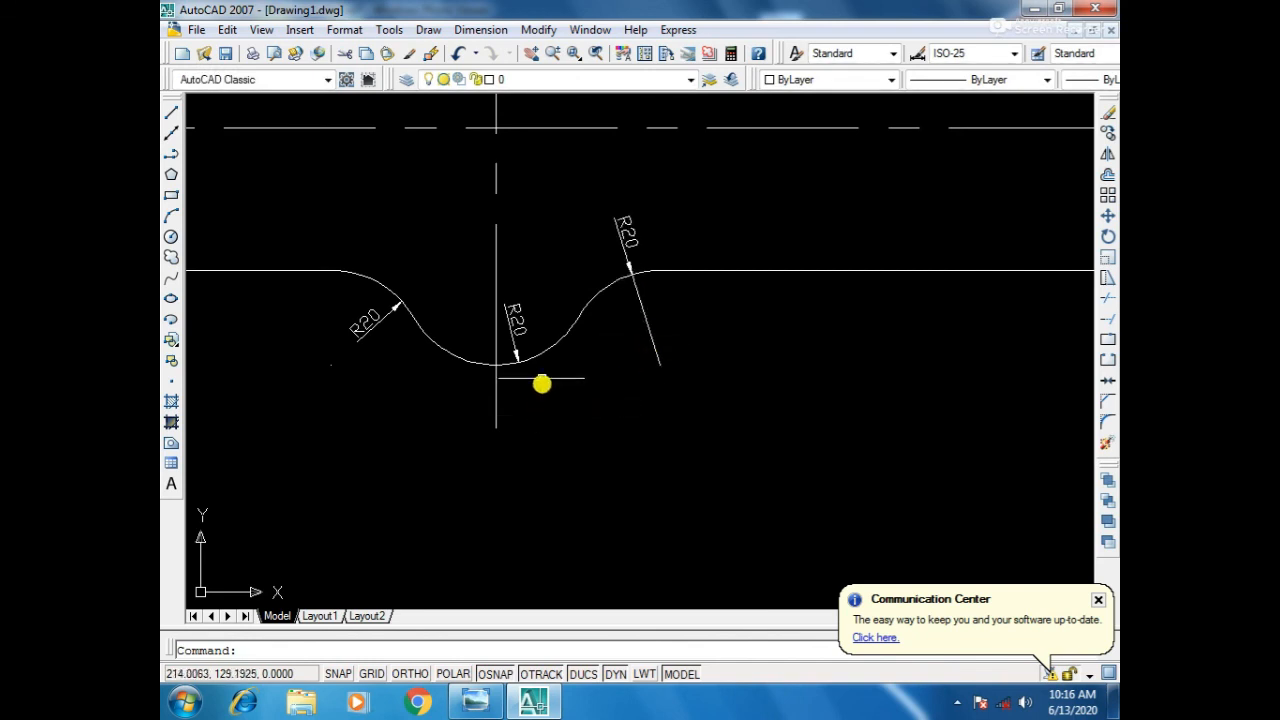
scroll(530, 392, down, 4)
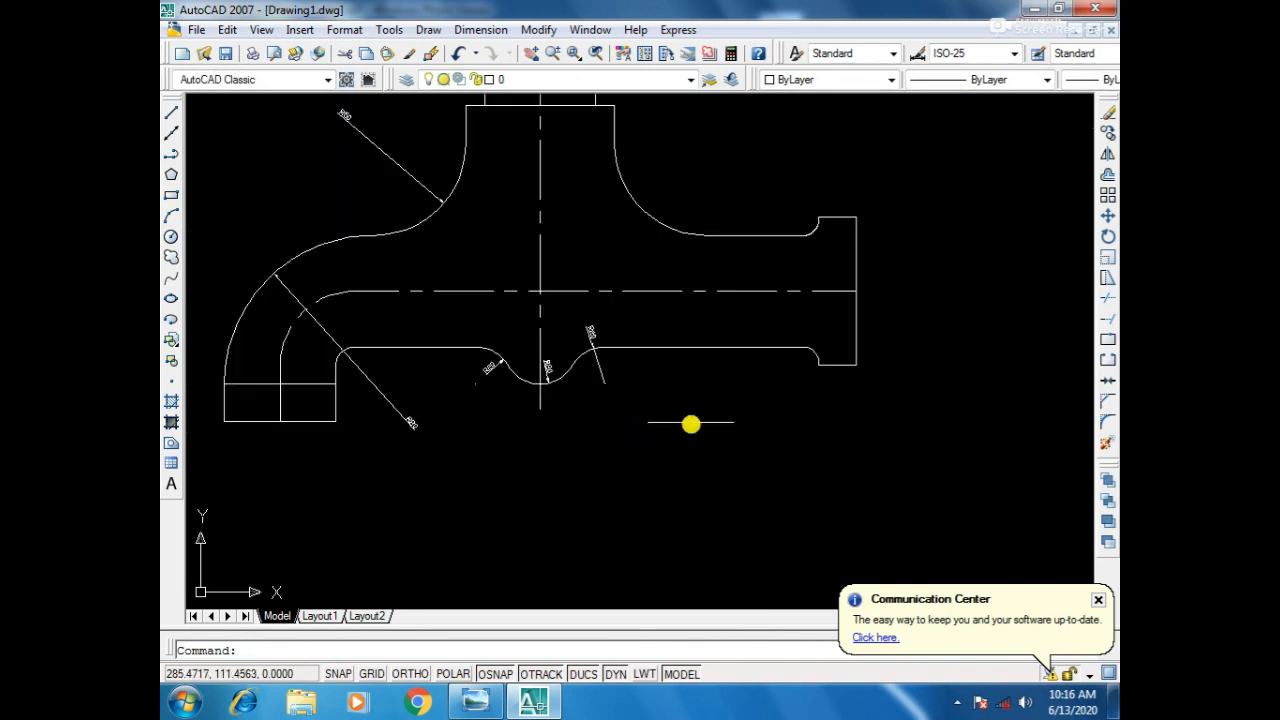
scroll(691, 424, down, 2)
middle_drag(671, 426, 592, 411)
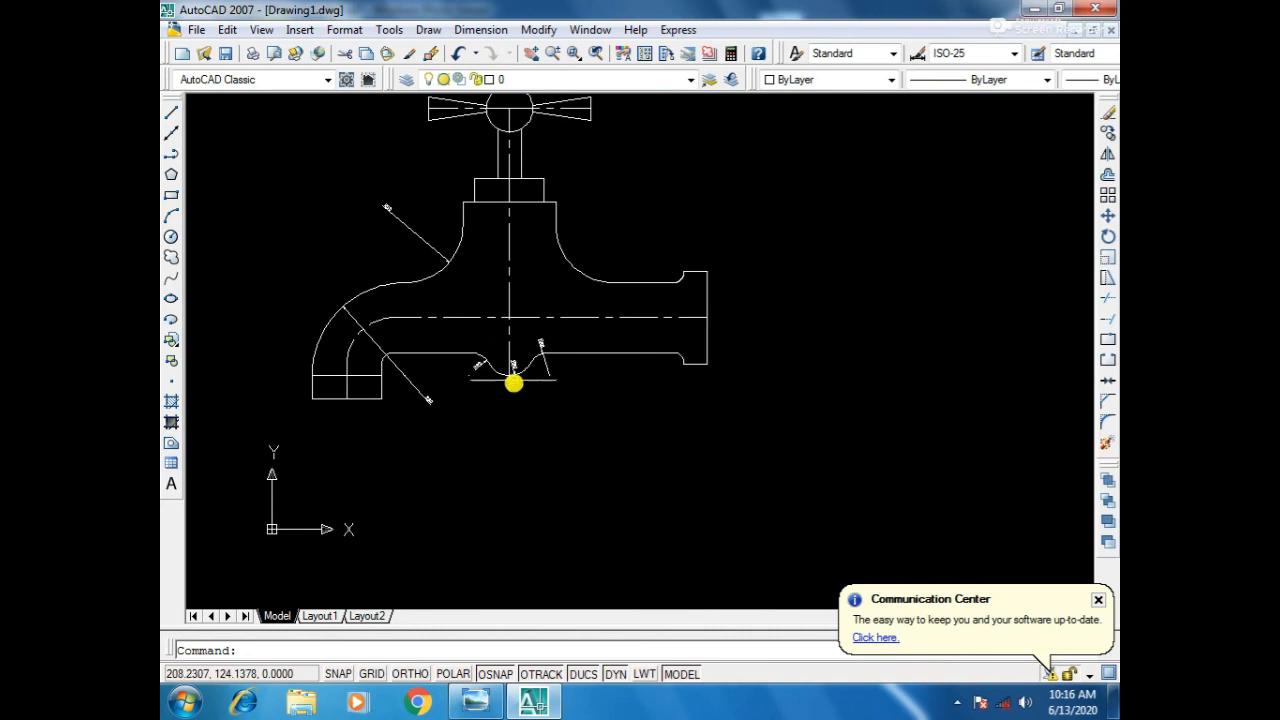
Add a radius dimension to the lower fillet where the inlet pipe meets the end flange.
scroll(494, 387, up, 5)
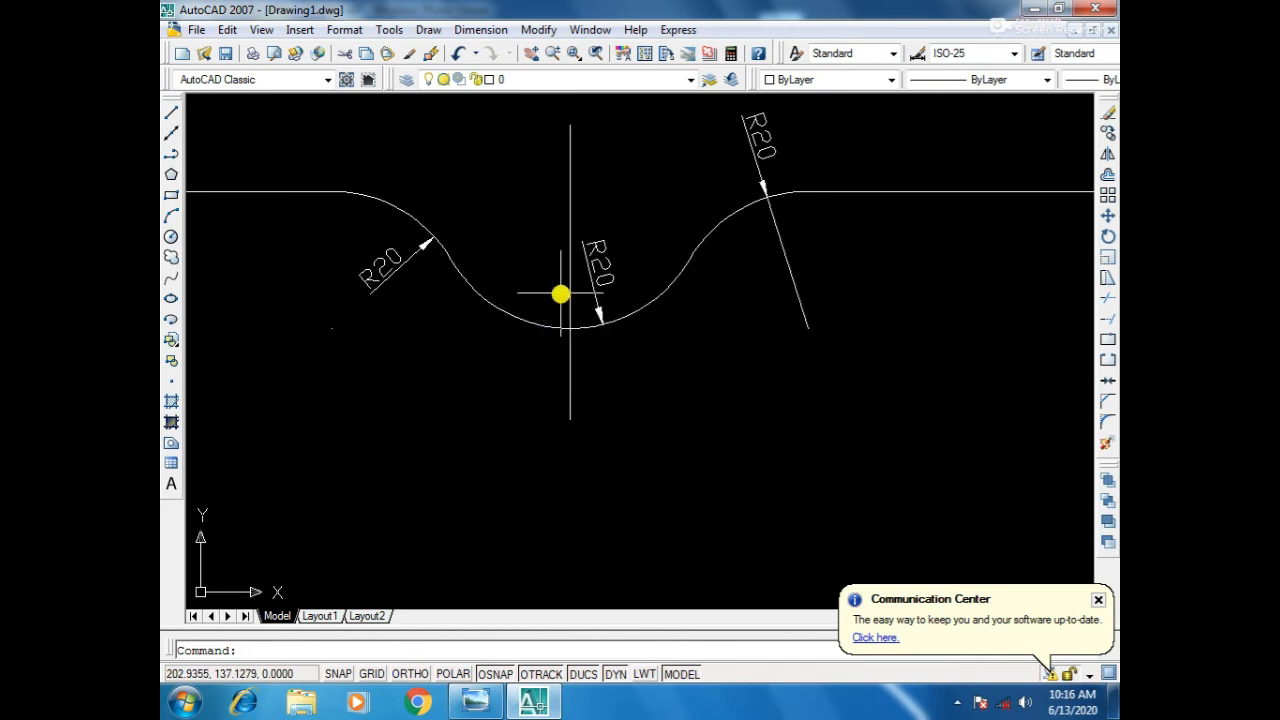
scroll(560, 294, down, 4)
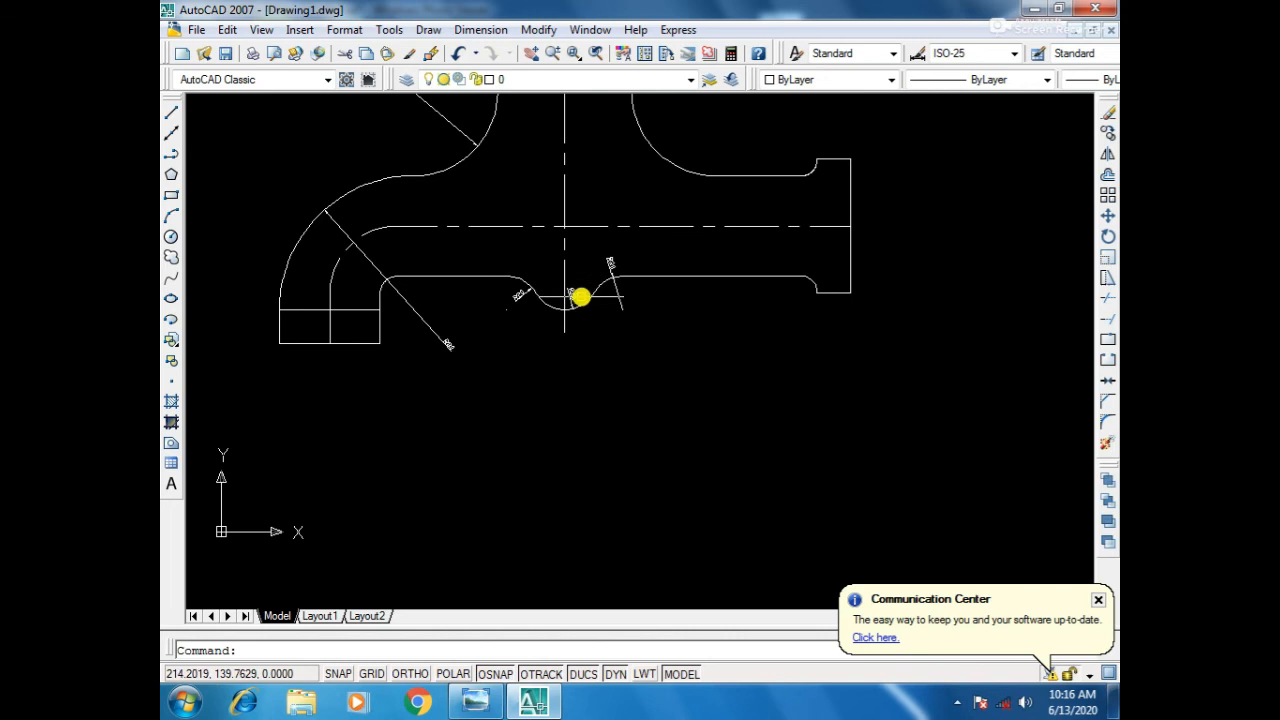
scroll(580, 297, up, 2)
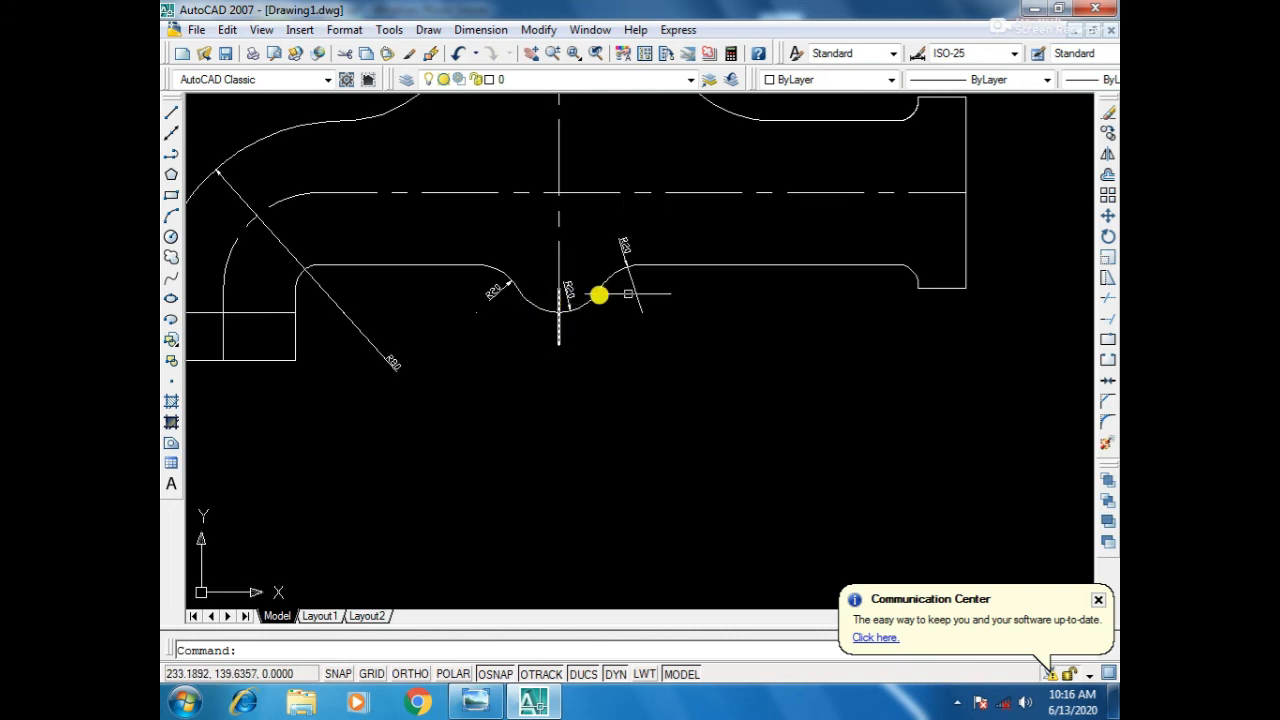
scroll(963, 281, up, 5)
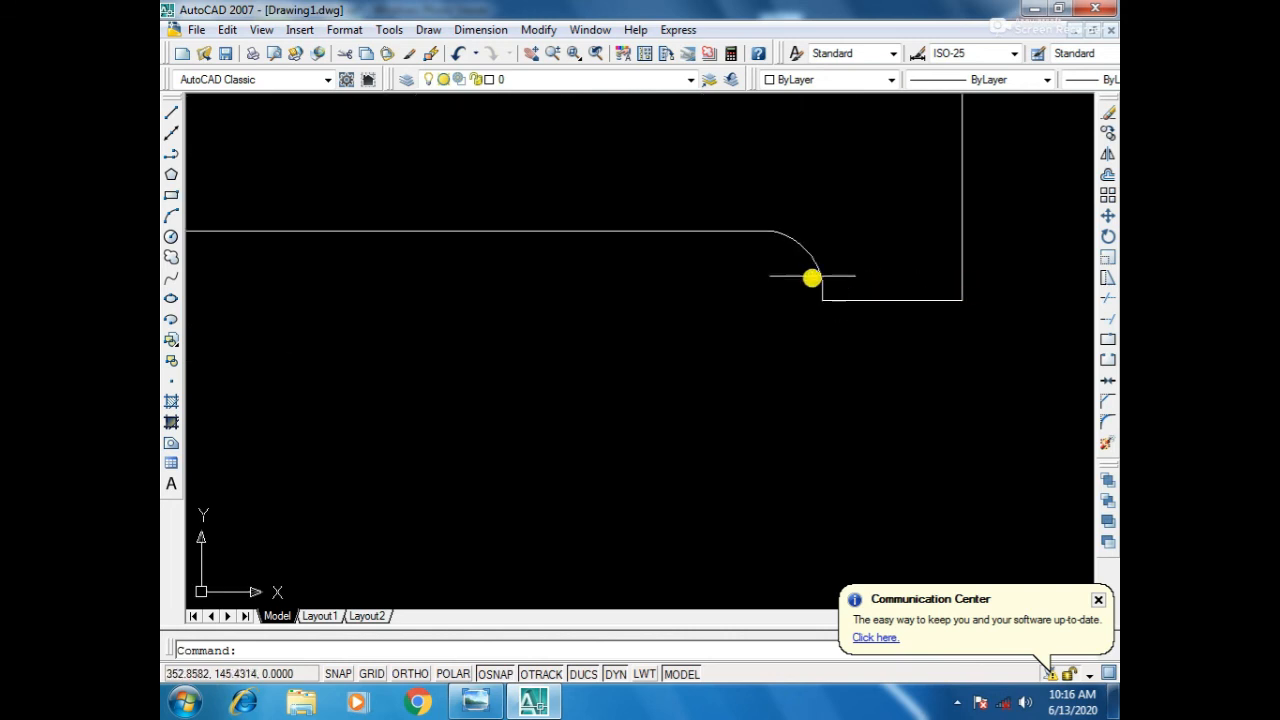
text(dra)
key(Return)
click(810, 262)
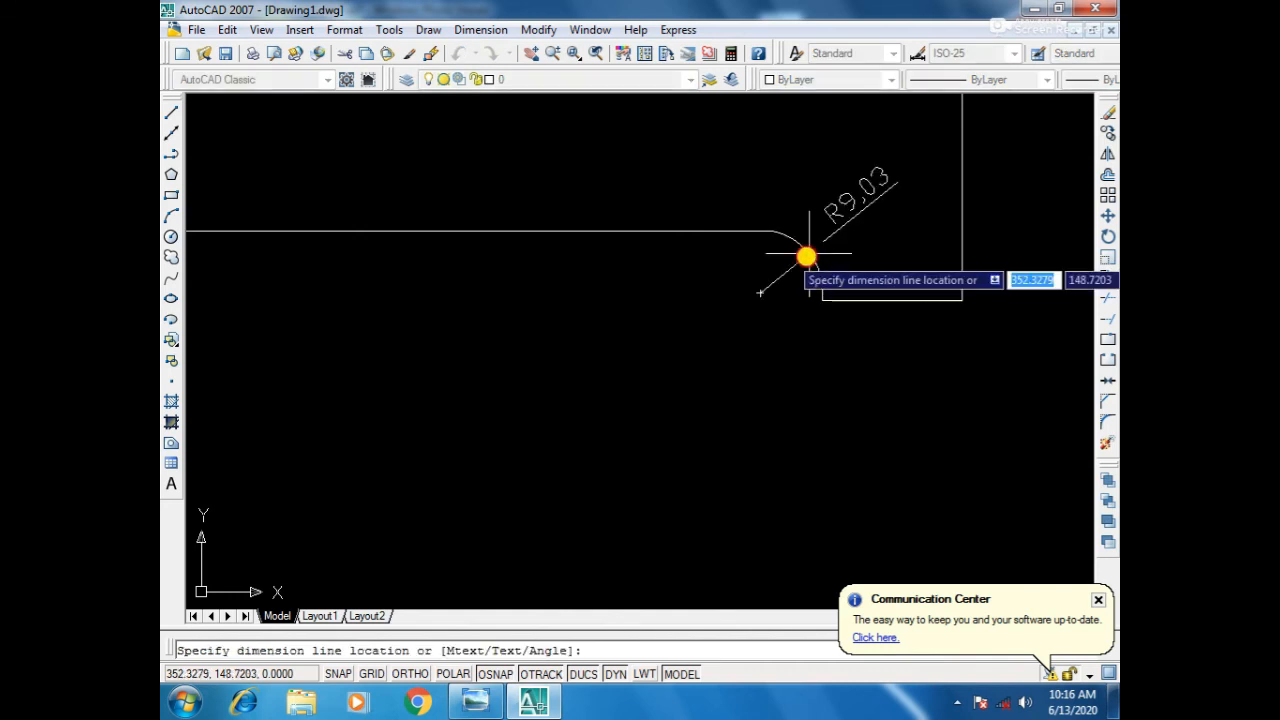
click(829, 238)
scroll(843, 363, down, 3)
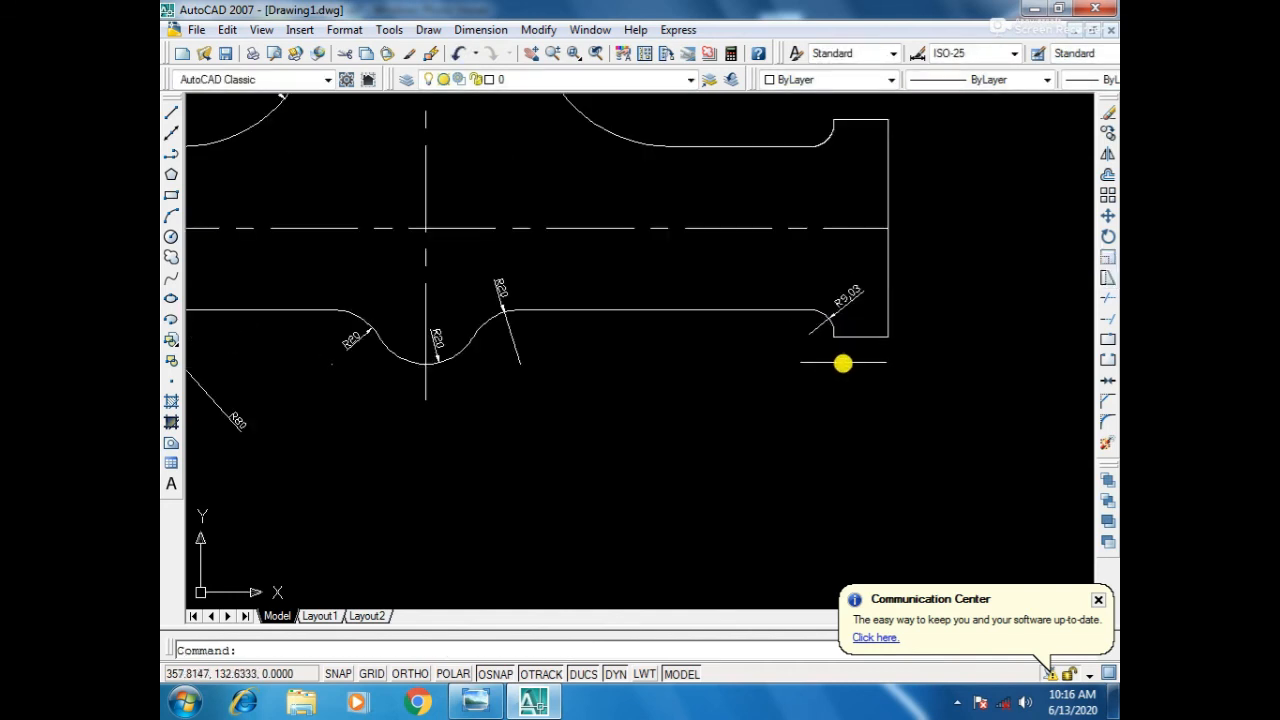
Add a radius dimension to the upper fillet where the inlet pipe meets the end flange.
mouse_move(800, 280)
middle_down()
mouse_move(760, 389)
mouse_move(783, 480)
middle_up()
scroll(775, 375, up, 4)
scroll(745, 341, up, 2)
scroll(740, 345, down, 3)
middle_drag(746, 343, 737, 391)
key(Return)
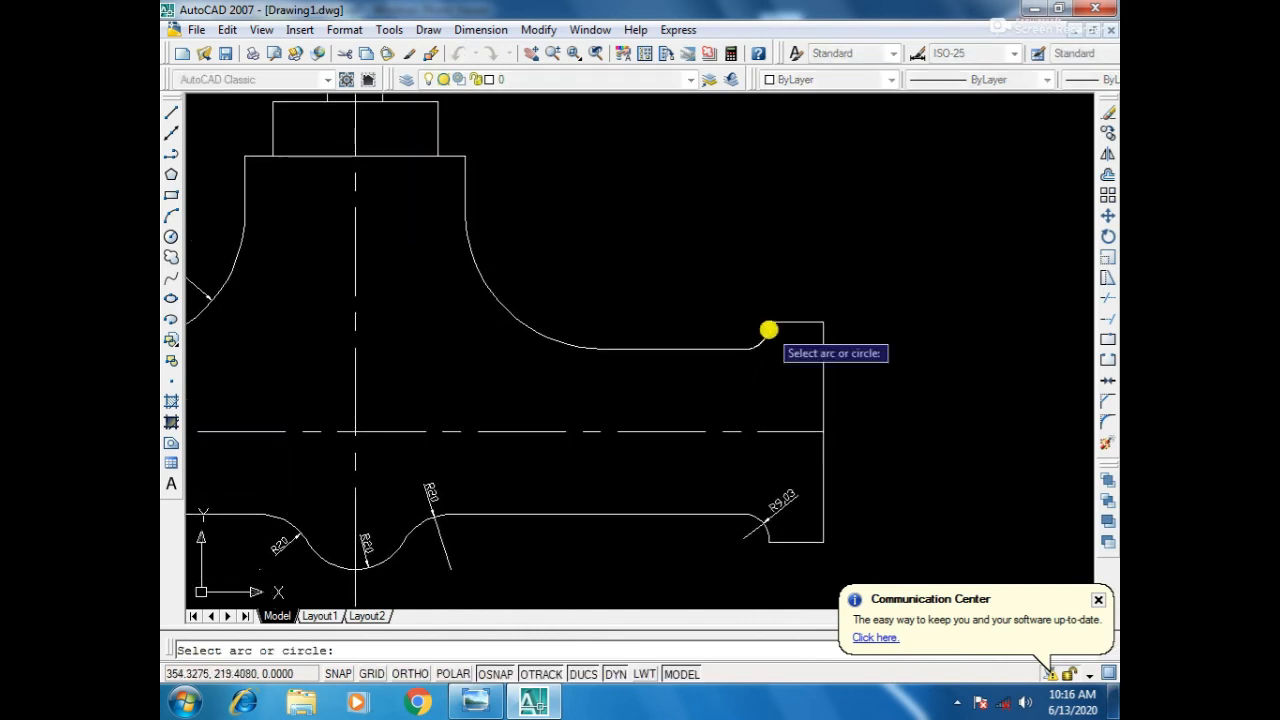
click(761, 347)
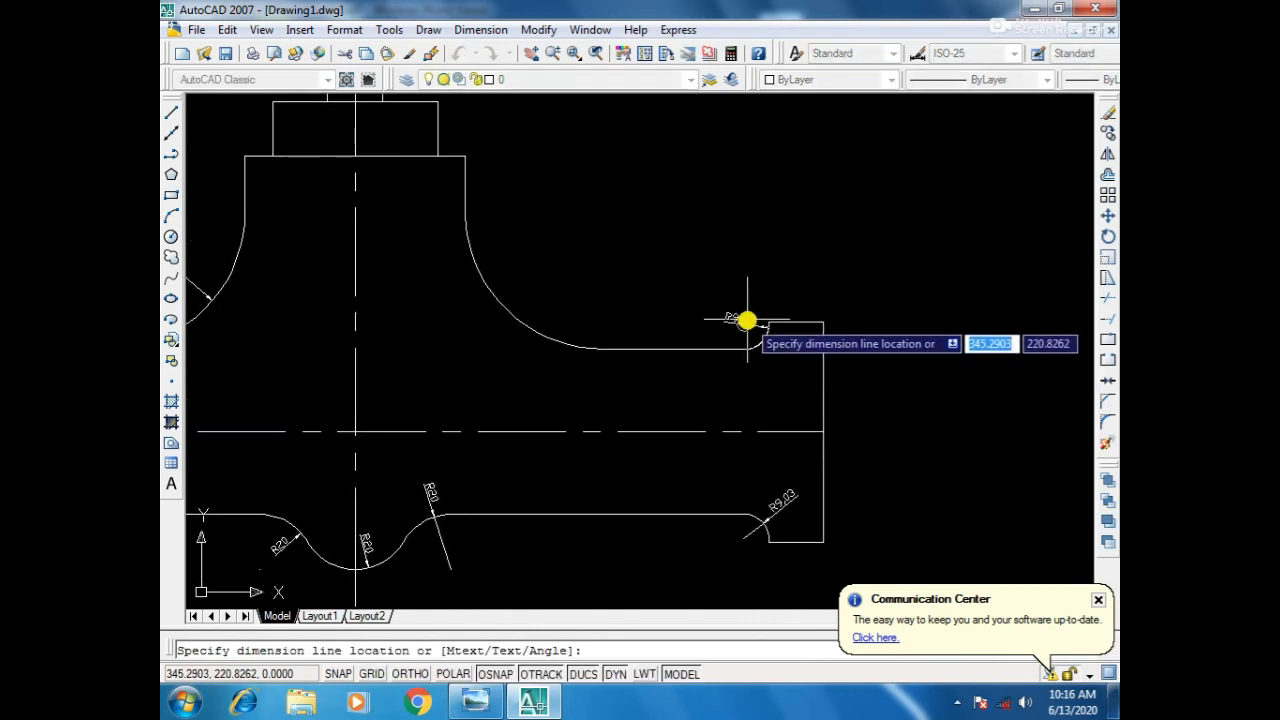
click(765, 342)
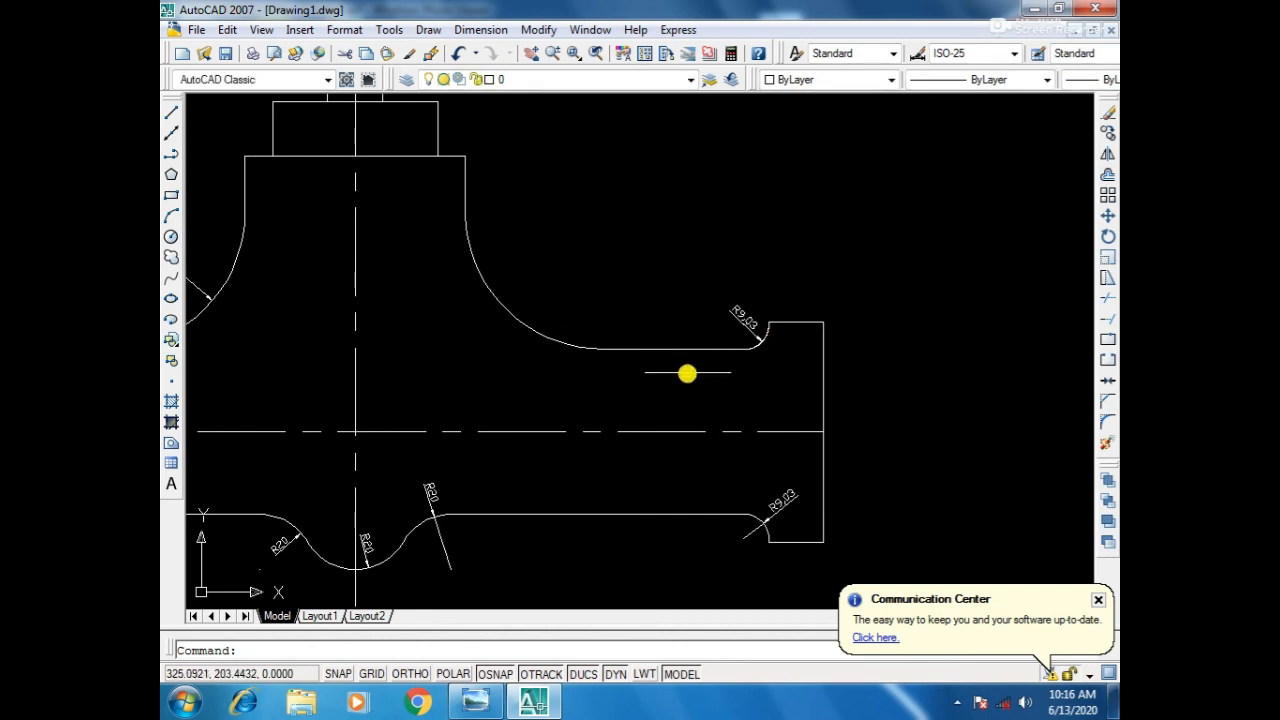
Add a radius dimension to the concave arc joining the body's right side to the inlet pipe, placed outside the outline.
middle_drag(398, 326, 571, 386)
key(Return)
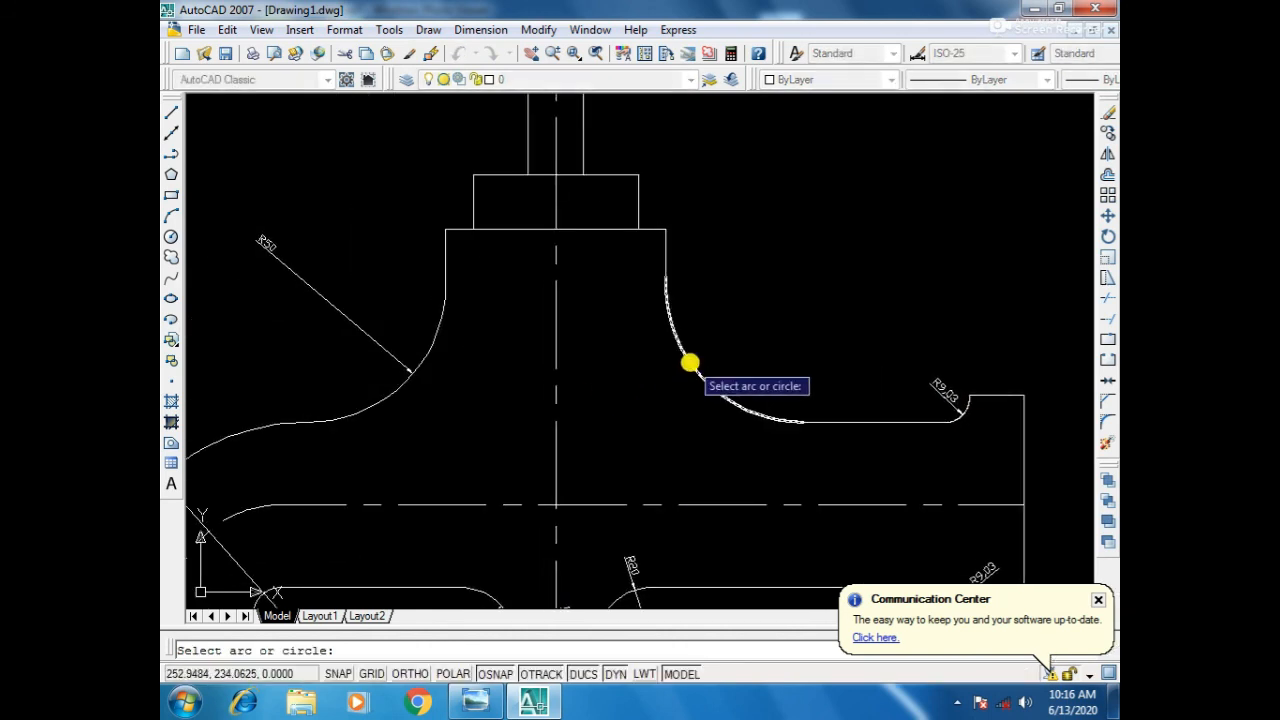
click(690, 365)
click(720, 343)
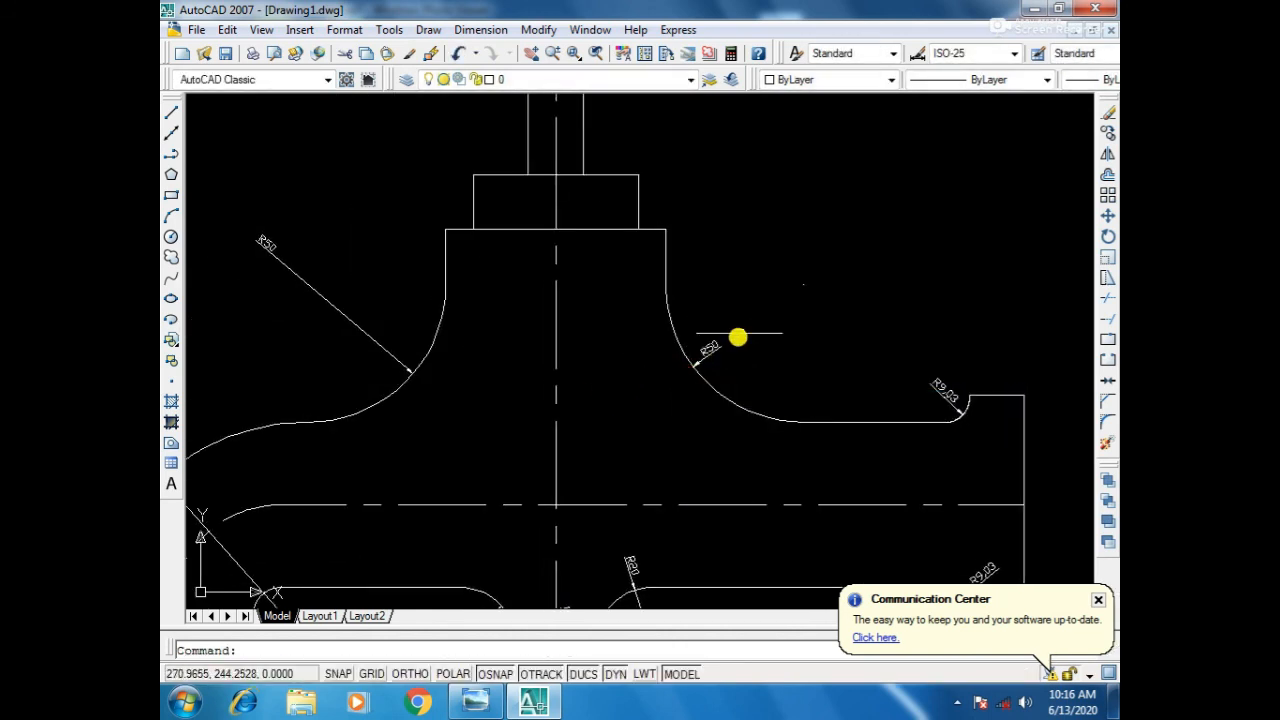
Add a radius dimension to the curved centre line of the spout elbow, placing its text inside the curve.
scroll(408, 316, up, 3)
scroll(409, 317, down, 8)
middle_drag(400, 412, 548, 361)
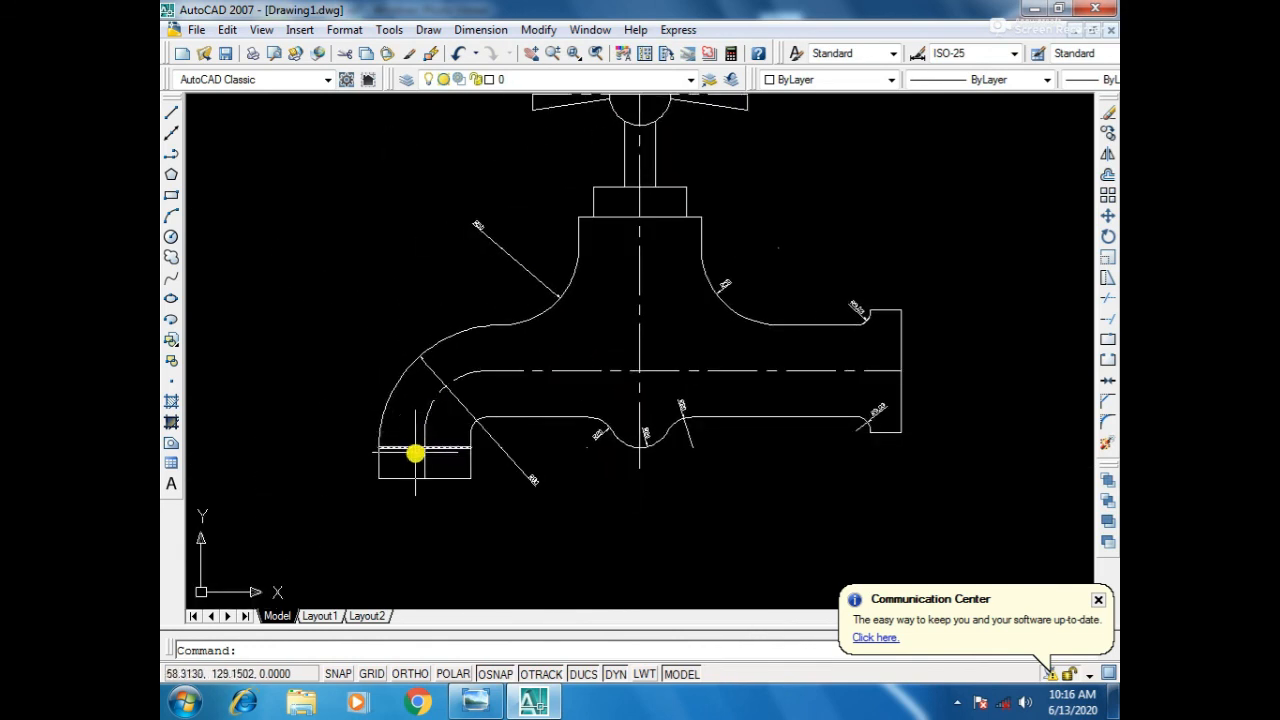
click(440, 393)
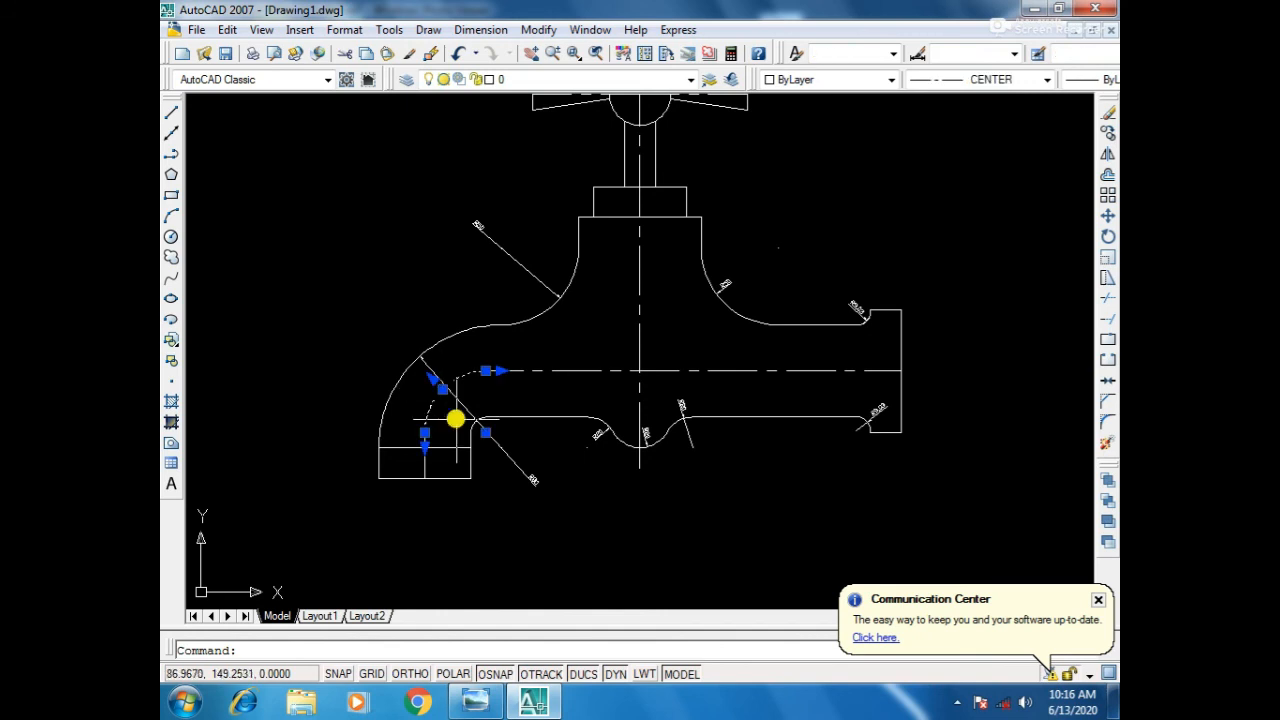
key(Return)
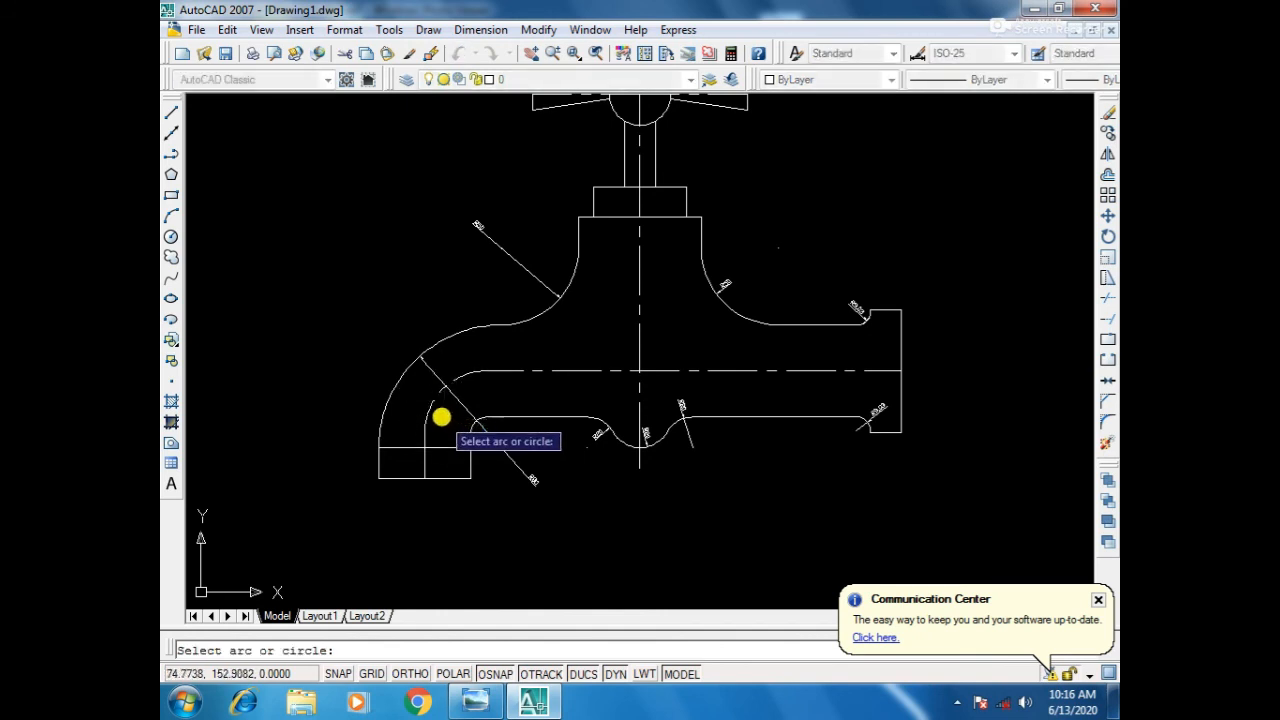
click(432, 405)
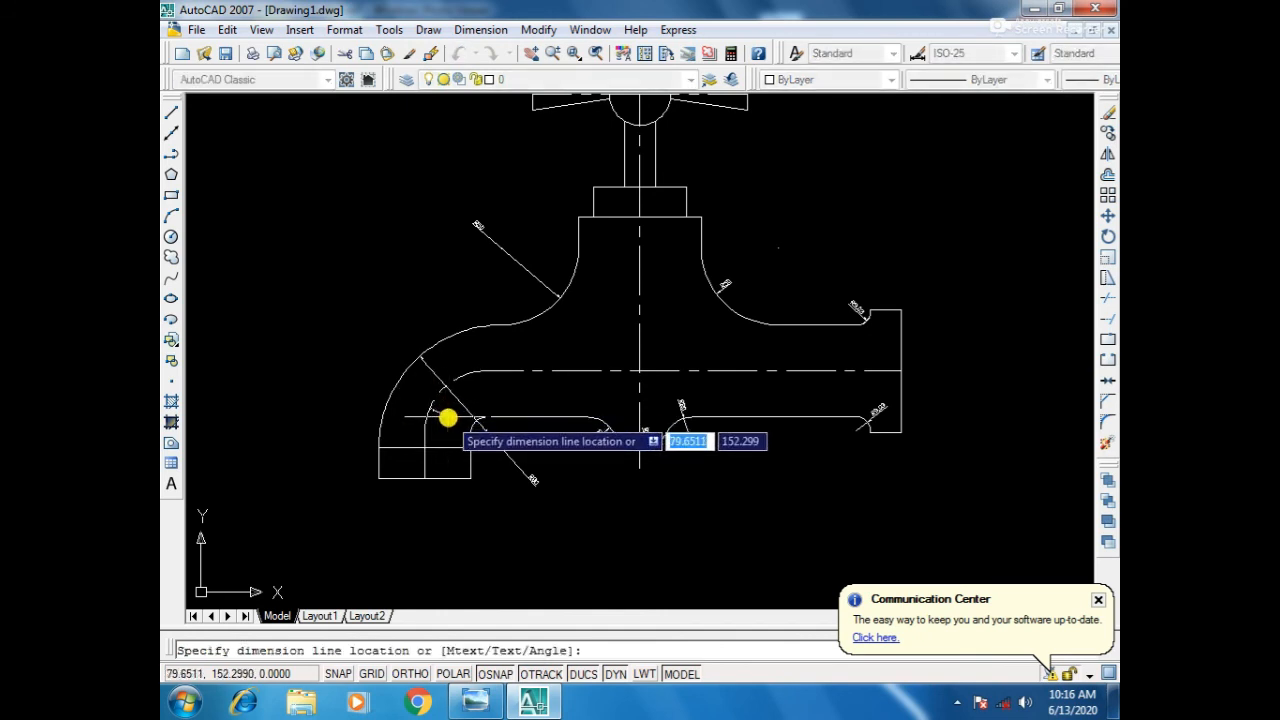
click(420, 408)
scroll(432, 418, up, 5)
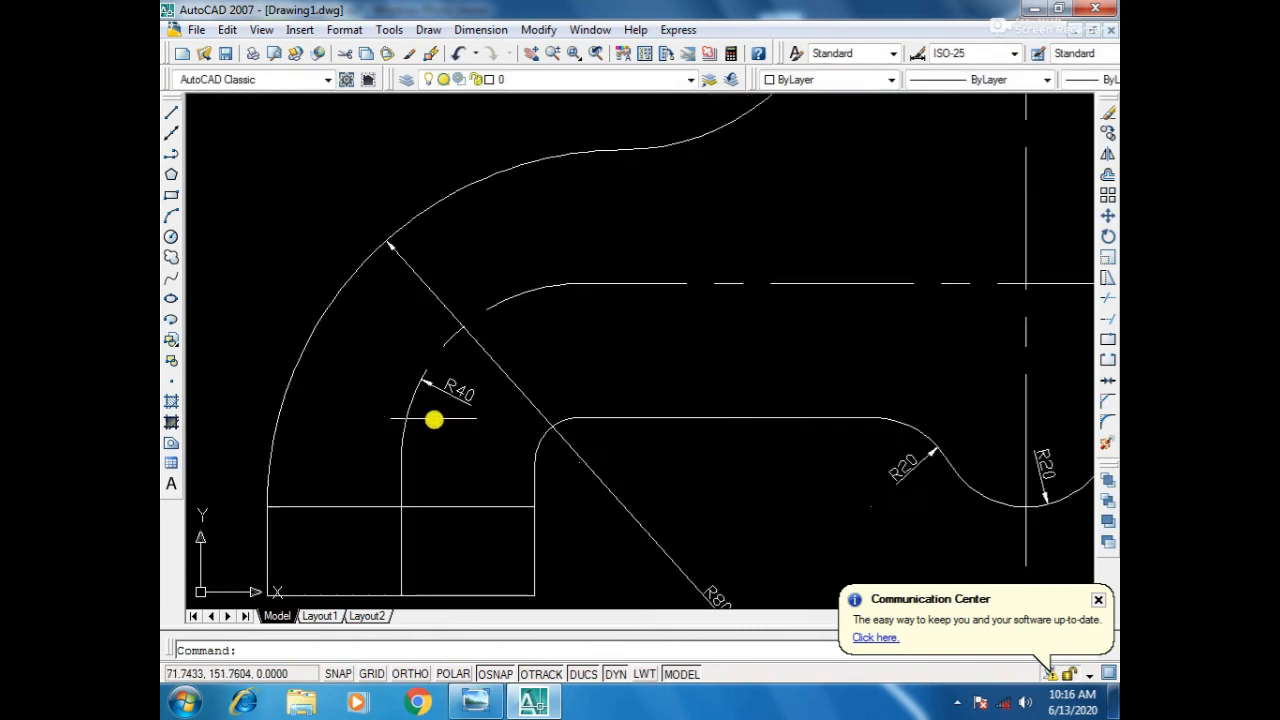
scroll(484, 357, down, 5)
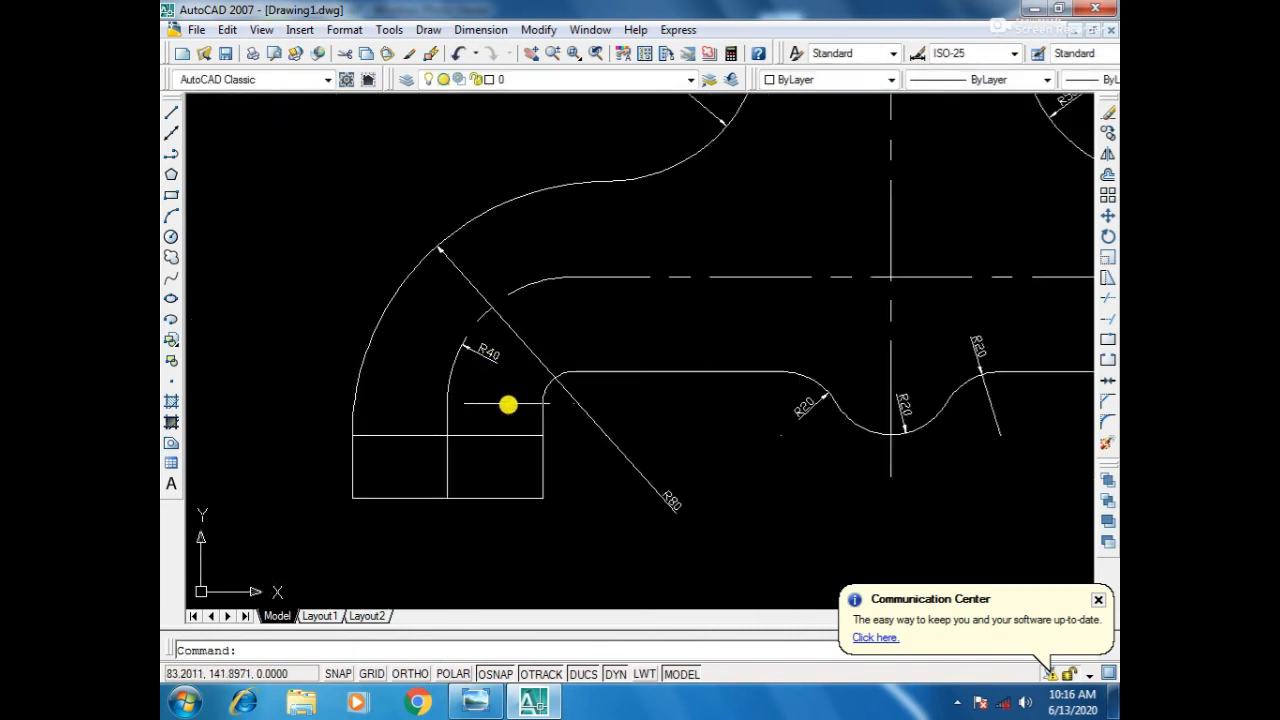
Add a radius dimension to the small fillet at the spout elbow's inner corner.
scroll(500, 385, up, 3)
key(Return)
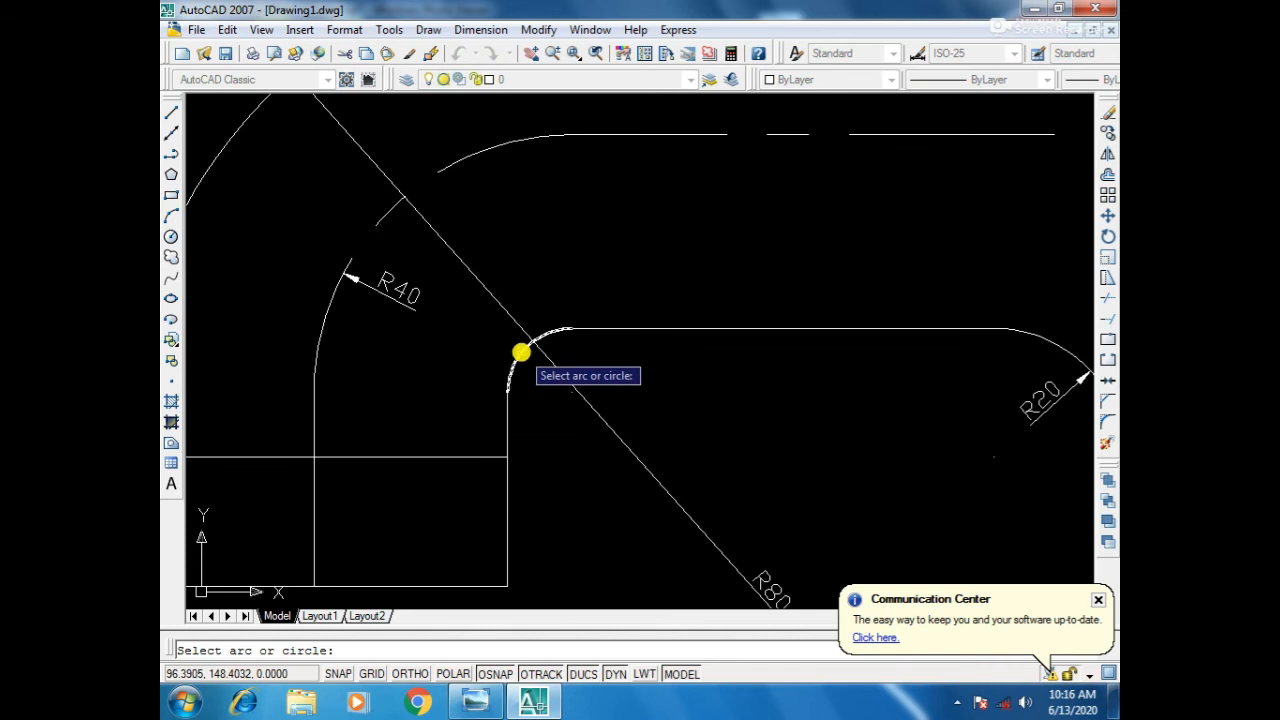
click(513, 364)
click(530, 385)
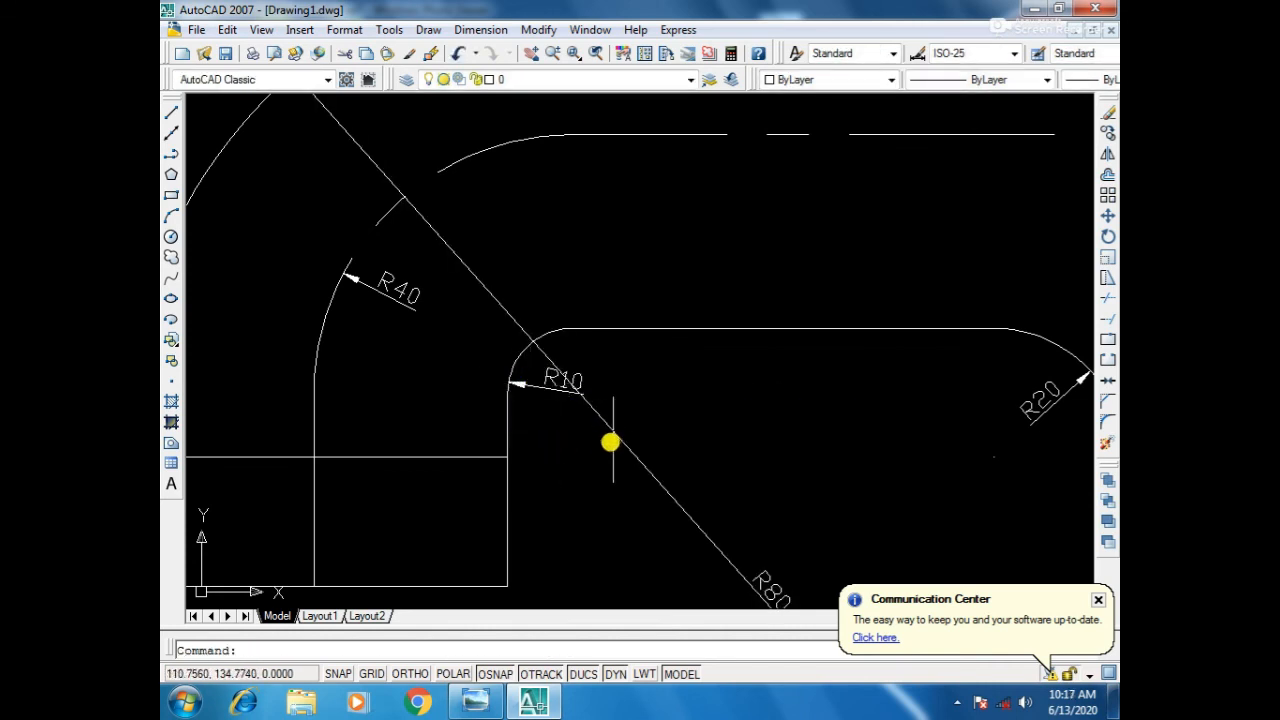
Delete the long radius dimension of the spout elbow's outer arc that crosses the inner corner.
click(612, 440)
key(Delete)
scroll(540, 363, down, 3)
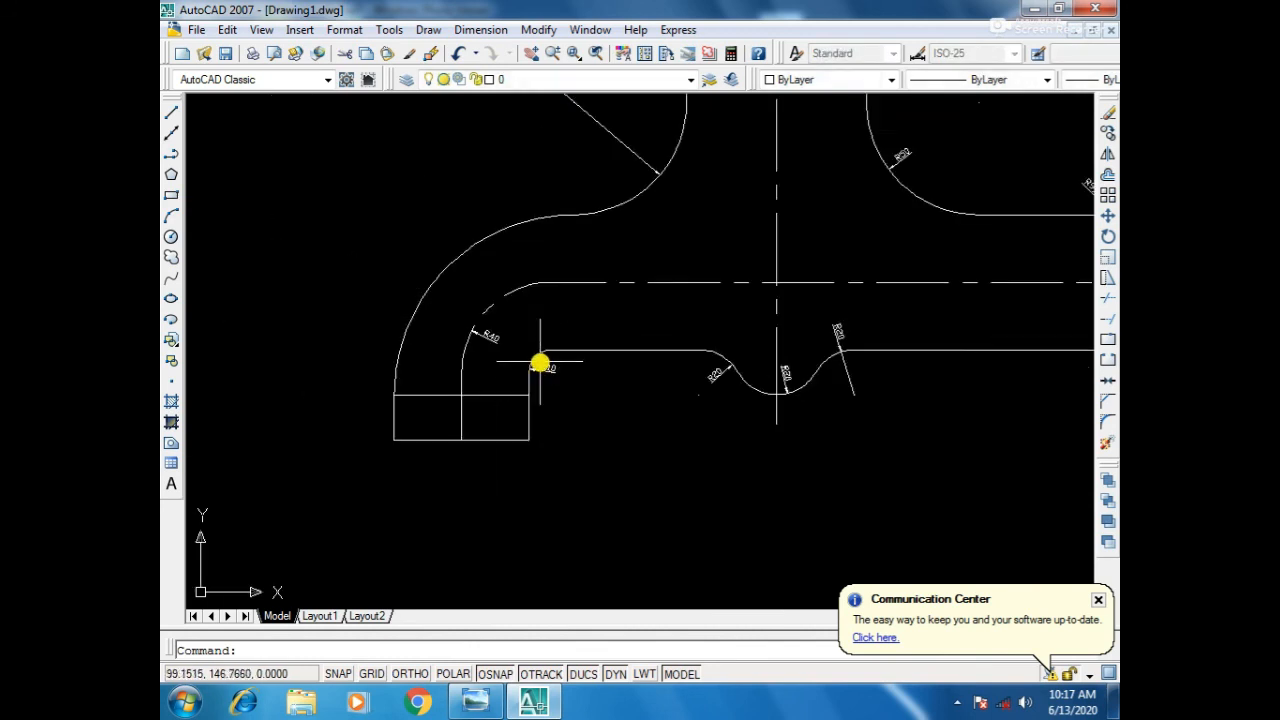
scroll(540, 363, up, 1)
key(Return)
click(402, 241)
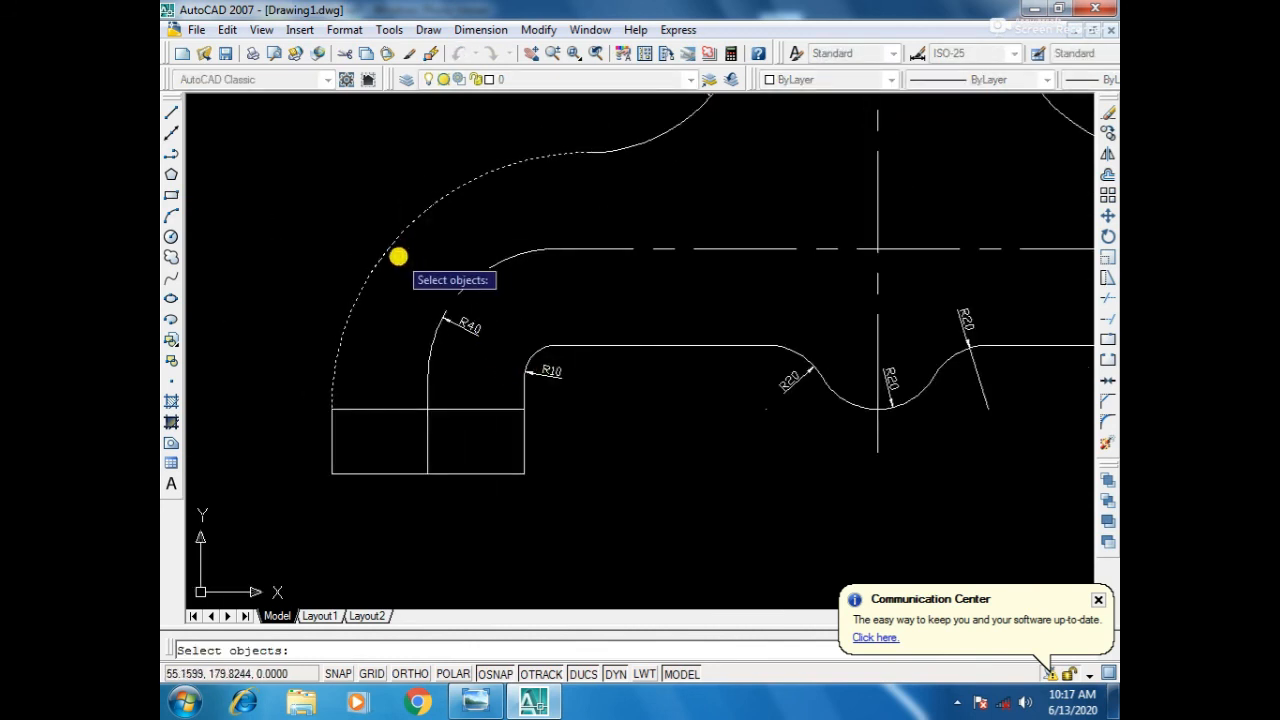
key(Return)
key(ctrl+z)
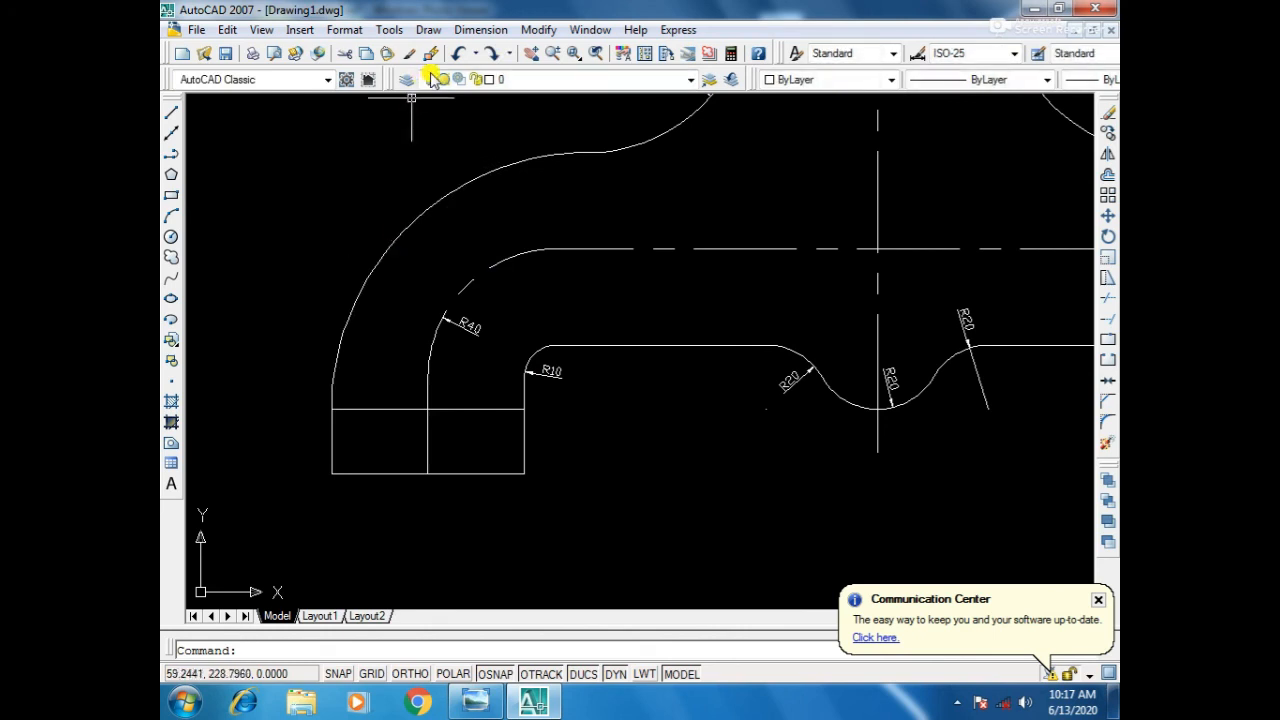
Add a radius dimension to the spout elbow's outer arc, placing it short and just inside the outline.
click(492, 30)
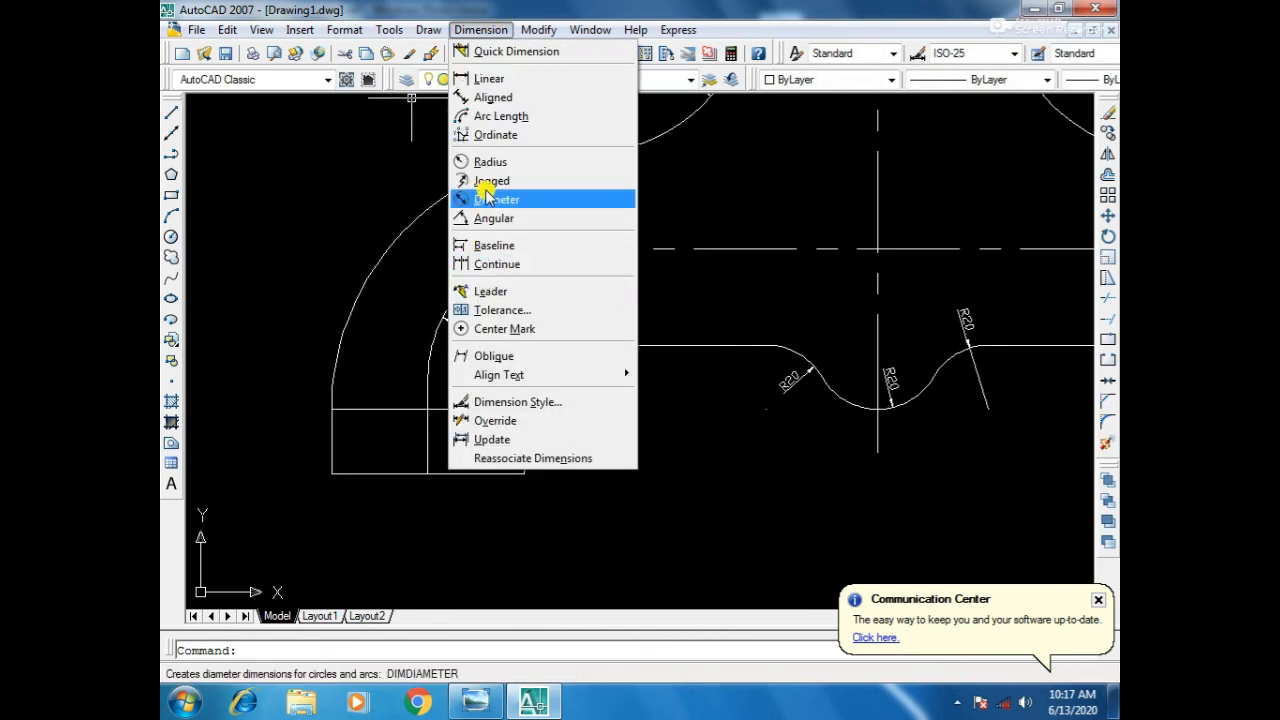
click(490, 163)
click(377, 267)
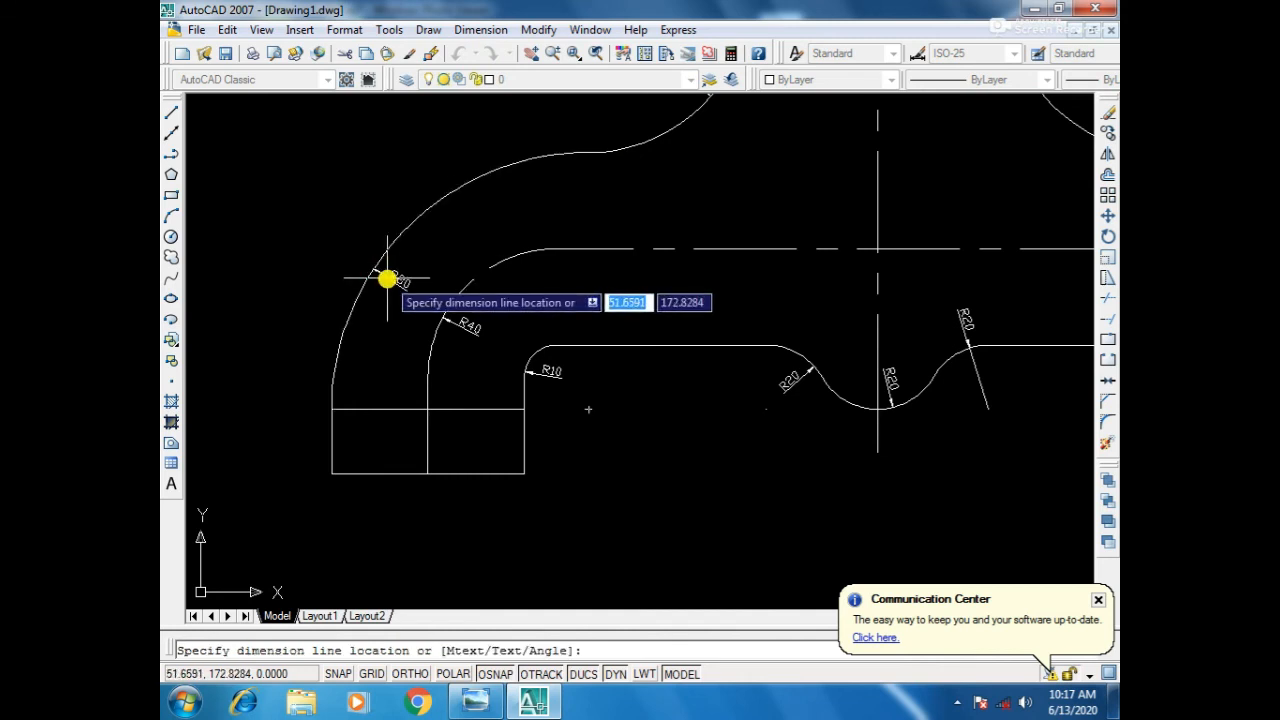
click(390, 282)
scroll(390, 285, up, 5)
Examine the radius dimensions along the tap's underside and at the inlet pipe's end flange.
scroll(409, 260, down, 4)
scroll(449, 331, up, 3)
scroll(577, 343, down, 3)
middle_drag(725, 392, 442, 369)
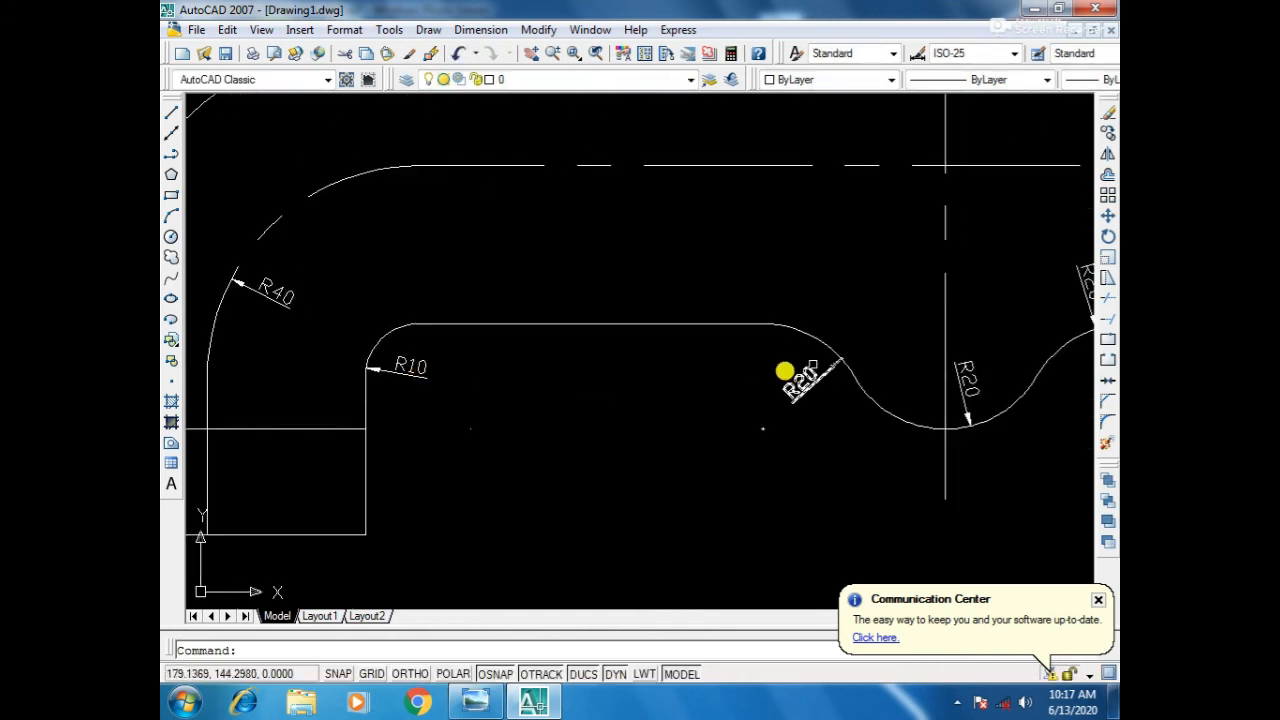
middle_drag(856, 376, 581, 382)
scroll(840, 295, up, 2)
scroll(870, 315, down, 4)
scroll(906, 320, up, 3)
scroll(814, 400, up, 3)
scroll(820, 360, down, 4)
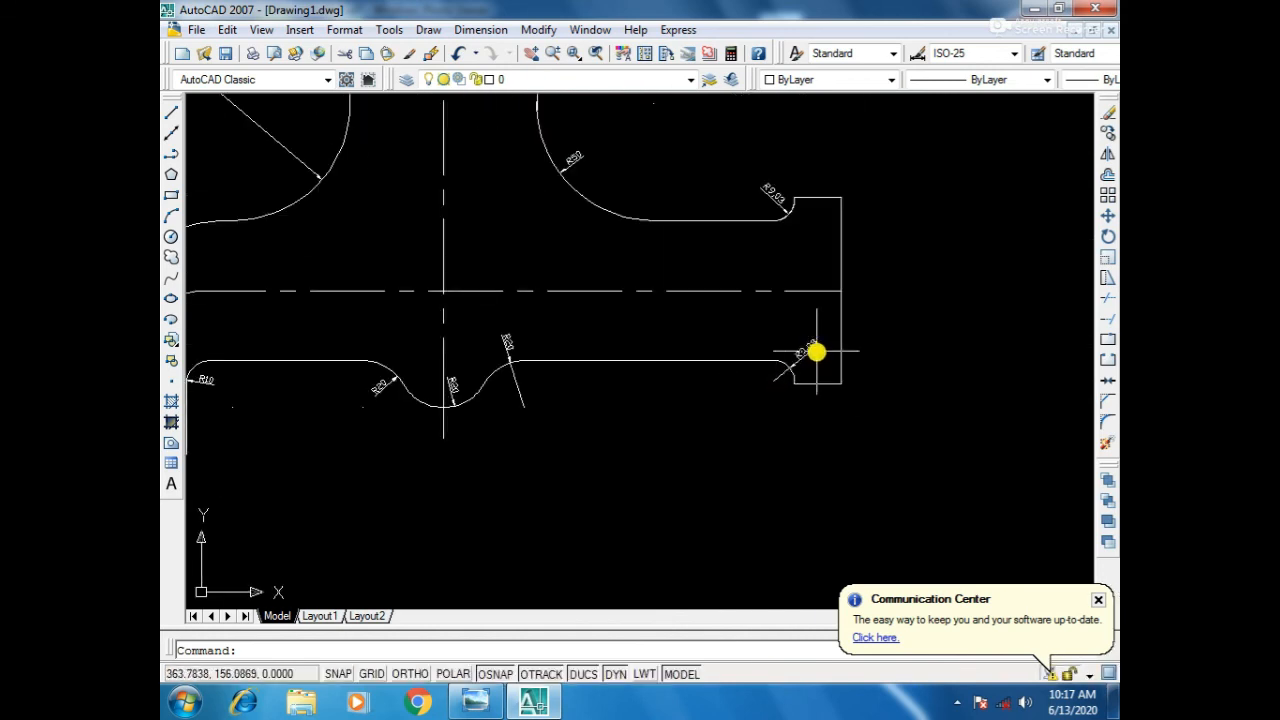
scroll(677, 251, down, 2)
scroll(706, 266, up, 5)
scroll(713, 268, down, 6)
Delete the long radius dimension of the concave arc on the body's left side.
scroll(500, 340, up, 6)
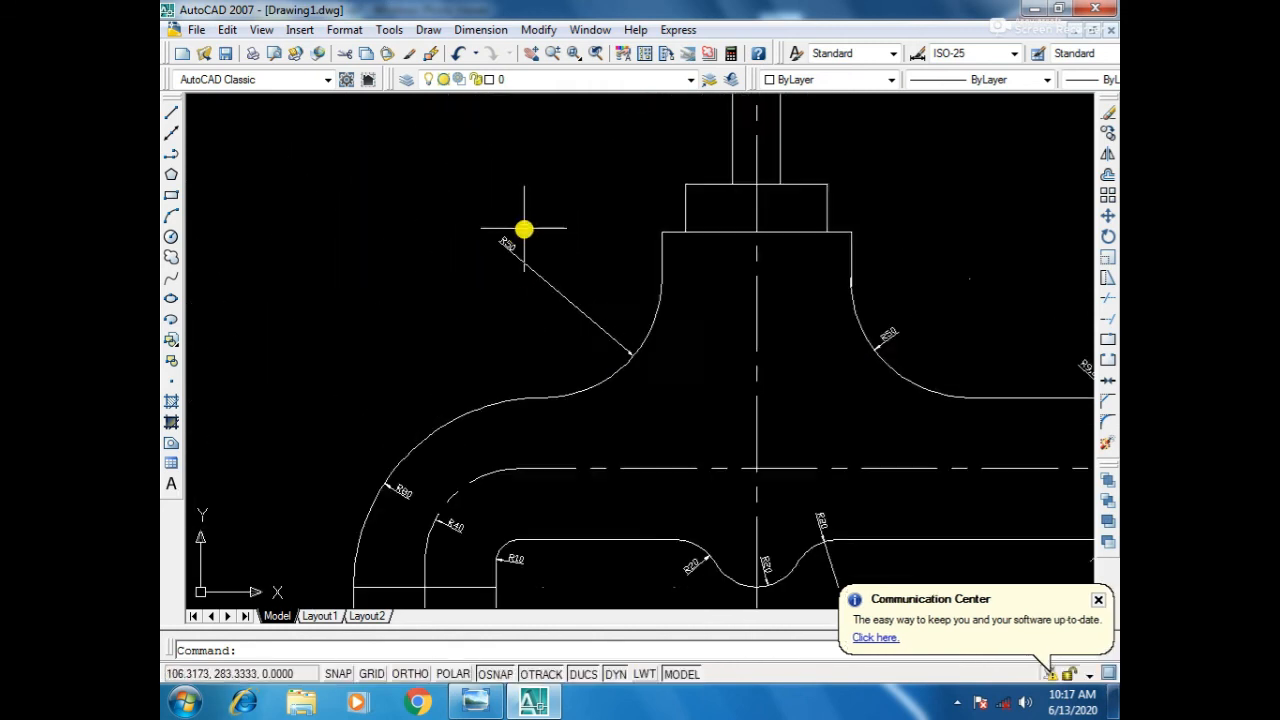
click(534, 336)
click(522, 358)
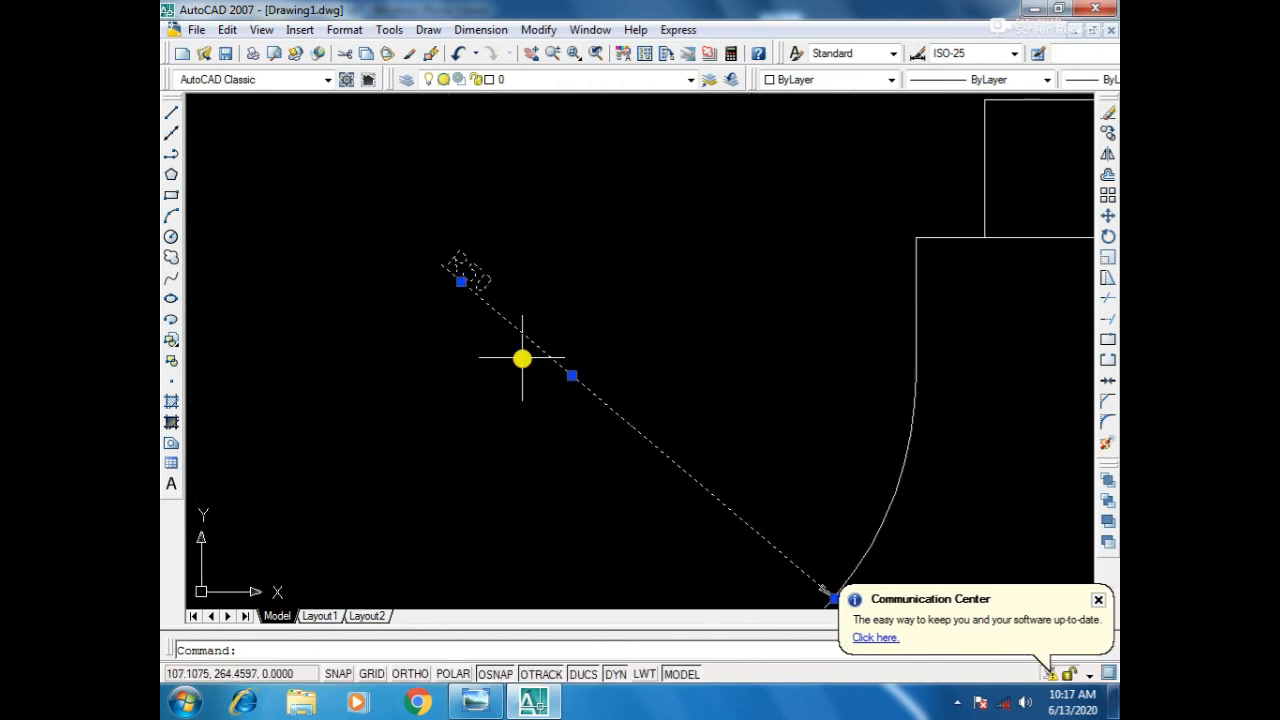
key(Delete)
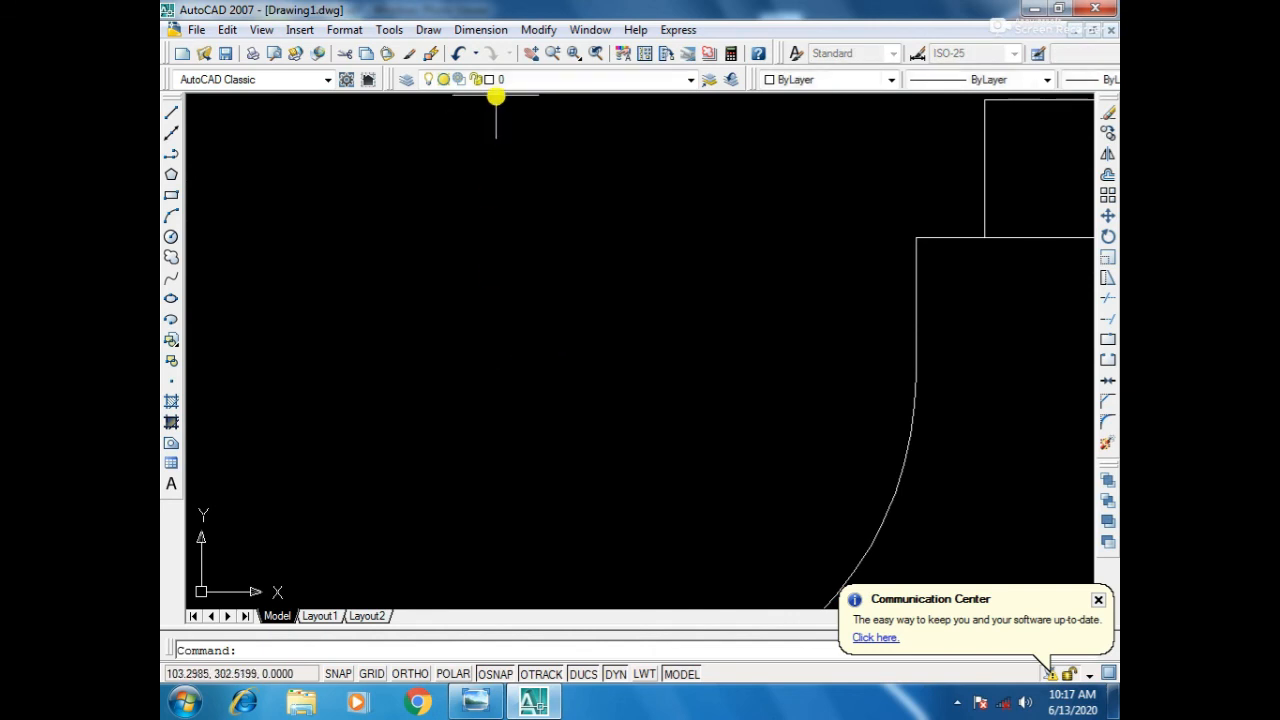
Add a radius dimension to the concave arc on the body's left side, placing it close outside the outline.
click(467, 30)
click(503, 160)
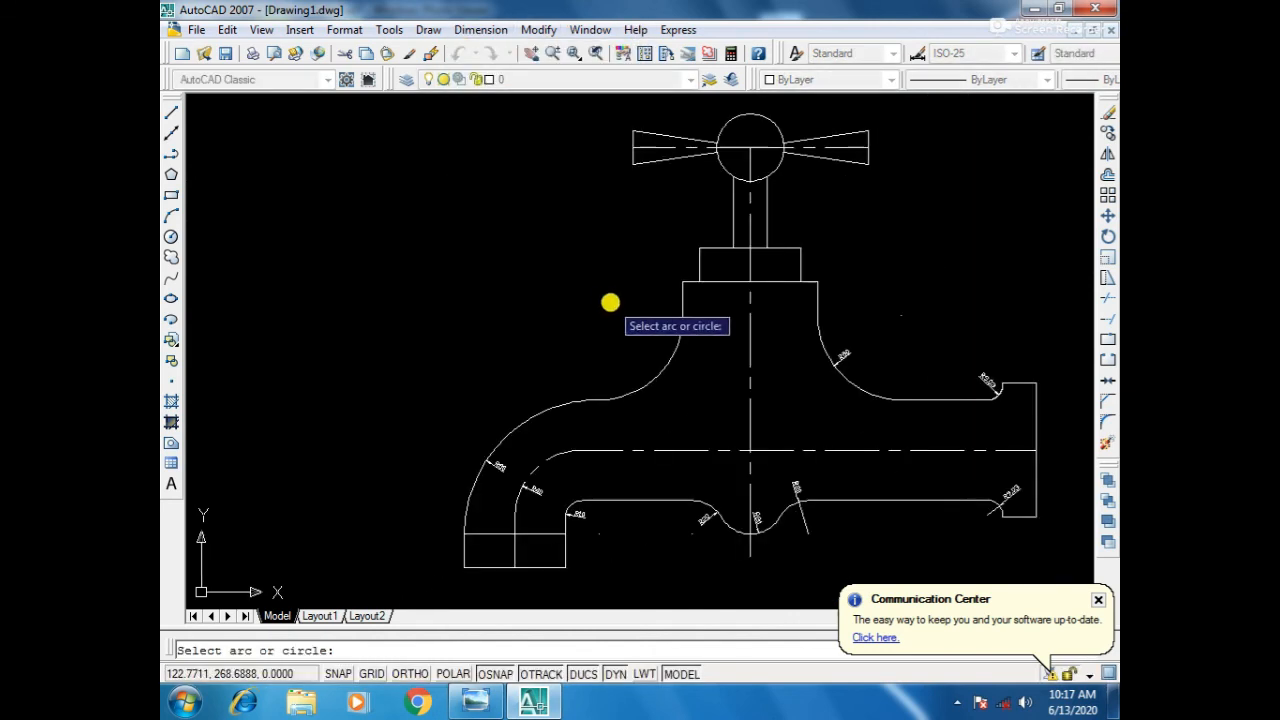
click(668, 360)
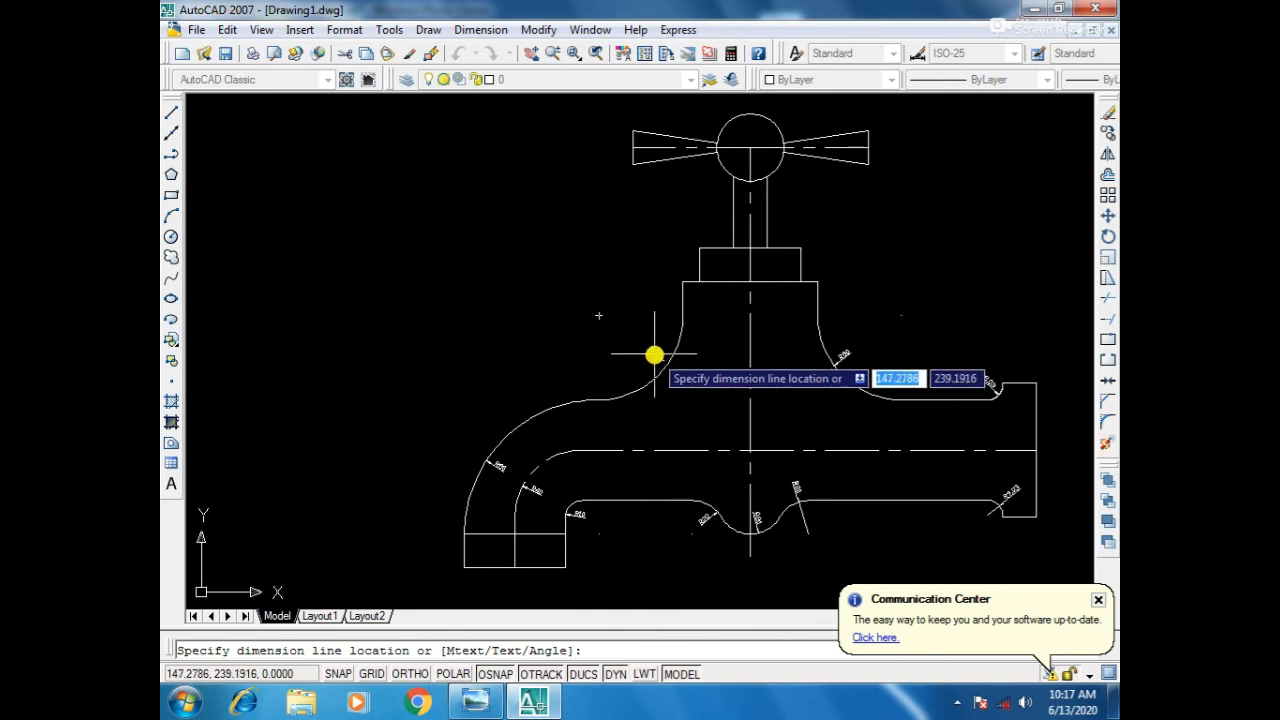
click(652, 352)
scroll(682, 332, up, 6)
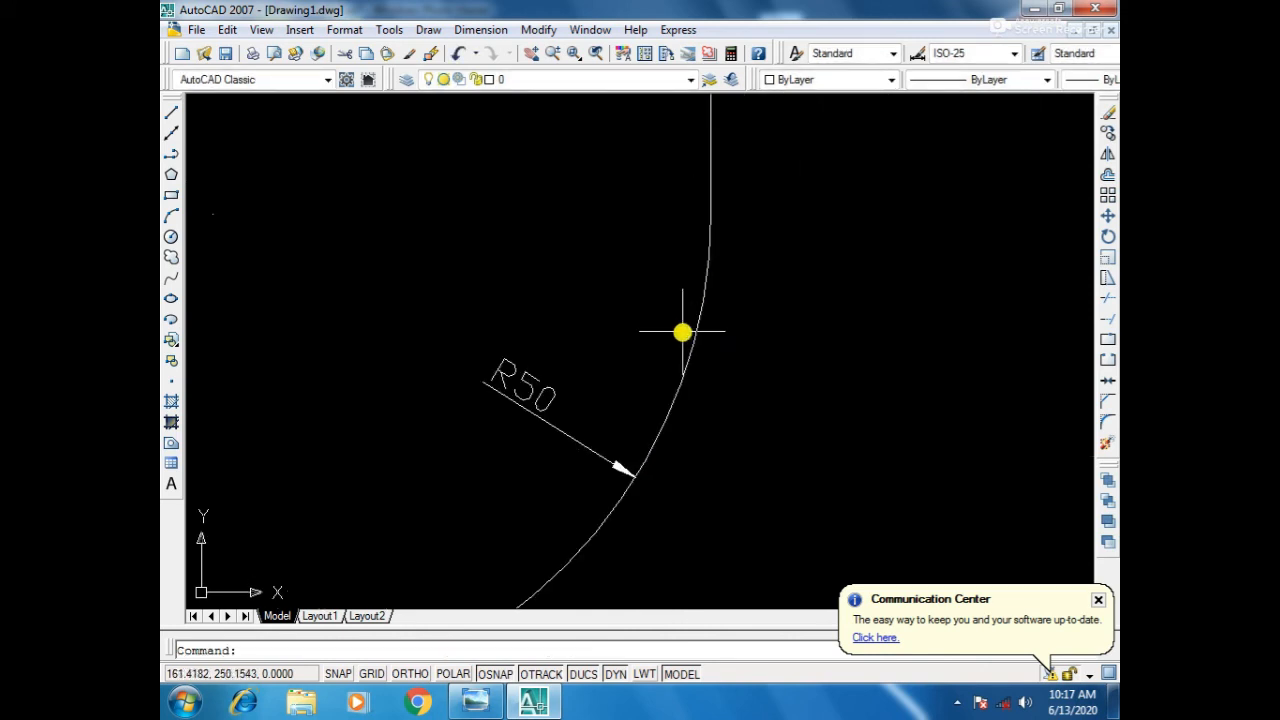
scroll(560, 441, down, 8)
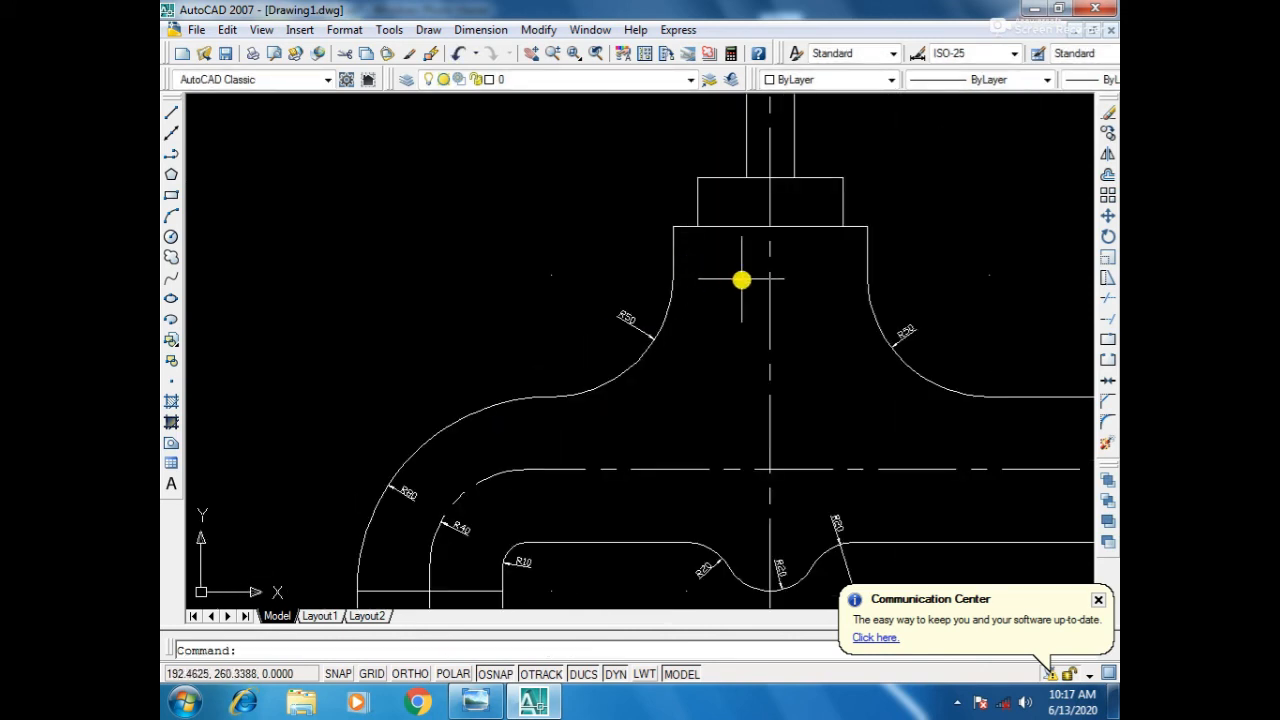
scroll(608, 280, down, 2)
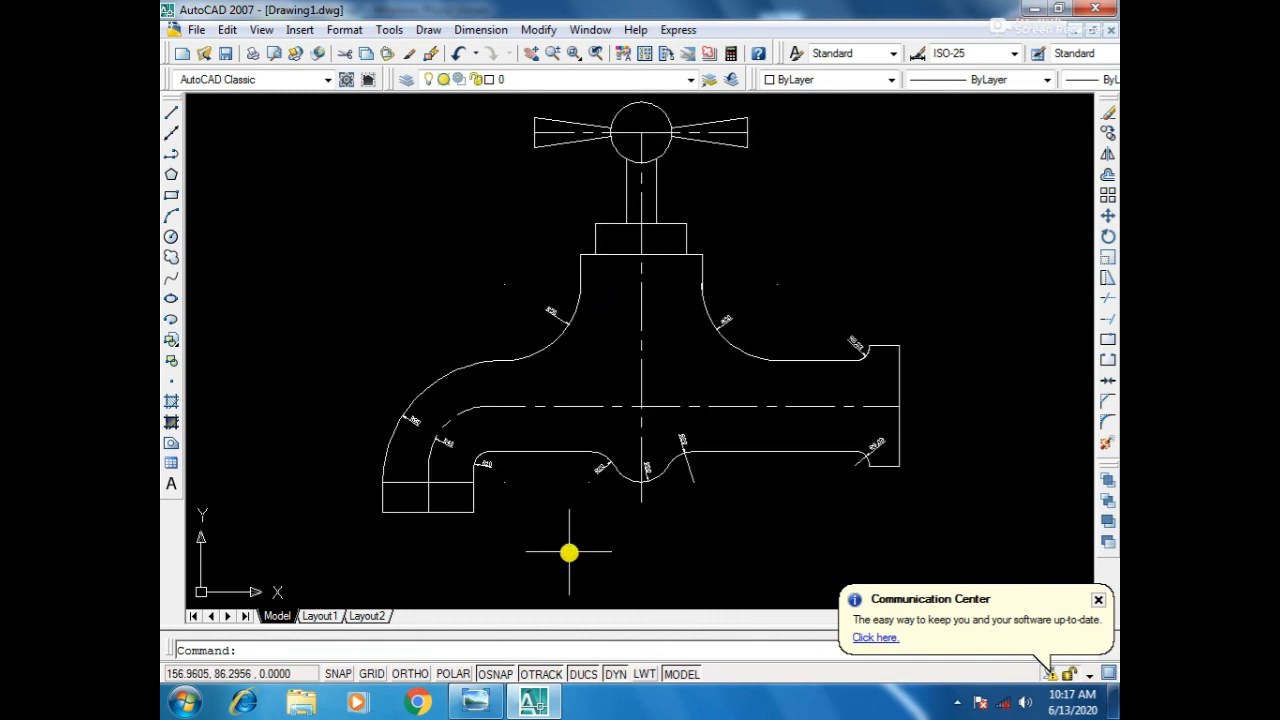
Check the reference image in Windows Photo Viewer and add a radius dimension to the handle's circle, placed above it.
click(475, 700)
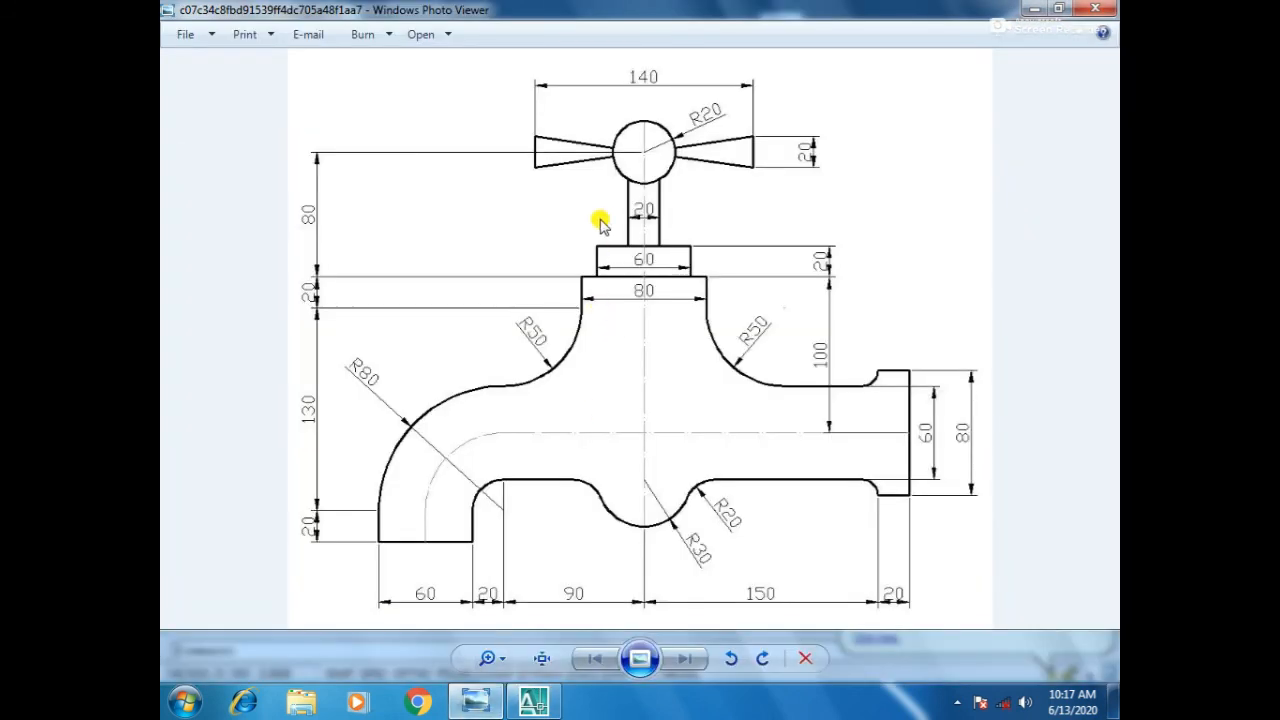
click(459, 692)
scroll(684, 238, up, 2)
middle_drag(676, 280, 642, 557)
key(Return)
click(578, 326)
click(581, 291)
scroll(583, 318, up, 5)
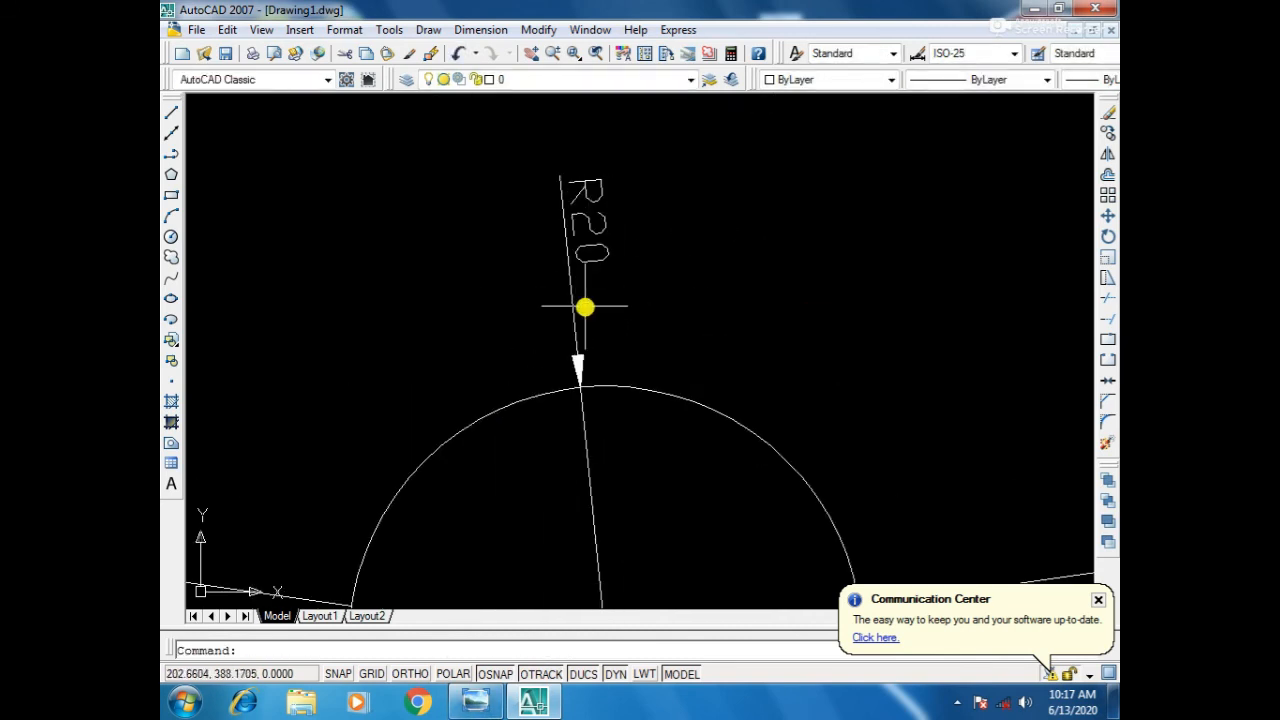
scroll(591, 300, down, 4)
scroll(512, 483, down, 2)
Delete the radius dimensions on the bulge's bottom arc, the end flange's lower fillet and the body's right concave arc.
middle_drag(457, 546, 594, 395)
middle_drag(609, 488, 629, 308)
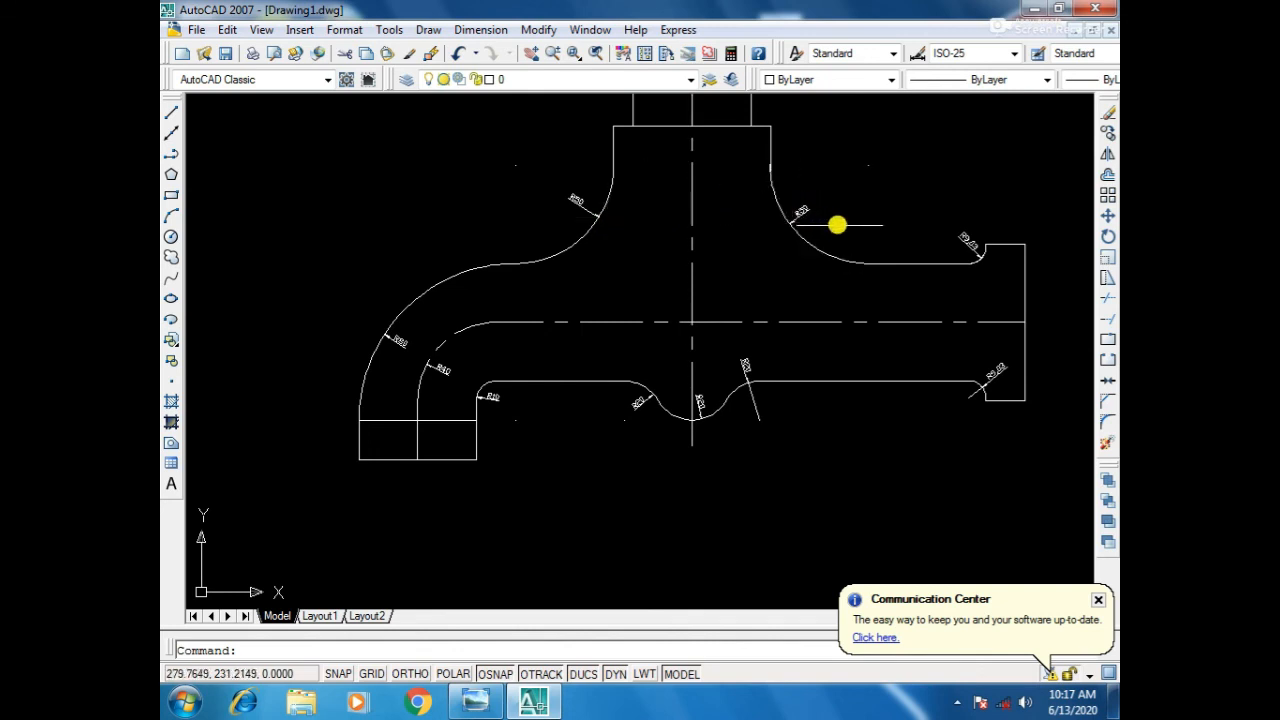
scroll(692, 408, up, 5)
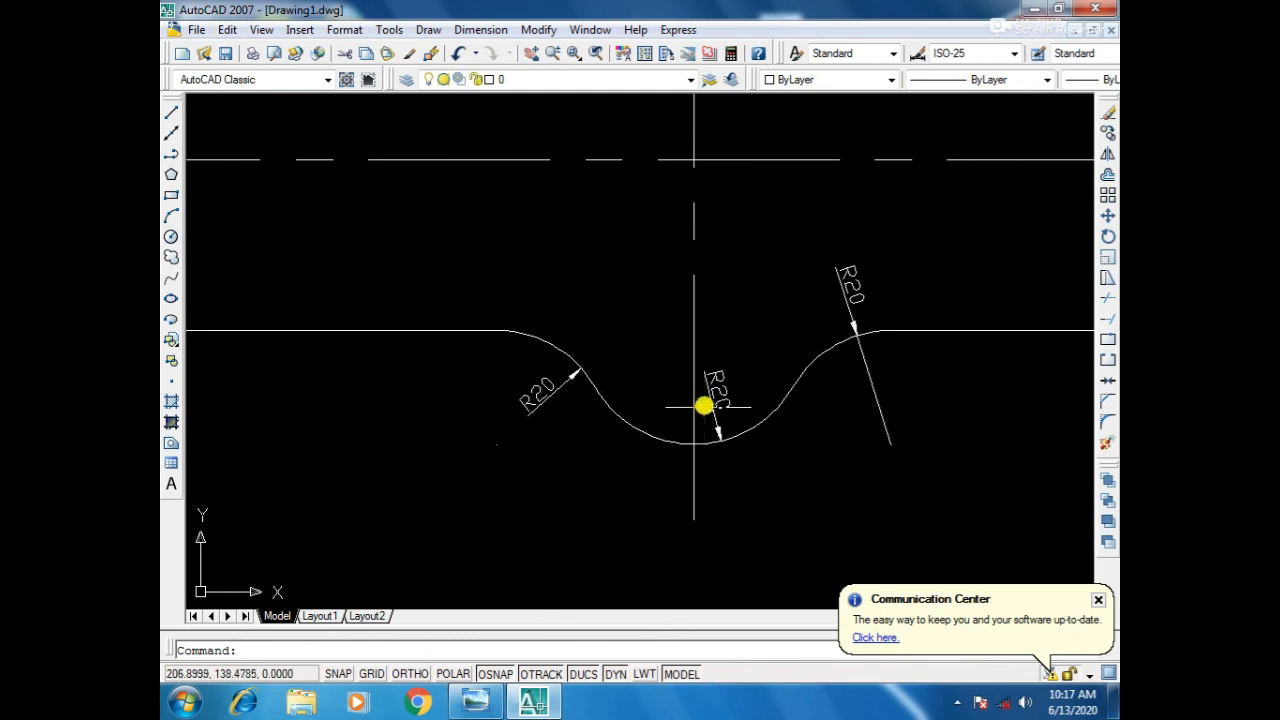
scroll(823, 414, down, 6)
scroll(765, 396, up, 3)
scroll(766, 396, up, 3)
click(766, 394)
scroll(597, 369, down, 4)
middle_drag(594, 375, 640, 440)
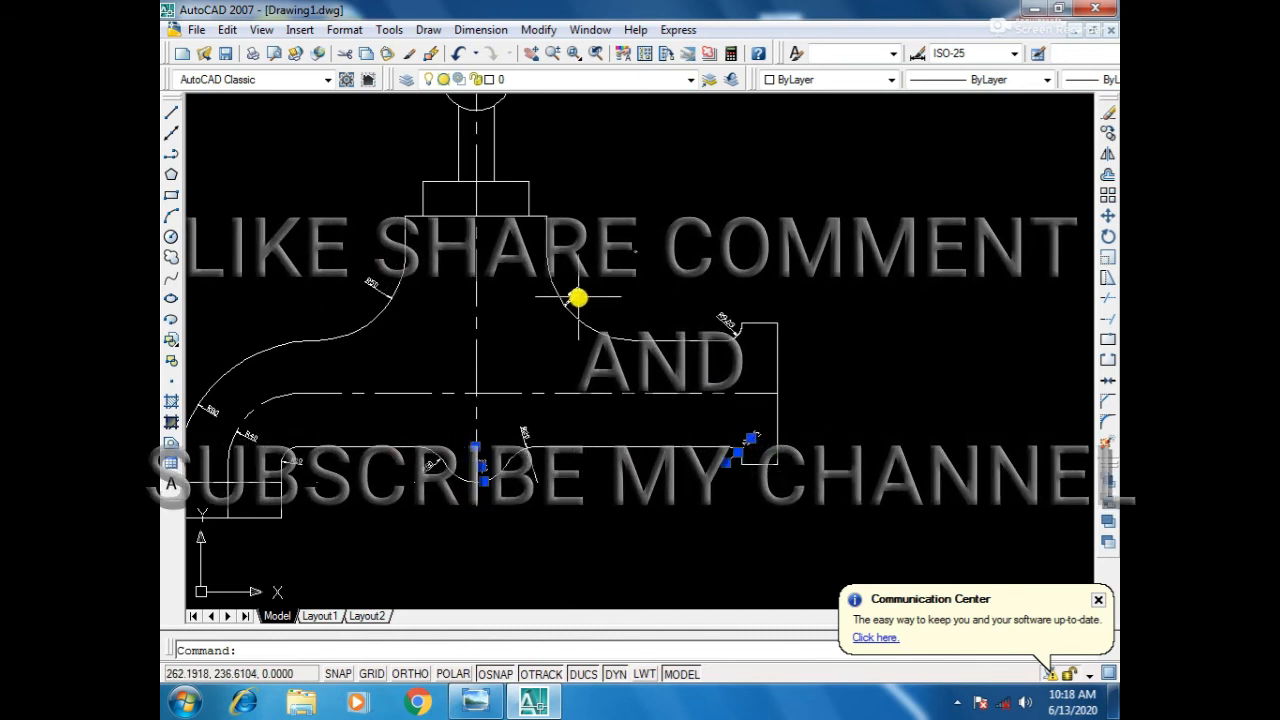
scroll(281, 504, down, 2)
middle_drag(281, 504, 528, 433)
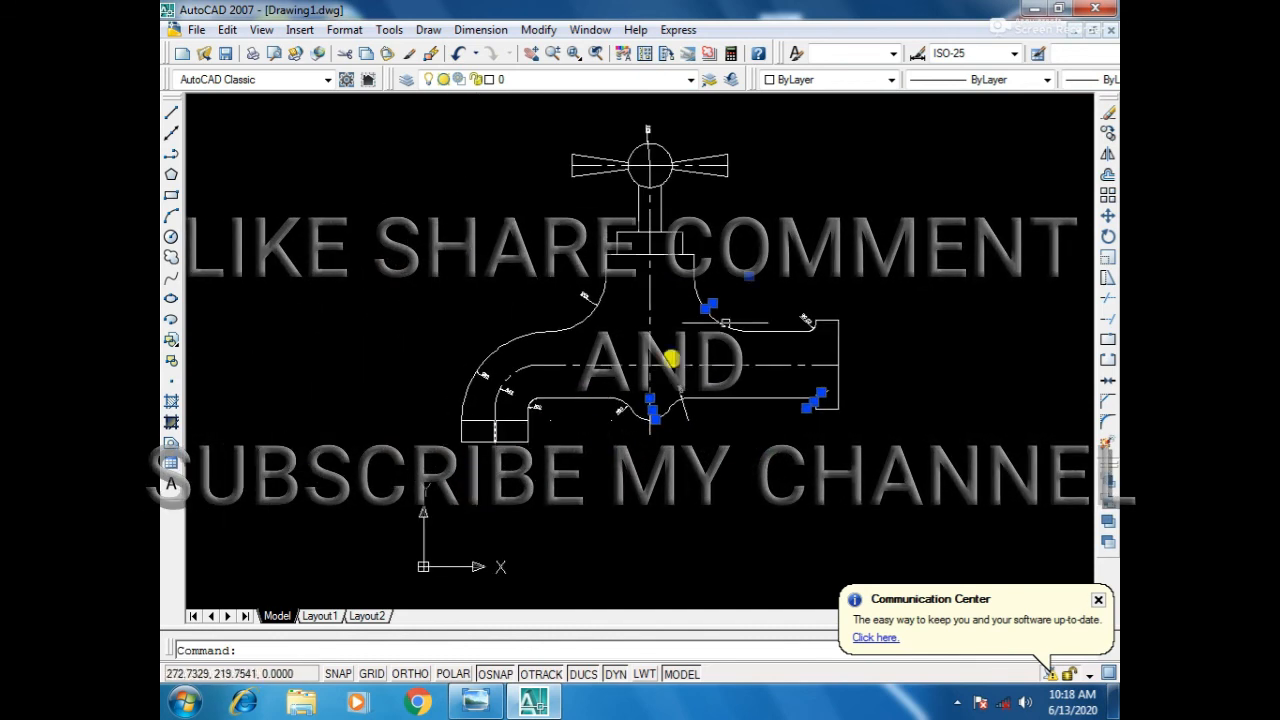
key(Escape)
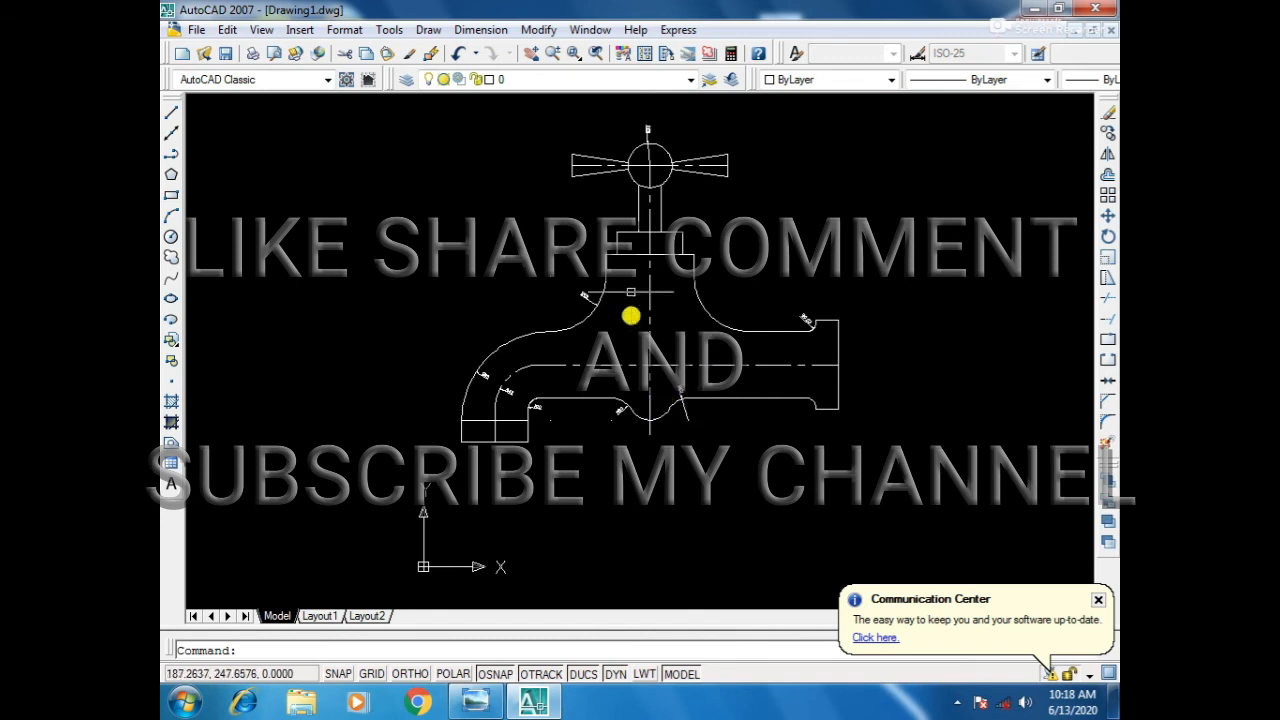
scroll(680, 441, up, 9)
scroll(632, 405, down, 8)
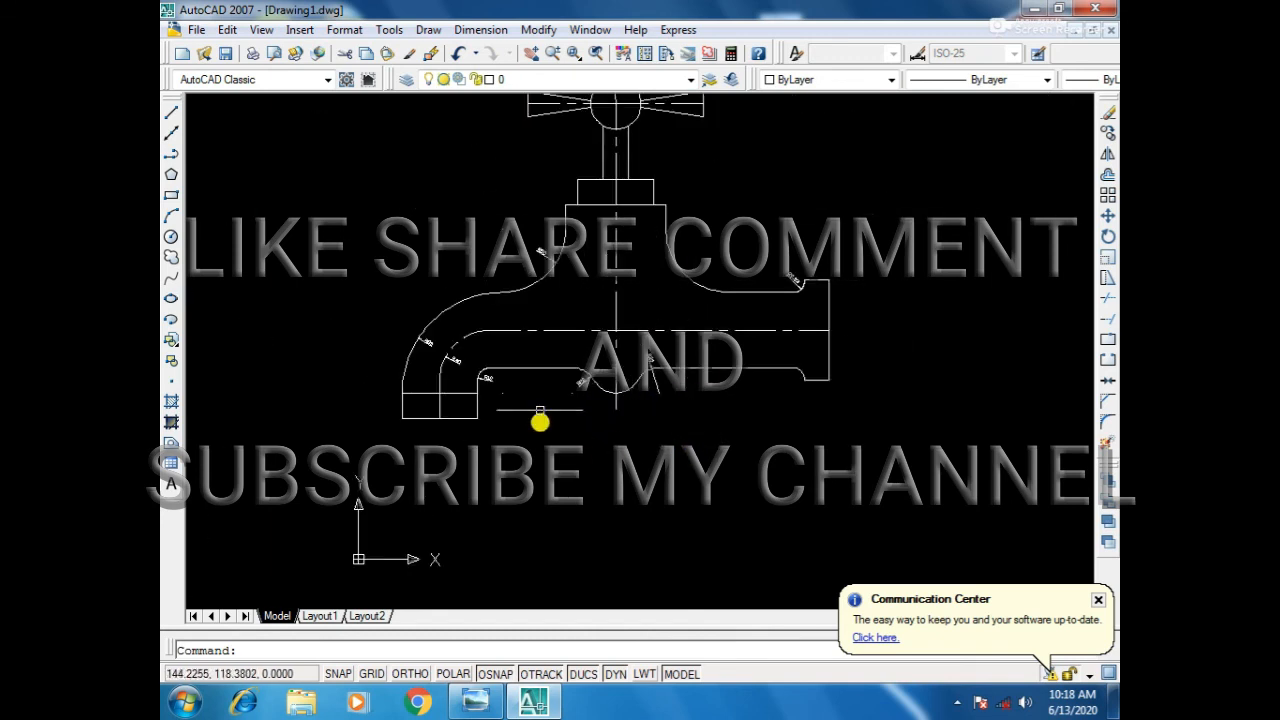